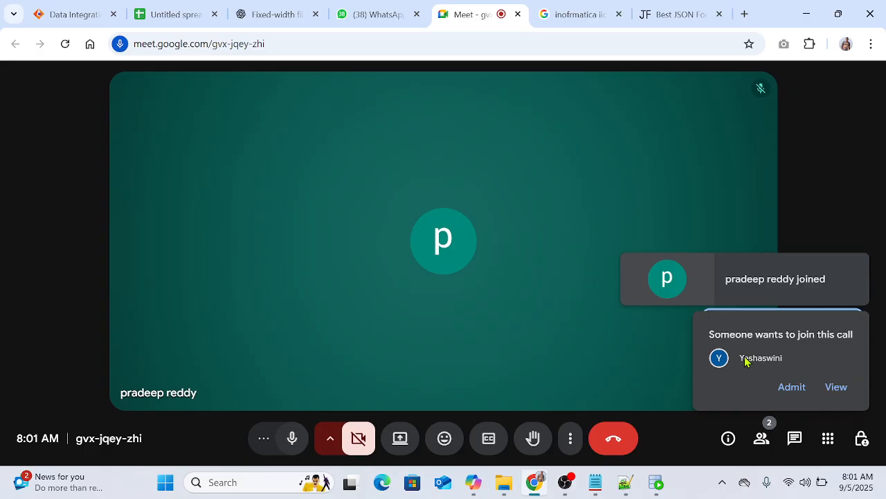
Step: Admit the waiting participant to the meeting and present the entire screen
left_click(796, 387)
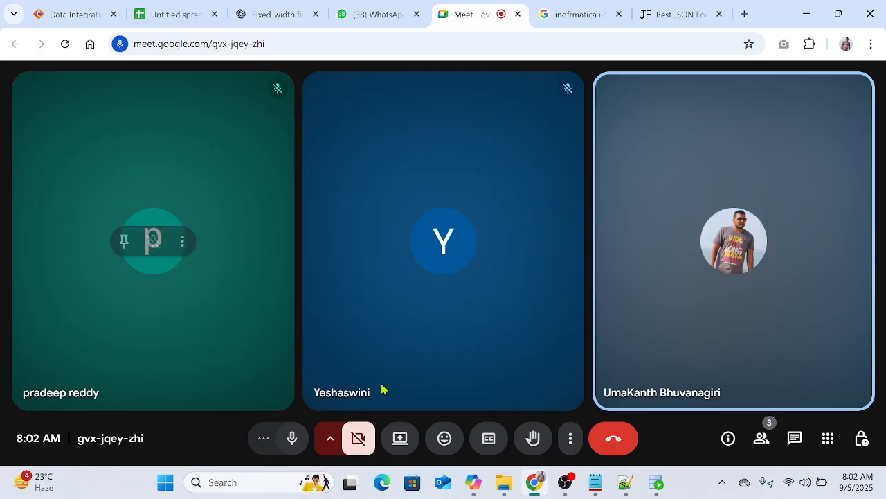
left_click(400, 438)
left_click(565, 124)
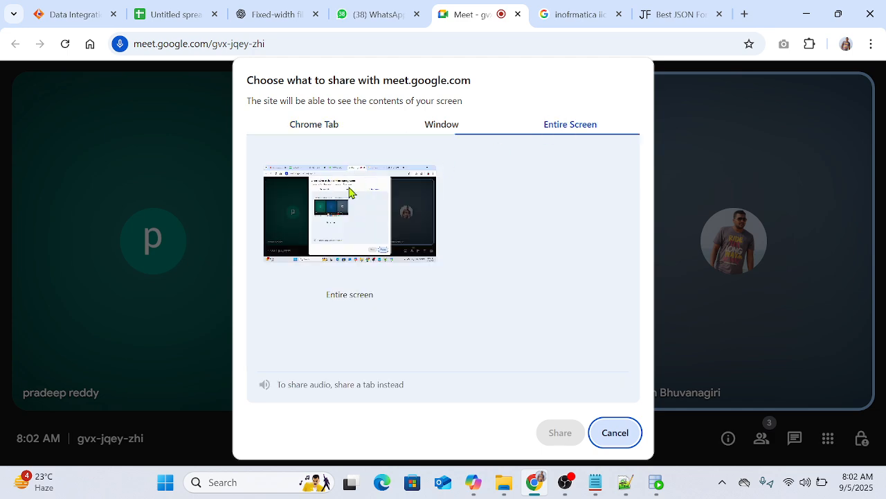
left_click(551, 432)
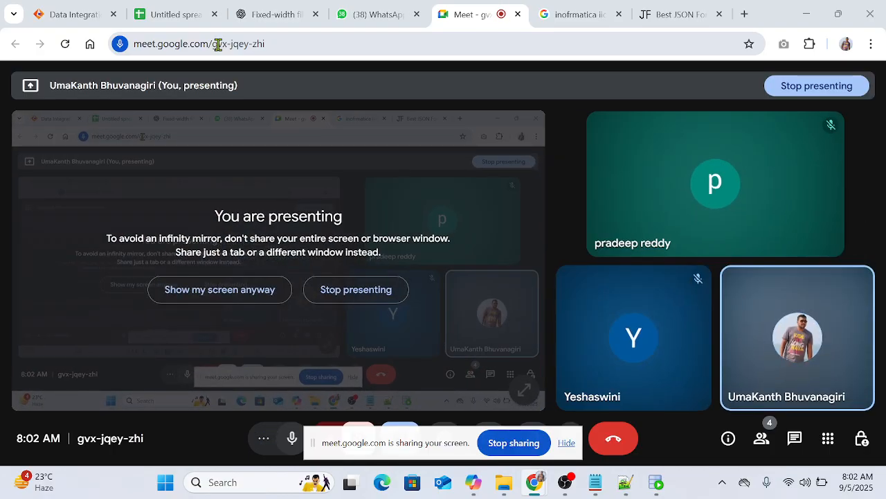
Step: Switch to the ChatGPT conversation with the sample customer data and review the columns in the Customers table definition
left_click(266, 13)
scroll(374, 270, "up", 20)
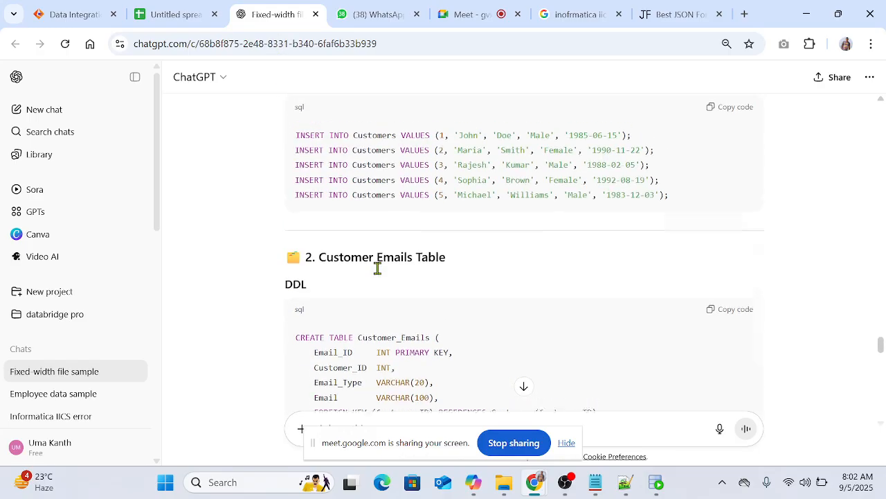
scroll(374, 270, "down", 4)
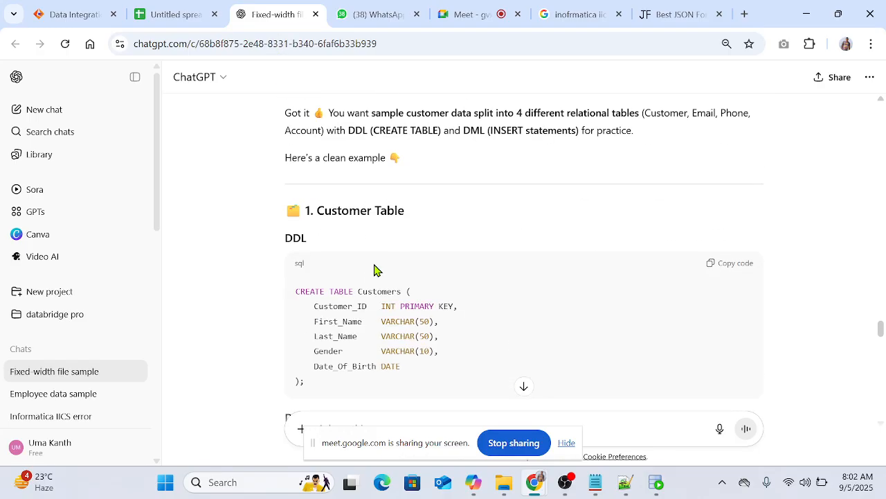
scroll(385, 259, "down", 1)
double_click(361, 222)
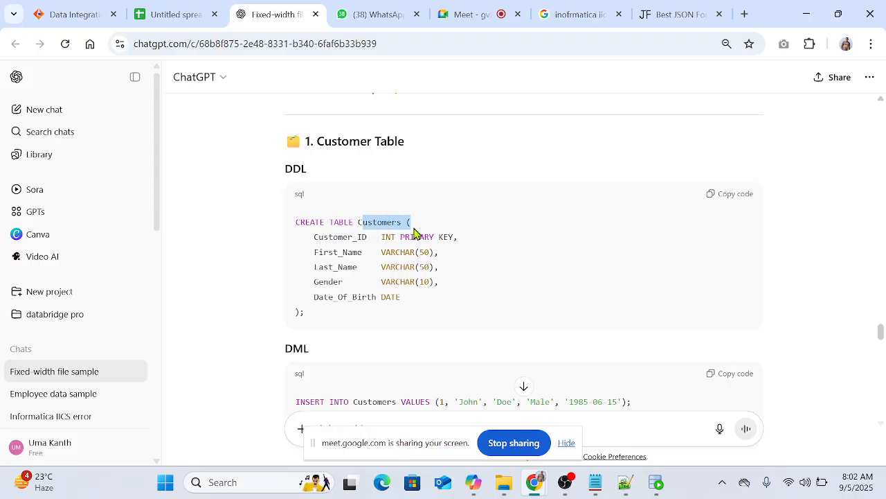
left_click(498, 284)
left_click_drag(319, 238, 348, 252)
left_click_drag(338, 267, 339, 298)
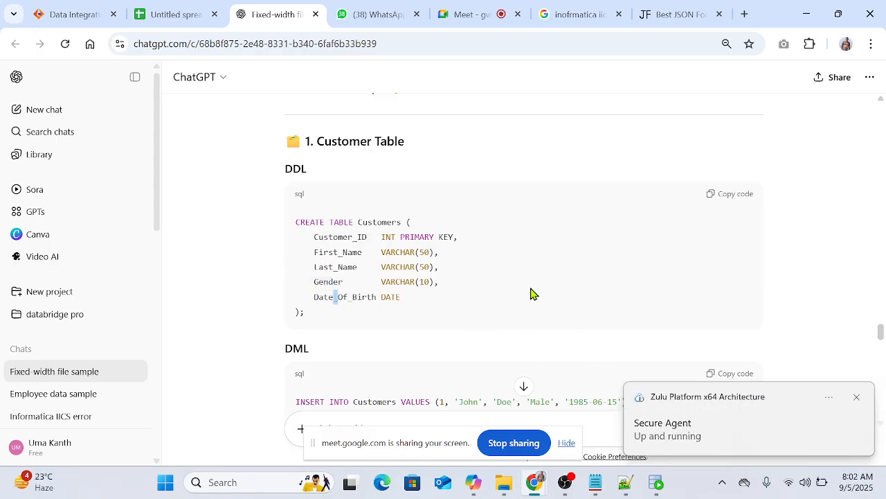
Step: Review the Customers insert statements and the Customer_Emails table definition
scroll(538, 268, "down", 3)
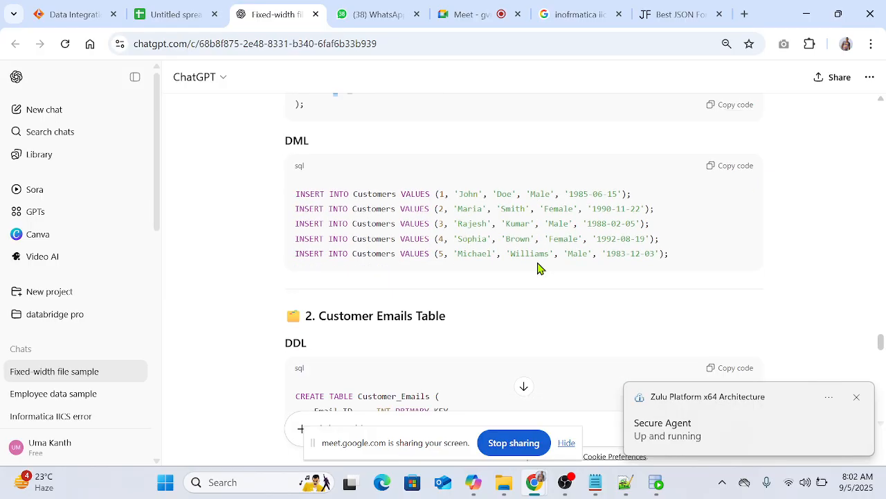
scroll(512, 248, "down", 1)
scroll(513, 248, "down", 1)
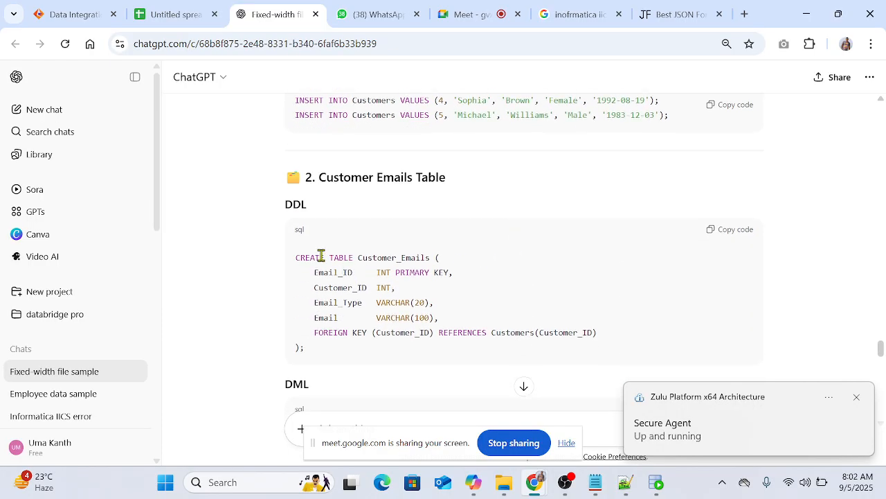
left_click_drag(320, 258, 393, 259)
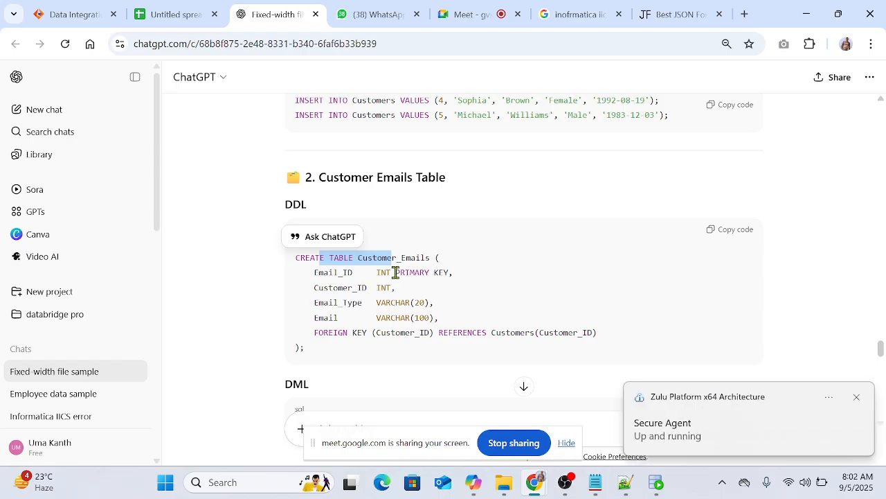
left_click(531, 289)
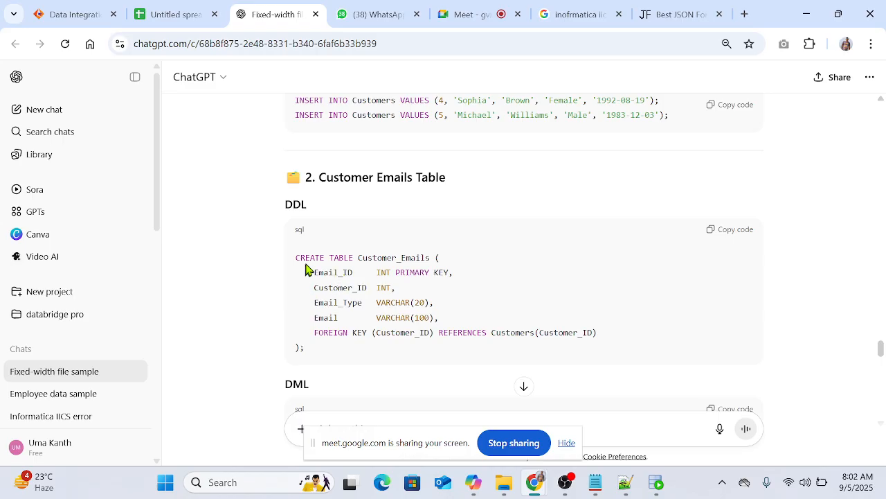
Step: Compare the Customer_ID column in the Customers and Customer_Emails table definitions
left_click_drag(306, 260, 376, 260)
scroll(385, 223, "up", 3)
scroll(331, 159, "up", 2)
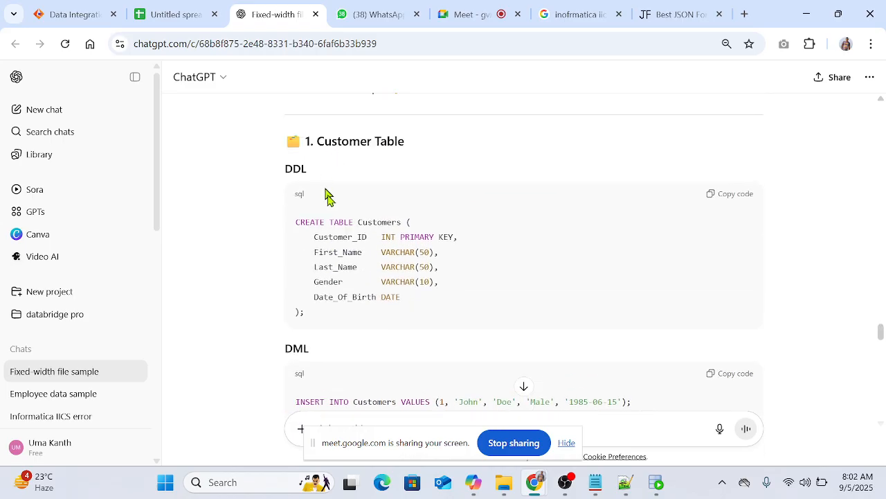
left_click_drag(330, 221, 411, 222)
left_click_drag(338, 236, 351, 238)
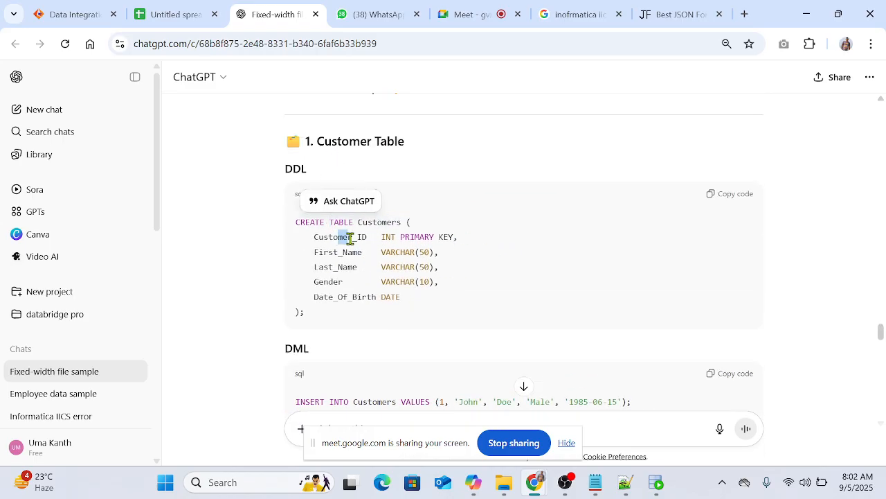
scroll(485, 263, "down", 4)
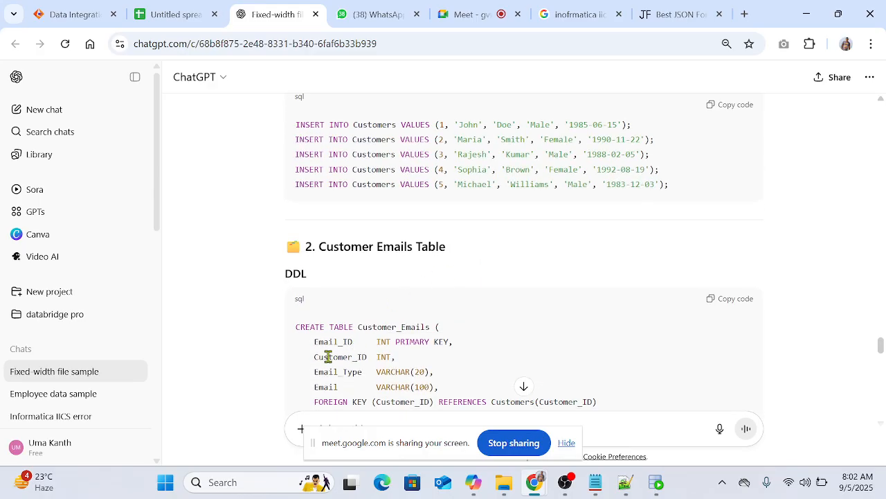
left_click_drag(328, 357, 350, 358)
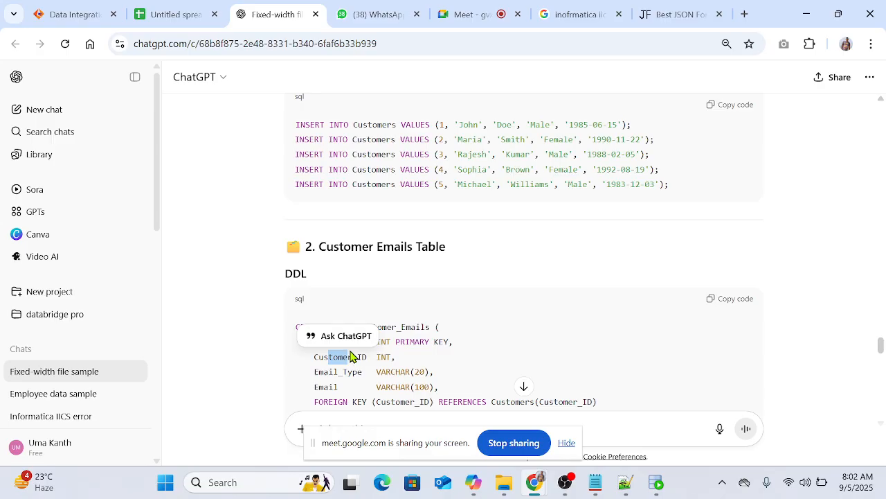
left_click(431, 371)
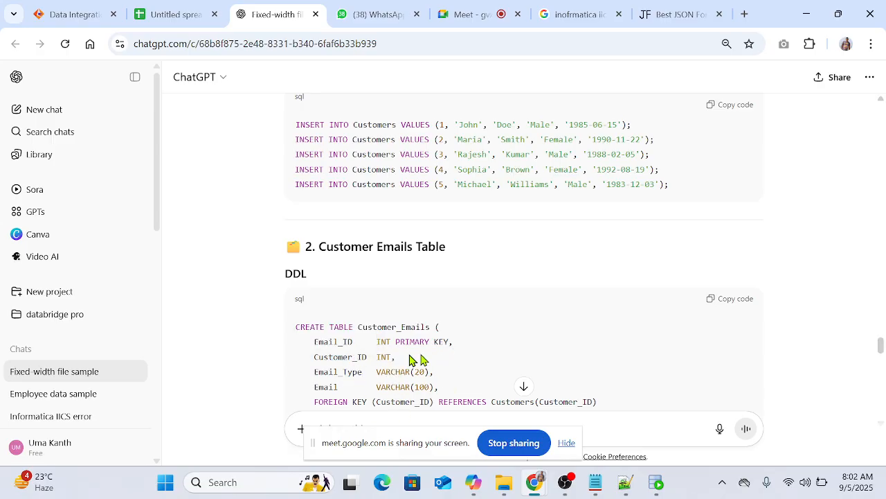
Step: Examine the email insert statements and the definitions and sample rows of the Customer_Phones and Customer_Accounts tables
scroll(468, 350, "down", 2)
scroll(396, 263, "down", 2)
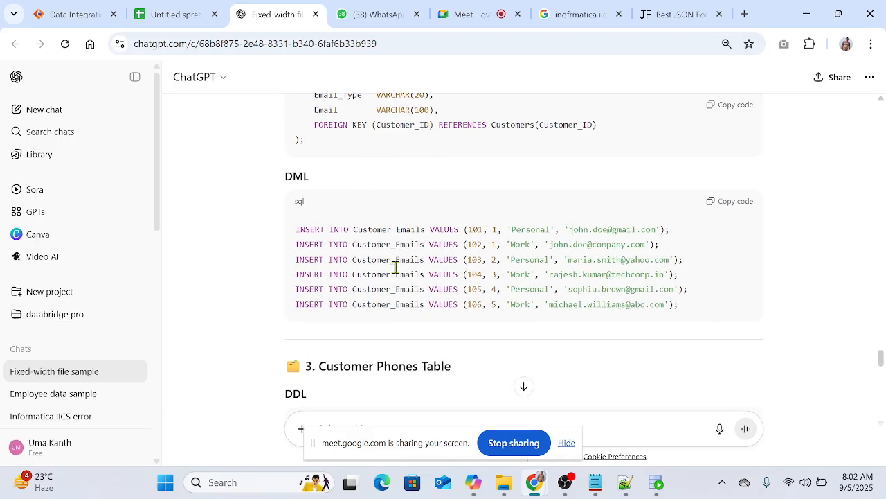
scroll(396, 277, "down", 2)
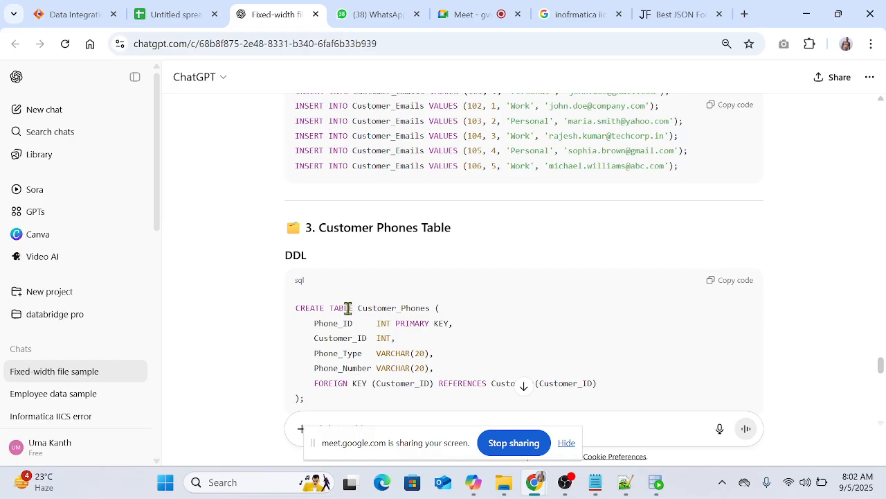
left_click_drag(339, 308, 389, 312)
left_click(489, 353)
scroll(429, 339, "down", 3)
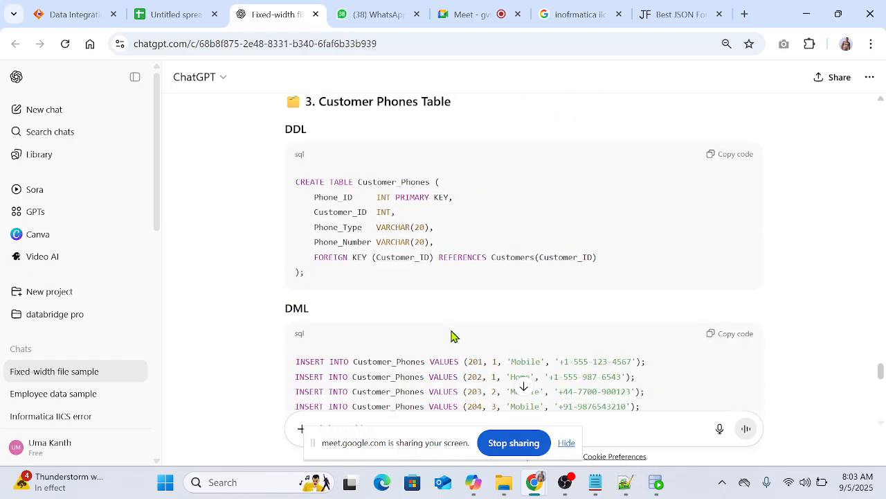
scroll(437, 300, "down", 3)
scroll(514, 316, "down", 3)
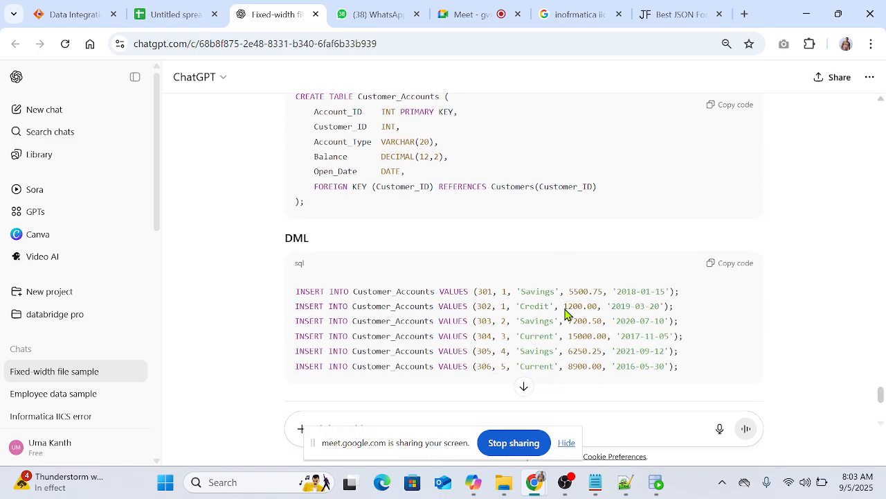
scroll(563, 307, "up", 2)
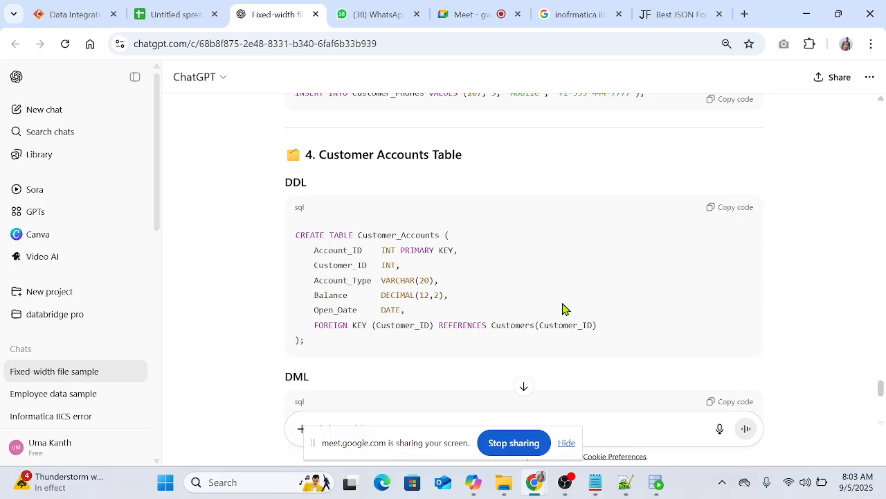
scroll(478, 295, "up", 4)
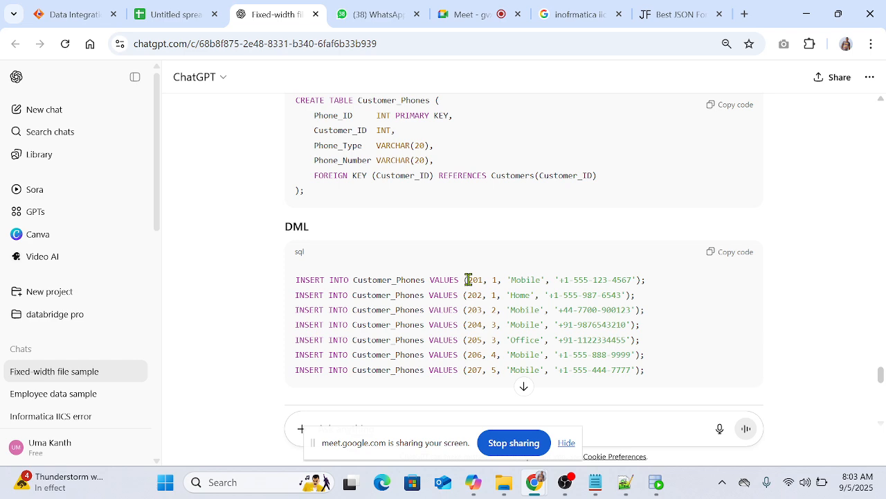
Step: Copy the CREATE TABLE Customers statement from ChatGPT into the Staging worksheet in Oracle SQL Developer
scroll(458, 279, "up", 6)
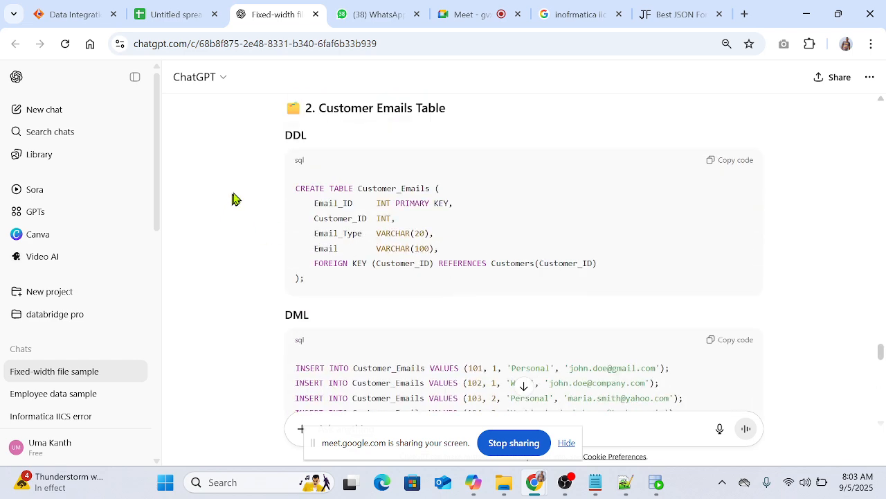
scroll(485, 247, "up", 8)
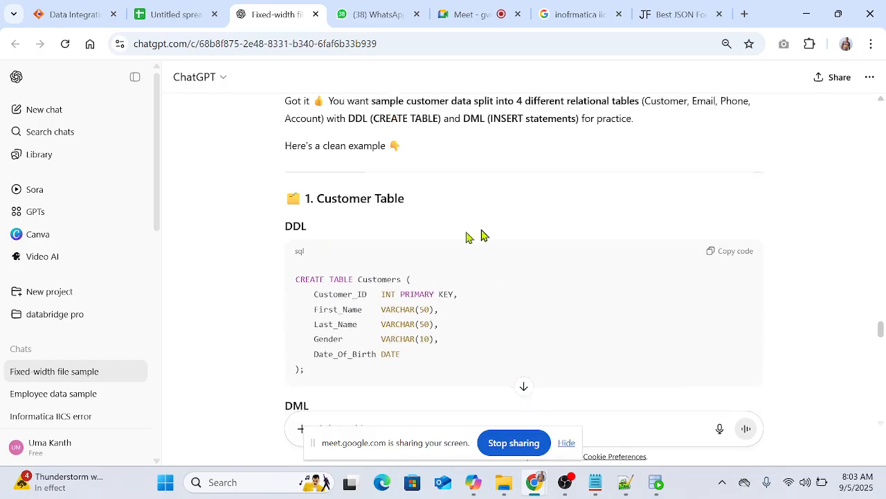
scroll(425, 282, "down", 1)
left_click_drag(297, 222, 348, 314)
key("ctrl+c")
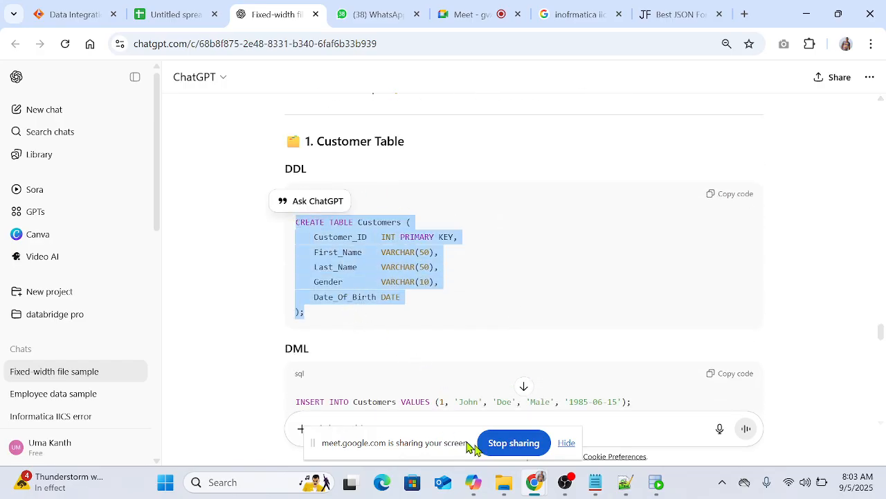
left_click(655, 482)
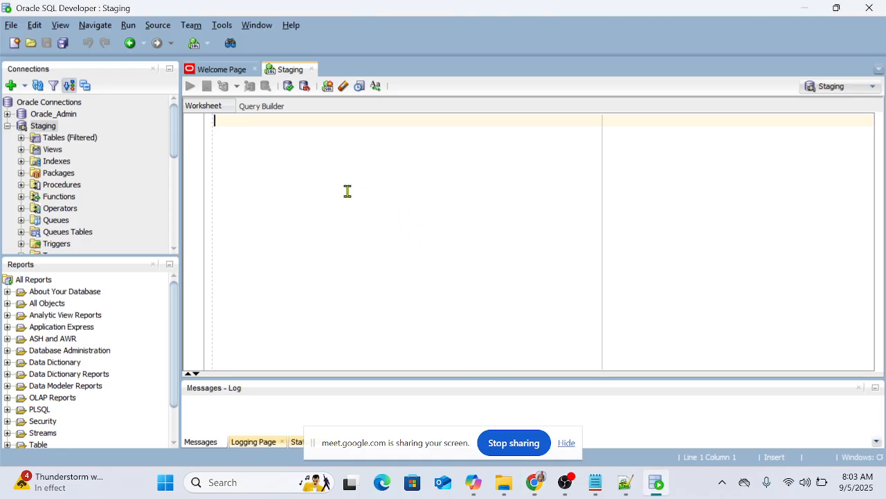
key("ctrl+v")
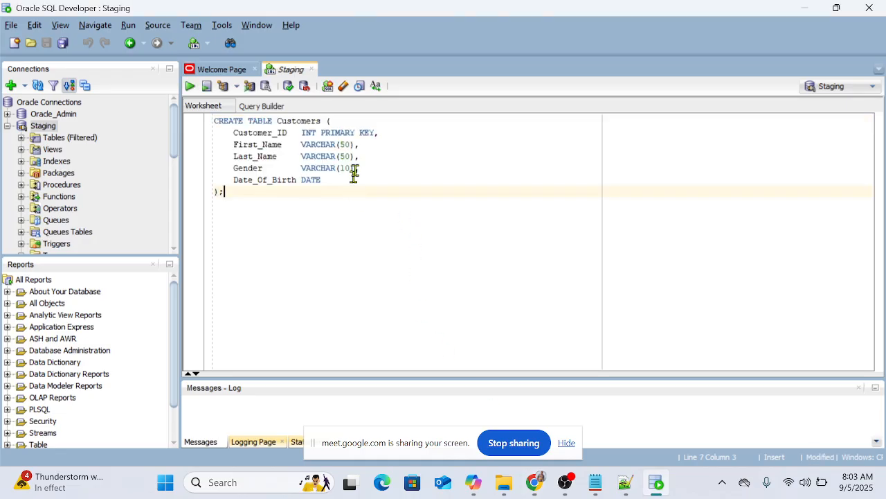
Step: Add "or replace" after CREATE in the Customers table statement and try to run it as a script
left_click(248, 121)
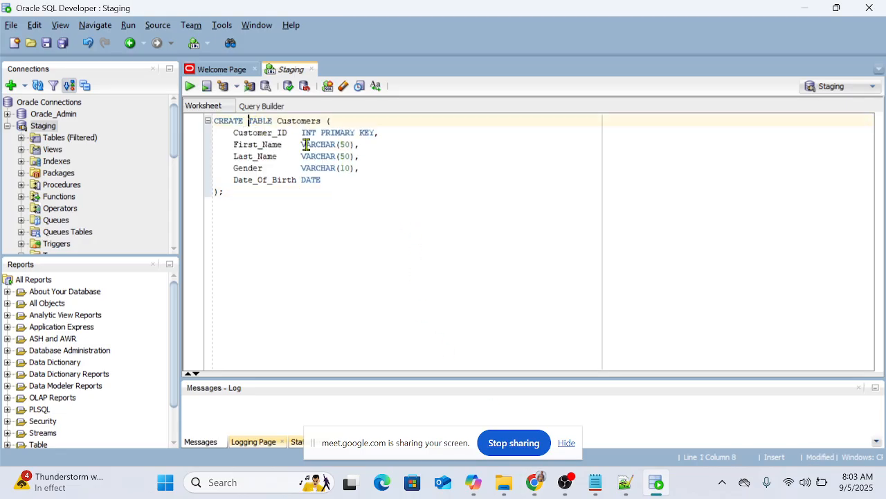
type("or replace")
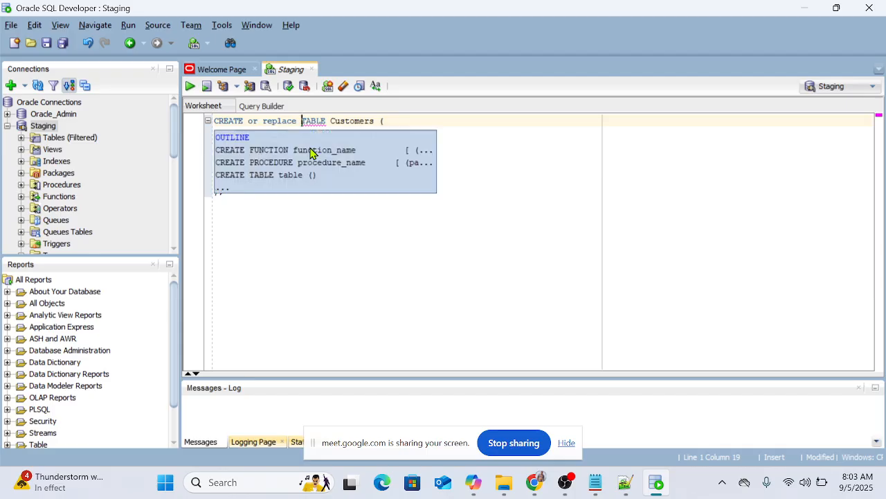
left_click(306, 227)
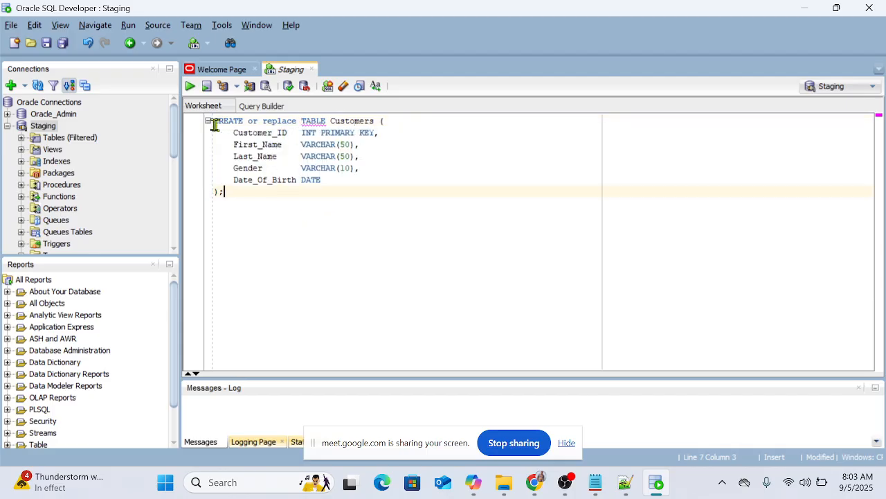
left_click_drag(214, 121, 326, 121)
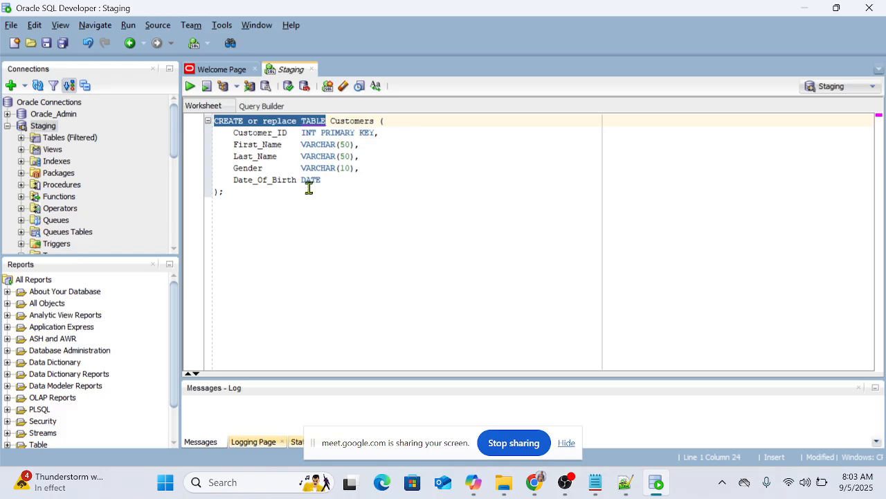
left_click(242, 192)
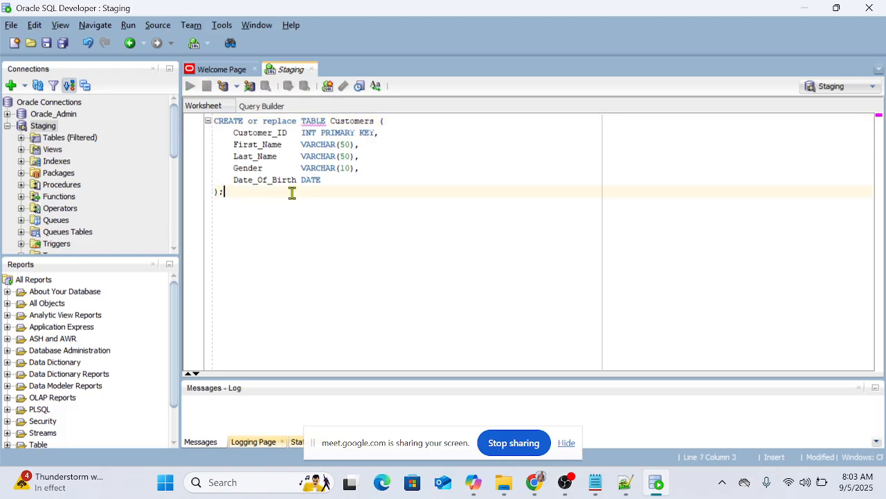
key("F5")
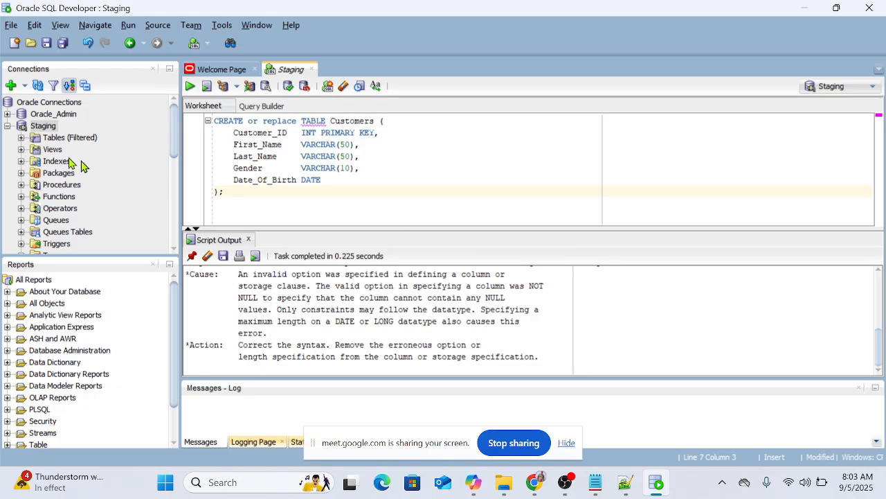
Step: Expand the filtered tables of the Staging connection and look through the existing table names
left_click(20, 137)
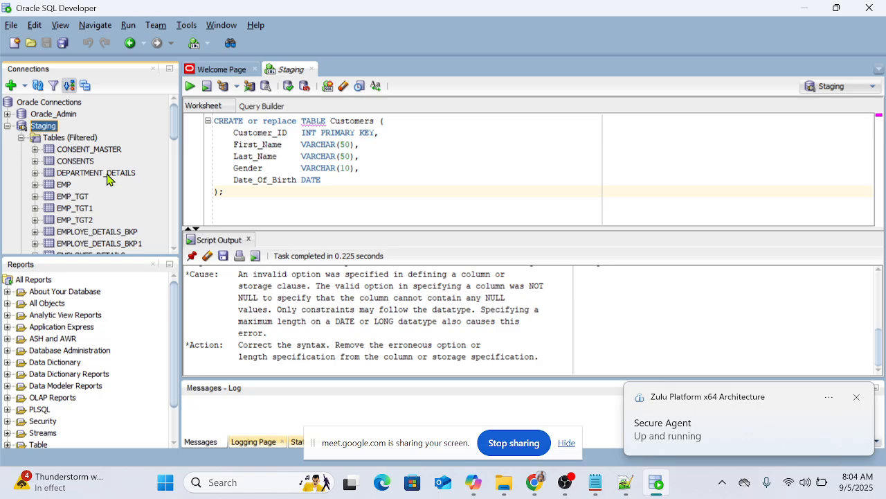
scroll(107, 179, "down", 2)
scroll(108, 179, "down", 2)
scroll(110, 179, "up", 5)
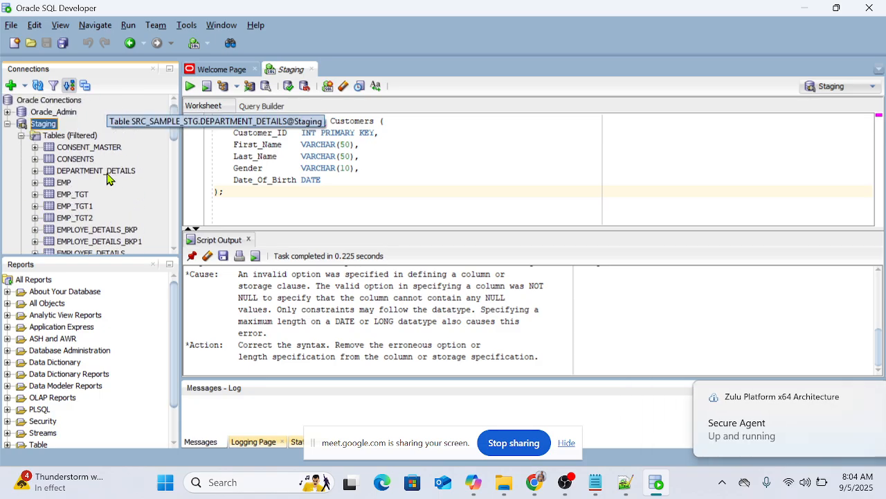
Step: Remove "or replace" from the Customers table statement and run it to create the table
left_click(409, 167)
left_click(298, 121)
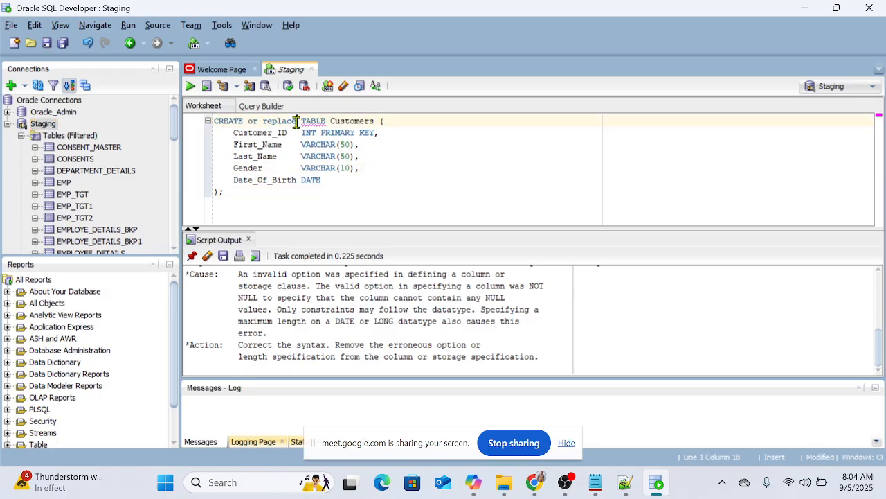
key("ctrl+shift+Left")
key("ctrl+shift+Left")
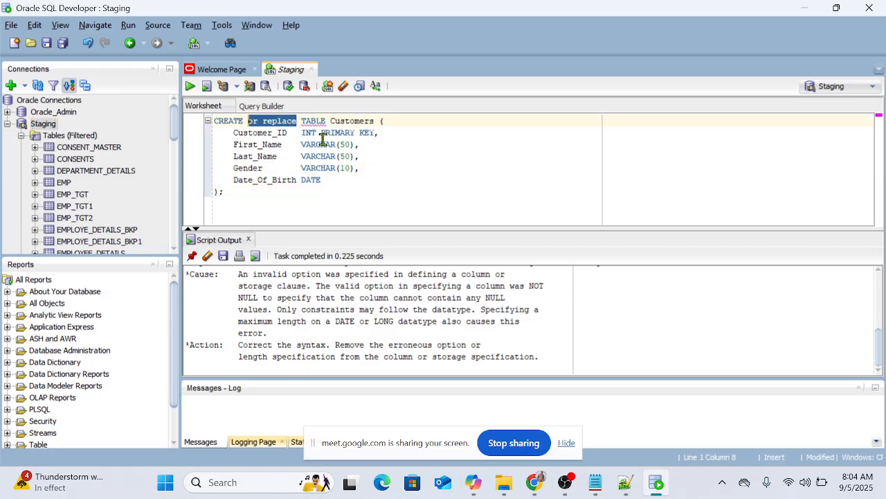
key("Delete")
key("ctrl+Return")
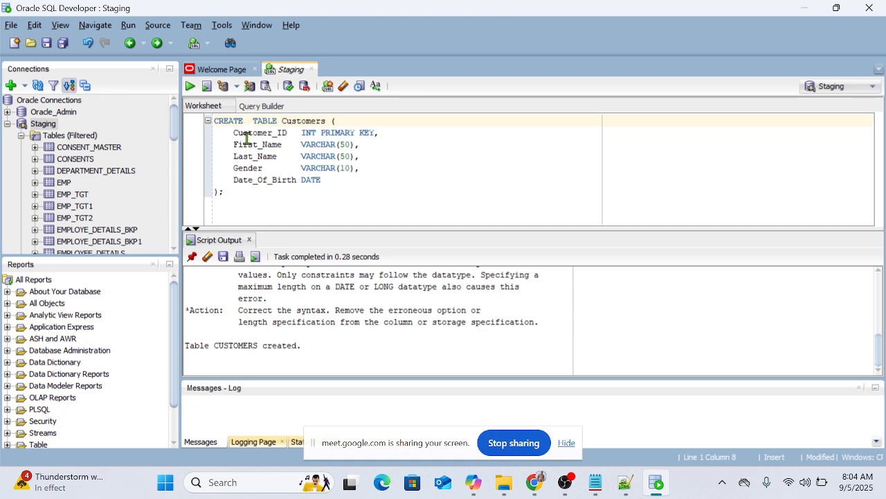
Step: Copy the Customers INSERT statements from ChatGPT and paste them below the table definition in the Staging worksheet in Oracle SQL Developer
left_click(564, 444)
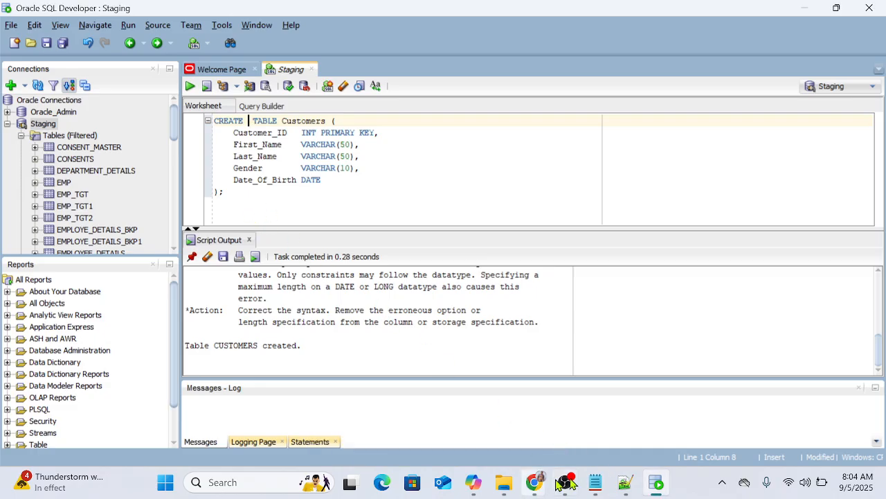
mouse_move(481, 490)
mouse_move(535, 485)
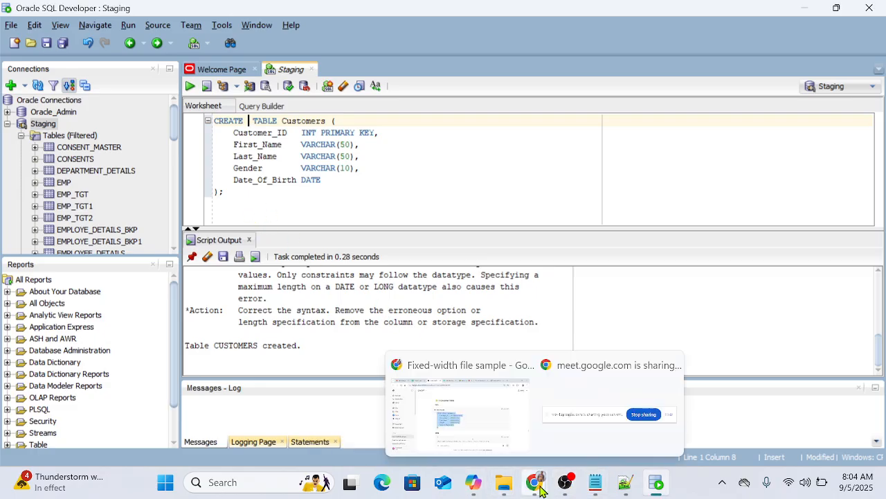
left_click(485, 443)
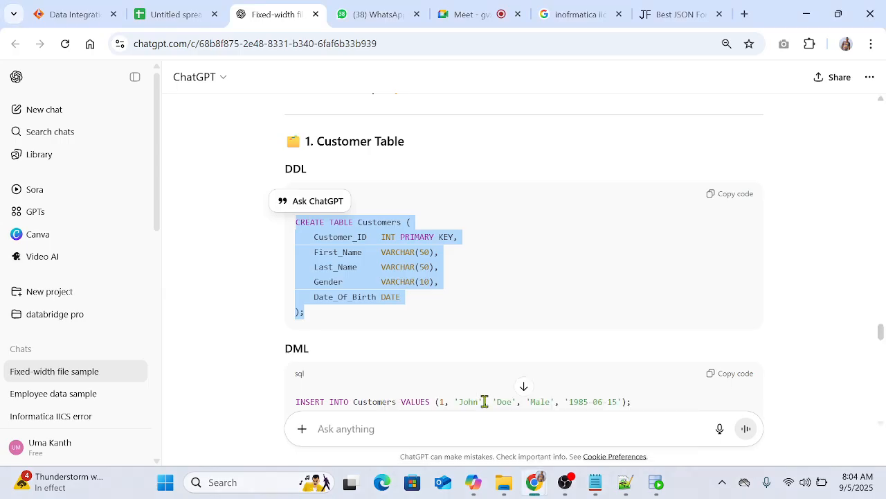
scroll(494, 302, "down", 2)
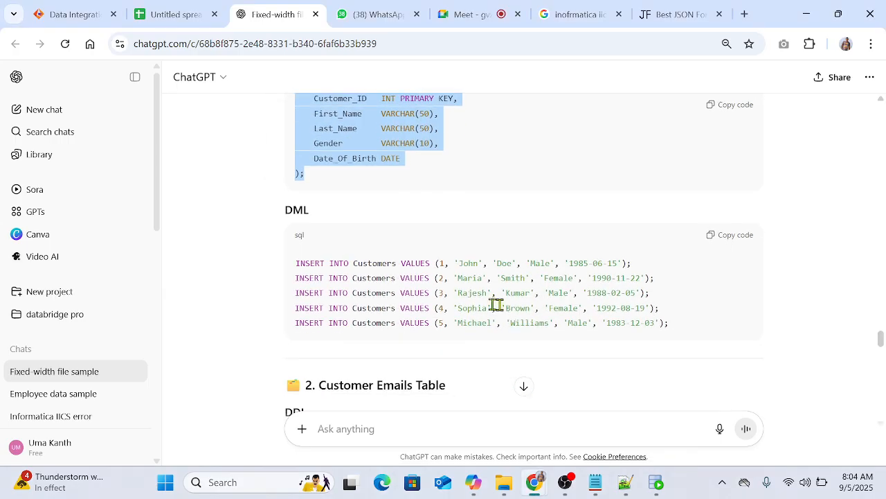
left_click(684, 331)
left_click(730, 236)
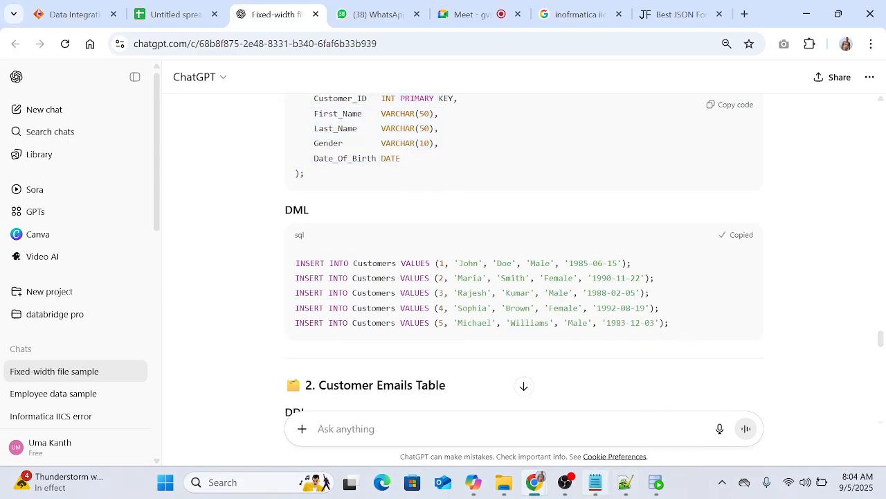
left_click(654, 485)
left_click(345, 201)
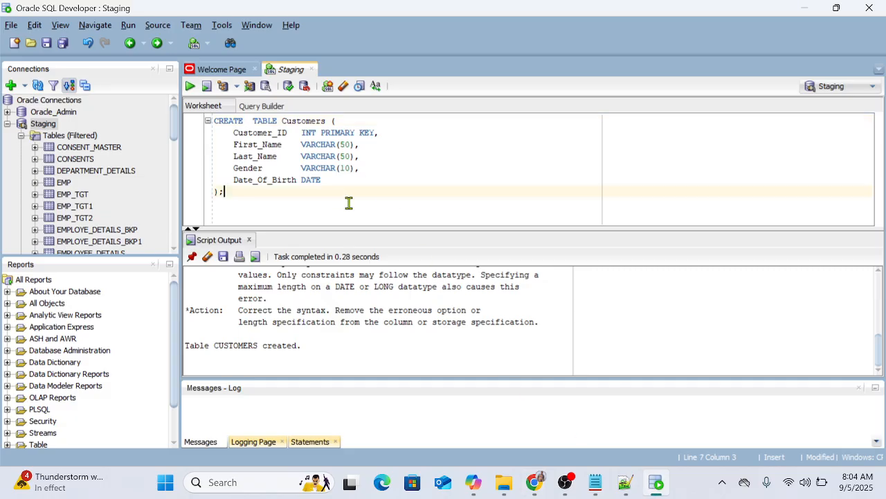
key("Return")
key("ctrl+v")
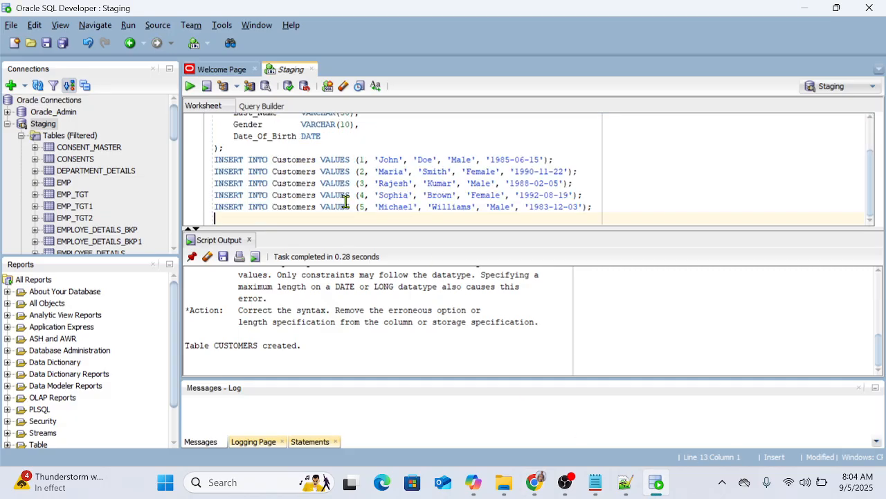
Step: Try to run the pasted Customers INSERT statements, first all together and then the first one alone
left_click_drag(592, 206, 194, 166)
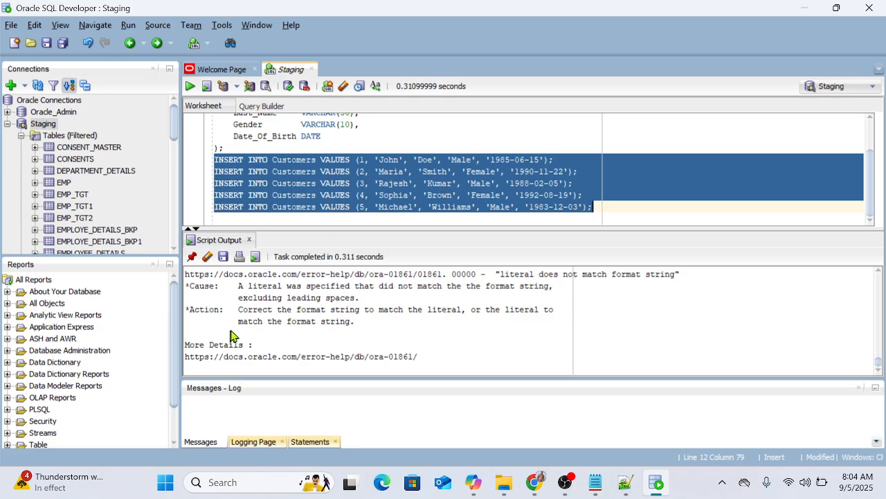
left_click(584, 162)
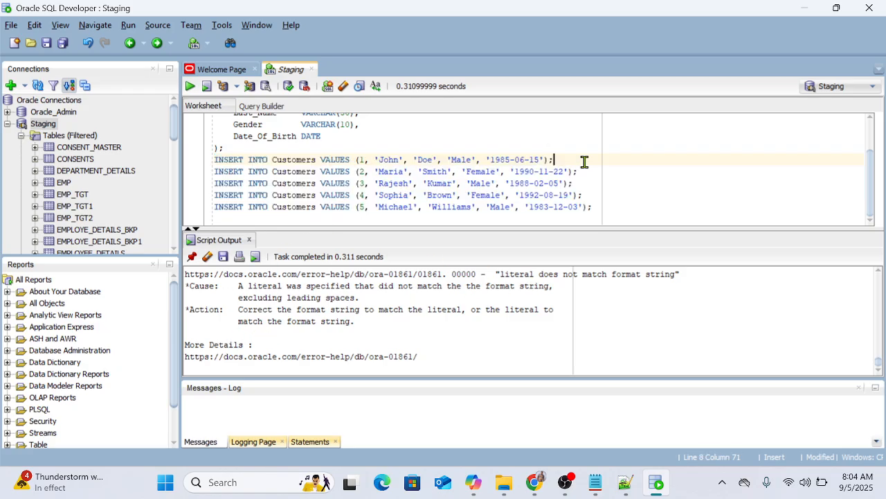
key("ctrl+Return")
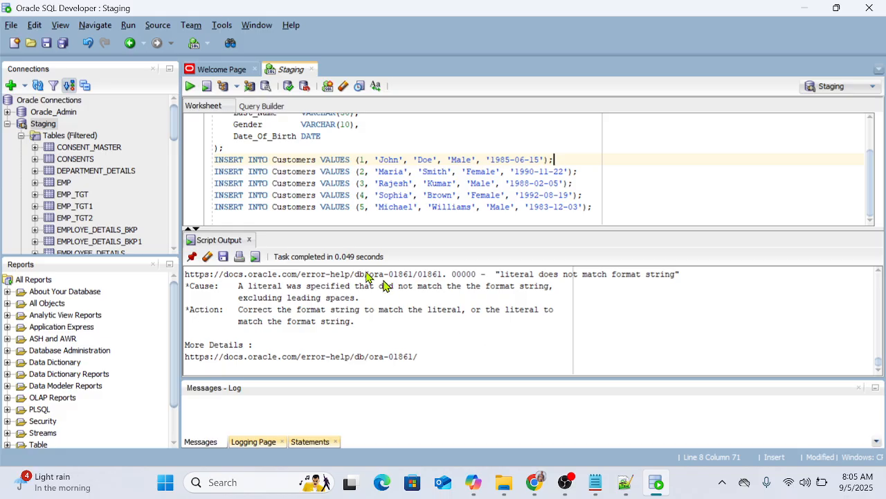
Step: Add "select sysdate from dual;" above the INSERT statements and run it to check the database's date format
scroll(502, 186, "up", 1)
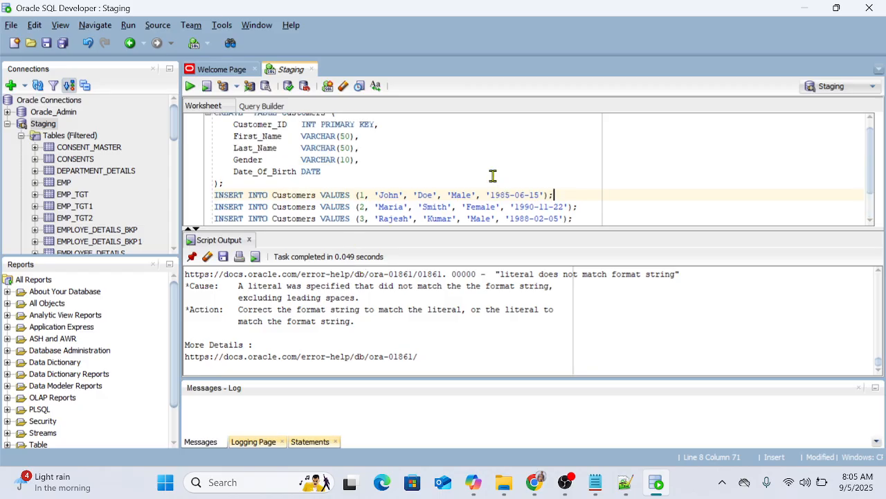
scroll(493, 176, "down", 1)
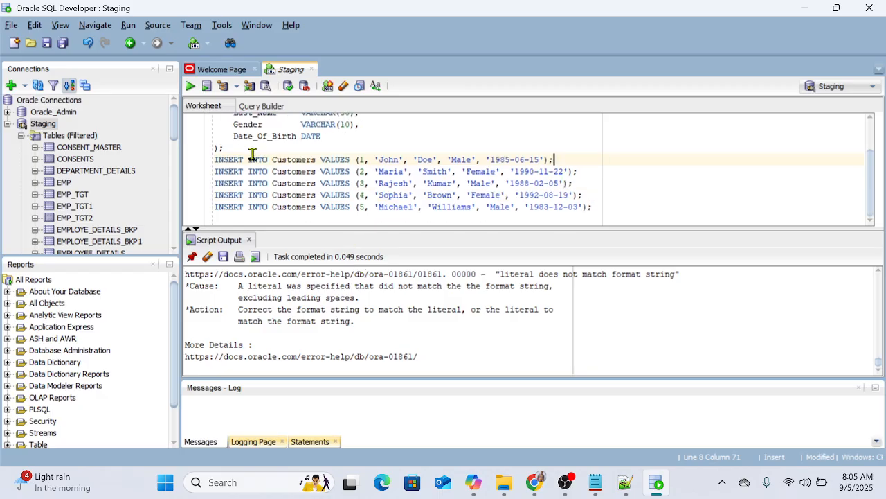
left_click(229, 147)
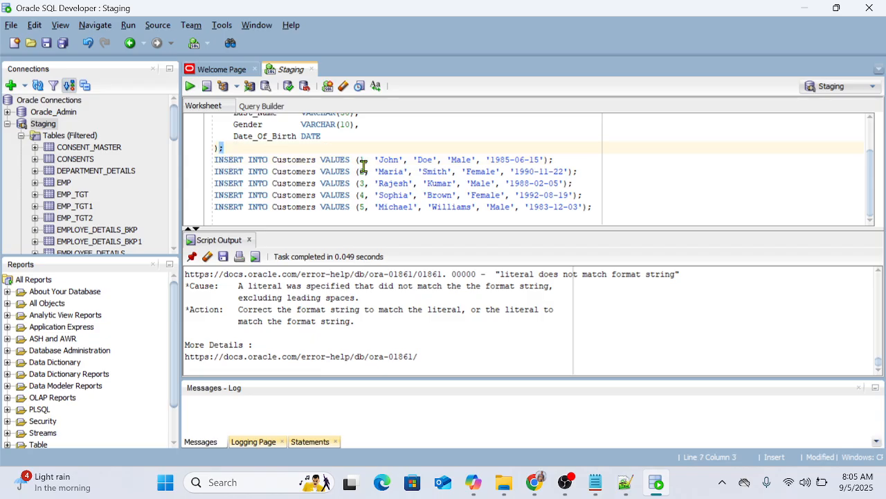
key("Return")
key("Return")
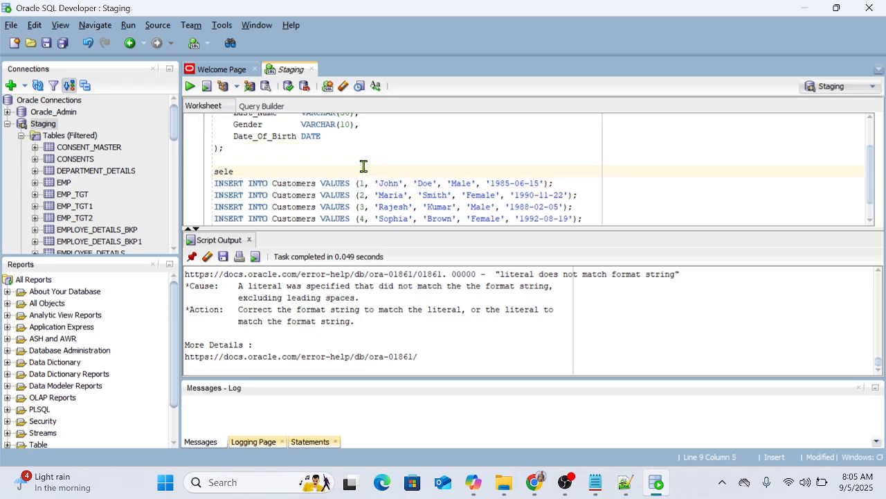
type("select sysdate from ")
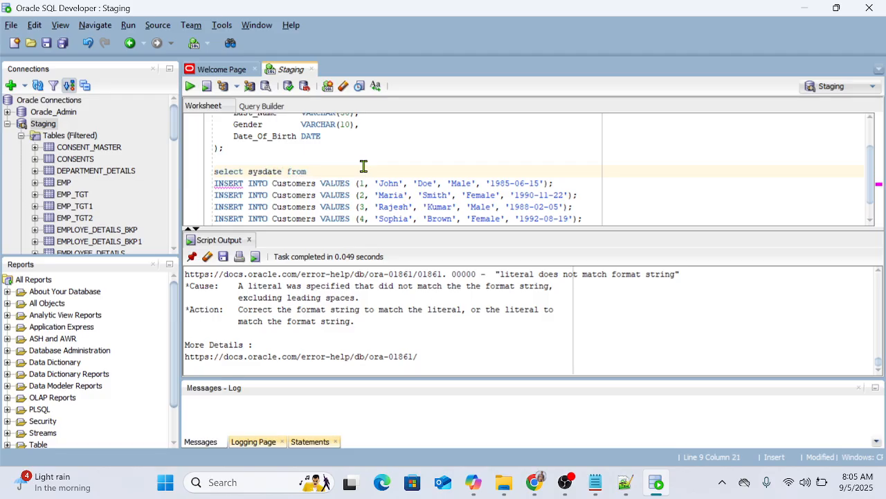
type("dual;")
key("ctrl+Return")
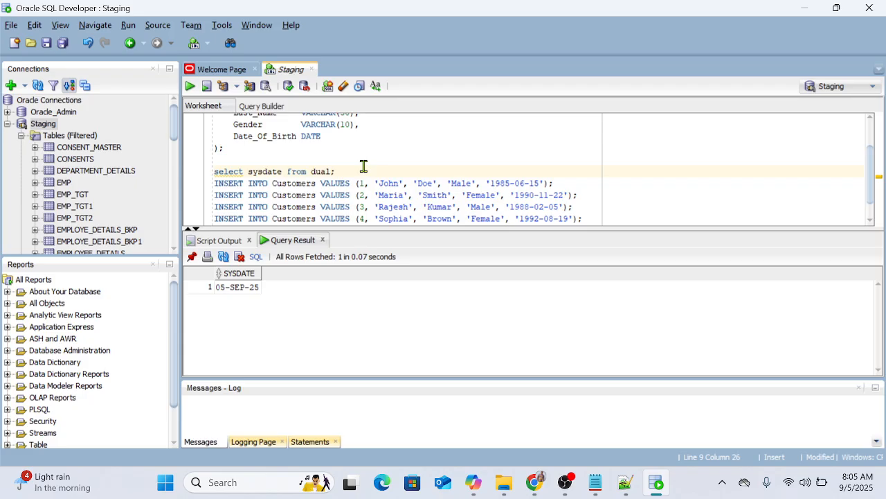
Step: Change the Date_Of_Birth column's data type to Varchar(15) in the Customers table statement
double_click(310, 136)
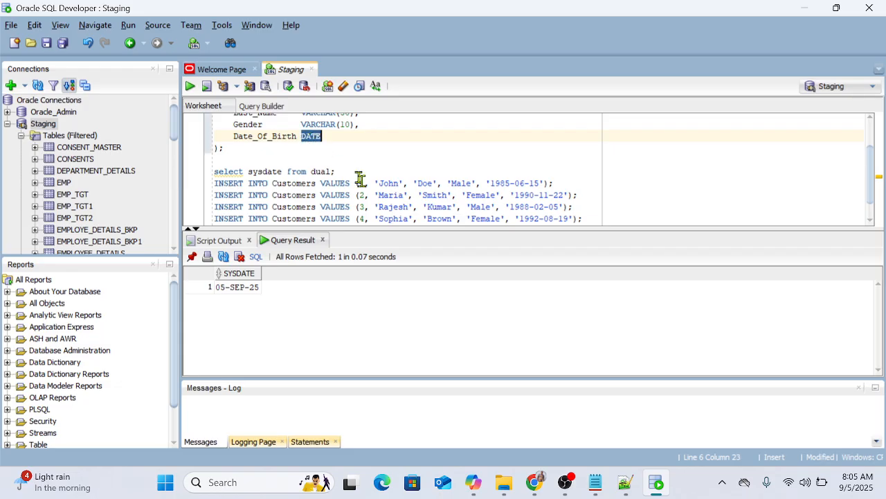
type("Varchar")
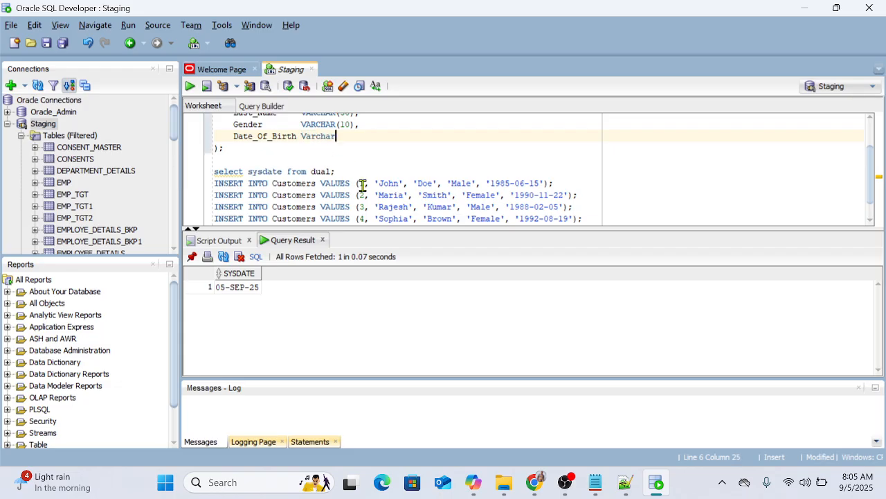
type("(15")
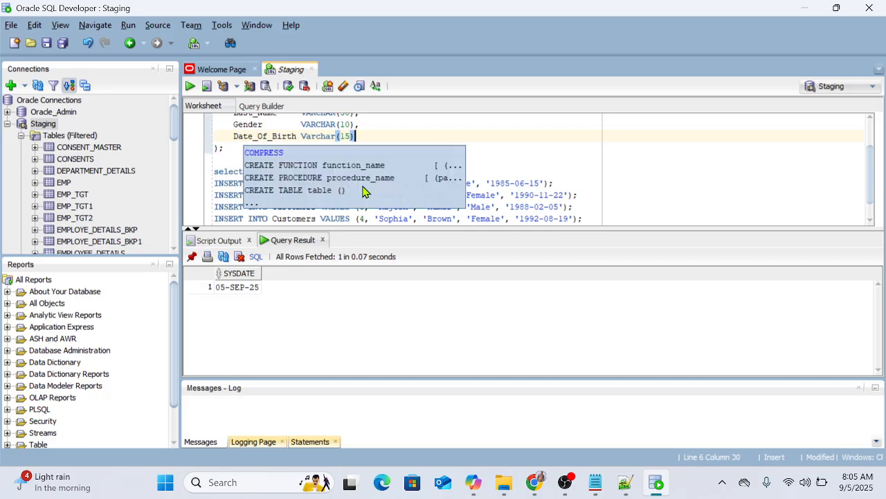
Step: Add "drop table customers;" below the CREATE TABLE statement and run it to remove the existing table
left_click(223, 148)
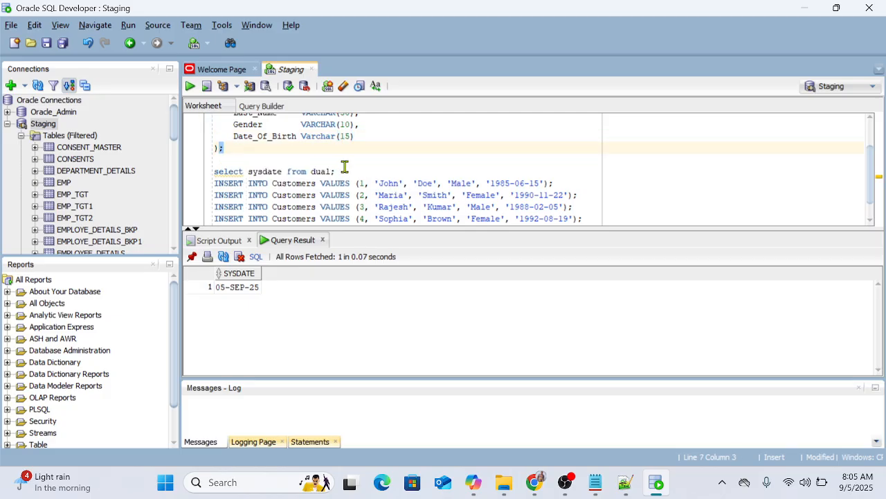
key("Return")
key("Return")
type("de")
key("BackSpace")
type("r")
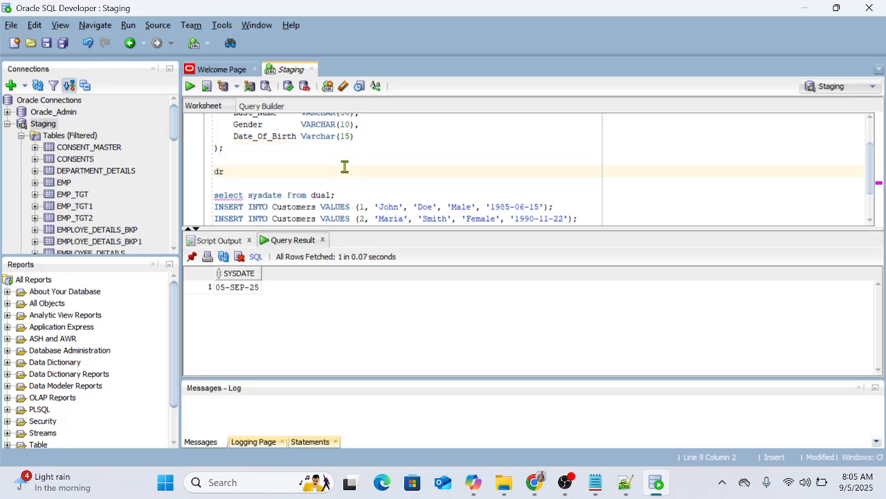
type("op table customers")
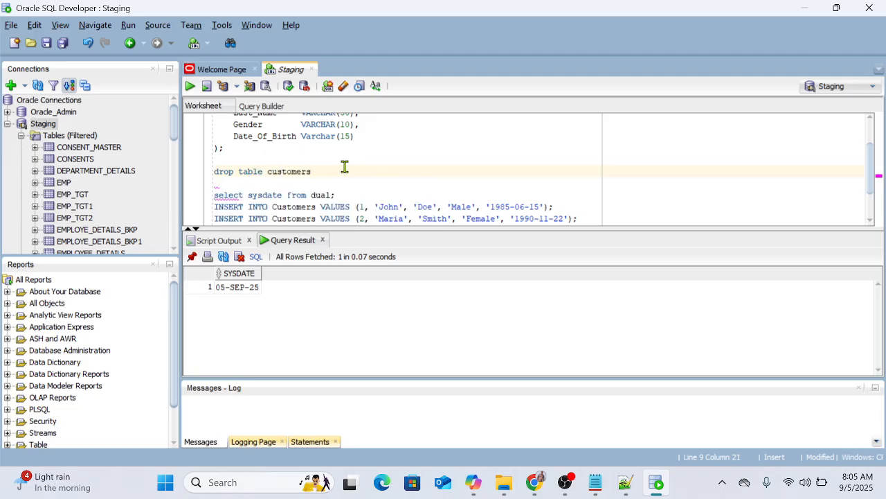
type(";")
key("ctrl+Return")
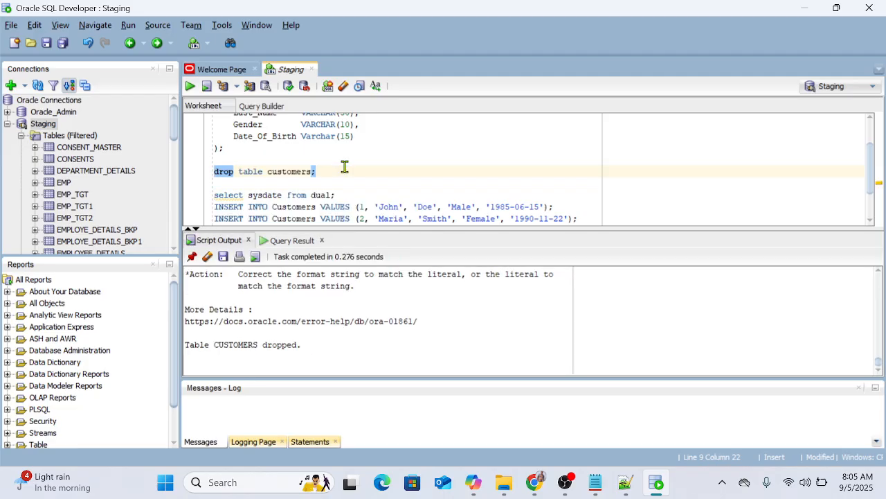
Step: Recreate the Customers table from the edited definition and run all its INSERT statements as a script
left_click(238, 147)
key("ctrl+Return")
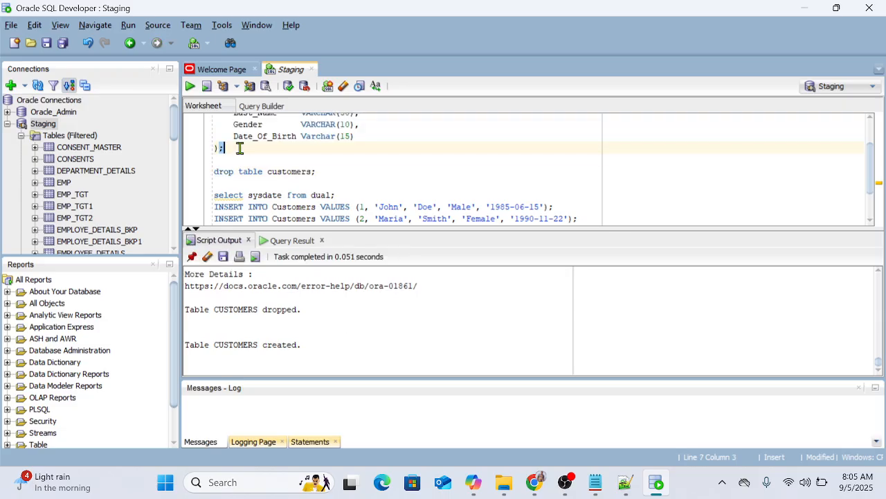
scroll(263, 160, "down", 1)
left_click_drag(217, 159, 623, 213)
key("F5")
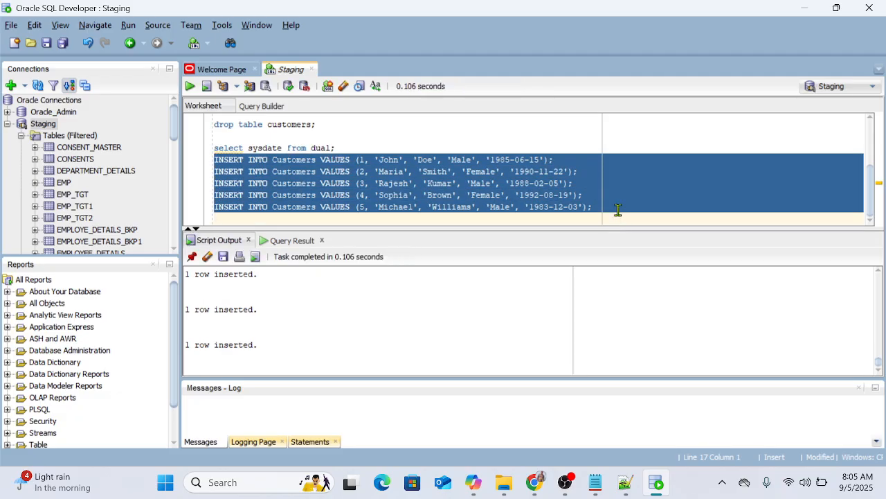
Step: Rerun the sysdate query and compare its date format with the inserted birth dates and the Date_Of_Birth column definition
scroll(391, 174, "up", 1)
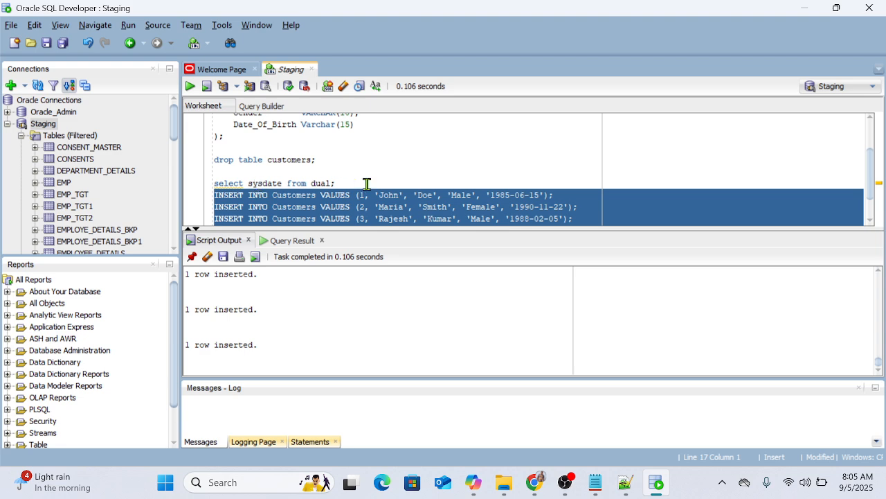
left_click(367, 184)
key("ctrl+Return")
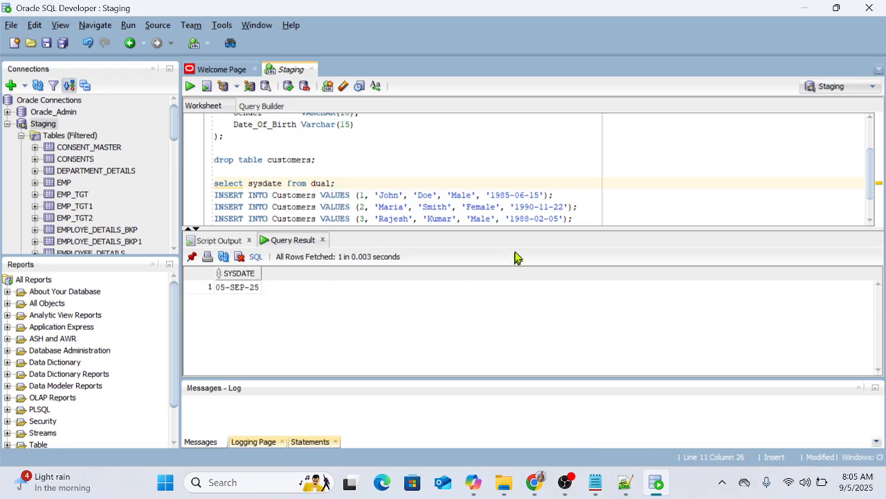
left_click_drag(495, 195, 529, 195)
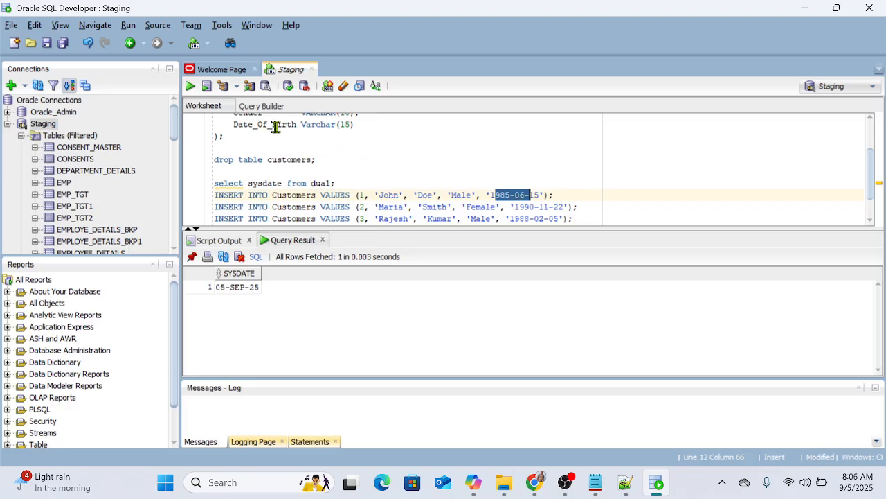
left_click(255, 126)
left_click(313, 131)
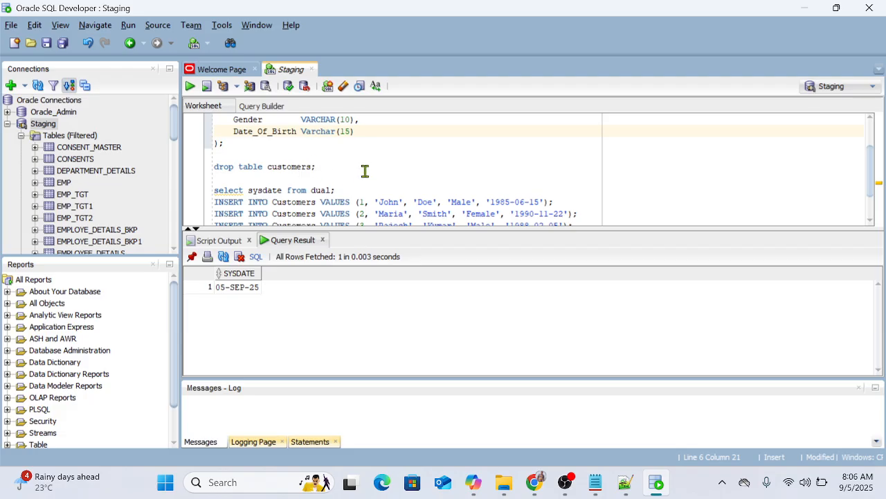
Step: Switch to ChatGPT in the browser and copy the CREATE TABLE statement of the Customer Emails table
scroll(364, 171, "down", 1)
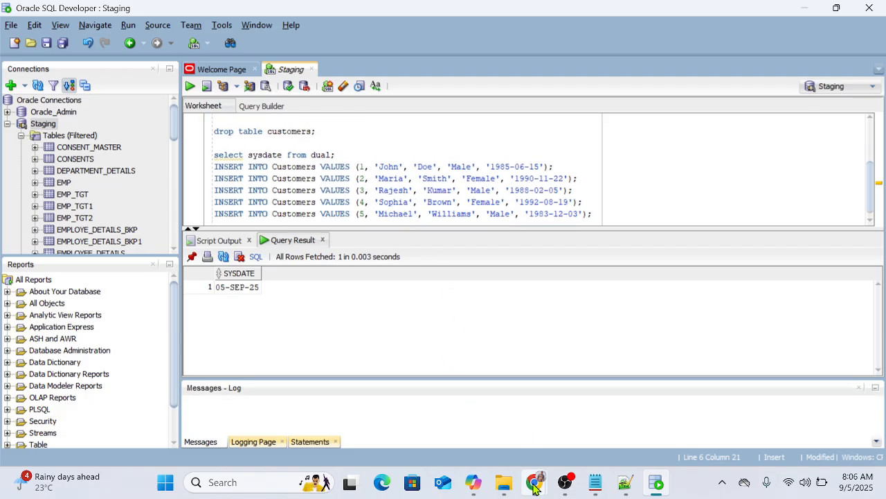
mouse_move(534, 484)
left_click(469, 415)
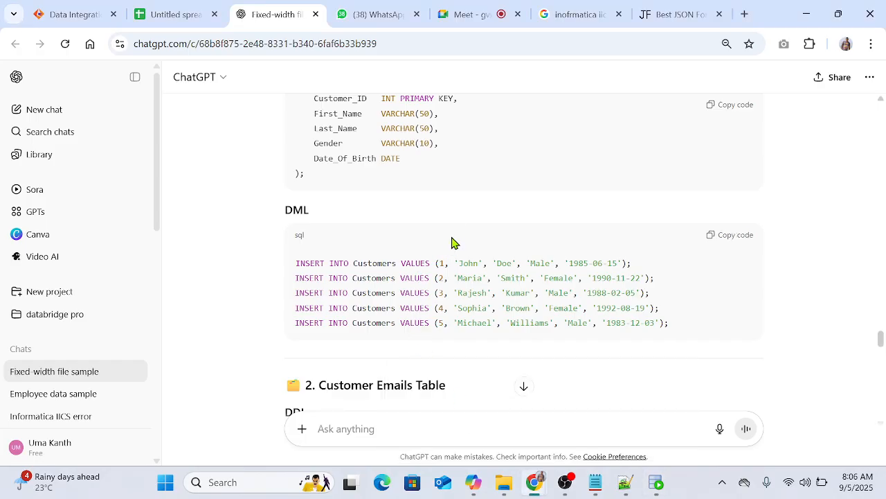
scroll(459, 220, "down", 4)
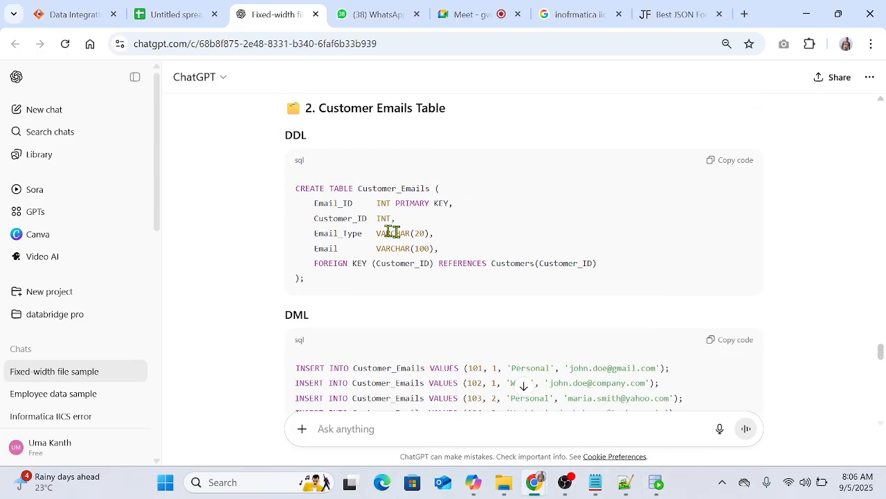
left_click(737, 162)
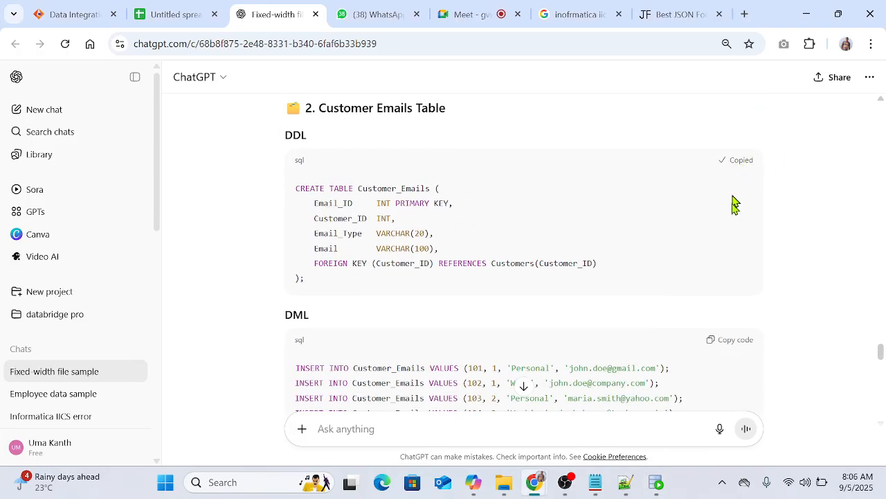
Step: Back in Oracle SQL Developer, paste the Customer_Emails CREATE TABLE statement below the Customers inserts and run it
left_click(655, 483)
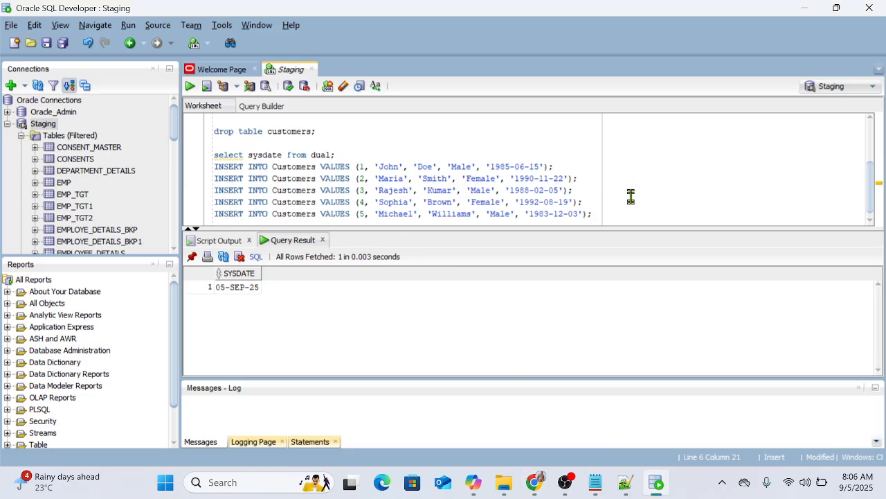
key("Return")
key("Return")
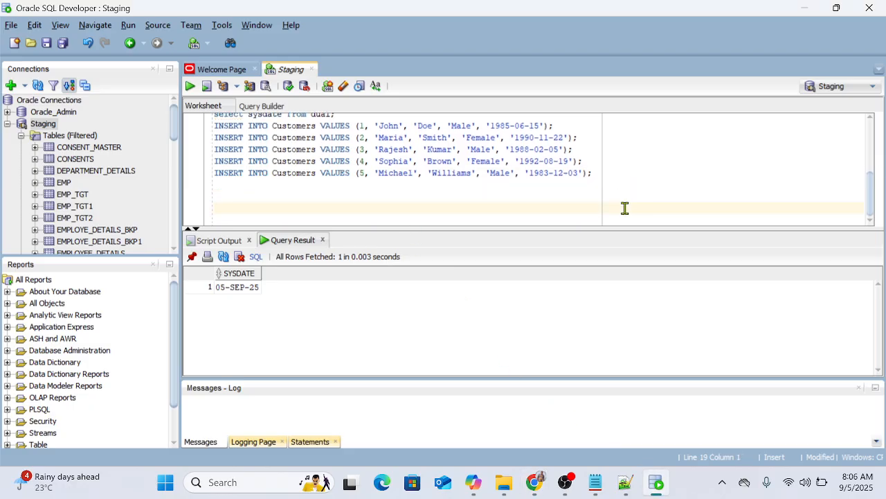
key("ctrl+v")
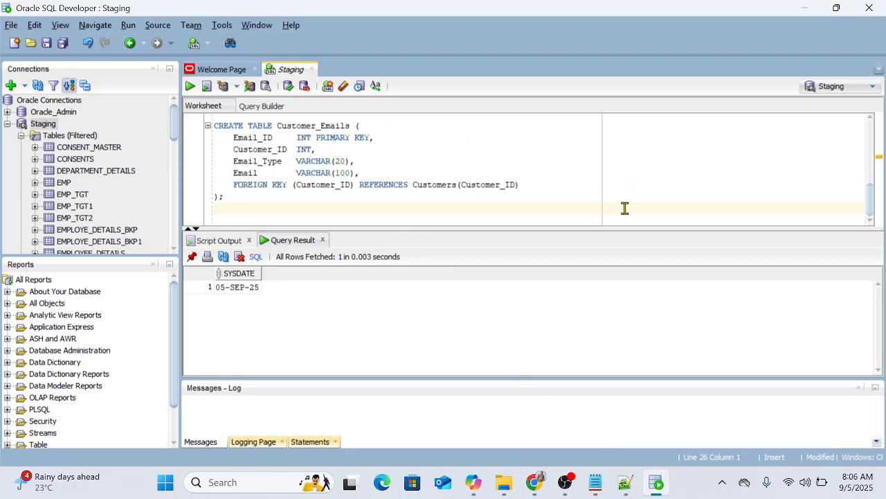
left_click(231, 198)
key("ctrl+Return")
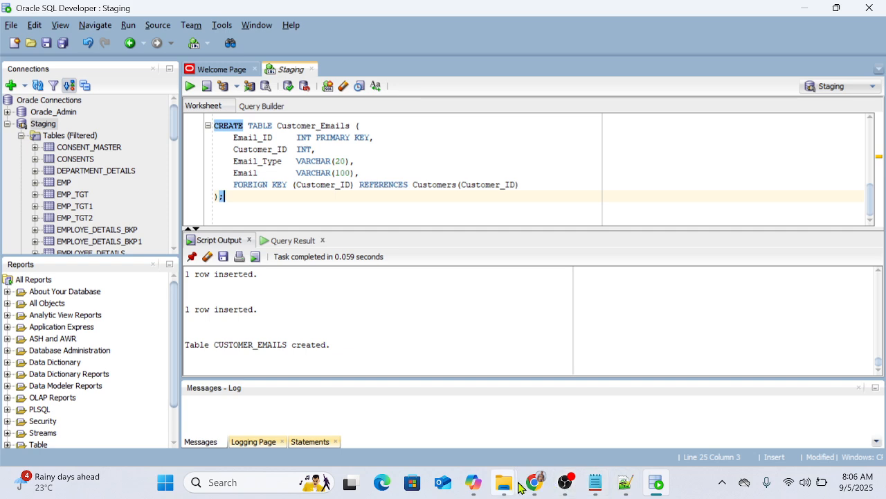
Step: Switch to the browser, admit the waiting participant to the Google Meet call, and return to the ChatGPT conversation
mouse_move(534, 482)
left_click(450, 402)
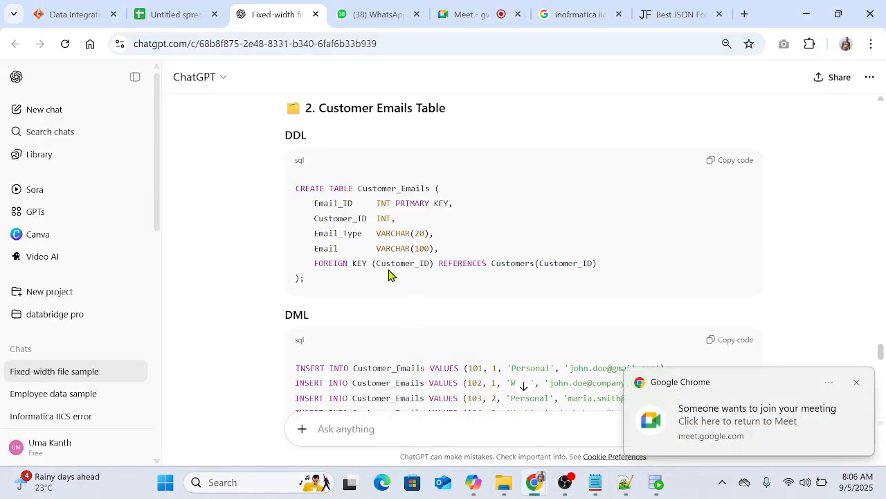
scroll(389, 275, "down", 1)
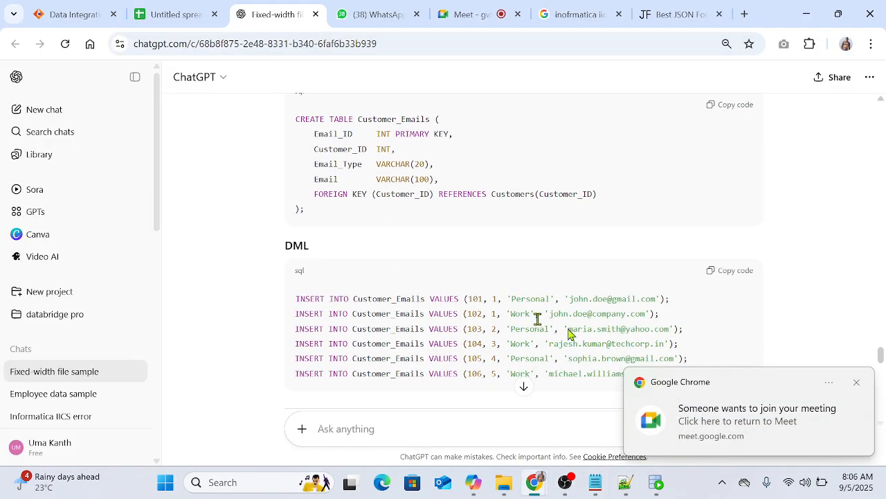
left_click(463, 14)
left_click(792, 388)
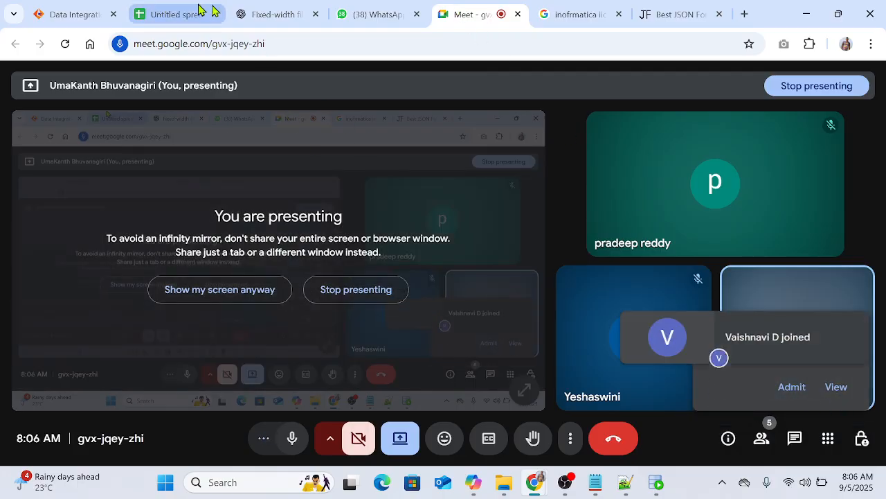
left_click(289, 13)
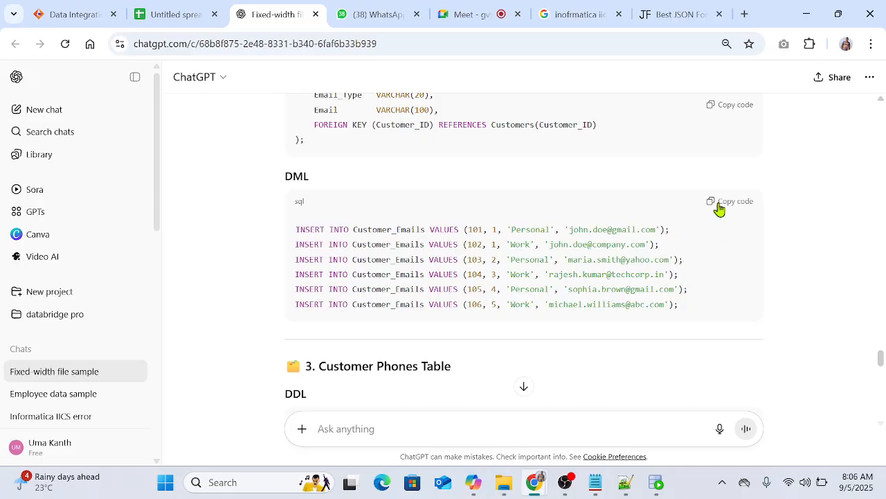
Step: Copy the Customer_Emails INSERT statements from ChatGPT into the SQL Developer worksheet and run them all as a script
left_click(718, 207)
left_click(657, 482)
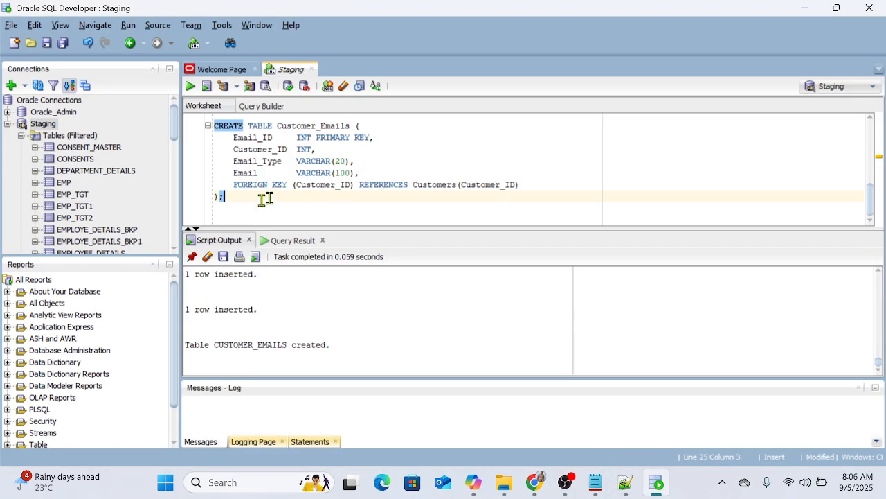
key("Return")
key("Return")
key("ctrl+v")
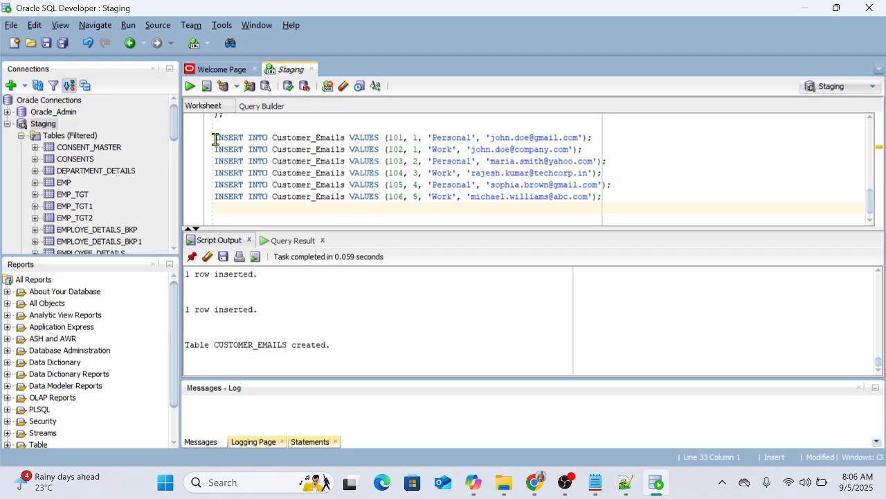
left_click_drag(215, 139, 610, 196)
key("F5")
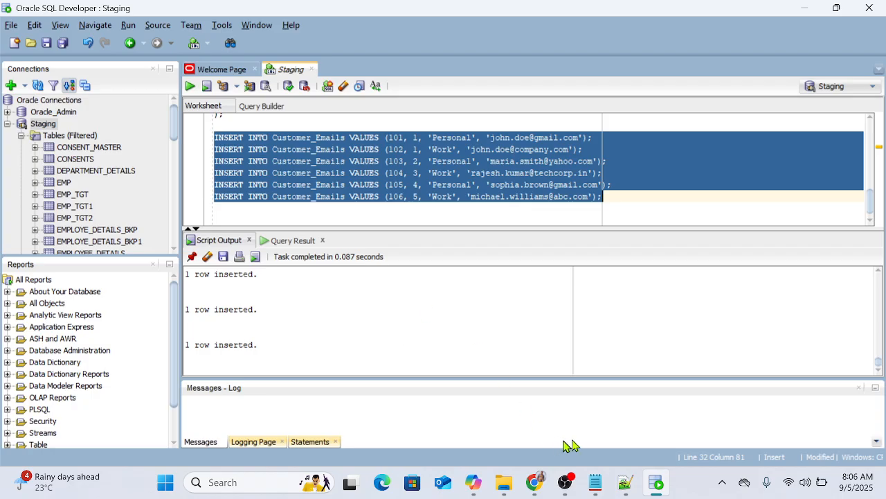
Step: Copy the Customer_Phones CREATE TABLE statement from ChatGPT into the SQL Developer worksheet and run it
left_click(656, 485)
scroll(471, 247, "down", 1)
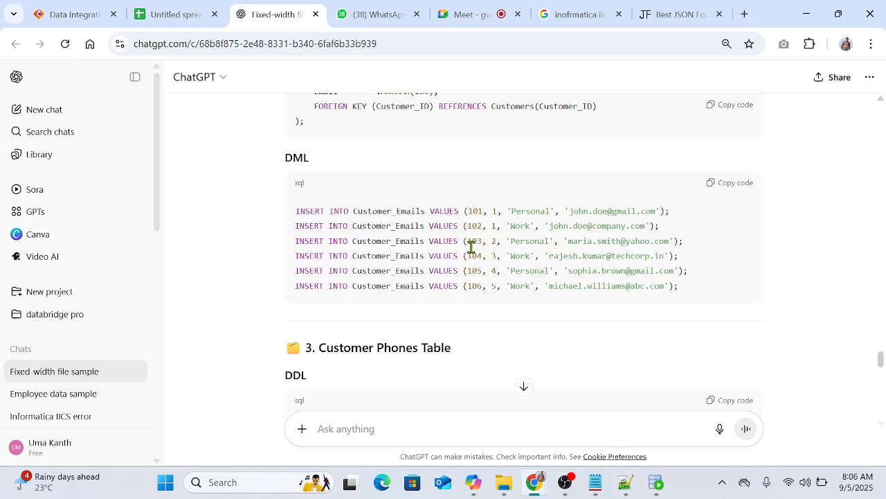
scroll(471, 247, "down", 2)
left_click(723, 281)
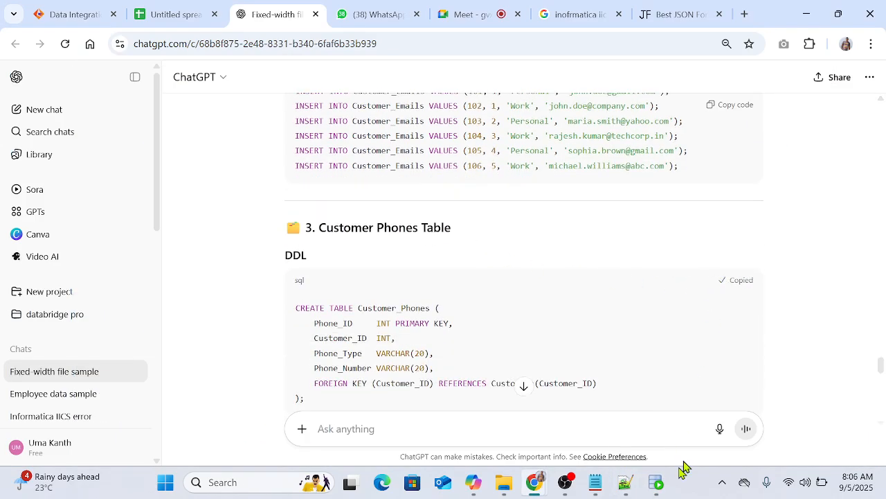
left_click(656, 485)
left_click(625, 206)
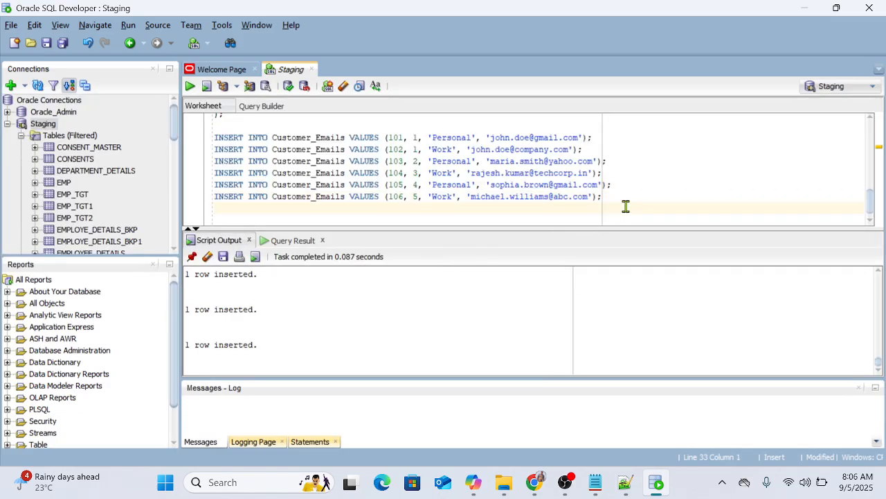
key("ctrl+v")
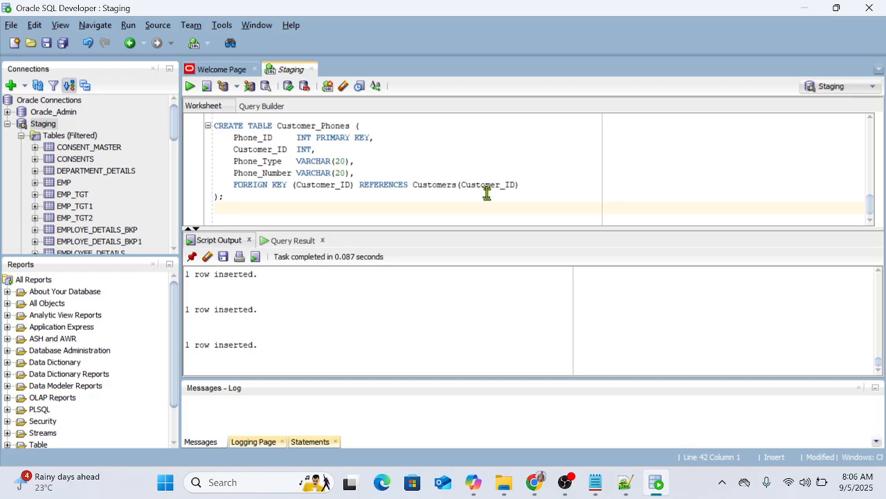
left_click(236, 197)
key("ctrl+Return")
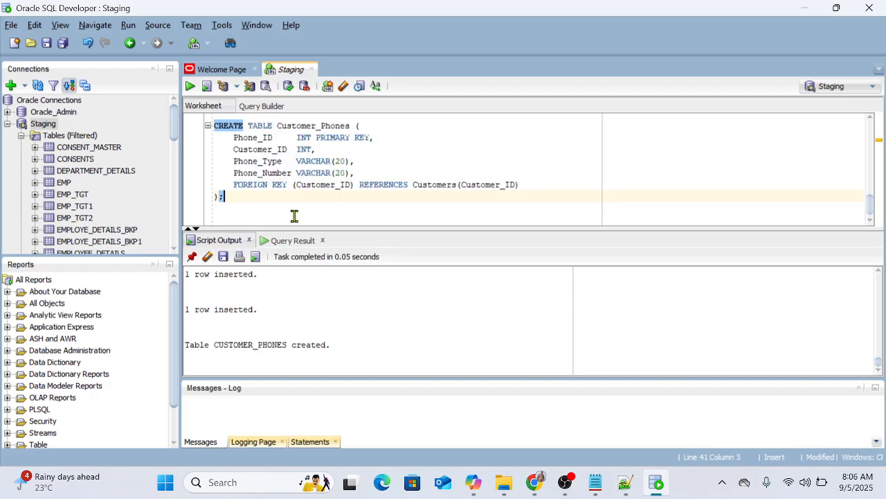
Step: Copy the Customer_Phones INSERT statements from ChatGPT into the SQL Developer worksheet and run them all as a script
left_click(657, 485)
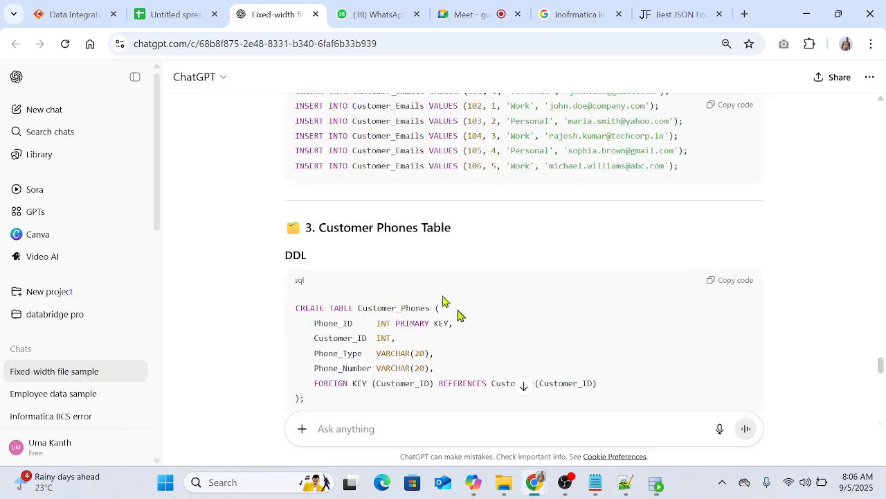
scroll(561, 261, "down", 3)
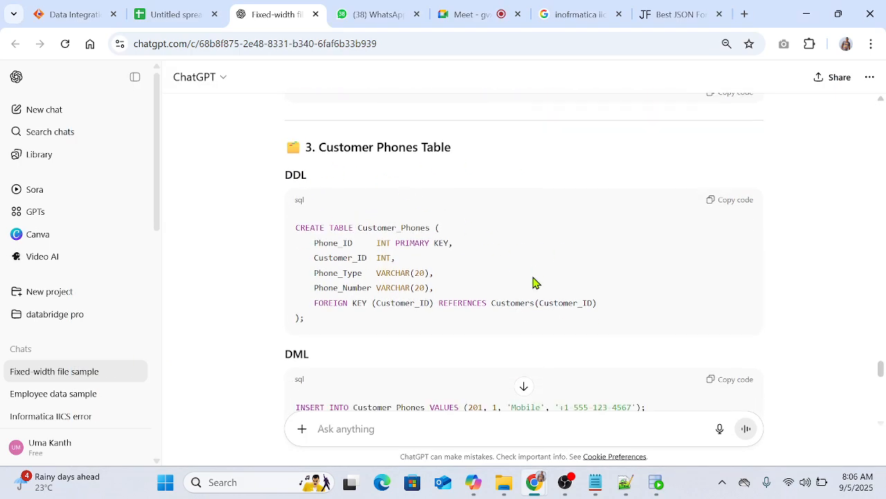
left_click(729, 253)
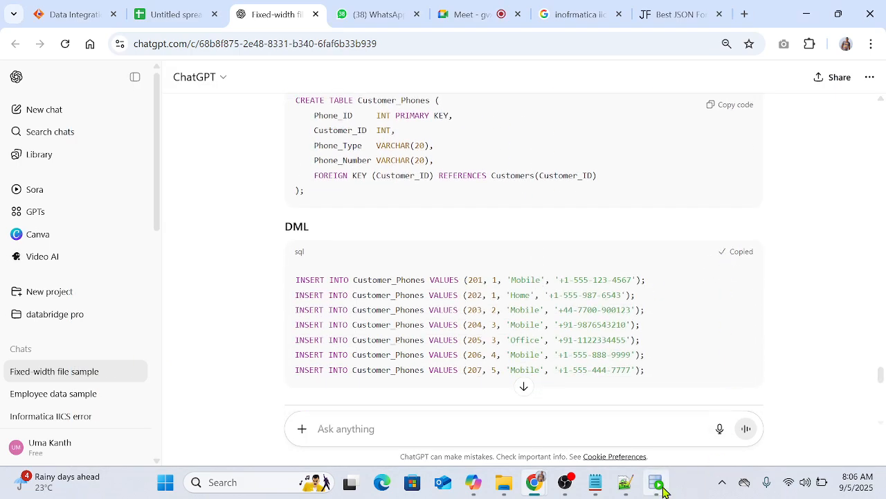
left_click(657, 483)
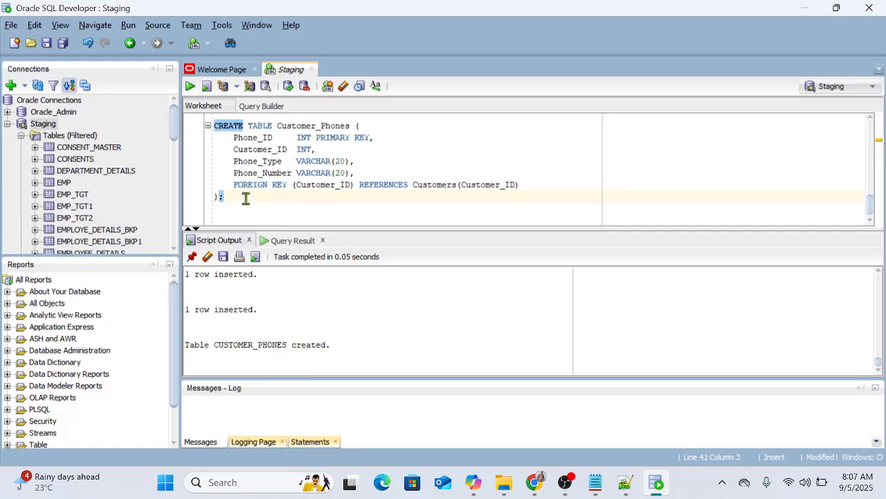
key("Return")
key("ctrl+v")
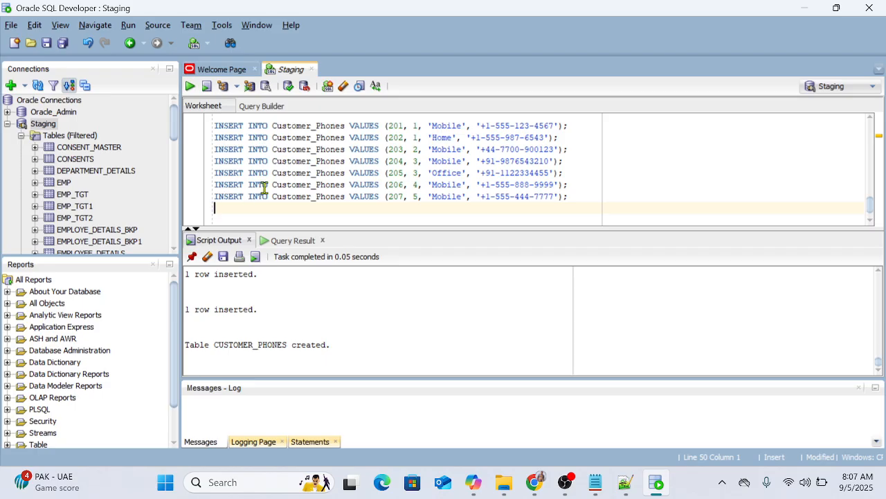
left_click_drag(572, 197, 193, 131)
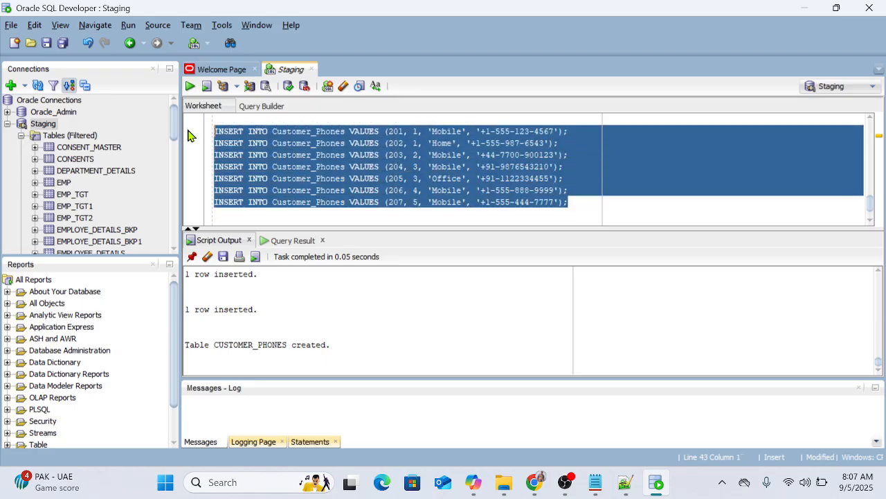
key("F5")
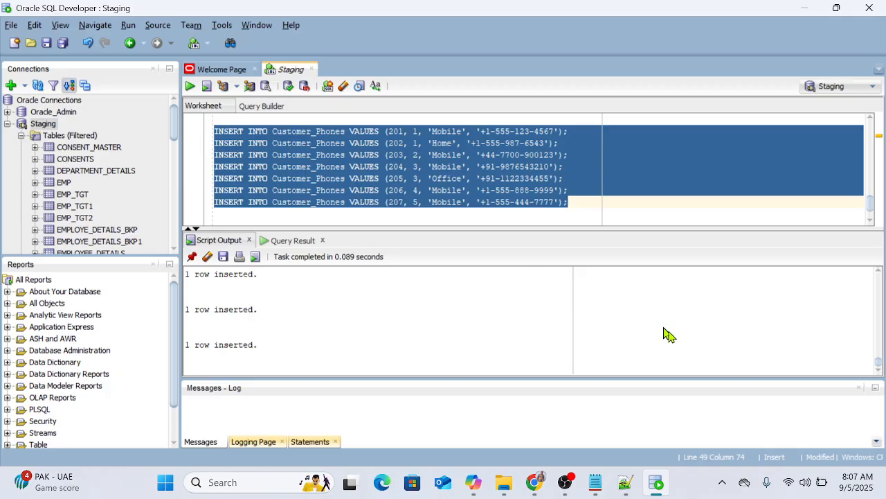
Step: Copy the Customer Accounts table's CREATE TABLE statement from ChatGPT and look over its INSERT statements and the relationship summary
key("alt+Tab")
scroll(510, 337, "down", 3)
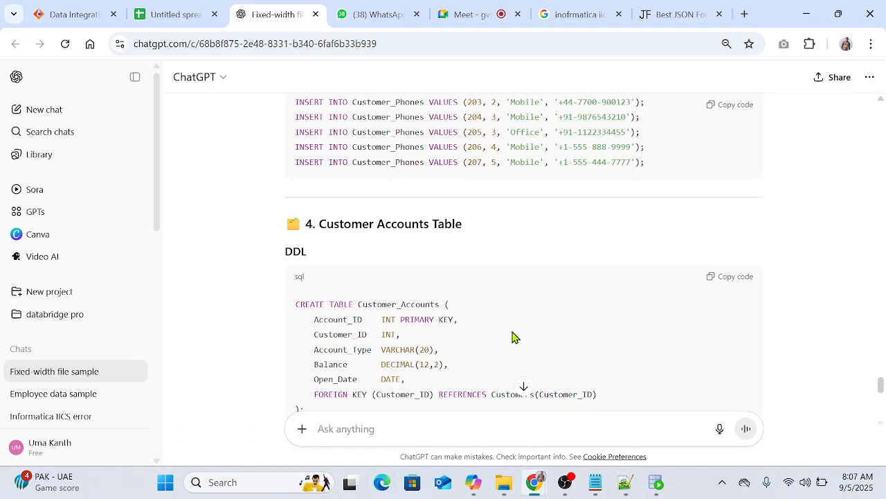
left_click(731, 277)
scroll(599, 354, "down", 5)
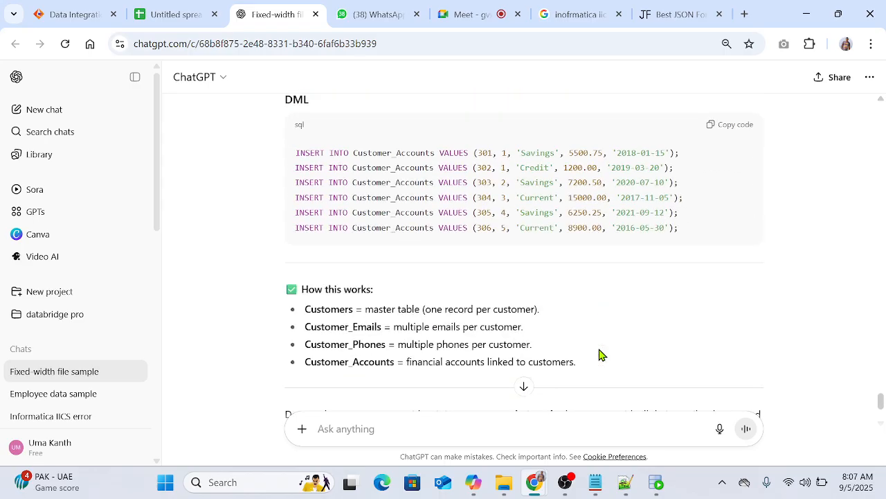
scroll(599, 354, "up", 2)
scroll(600, 348, "up", 2)
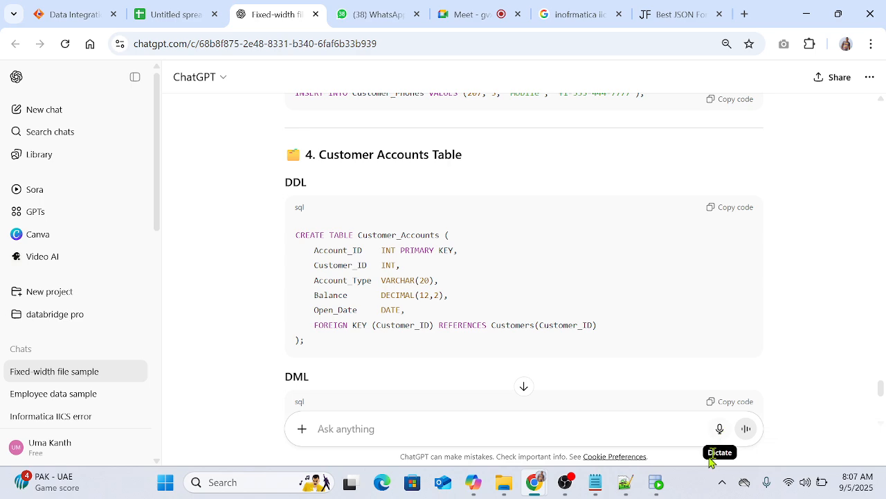
Step: In SQL Developer, paste the Customer_Accounts CREATE TABLE statement below the Customer_Phones inserts and run it
left_click(656, 482)
left_click(607, 211)
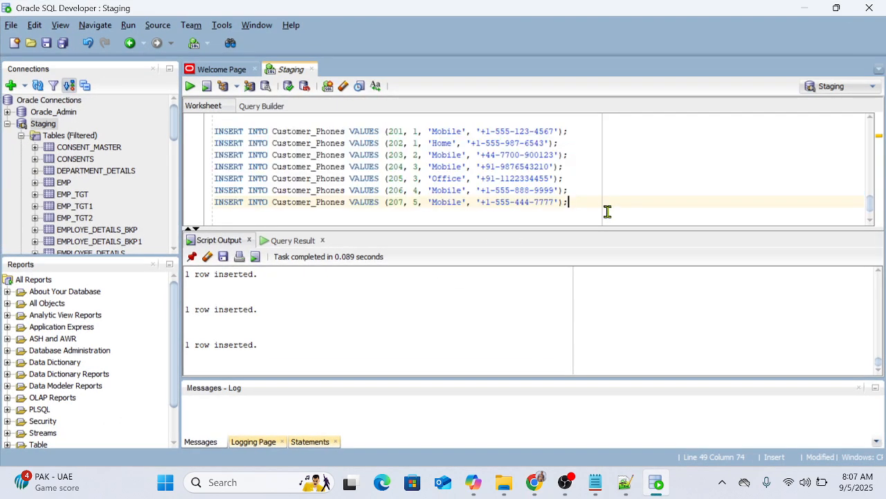
key("Return")
key("Return")
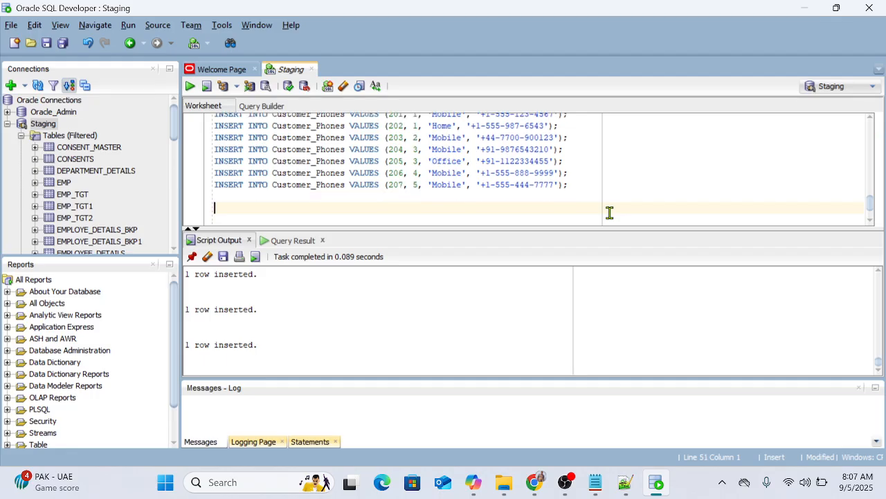
key("ctrl+v")
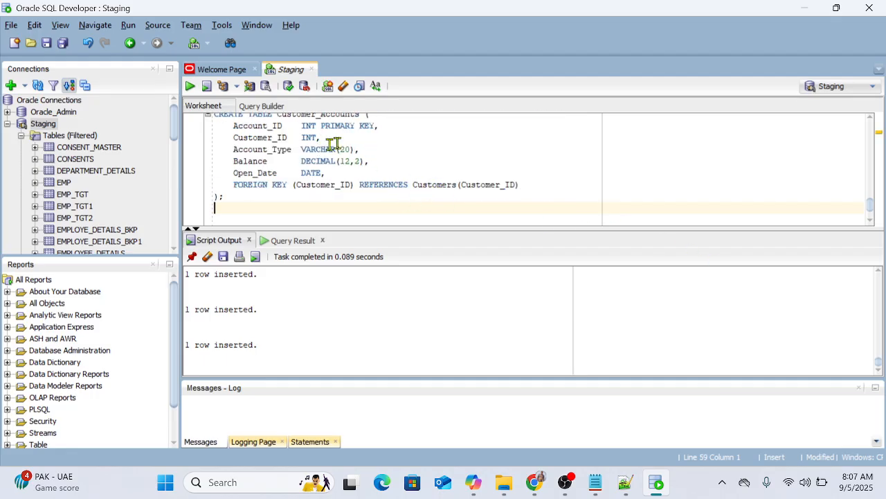
scroll(332, 147, "up", 1)
scroll(276, 186, "down", 1)
key("ctrl+Return")
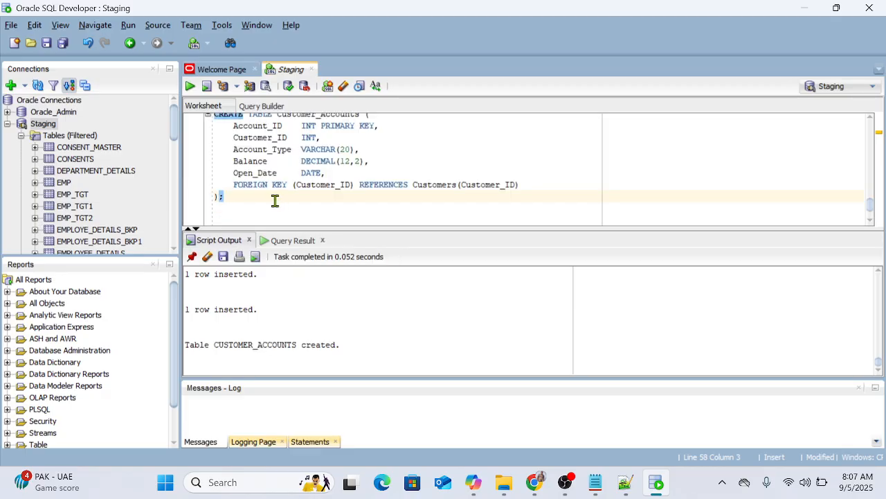
left_click(565, 482)
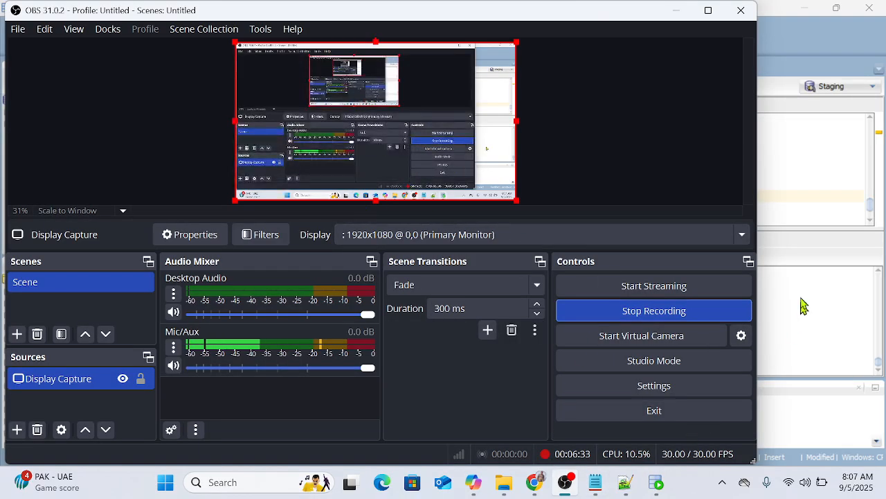
Step: Copy all the Customer_Accounts INSERT statements from the DML block in the ChatGPT conversation in Chrome
left_click(810, 148)
mouse_move(535, 482)
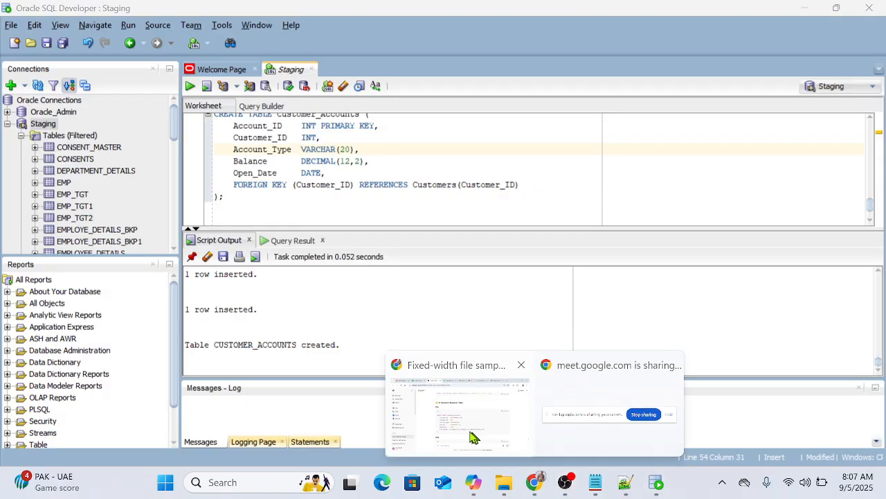
left_click(473, 436)
scroll(370, 247, "down", 3)
left_click_drag(296, 291, 698, 383)
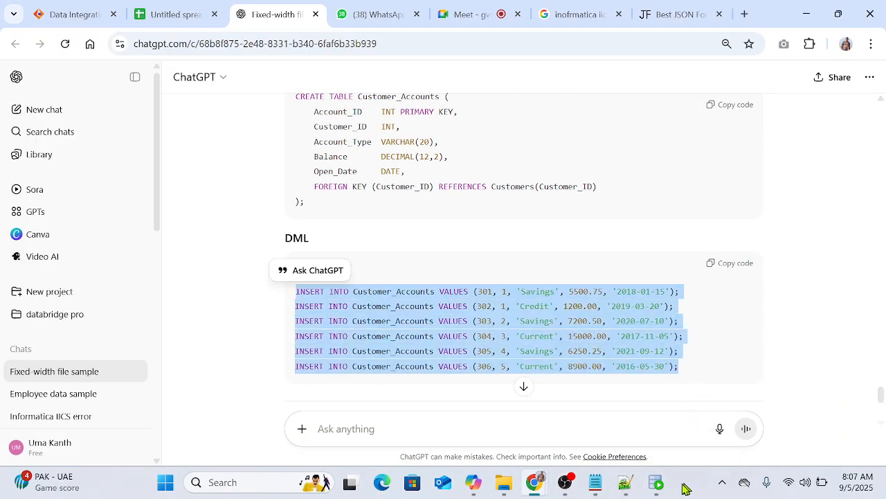
Step: In SQL Developer, paste the Customer_Accounts INSERT statements below the CREATE TABLE statement and try to run them all as a script
left_click(656, 482)
left_click(313, 213)
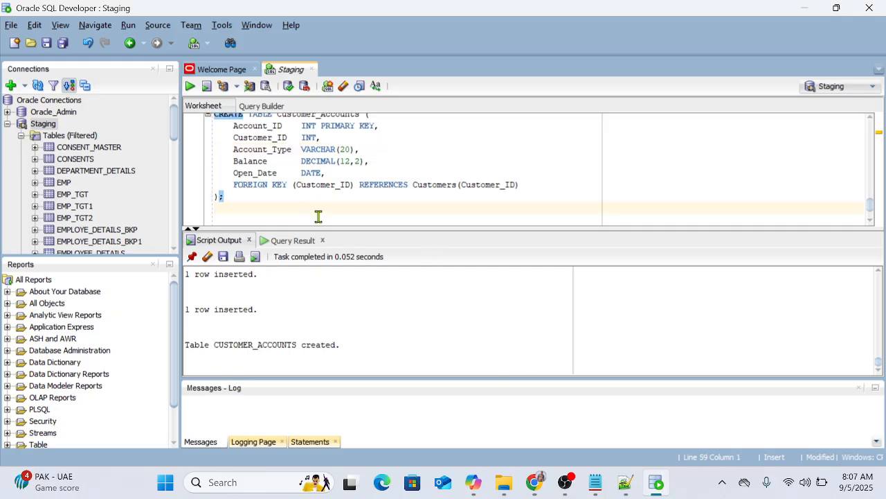
key("ctrl+v")
left_click_drag(215, 150, 618, 177)
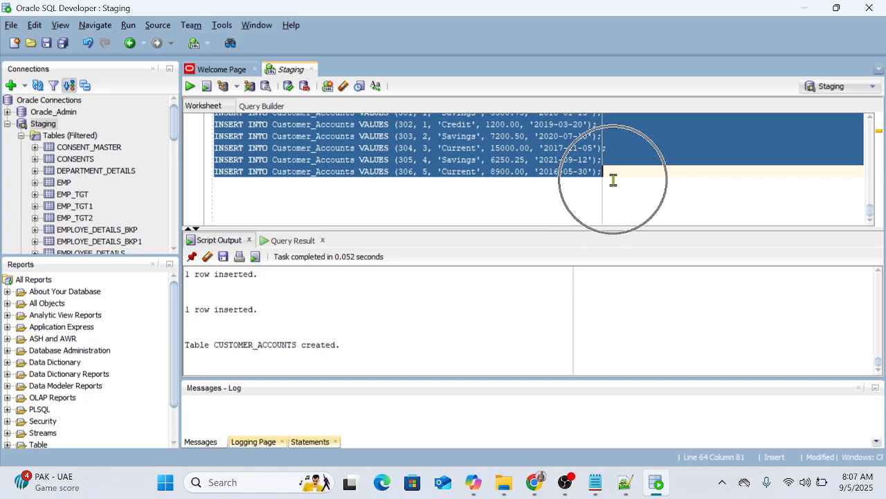
key("F5")
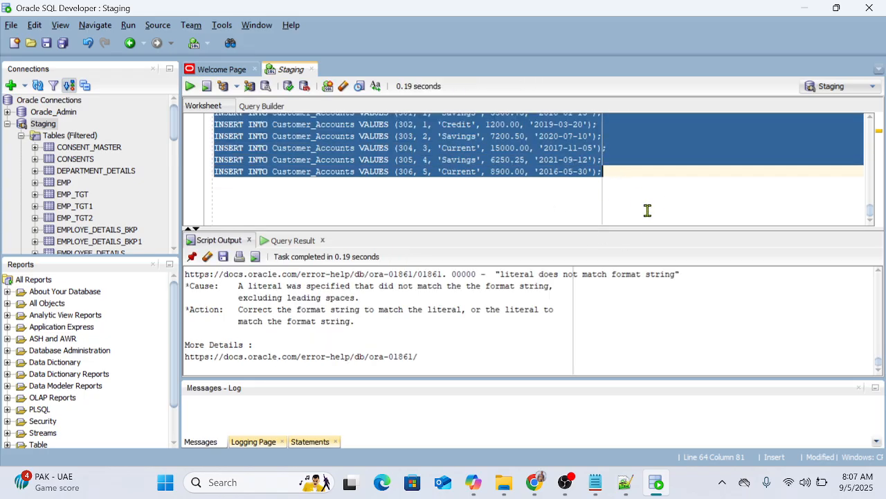
Step: Copy the entire worksheet script and open the Json_Files folder inside the desktop's IICS_Files folder in File Explorer
key("ctrl+a")
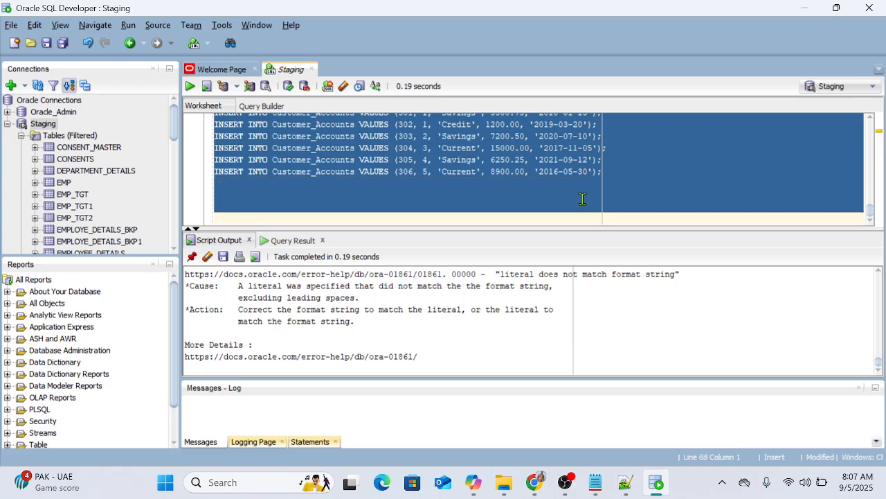
key("super+d")
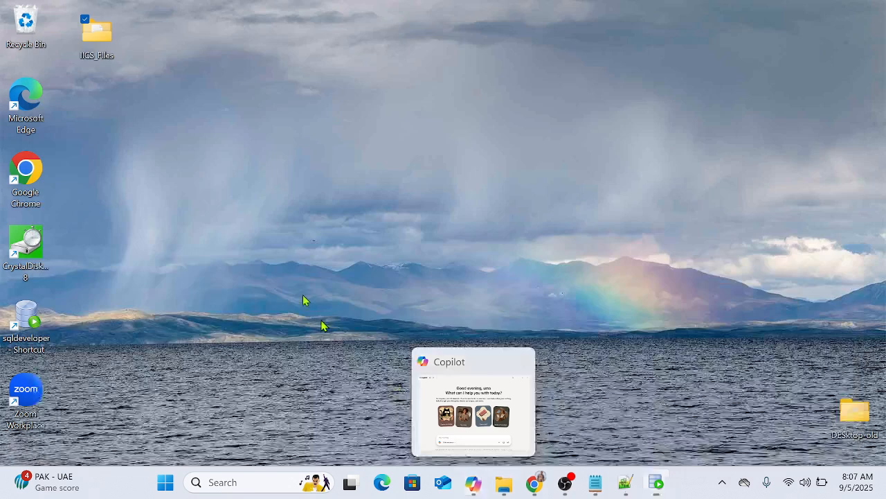
left_click(92, 53)
double_click(95, 34)
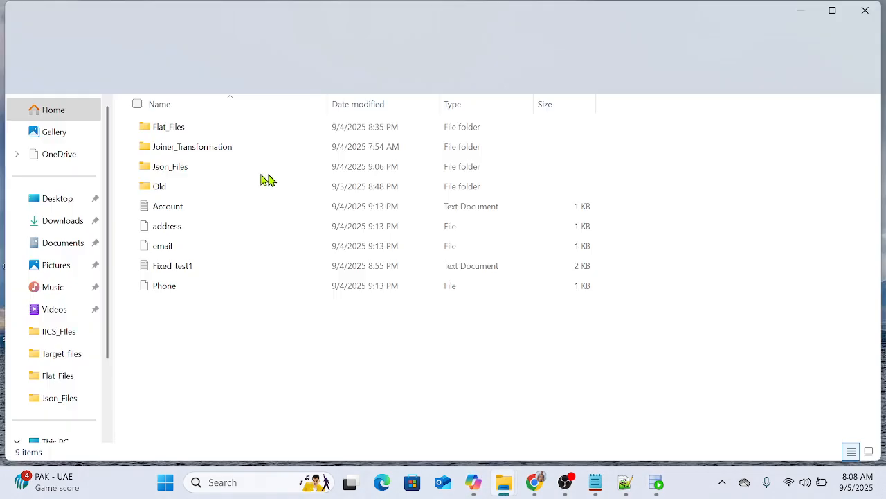
double_click(178, 174)
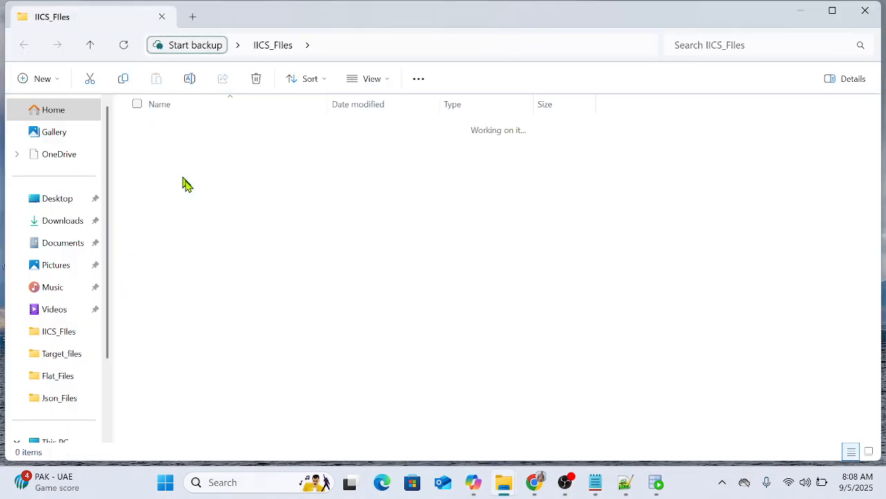
Step: Create a new text document named SQL in the Json_Files folder
right_click(187, 230)
mouse_move(351, 337)
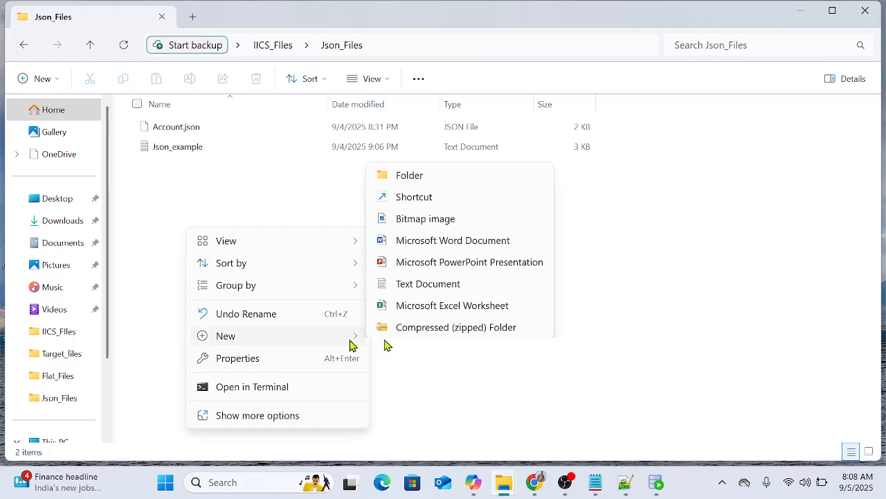
left_click(441, 281)
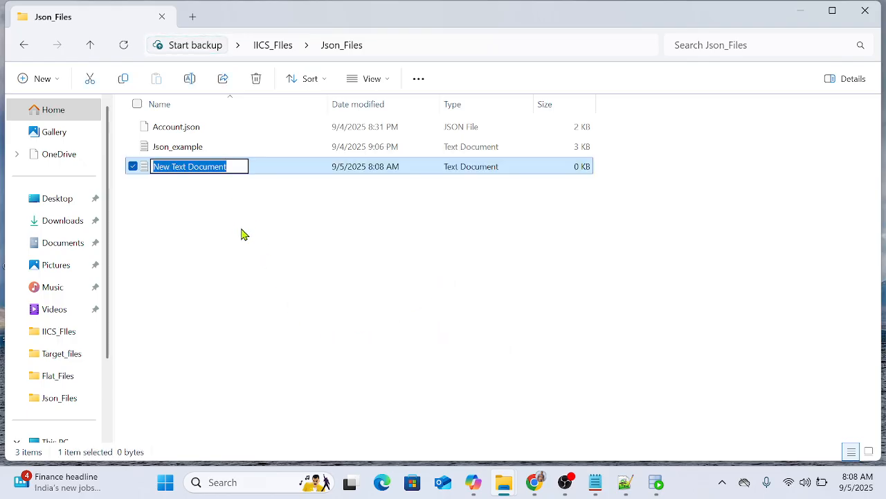
type("SQL")
key("Return")
key("Return")
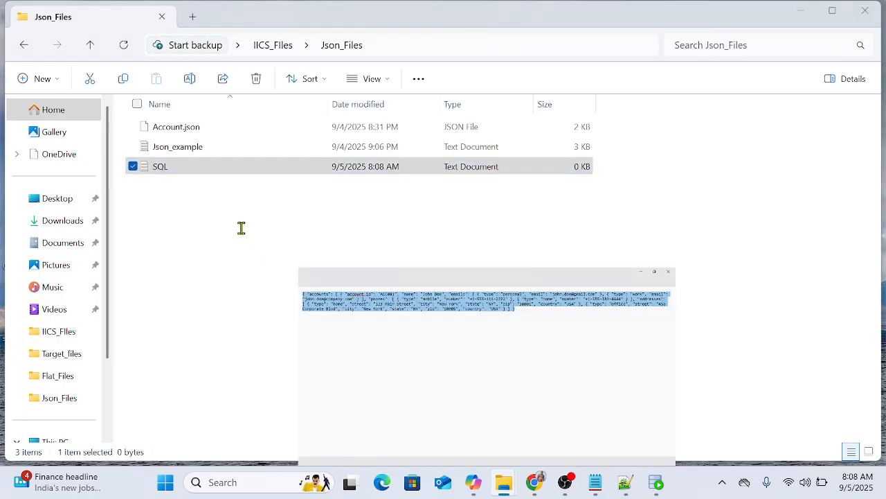
Step: Open the SQL text file in Notepad, paste the copied script into it, save it and close Notepad
key("ctrl+v")
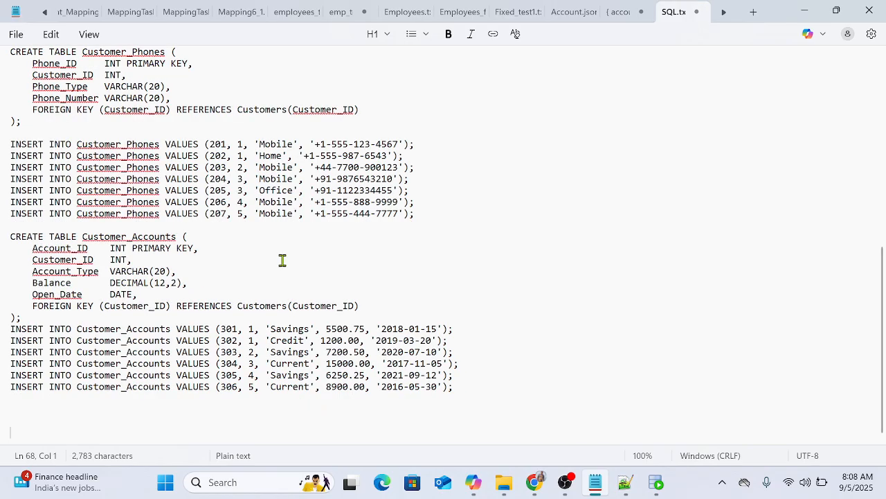
left_click(874, 14)
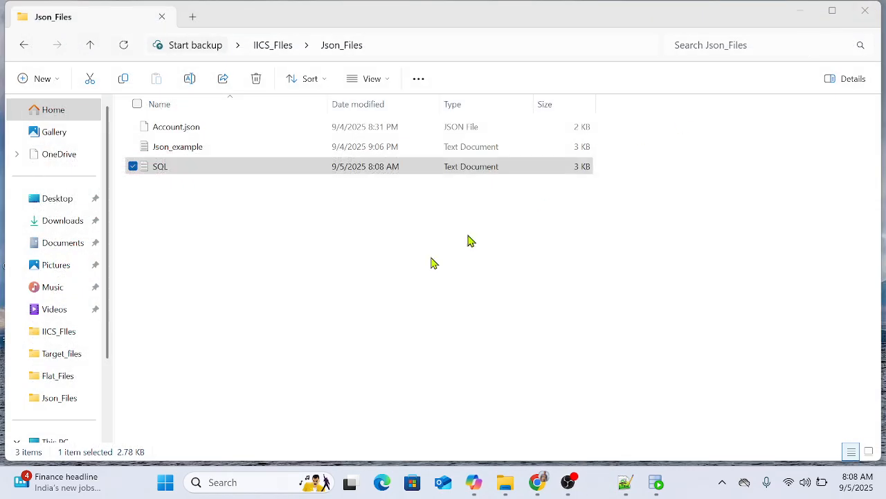
Step: In SQL Developer, clear the worksheet, run "Select * from customers;" and select the returned rows
left_click(656, 482)
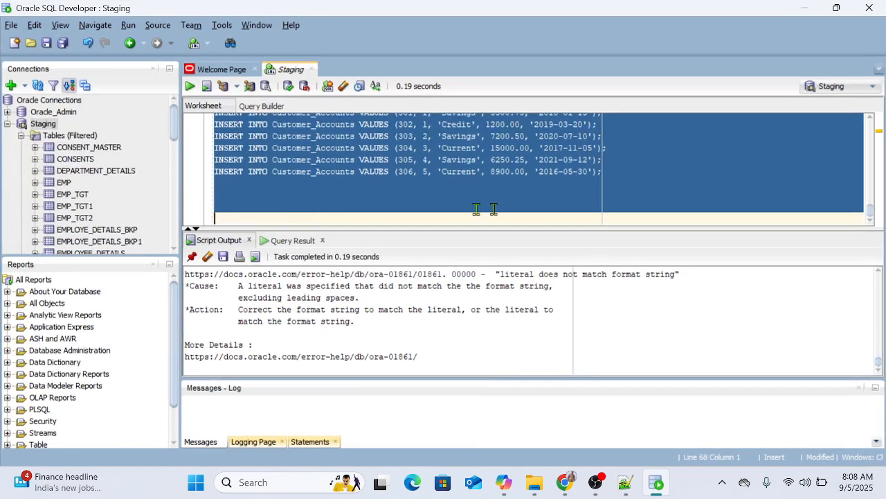
key("Delete")
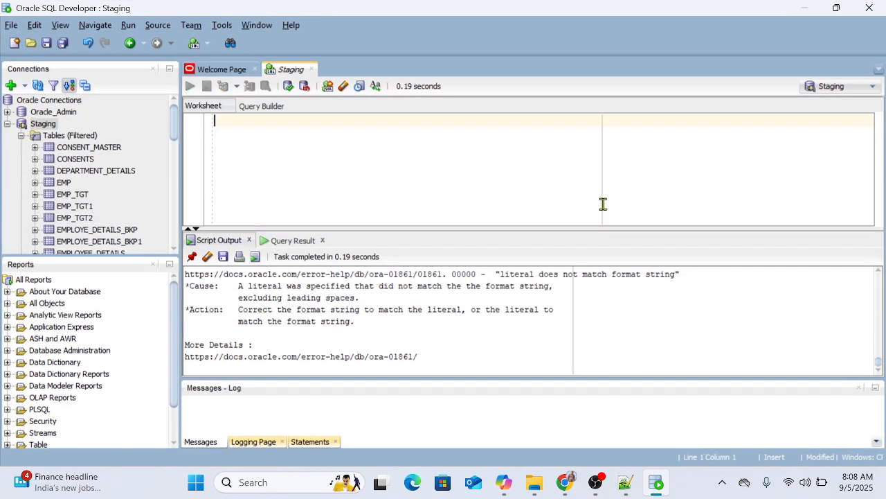
type("Select * from customer")
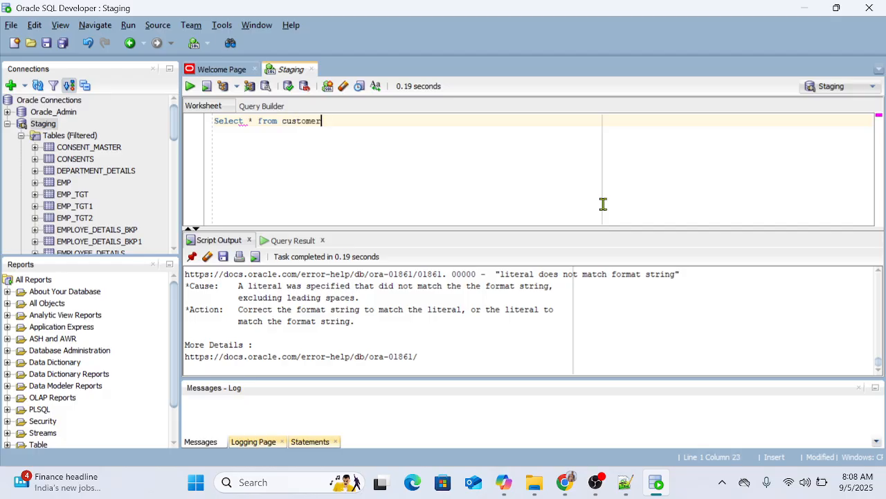
type(";")
key("ctrl+Return")
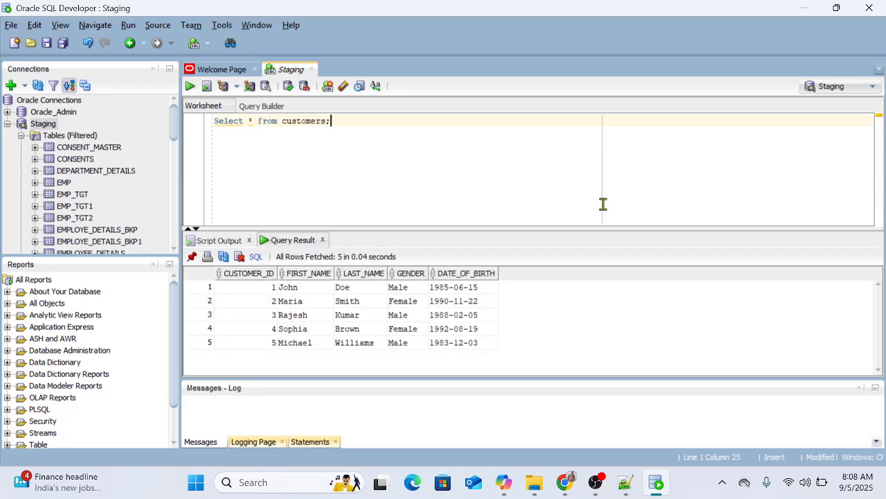
left_click_drag(246, 287, 448, 347)
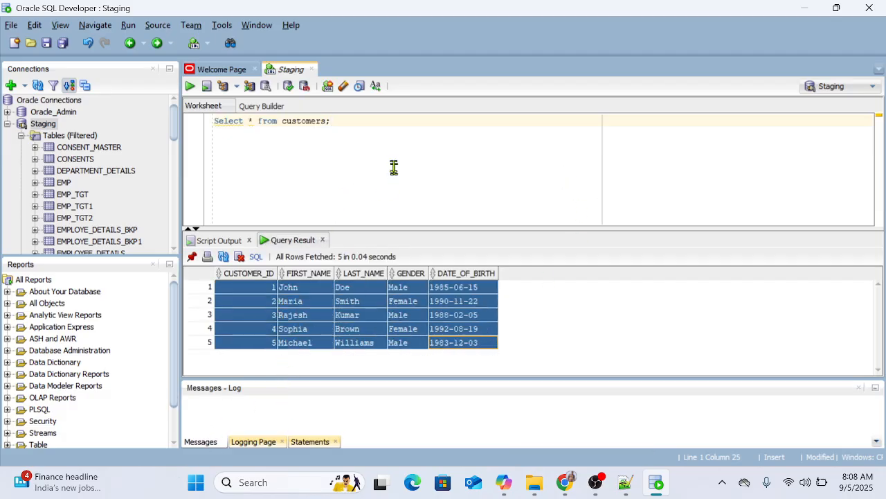
Step: Add the query "select * from customer_email;" below the customers query and run it
left_click(367, 133)
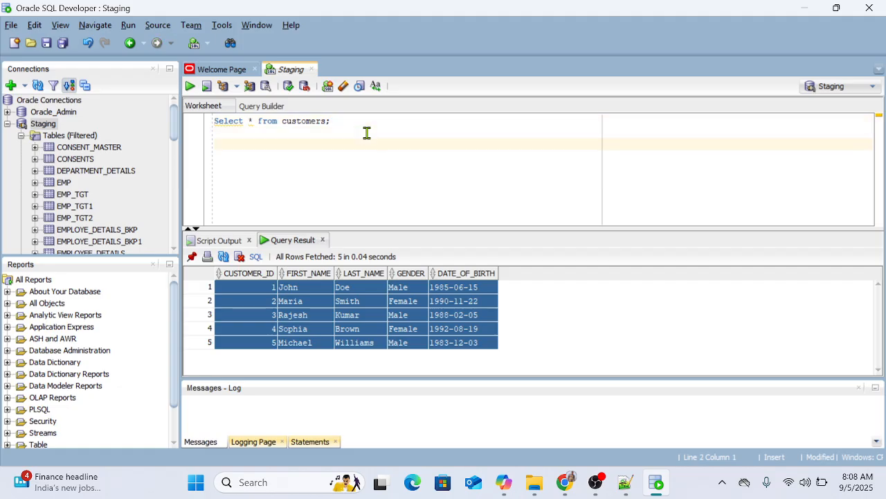
type("select * from customer_emai")
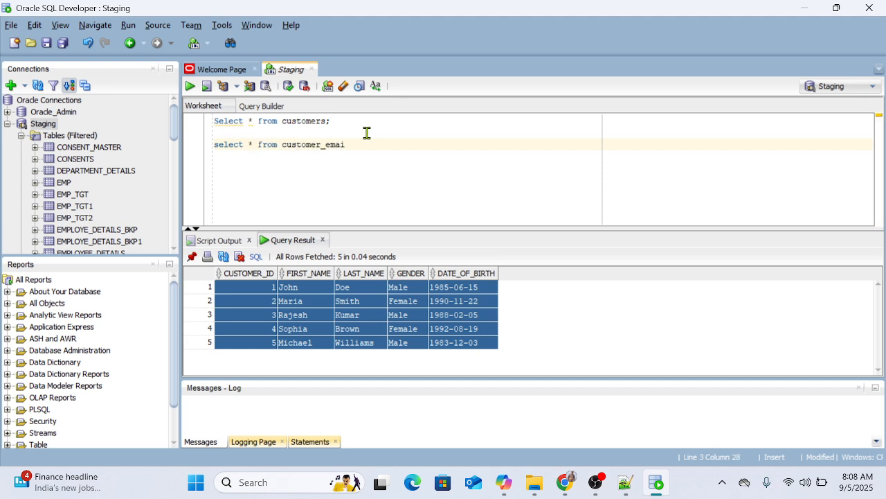
type(";")
key("ctrl+Return")
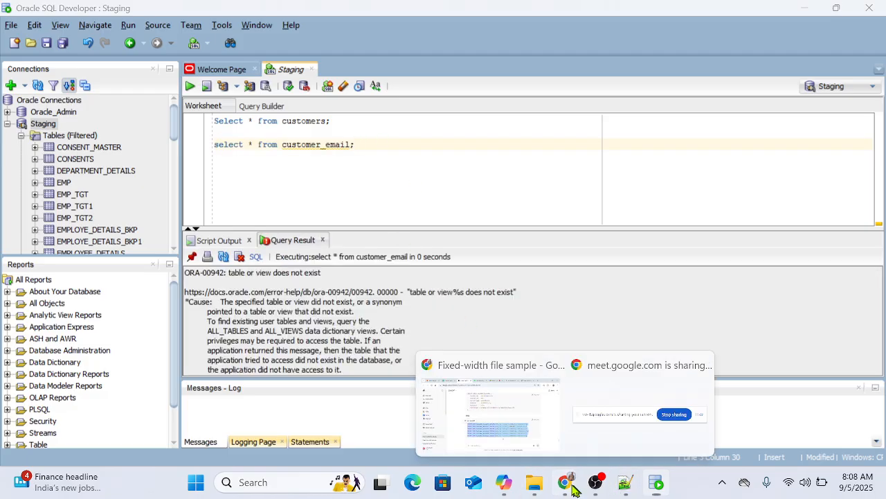
Step: Check the emails table name in ChatGPT, correct the SQL Developer query to "select * from customer_emails;" and run it
left_click(483, 400)
scroll(504, 267, "up", 7)
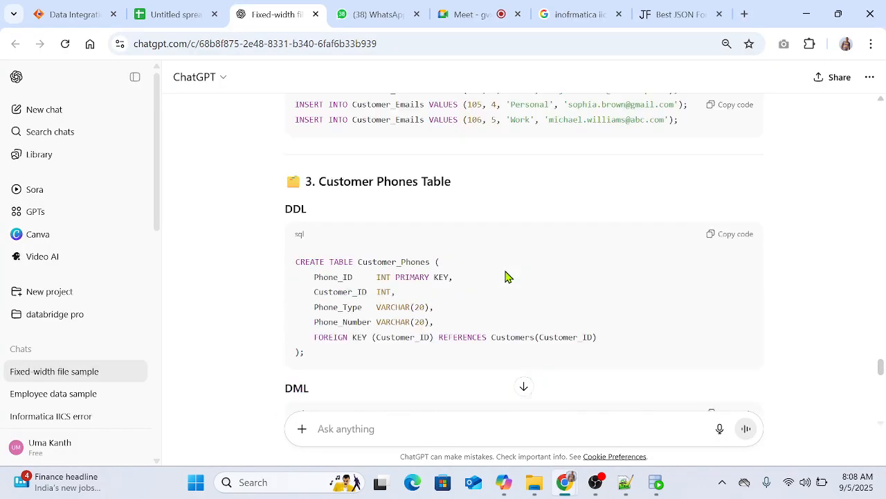
scroll(505, 277, "up", 3)
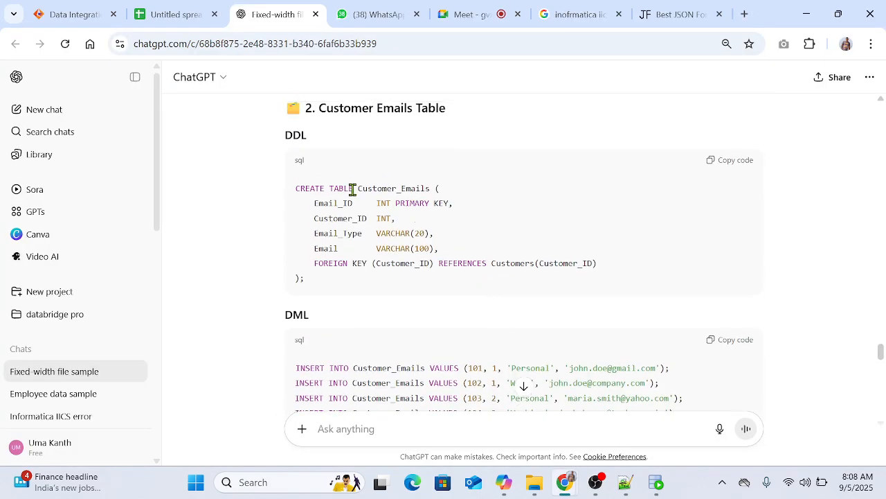
left_click(655, 482)
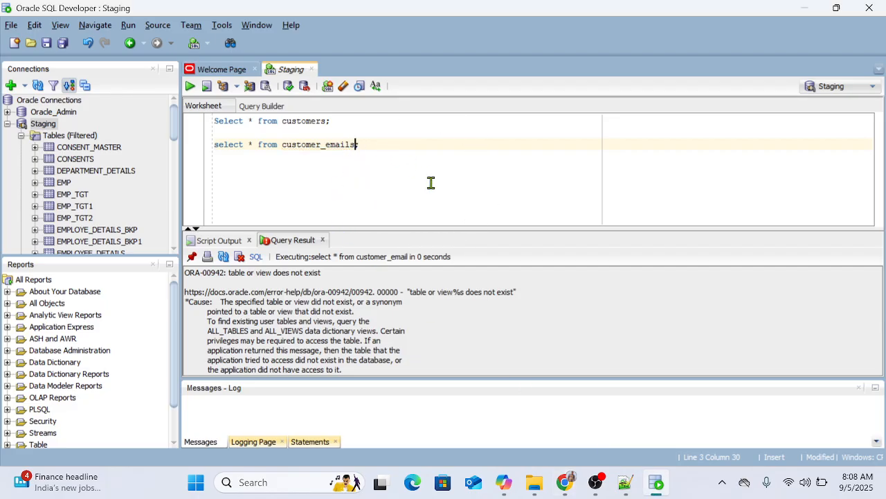
key("ctrl+Return")
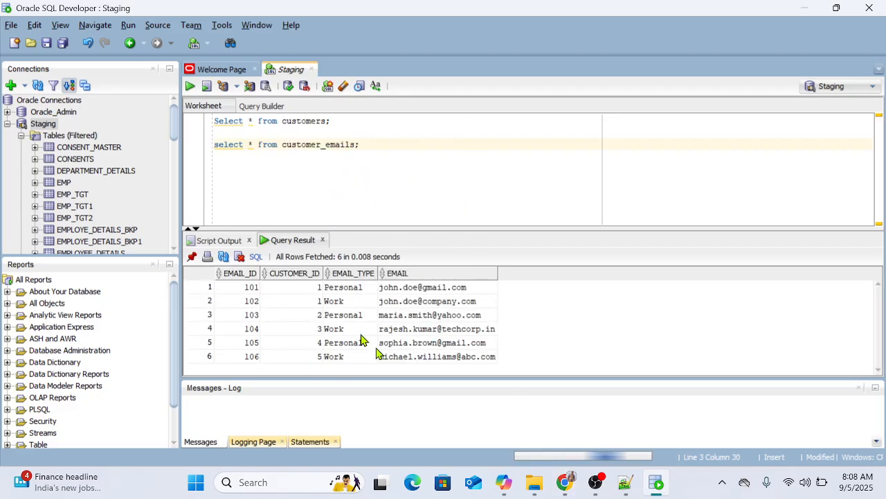
Step: Examine the CUSTOMER_ID values and then the whole EMAIL_ID column in the customer_emails query result
left_click_drag(291, 287, 289, 301)
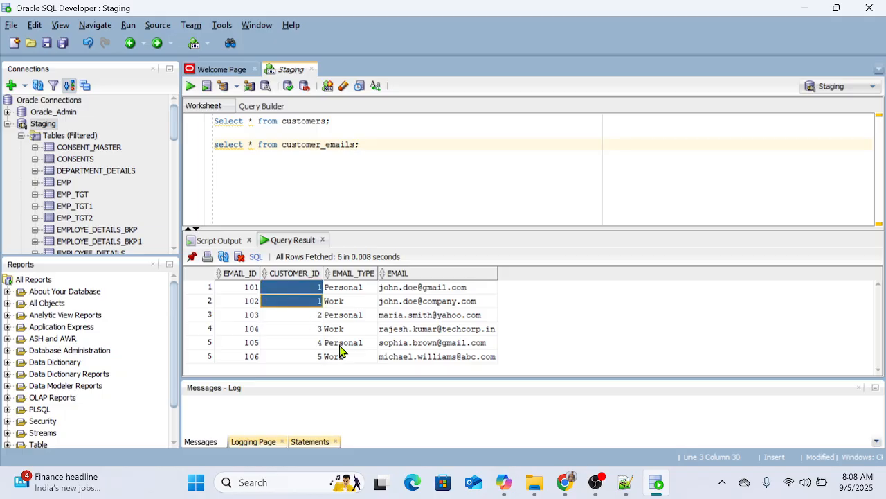
left_click(302, 317)
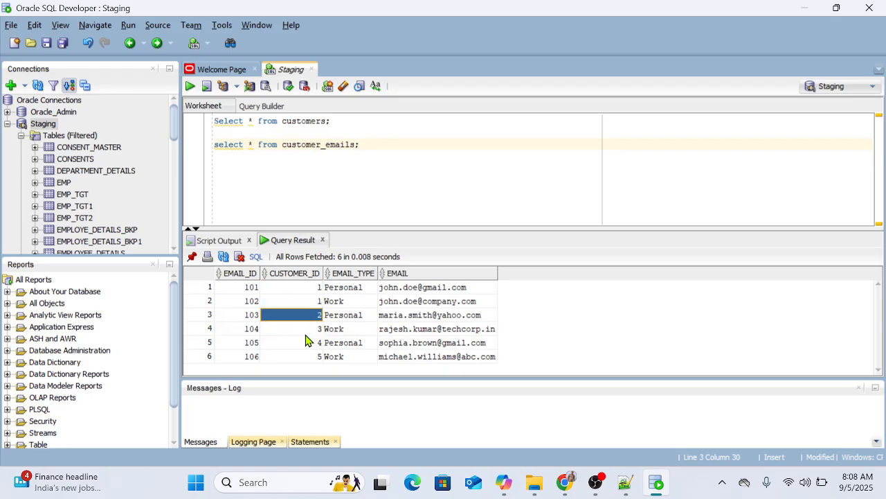
left_click(302, 329)
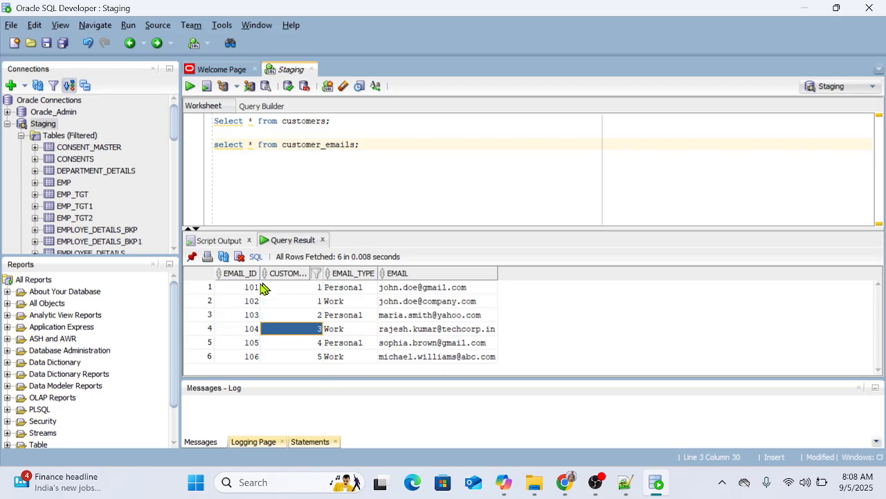
left_click_drag(247, 291, 246, 359)
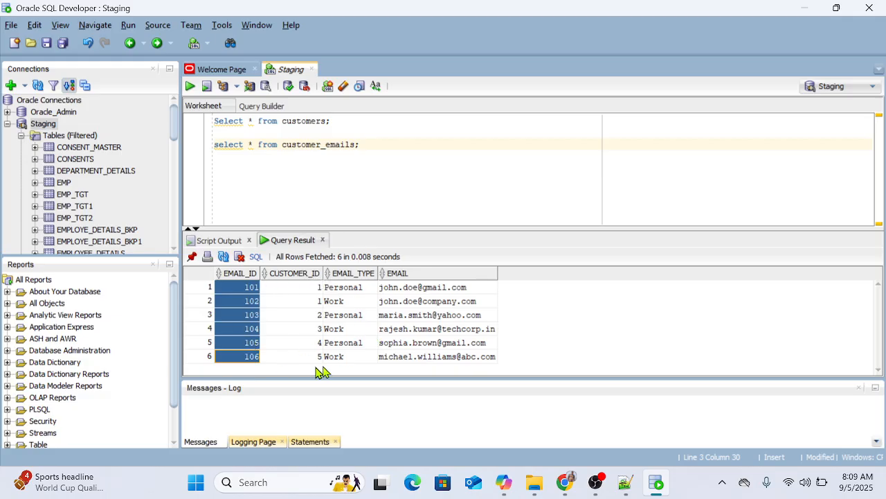
Step: Rerun the customers query and the customer_emails query to compare customer 1's row with that customer's email rows
left_click(342, 119)
key("ctrl+Return")
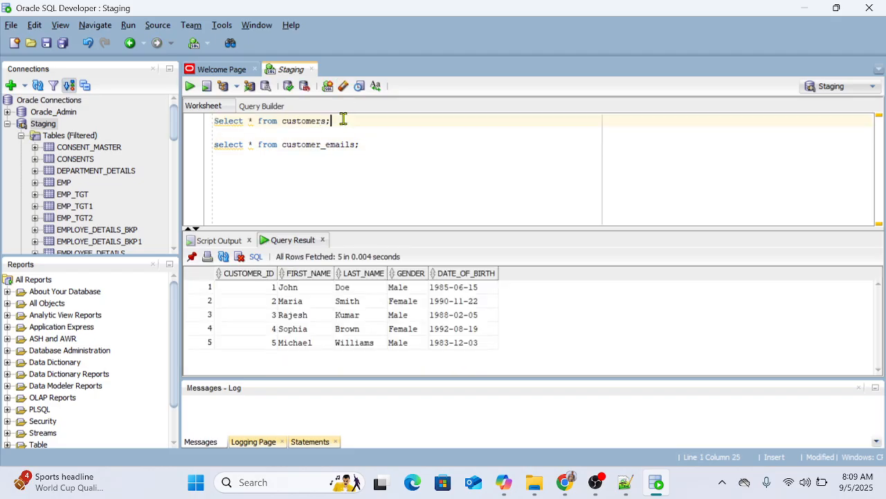
left_click_drag(249, 293, 392, 293)
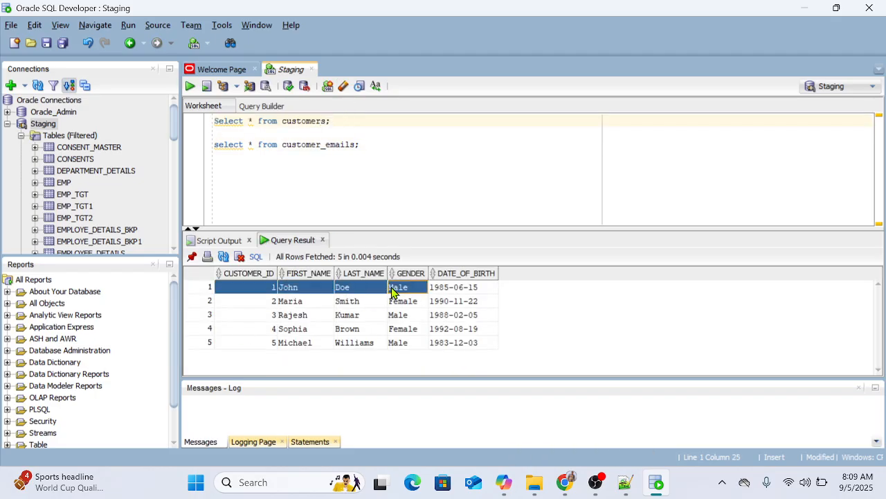
left_click(373, 144)
key("ctrl+Return")
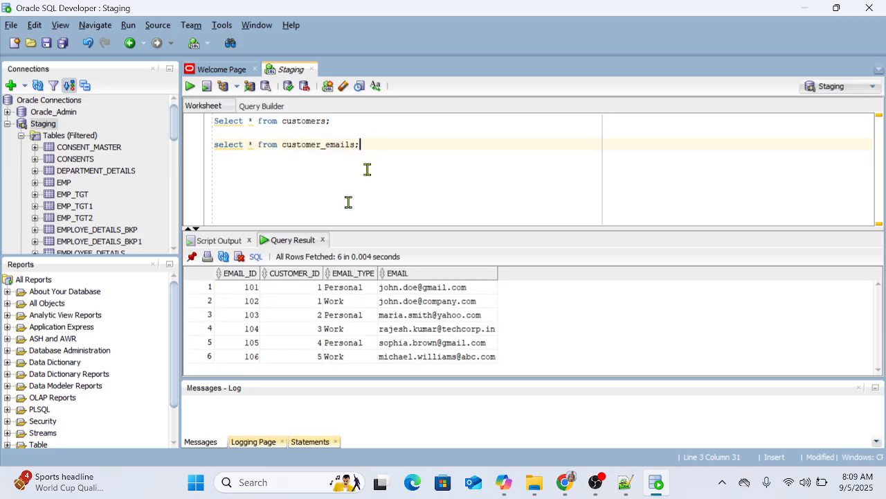
left_click_drag(301, 289, 433, 304)
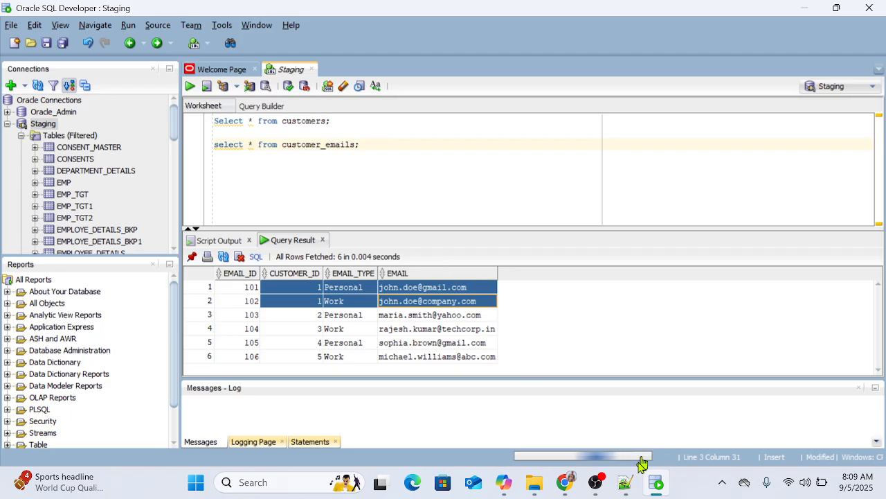
Step: Switch to the ChatGPT chat and submit the prompt "Generate the json sample for this customer information"
mouse_move(565, 482)
left_click(492, 412)
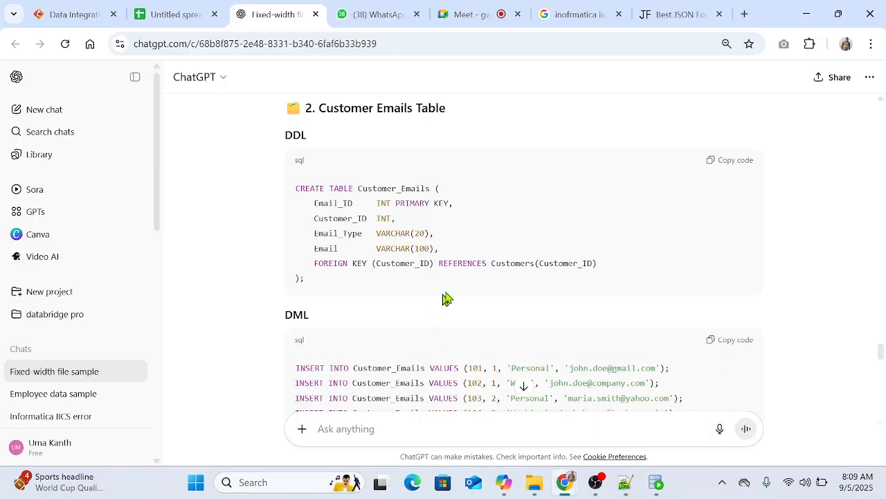
scroll(447, 297, "down", 15)
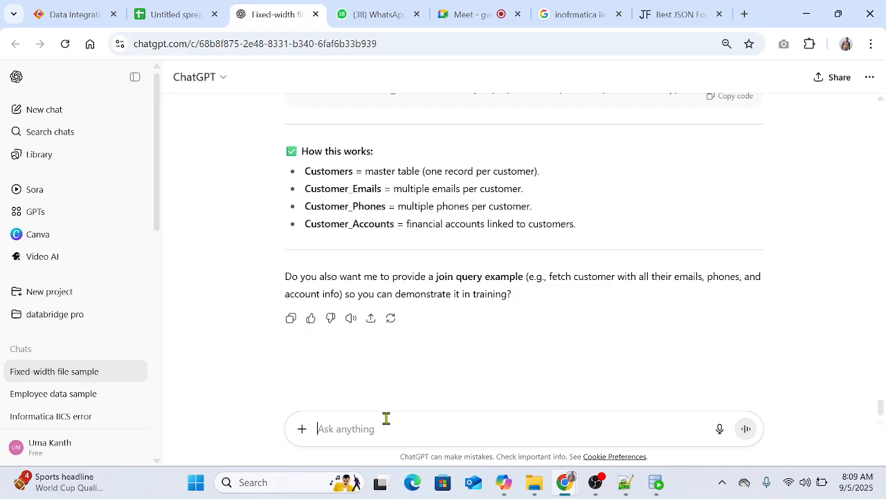
type("Generate the js")
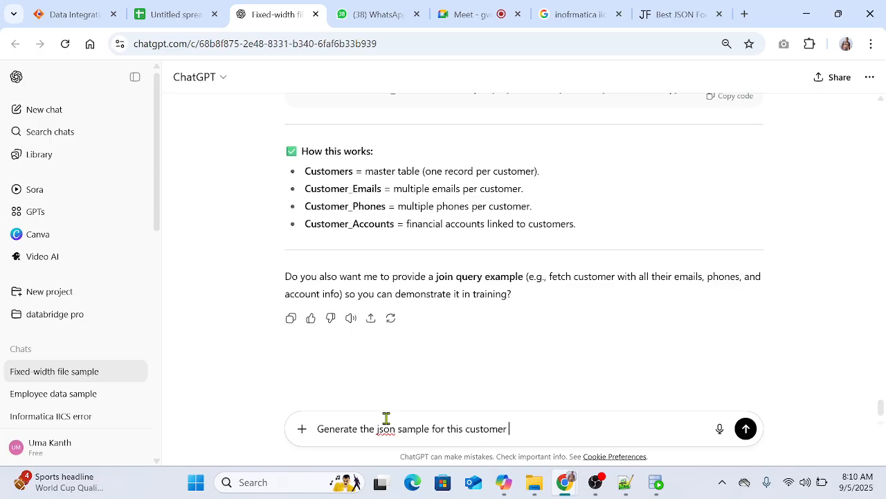
type("on")
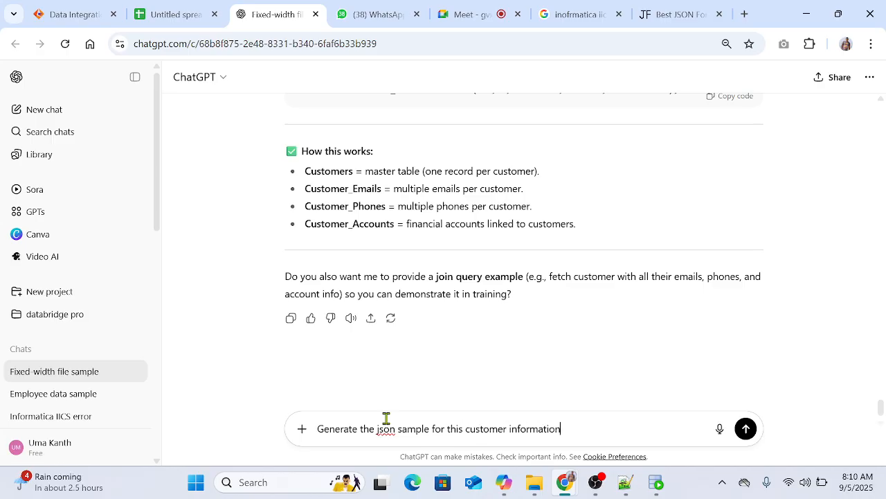
key("Return")
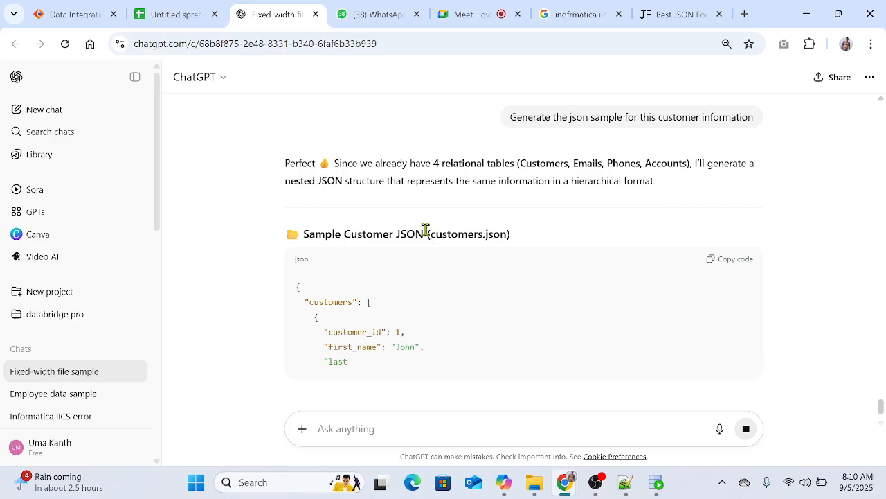
Step: Read through the generated customers.json sample from the first to the last customer record
scroll(485, 316, "down", 1)
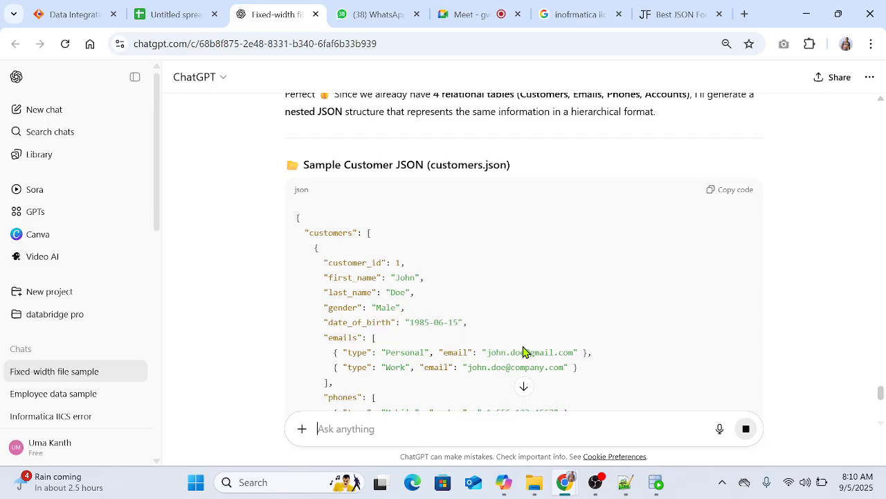
scroll(534, 327, "down", 8)
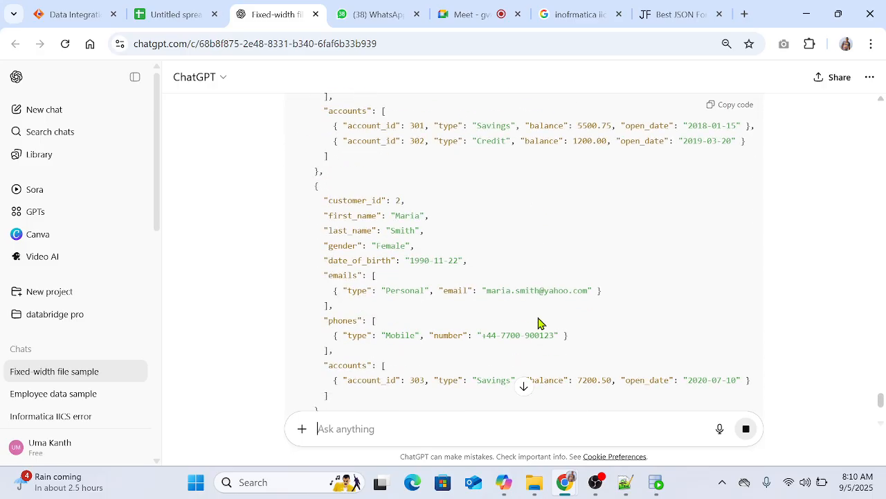
scroll(539, 323, "down", 2)
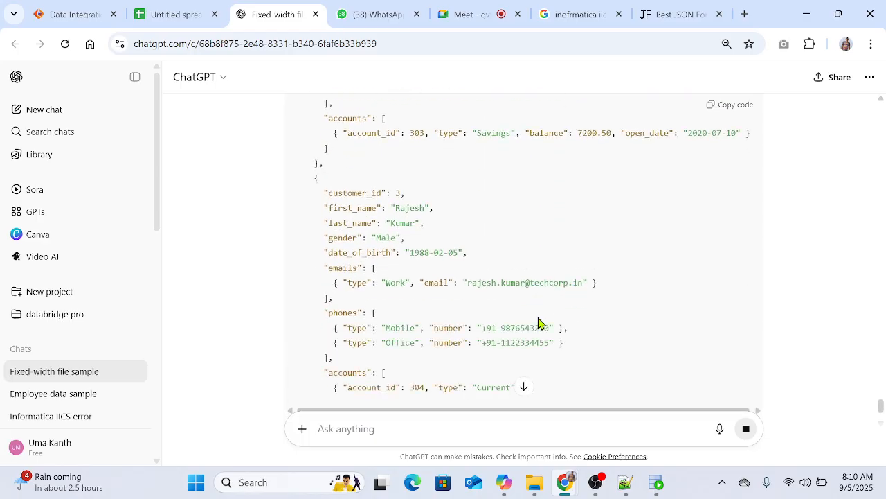
scroll(538, 323, "down", 4)
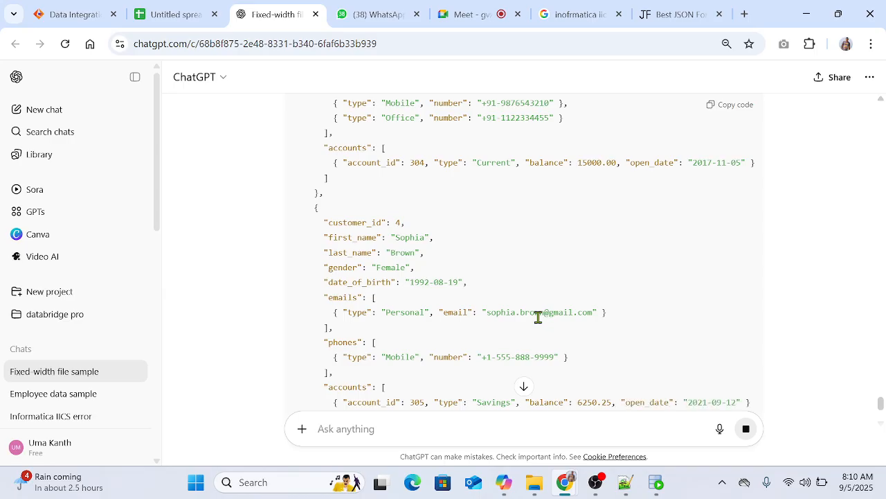
scroll(538, 318, "down", 4)
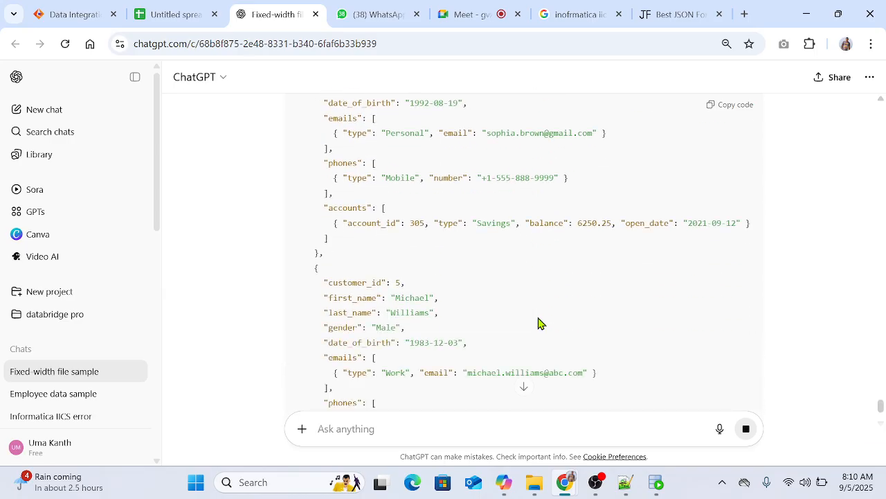
scroll(538, 323, "down", 3)
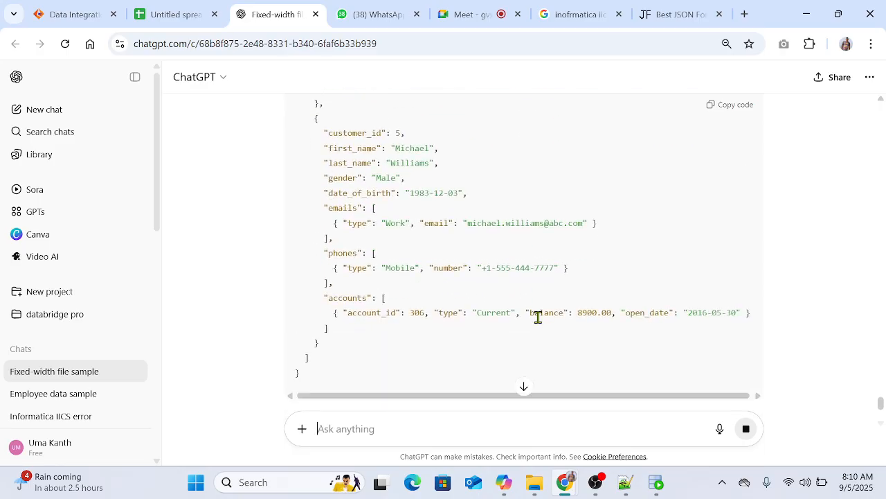
scroll(538, 317, "up", 20)
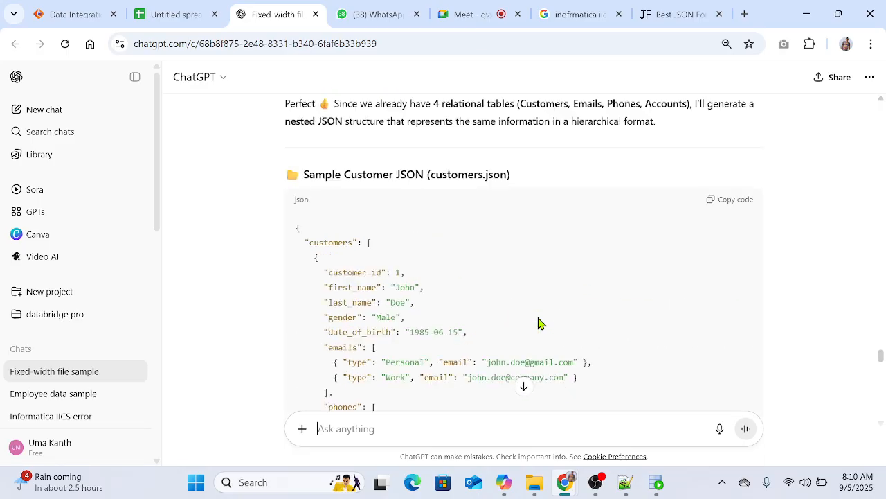
scroll(538, 323, "up", 1)
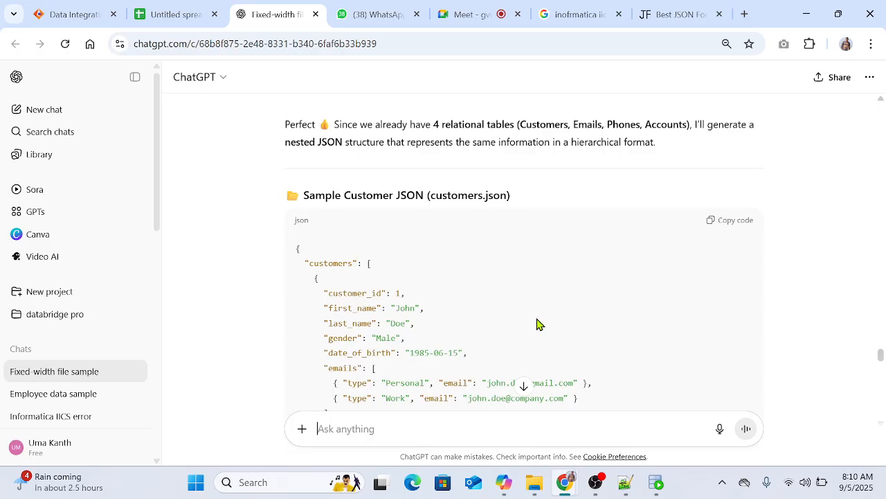
Step: Examine the emails, phones and accounts nested under customer_id 1 and customer_id 2 in the JSON sample
scroll(538, 323, "down", 1)
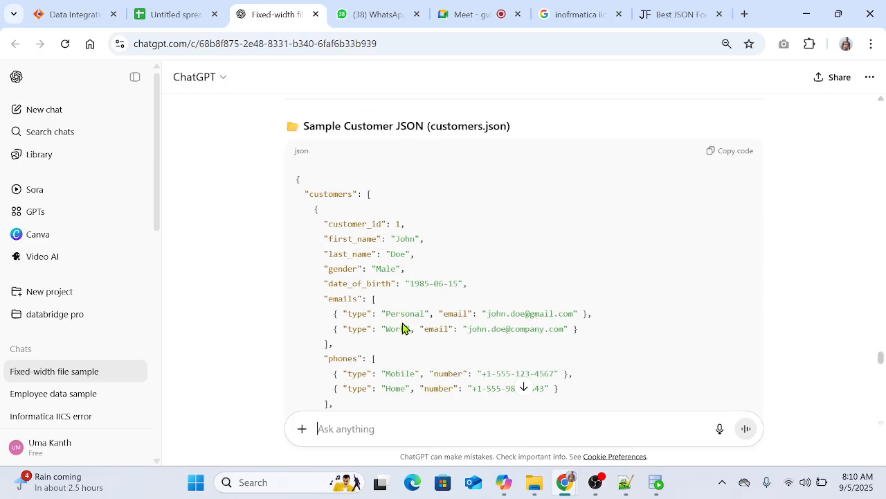
scroll(531, 328, "down", 2)
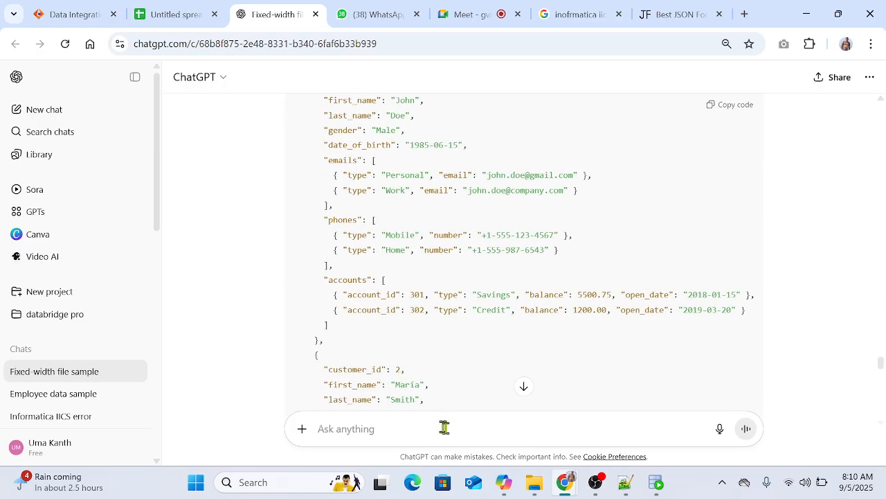
scroll(623, 325, "up", 3)
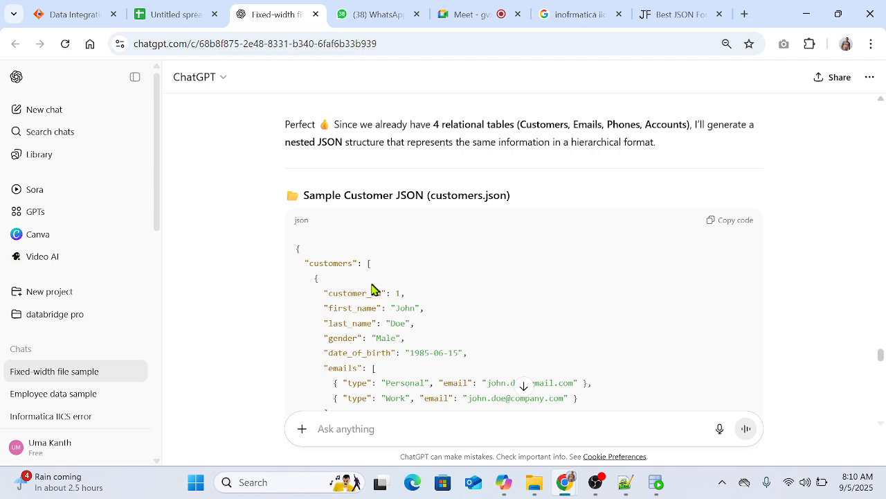
double_click(398, 293)
scroll(530, 303, "down", 2)
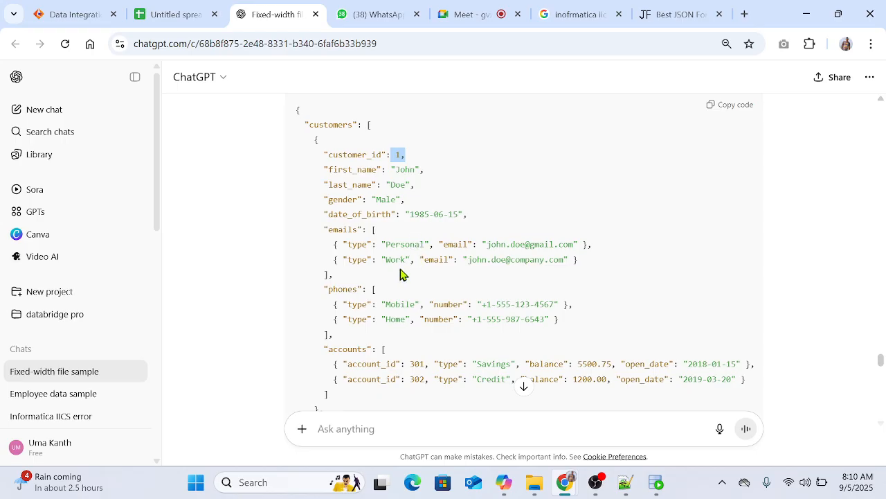
scroll(554, 298, "down", 1)
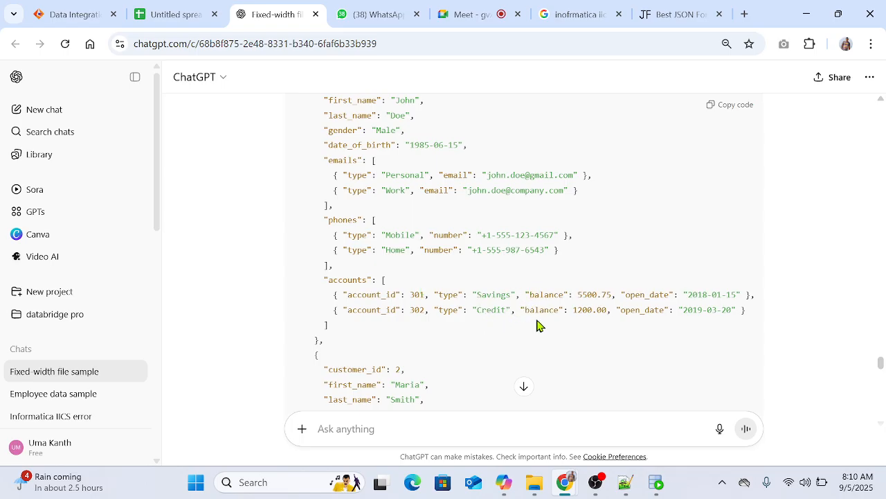
scroll(485, 319, "down", 2)
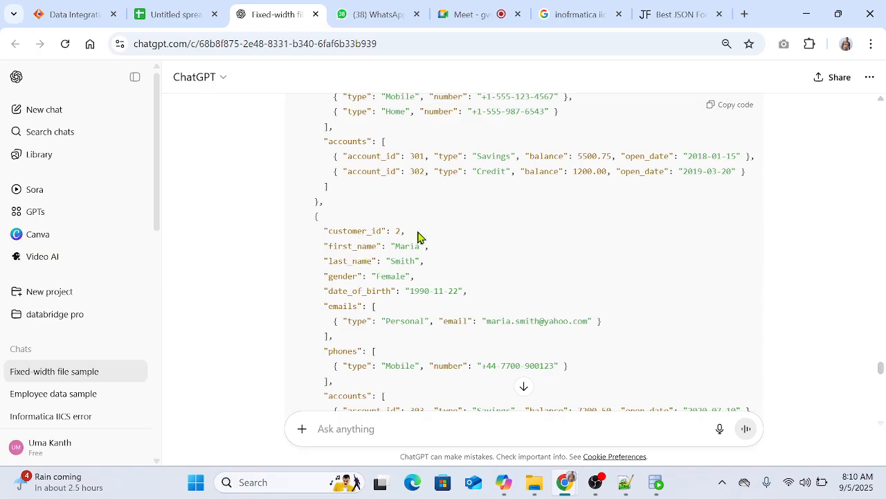
left_click_drag(352, 321, 513, 322)
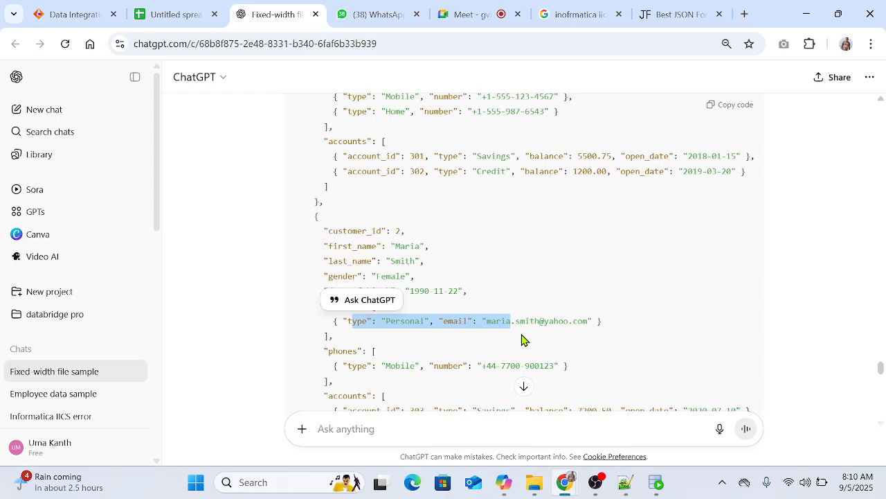
Step: Highlight the JSON sample from its opening brace through the end of customer 1's record
scroll(448, 236, "up", 10)
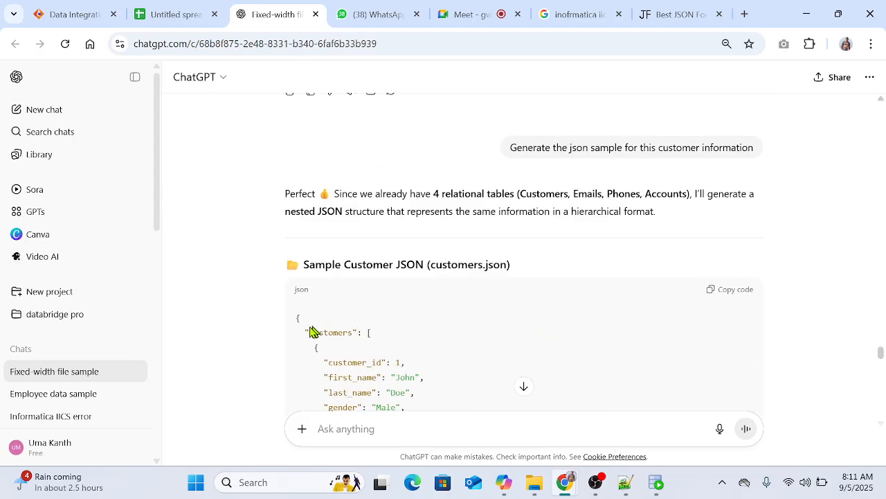
left_click_drag(296, 316, 322, 338)
scroll(421, 366, "down", 4)
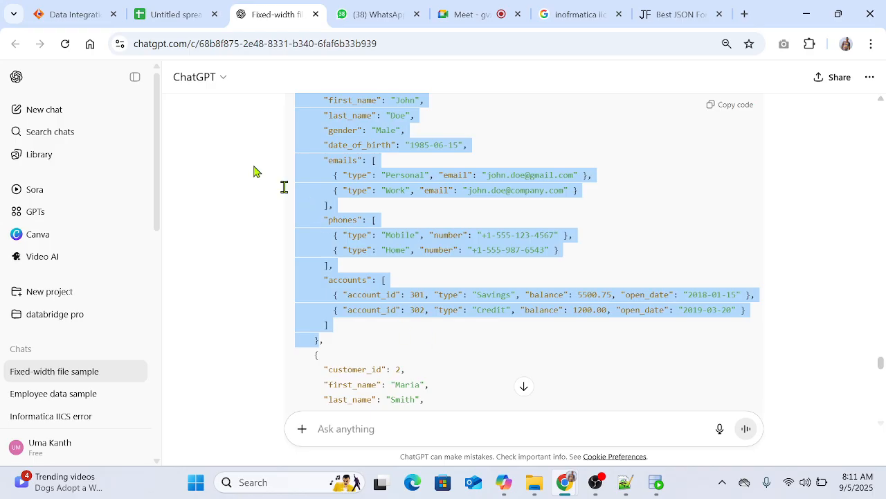
Step: Switch to Informatica Data Integration, start a new asset and display the Components asset types
left_click(69, 14)
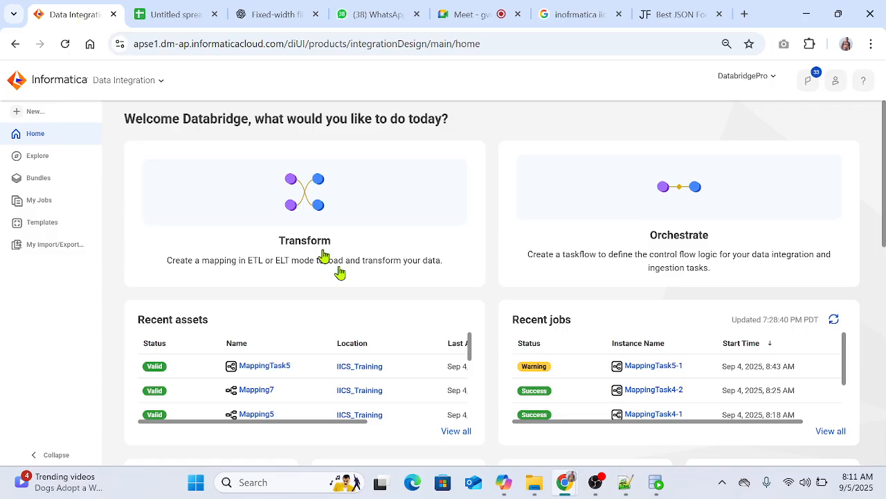
left_click(25, 112)
left_click(258, 285)
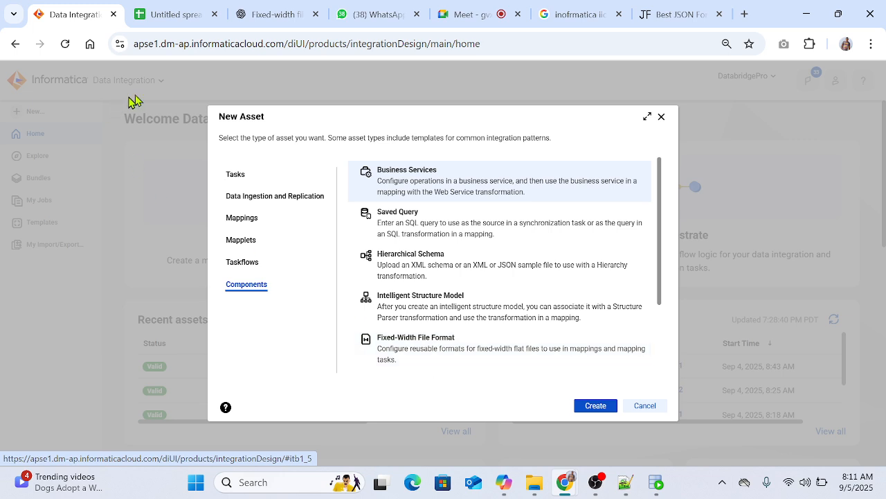
Step: Return to the ChatGPT chat and review the highlighted first customer record of the JSON sample
left_click(274, 14)
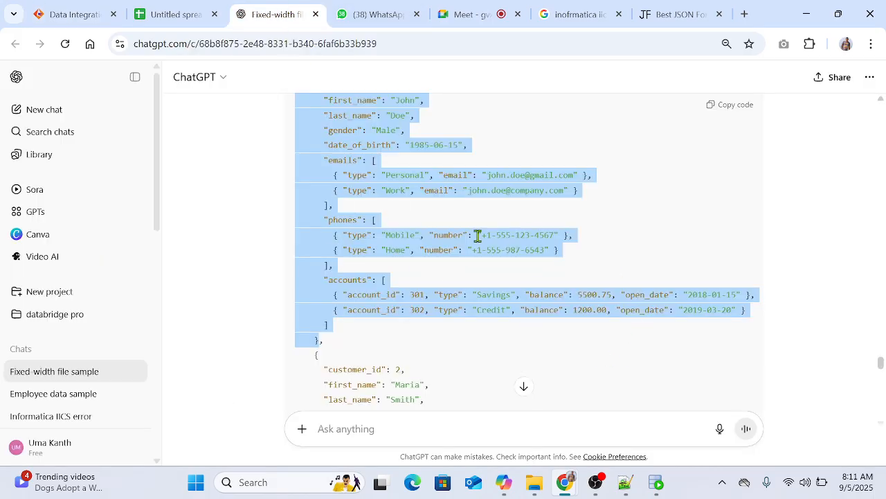
scroll(388, 208, "up", 2)
scroll(401, 194, "down", 1)
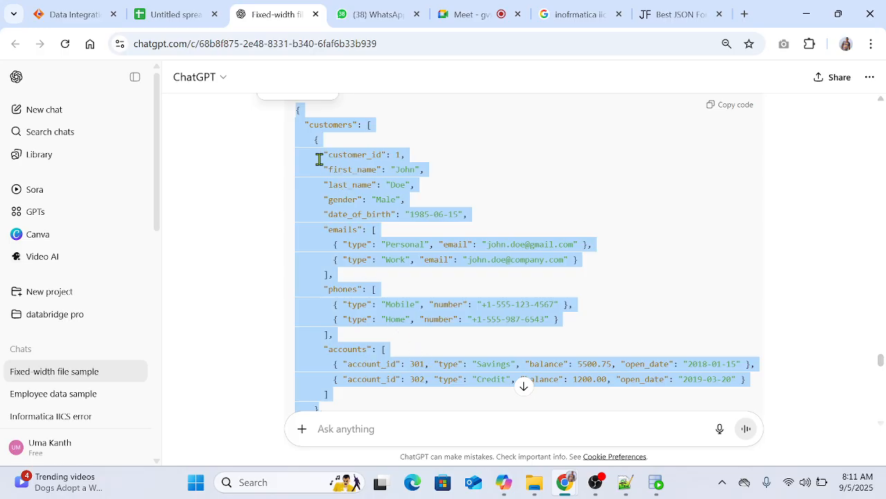
Step: Switch back to Informatica Data Integration and create a Hierarchical Schema component
left_click(61, 19)
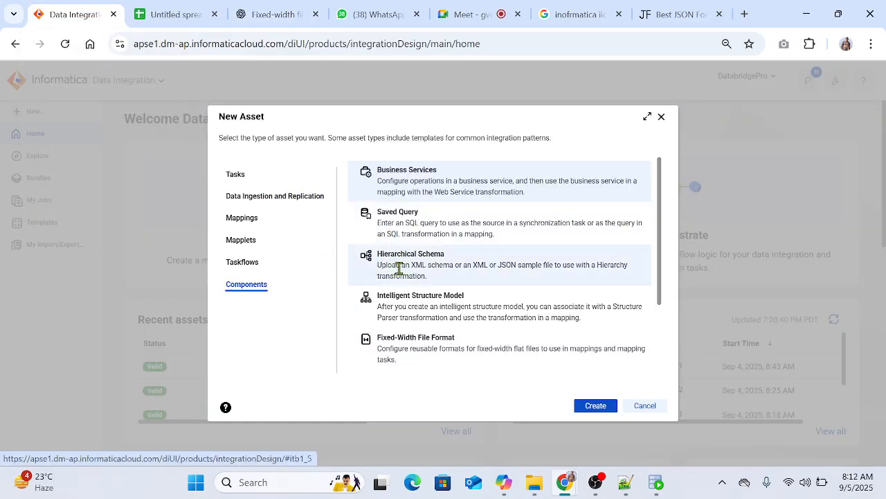
left_click(430, 272)
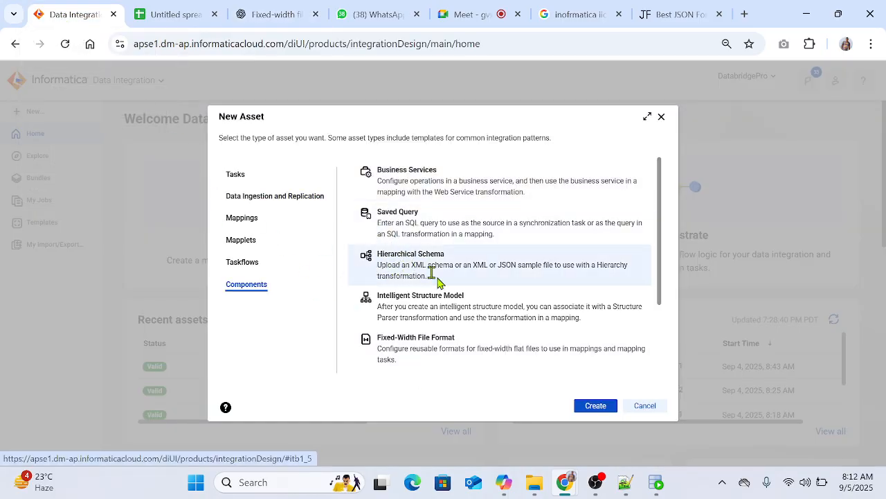
left_click(597, 406)
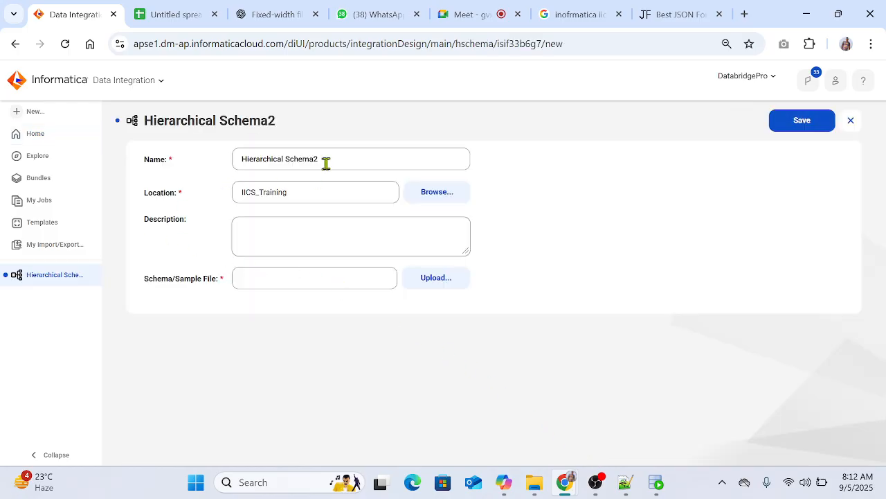
Step: Name the new hierarchical schema HCSC_CUSTOMERS
left_click_drag(325, 162, 193, 169)
type("HCSC_")
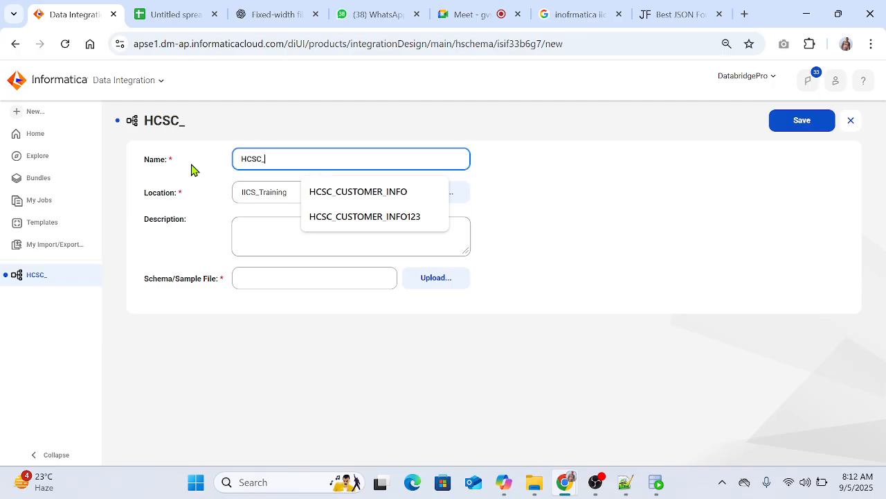
type("CUSTO")
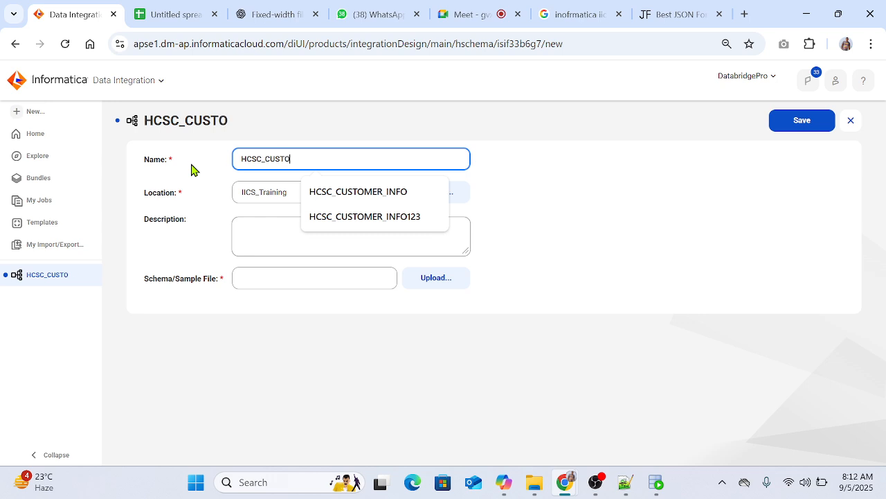
type("MERS")
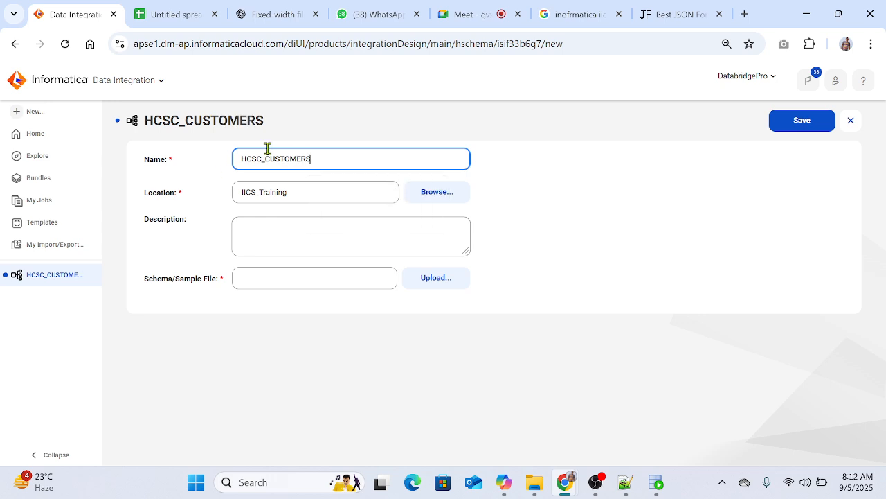
Step: Open the Json_Files folder inside the IICS_FIles folder in File Explorer
key("super+d")
double_click(105, 49)
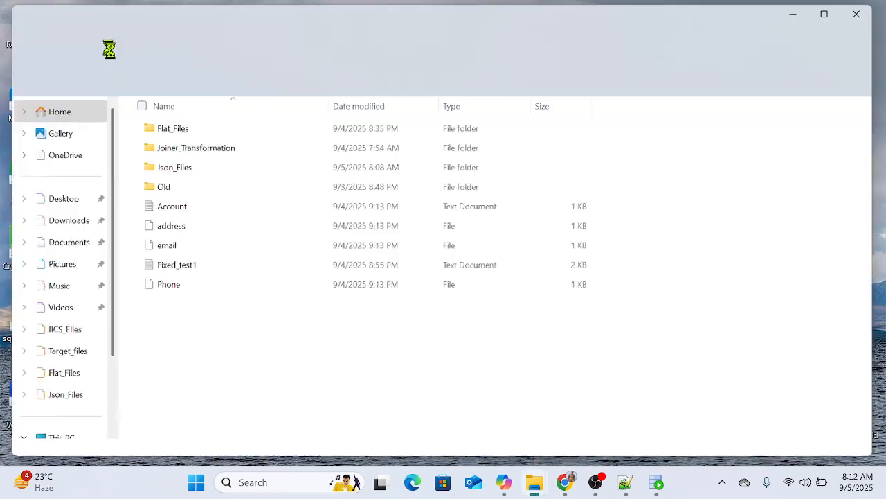
double_click(185, 161)
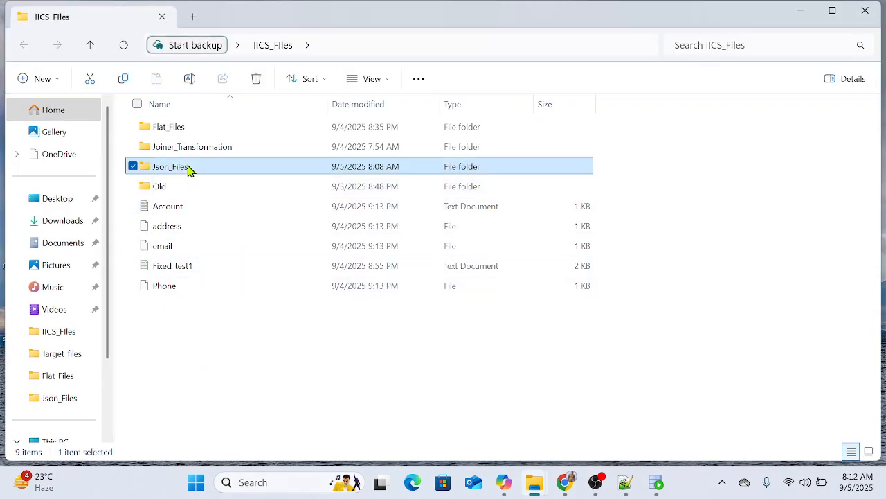
right_click(190, 230)
left_click(177, 195)
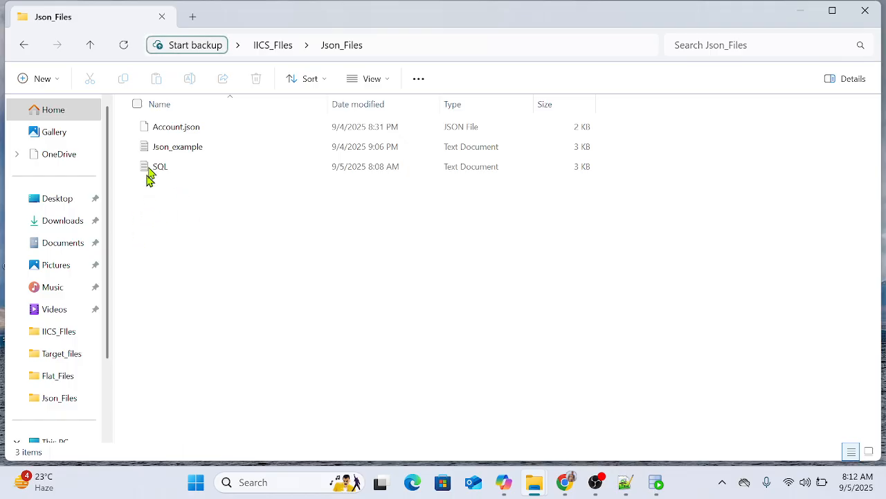
Step: Open Account.json in Notepad and replace its entire content with the copied customer JSON record
left_click(169, 127)
right_click(172, 133)
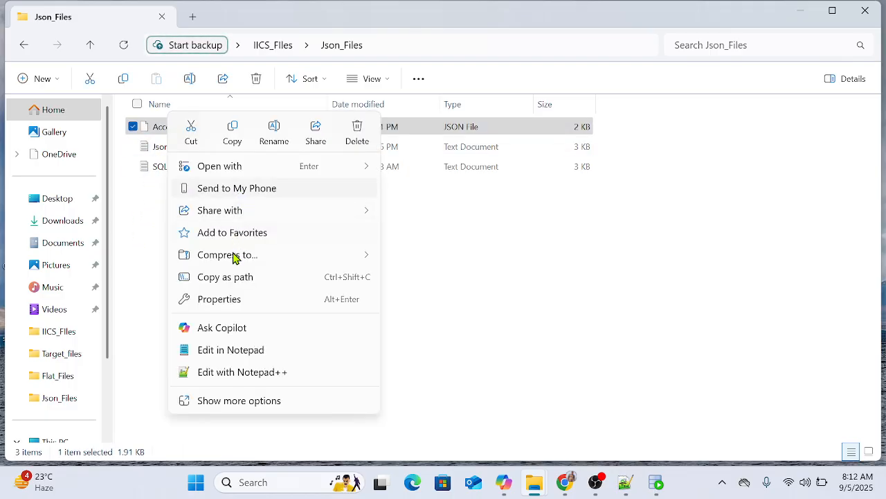
left_click(226, 350)
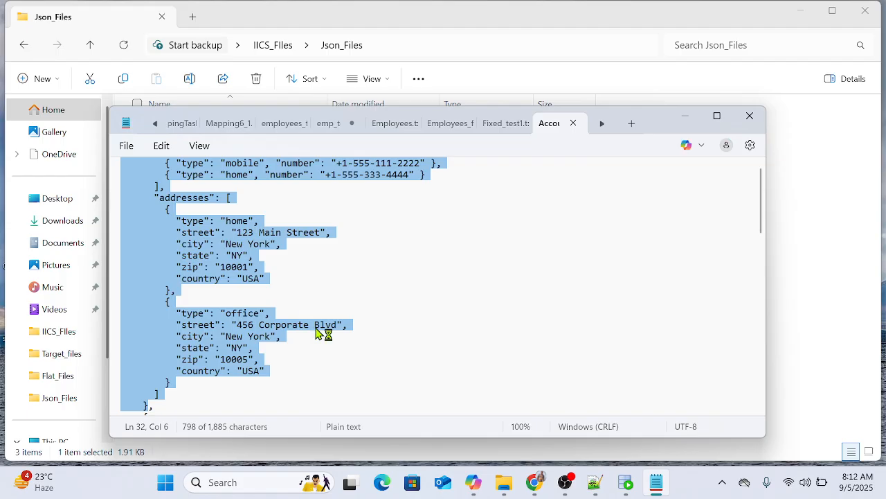
key("ctrl+a")
key("Delete")
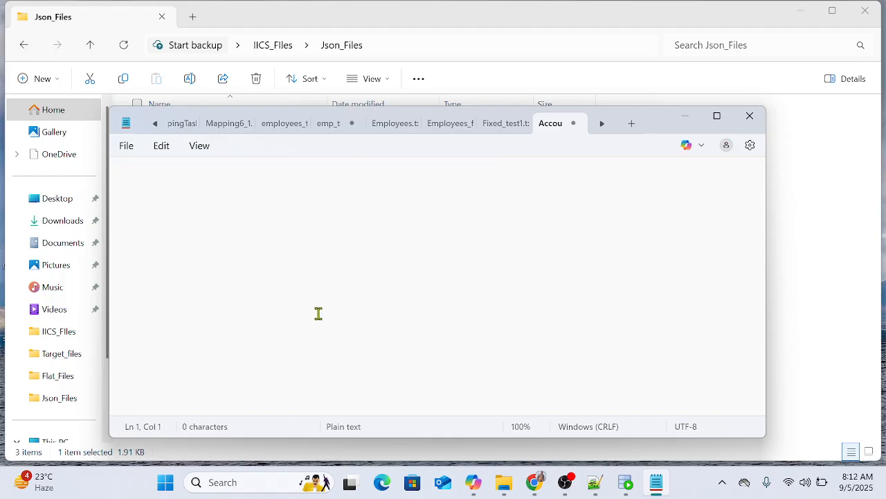
key("ctrl+v")
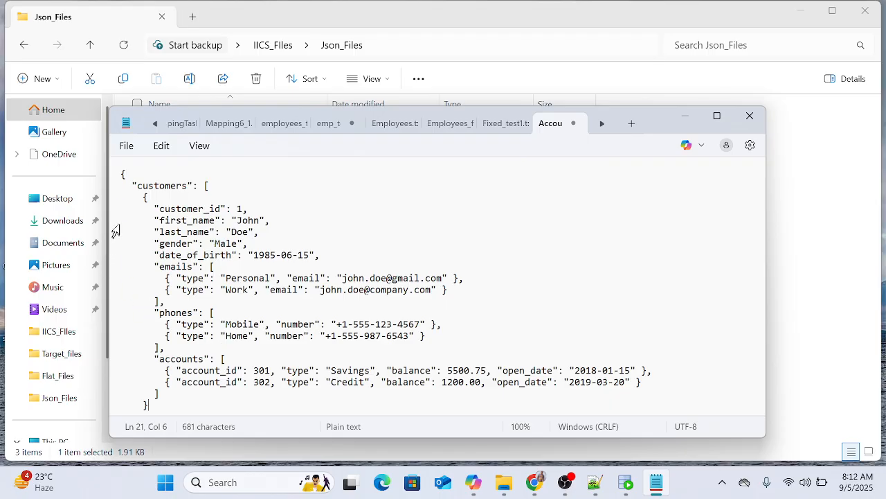
Step: Add a closing curly brace on a new line at the end of the customer JSON
left_click_drag(120, 174, 156, 406)
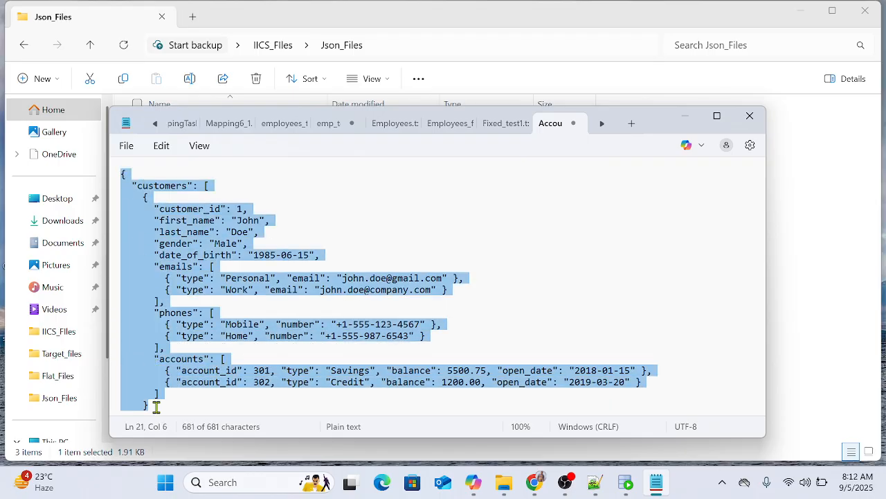
left_click(189, 409)
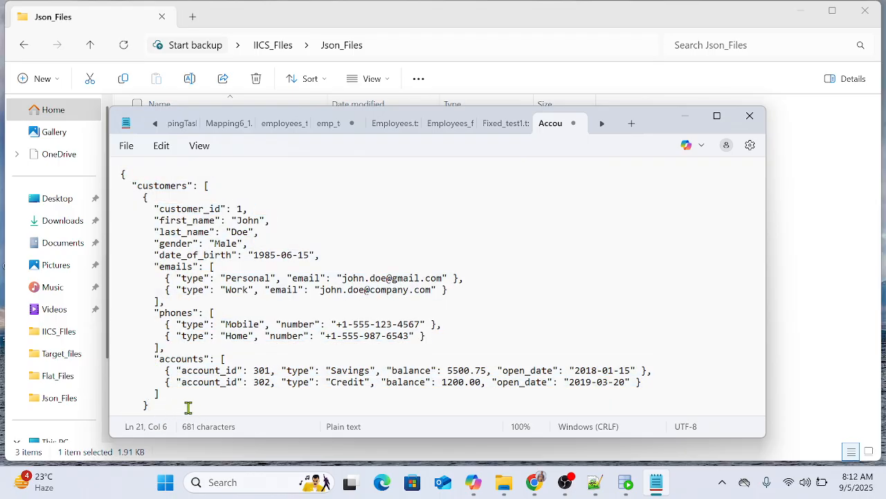
key("Return")
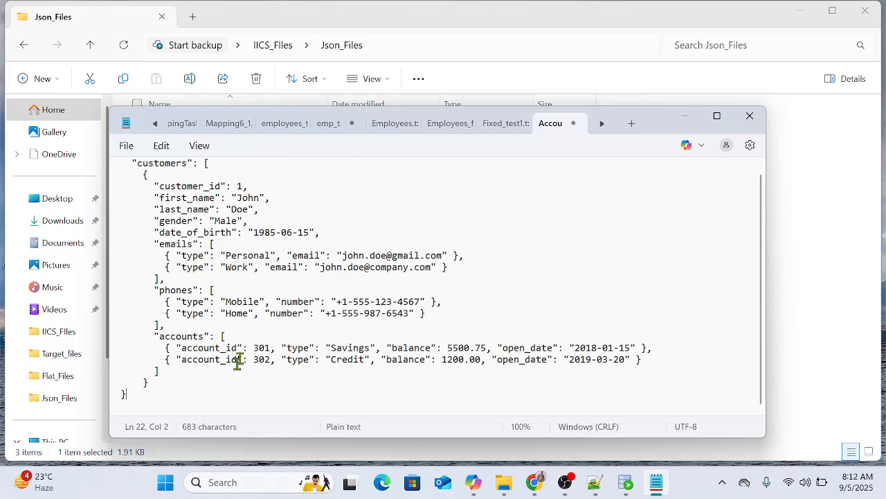
Step: Review the customer fields and the nested emails, phones and accounts arrays, and save and close the JSON file
scroll(237, 360, "up", 1)
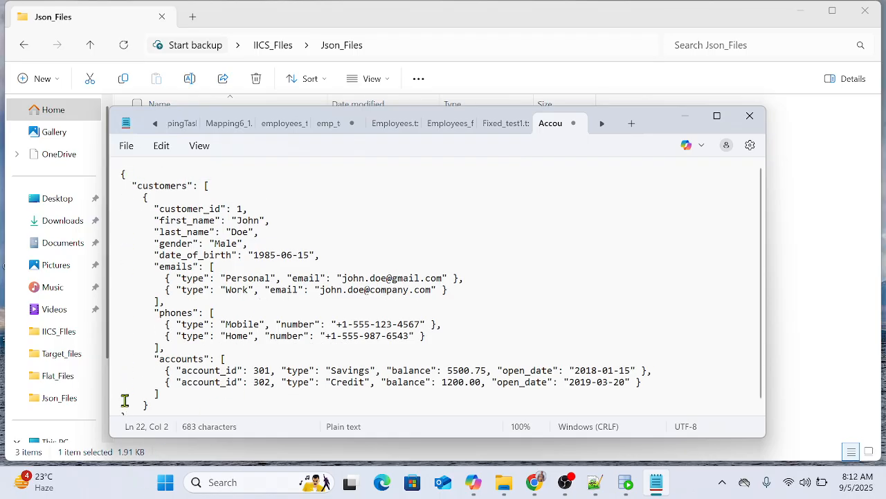
scroll(243, 337, "down", 1)
left_click_drag(165, 201, 243, 203)
left_click_drag(182, 214, 242, 225)
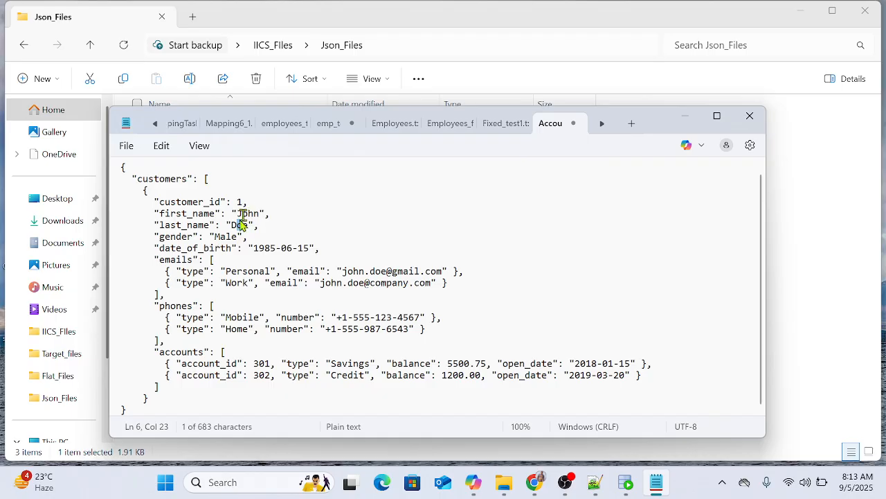
left_click(171, 259)
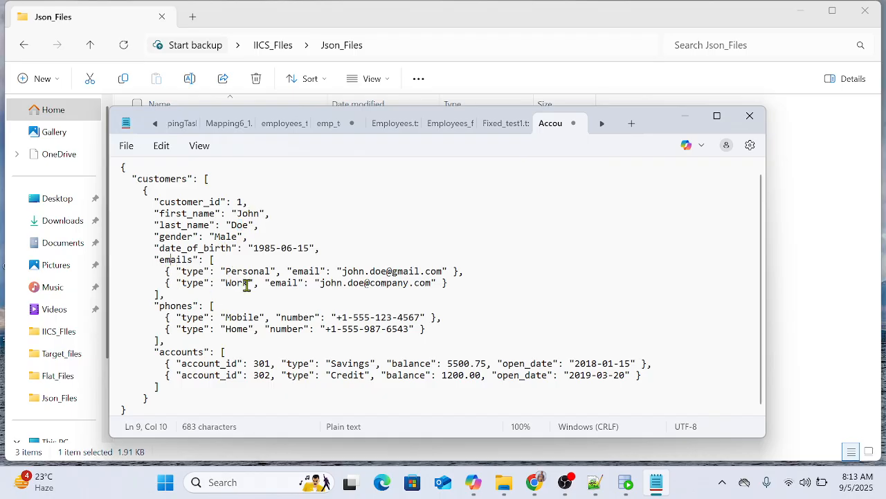
left_click_drag(209, 259, 166, 294)
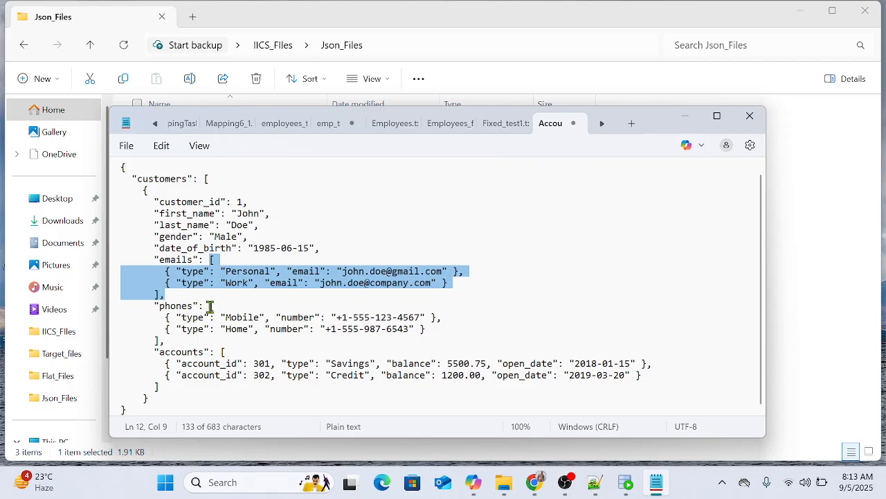
left_click_drag(210, 306, 223, 328)
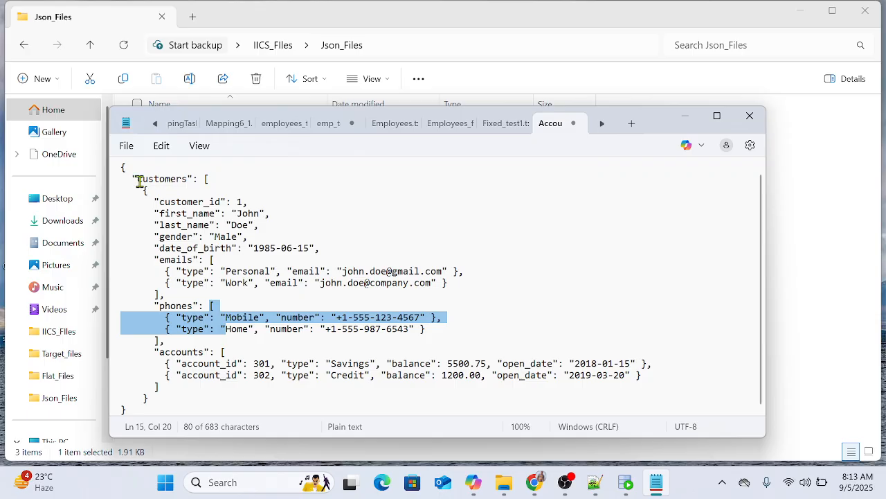
left_click_drag(137, 182, 184, 317)
left_click_drag(186, 363, 206, 374)
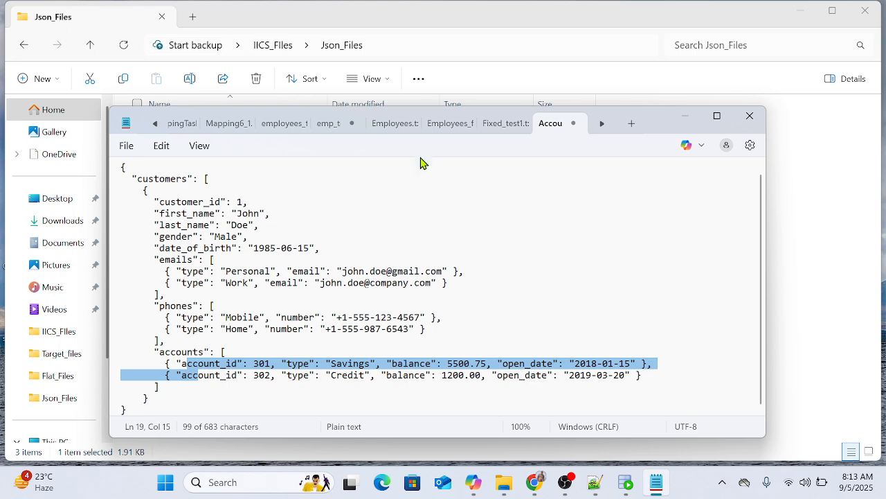
left_click(747, 116)
Step: Rename the Account.json file as Customers.json
left_click(178, 128)
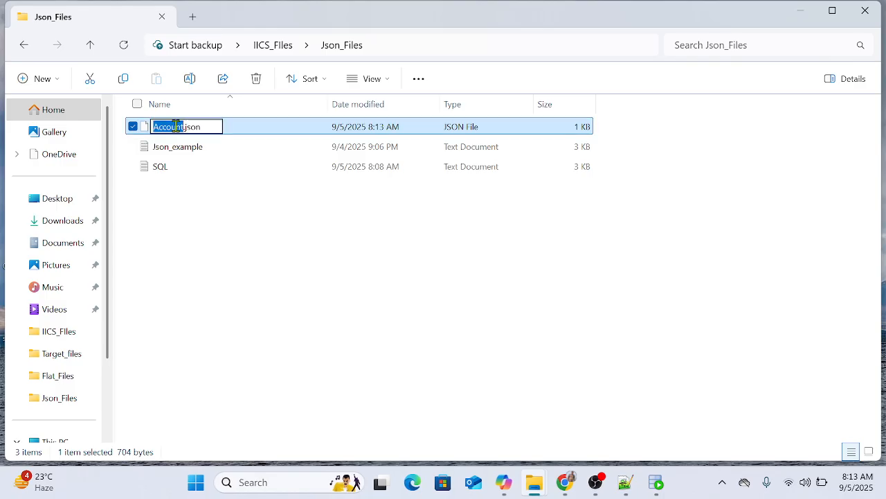
type("Customer")
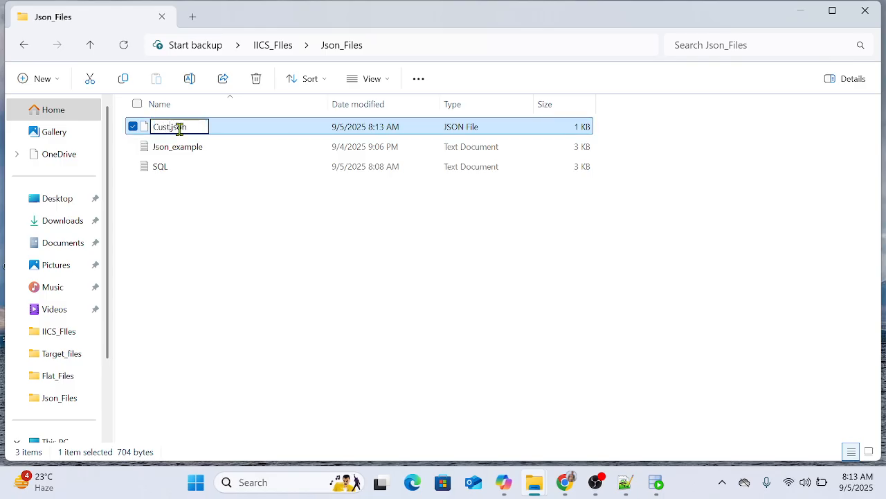
type("s")
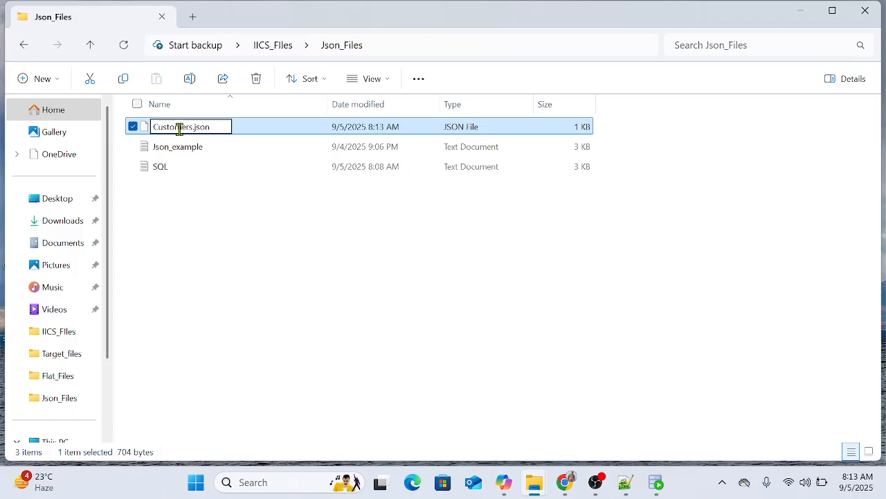
key("Return")
left_click(356, 356)
Step: Switch to Informatica Data Integration and load Customers.json as the schema/sample file for HCSC_CUSTOMERS
mouse_move(565, 480)
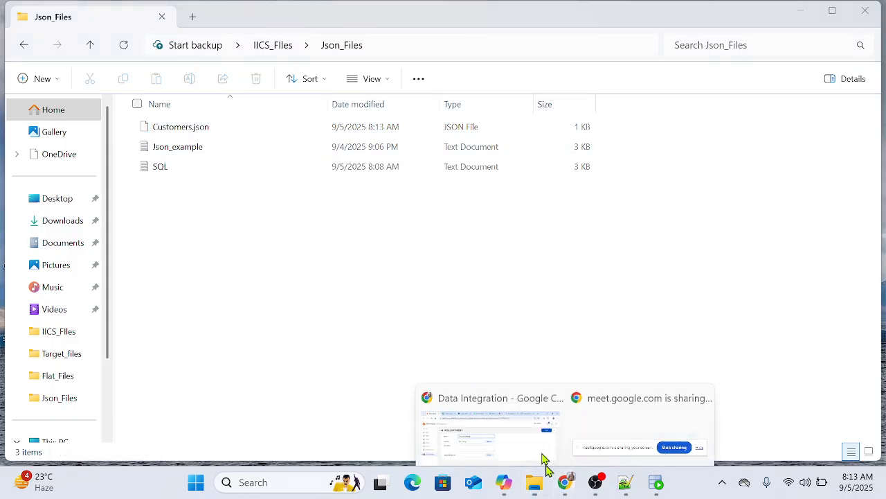
left_click(545, 458)
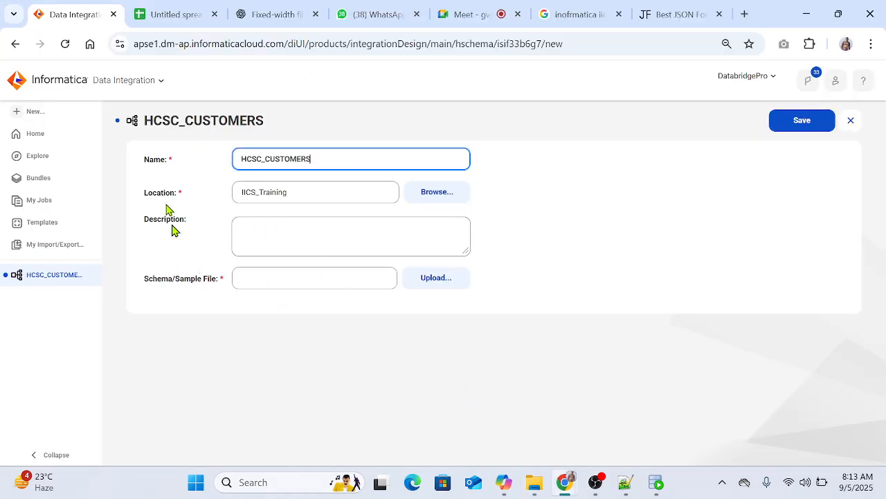
left_click(430, 281)
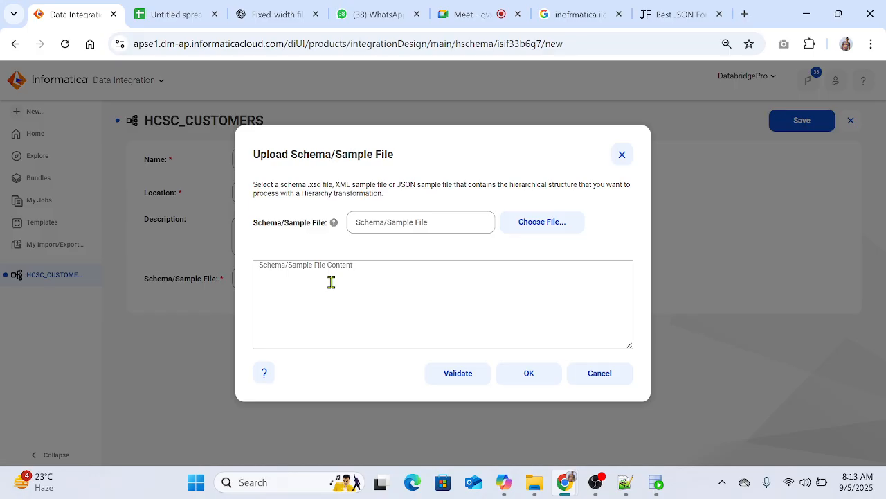
left_click(554, 235)
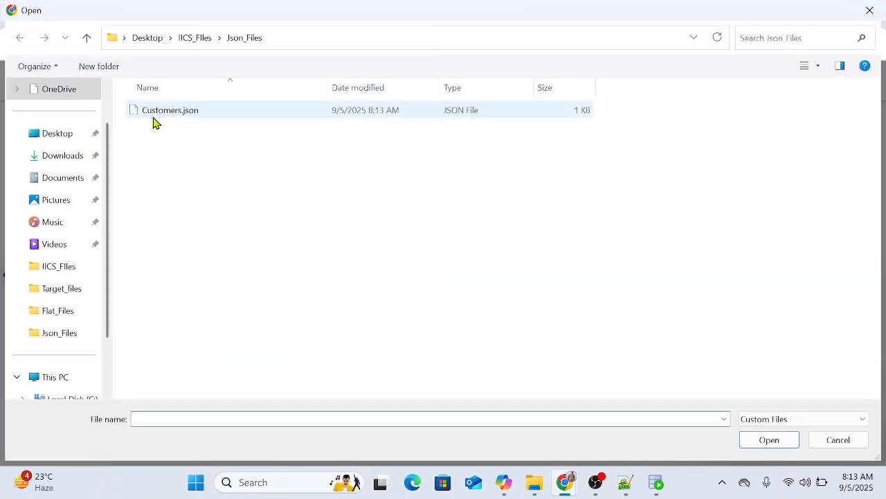
left_click(155, 115)
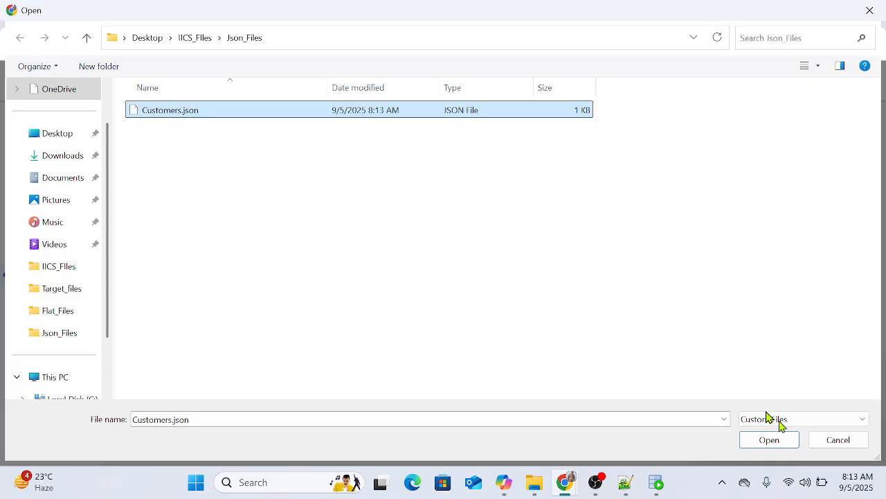
left_click(773, 442)
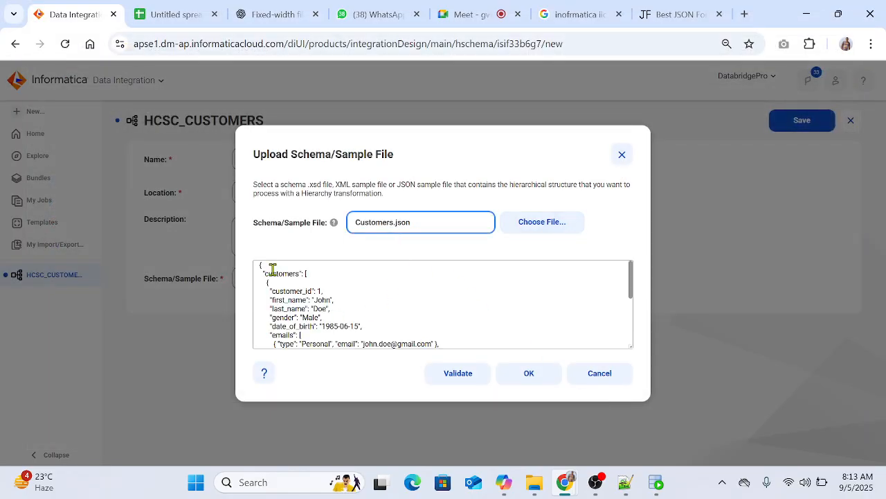
Step: Look through the loaded sample file content and validate it
scroll(332, 298, "down", 5)
scroll(307, 318, "up", 4)
scroll(307, 320, "down", 5)
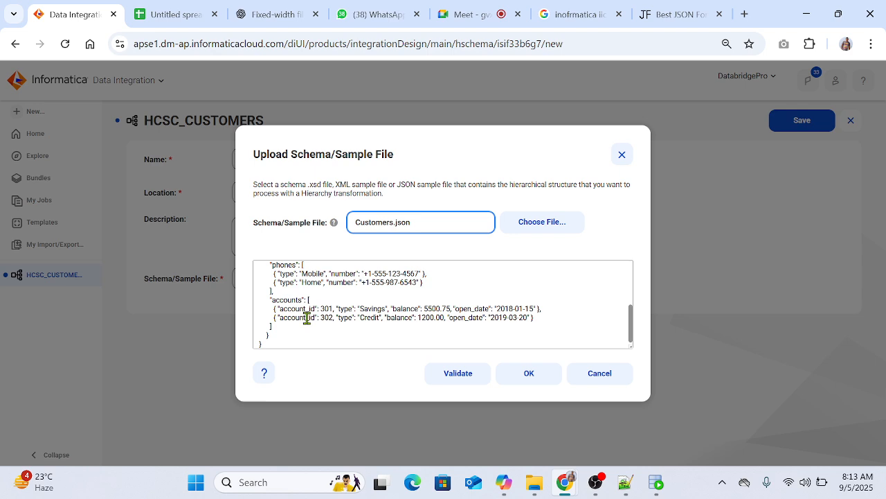
scroll(312, 311, "up", 5)
left_click(470, 380)
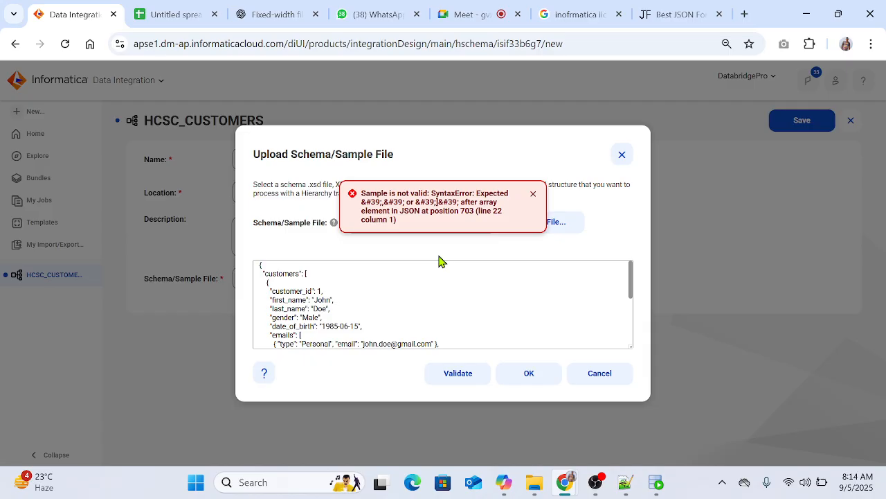
Step: Copy the entire sample file content into a new Notepad++ document
left_click(358, 298)
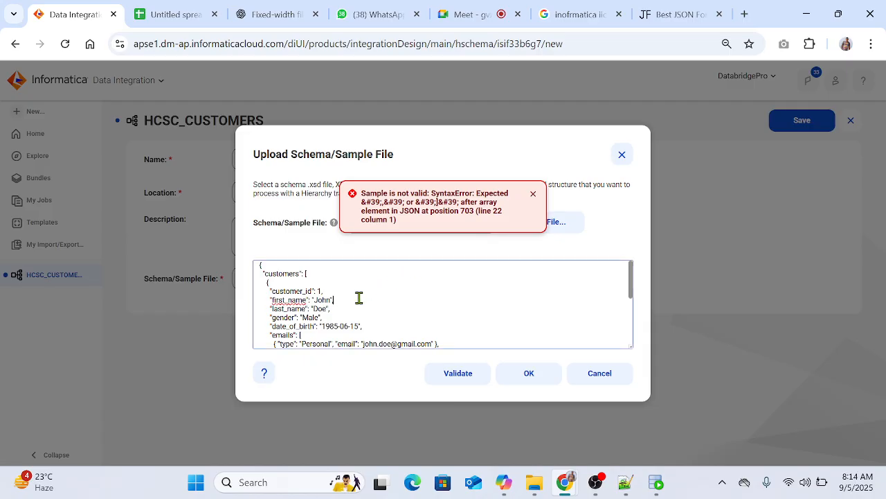
key("ctrl+a")
key("ctrl+c")
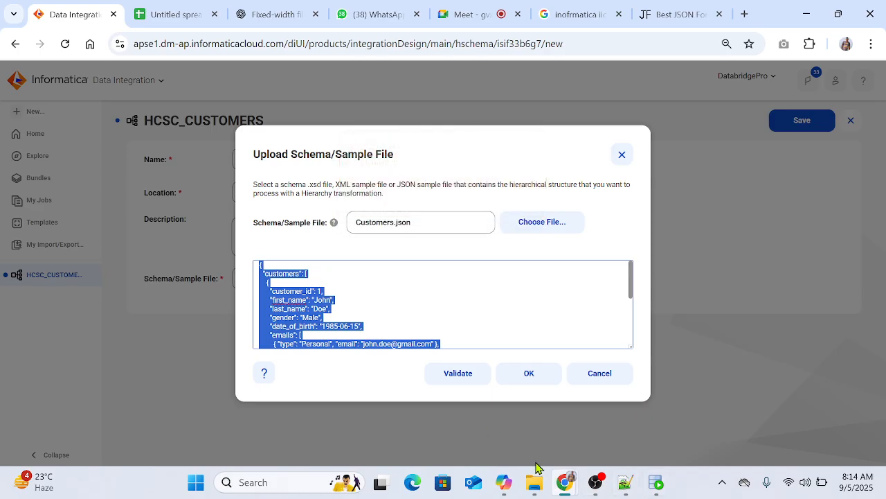
left_click(625, 482)
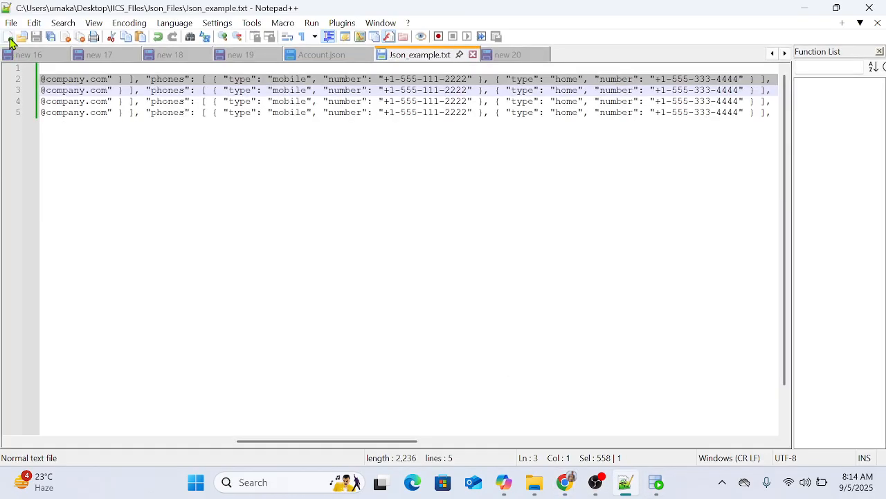
left_click(12, 39)
key("ctrl+v")
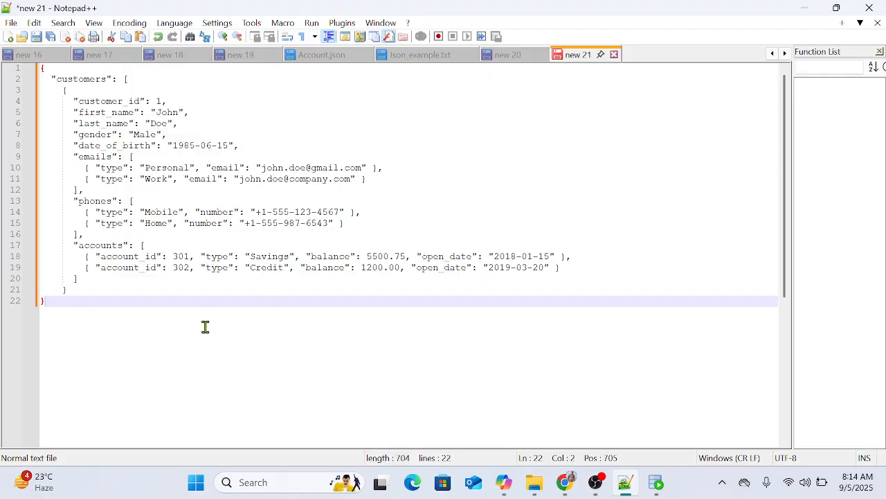
Step: Replace the outermost opening and closing curly braces of the JSON with square brackets
left_click(43, 69)
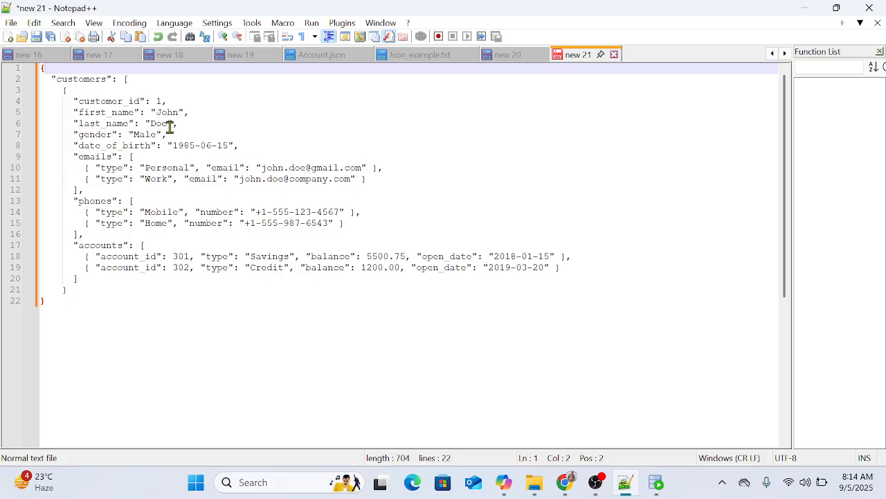
type("{")
left_click(45, 302)
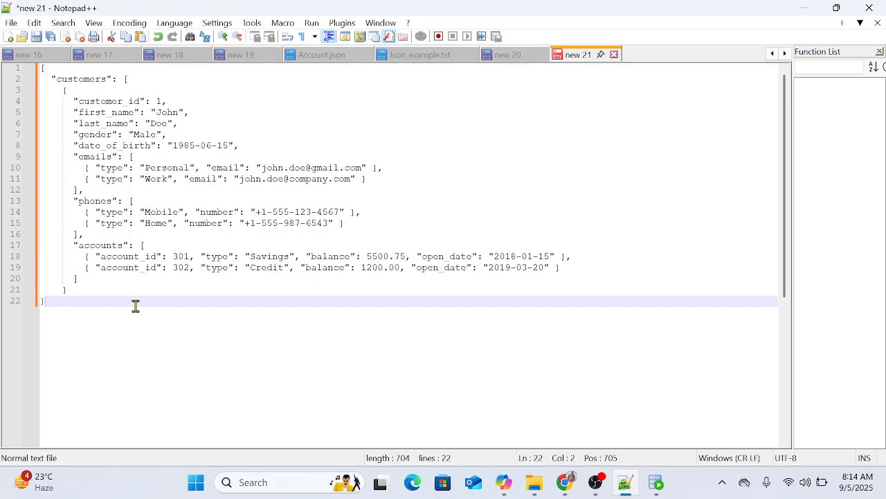
type("]")
Step: Set the new document's syntax language to JSON
left_click(93, 23)
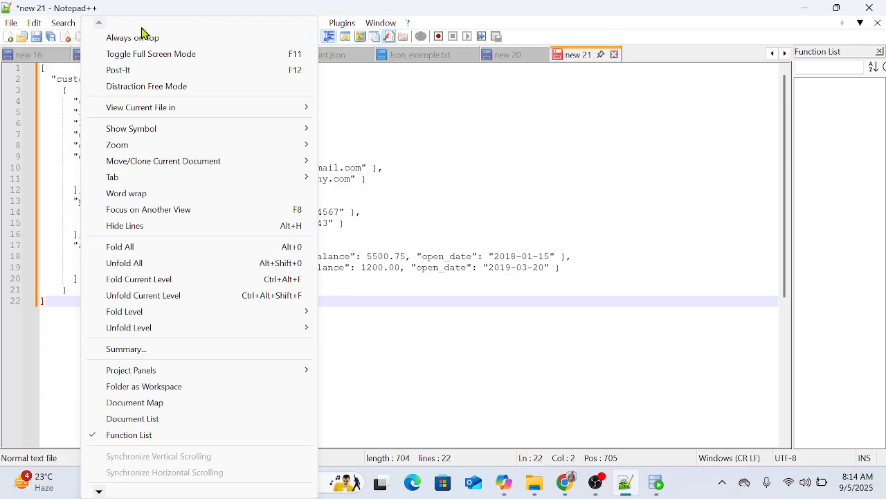
left_click(405, 397)
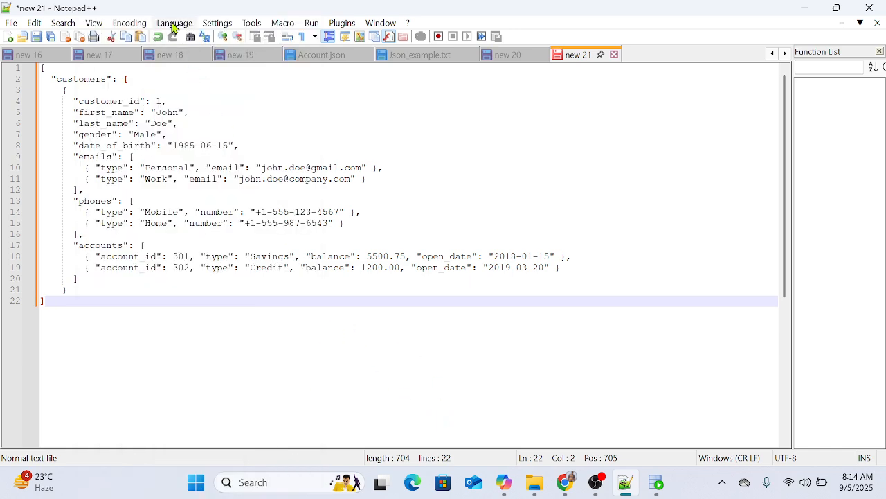
left_click(175, 23)
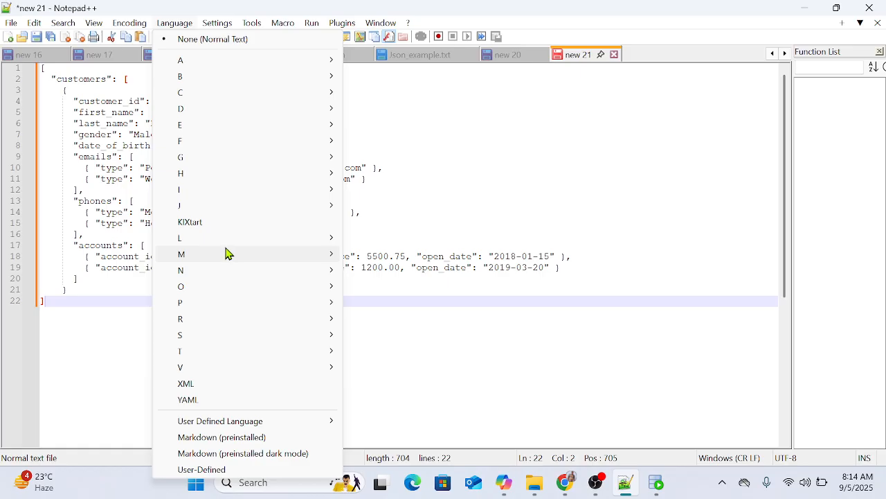
mouse_move(237, 206)
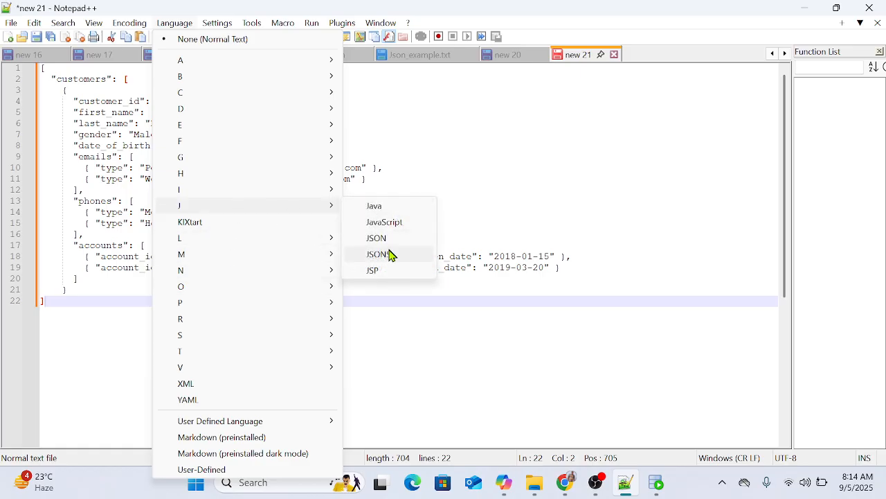
left_click(389, 237)
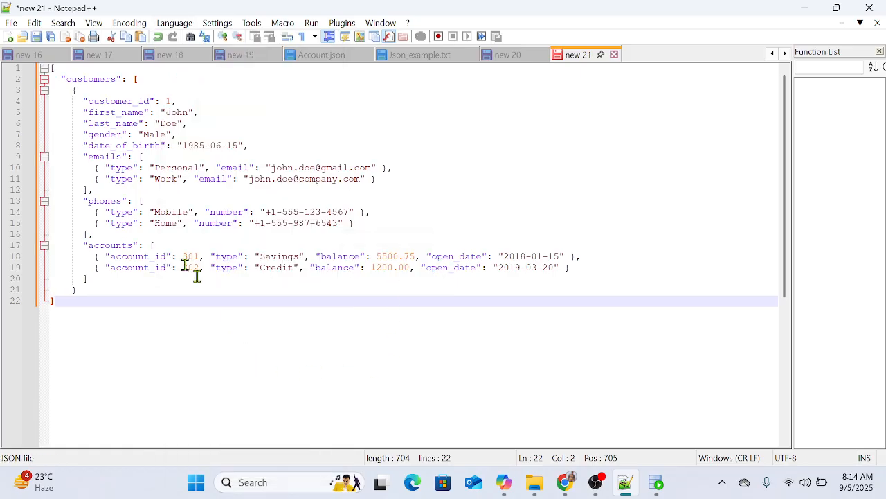
Step: Paste the entire bracketed JSON from Notepad++ into the Informatica sample content for HCSC_CUSTOMERS and validate it
left_click(42, 67)
left_click(39, 70)
key("ctrl+a")
key("ctrl+c")
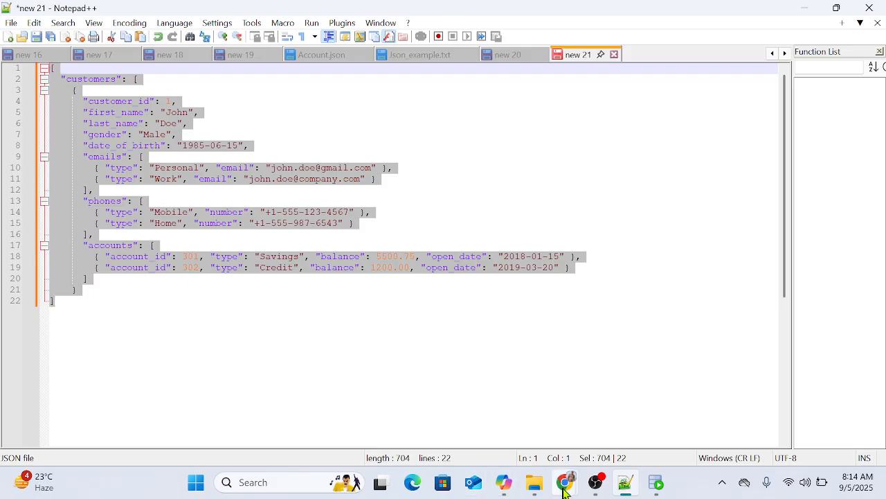
left_click(485, 422)
key("ctrl+v")
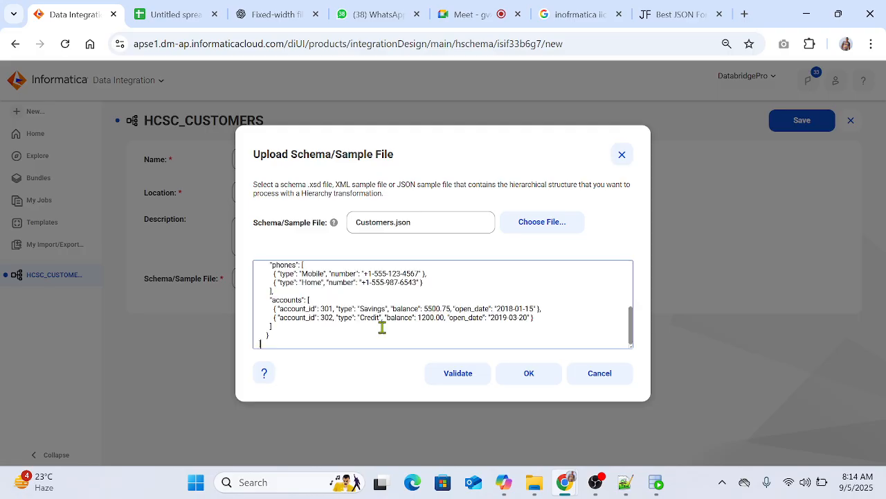
left_click(453, 384)
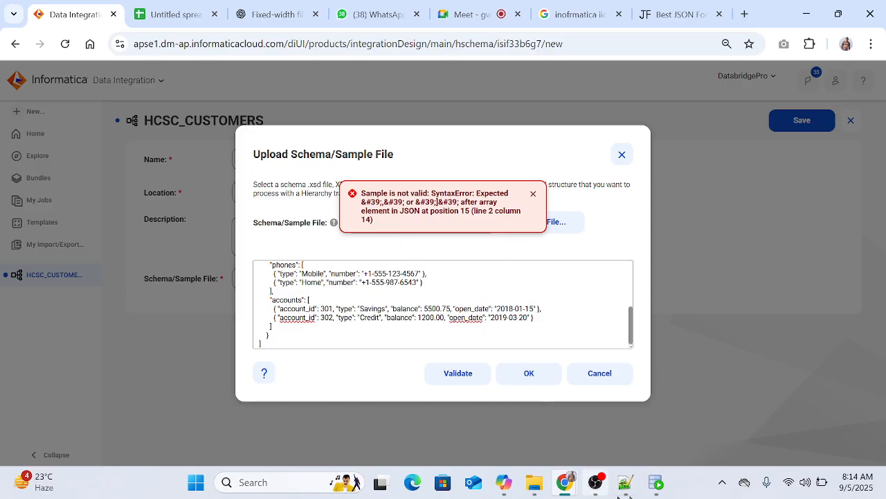
Step: Switch to the ChatGPT conversation and request "Give me the sample Json with 1 record to use it as a format"
left_click(625, 483)
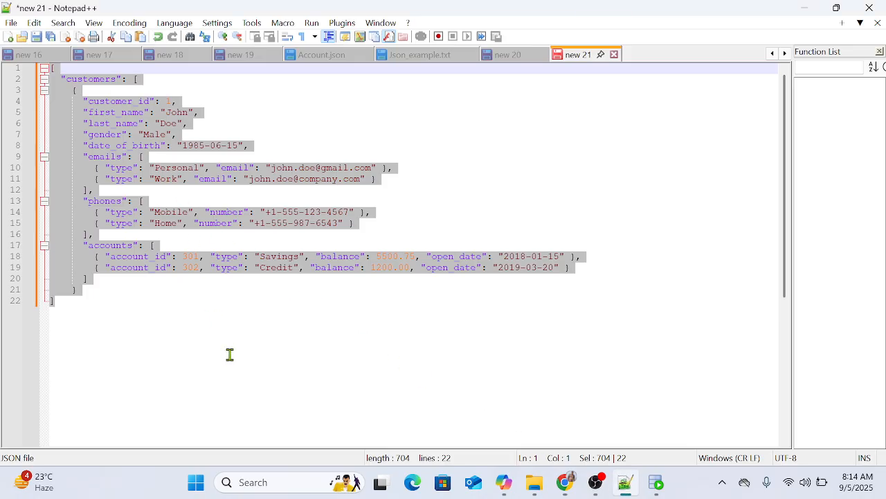
mouse_move(566, 482)
left_click(485, 416)
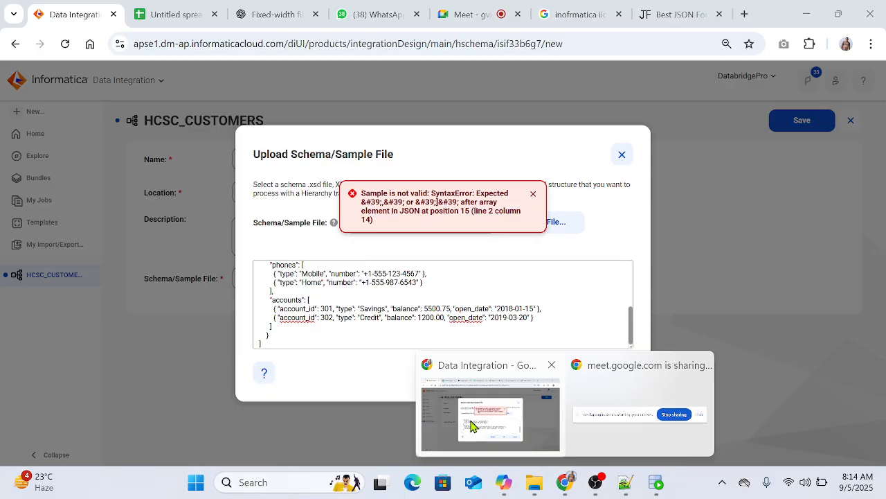
left_click(275, 7)
scroll(480, 337, "down", 20)
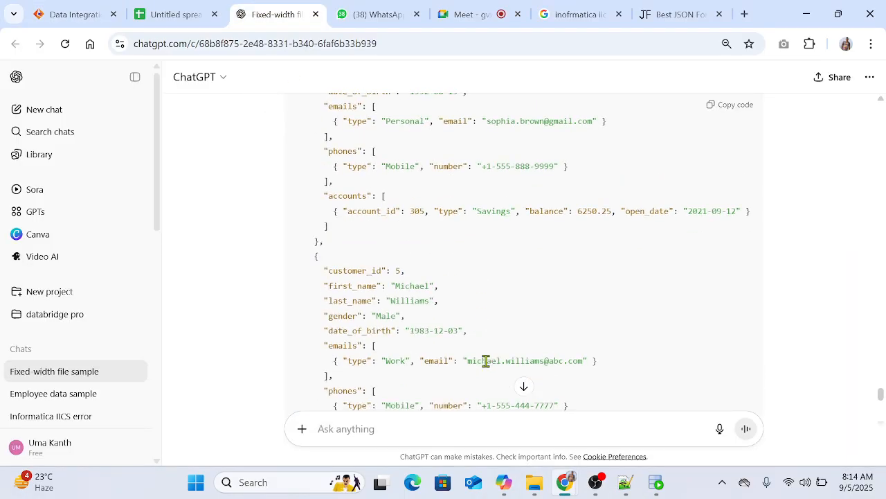
left_click(385, 423)
type("Validate this")
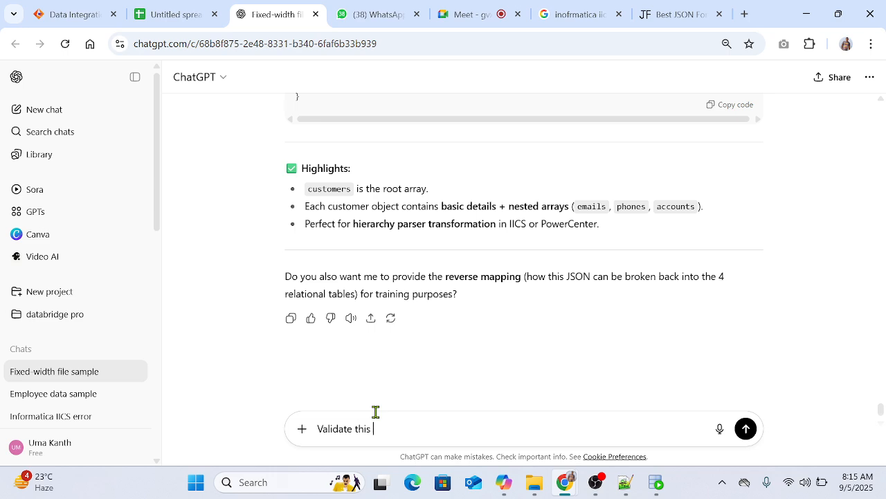
key("ctrl+a")
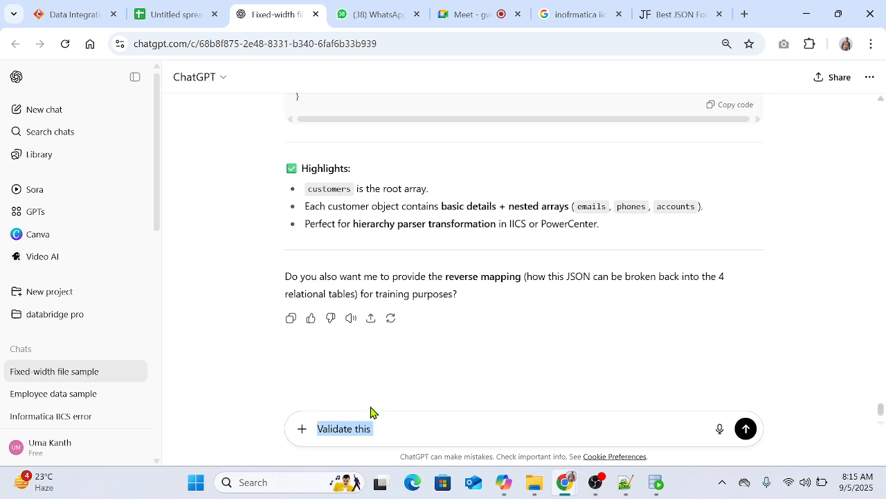
type("Give m")
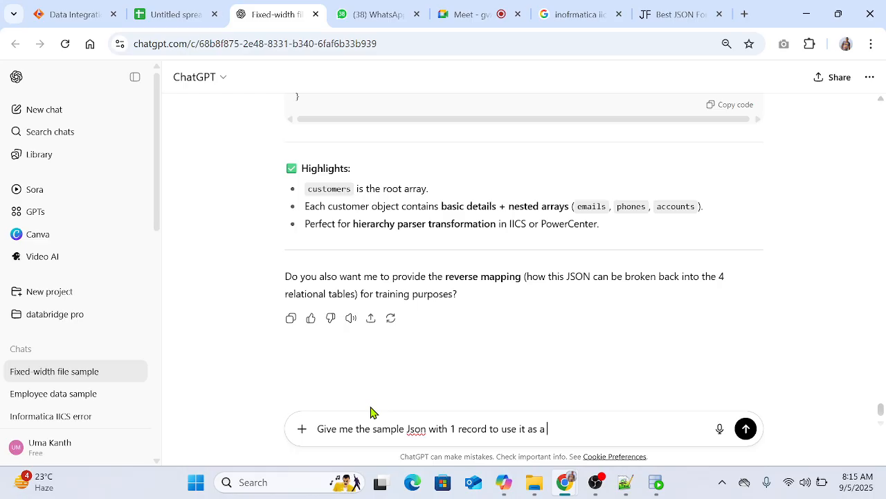
key("Return")
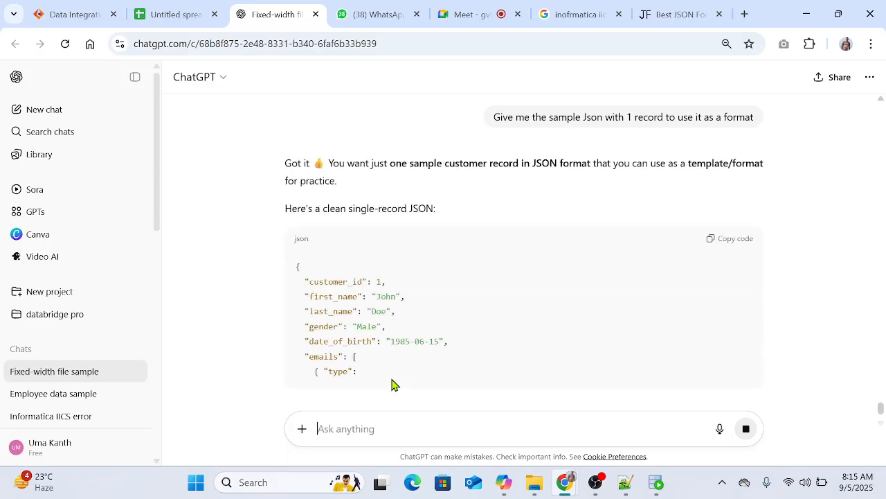
Step: Copy the complete single-record customer JSON from the ChatGPT answer
scroll(521, 318, "down", 4)
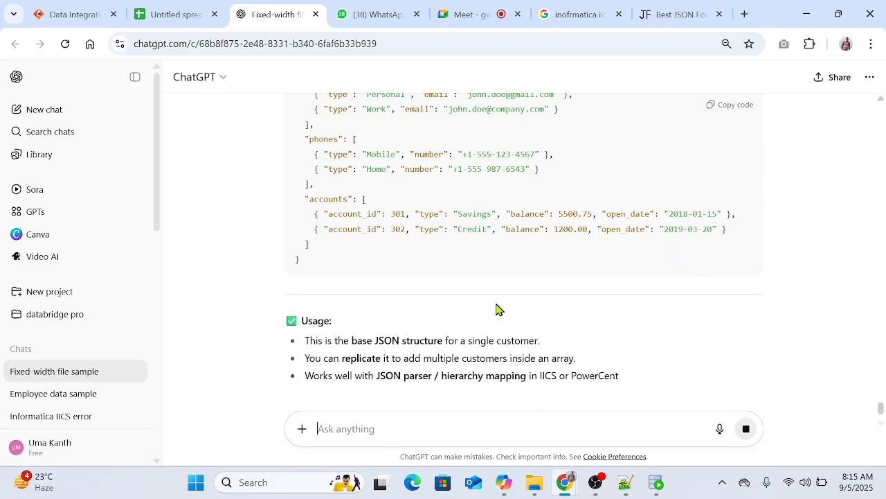
scroll(704, 172, "up", 2)
left_click(721, 106)
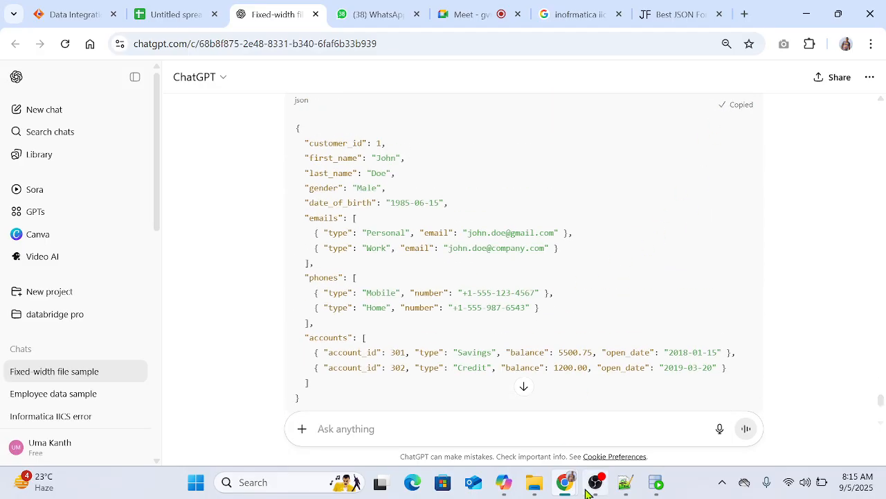
Step: Open Customers.json from IICS_Files > Json_Files in Notepad just once, replace all its content with the copied JSON and save it
mouse_move(599, 489)
key("super+d")
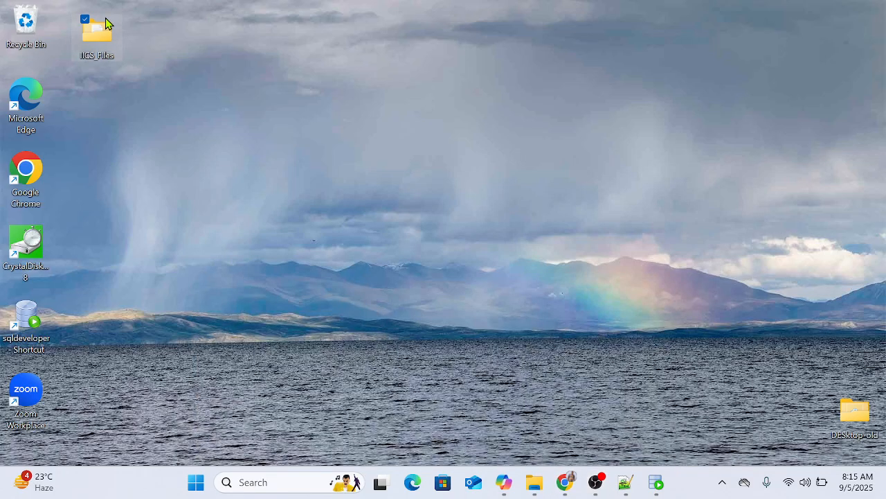
double_click(108, 43)
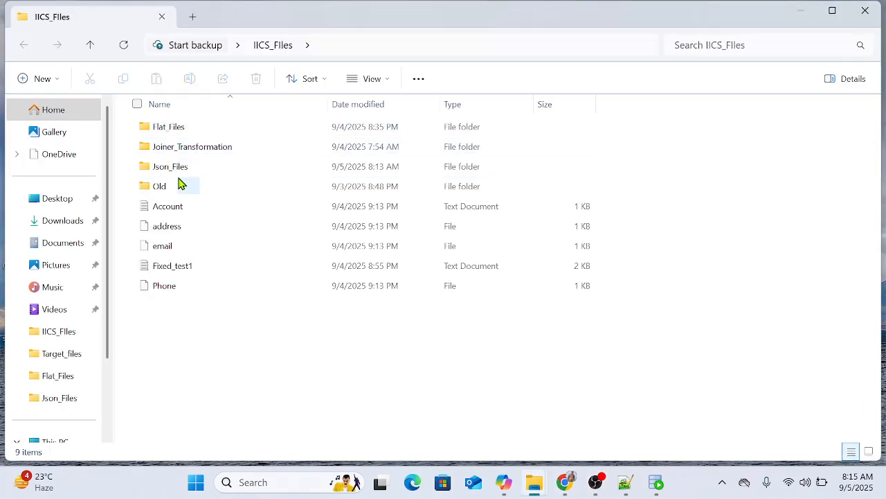
double_click(179, 170)
left_click(162, 130)
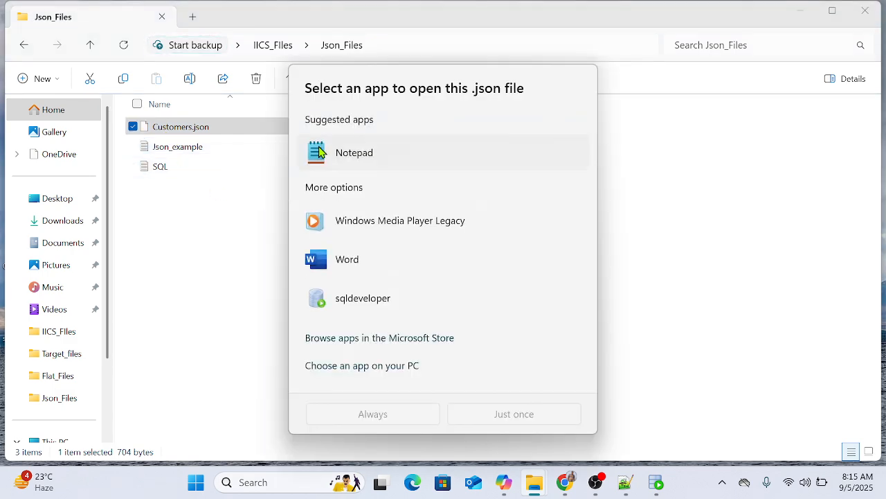
left_click(321, 151)
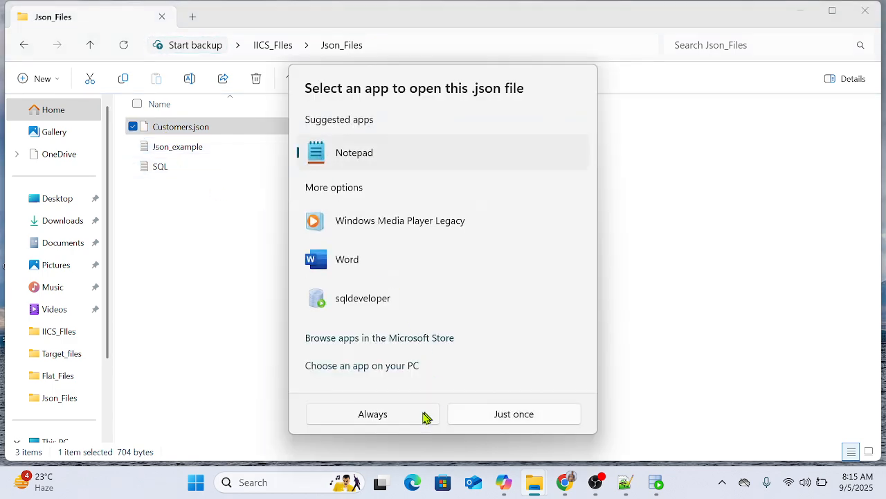
left_click(489, 418)
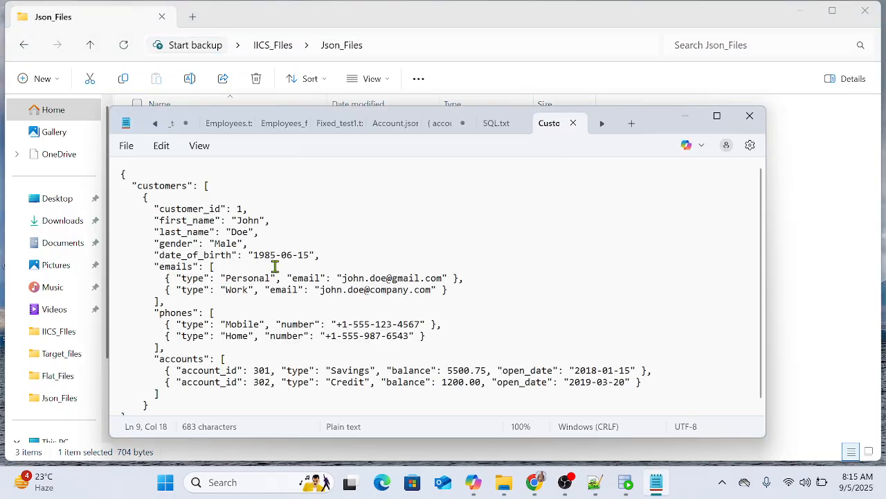
key("ctrl+a")
key("ctrl+v")
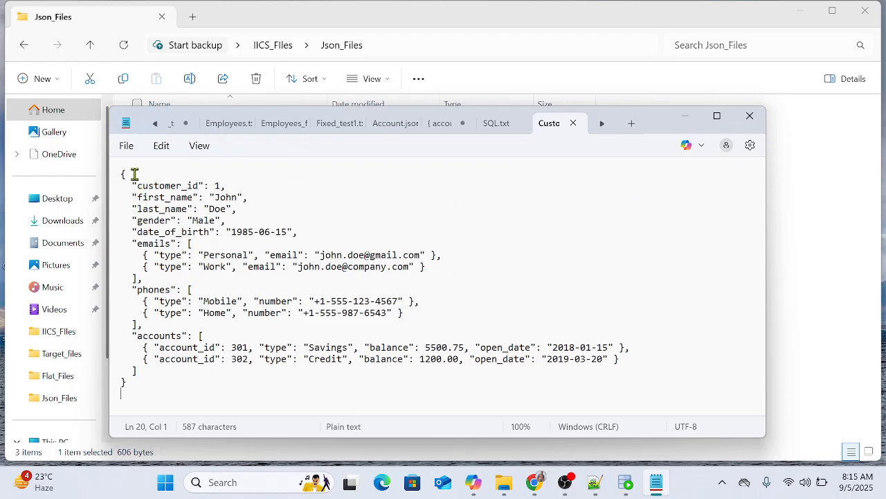
Step: Return to ChatGPT and examine how the earlier multi-customer JSON wraps its records in the customers array
mouse_move(567, 489)
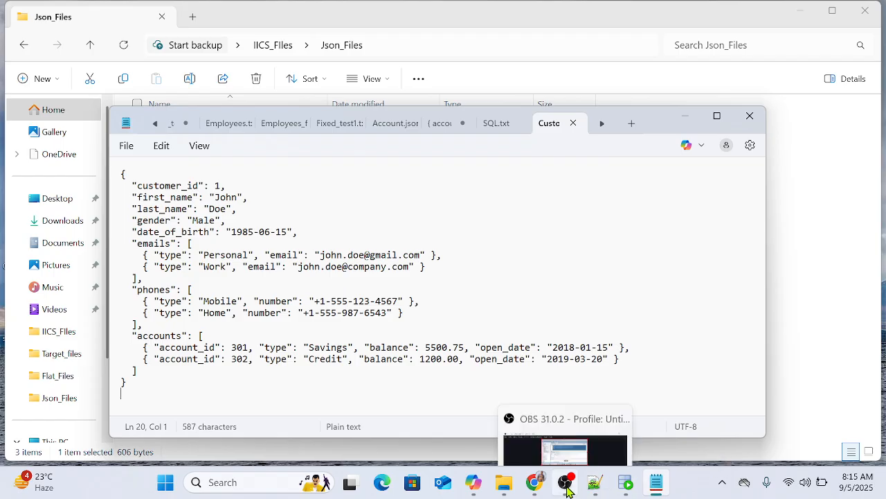
mouse_move(526, 475)
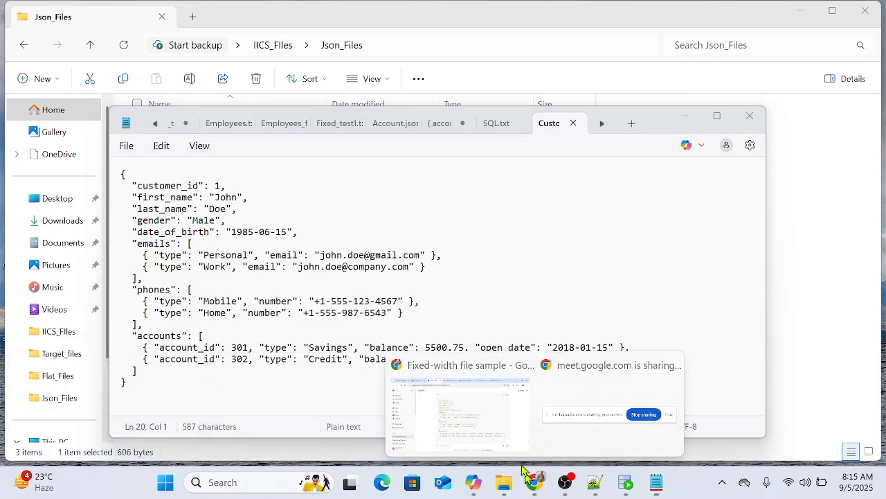
left_click(439, 400)
scroll(378, 237, "up", 1)
scroll(378, 235, "up", 12)
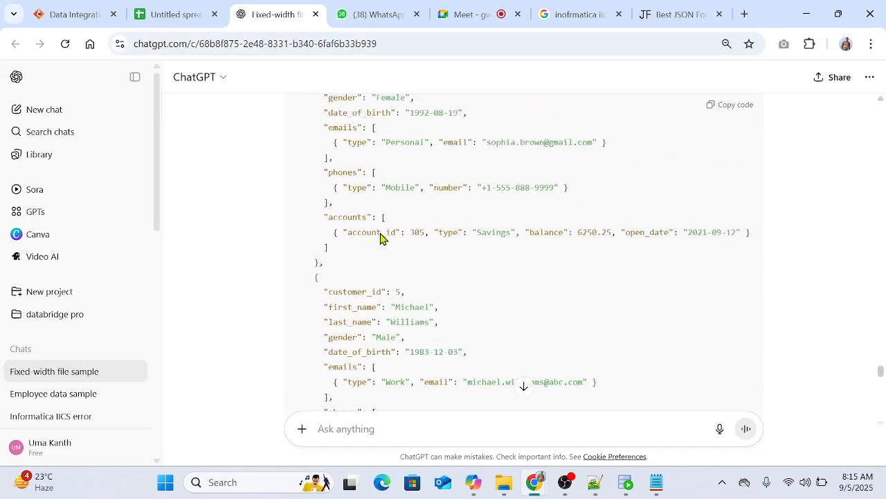
scroll(378, 232, "up", 10)
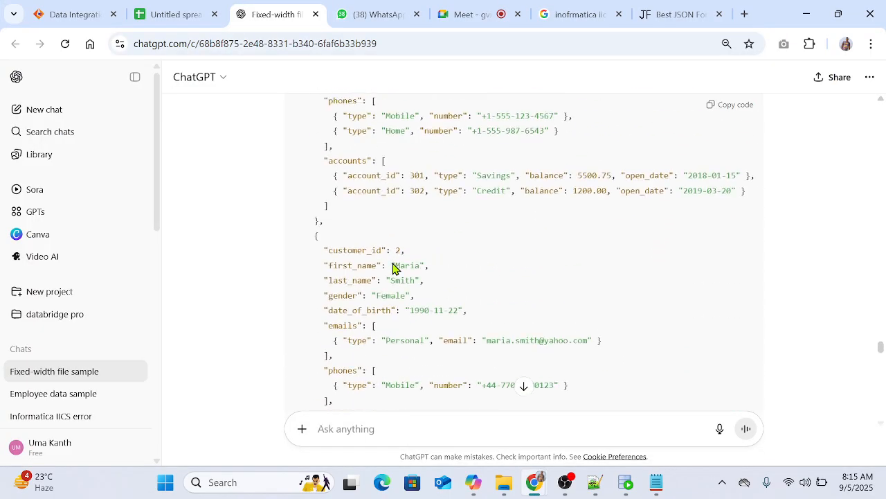
scroll(325, 292, "down", 2)
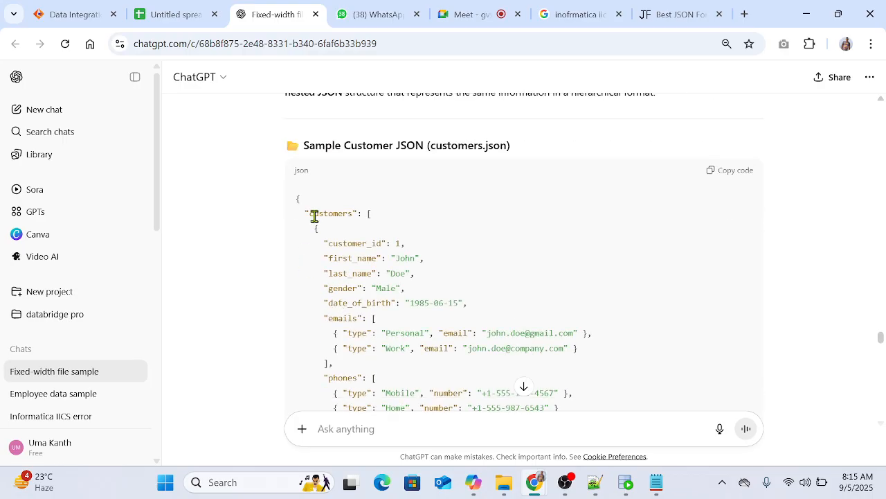
left_click_drag(313, 216, 374, 234)
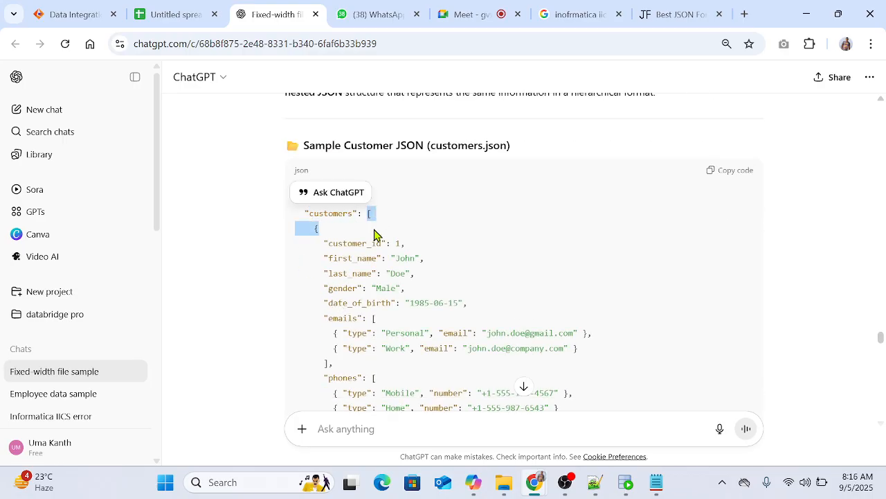
left_click(461, 230)
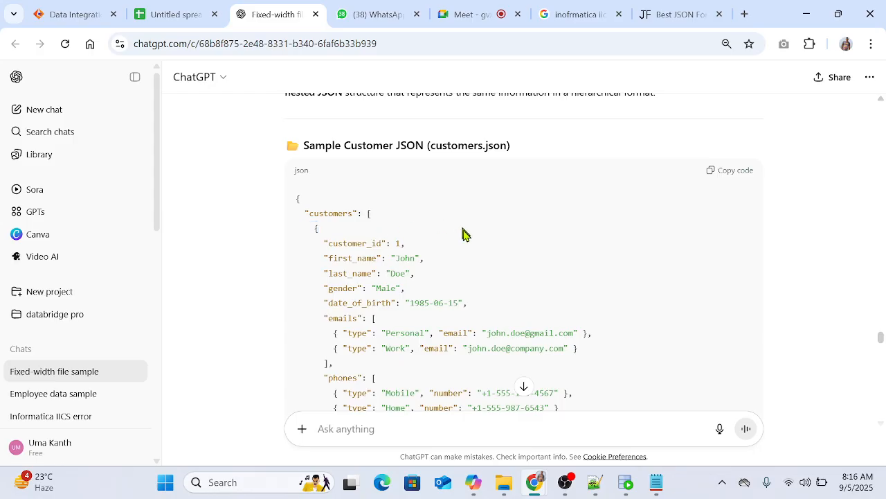
Step: Examine the single-record JSON's structure, covering the customer fields and the nested emails, phones and accounts arrays
scroll(547, 308, "down", 15)
scroll(545, 308, "down", 7)
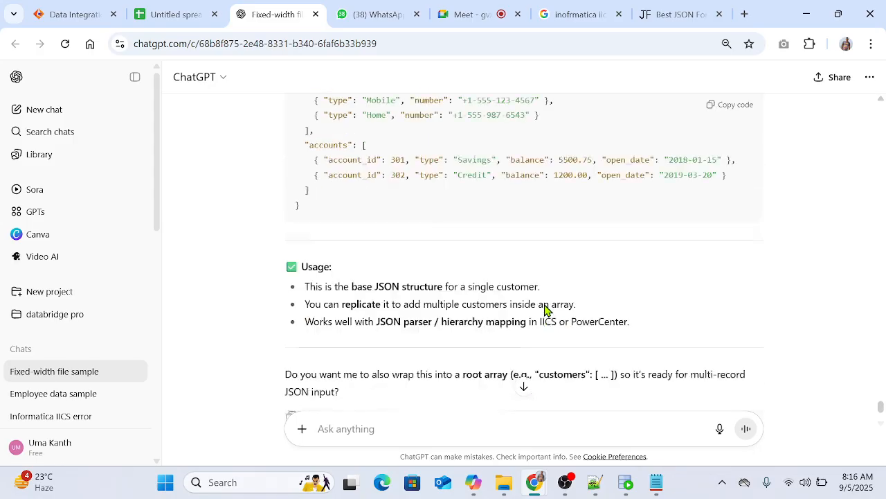
scroll(454, 261, "up", 3)
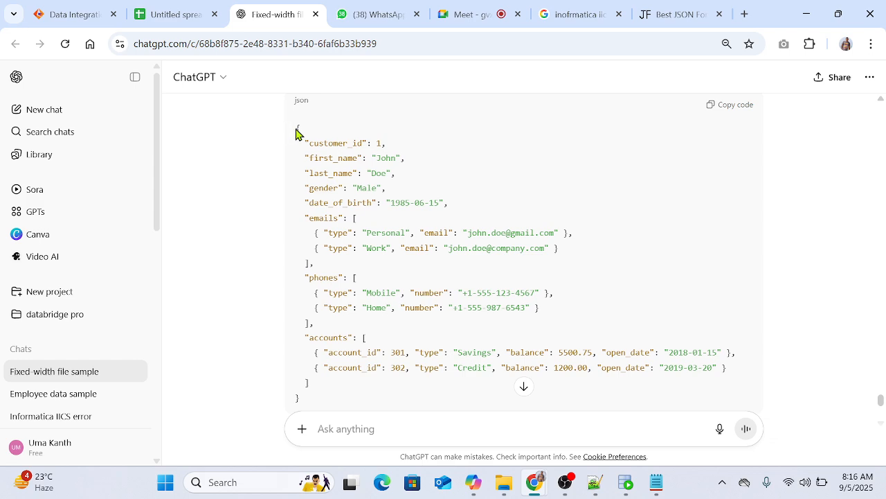
left_click_drag(296, 129, 349, 392)
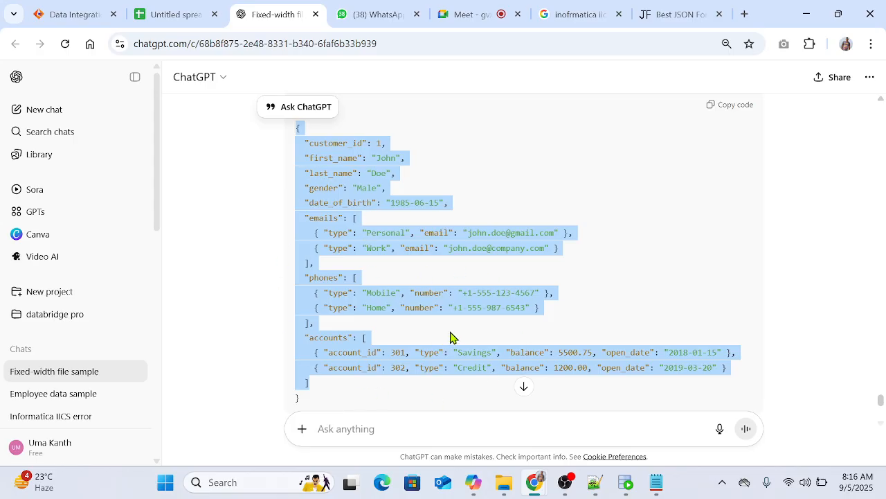
left_click(621, 229)
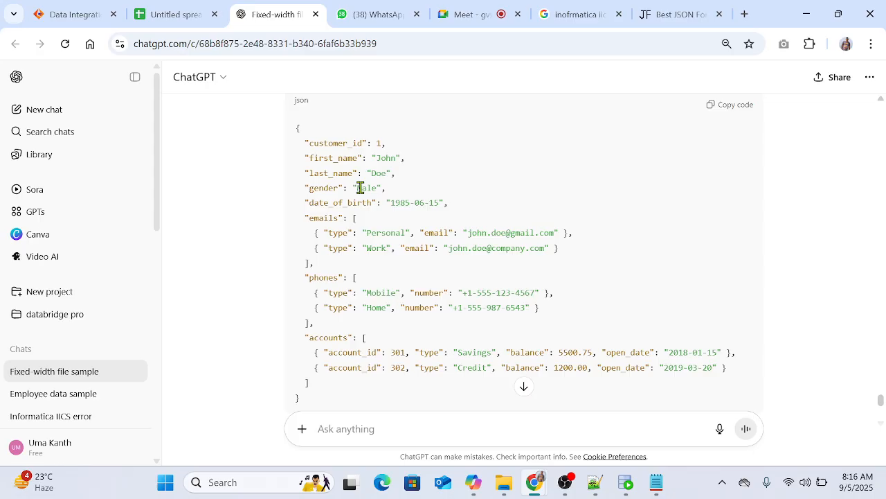
left_click_drag(307, 141, 374, 200)
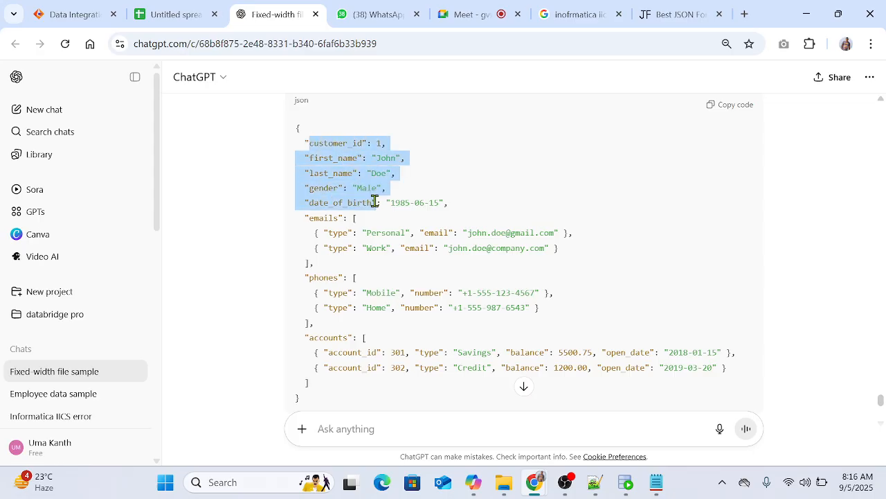
left_click_drag(309, 218, 366, 233)
left_click_drag(309, 277, 357, 293)
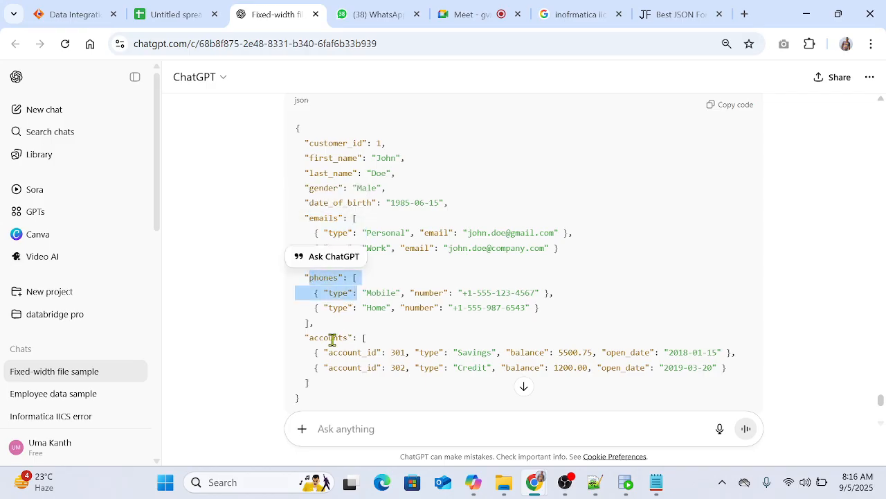
left_click_drag(333, 337, 386, 367)
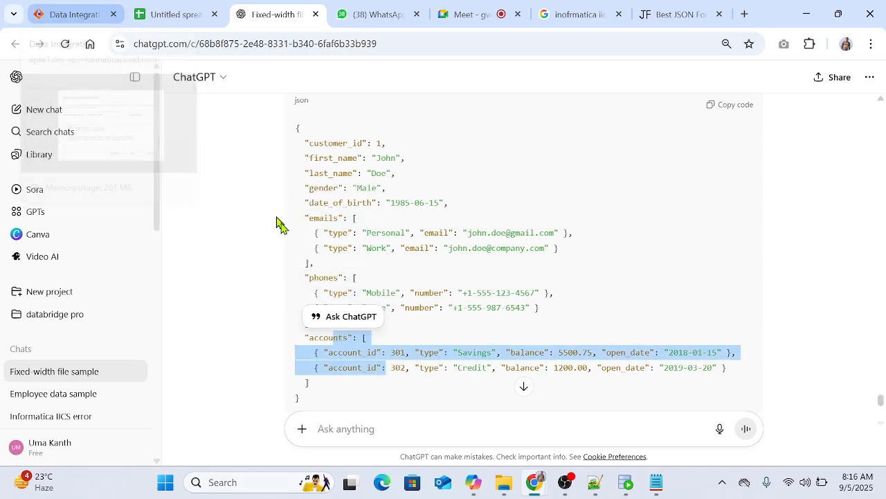
Step: Choose Customers.json again as the sample file for HCSC_CUSTOMERS in Informatica and check the content from its beginning
left_click(82, 15)
left_click(550, 223)
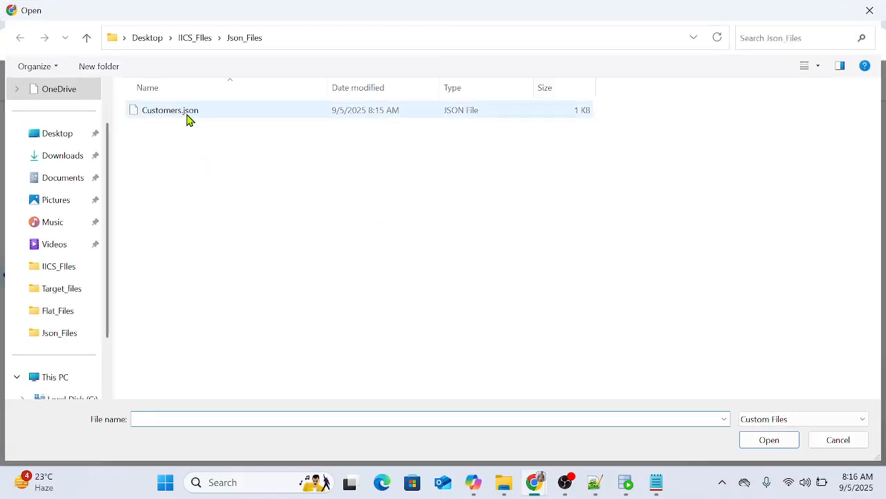
double_click(187, 118)
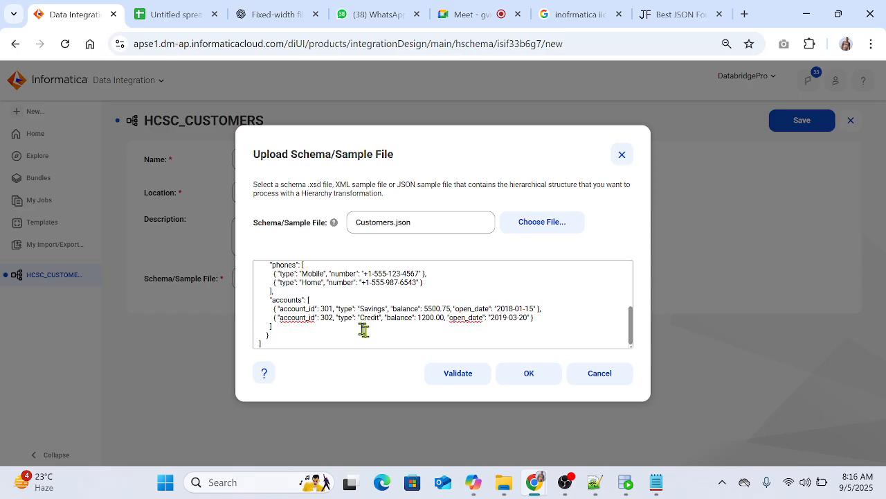
scroll(388, 316, "up", 10)
left_click(386, 314)
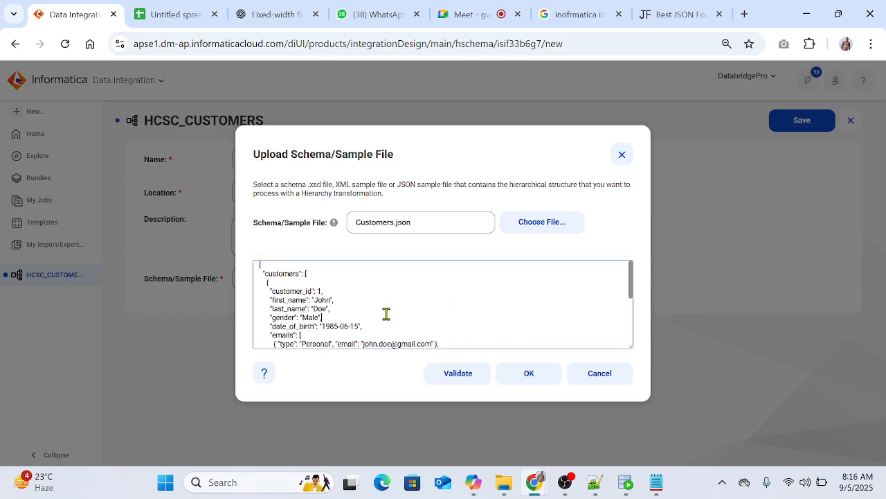
Step: Clear the outdated multi-customer sample content and dismiss the schema upload dialog without applying it
key("ctrl+a")
key("BackSpace")
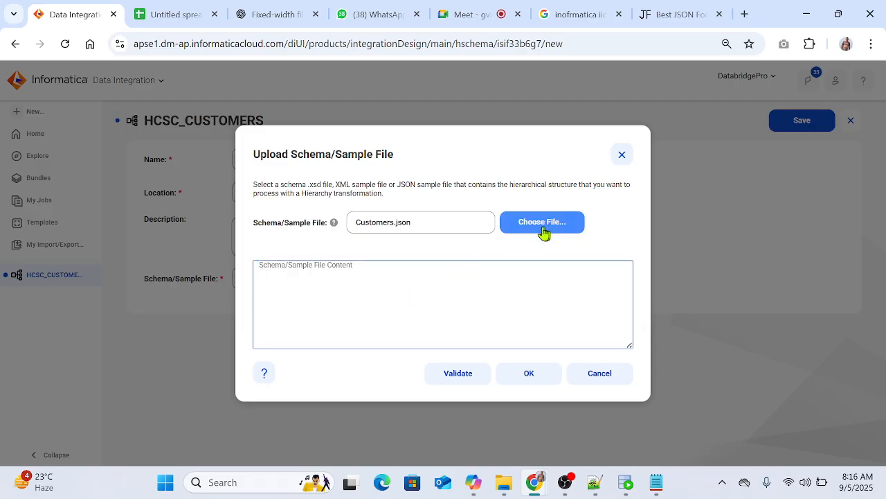
left_click(622, 155)
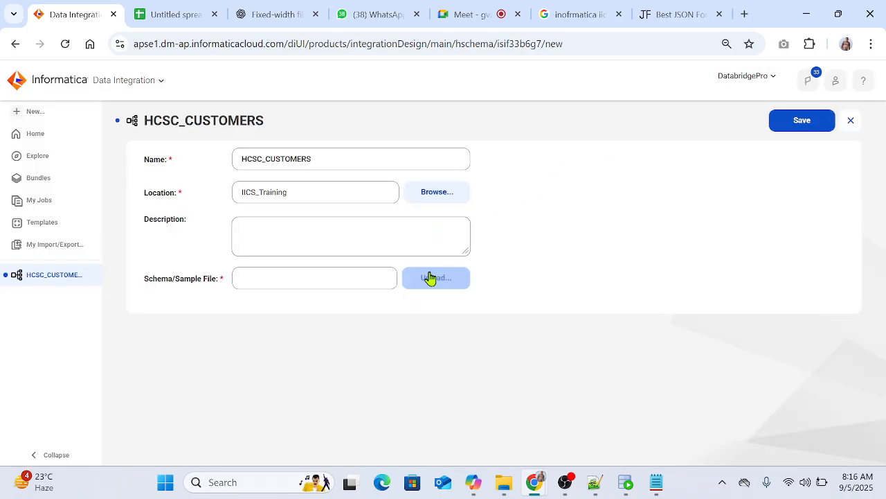
Step: Start a fresh sample file upload for HCSC_CUSTOMERS, close the Notepad window holding the JSON, and load Customers.json from Json_Files
left_click(437, 274)
left_click(530, 229)
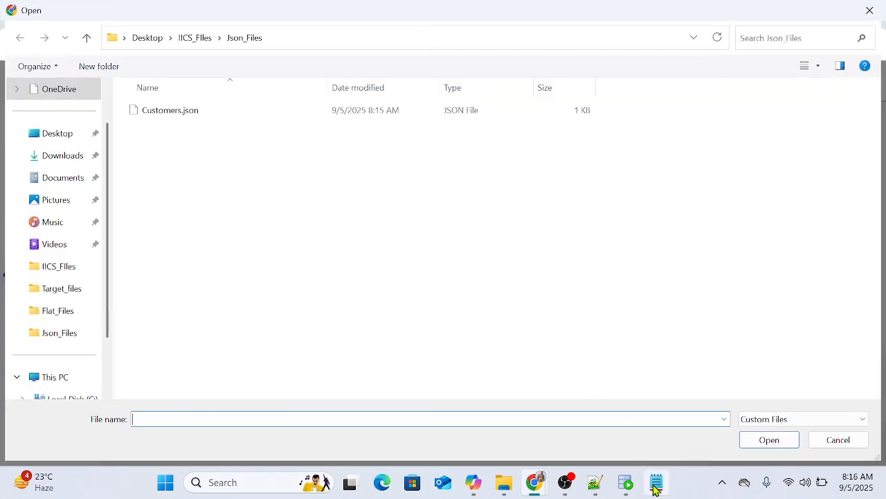
left_click(656, 482)
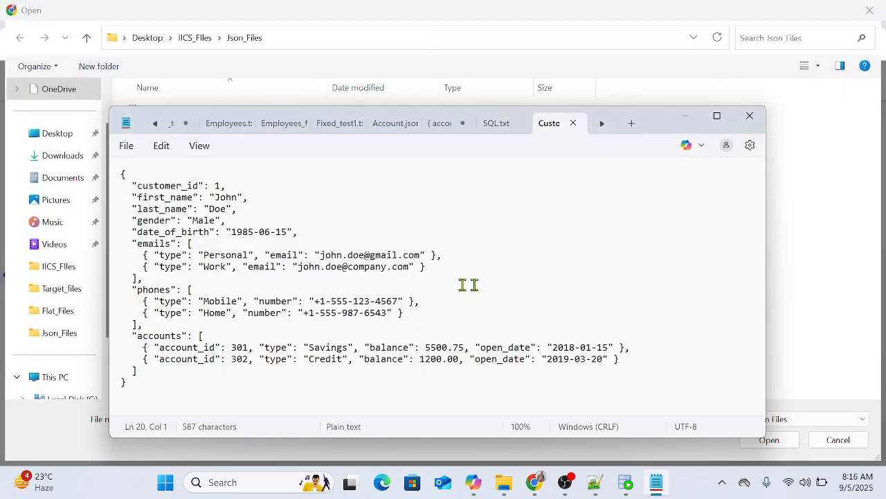
left_click(750, 116)
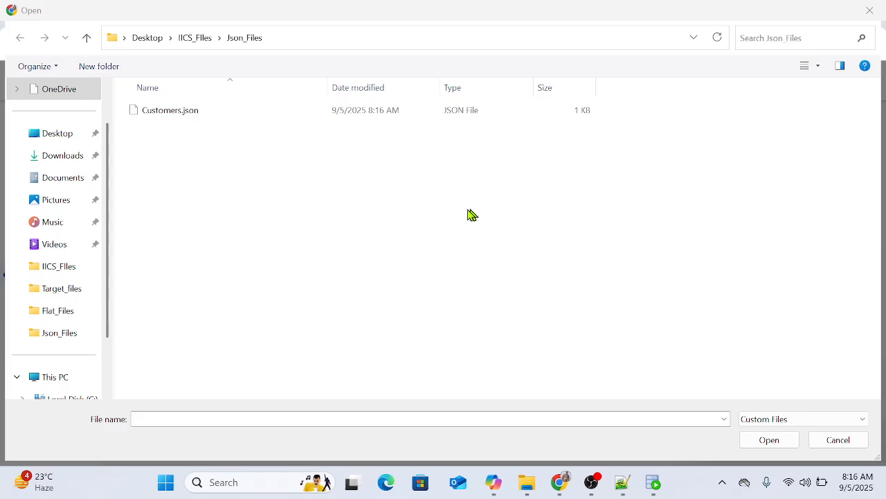
left_click(173, 112)
left_click(759, 442)
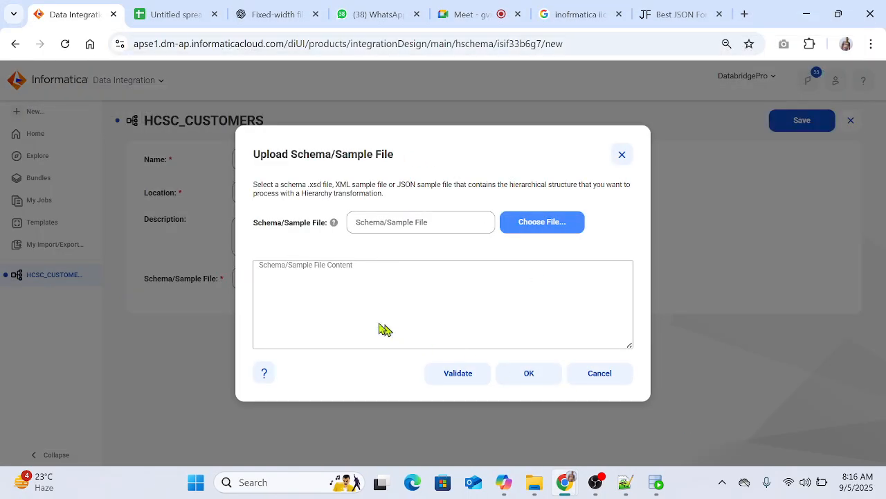
Step: Validate the single-record JSON sample, accept it as the schema file, and save the HCSC_CUSTOMERS hierarchical schema
left_click(434, 374)
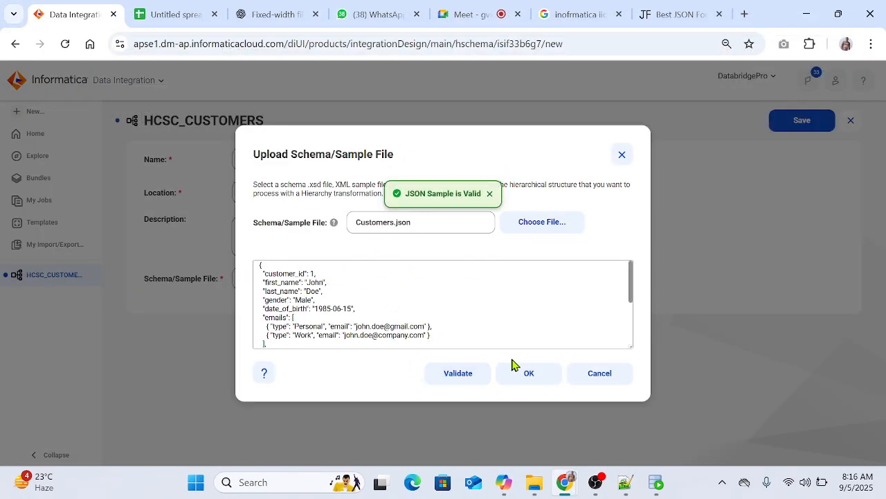
left_click(524, 377)
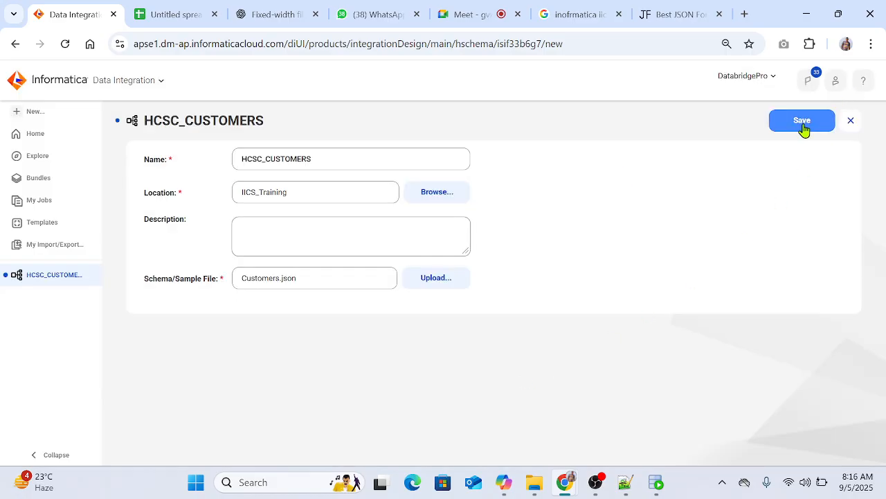
left_click(827, 124)
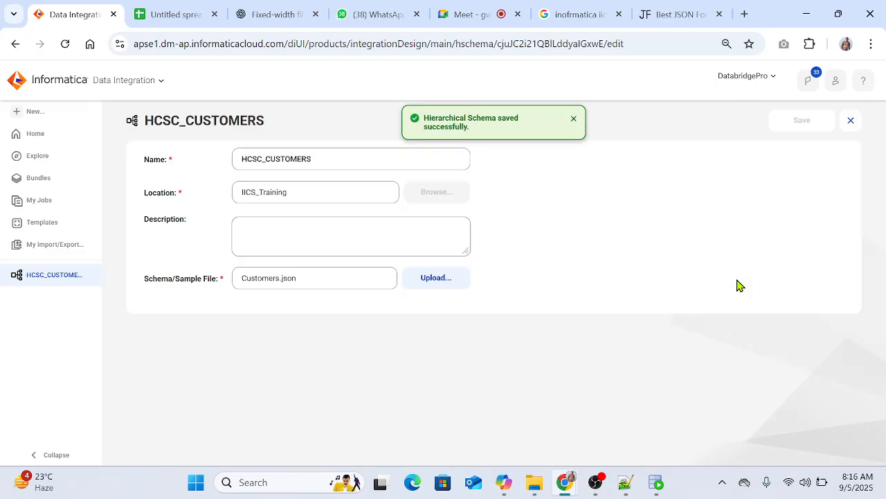
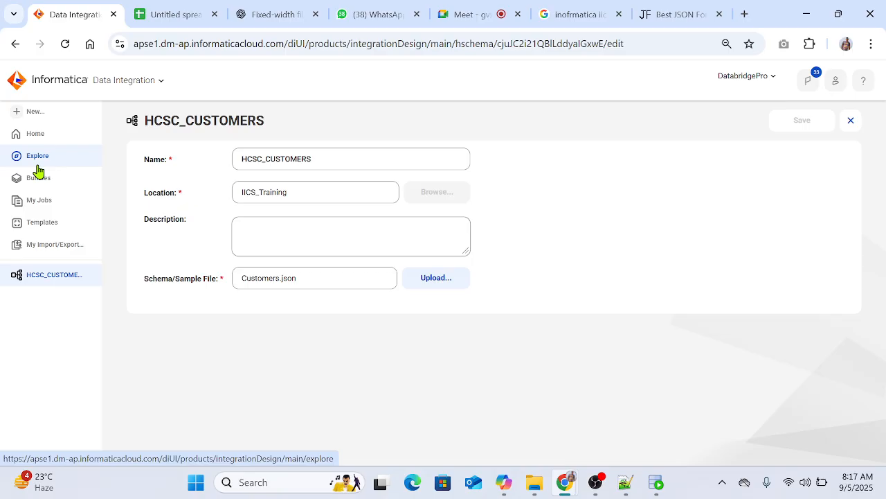
Step: Create a new Mapping asset in Data Integration
left_click(34, 113)
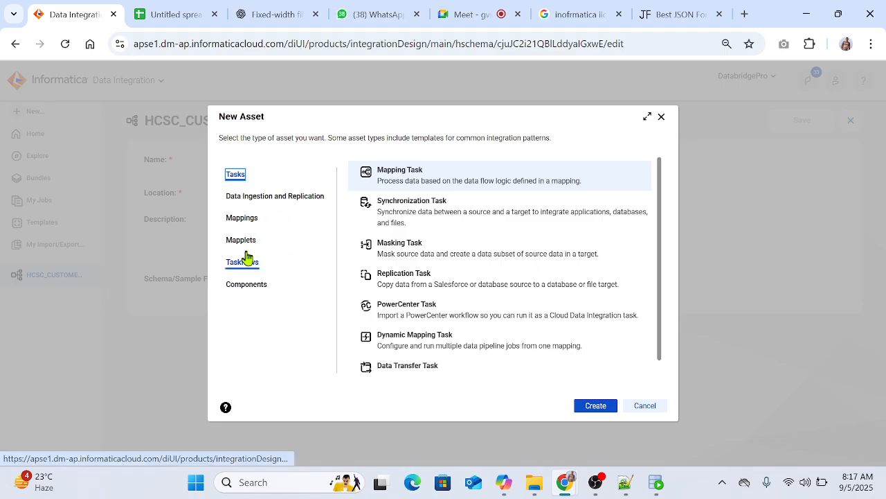
left_click(243, 219)
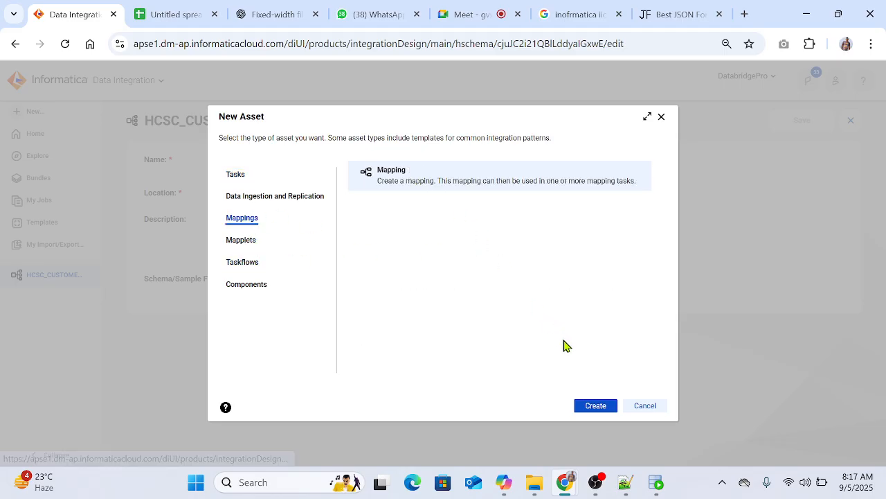
left_click(597, 406)
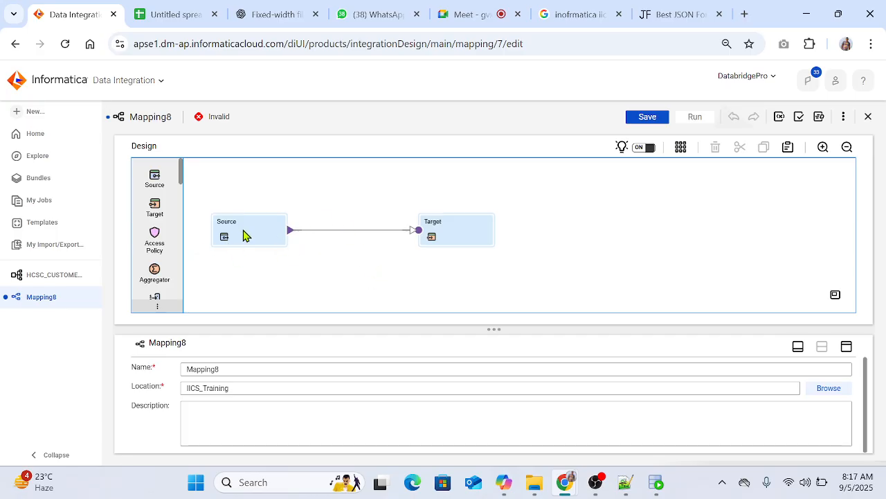
Step: Move the default Source up on the mapping canvas and add three more Source transformations beneath it
left_click_drag(244, 235, 251, 191)
left_click_drag(155, 179, 245, 207)
left_click_drag(240, 247, 240, 234)
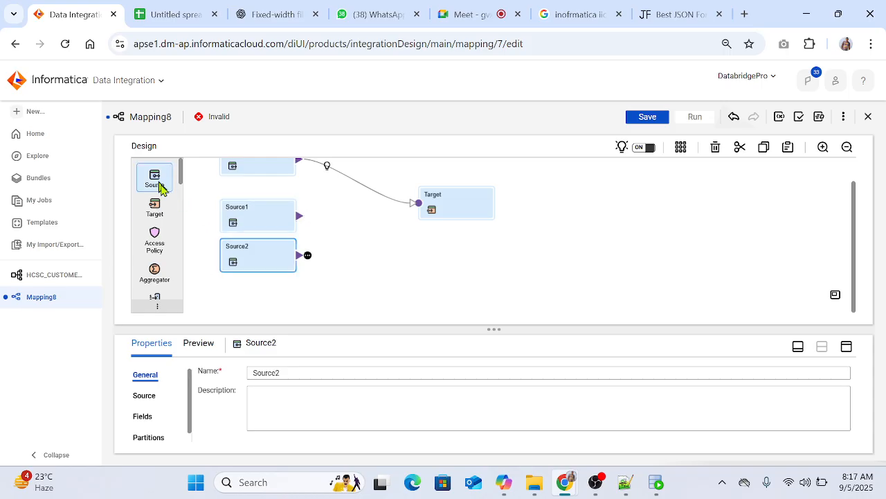
left_click_drag(161, 188, 256, 297)
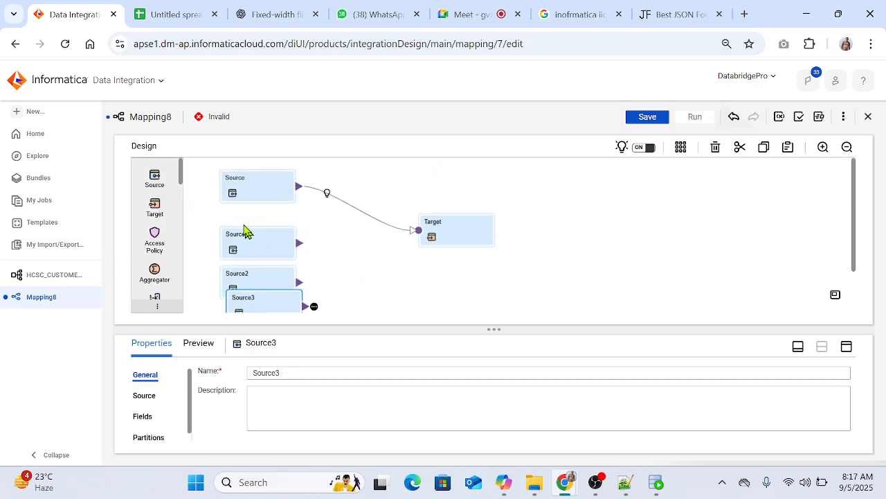
Step: Start a new connection for the first Source, naming it Conn_stg and choosing Oracle as its type
left_click(251, 202)
left_click(145, 395)
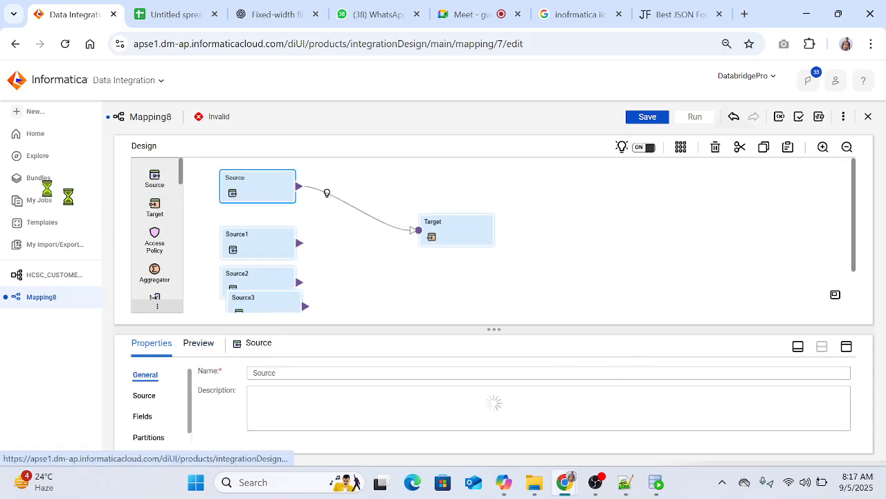
left_click(501, 398)
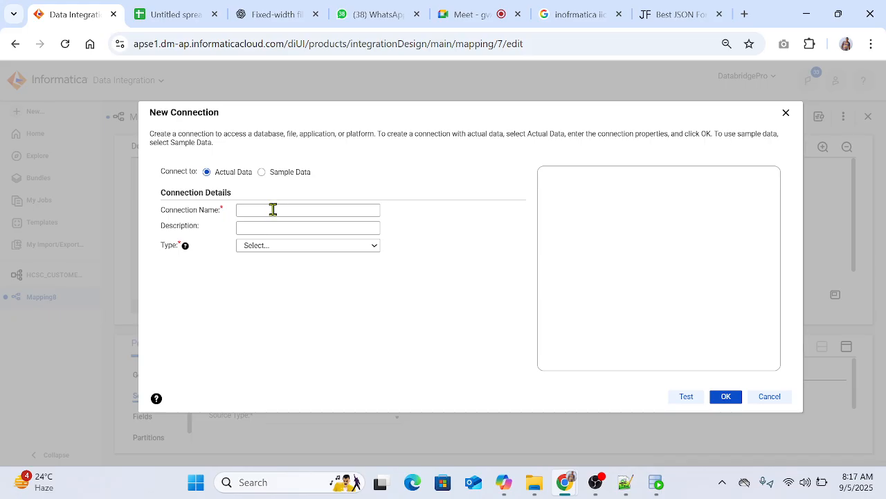
left_click(273, 209)
type("Conn_")
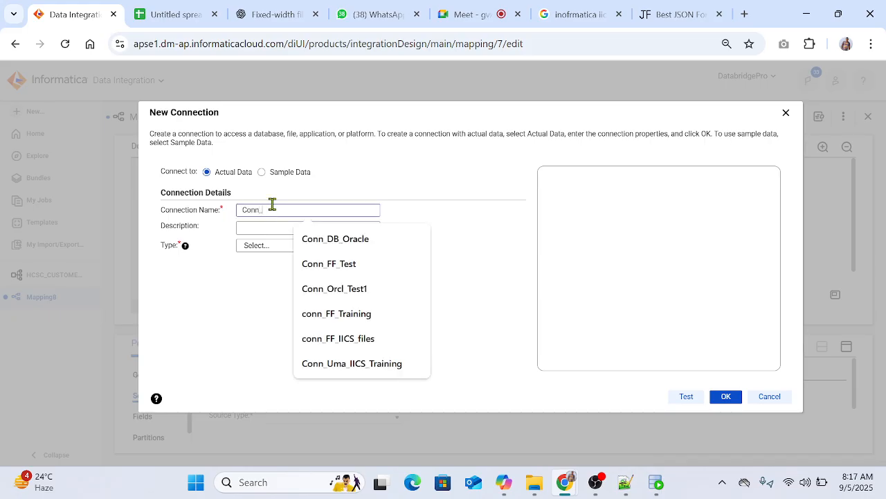
type("stg")
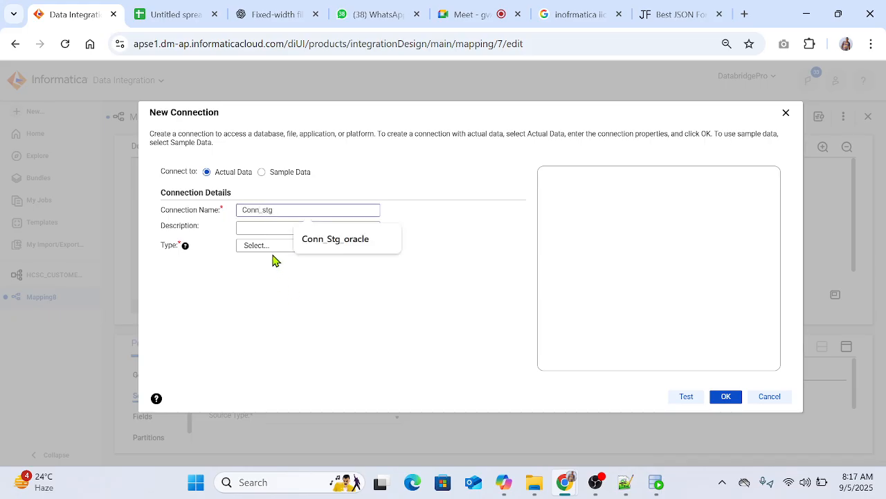
left_click(272, 247)
left_click(270, 377)
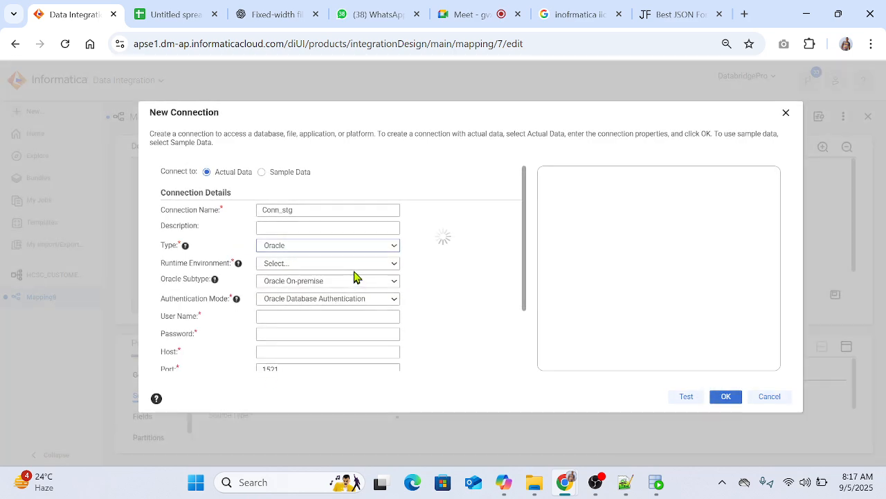
Step: Select the self-hosted runtime environment for Conn_stg, then enter user name src_sample_stg, the database password and host LocalHost
left_click(354, 265)
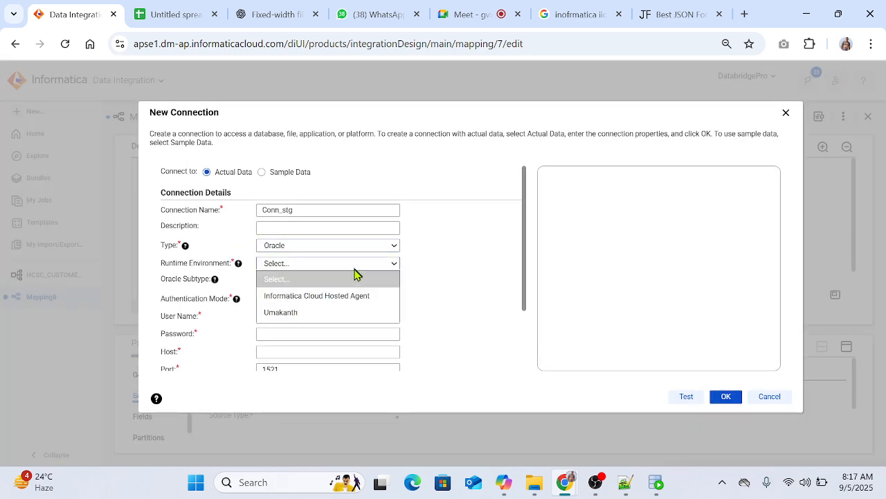
left_click(328, 311)
left_click(271, 317)
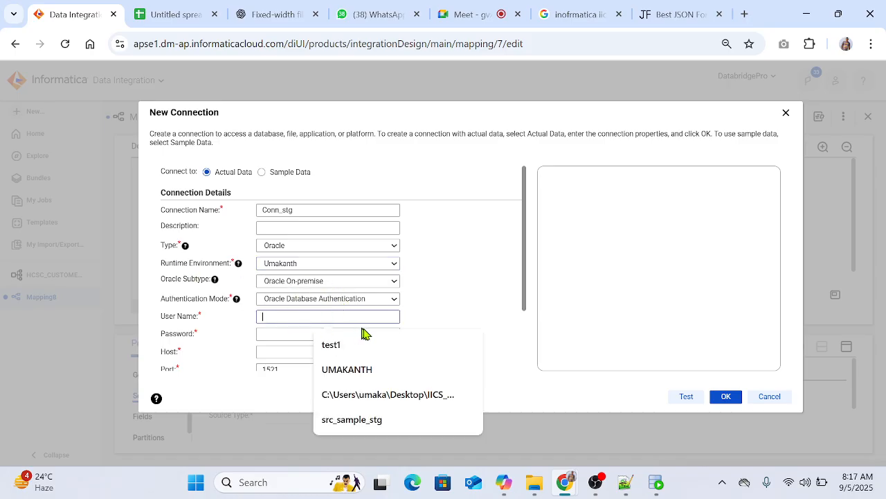
left_click(327, 415)
left_click(277, 333)
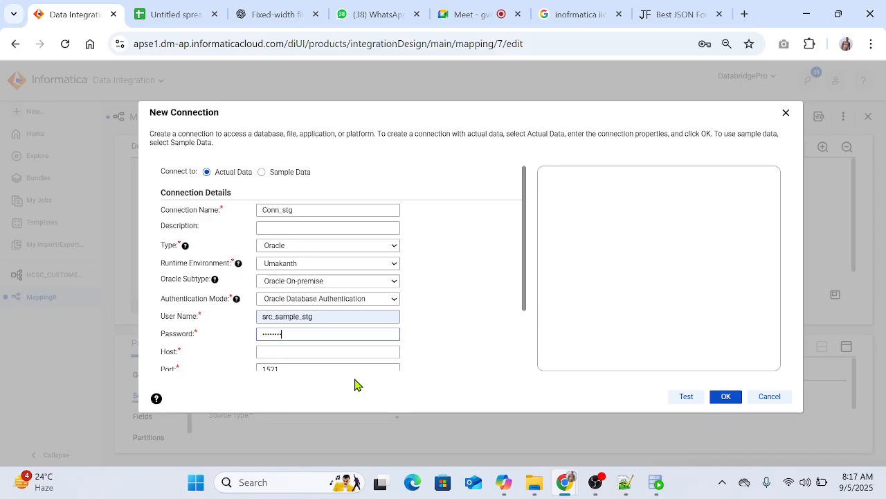
left_click(307, 351)
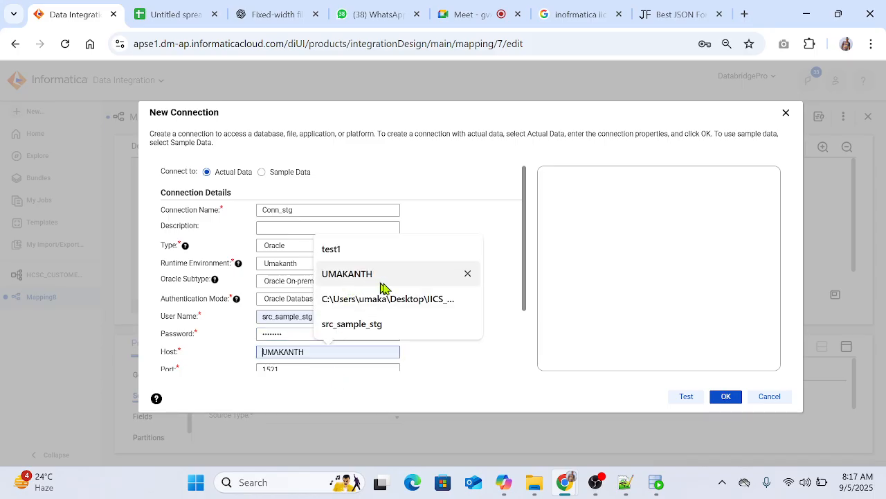
type("LocalHost")
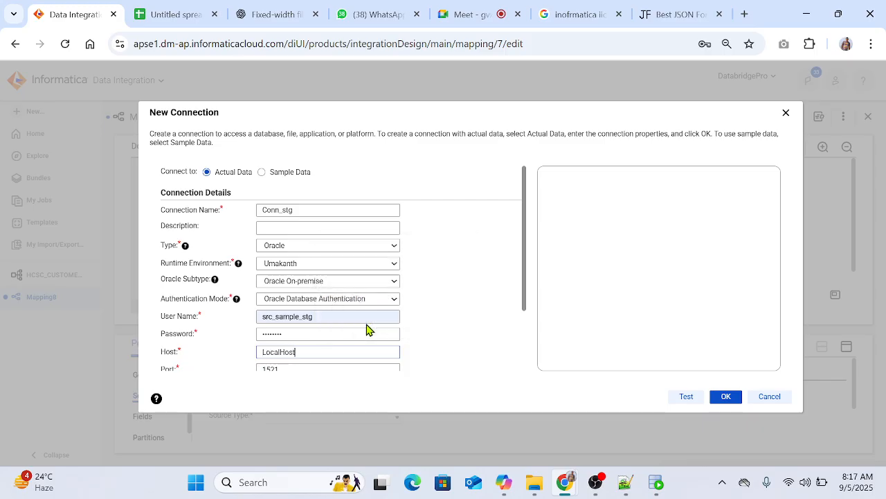
Step: Set the service name to XE, test and save the Conn_stg connection, and decline storing the password in the browser
scroll(346, 330, "down", 2)
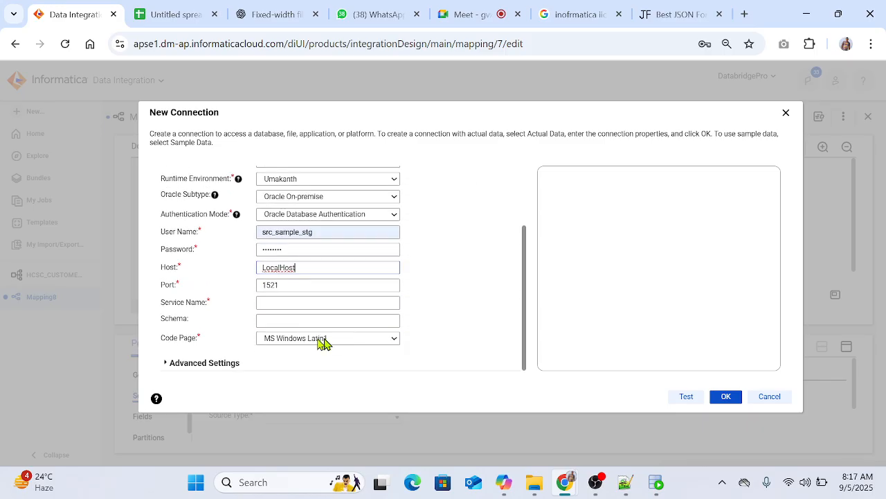
left_click(281, 303)
type("XE")
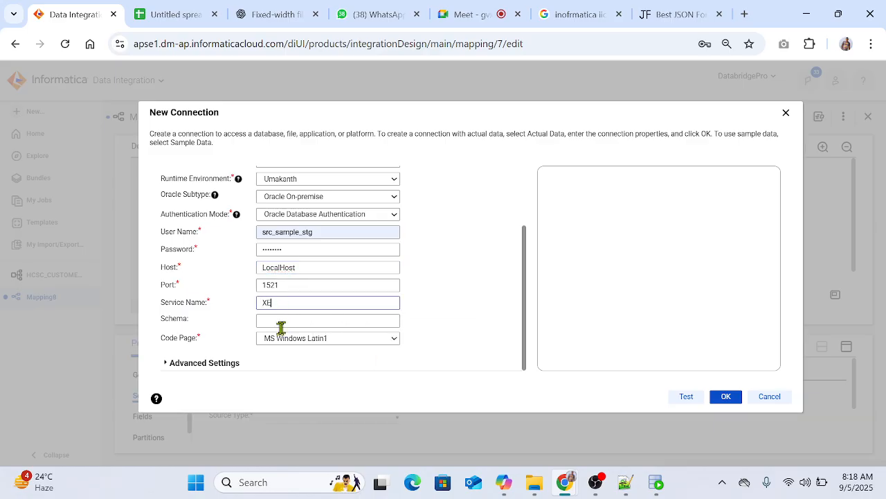
left_click(285, 339)
left_click(286, 339)
scroll(398, 256, "up", 3)
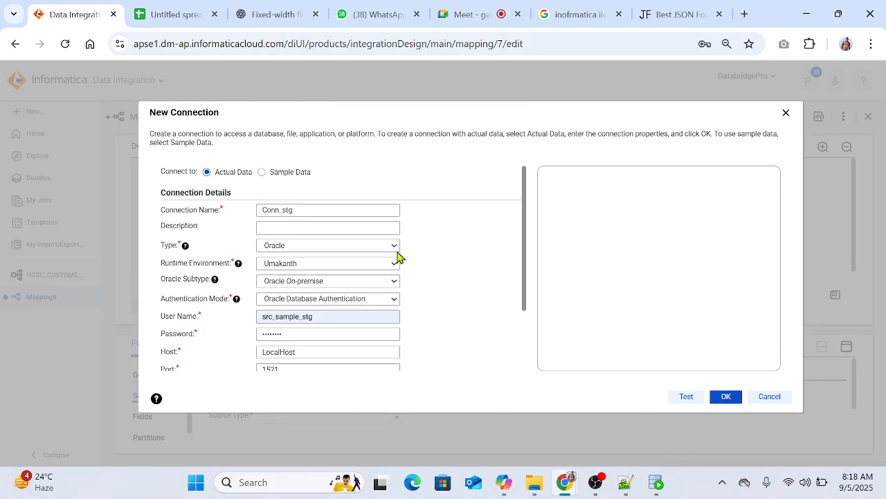
scroll(435, 280, "down", 3)
left_click(686, 396)
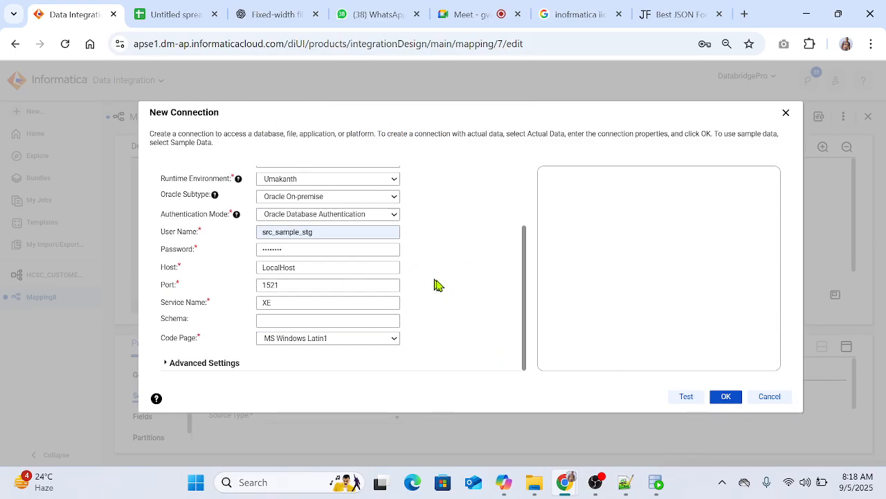
scroll(481, 305, "up", 3)
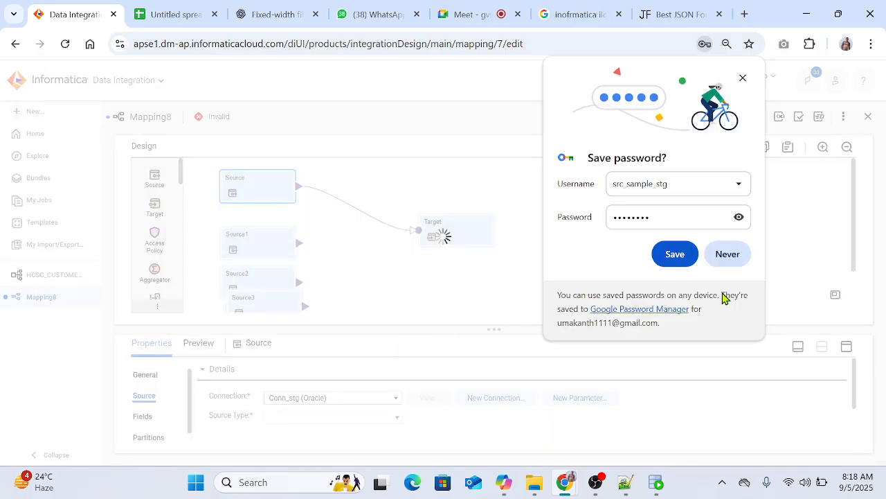
left_click(736, 257)
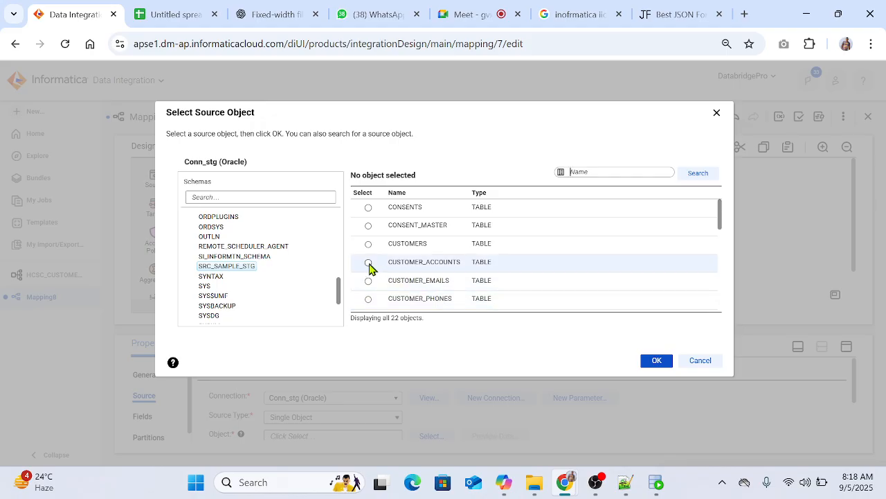
Step: Choose the CUSTOMER_ACCOUNTS table of SRC_SAMPLE_STG as the first Source's object and rename that Source src_customer_accounts
left_click(369, 263)
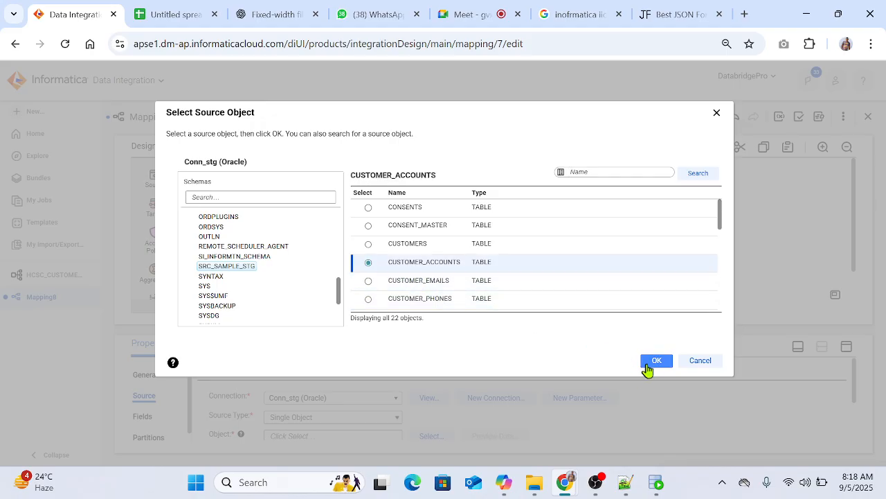
left_click(655, 361)
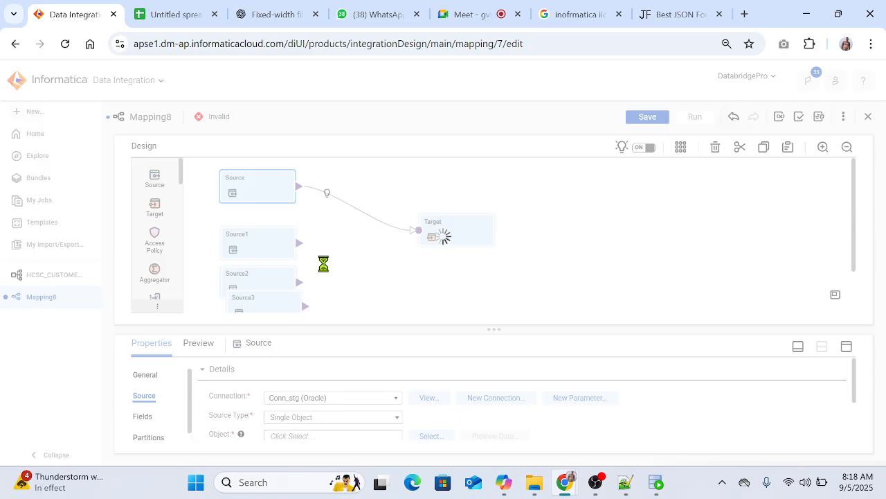
left_click(147, 375)
double_click(280, 372)
type("sr")
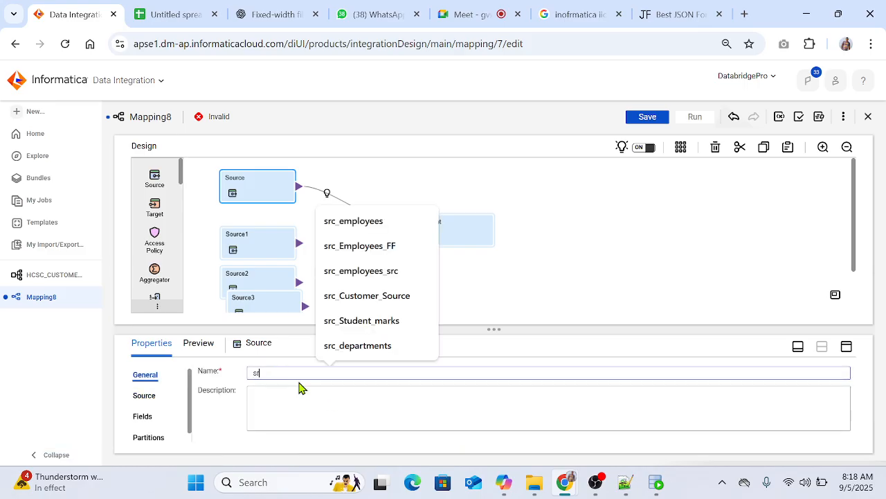
type("c_custo")
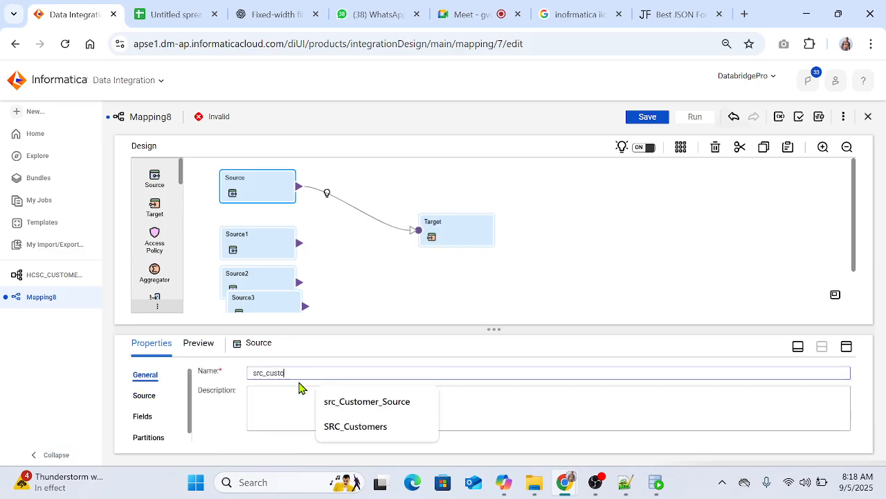
type("mer_accounts")
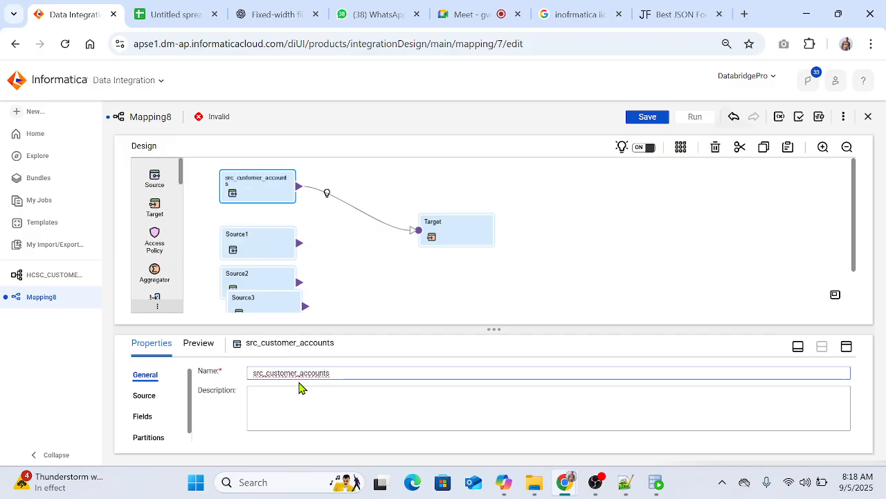
left_click(381, 297)
Step: Assign the Conn_stg connection to Source1 and choose the CUSTOMER_EMAILS table as its single source object
left_click(257, 249)
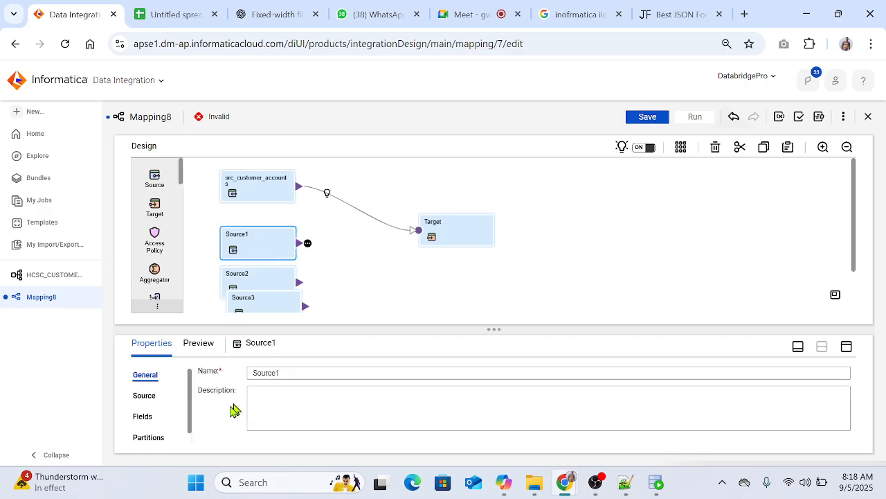
left_click(144, 397)
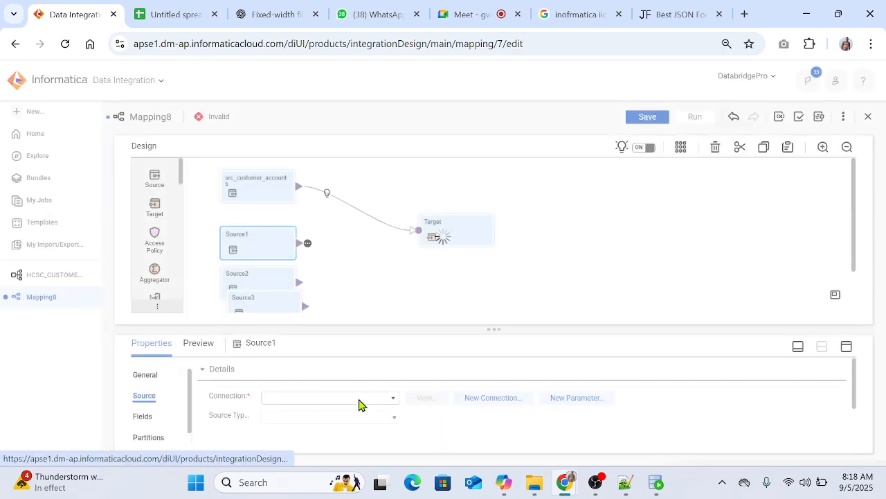
left_click(361, 401)
left_click(330, 386)
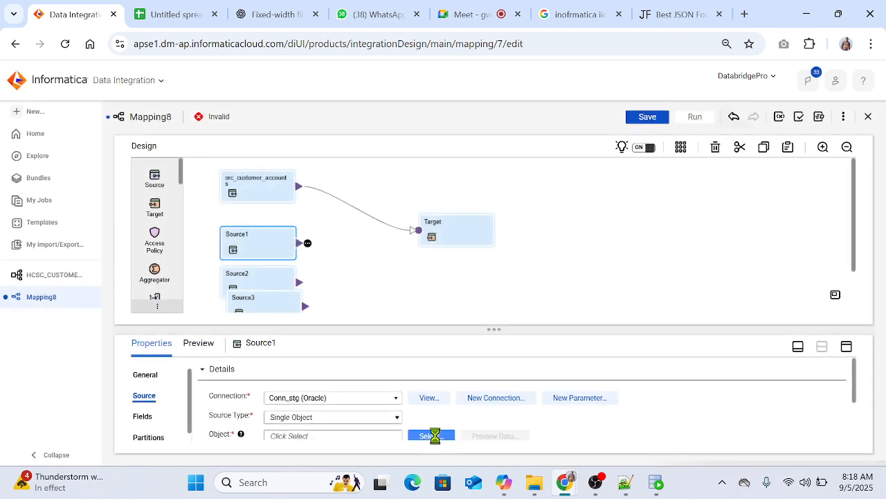
left_click(430, 434)
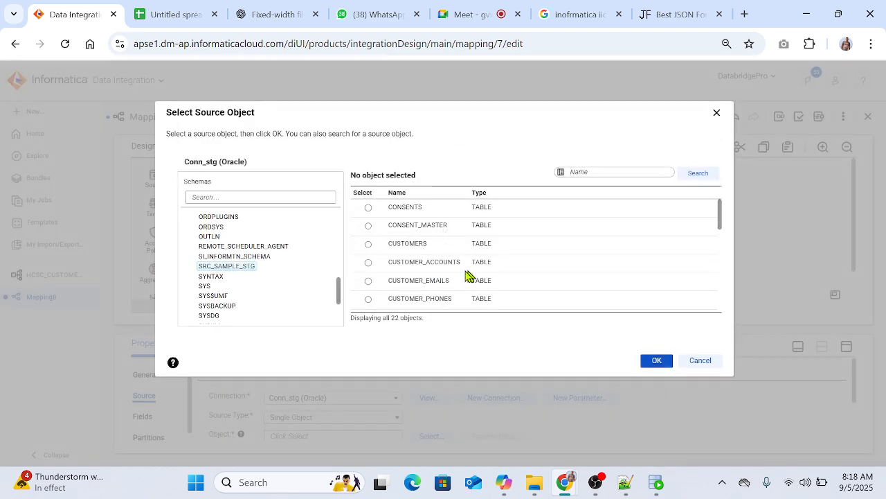
left_click(468, 280)
left_click(652, 361)
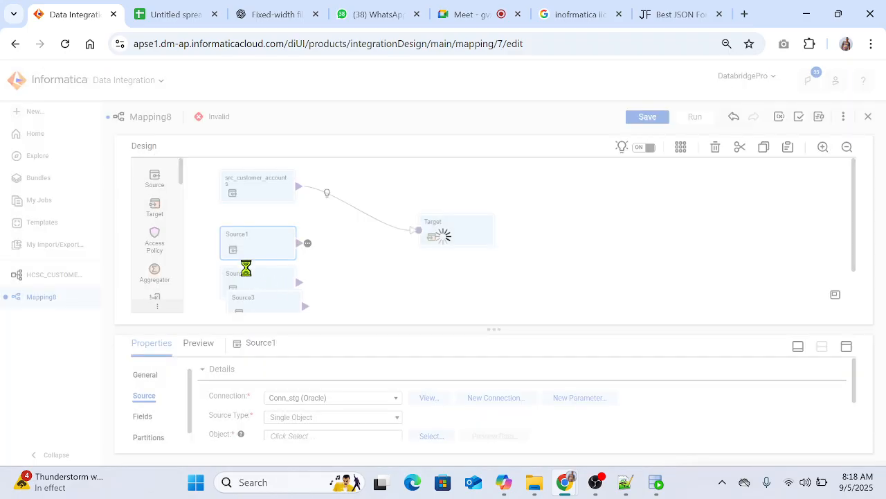
Step: Rename the Source1 transformation src_customer_emails and move on to Source2
left_click(144, 374)
left_click(322, 373)
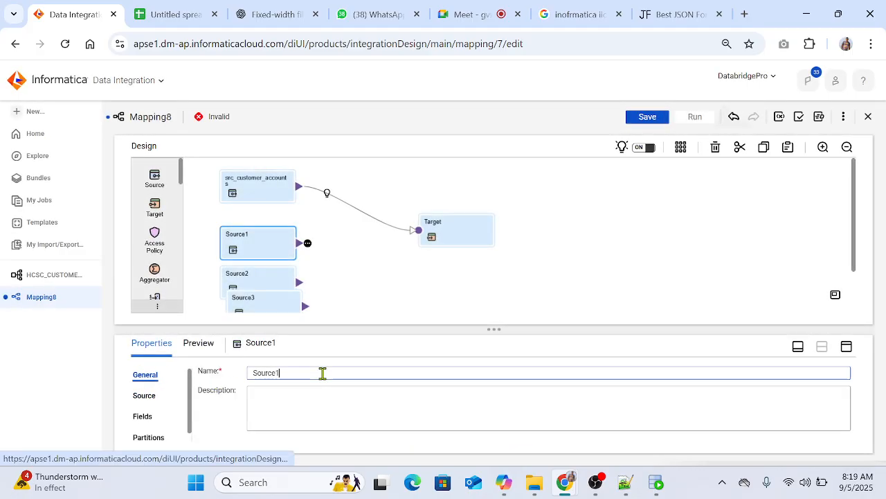
key("ctrl+a")
type("src_c")
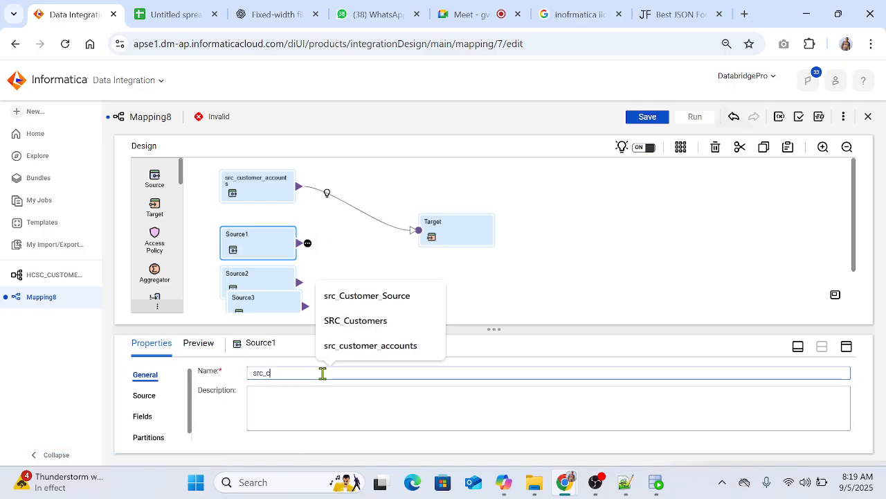
type("ustomer_emails")
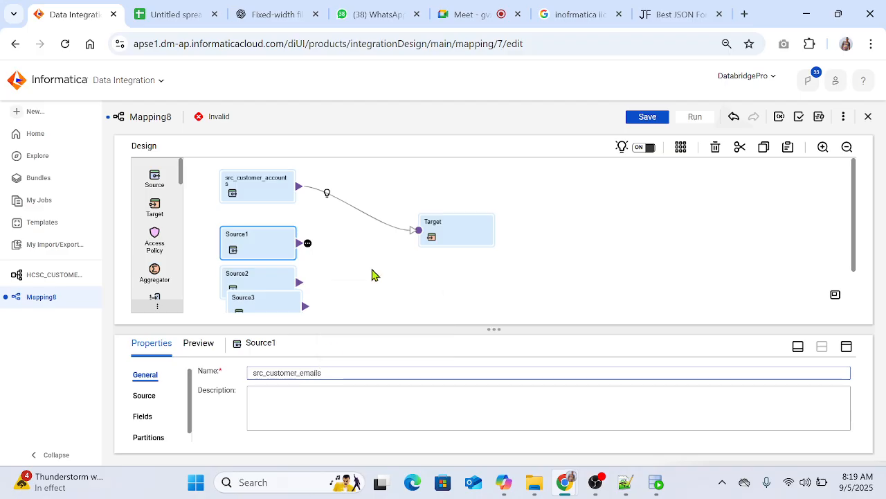
left_click(253, 280)
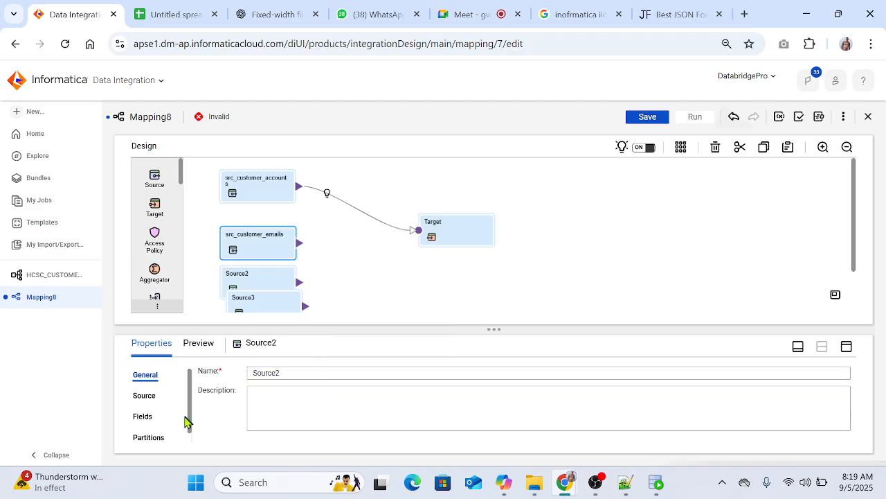
Step: Assign the Conn_stg connection to Source2 and choose the CUSTOMER_PHONES table as its single source object
left_click(144, 395)
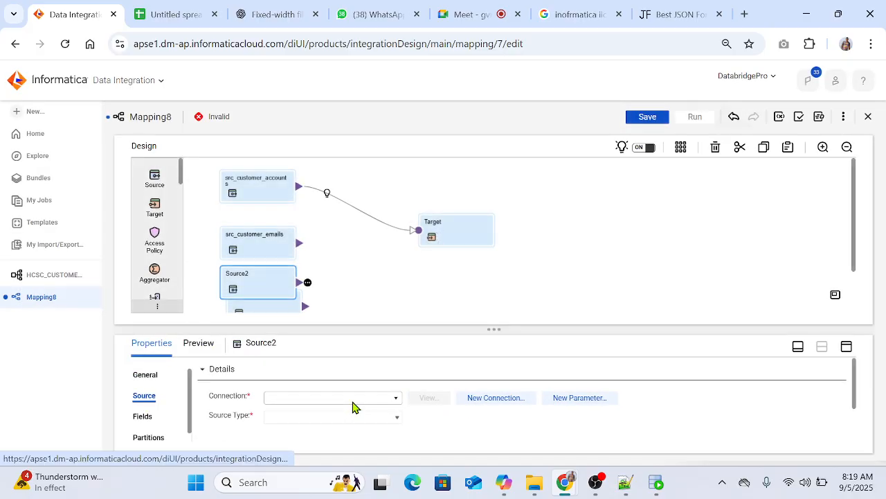
left_click(318, 398)
left_click(312, 387)
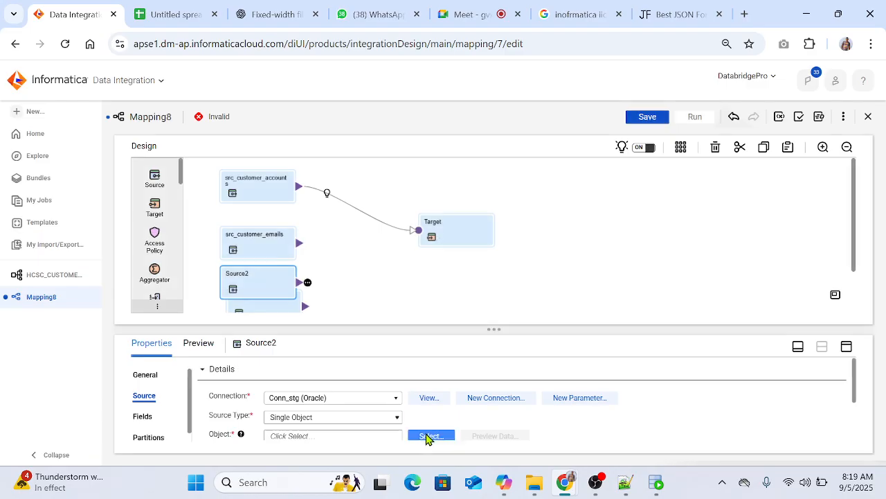
left_click(429, 436)
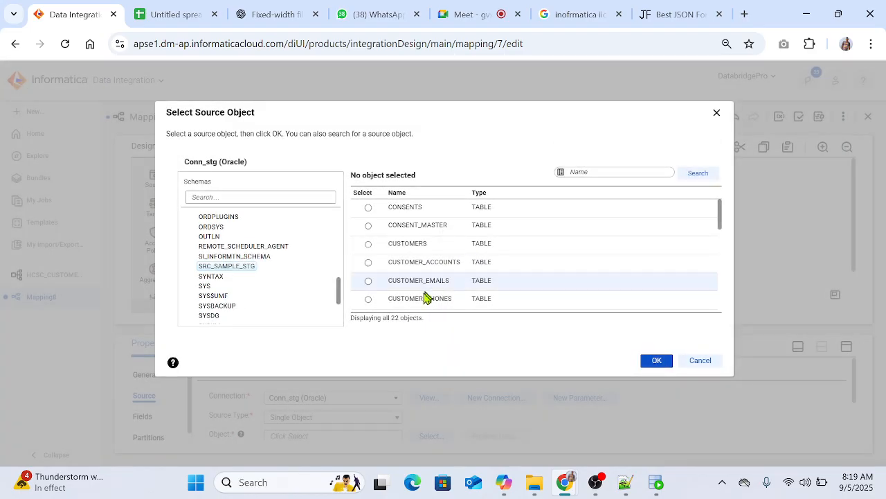
left_click(426, 298)
left_click(655, 362)
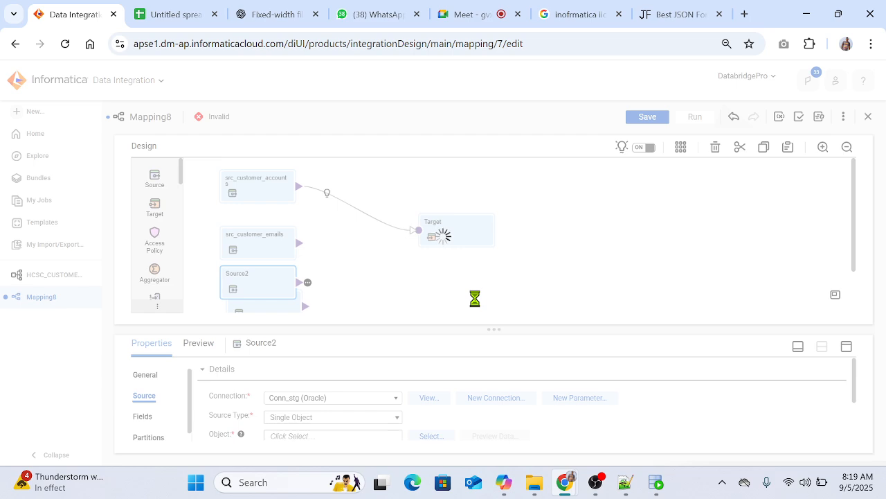
Step: Rename the Source2 transformation Src_customer_phone
left_click(149, 377)
left_click(295, 373)
double_click(297, 373)
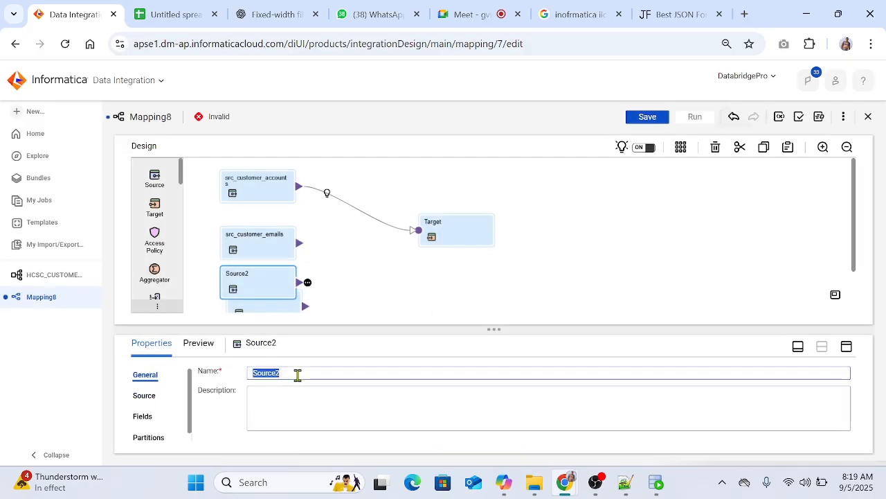
type("Src_cust")
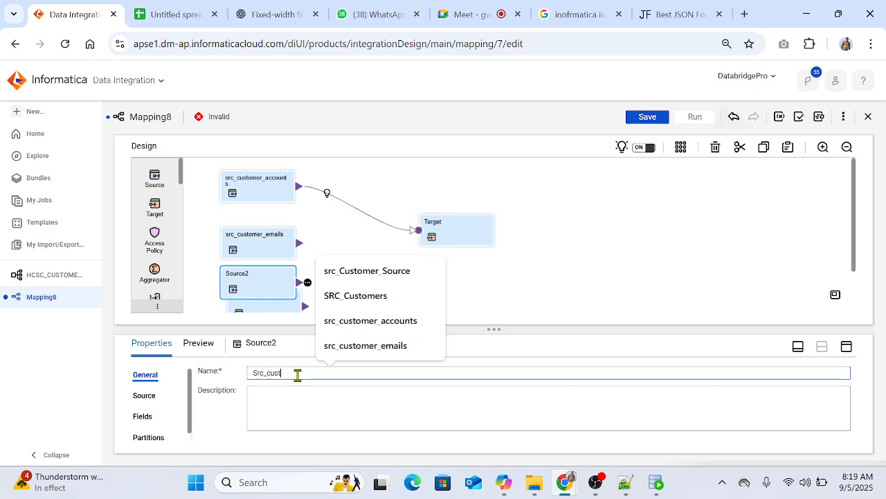
type("omer_phone")
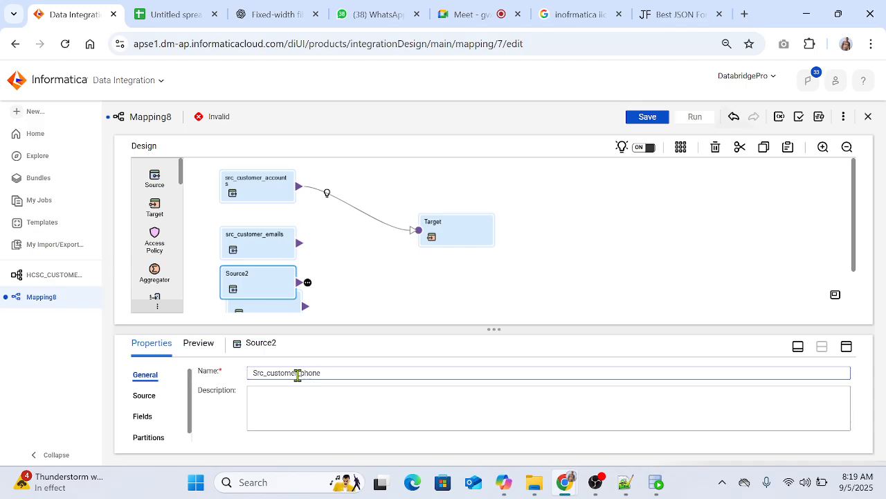
left_click(407, 277)
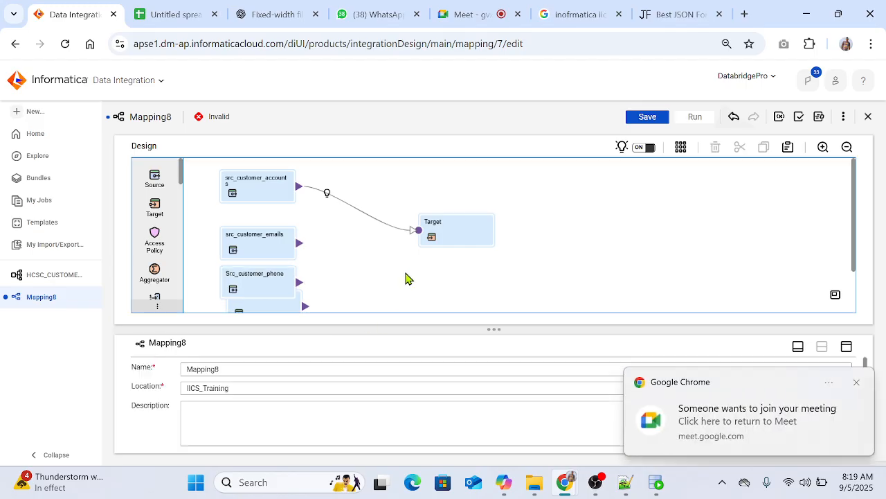
Step: Switch to Google Meet, admit the participant waiting to join the call, and return to the Informatica mapping
left_click(465, 14)
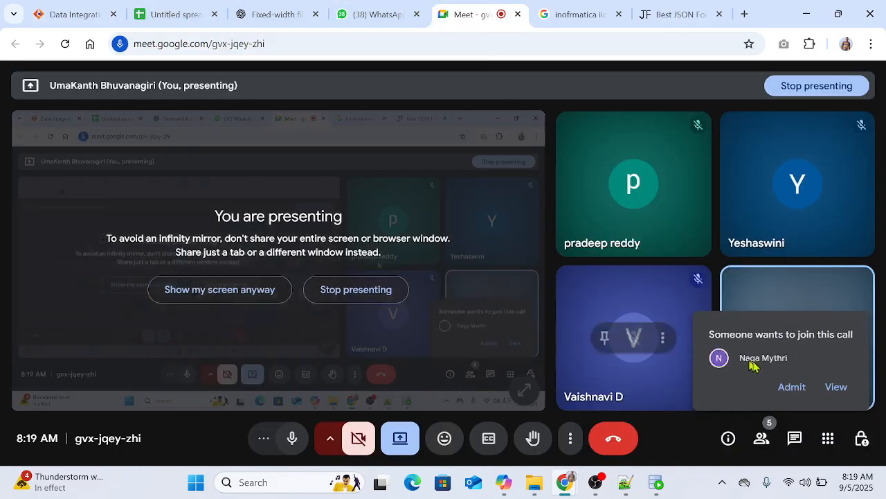
left_click(791, 387)
left_click(63, 14)
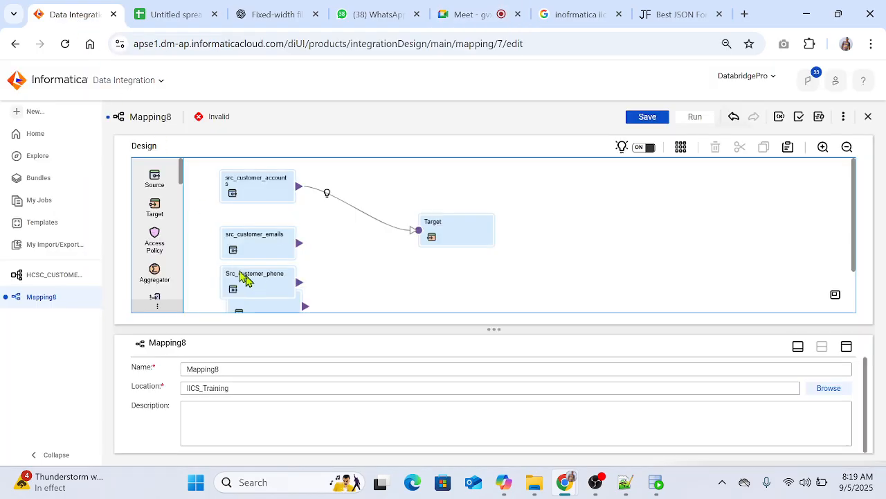
Step: Assign the Conn_stg connection to the Source3 transformation
scroll(352, 265, "down", 1)
left_click(273, 258)
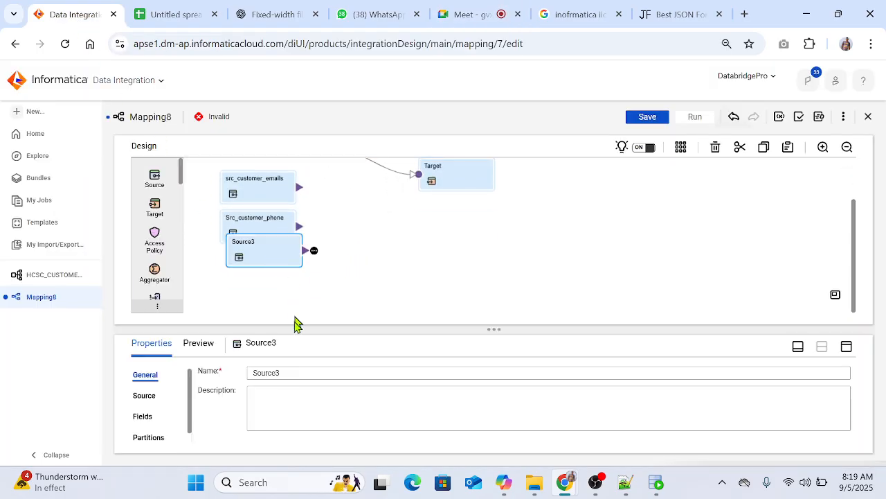
left_click(151, 404)
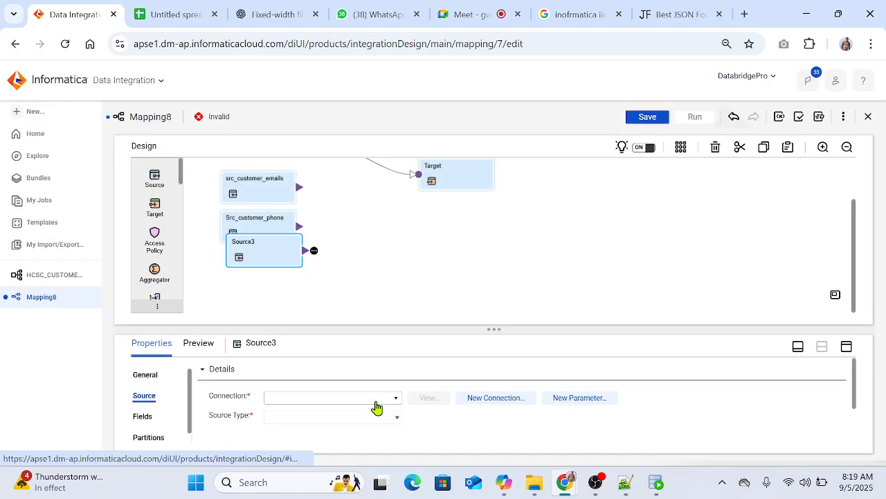
left_click(343, 401)
left_click(305, 384)
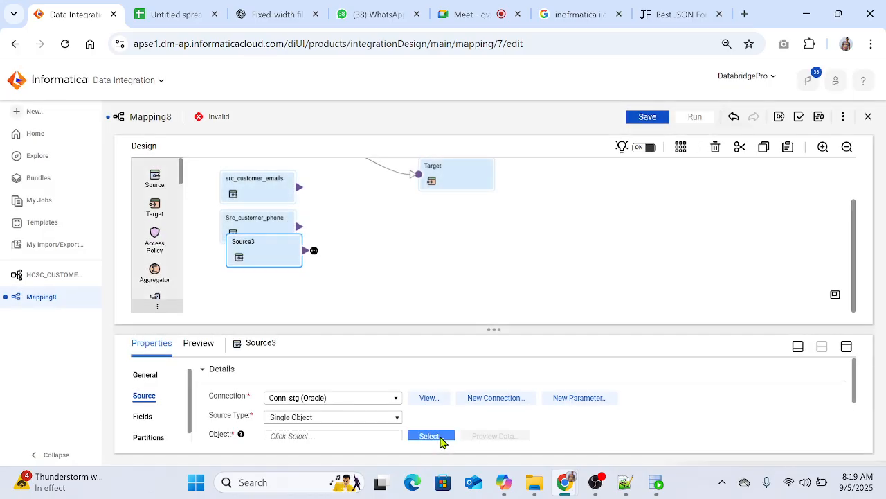
Step: Look through the SRC_SAMPLE_STG tables and choose CUSTOMER_ACCOUNTS as the object of Source3
left_click(438, 435)
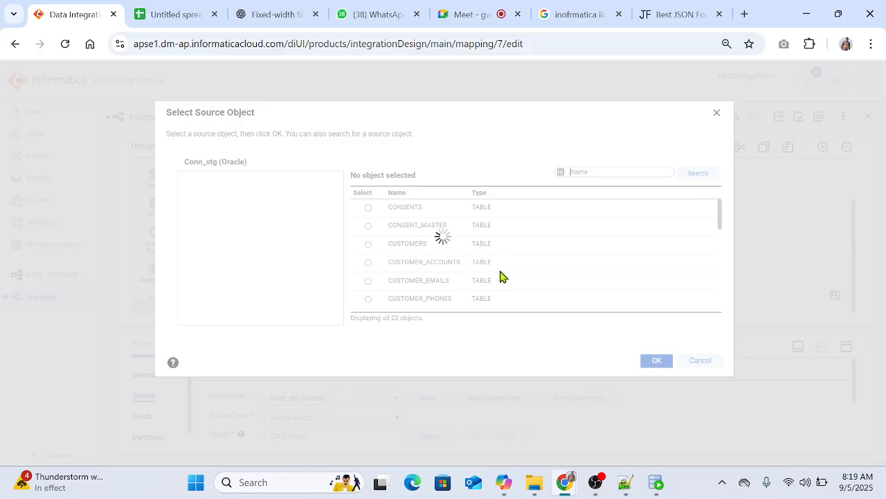
scroll(482, 275, "down", 1)
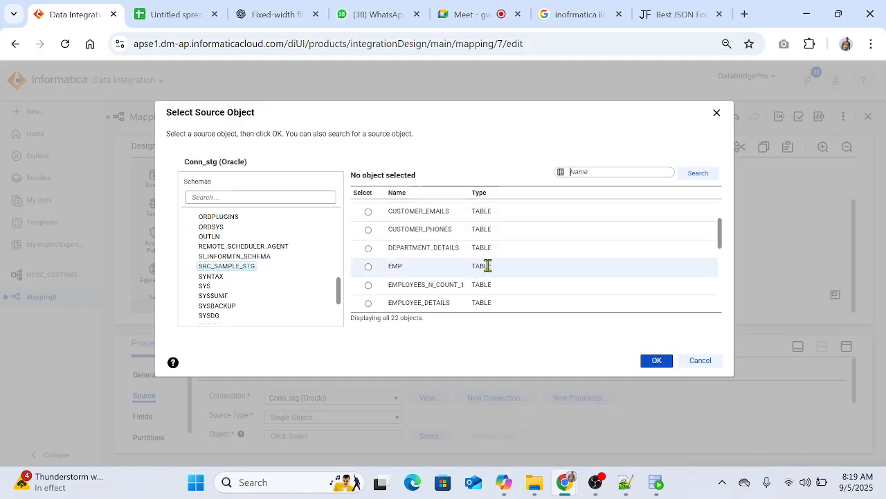
scroll(488, 265, "up", 1)
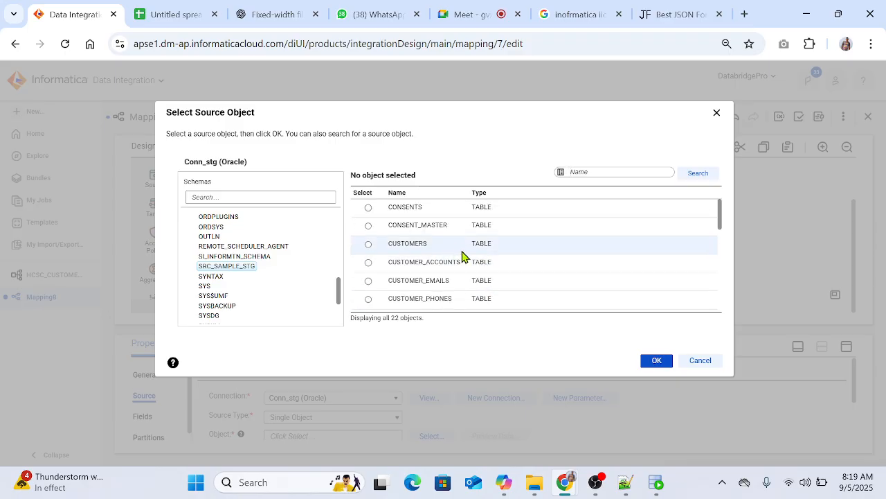
scroll(463, 256, "down", 3)
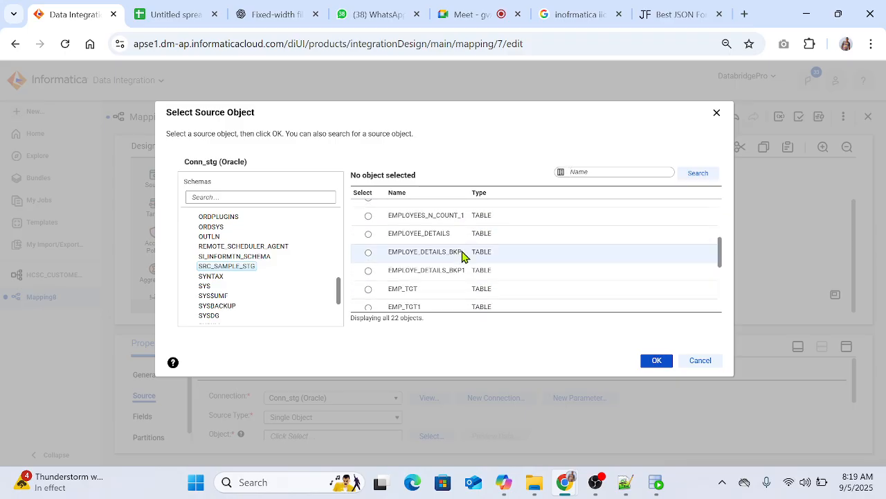
scroll(463, 257, "down", 4)
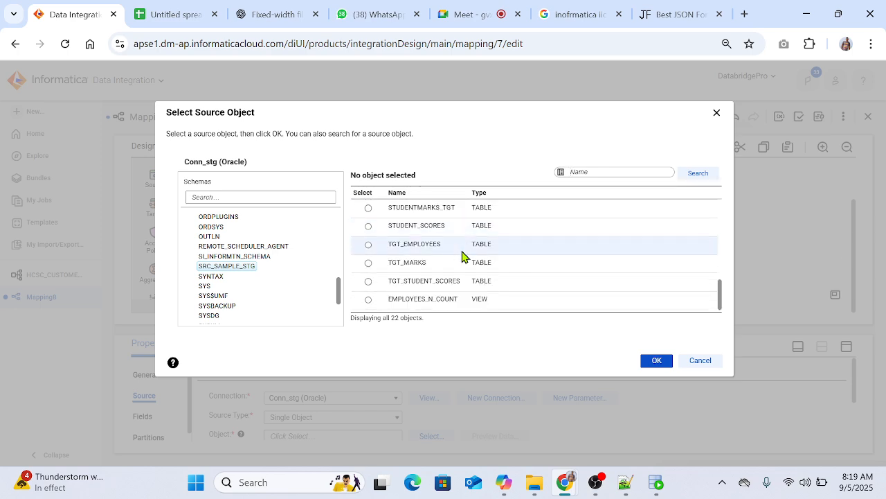
scroll(463, 256, "up", 8)
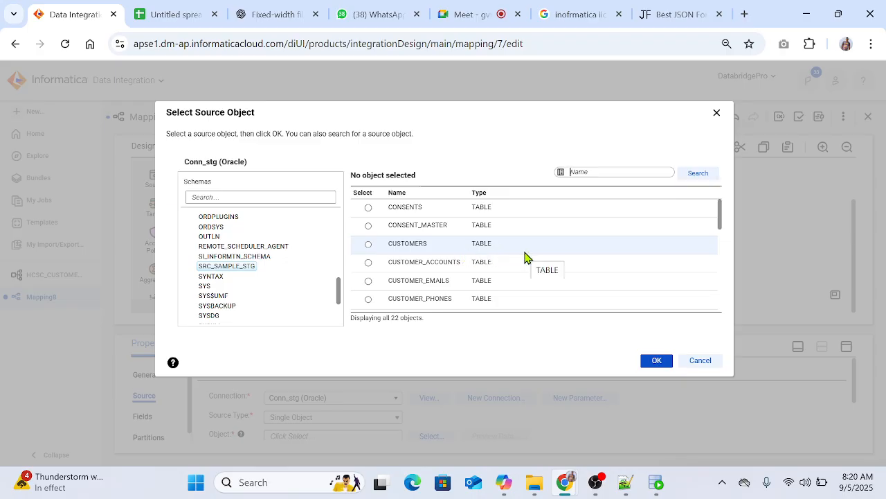
left_click(442, 269)
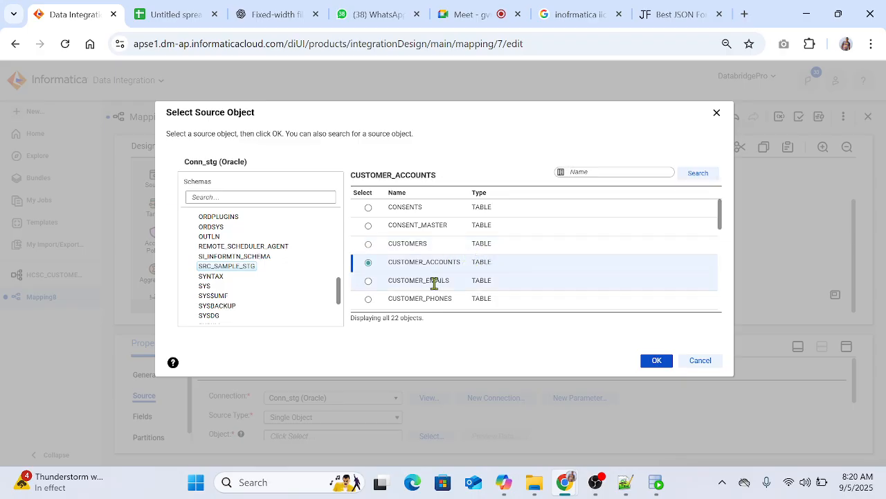
left_click(654, 362)
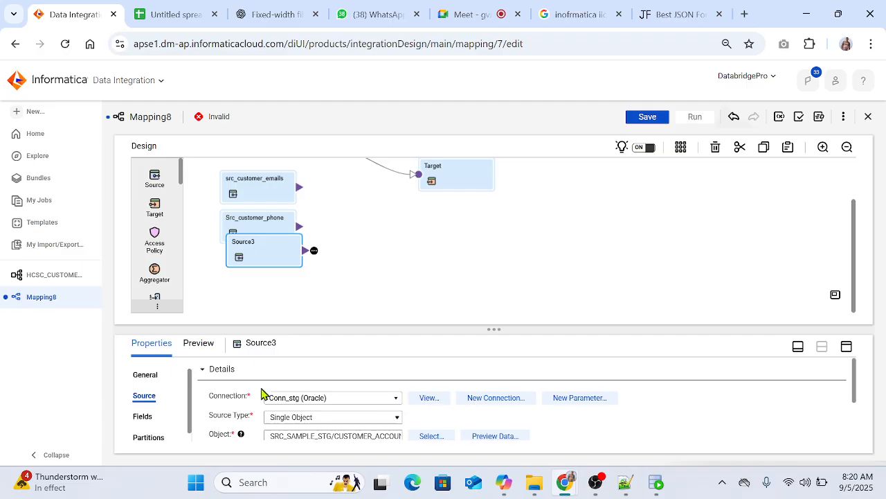
Step: Change the object of Source3 to the CUSTOMERS table and accept the source change
left_click(432, 435)
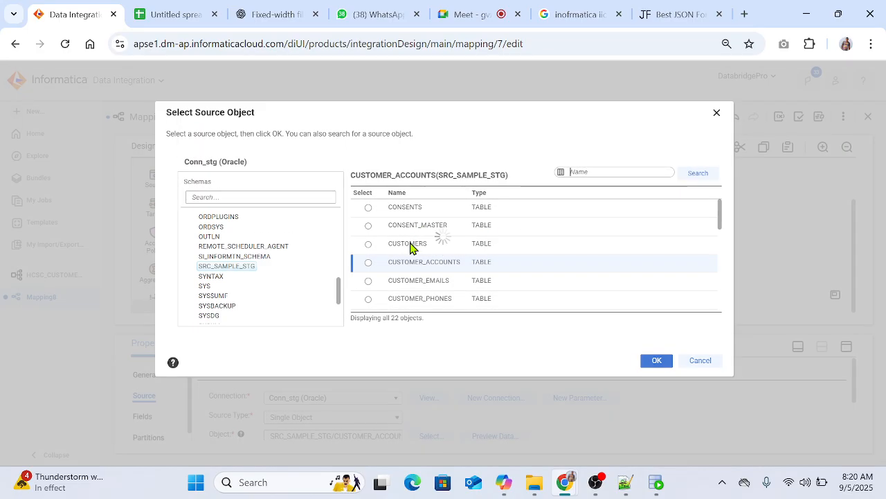
left_click(410, 247)
left_click(655, 361)
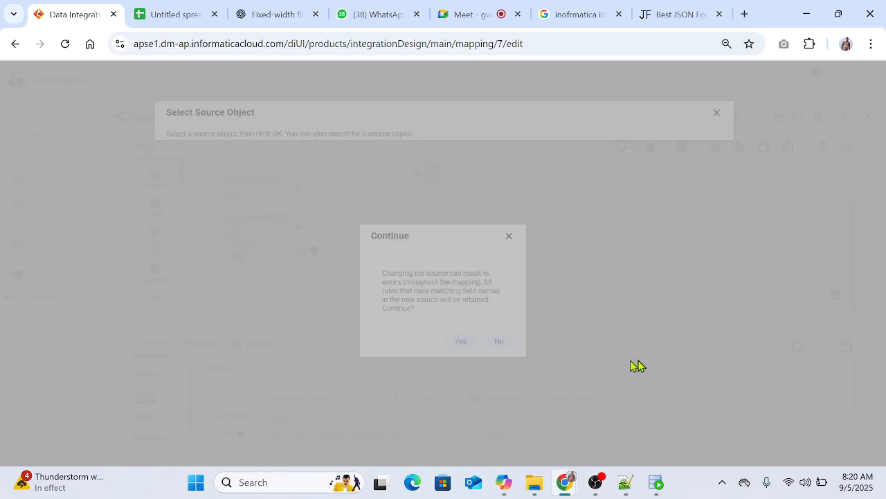
left_click(458, 341)
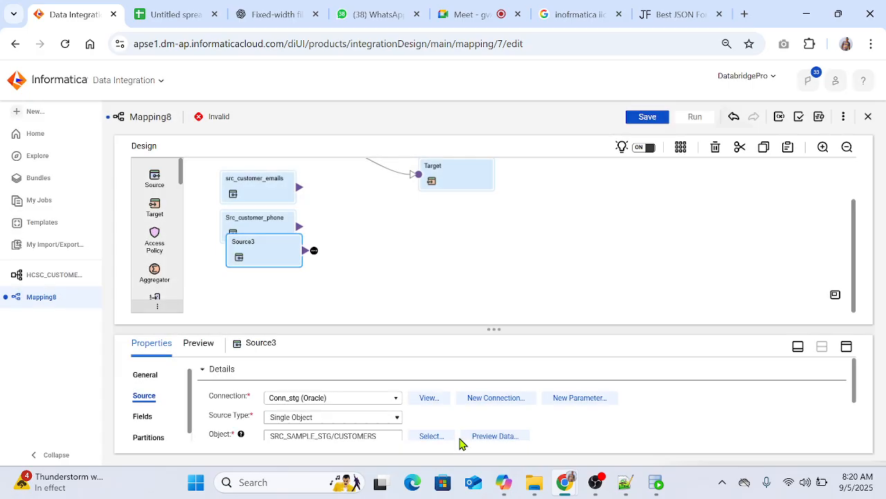
Step: Rename the Source3 transformation src_customers
left_click(144, 375)
left_click(303, 374)
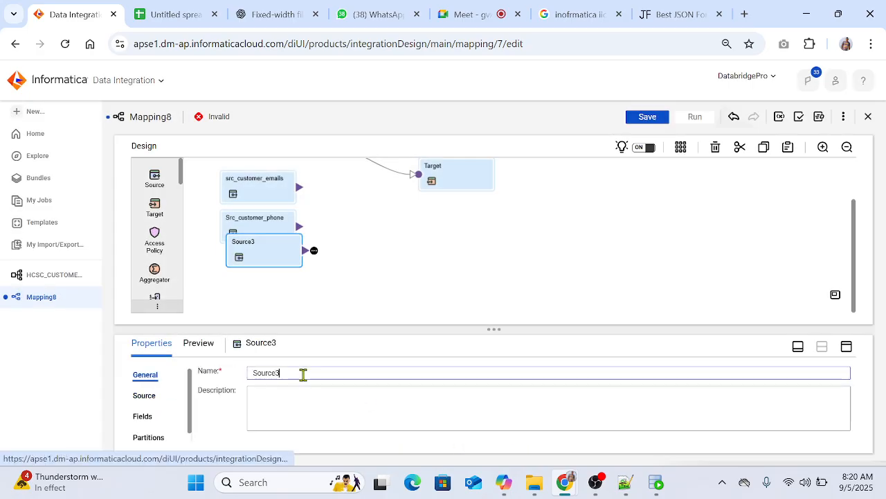
double_click(303, 374)
type("src")
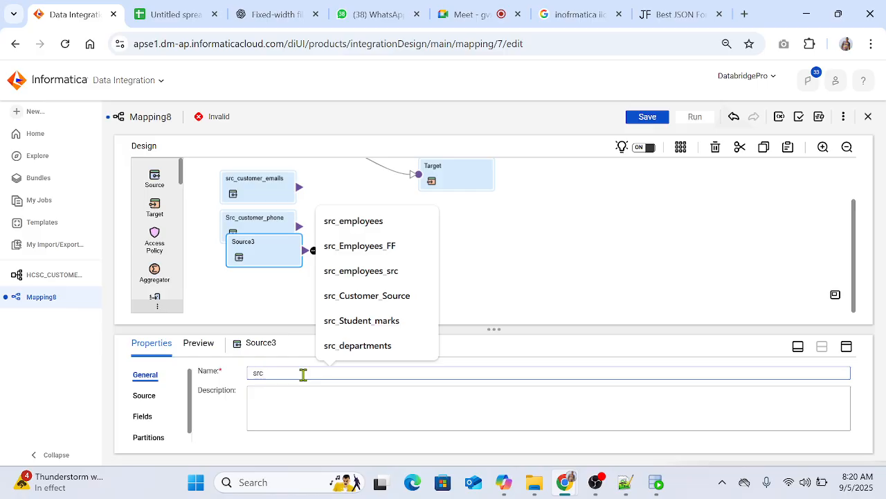
type("_customer")
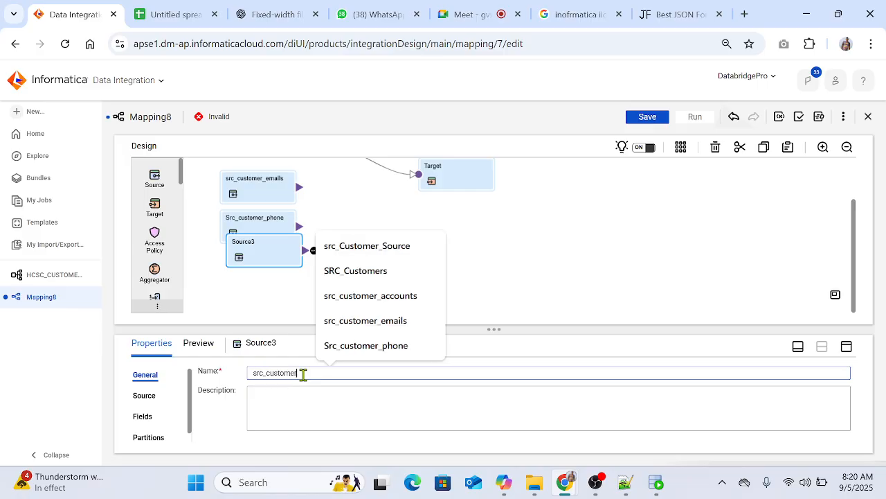
type("s")
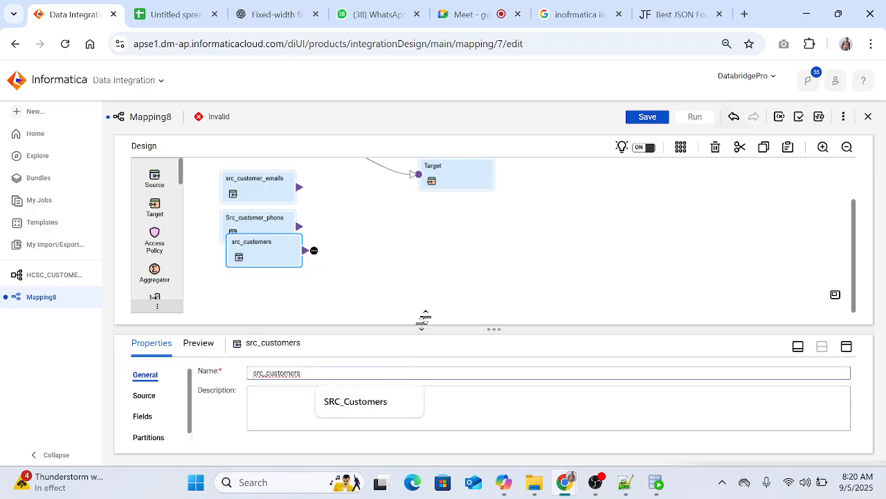
left_click(430, 309)
Step: Rearrange the canvas into one column of sources, ordered src_customers, src_customer_emails, Src_customer_phone and src_customer_accounts, with Target well apart from them
scroll(567, 271, "up", 1)
scroll(568, 277, "up", 1)
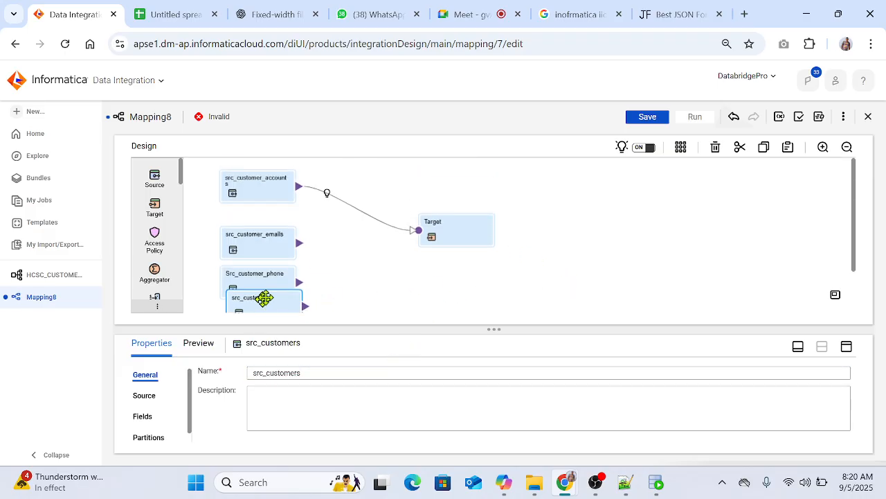
left_click_drag(263, 297, 380, 179)
left_click_drag(267, 198, 340, 245)
left_click_drag(464, 239, 636, 233)
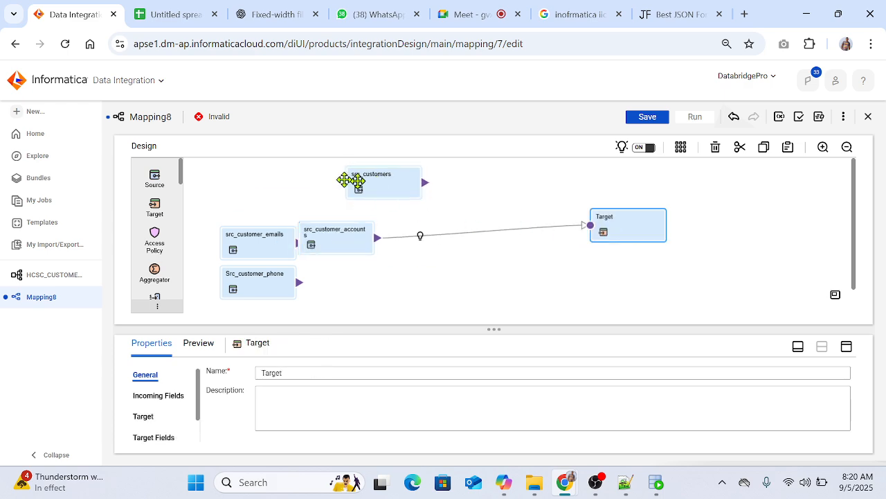
left_click_drag(367, 178, 243, 173)
left_click_drag(322, 237, 360, 291)
left_click_drag(261, 248, 264, 228)
left_click_drag(263, 278, 265, 261)
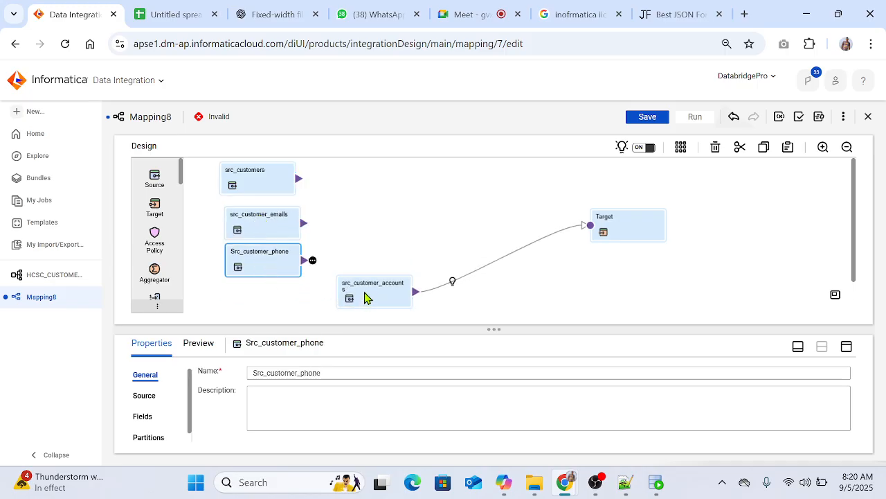
left_click_drag(366, 296, 256, 300)
Step: Delete the link between src_customer_accounts and Target, and select all four source transformations together
left_click(499, 250)
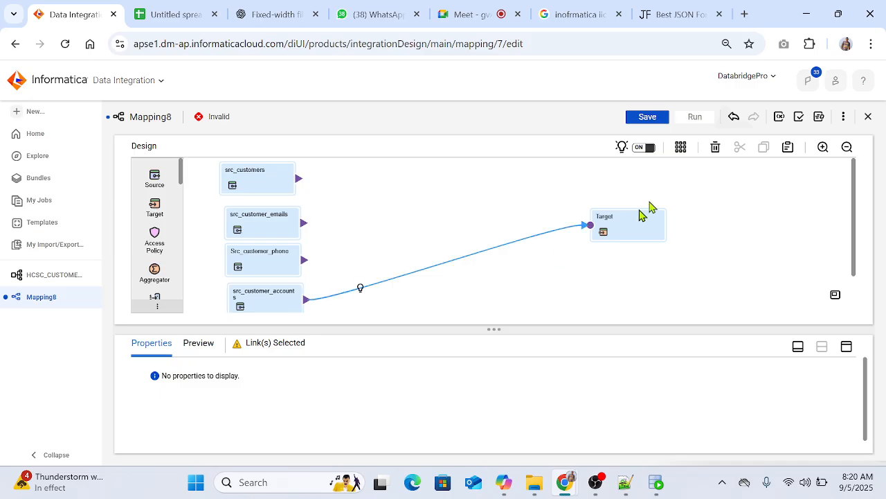
left_click(716, 148)
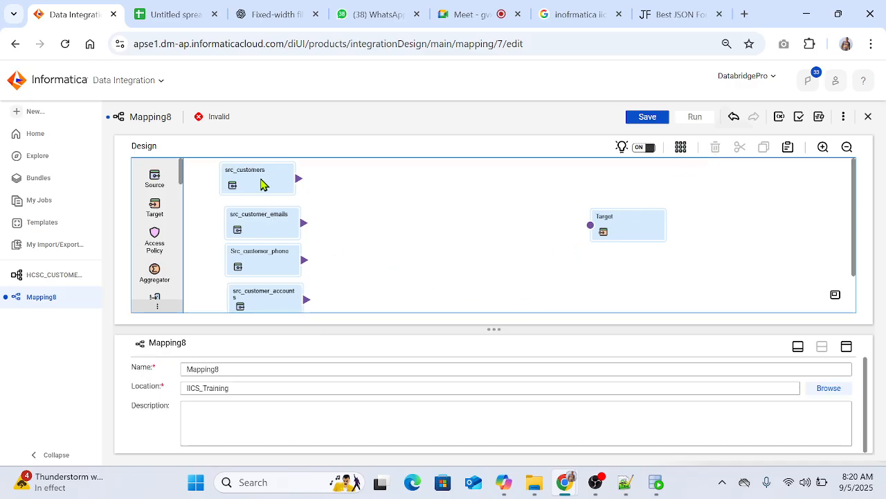
left_click_drag(334, 169, 255, 325)
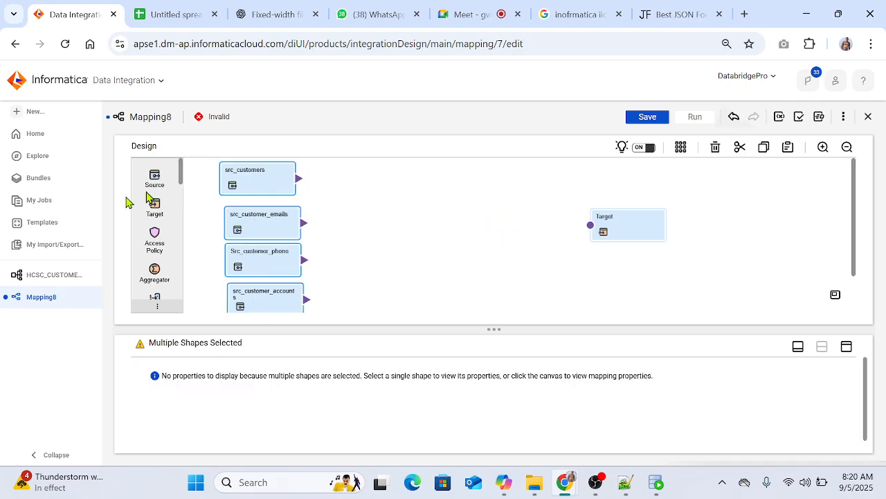
mouse_move(249, 230)
left_mouse_down()
mouse_move(239, 221)
mouse_move(247, 236)
left_mouse_up()
left_click_drag(256, 190, 267, 192)
Step: Switch to Oracle SQL Developer and clear the existing queries from the Staging worksheet
left_click(656, 482)
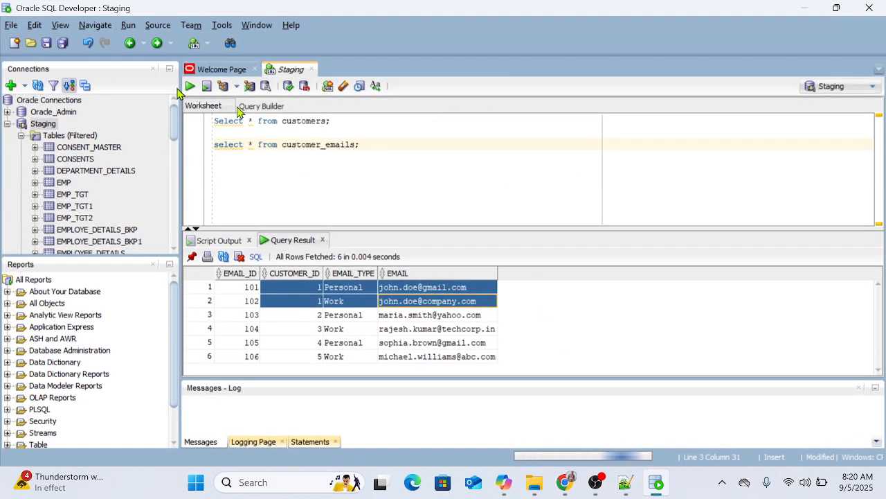
left_click_drag(395, 174, 99, 111)
key("Delete")
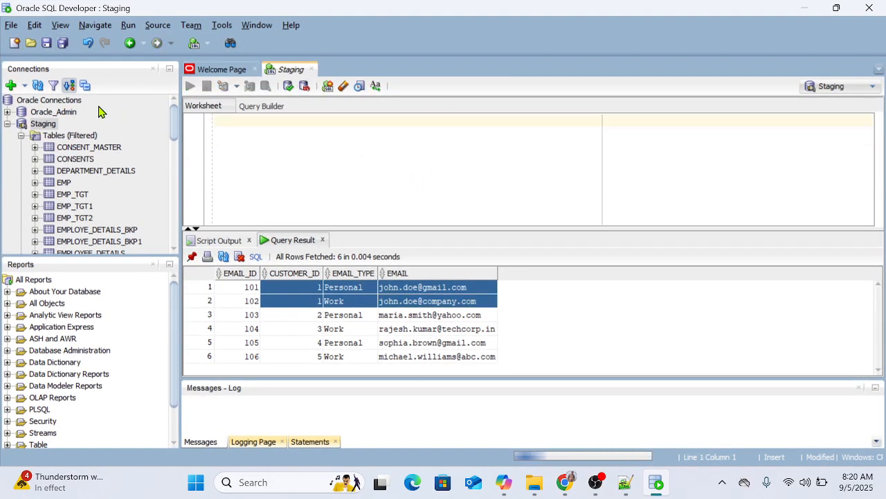
Step: Begin a statement in the worksheet with the line "Create table Json_date_customers ("
type("Cr")
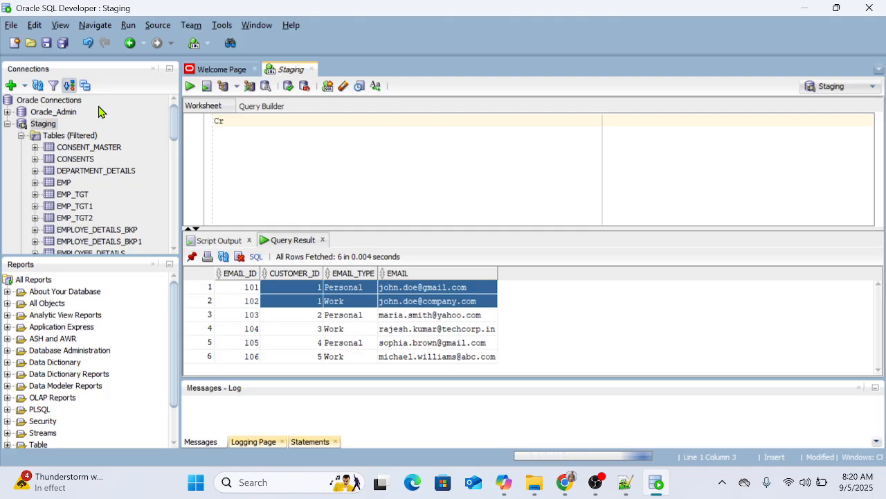
type("eate table")
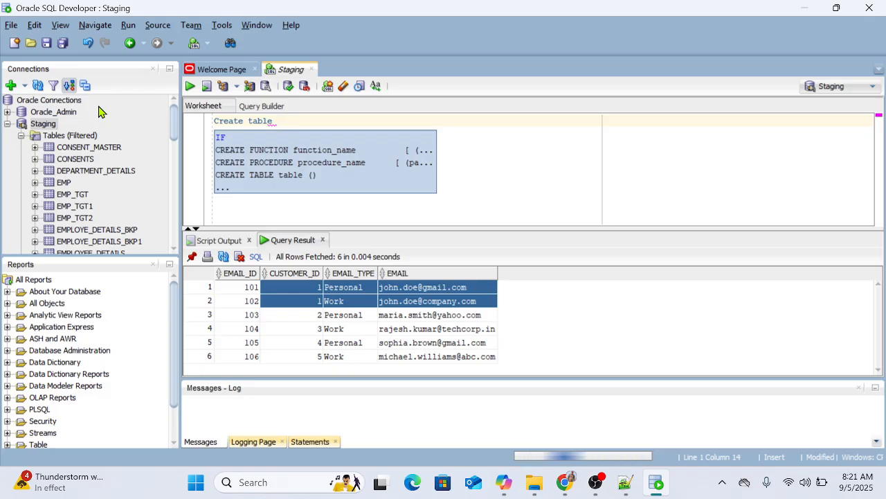
key("Escape")
type("Json_")
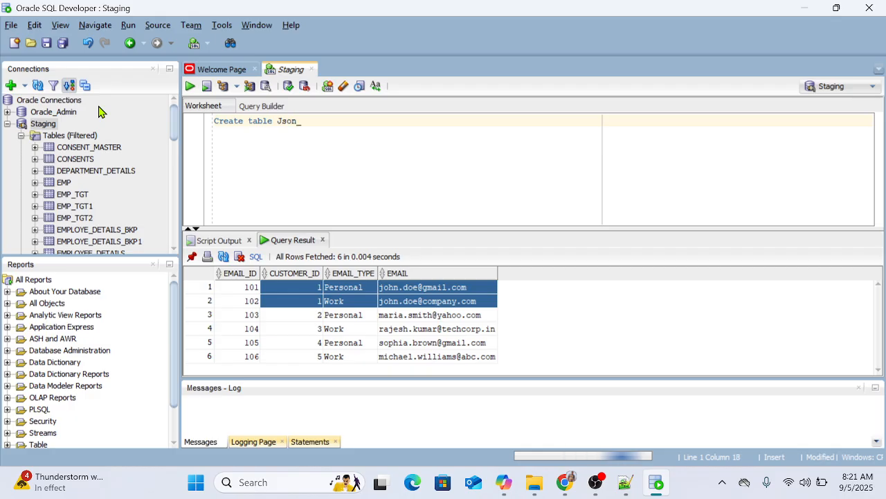
type("date_")
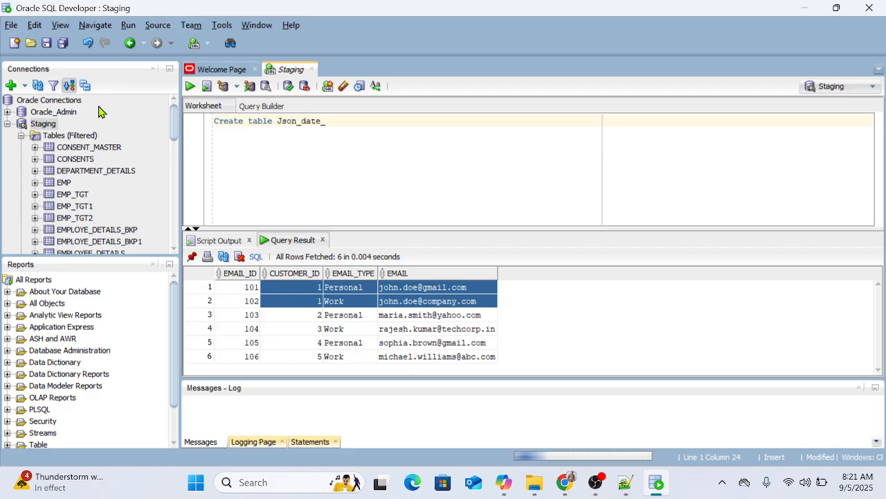
type("customers")
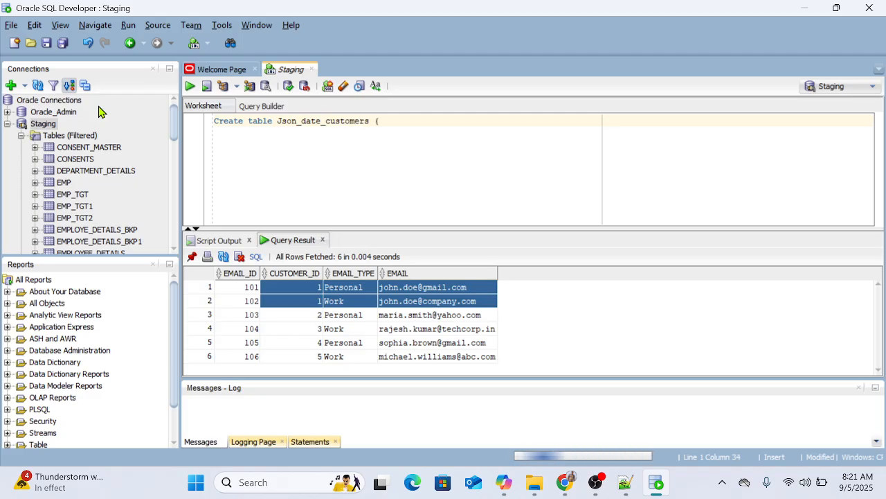
type(" (")
key("Return")
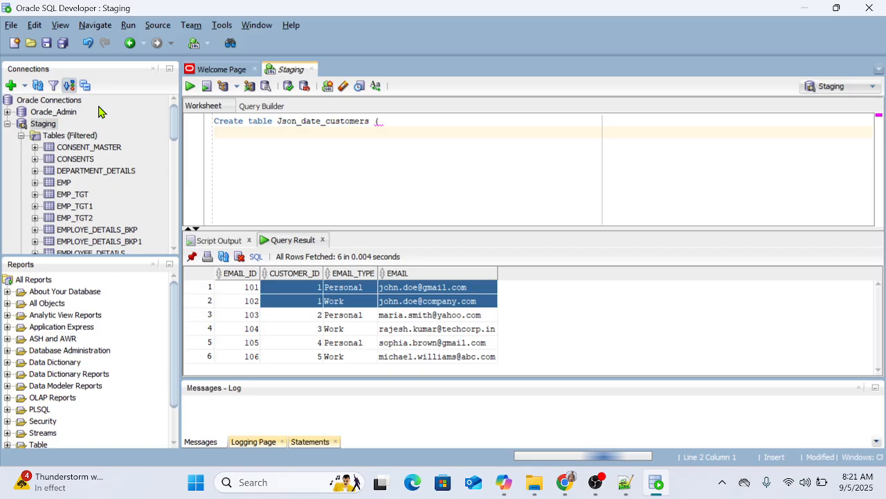
Step: Add a column Data of type Varchar2(5000), close the create table statement with ");" and run it
type("Data")
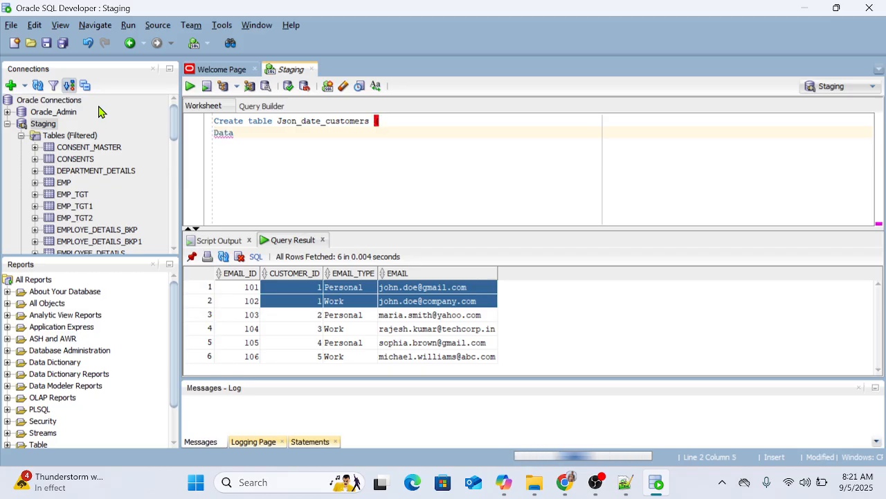
type(" Varc")
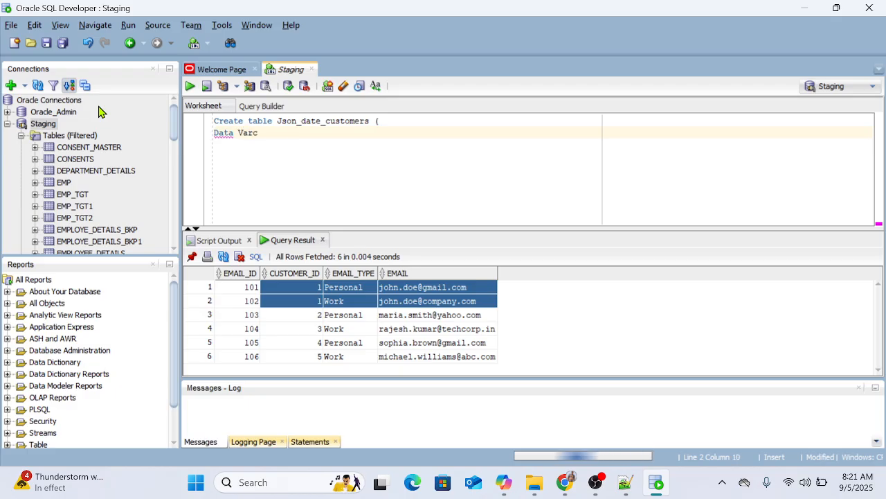
type("har2(")
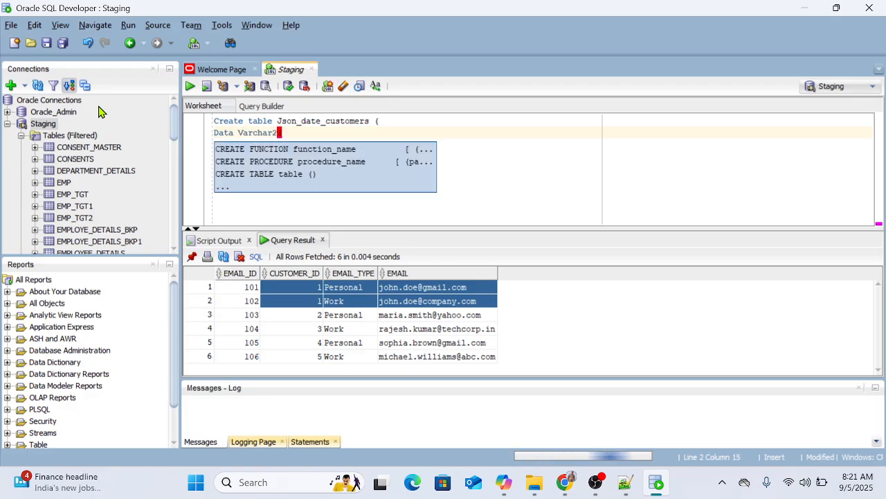
type("5000")
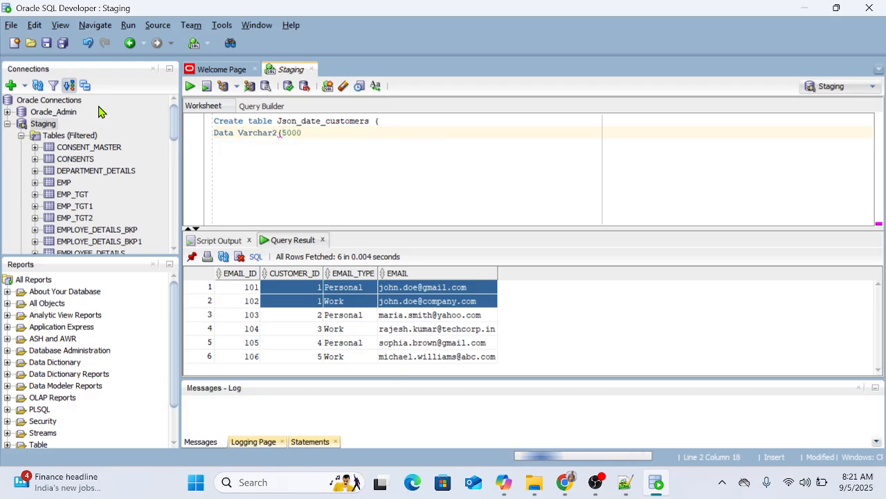
type(")")
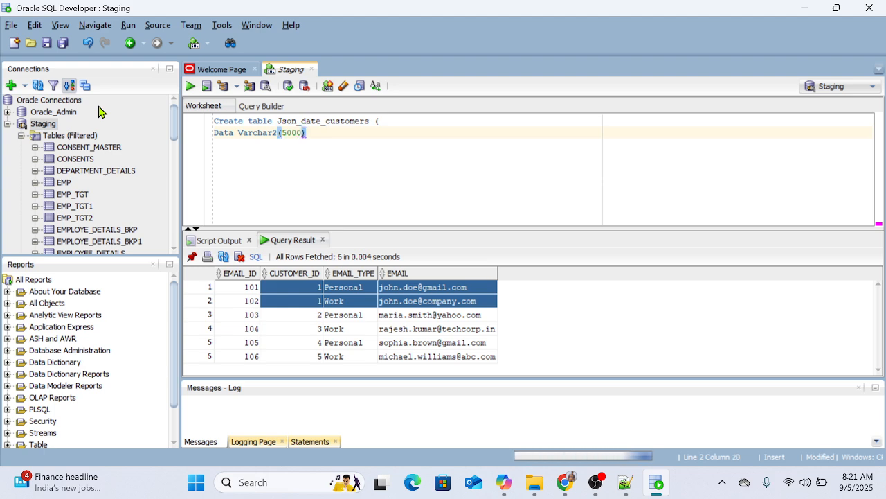
key("Return")
key("End")
type(";")
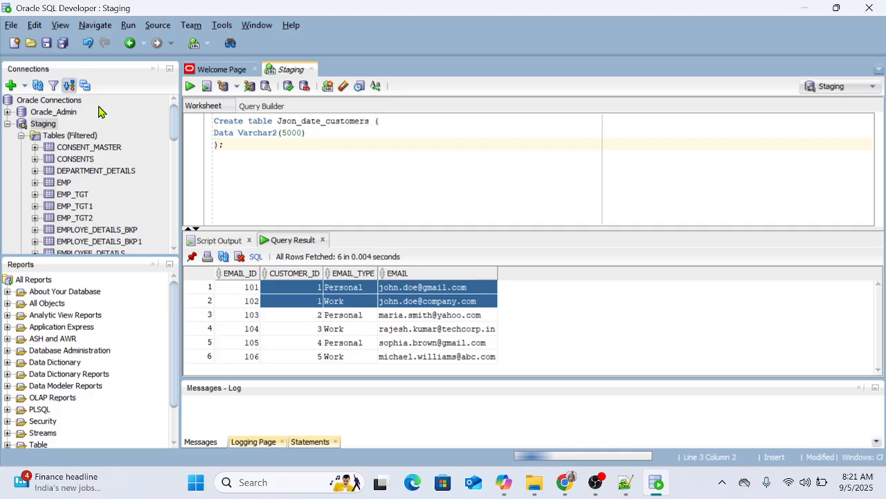
key("ctrl+Return")
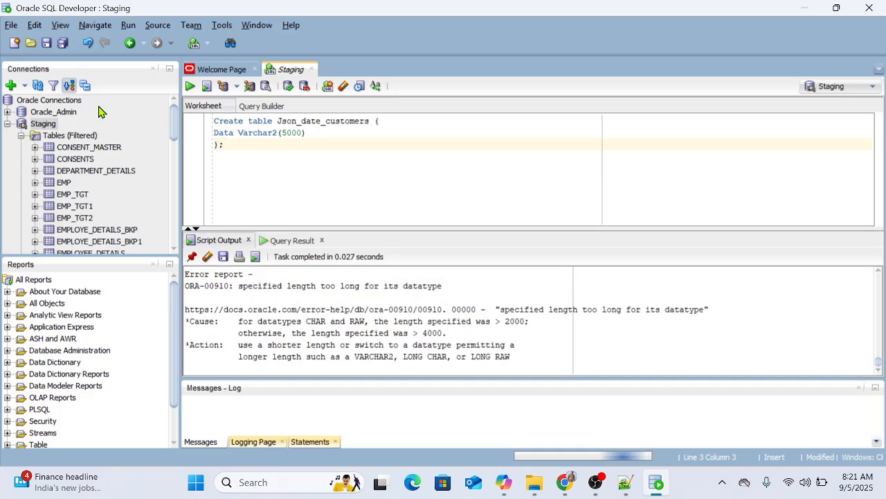
Step: Rename the column Data_Json in the create table statement and run the statement again
left_click(317, 134)
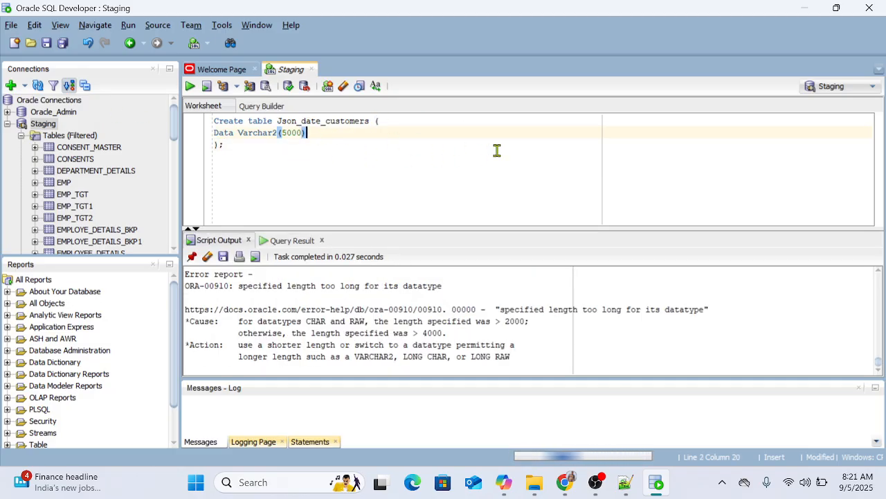
left_click(380, 178)
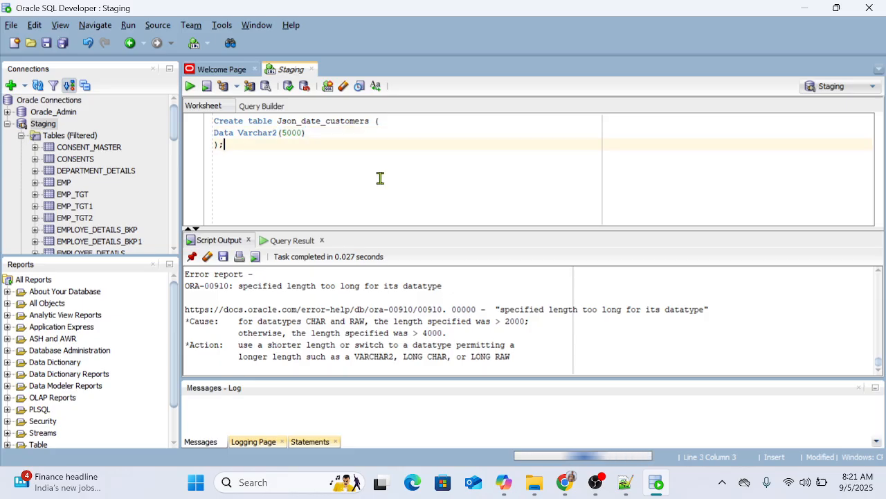
left_click(237, 133)
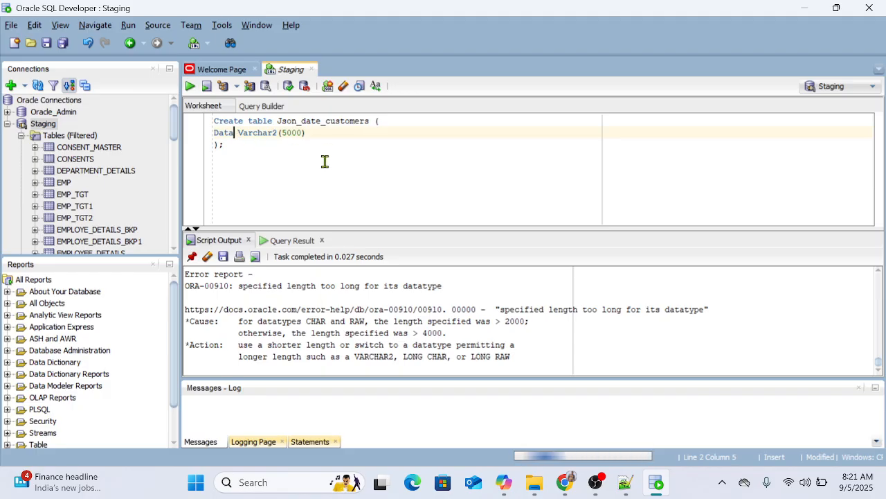
type("_Json")
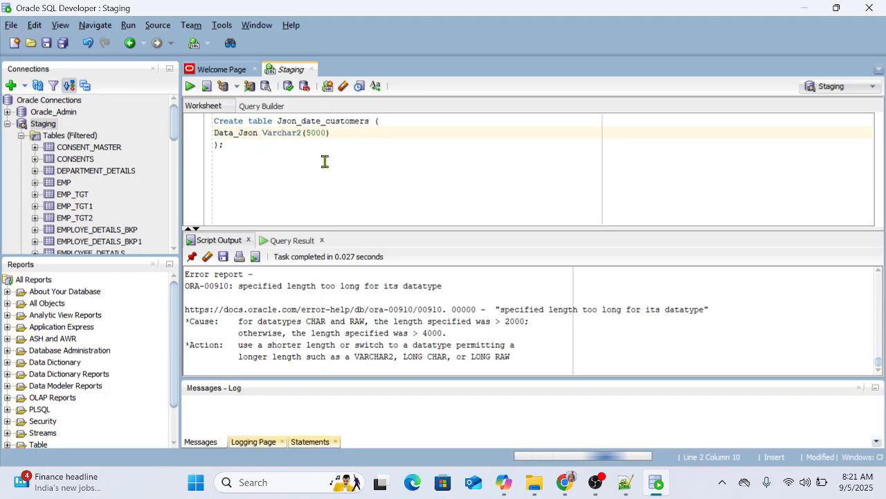
left_click(248, 147)
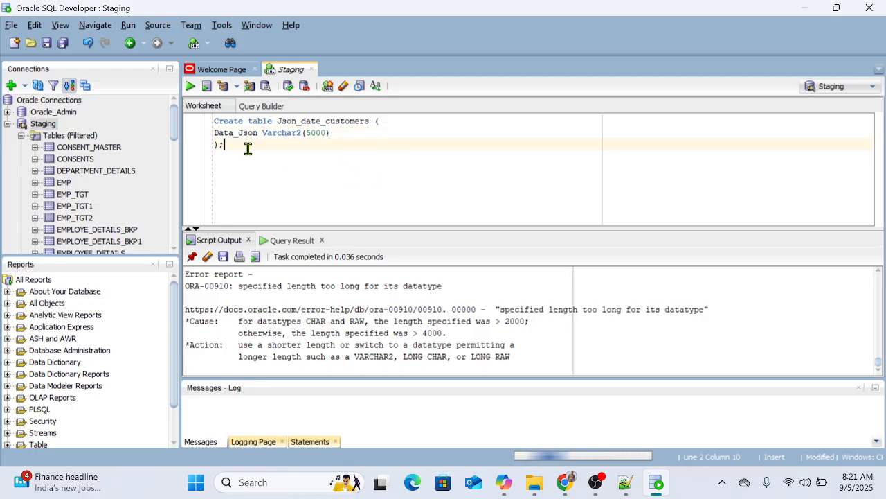
Step: Set the Varchar2 length of Data_Json to 3000 and run the create table statement
left_click_drag(331, 132, 306, 132)
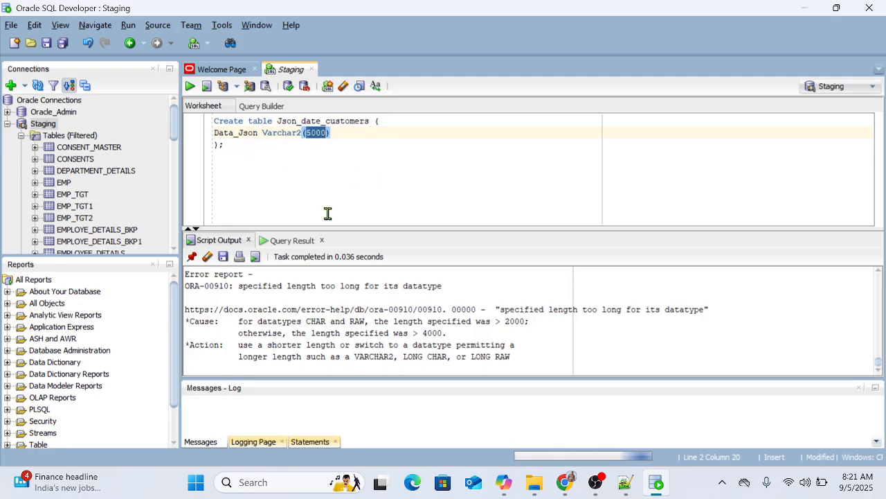
type("3000")
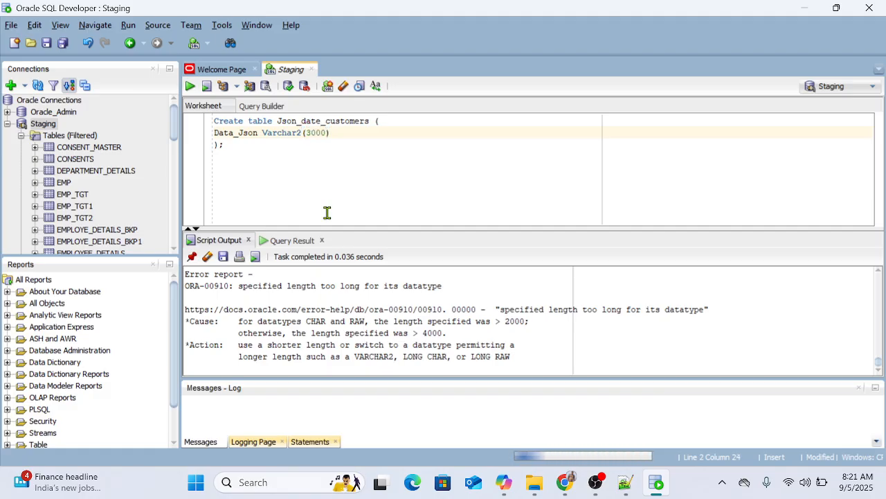
key("ctrl+Return")
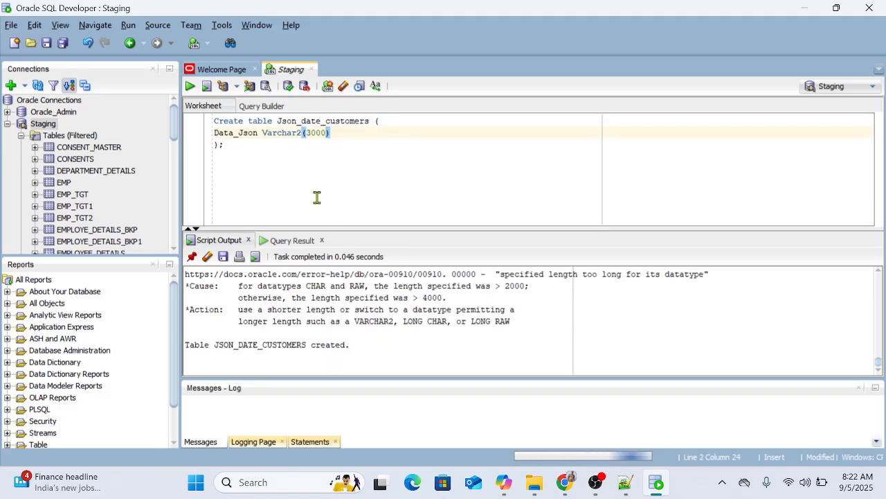
Step: Clear the create table statement from the worksheet and switch back to the Informatica mapping in Chrome
left_click_drag(239, 153, 206, 117)
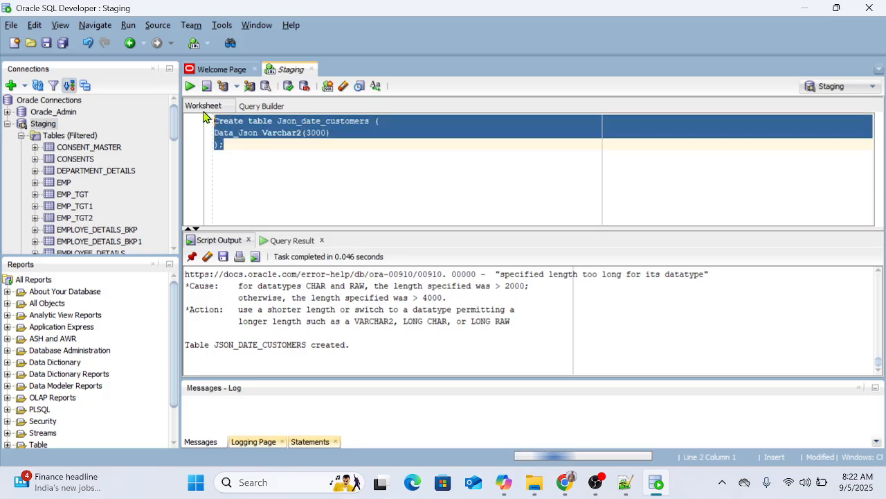
key("Delete")
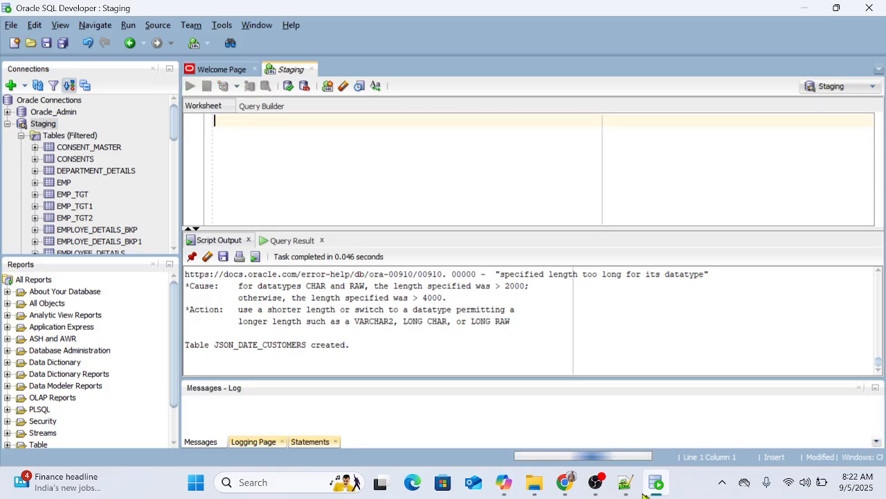
mouse_move(565, 482)
left_click(483, 405)
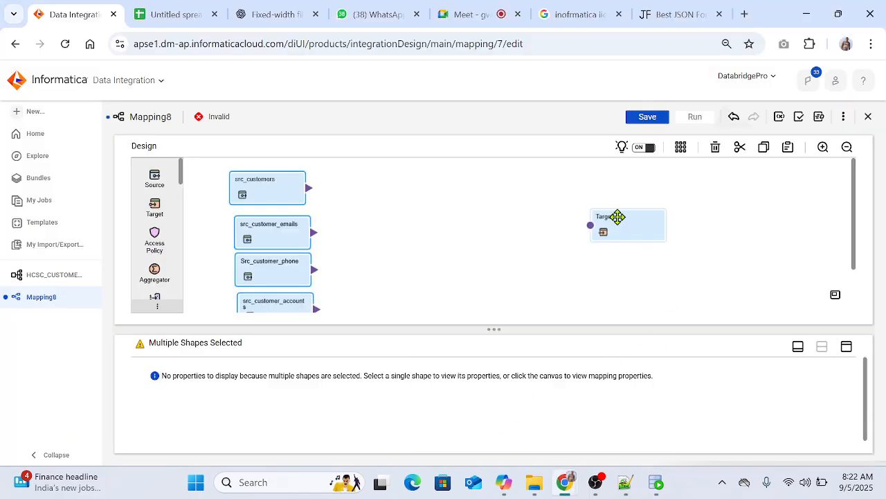
Step: Rename the Target transformation TGT_Json_data
left_click(618, 217)
double_click(298, 374)
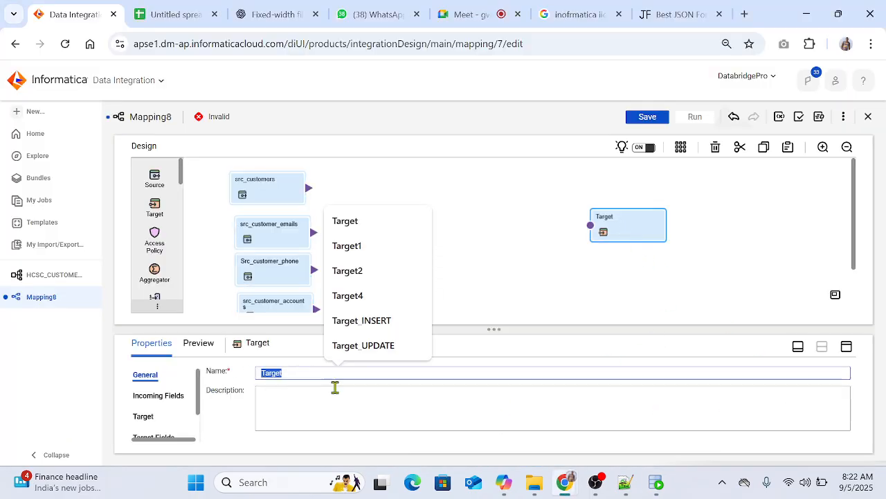
type("TGT_Json_data")
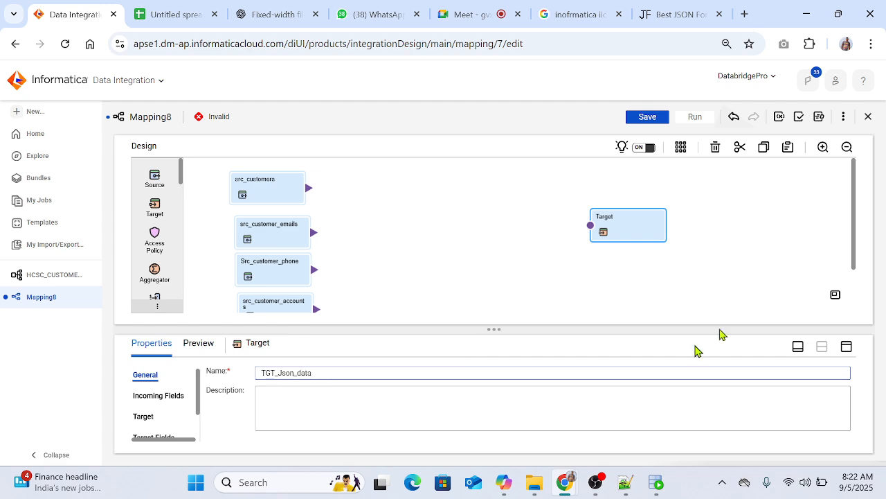
Step: Maximize the properties of TGT_Json_data and set its target connection to Conn_stg (Oracle)
left_click(148, 419)
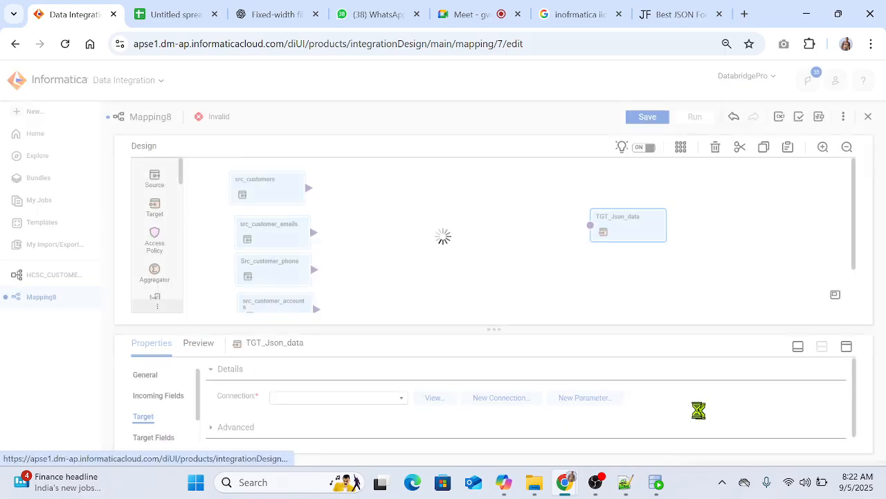
left_click(847, 346)
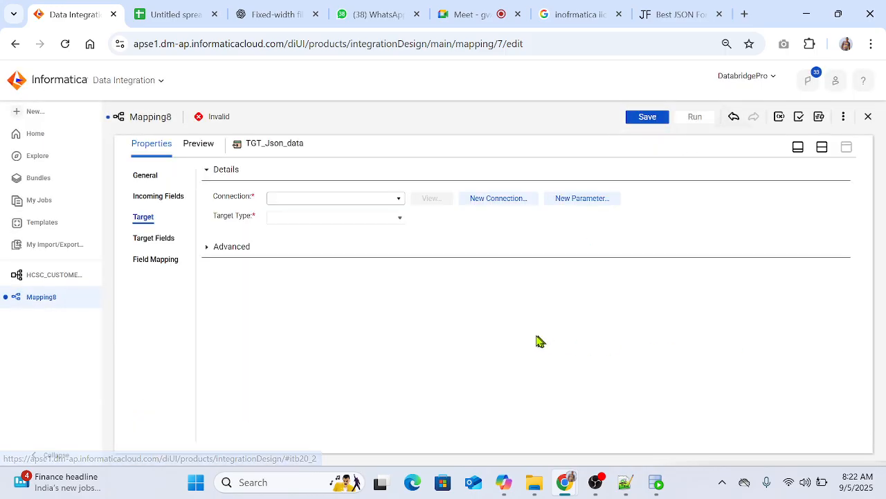
left_click(392, 202)
left_click(305, 261)
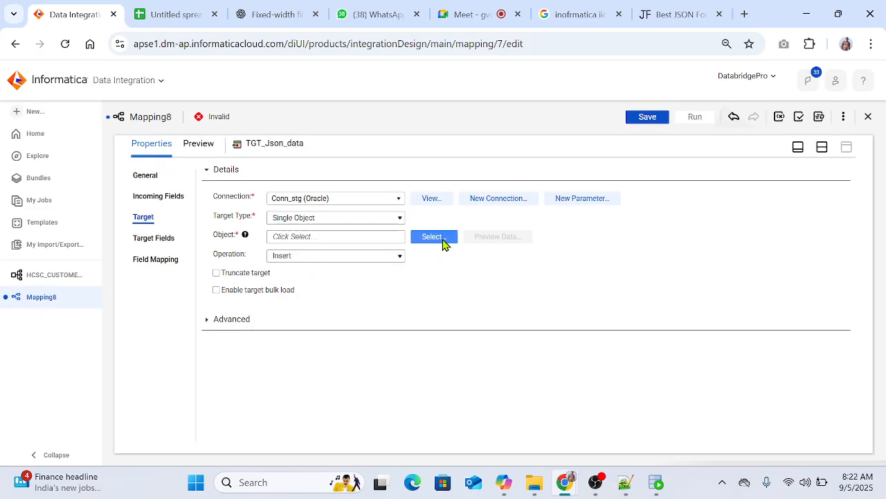
Step: Set the target object of TGT_Json_data to the existing table JSON_DATE_CUSTOMERS in the SRC_SAMPLE_STG schema, filtering the tables by json
left_click(437, 237)
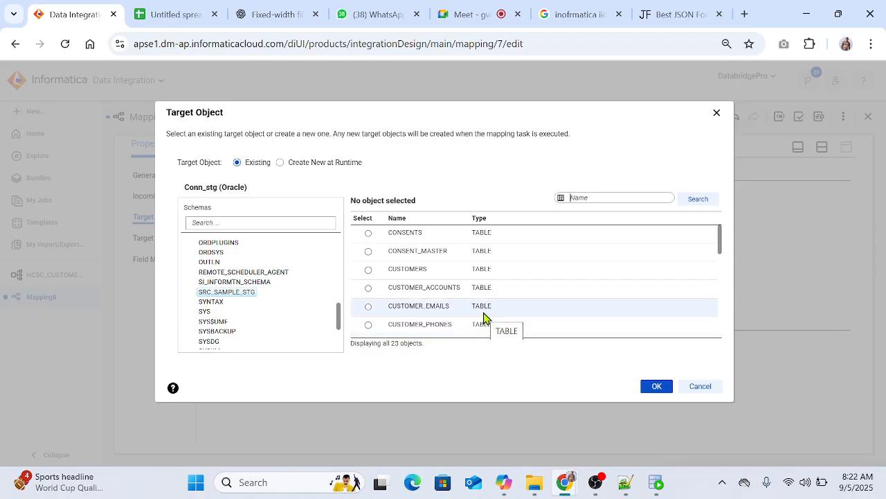
scroll(465, 294, "down", 1)
scroll(465, 293, "down", 3)
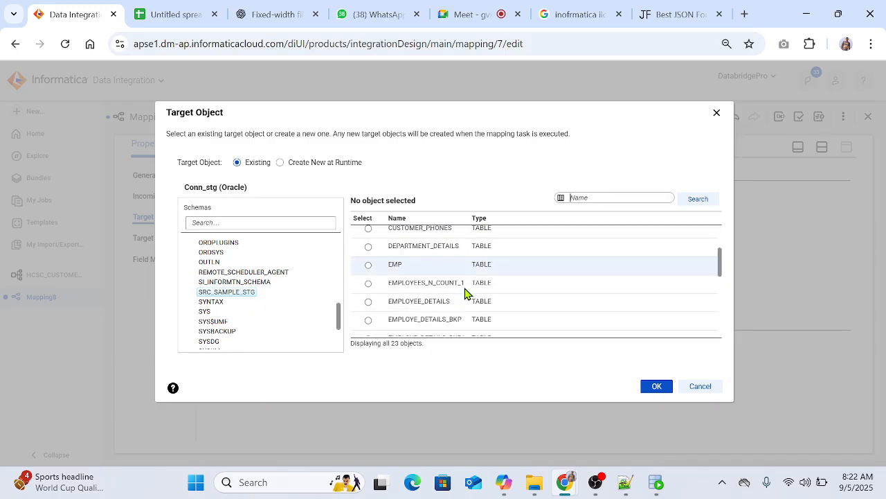
scroll(461, 309, "down", 5)
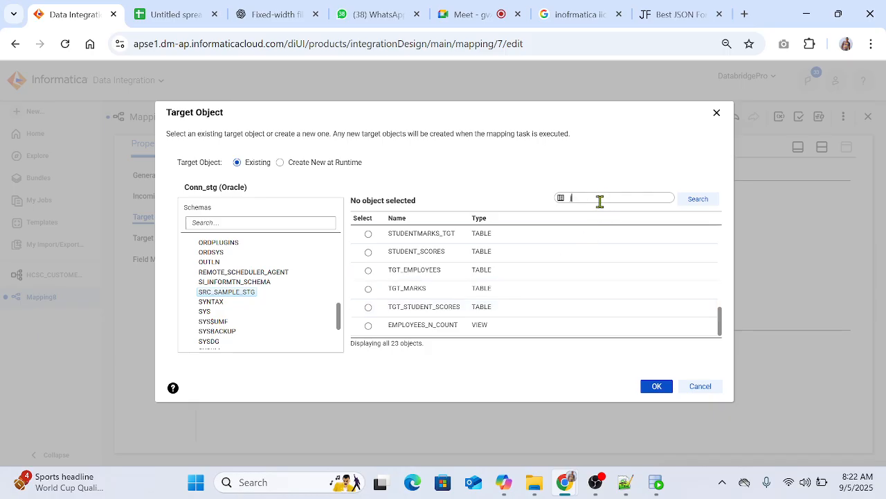
key("Return")
left_click(443, 233)
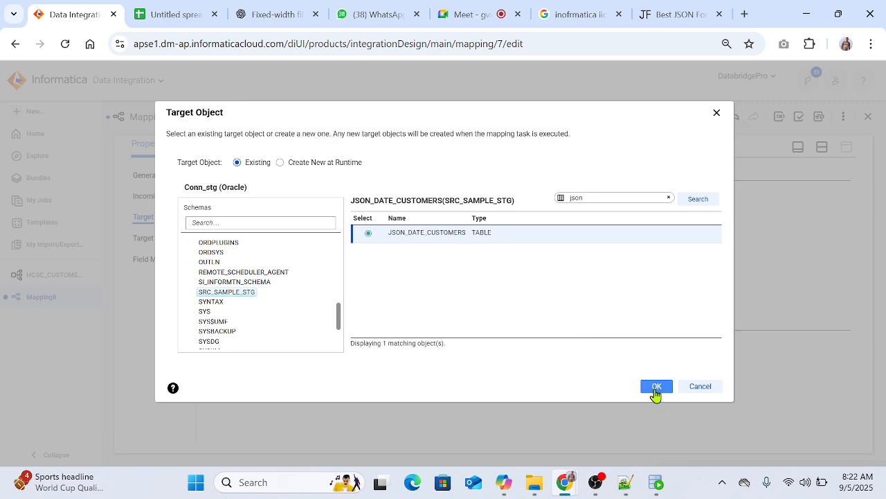
left_click(655, 387)
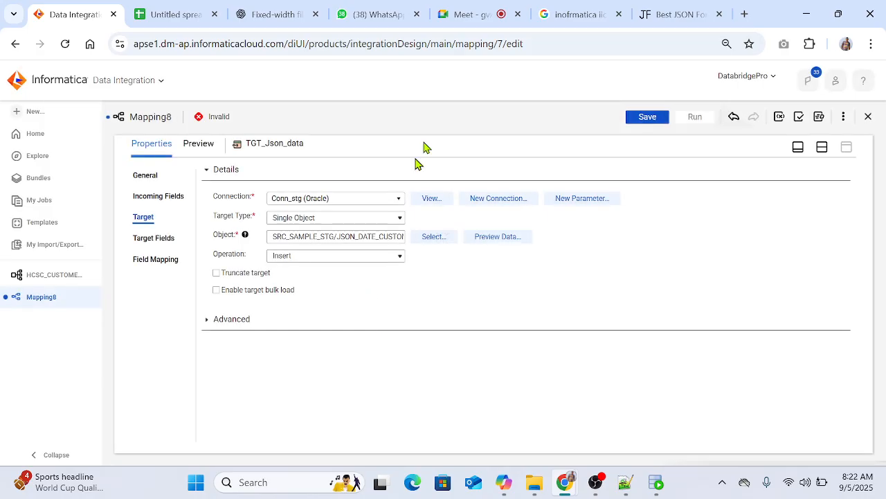
Step: Switch to the JSON formatter page's browser tab and search Google there for "blob and c lob"
left_click(651, 15)
left_click(335, 50)
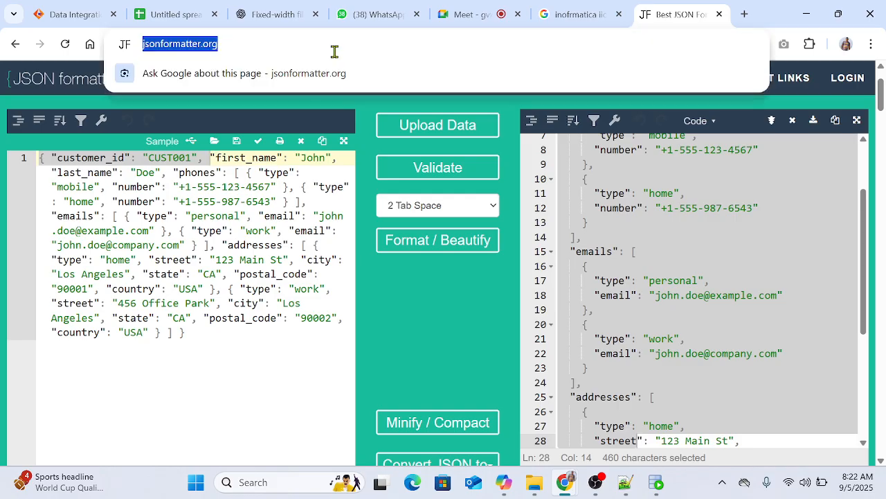
type("blob an")
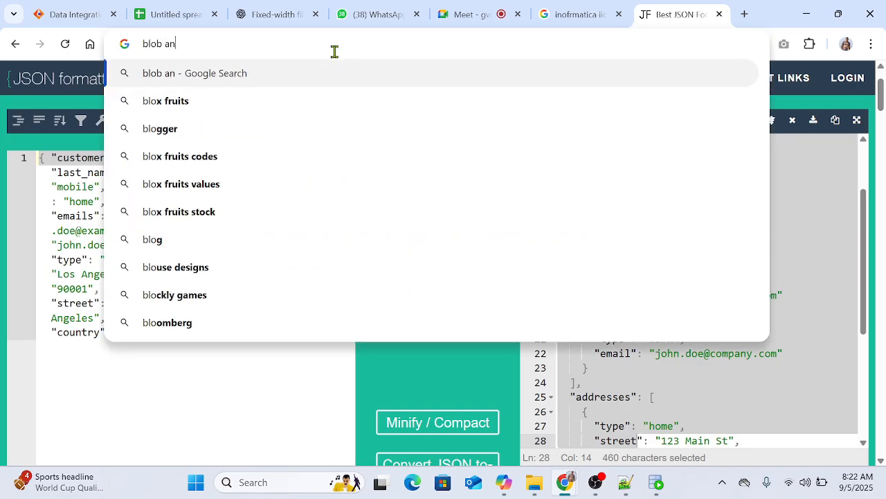
type("d c lob")
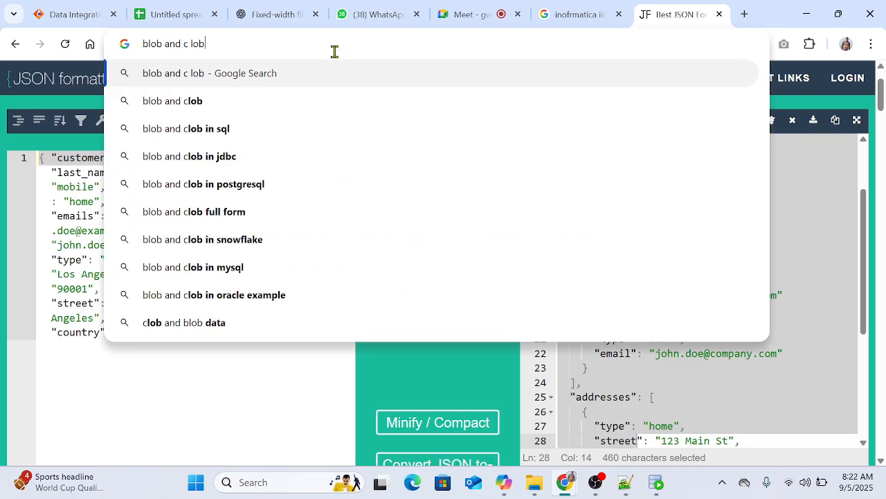
key("Return")
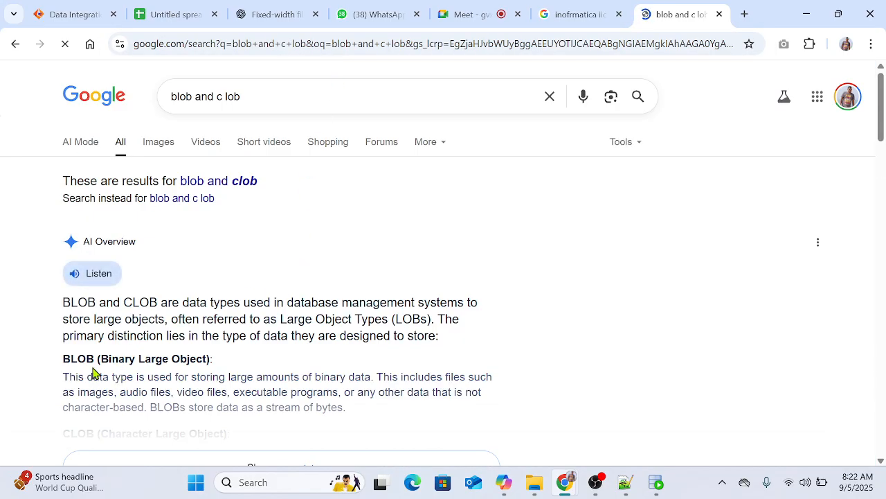
Step: Read the BLOB and CLOB definitions and the summary of their key differences in the search overview
left_click_drag(103, 359, 200, 359)
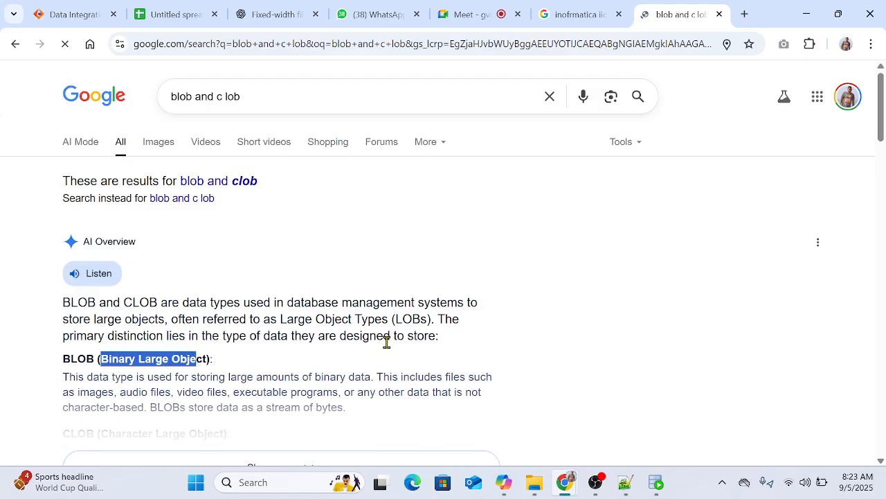
scroll(171, 338, "down", 1)
left_click(307, 397)
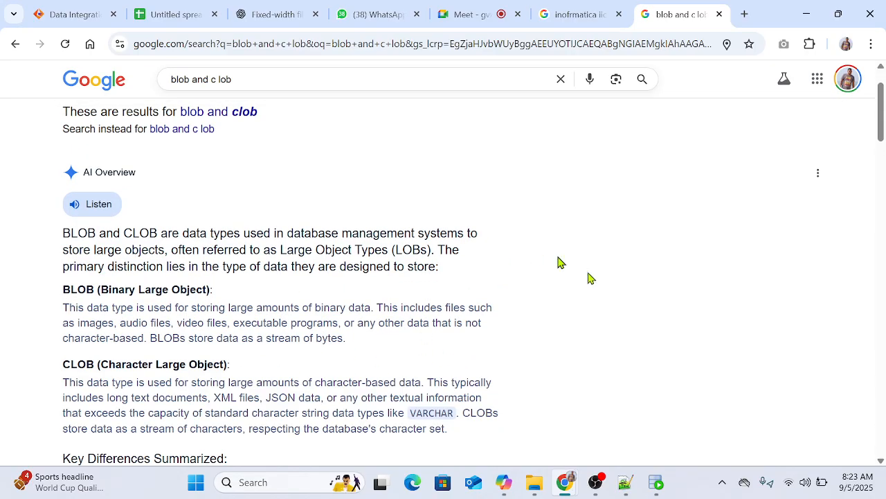
left_click_drag(63, 289, 92, 291)
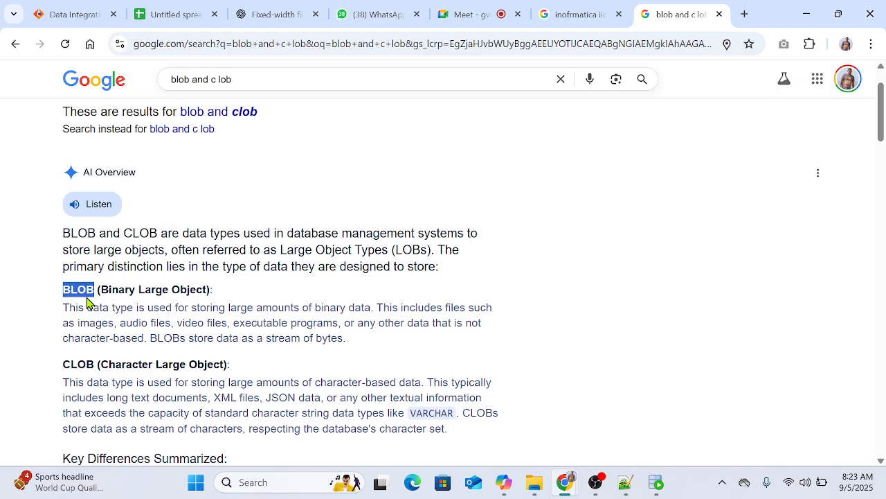
scroll(302, 339, "down", 1)
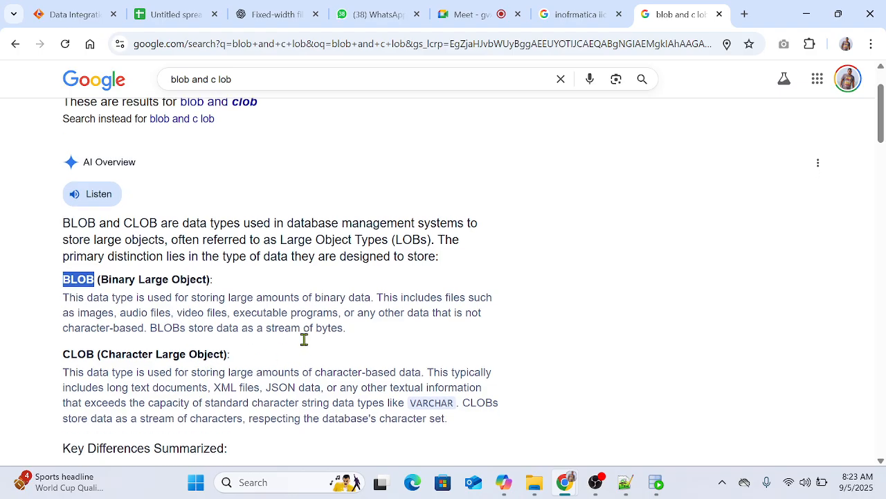
left_click_drag(359, 343, 454, 344)
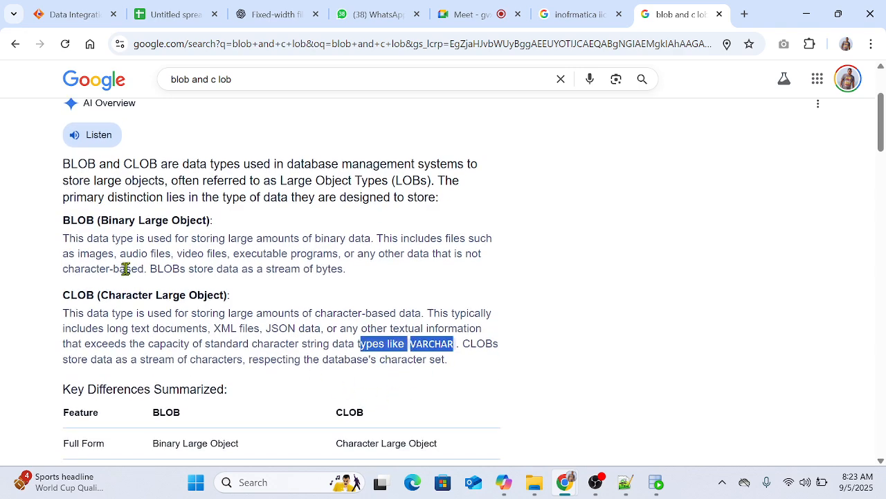
scroll(574, 279, "down", 2)
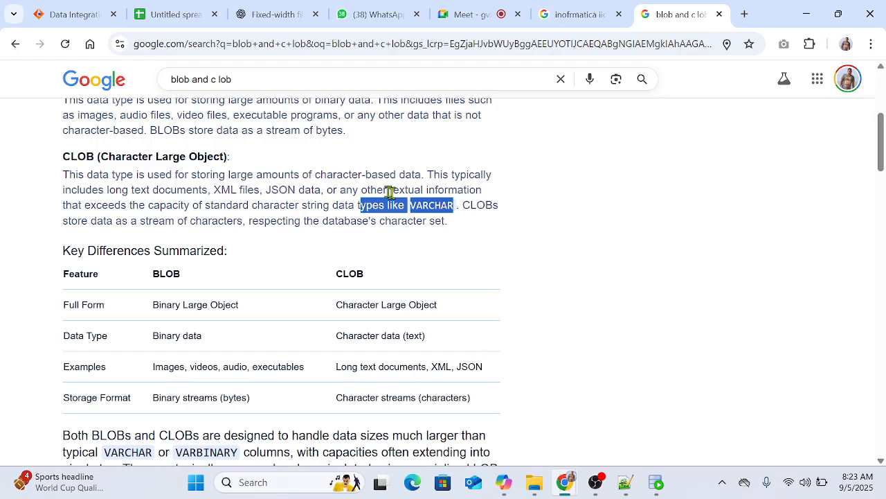
Step: Return to the Informatica mapping, review the target fields of TGT_Json_data, and bring the design canvas back
left_click(58, 17)
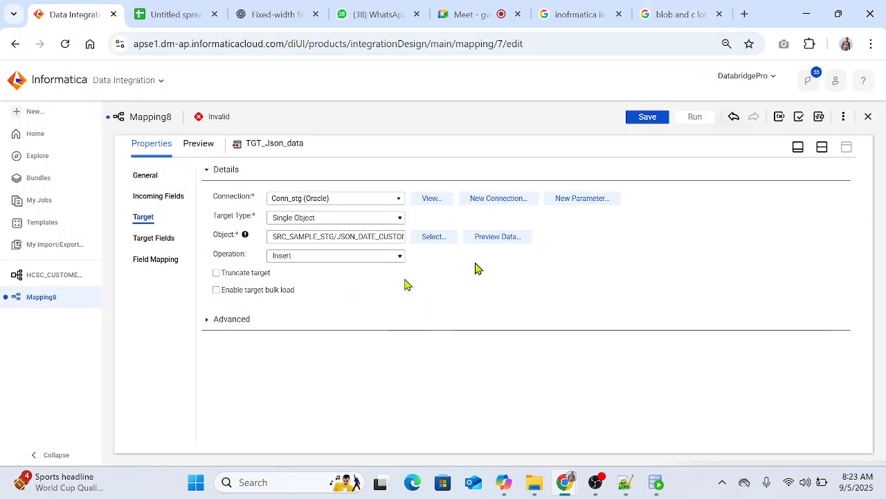
left_click(153, 238)
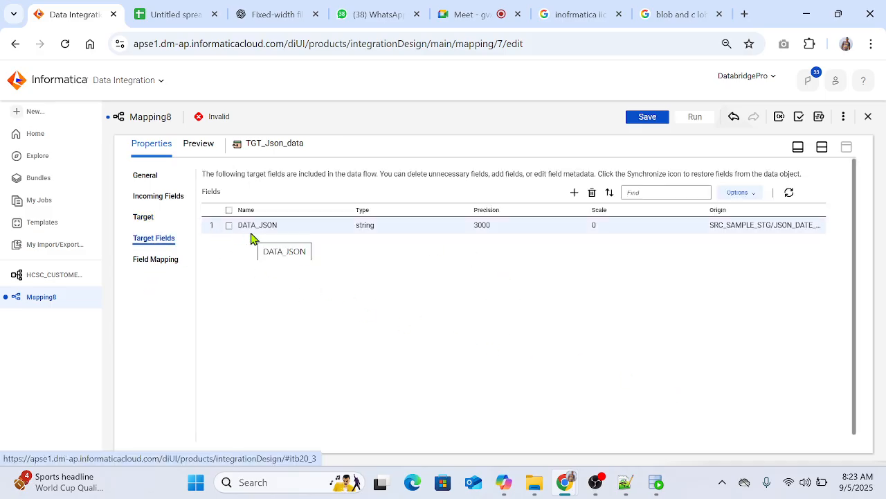
left_click(822, 147)
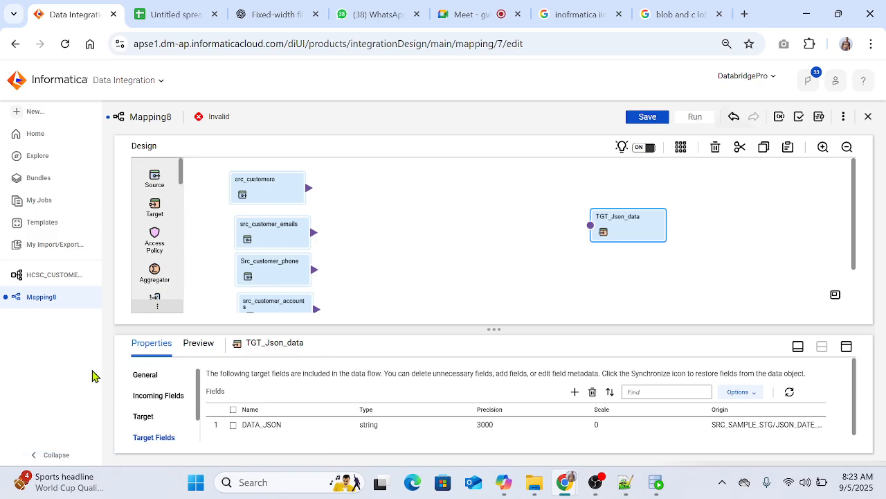
Step: Add a Hierarchy Builder transformation between the sources and the target, and set its output schema to HCSC_CUSTOMERS from the IICS_Training project
scroll(155, 263, "down", 5)
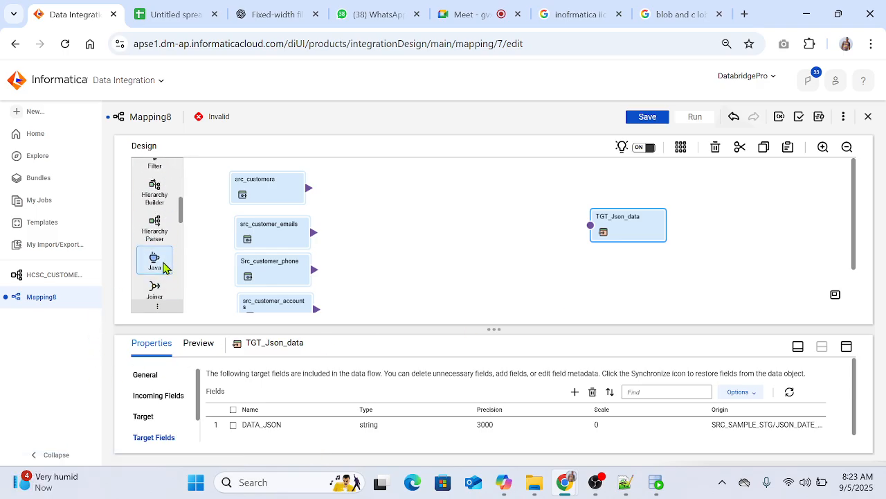
left_click_drag(156, 193, 424, 216)
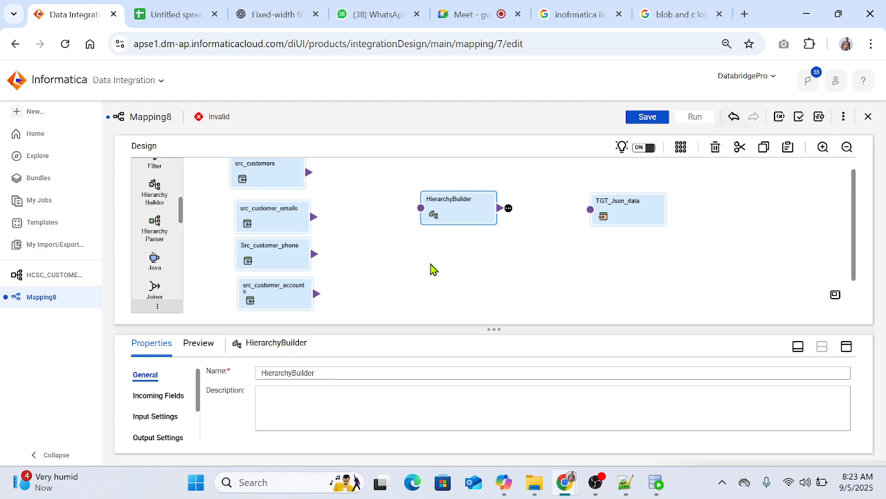
left_click(166, 437)
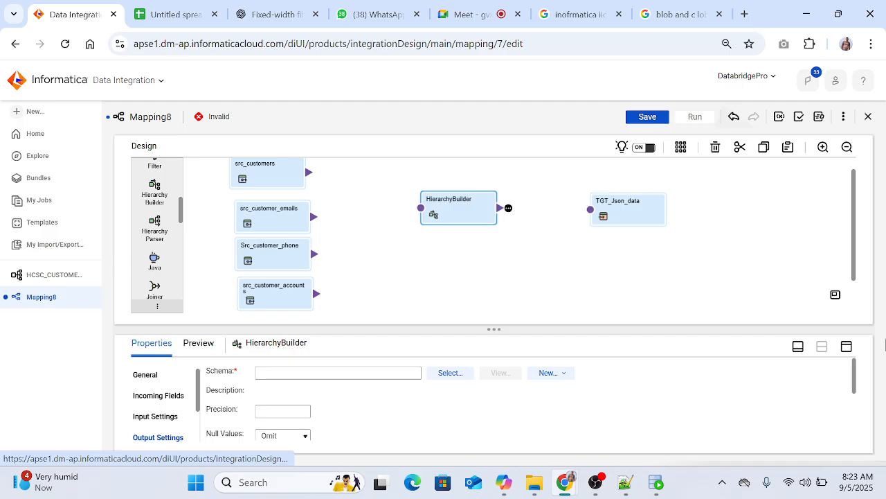
left_click(846, 348)
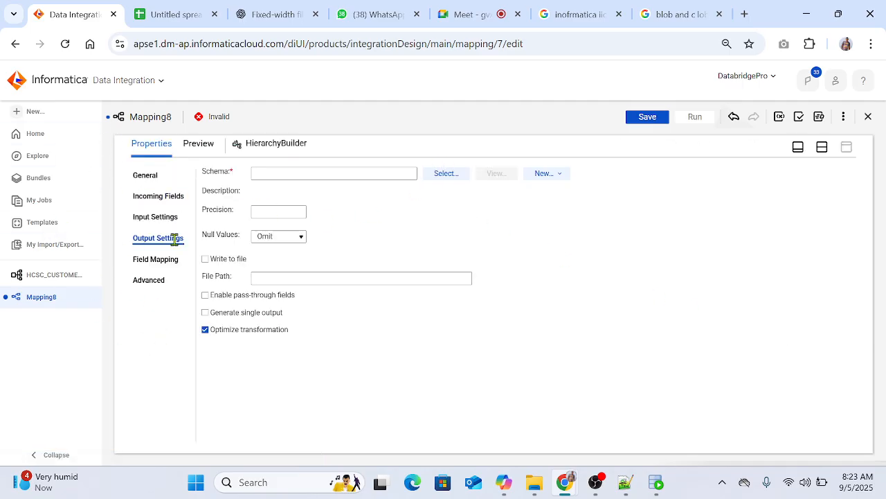
left_click(446, 174)
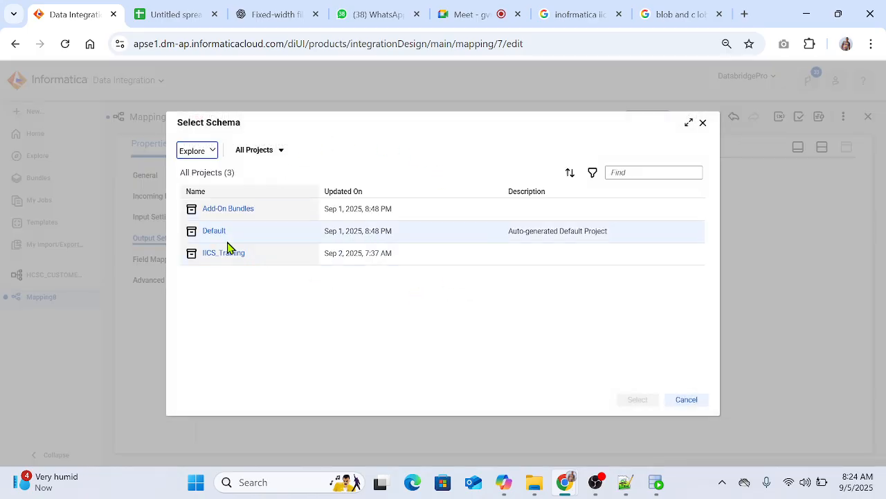
left_click(229, 254)
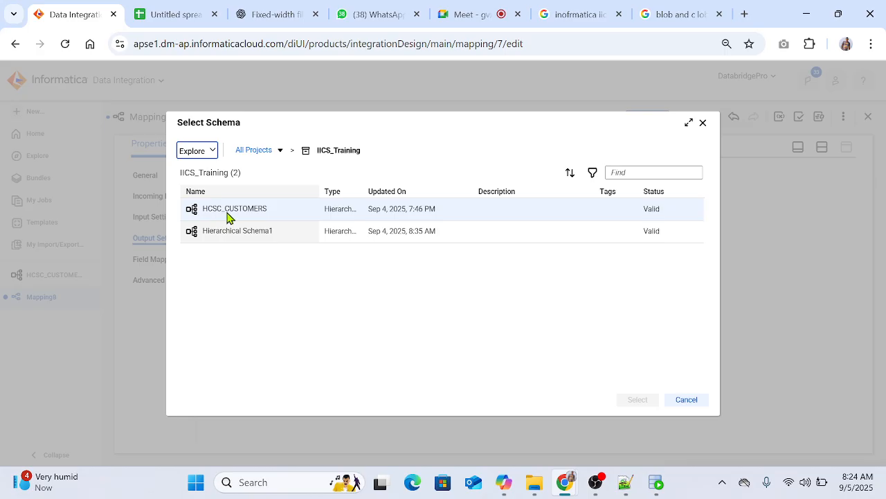
left_click(229, 211)
left_click(637, 399)
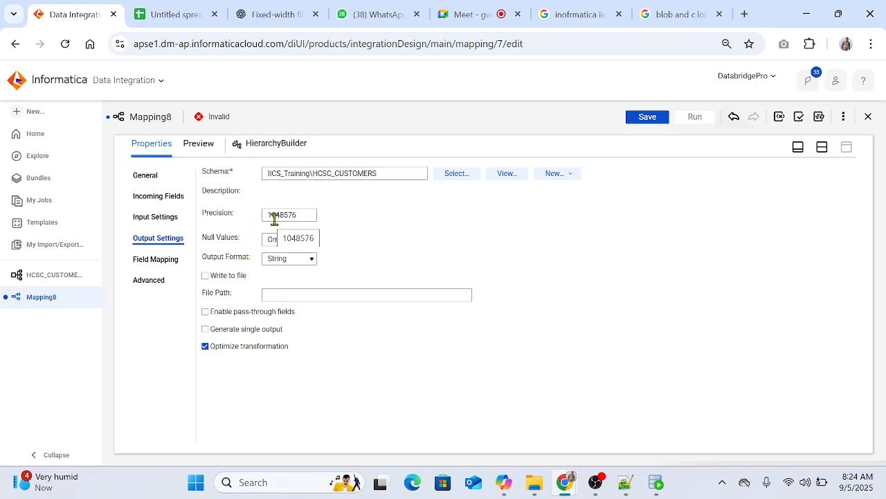
left_click_drag(297, 216, 264, 216)
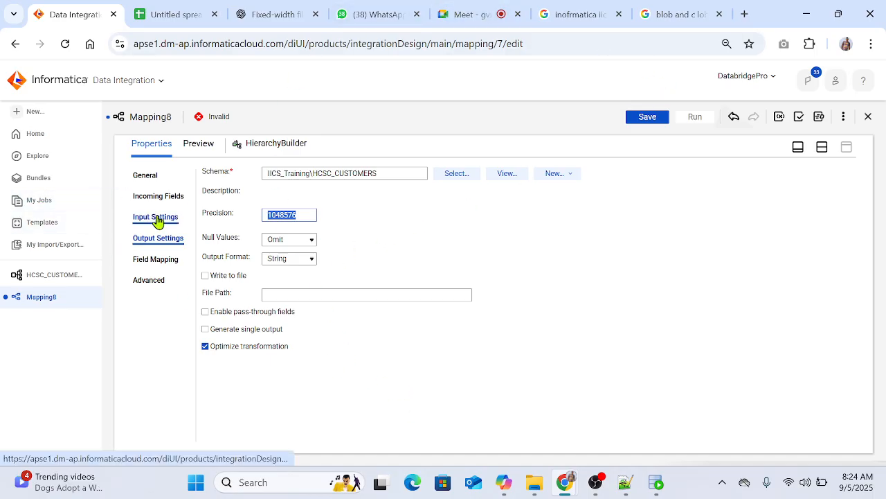
left_click(824, 147)
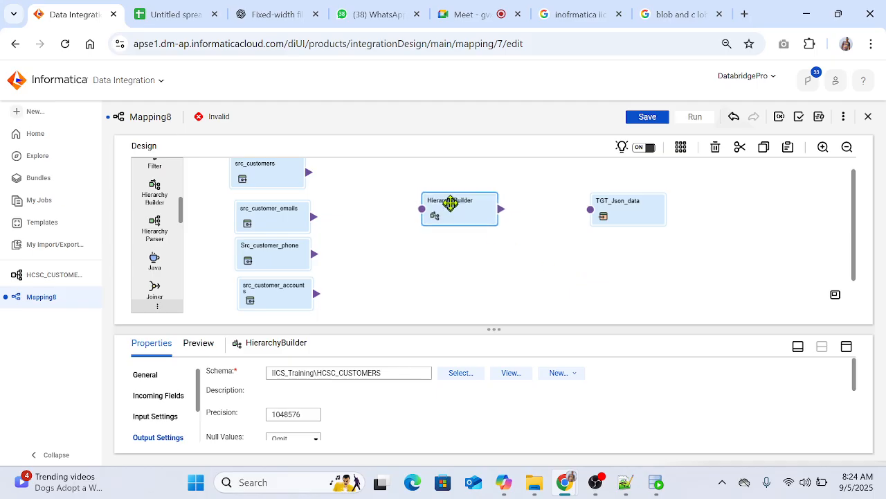
Step: Rearrange the transformations, shifting the four sources away from HierarchyBuilder, and link src_customers to HierarchyBuilder
left_click_drag(450, 202, 451, 226)
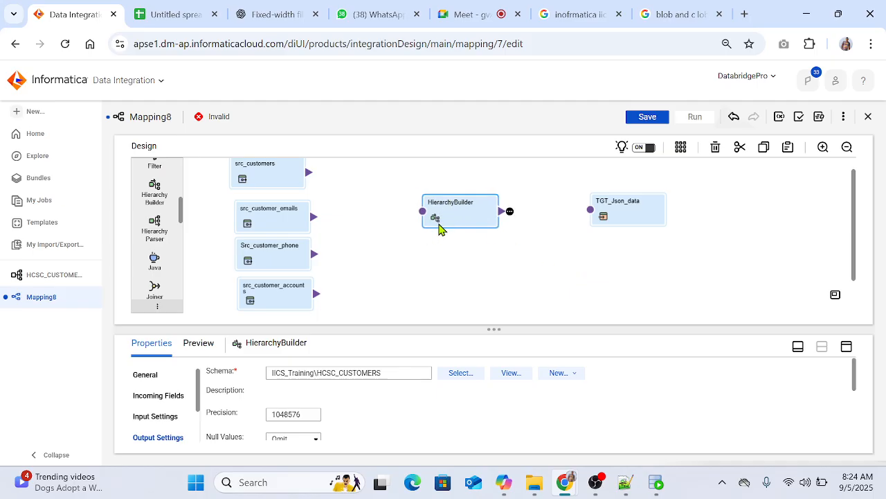
left_click_drag(282, 296, 262, 300)
left_click_drag(272, 259, 244, 256)
left_click_drag(263, 220, 239, 218)
left_click_drag(272, 177, 422, 211)
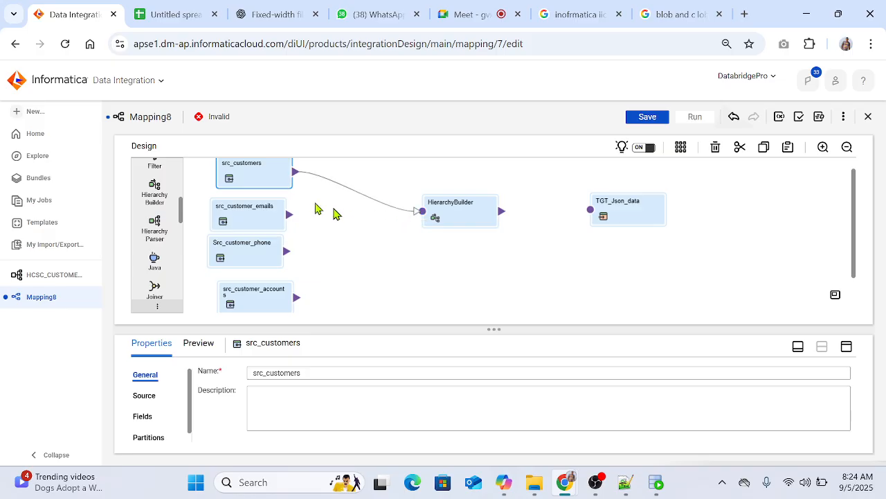
Step: Review the field mapping of HierarchyBuilder with the src_customers relational fields, and return to the design canvas
left_click(465, 217)
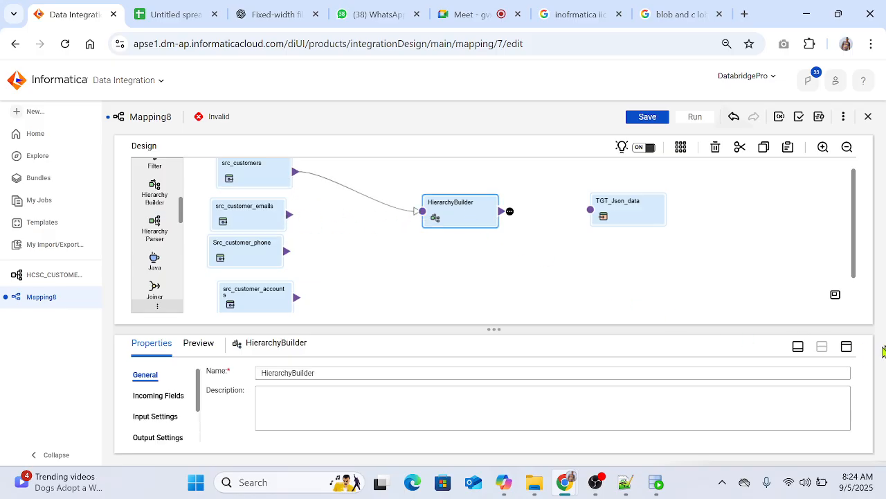
left_click(846, 346)
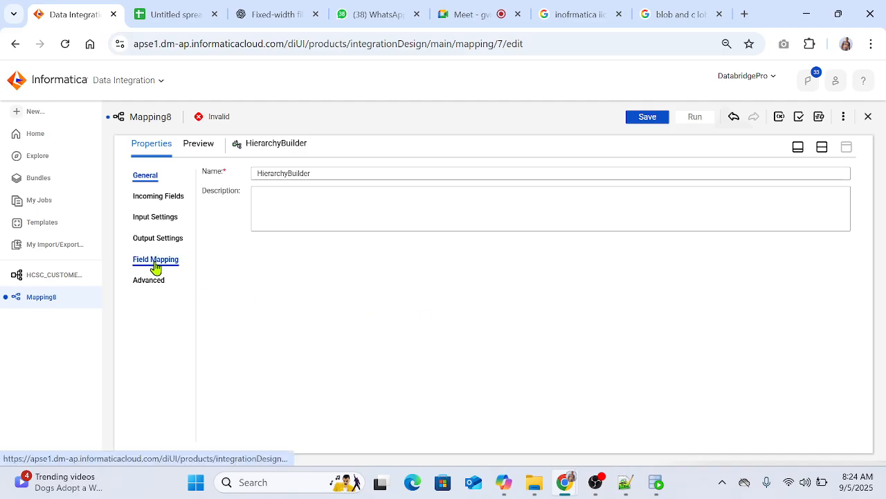
left_click(156, 266)
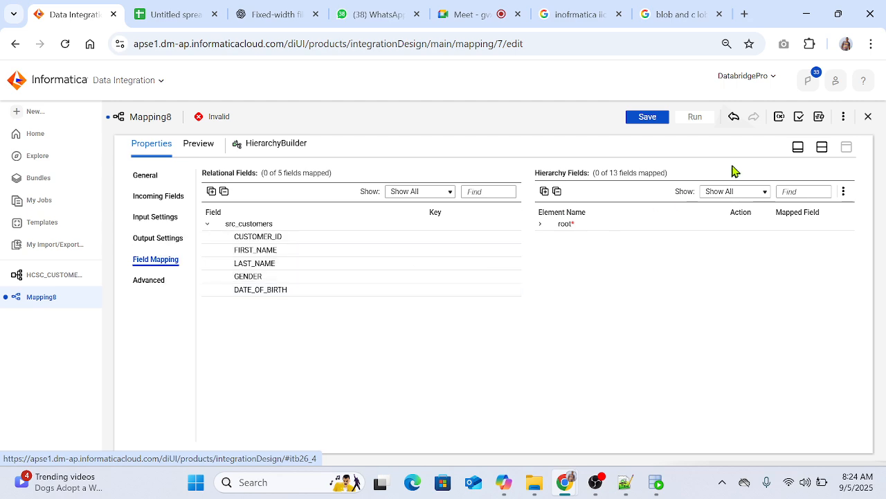
left_click(819, 149)
Step: Link src_customer_emails, Src_customer_phone and src_customer_accounts to HierarchyBuilder, and maximize its field mapping
left_click_drag(290, 215, 428, 217)
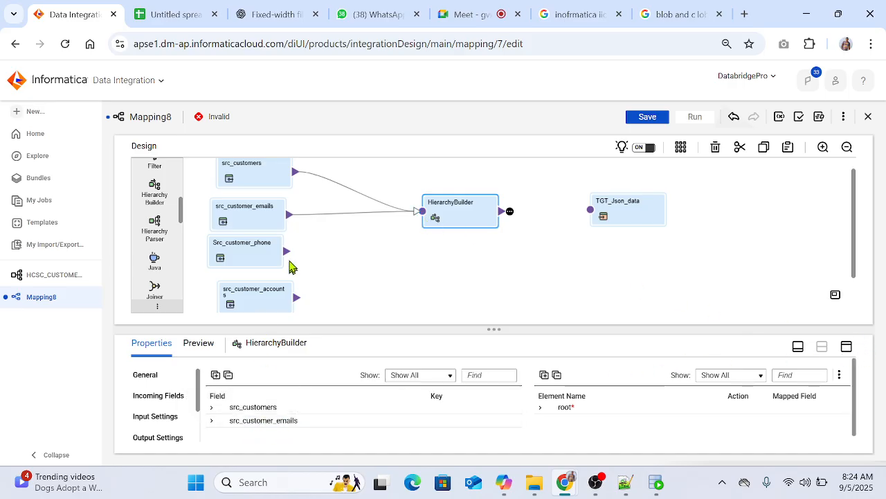
left_click_drag(288, 253, 422, 215)
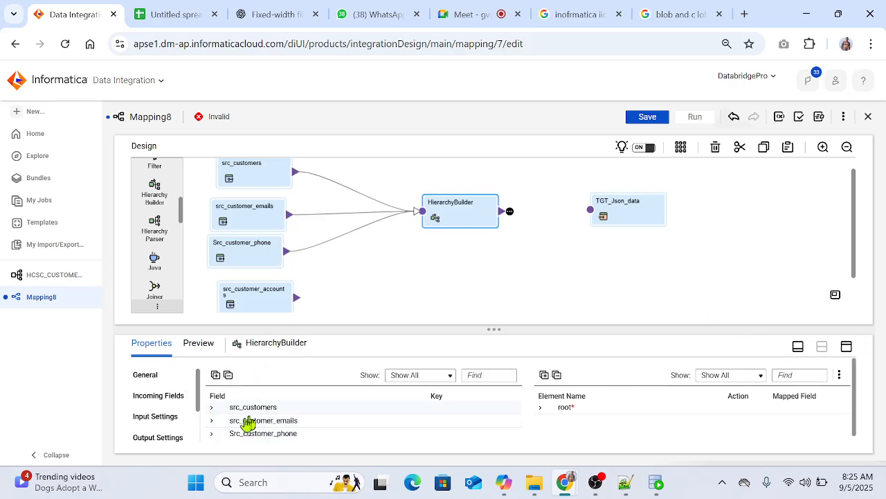
left_click_drag(298, 300, 424, 212)
left_click(846, 348)
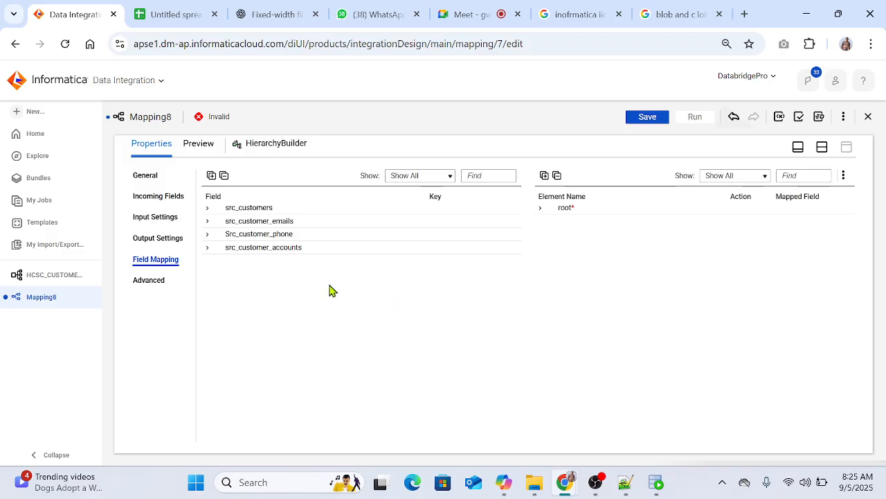
Step: Expand the output root element down to the child fields of its emails, phones and accounts arrays
left_click(542, 209)
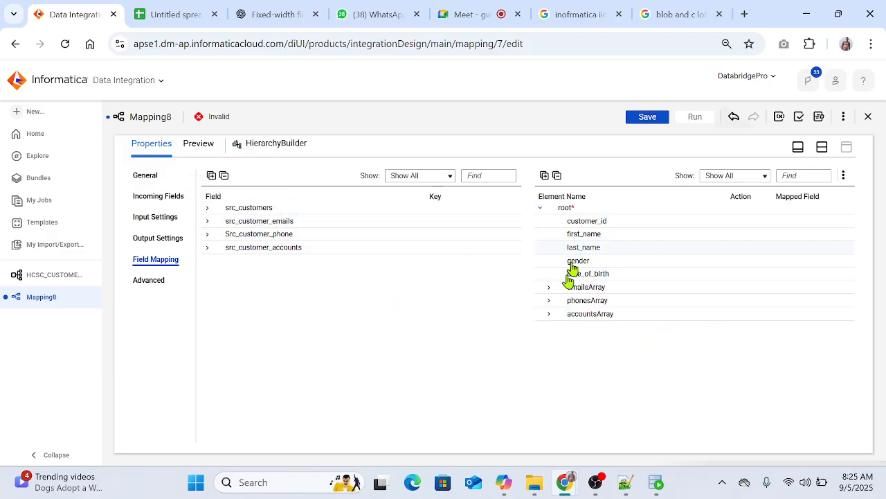
left_click(549, 288)
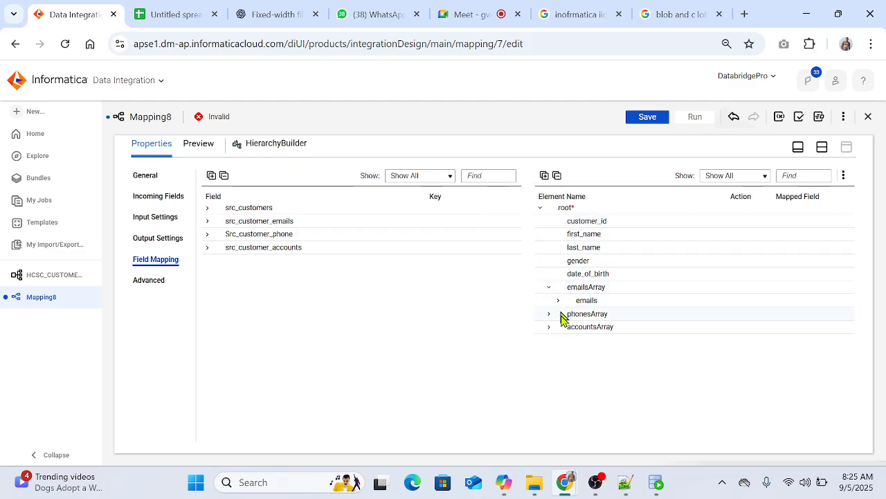
left_click(558, 300)
left_click(548, 340)
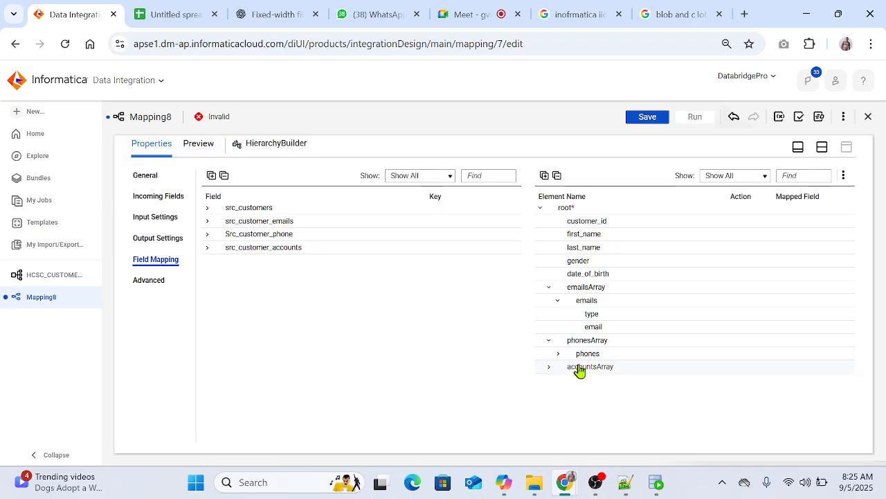
left_click(558, 354)
left_click(550, 394)
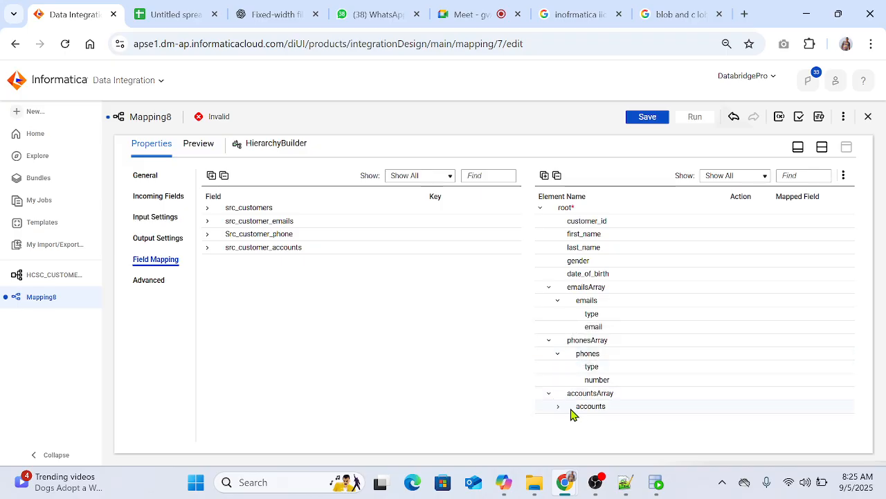
left_click(559, 407)
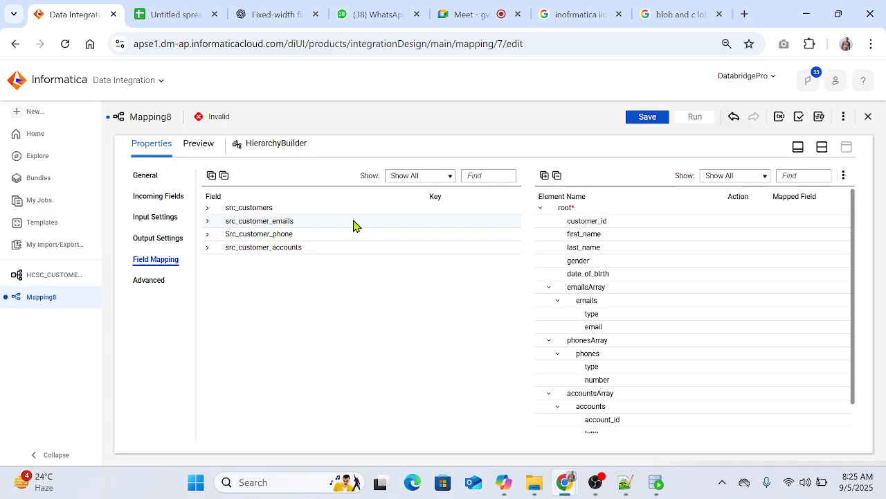
Step: Mark CUSTOMER_ID in the src_customers group as the primary key
left_click(207, 208)
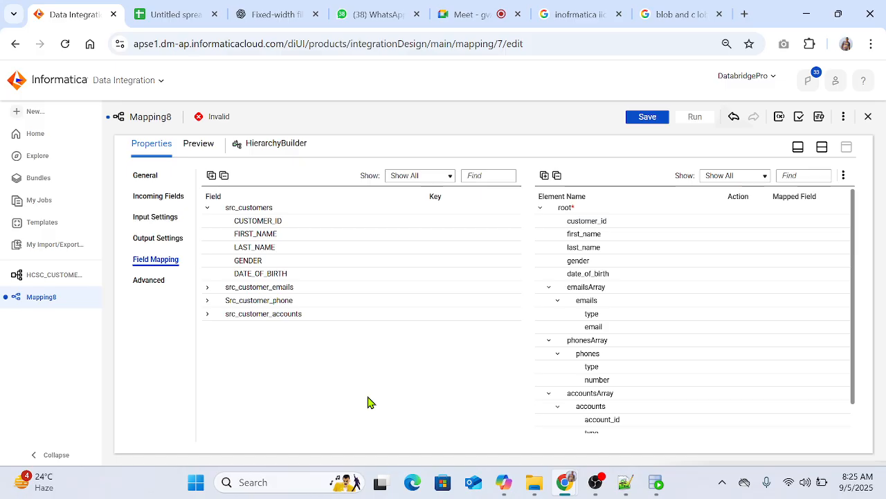
mouse_move(253, 230)
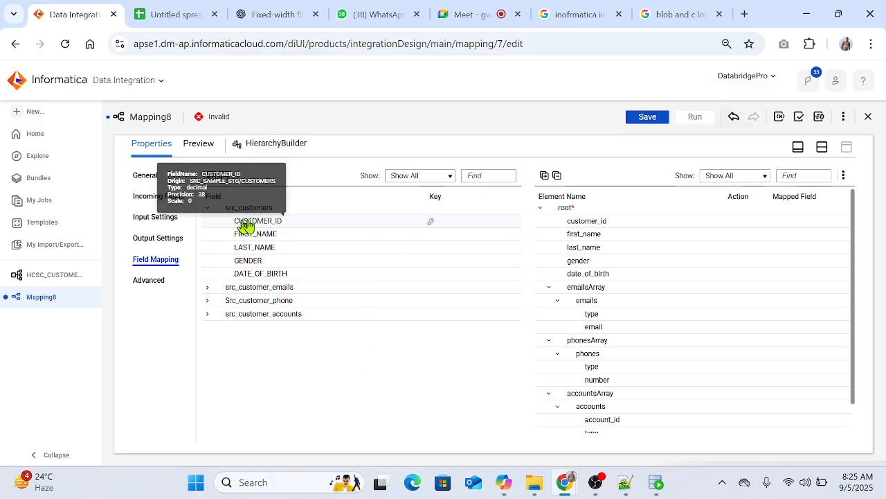
left_click(432, 226)
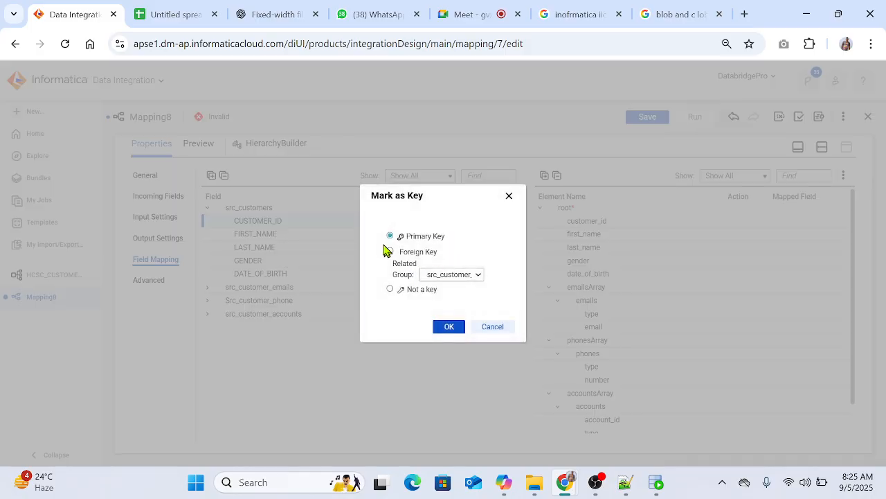
left_click(449, 327)
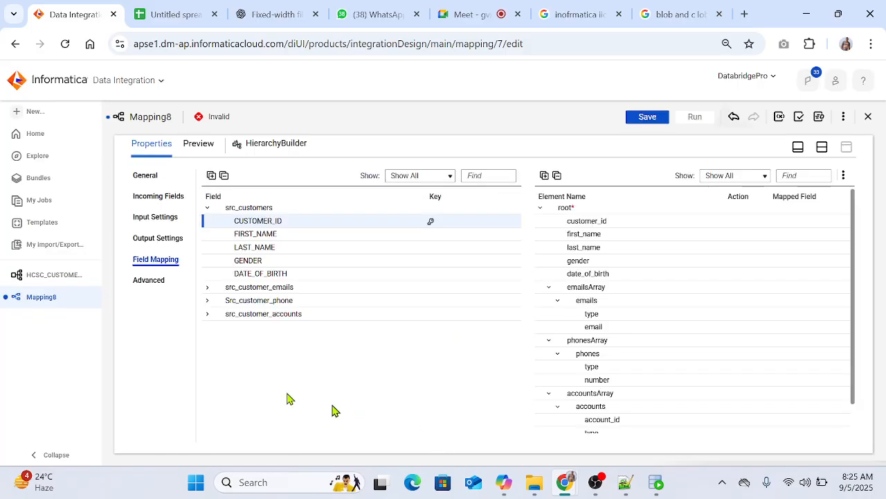
Step: Mark CUSTOMER_ID in the src_customer_emails group as a foreign key
left_click(208, 288)
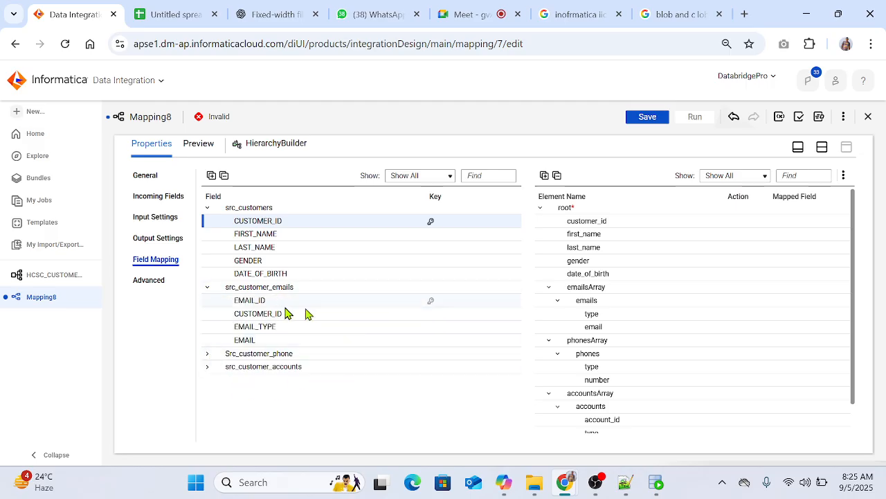
left_click(430, 317)
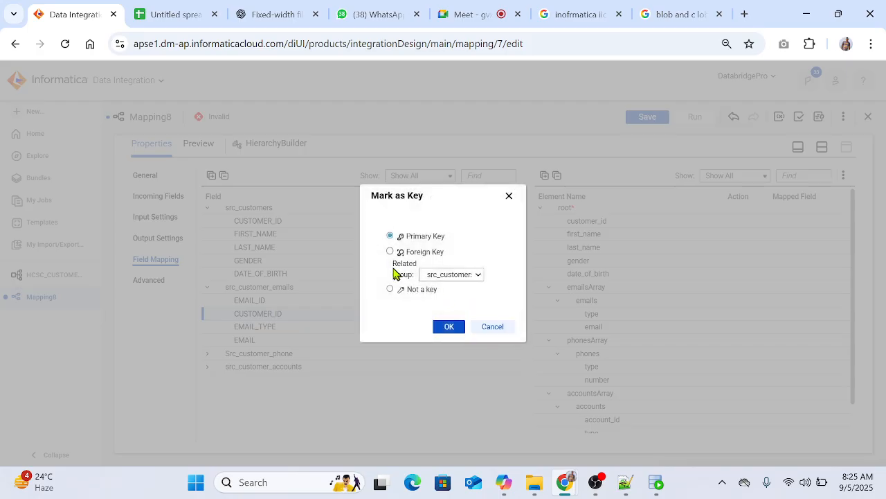
left_click(389, 252)
left_click(449, 329)
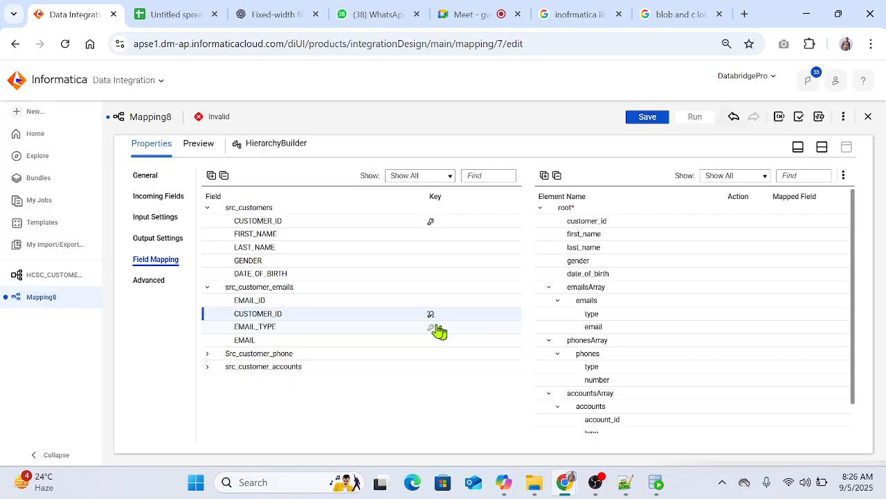
Step: Mark CUSTOMER_ID in the Src_customer_phone group as a foreign key
left_click(208, 356)
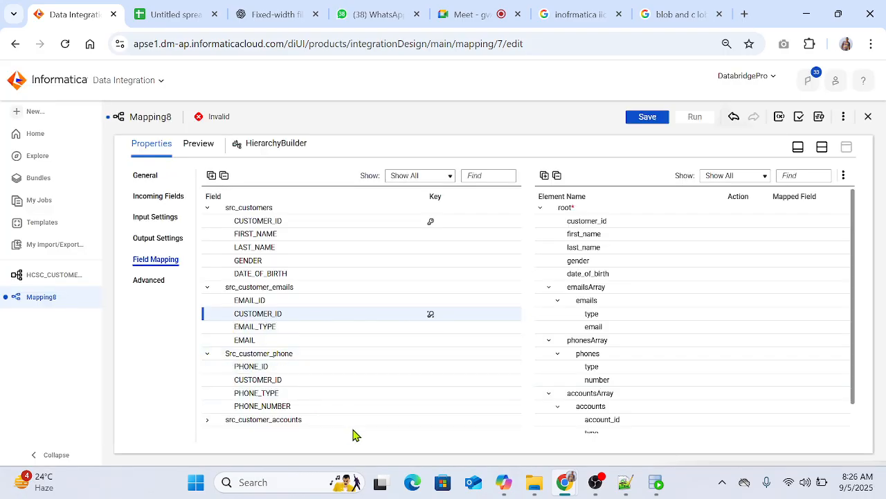
left_click(431, 383)
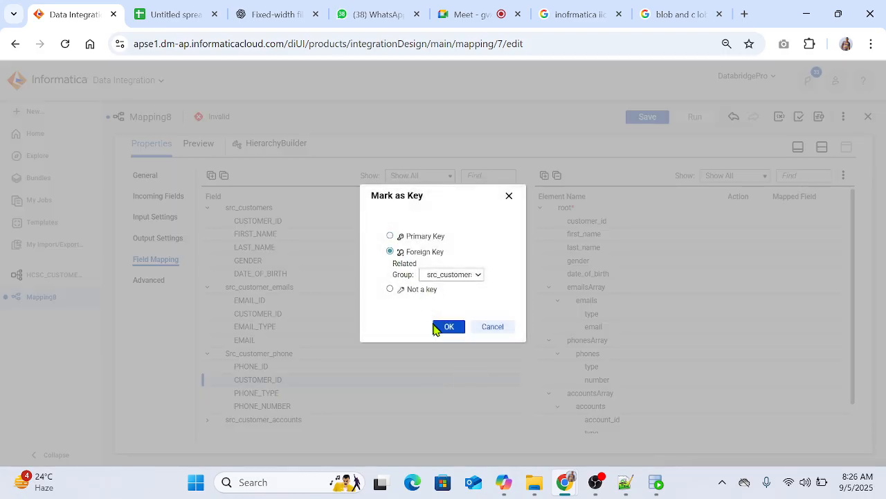
left_click(443, 328)
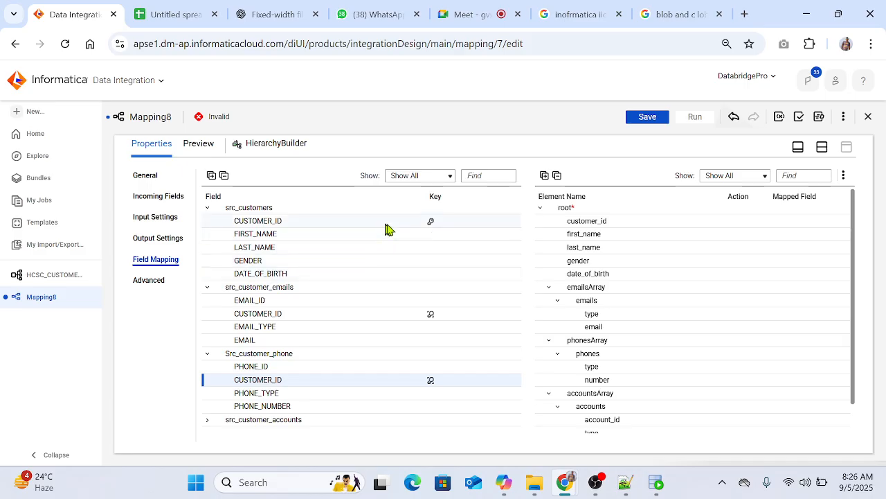
left_click(430, 223)
mouse_move(429, 320)
Step: Mark CUSTOMER_ID in the src_customer_accounts group as a foreign key
left_click(207, 420)
scroll(409, 366, "down", 1)
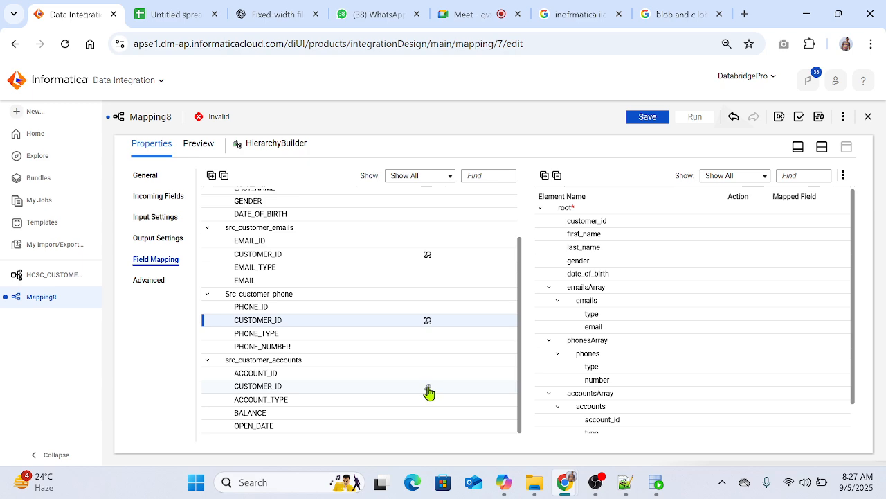
left_click(428, 387)
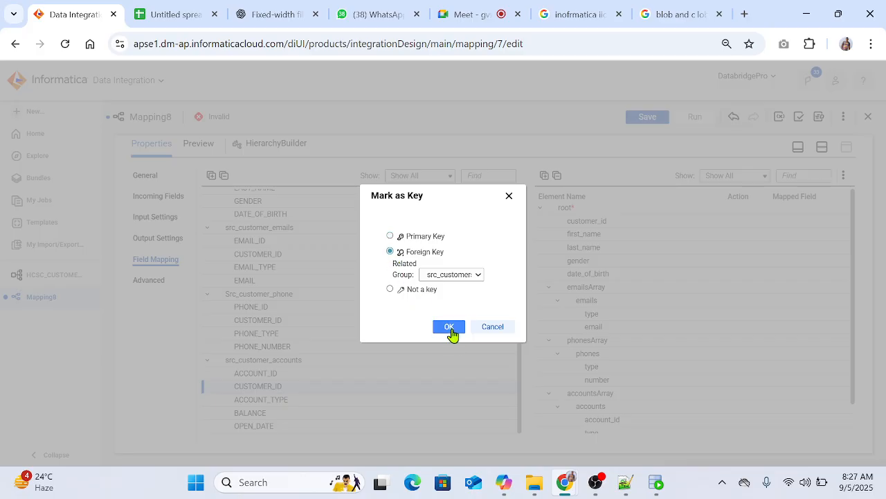
left_click(450, 327)
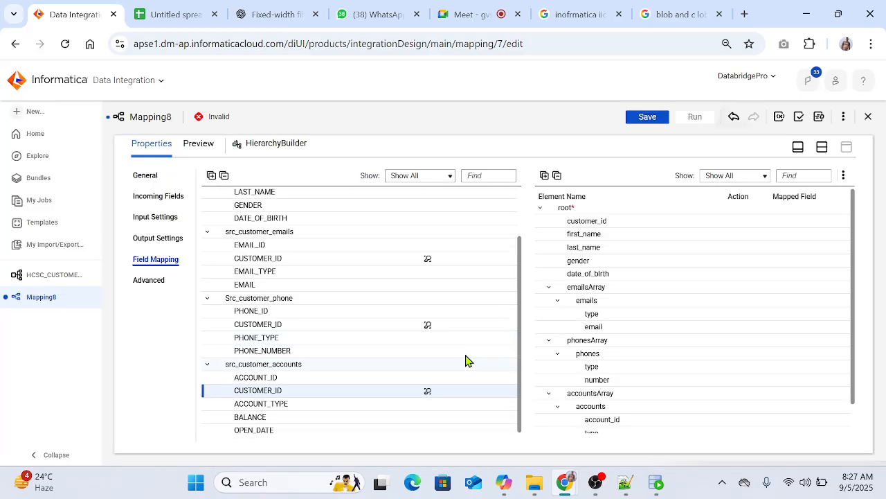
Step: Map CUSTOMER_ID, FIRST_NAME, LAST_NAME, GENDER and DATE_OF_BIRTH from src_customers to the matching elements under root
scroll(465, 358, "up", 2)
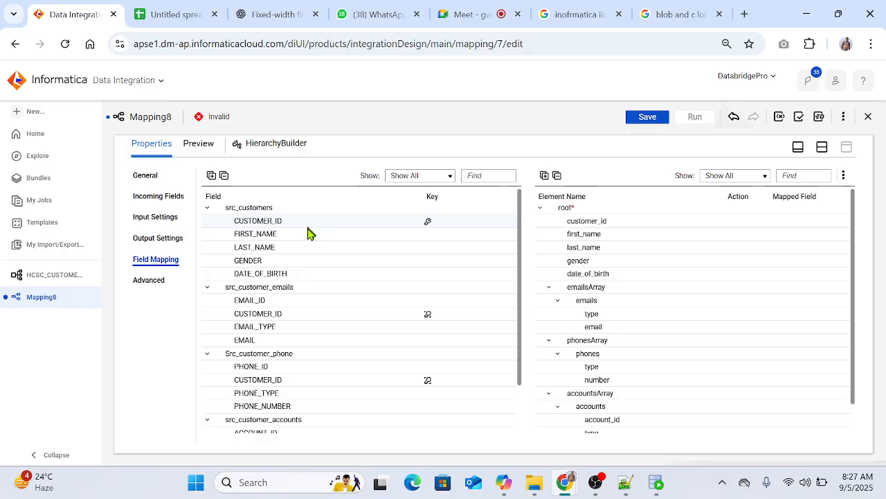
left_click_drag(322, 225, 647, 222)
left_click_drag(277, 239, 655, 236)
left_click_drag(302, 251, 646, 247)
left_click_drag(299, 268, 649, 260)
left_click_drag(328, 278, 649, 283)
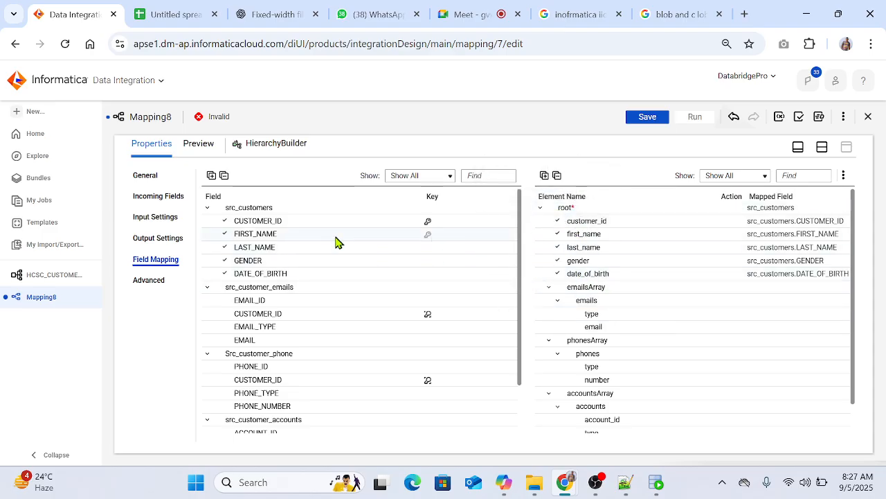
left_click_drag(338, 239, 699, 320)
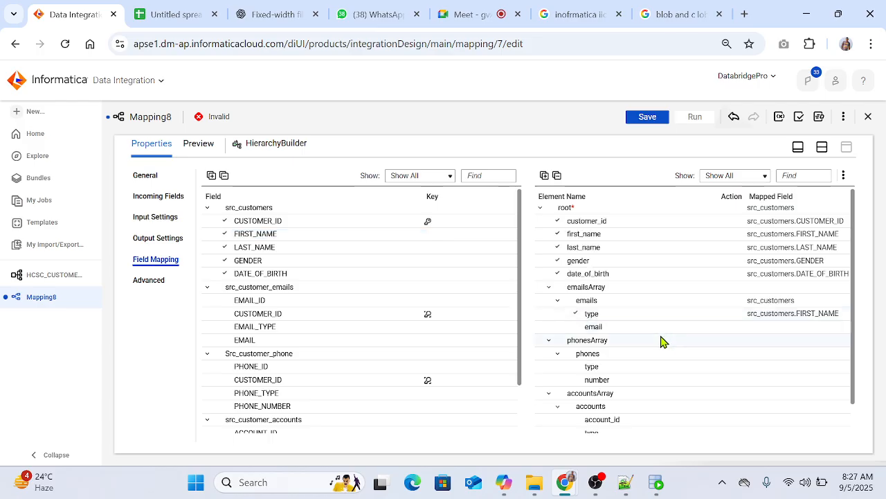
left_click(721, 315)
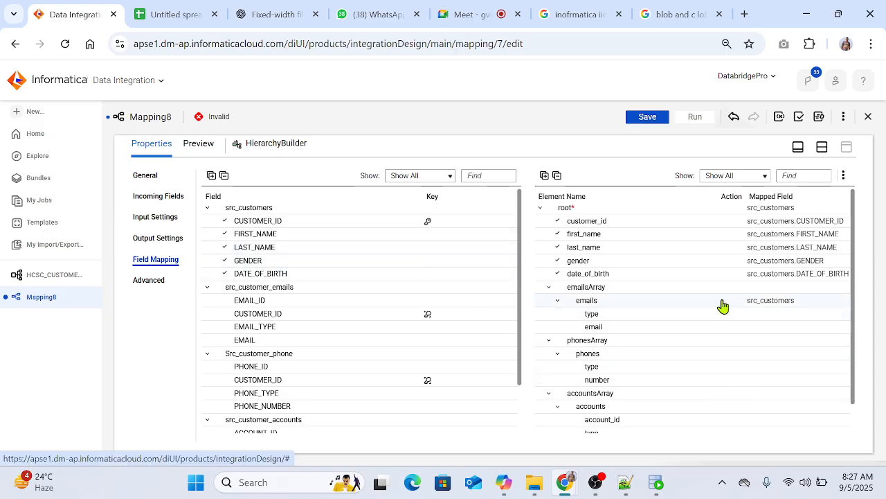
left_click(722, 305)
left_click(457, 315)
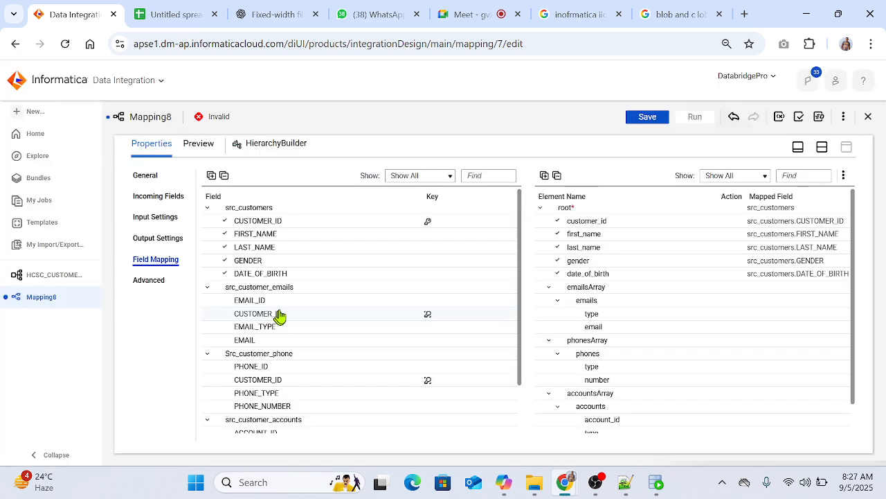
Step: Map EMAIL_ID and EMAIL_TYPE to the emails elements email and type, and PHONE_TYPE and PHONE_NUMBER to the phones elements type and number
left_click_drag(292, 303, 682, 328)
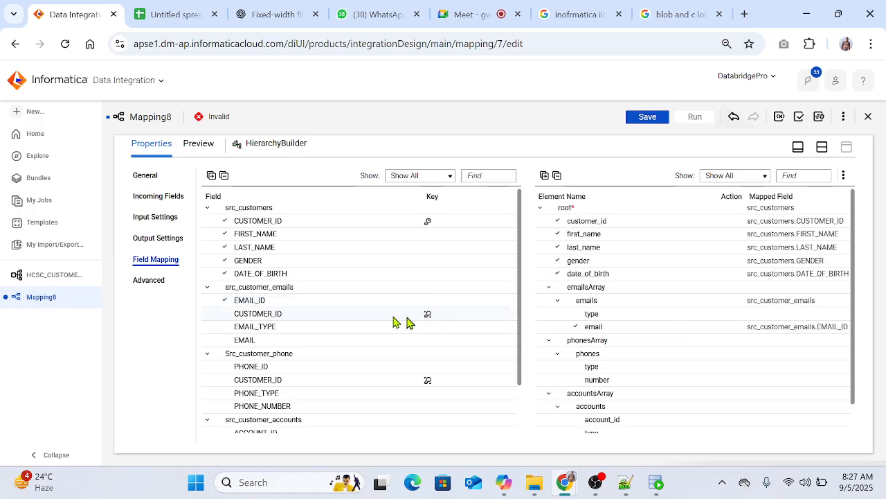
left_click_drag(287, 328, 686, 317)
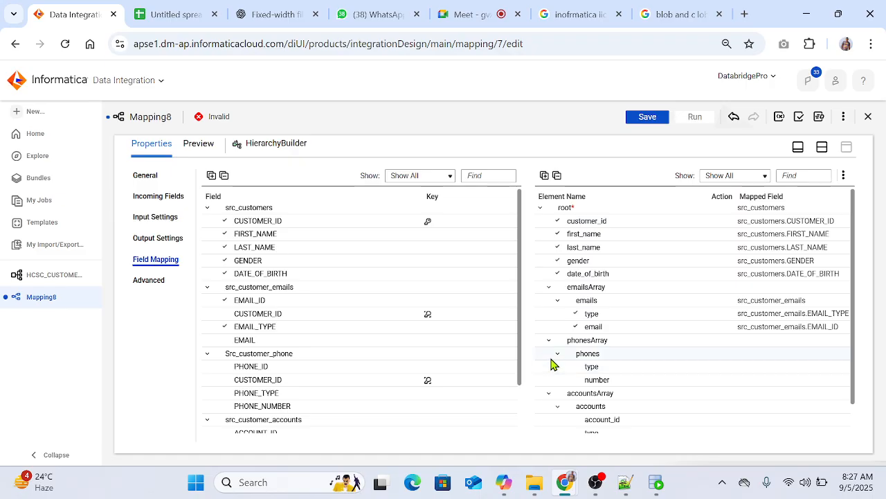
scroll(594, 366, "down", 1)
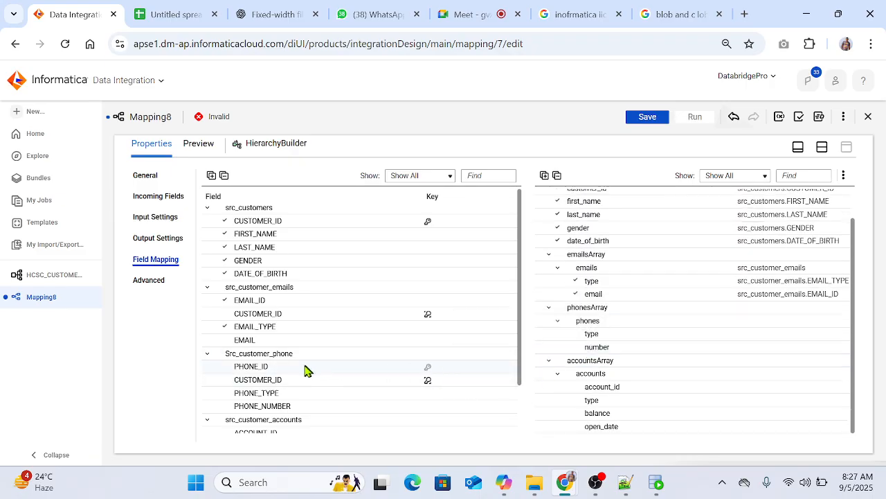
scroll(385, 379, "down", 2)
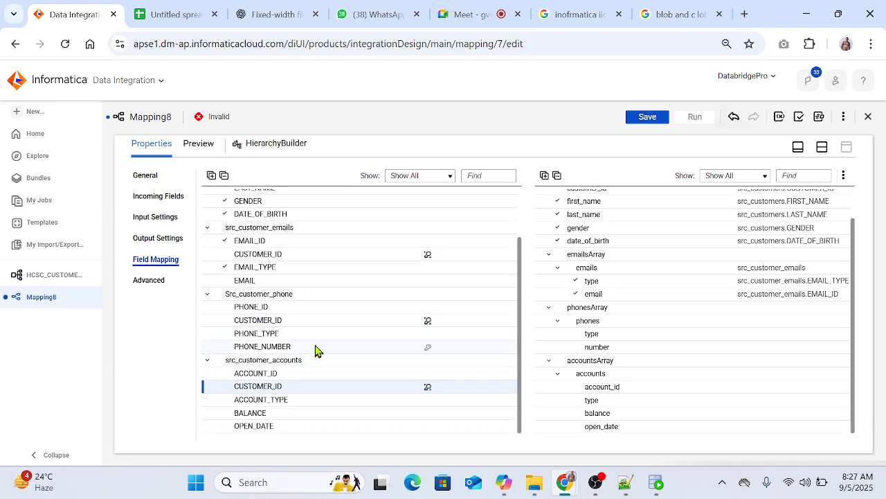
left_click_drag(321, 339, 644, 336)
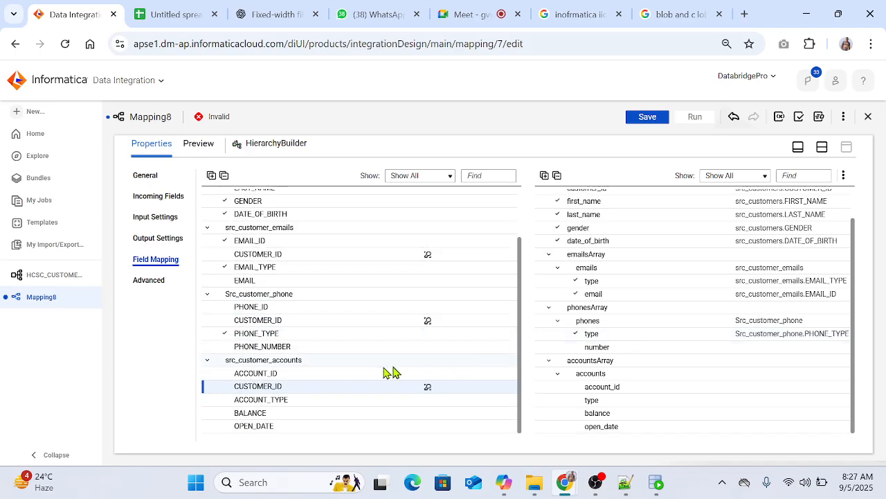
left_click_drag(313, 350, 698, 351)
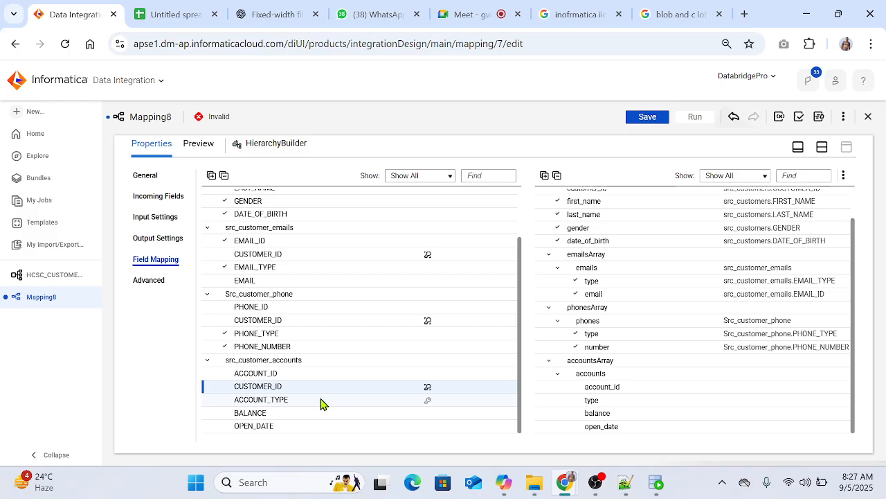
Step: Map ACCOUNT_ID, ACCOUNT_TYPE, BALANCE and OPEN_DATE from src_customer_accounts to the matching accounts elements, and return to the design canvas
left_click_drag(302, 376, 619, 388)
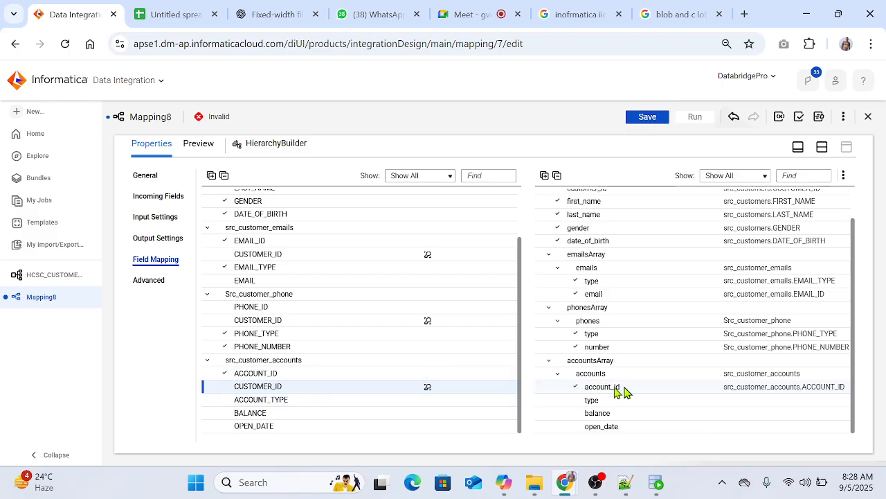
left_click_drag(321, 405, 670, 400)
left_click_drag(329, 418, 615, 435)
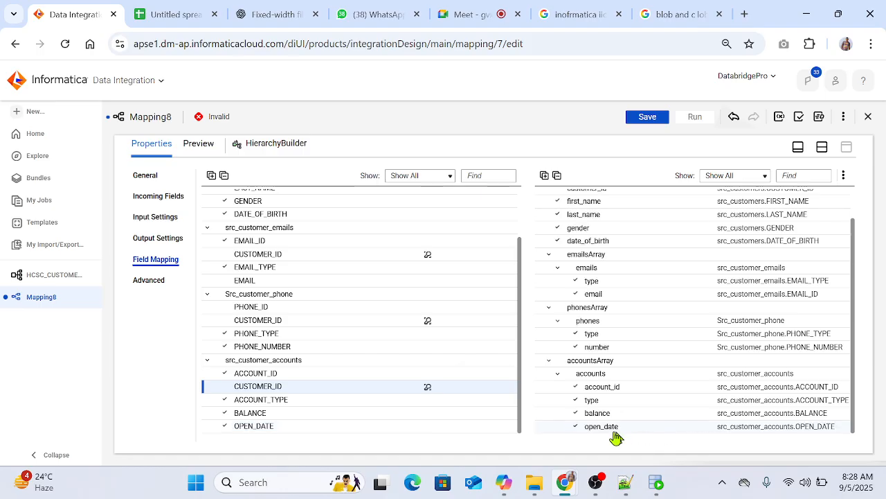
scroll(662, 341, "up", 2)
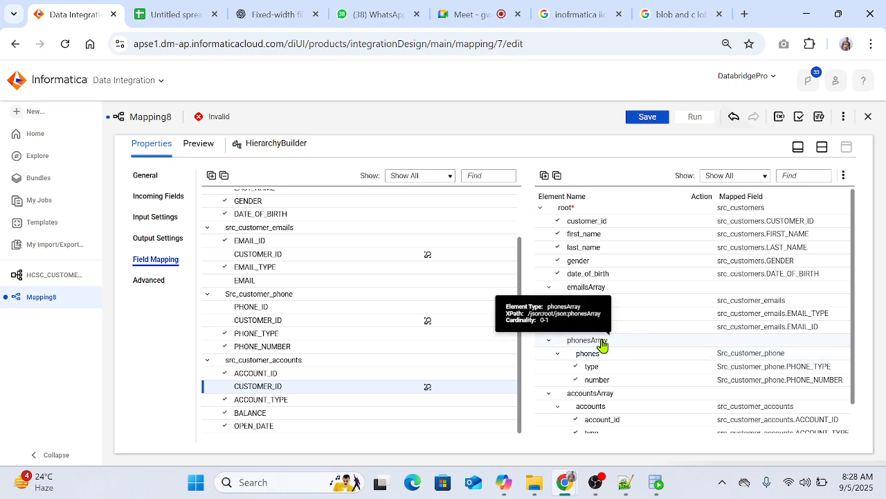
left_click(822, 148)
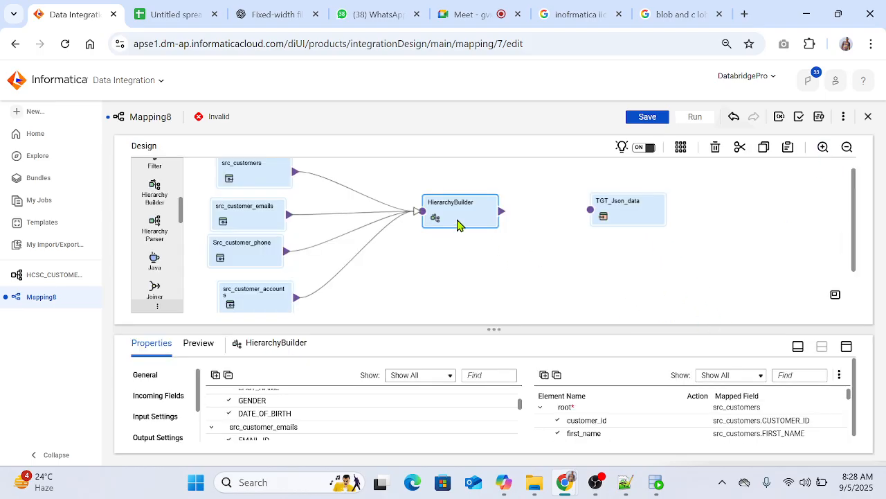
scroll(154, 234, "up", 5)
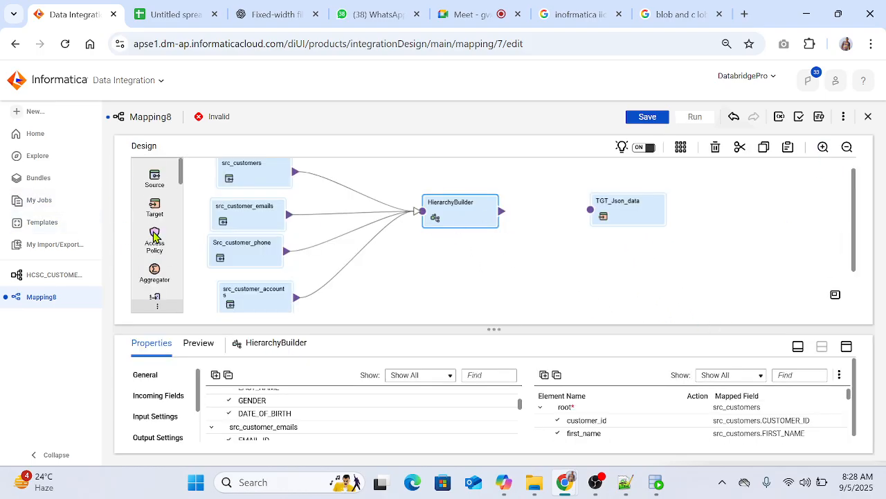
Step: Add an Expression transformation to the mapping canvas and link the HierarchyBuilder output to it
scroll(158, 277, "down", 2)
left_click_drag(158, 274, 515, 273)
left_click(450, 213)
left_click_drag(455, 171, 506, 218)
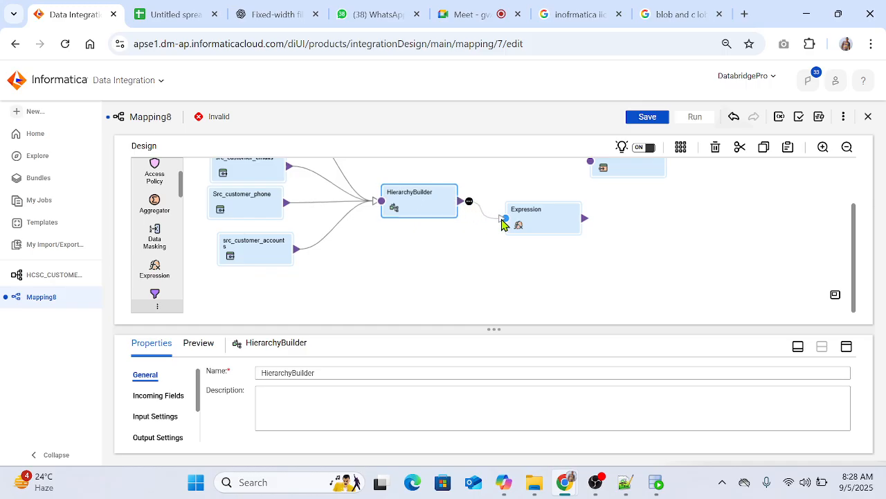
Step: Examine the incoming fields of the Expression transformation and of the HierarchyBuilder
left_click(540, 220)
left_click(166, 400)
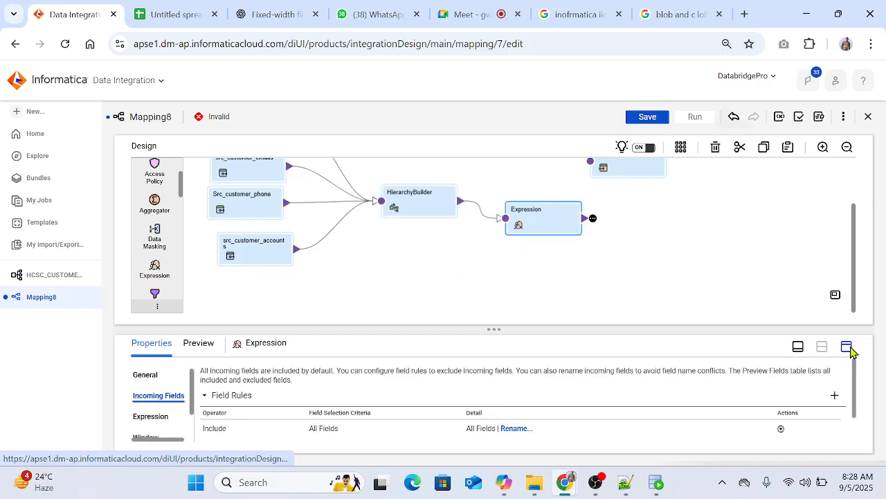
left_click(846, 346)
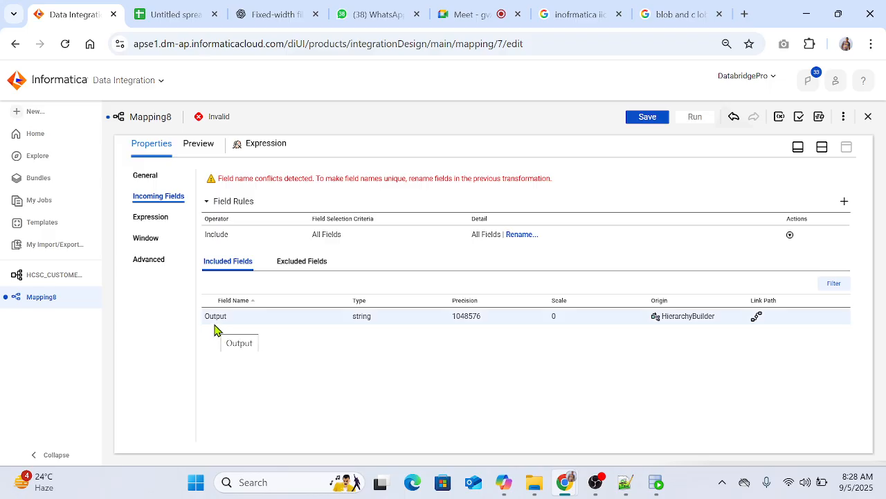
left_click(822, 147)
left_click_drag(413, 224, 425, 223)
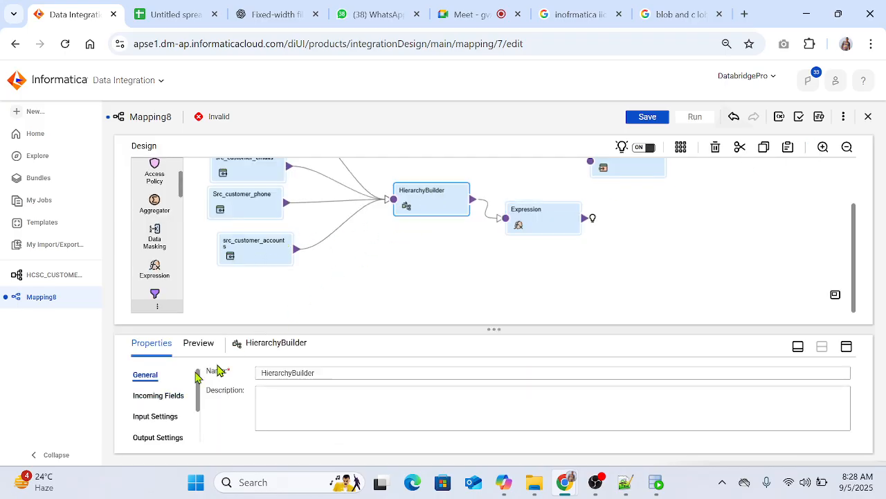
left_click(158, 397)
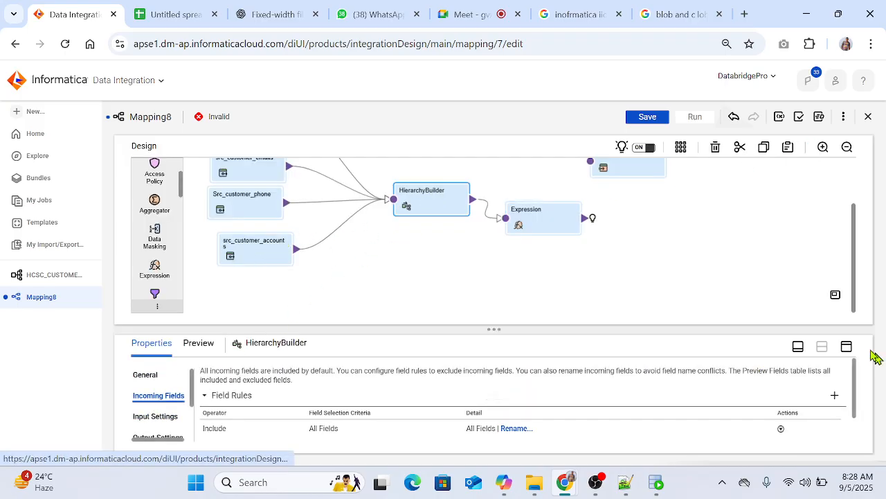
left_click(846, 346)
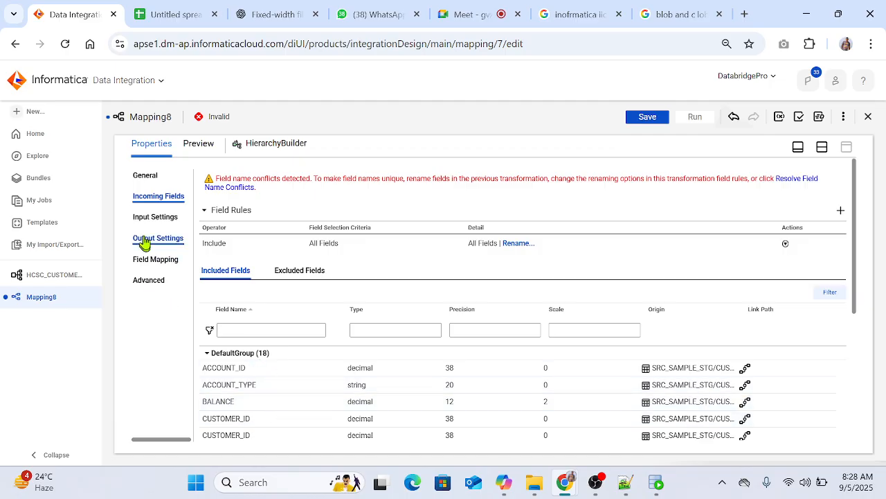
Step: Show the HierarchyBuilder field mapping with src_customers, src_customer_emails and the emails, phones and accounts arrays under root expanded
left_click(158, 260)
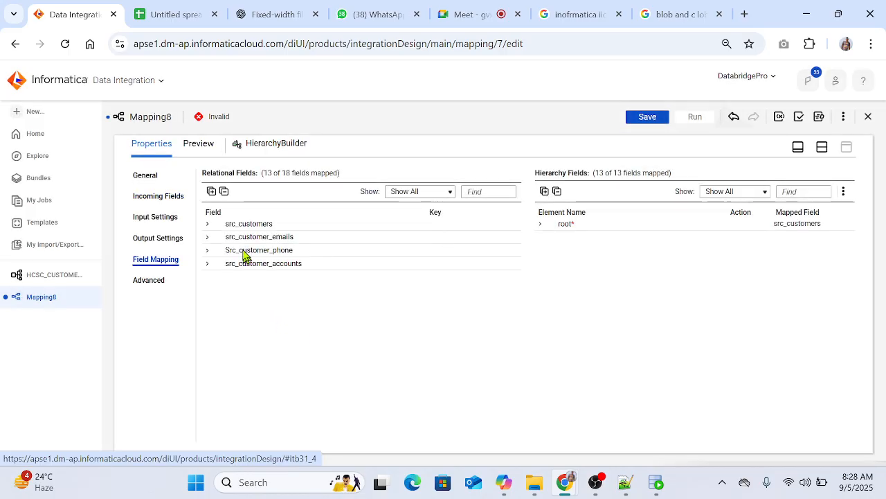
left_click(207, 224)
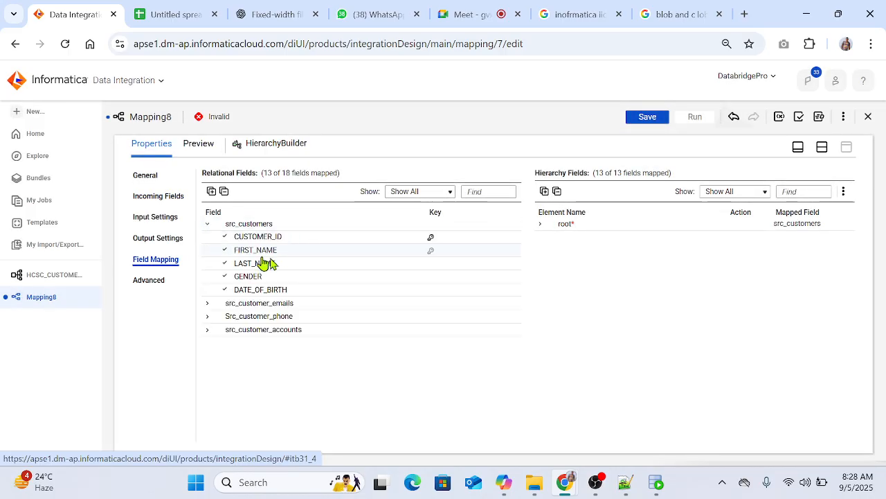
left_click(207, 304)
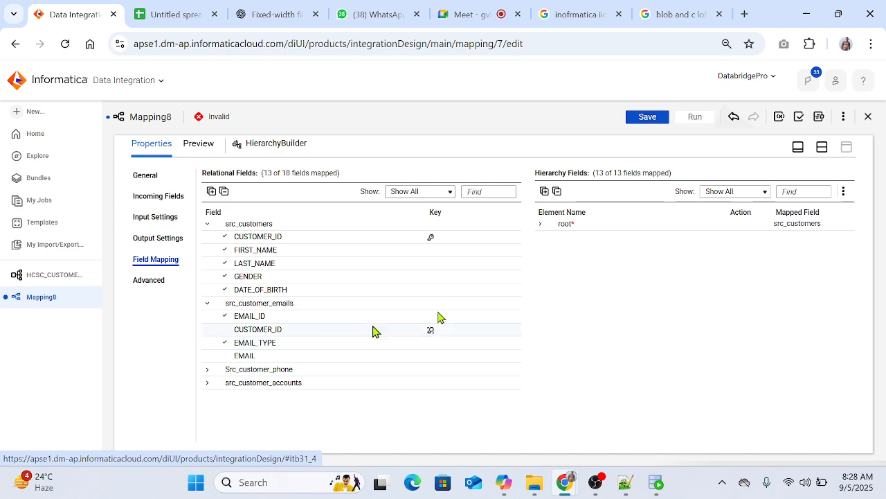
left_click(540, 224)
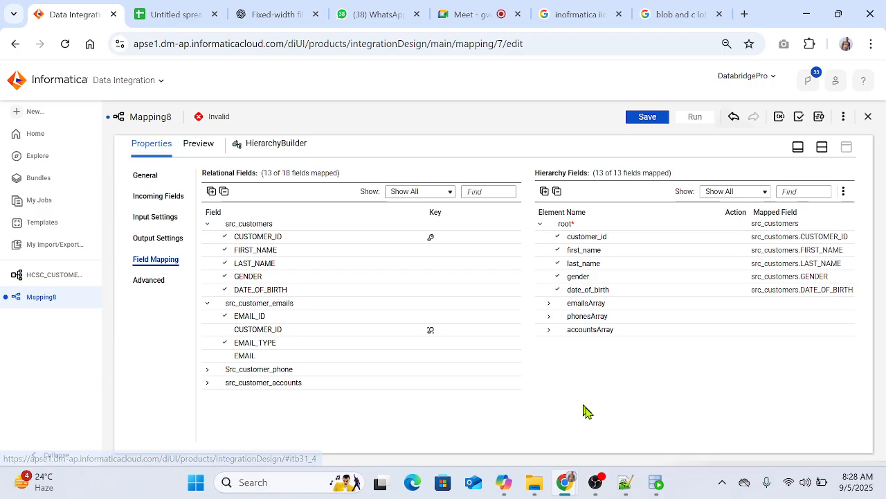
left_click(548, 303)
left_click(549, 331)
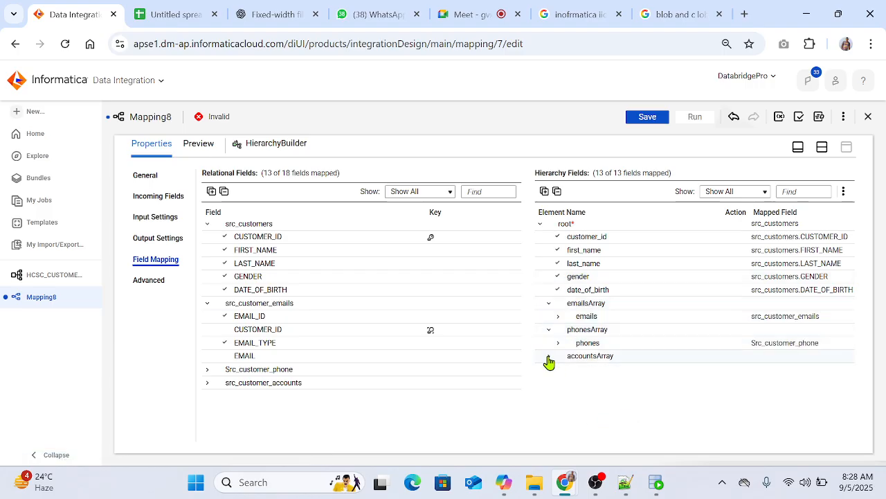
left_click(548, 356)
left_click(558, 369)
left_click(558, 342)
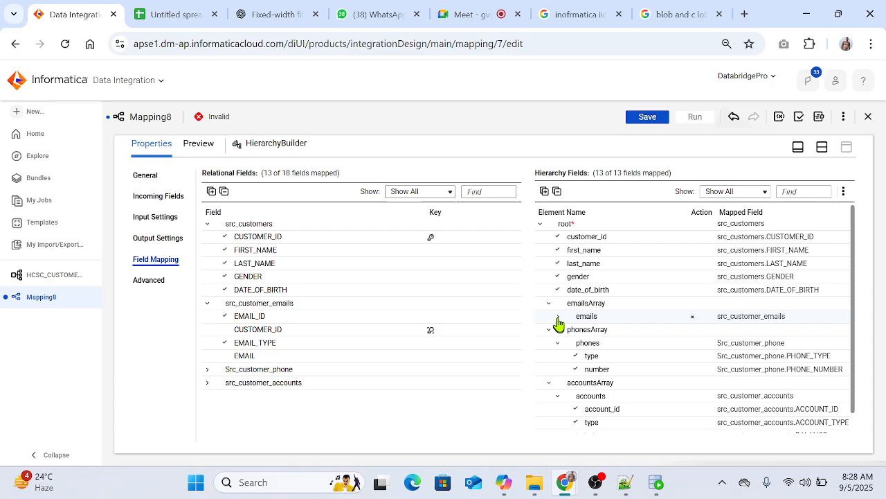
left_click(558, 316)
Step: Remove all field mappings from the root, emails, phones and accounts hierarchy groups
left_click(692, 225)
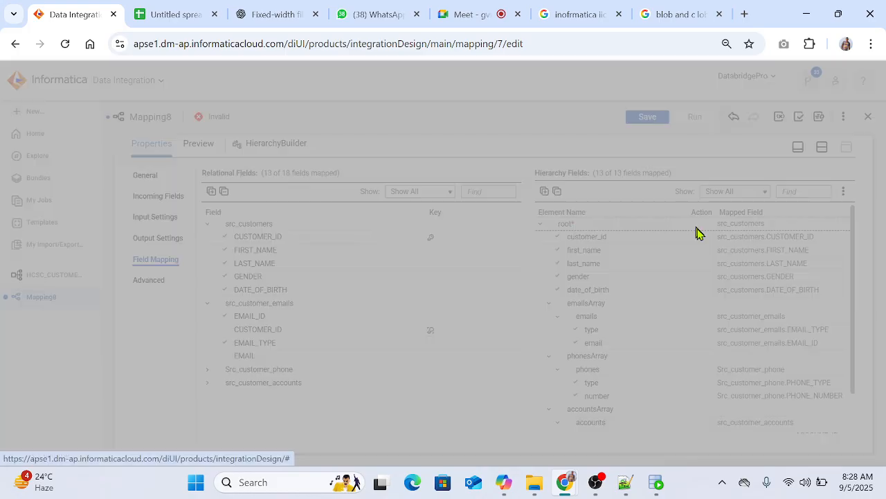
left_click(464, 315)
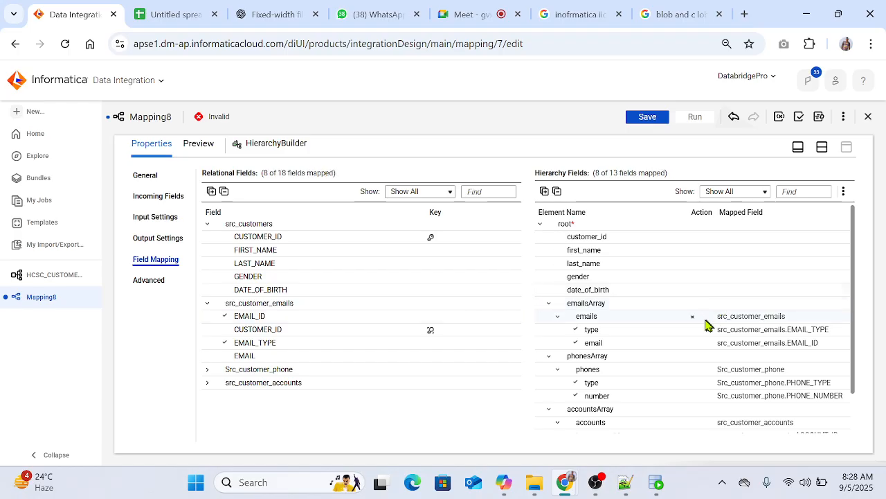
left_click(693, 317)
left_click(460, 315)
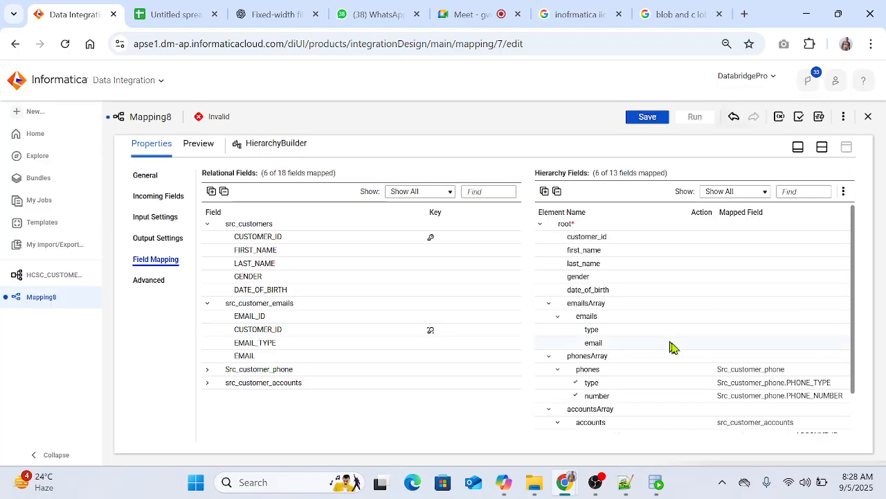
left_click(693, 369)
left_click(459, 316)
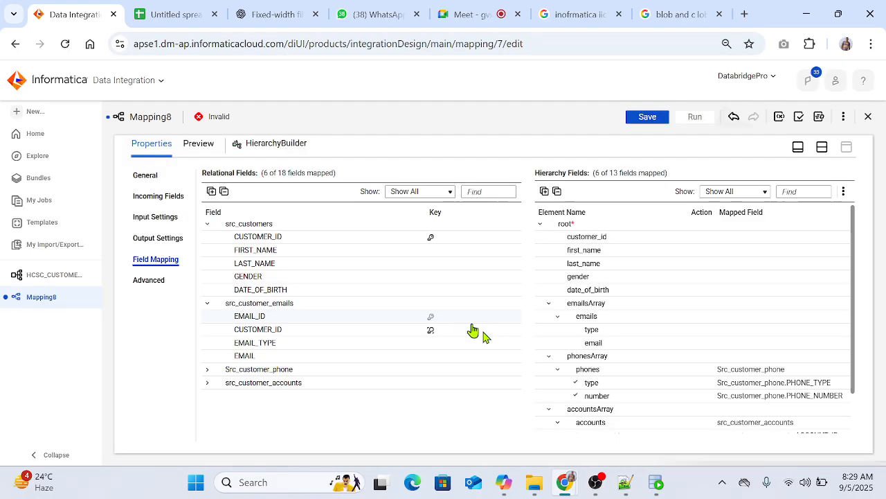
scroll(691, 371, "down", 1)
left_click(690, 373)
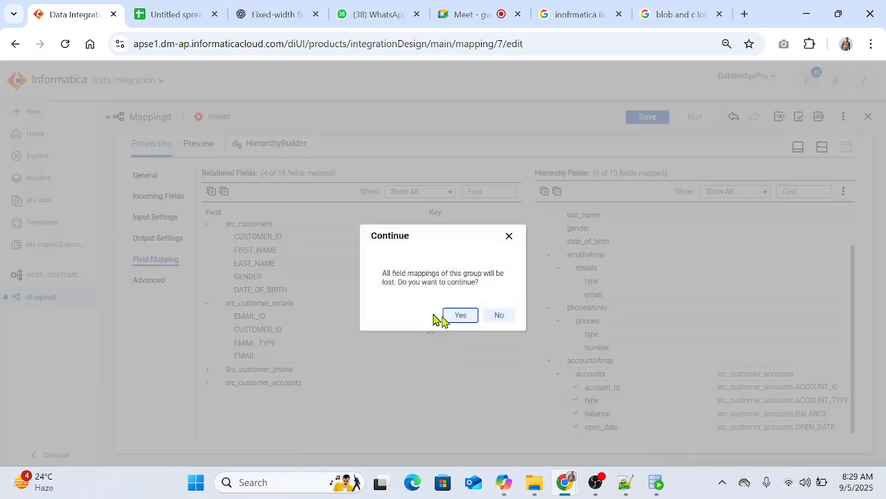
left_click(459, 316)
Step: Set CUSTOMER_ID in the src_customer_emails and Src_customer_phone groups to Not a key
left_click(431, 331)
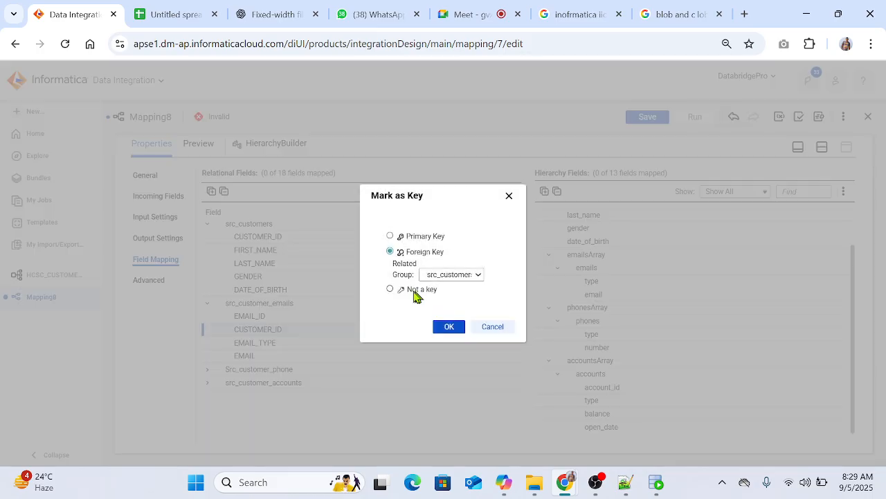
left_click(390, 290)
left_click(453, 328)
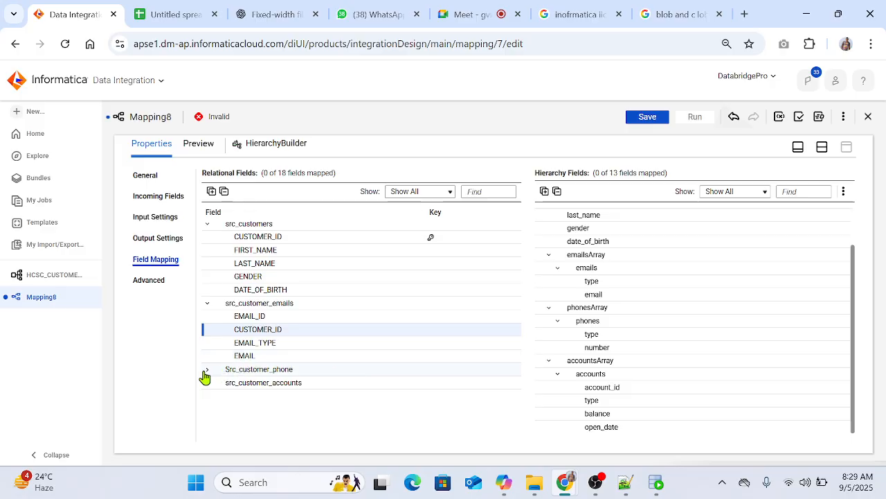
left_click(207, 370)
left_click(427, 397)
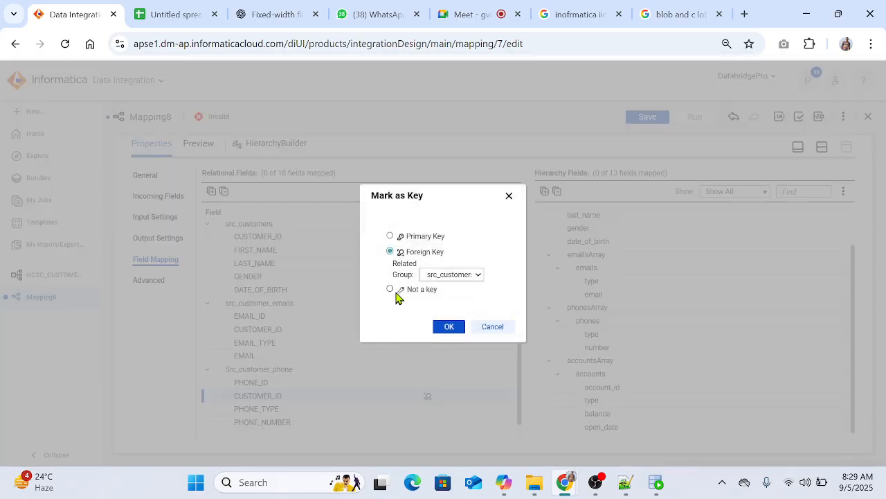
left_click(389, 290)
left_click(449, 326)
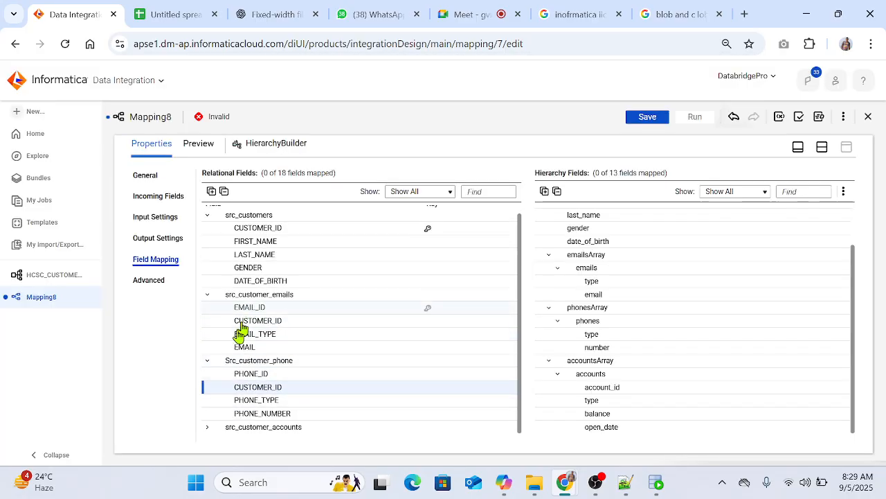
Step: Set CUSTOMER_ID in the src_customer_accounts and src_customers groups to Not a key
left_click(209, 426)
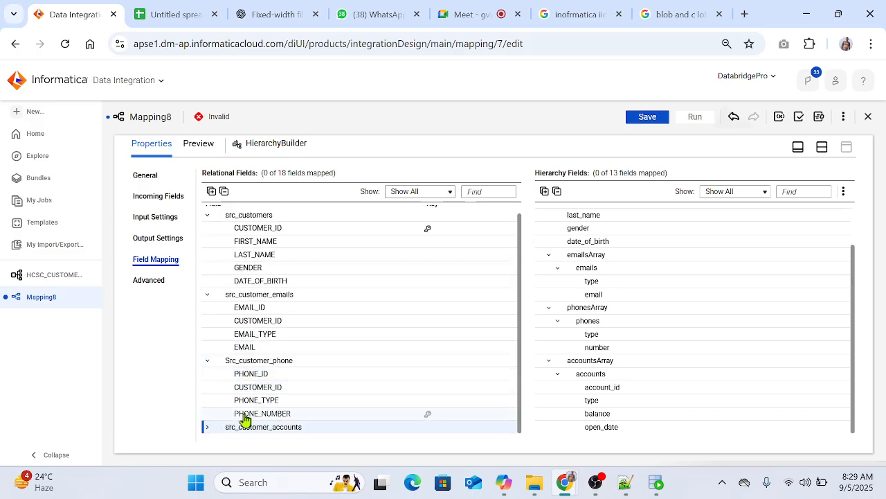
left_click(207, 427)
scroll(388, 370, "down", 2)
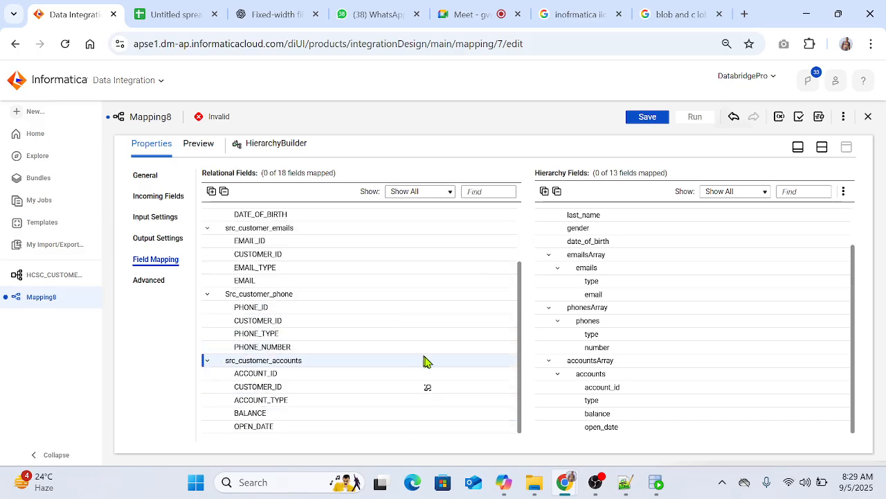
left_click(427, 390)
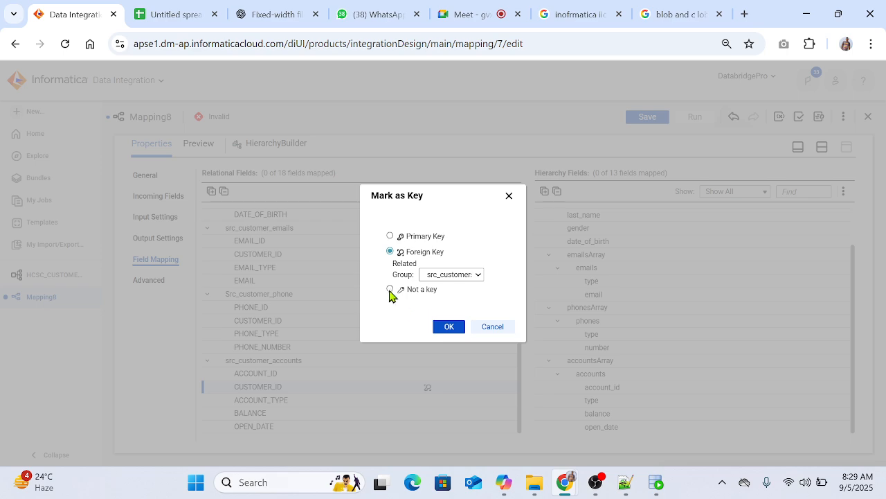
left_click(446, 326)
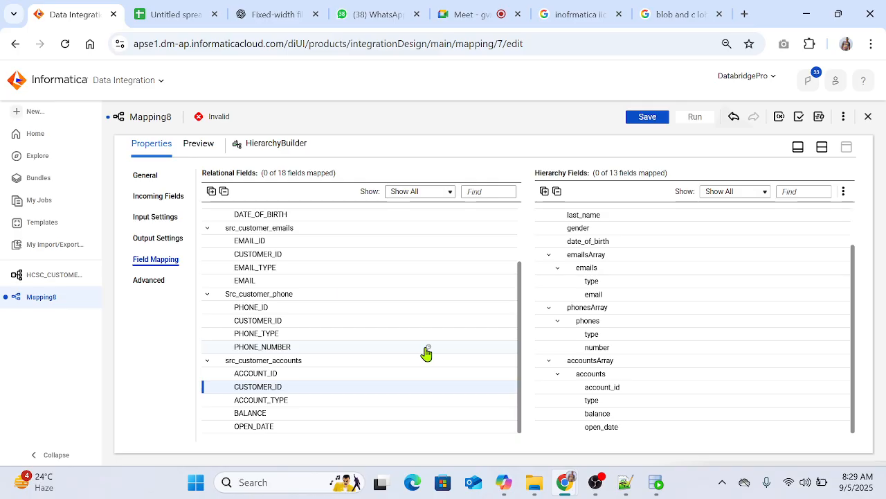
scroll(376, 325, "up", 3)
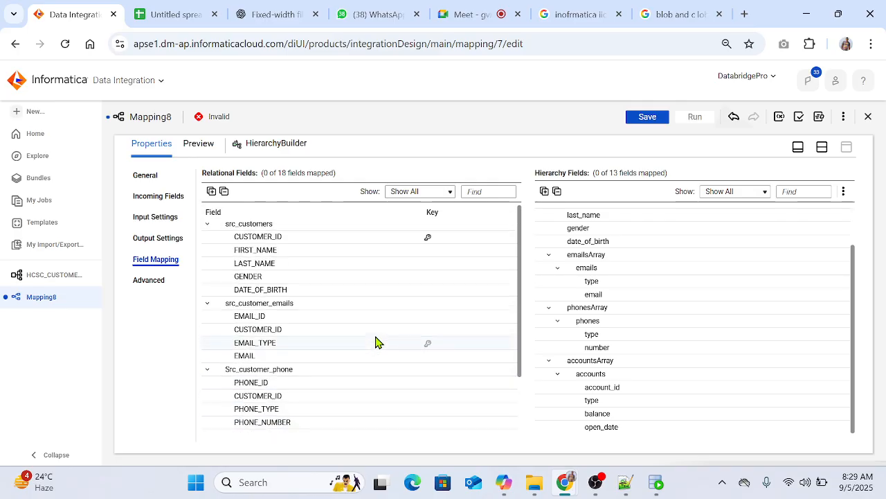
left_click(425, 240)
left_click(390, 289)
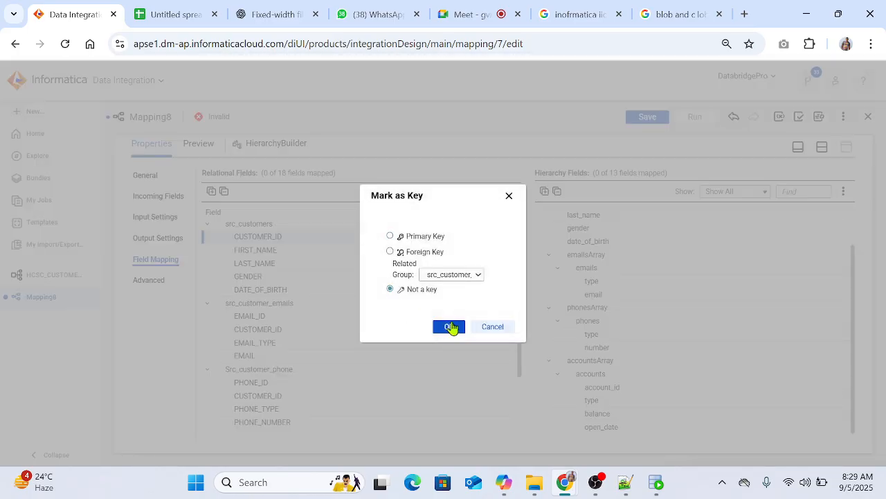
left_click(449, 326)
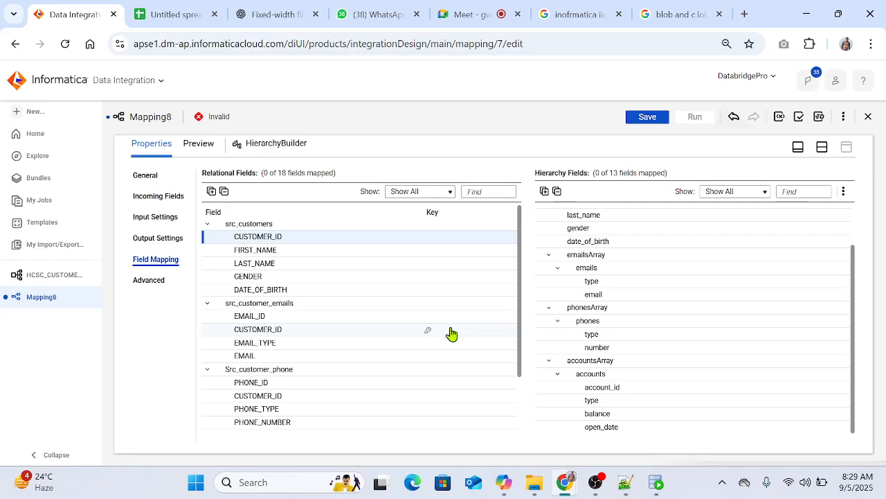
Step: Start resolving the HierarchyBuilder's incoming field name conflicts by giving src_customer_accounts fields the prefix C_ACC_
left_click(158, 198)
left_click(792, 181)
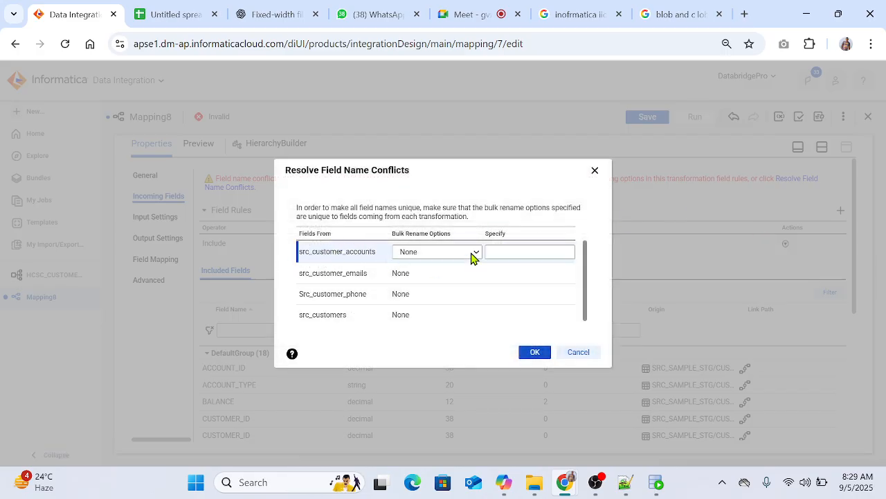
left_click(471, 255)
left_click(413, 283)
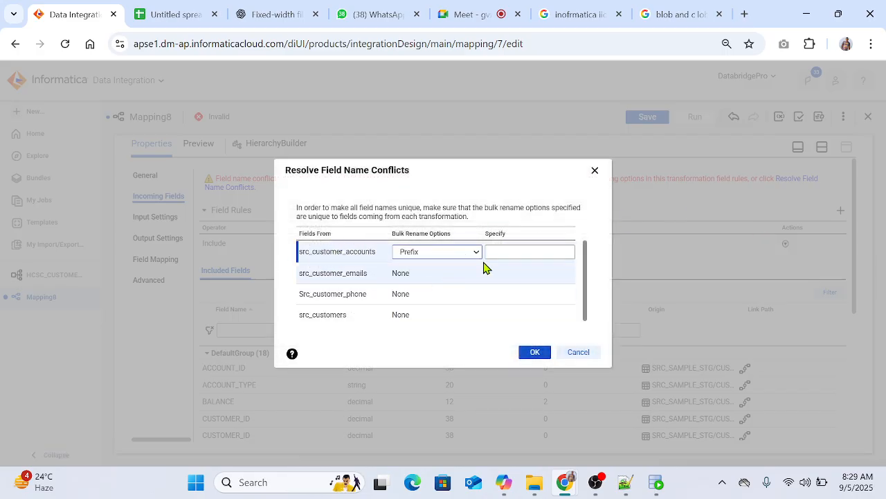
left_click(518, 253)
type("C_ACC")
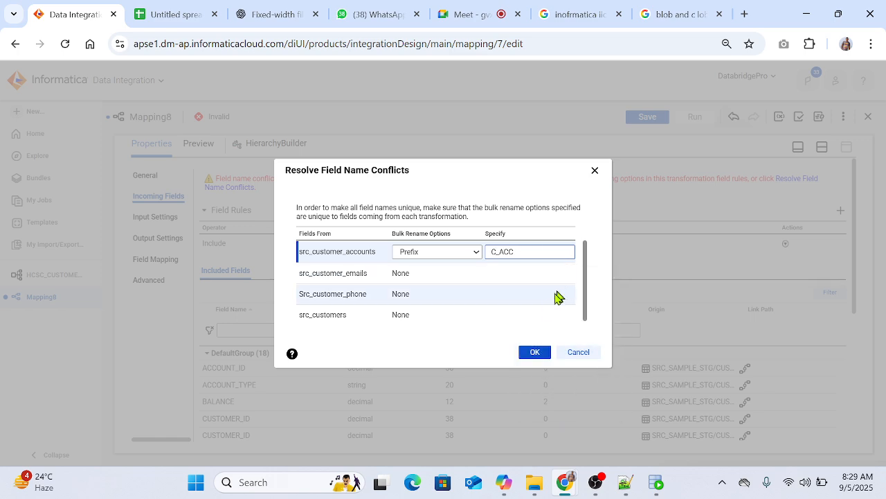
type("_")
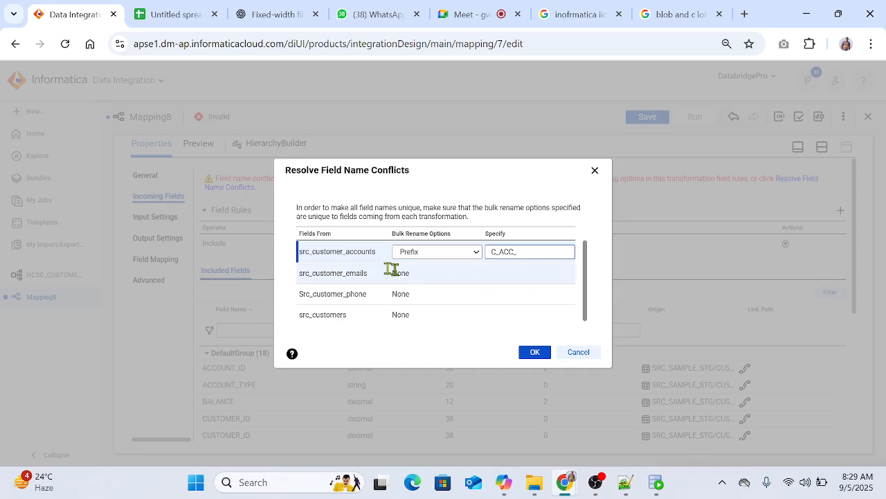
Step: Give the src_customer_emails fields the bulk rename prefix Email_
left_click(411, 277)
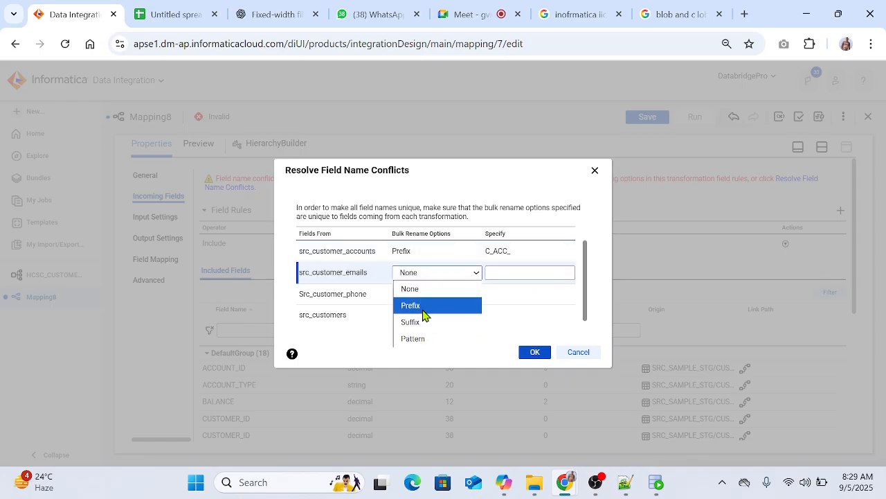
left_click(421, 305)
left_click(531, 274)
type("Email_")
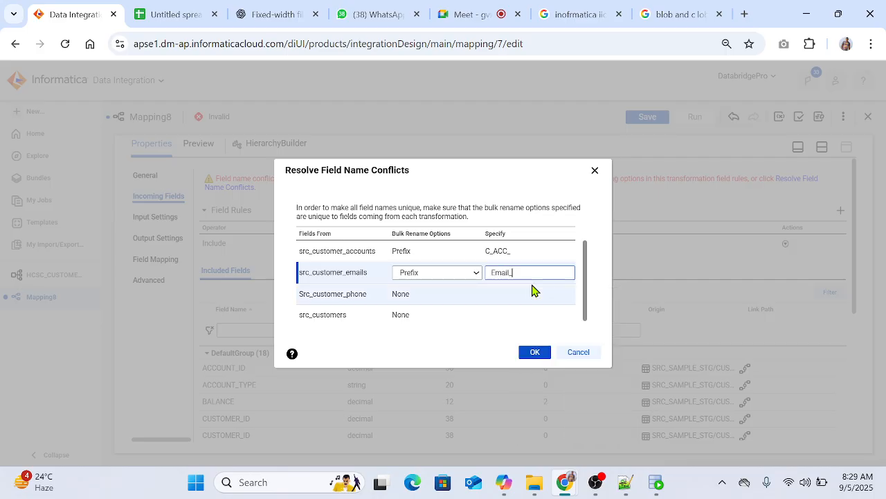
Step: Give the Src_customer_phone fields the bulk rename prefix Phone_
left_click(415, 296)
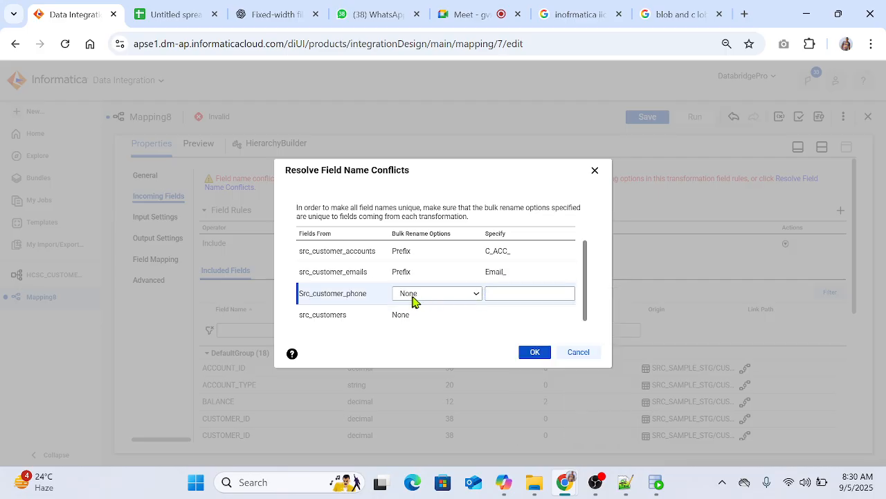
left_click(418, 295)
left_click(411, 325)
left_click(496, 295)
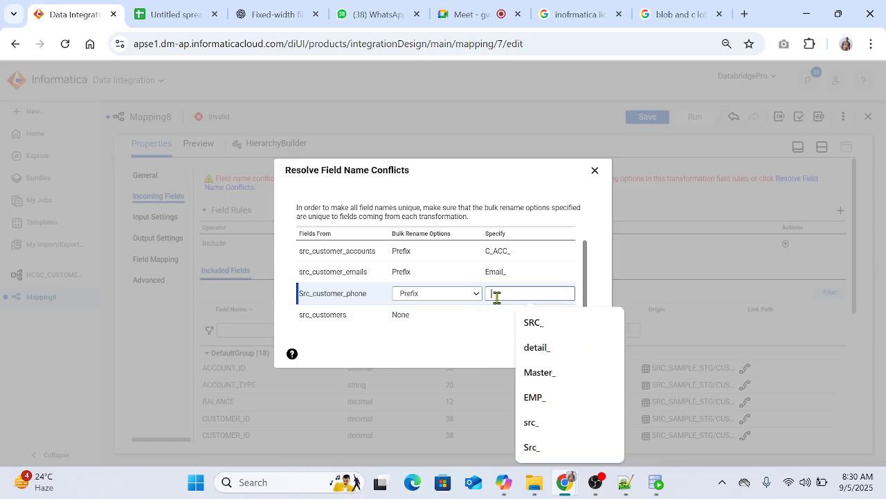
type("Phon")
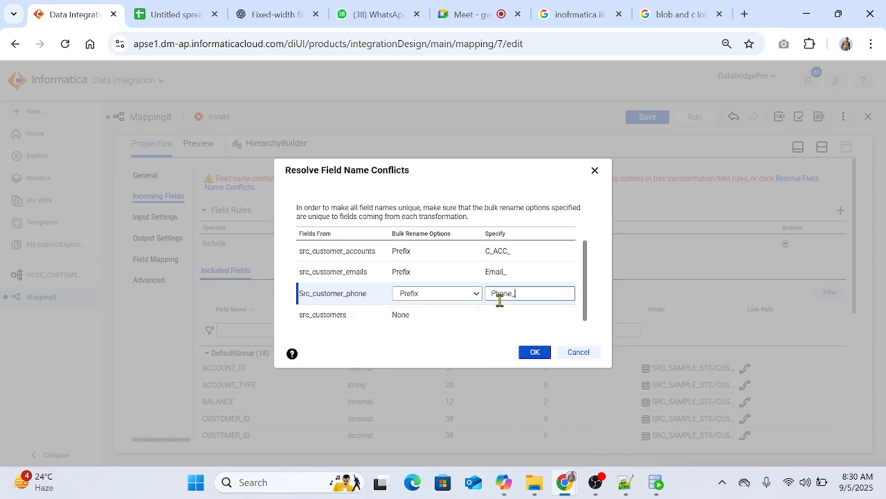
type("e_")
Step: Give the src_customers fields the bulk rename prefix Customer_ and apply the conflict resolution
left_click(424, 317)
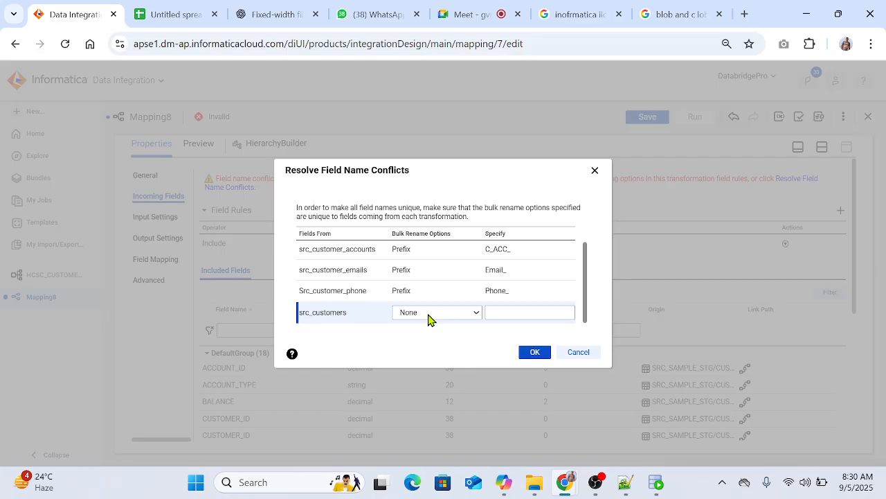
left_click(428, 318)
left_click(426, 348)
left_click(511, 314)
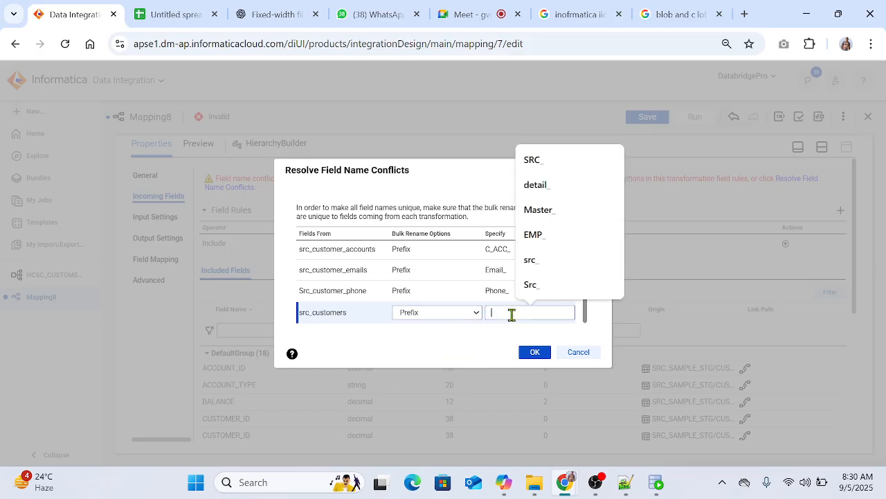
type("Cuar")
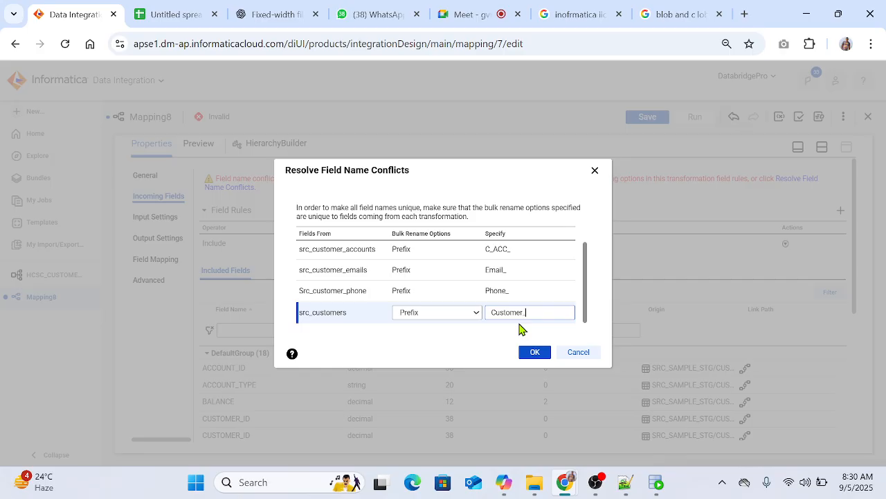
left_click(541, 354)
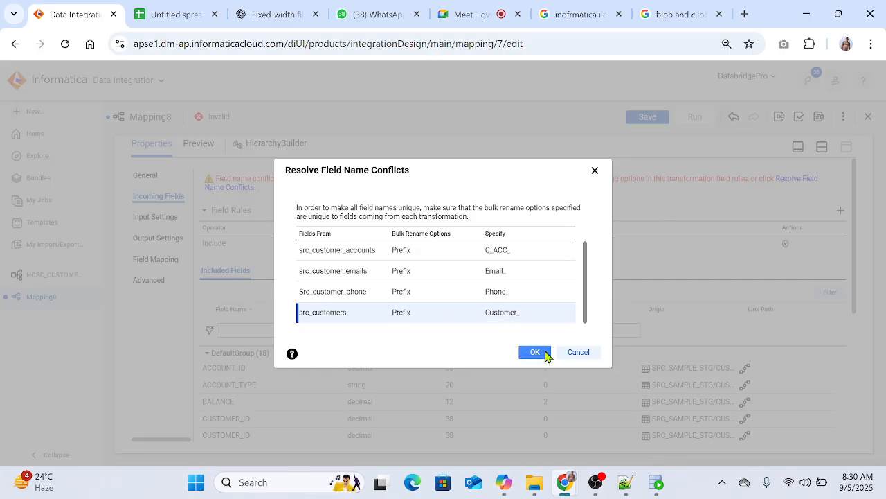
left_click(545, 355)
scroll(491, 317, "down", 5)
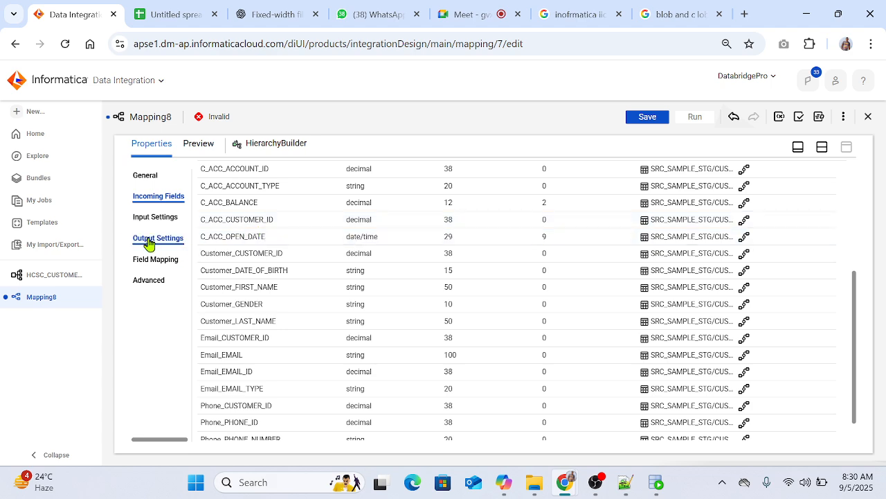
Step: Mark Customer_CUSTOMER_ID in the HierarchyBuilder's src_customers relational group as the primary key
left_click(156, 259)
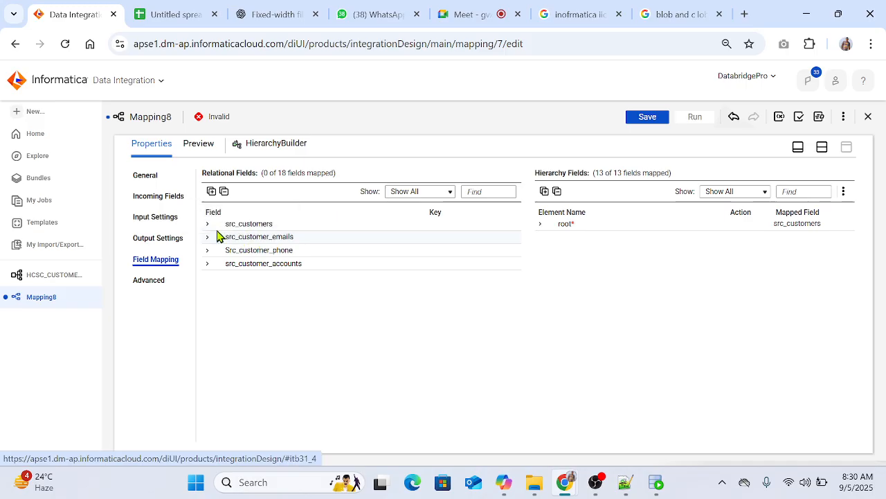
left_click(206, 224)
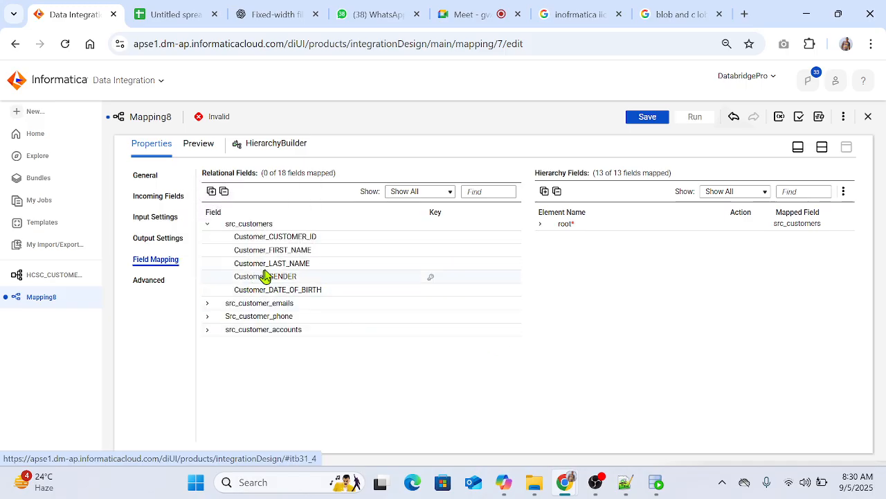
left_click(431, 241)
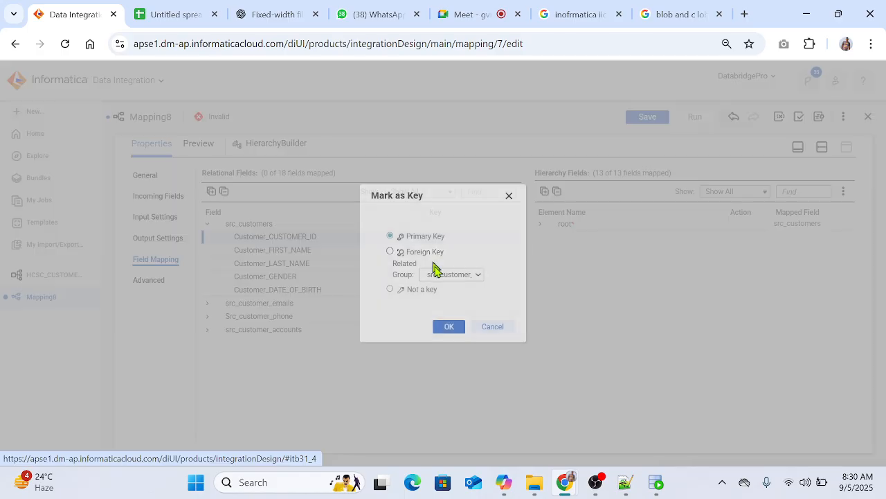
left_click(448, 324)
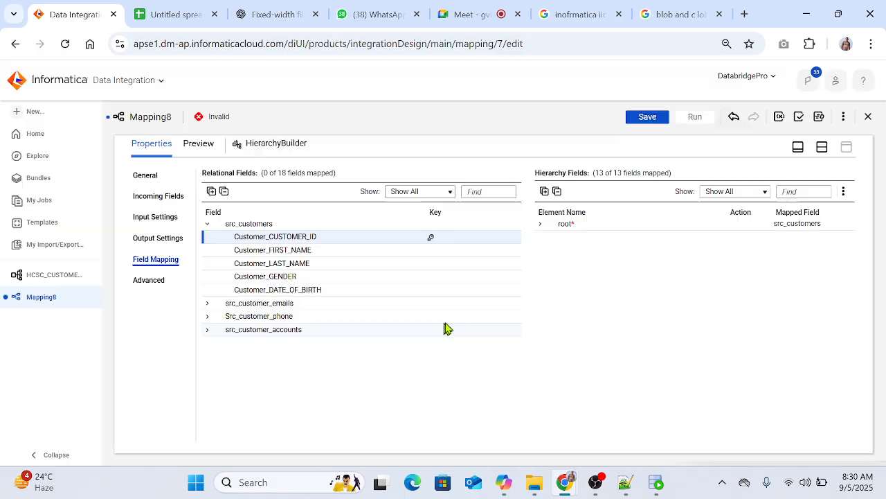
Step: Examine which relational fields are mapped to the hierarchy root and its emails, phones and accounts arrays
left_click(539, 223)
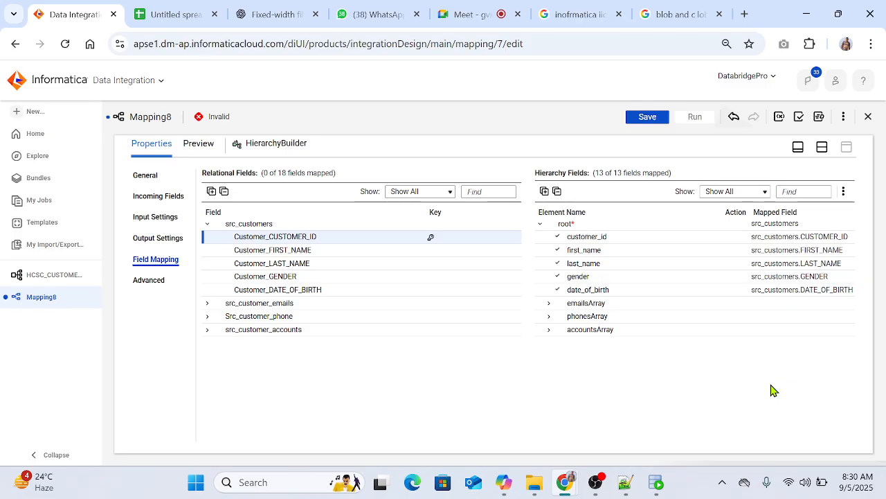
left_click(549, 304)
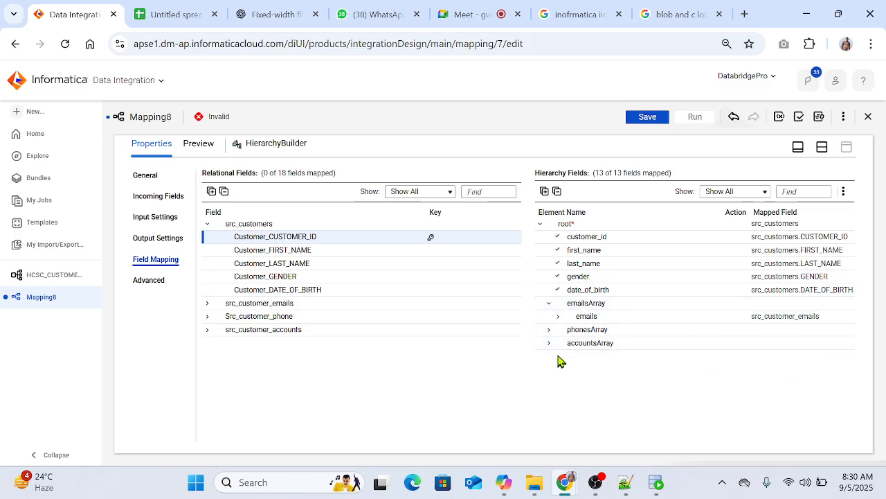
left_click(558, 317)
left_click(550, 356)
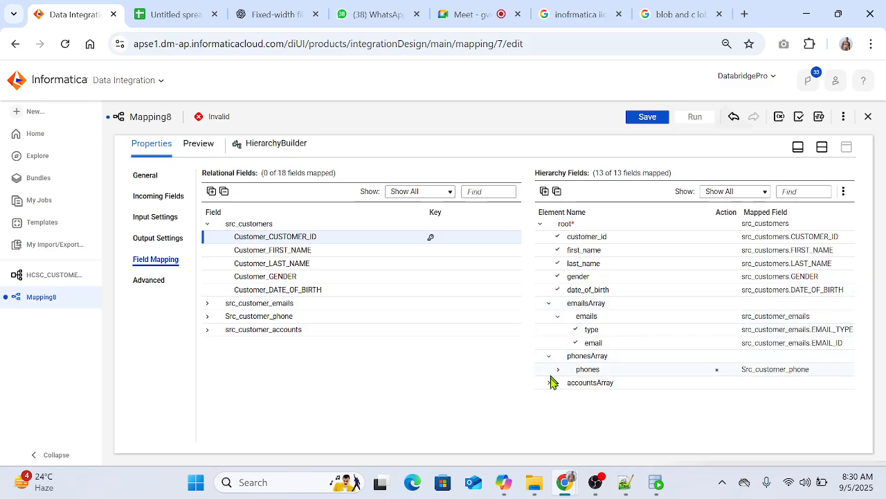
left_click(550, 383)
left_click(558, 369)
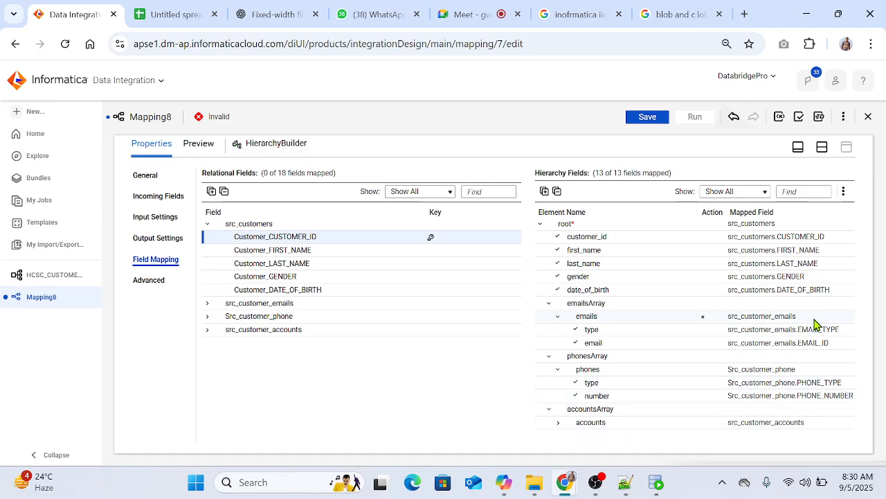
left_click(559, 424)
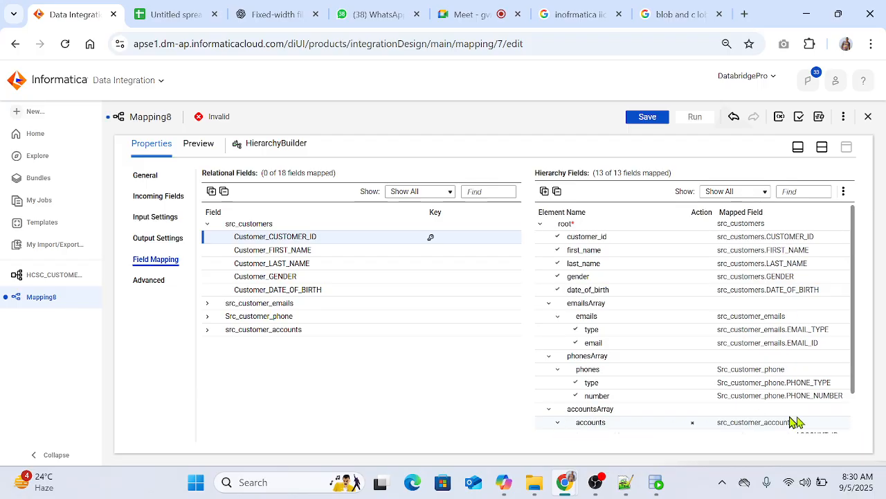
scroll(740, 313, "down", 2)
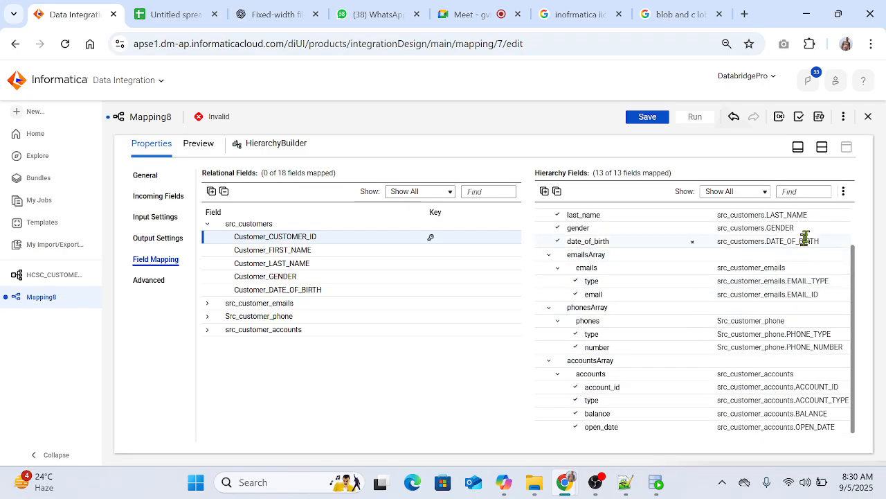
left_click(843, 193)
left_click(845, 197)
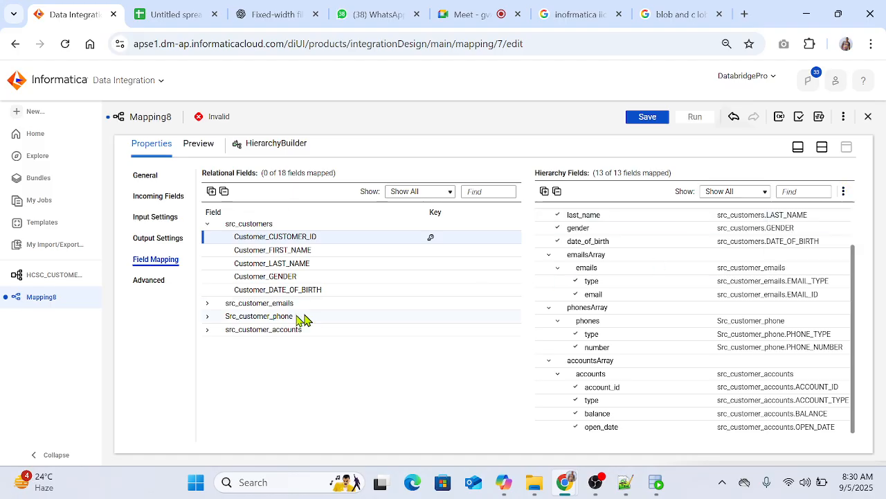
Step: Mark Email_CUSTOMER_ID in the src_customer_emails group as a foreign key related to src_customers
left_click(209, 306)
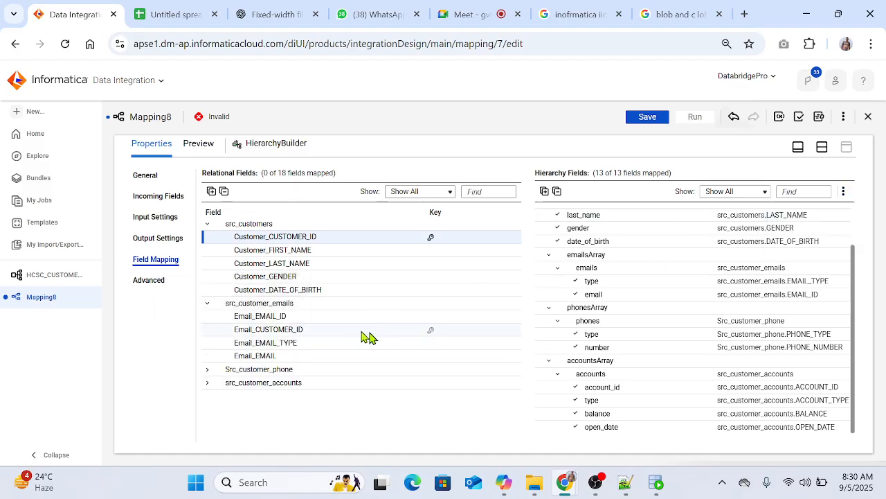
left_click(432, 333)
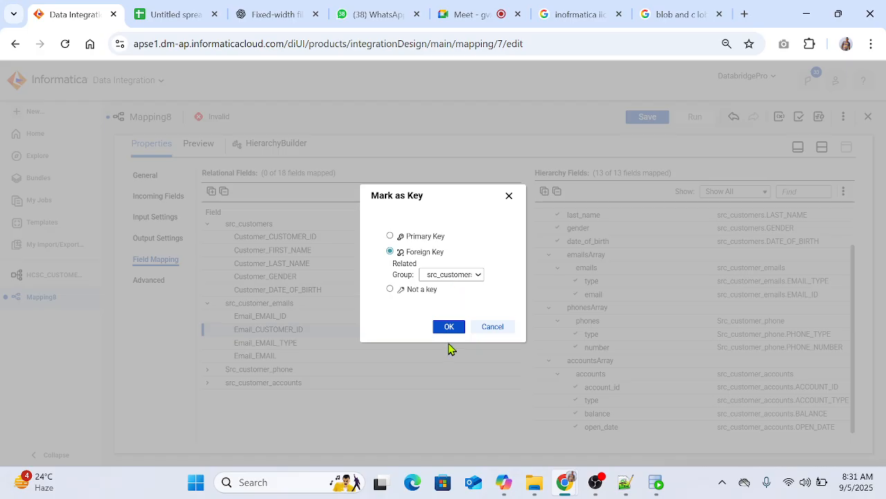
left_click(448, 326)
Step: Mark Phone_CUSTOMER_ID in the Src_customer_phone group as a foreign key related to src_customers
left_click(208, 372)
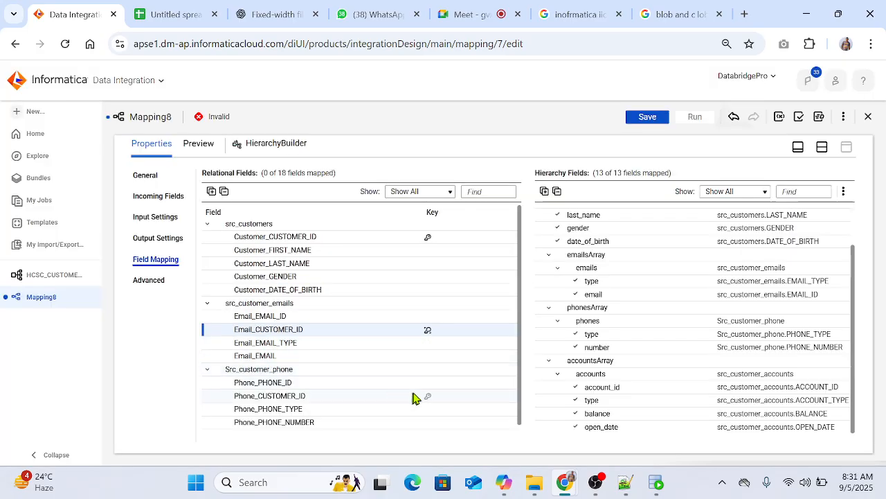
left_click(427, 396)
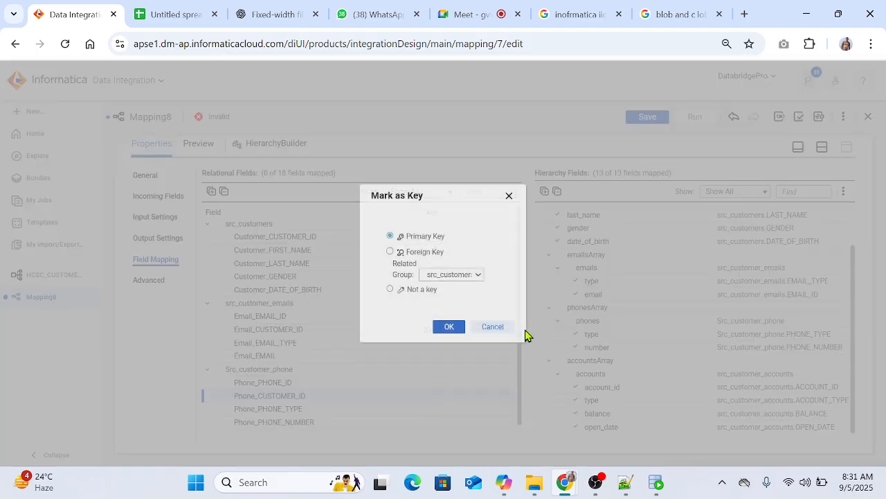
left_click(391, 252)
left_click(449, 326)
Step: Mark C_ACC_CUSTOMER_ID in the src_customer_accounts group as a foreign key related to src_customers
scroll(267, 415, "down", 1)
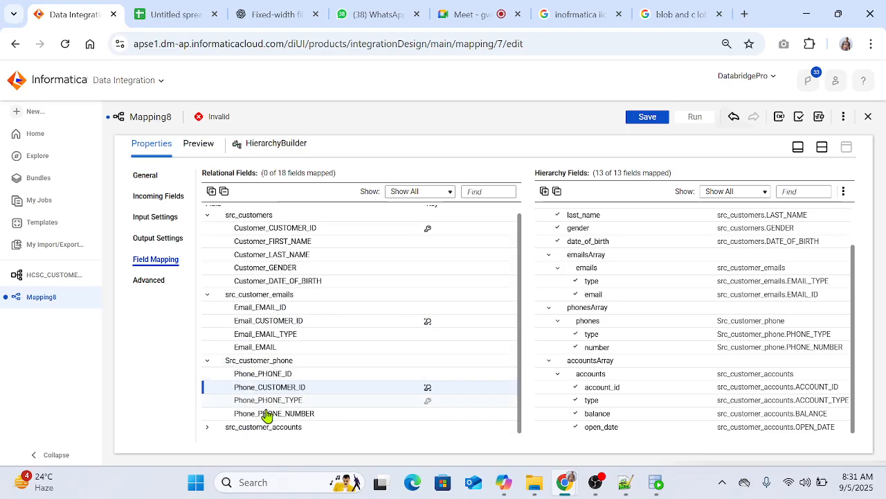
left_click(208, 426)
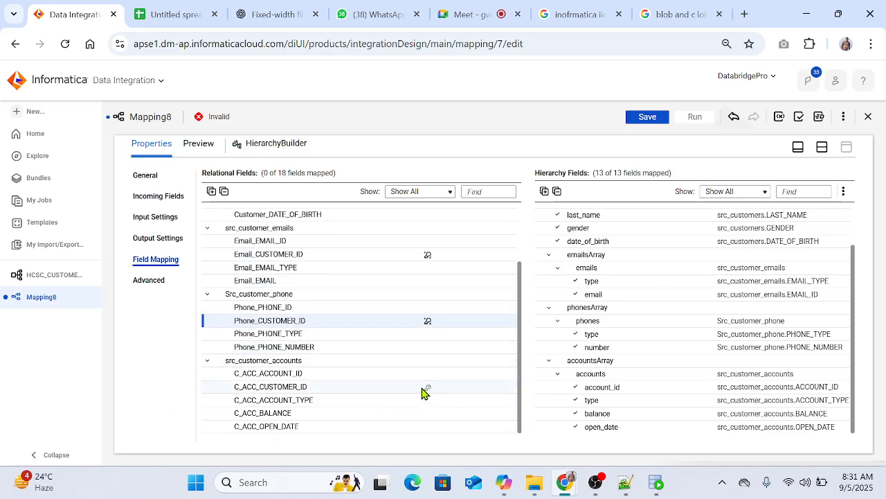
left_click(427, 390)
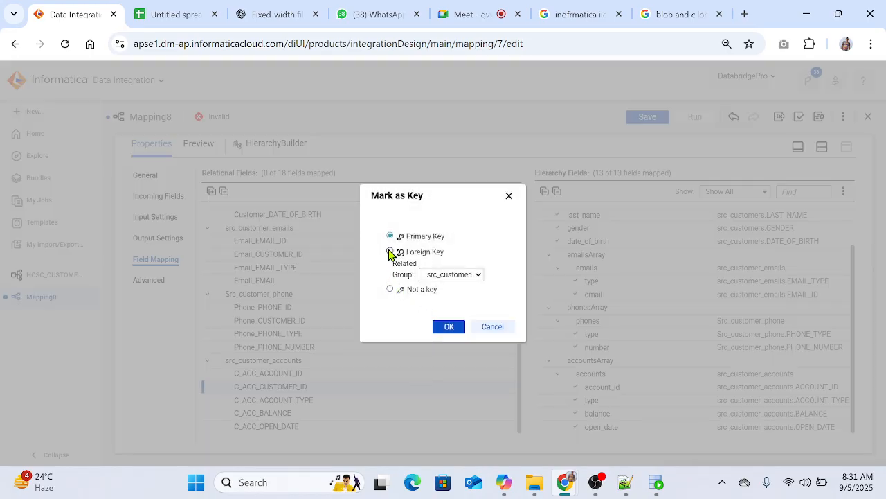
left_click(390, 253)
left_click(450, 328)
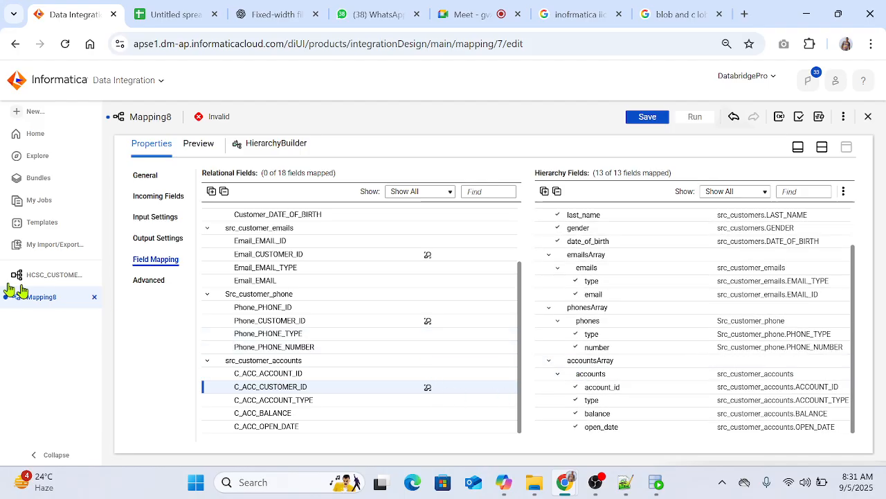
Step: Examine the Expression transformation's incoming fields and the source fields of src_customer_accounts
left_click(160, 238)
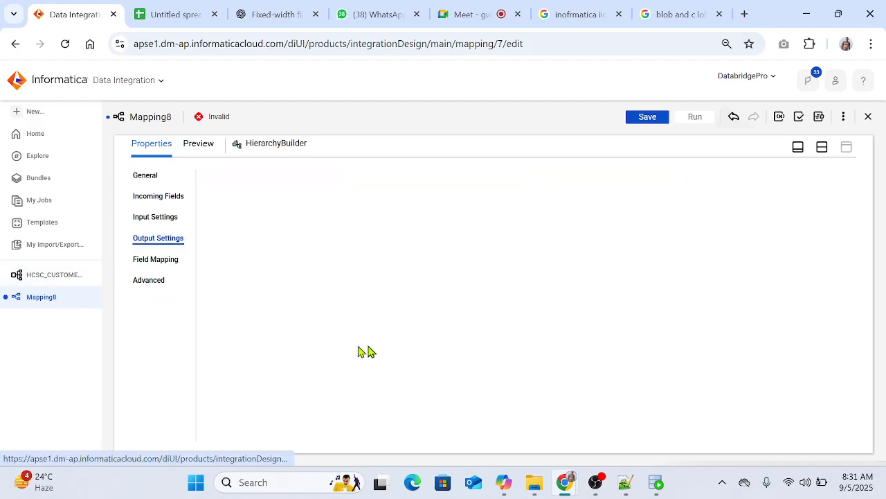
left_click(822, 149)
left_click(541, 217)
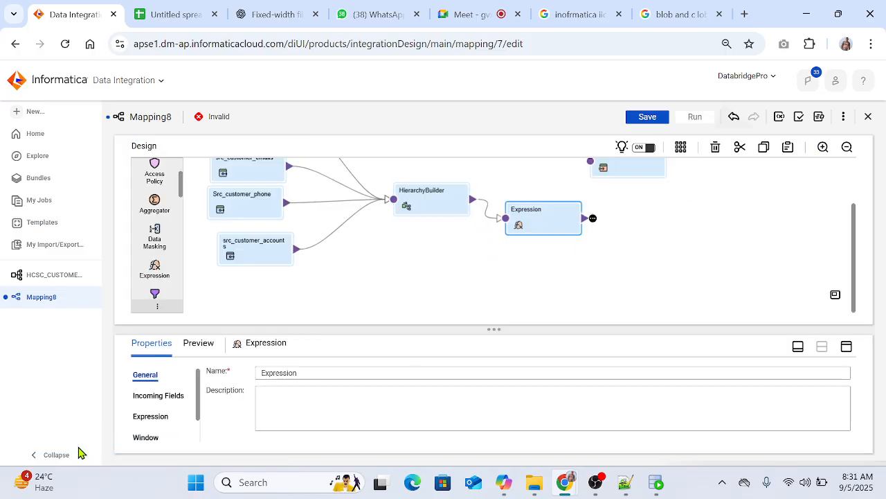
left_click(158, 396)
left_click(845, 347)
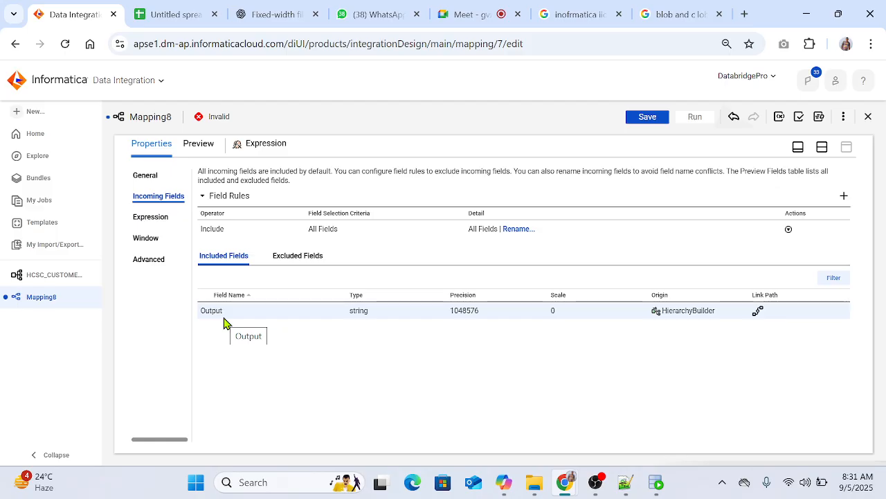
left_click(821, 147)
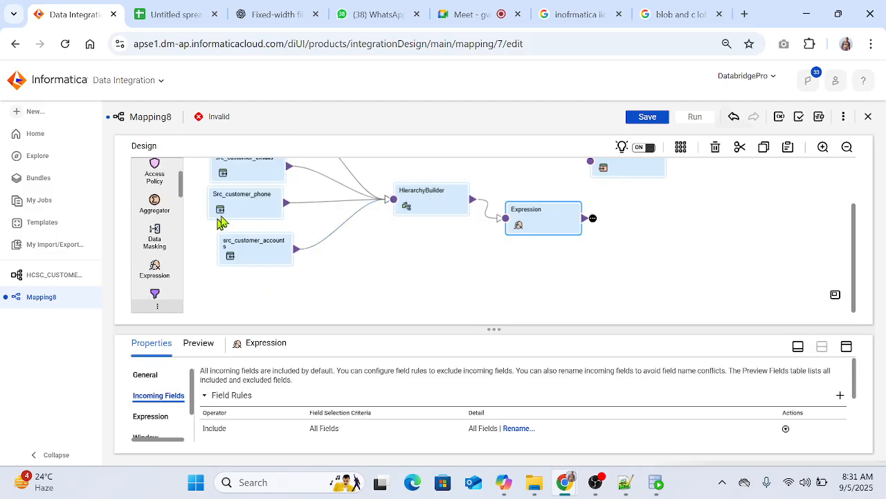
left_click(257, 254)
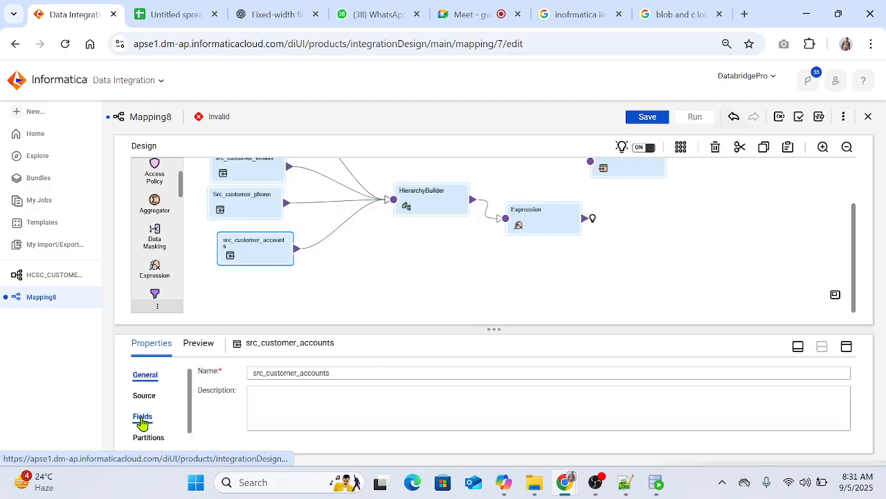
left_click(142, 418)
scroll(439, 388, "down", 2)
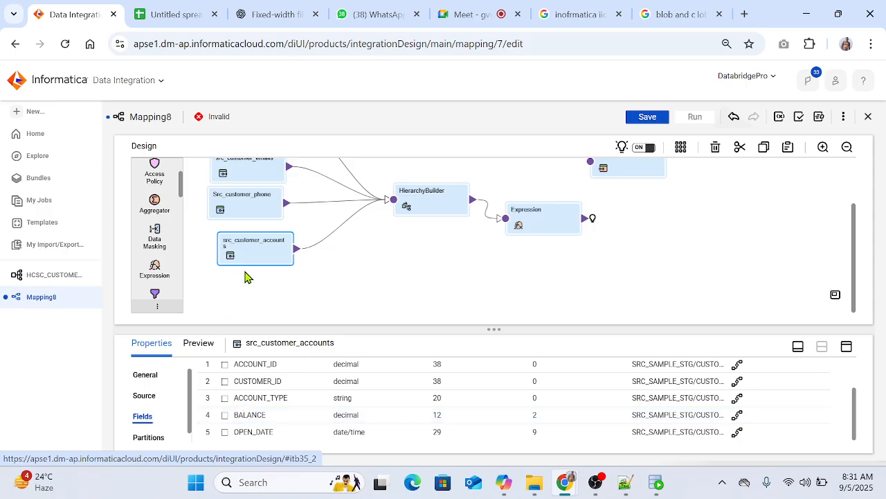
Step: Enable pass-through fields in the HierarchyBuilder transformation's output settings
left_click(430, 204)
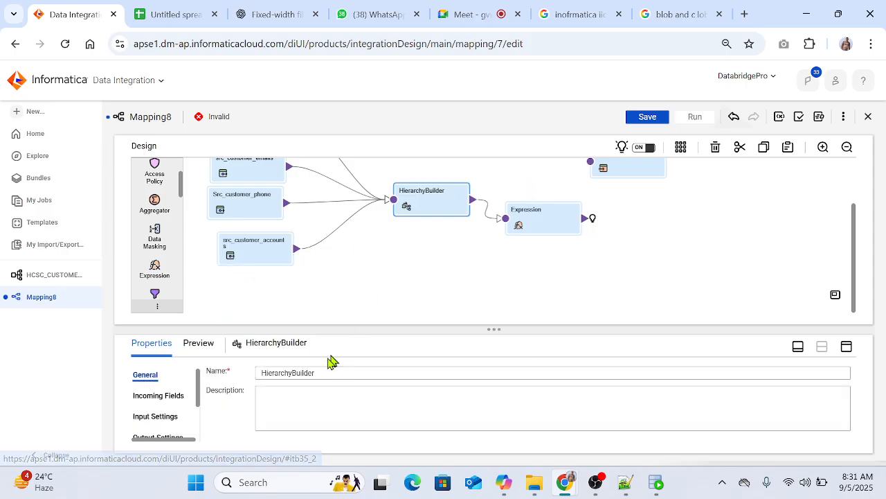
scroll(173, 415, "down", 2)
left_click(168, 386)
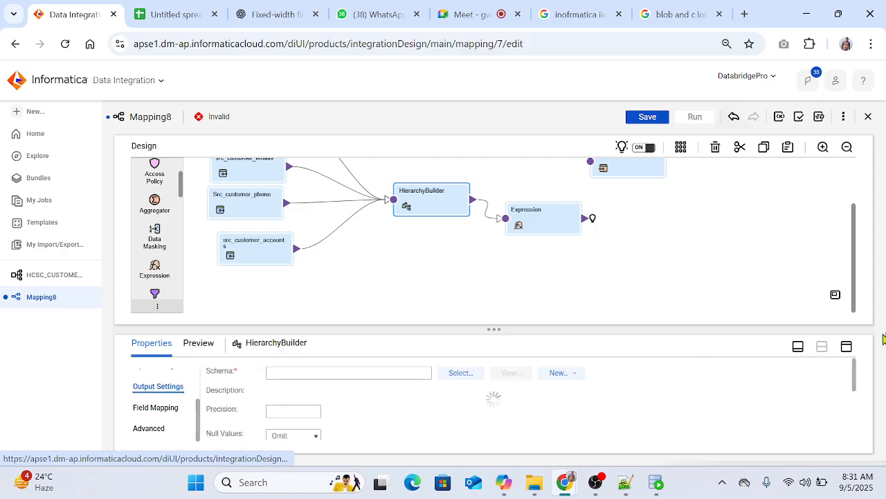
left_click(846, 346)
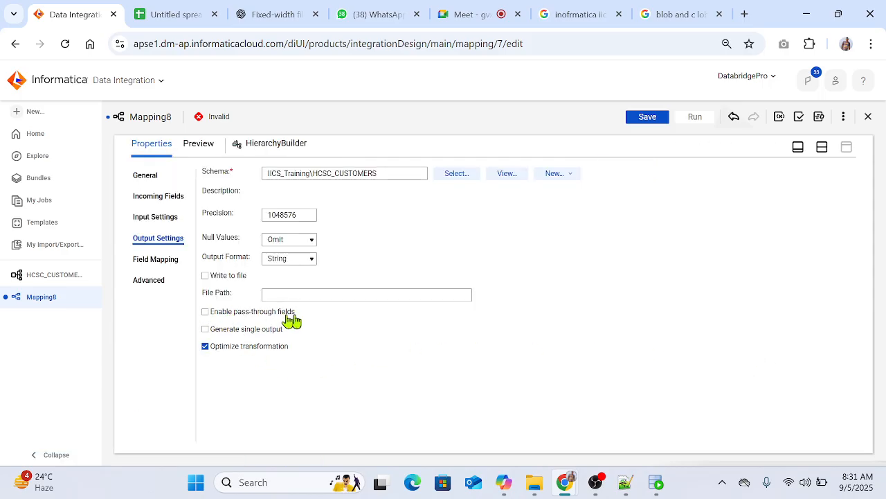
left_click(206, 313)
Step: Map src_customers' customer ID, first name, last name, gender and date of birth to the matching elements under root in the HierarchyBuilder field mapping
left_click(148, 264)
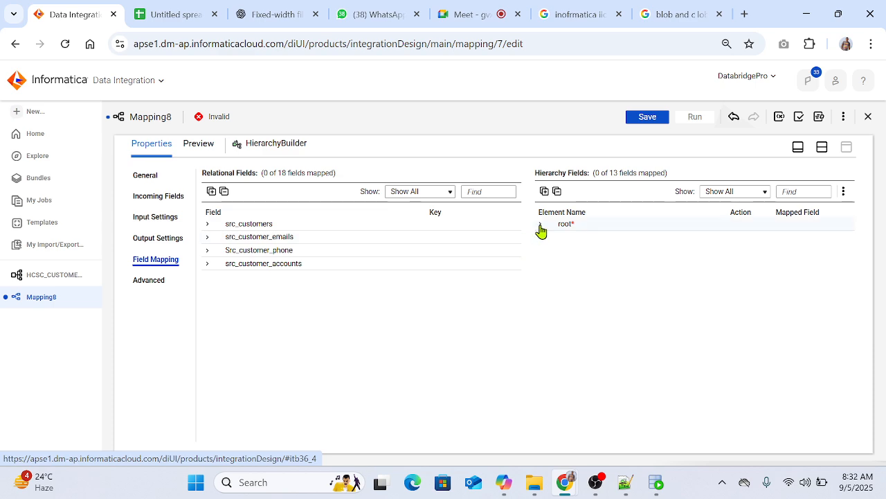
left_click(540, 225)
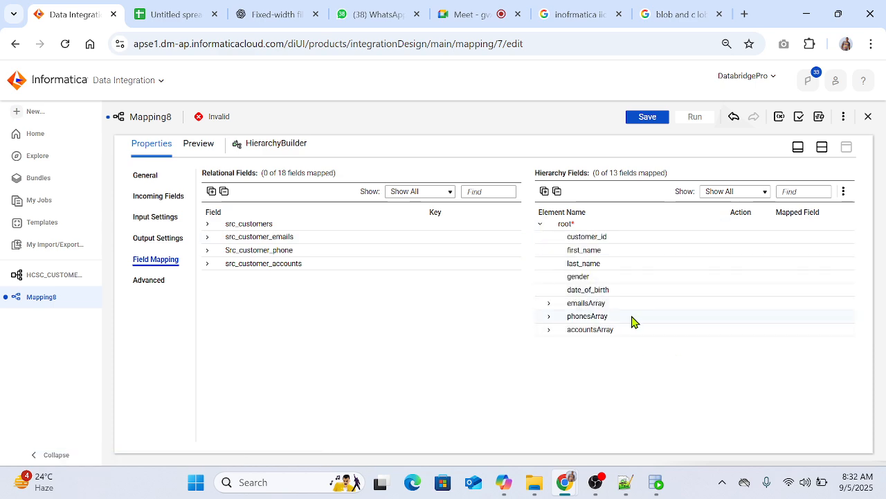
left_click(207, 223)
left_click_drag(315, 239, 661, 239)
left_click_drag(302, 251, 637, 266)
left_click_drag(287, 280, 671, 277)
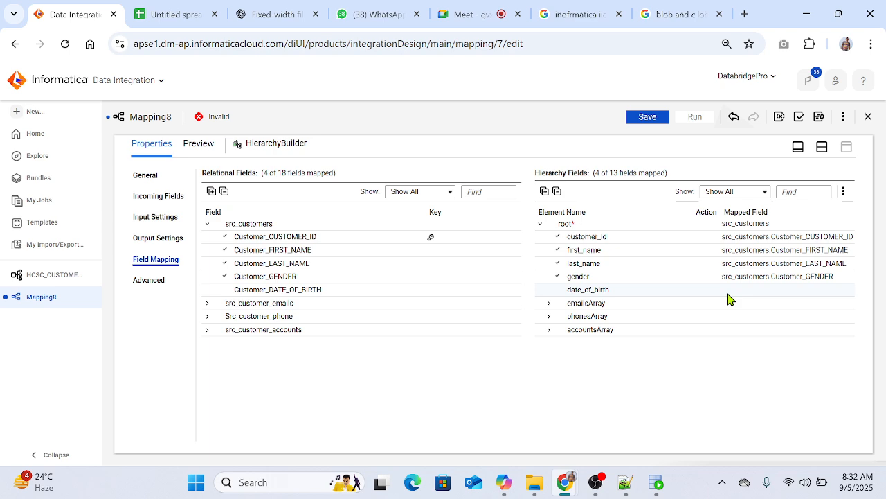
left_click_drag(280, 291, 602, 291)
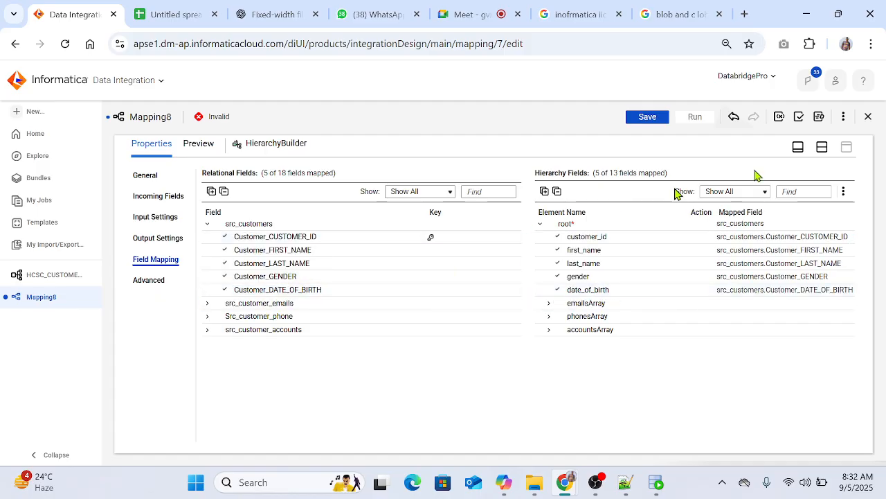
Step: Map Email_EMAIL_TYPE to type and Email_EMAIL to email under the emails element of emailsArray
left_click(823, 148)
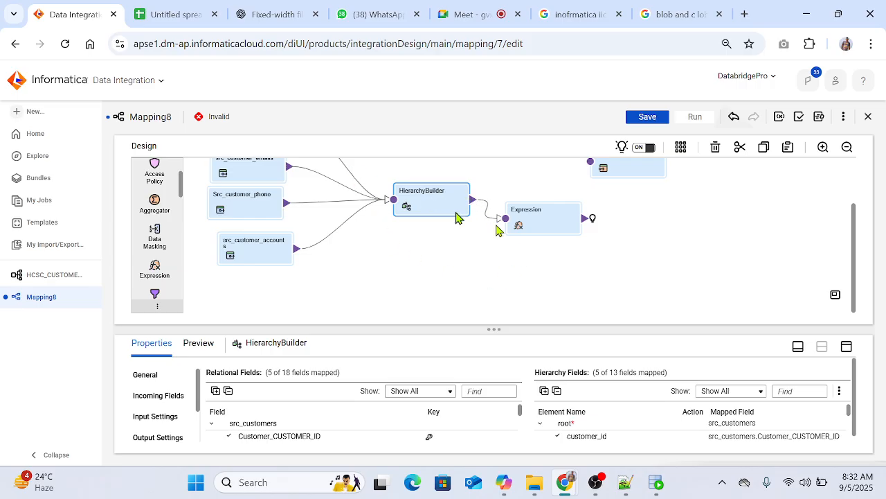
left_click(847, 346)
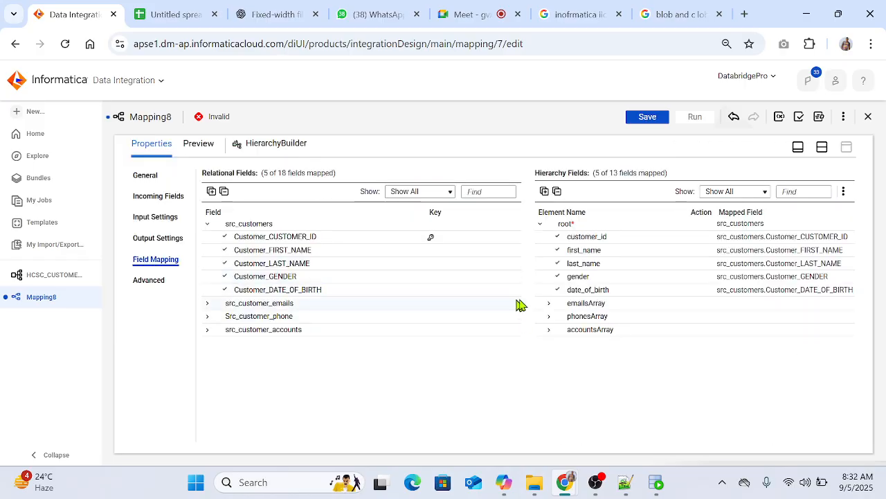
left_click(548, 305)
left_click(207, 303)
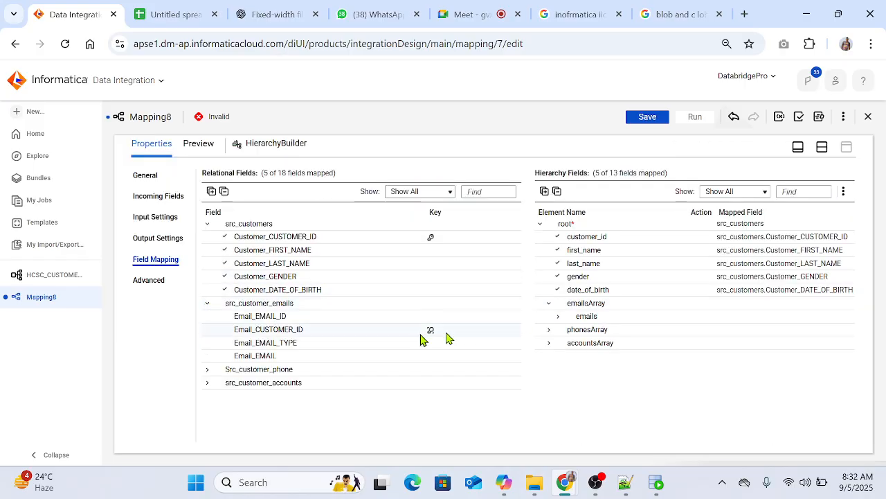
left_click(559, 317)
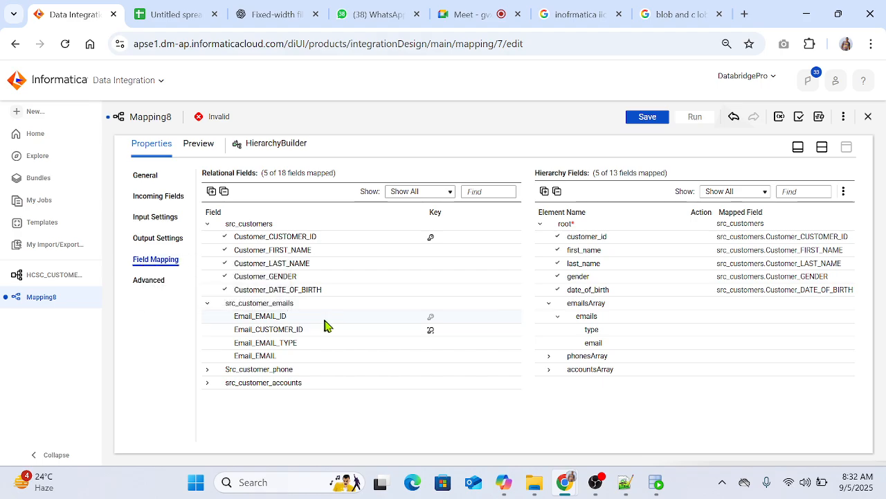
left_click_drag(285, 317, 230, 315)
left_click_drag(292, 345, 621, 331)
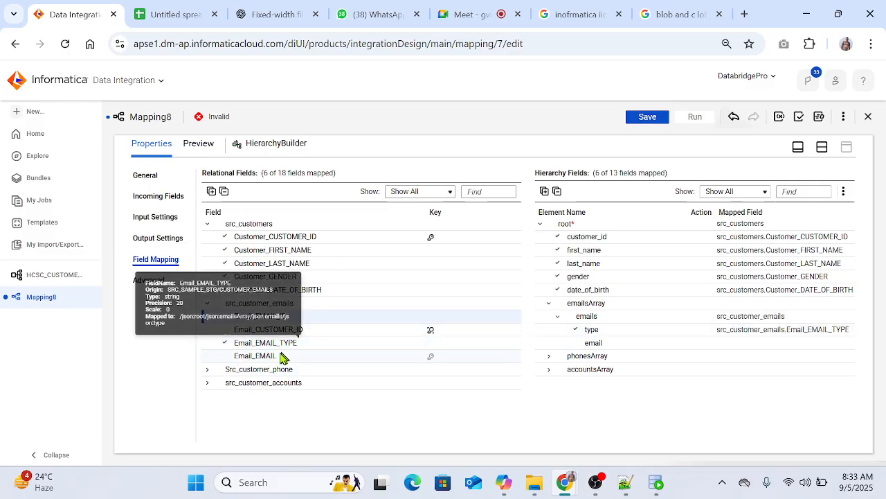
left_click_drag(298, 356, 627, 343)
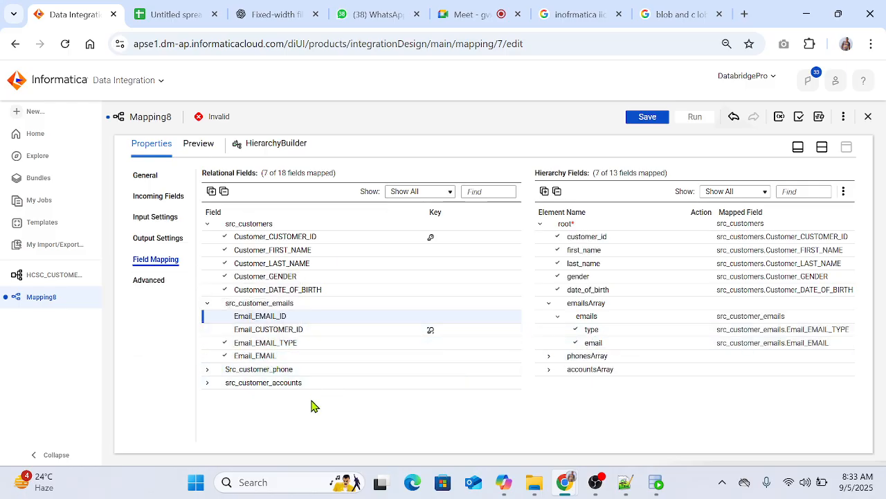
Step: Map Phone_PHONE_TYPE to type and Phone_PHONE_NUMBER to number under the phones element of phonesArray
left_click(549, 356)
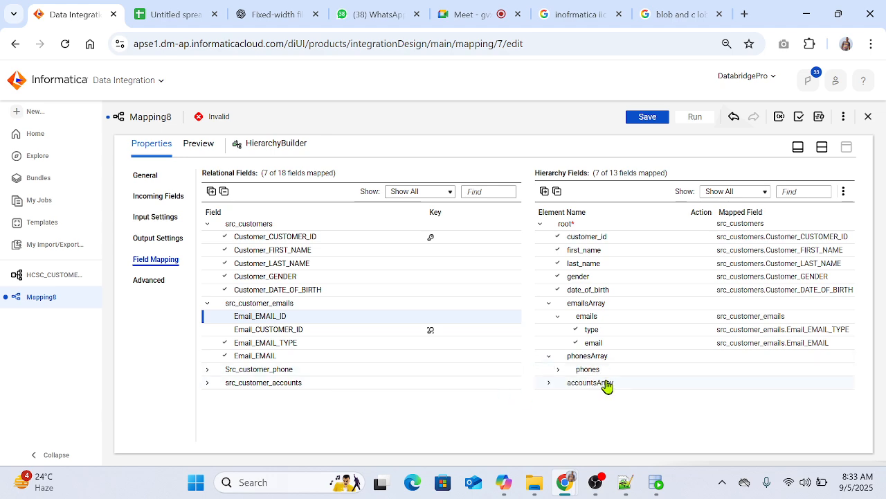
left_click(557, 369)
left_click(207, 369)
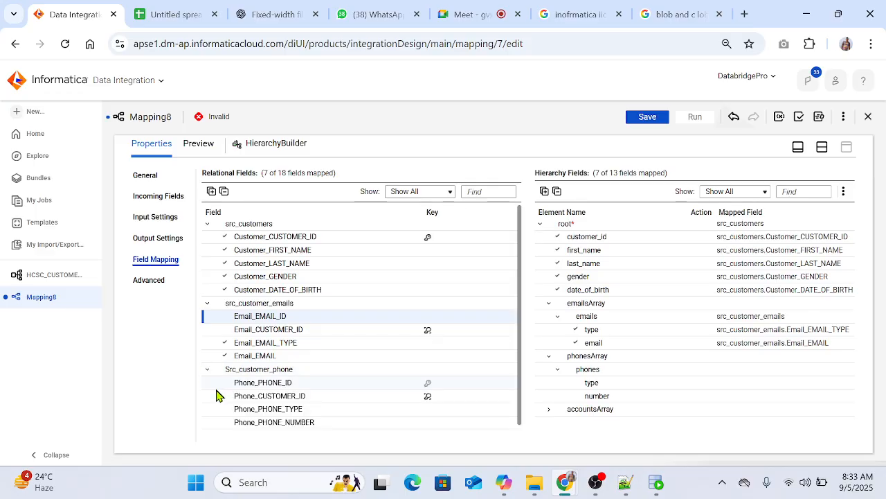
left_click_drag(347, 408, 651, 383)
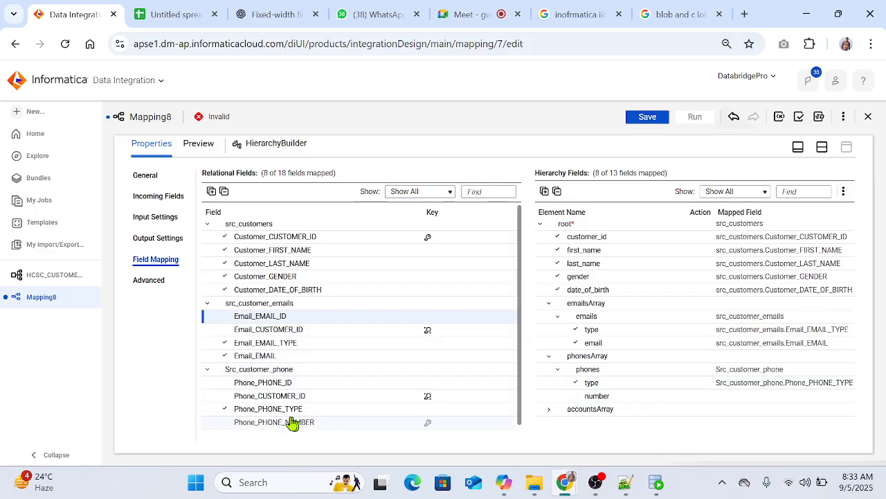
left_click_drag(284, 424, 671, 398)
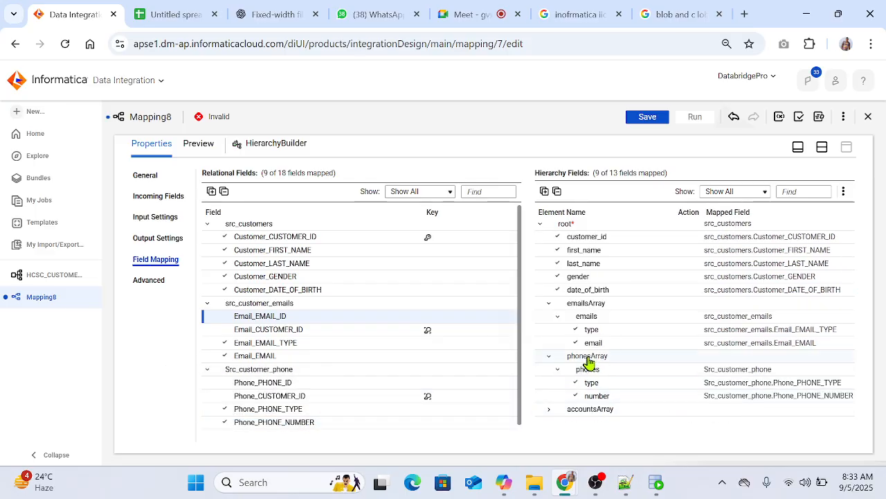
Step: Map C_ACC_ACCOUNT_ID, C_ACC_ACCOUNT_TYPE, C_ACC_BALANCE and C_ACC_OPEN_DATE to account_id, type, balance and open_date under the accounts element
left_click(549, 409)
left_click(558, 423)
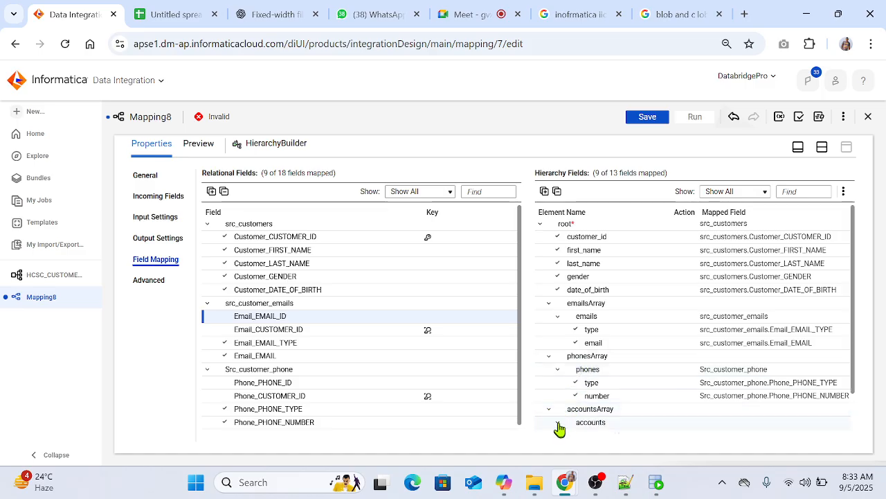
scroll(602, 356, "down", 1)
scroll(235, 412, "down", 1)
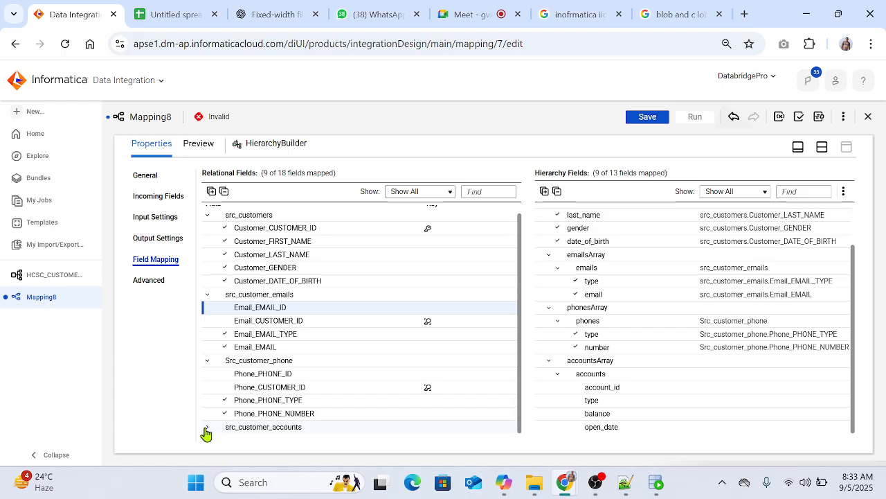
left_click(209, 429)
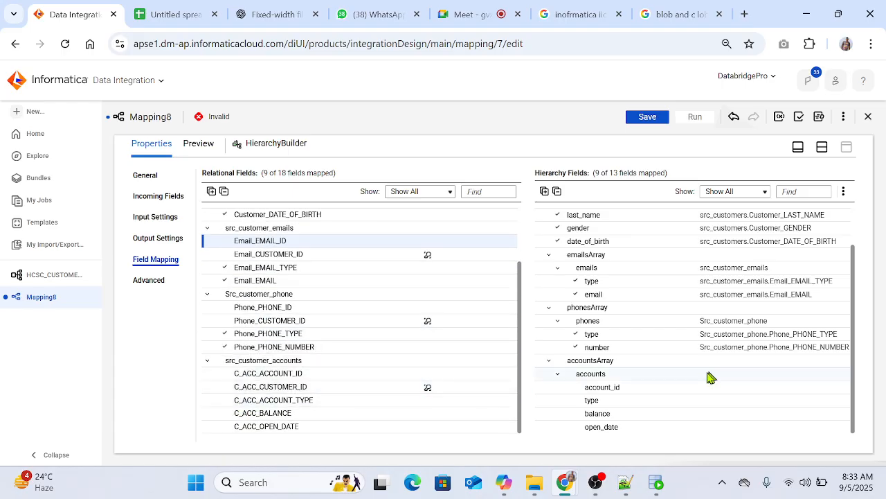
left_click_drag(317, 406, 651, 400)
left_click_drag(311, 376, 645, 390)
left_click_drag(287, 413, 651, 416)
left_click_drag(272, 426, 638, 429)
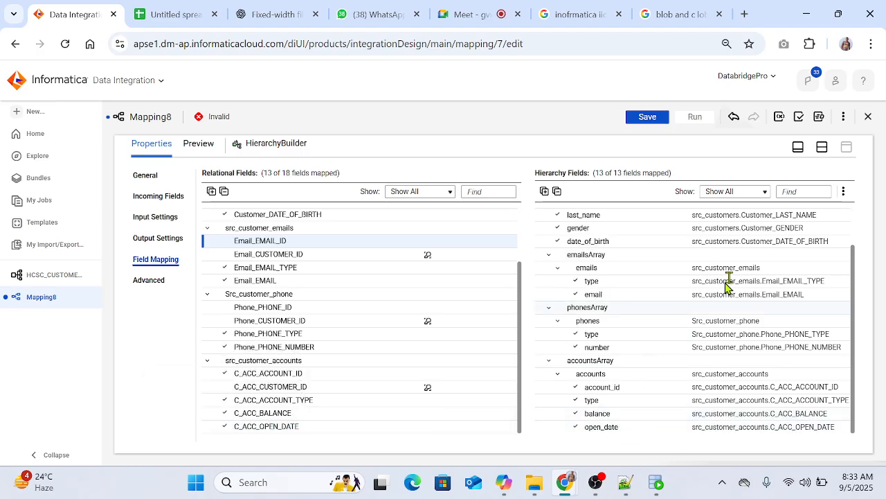
Step: Check which incoming fields reach the Expression transformation from the HierarchyBuilder
left_click(822, 147)
left_click(550, 225)
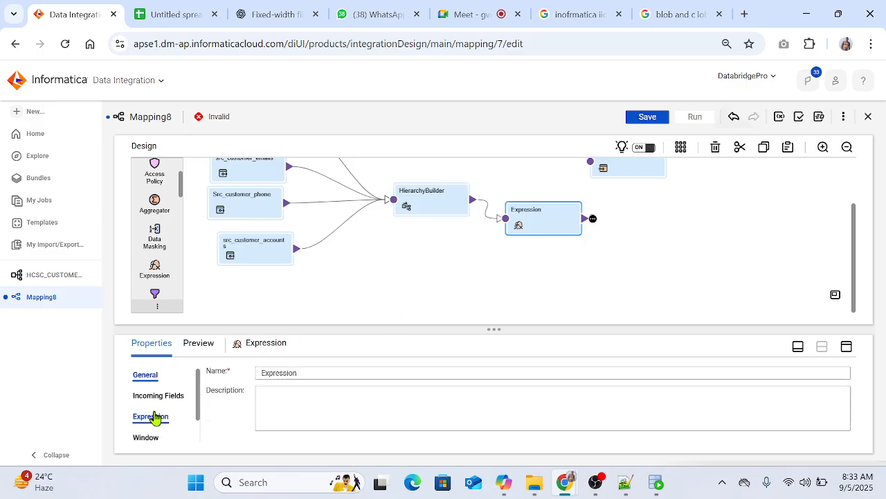
left_click(158, 396)
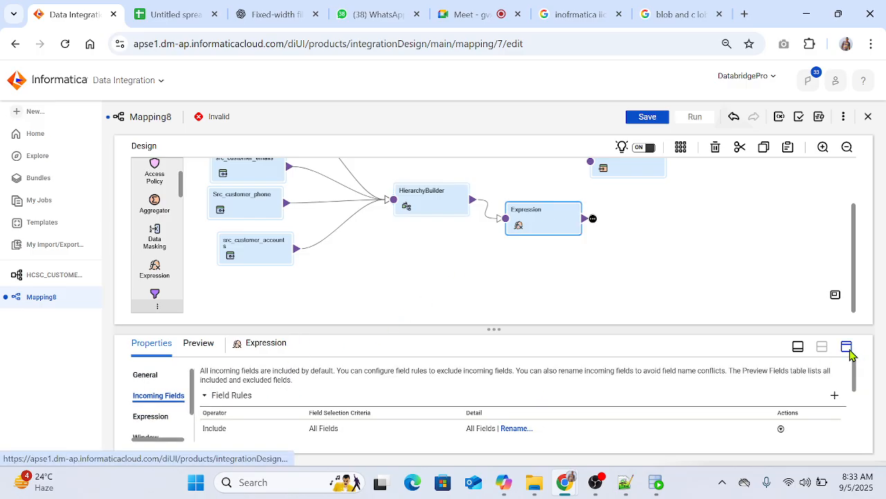
left_click(846, 347)
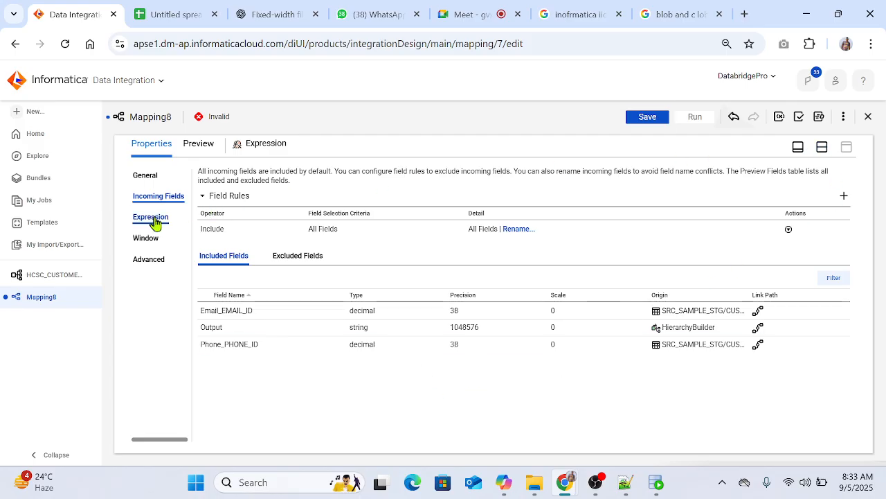
left_click(826, 150)
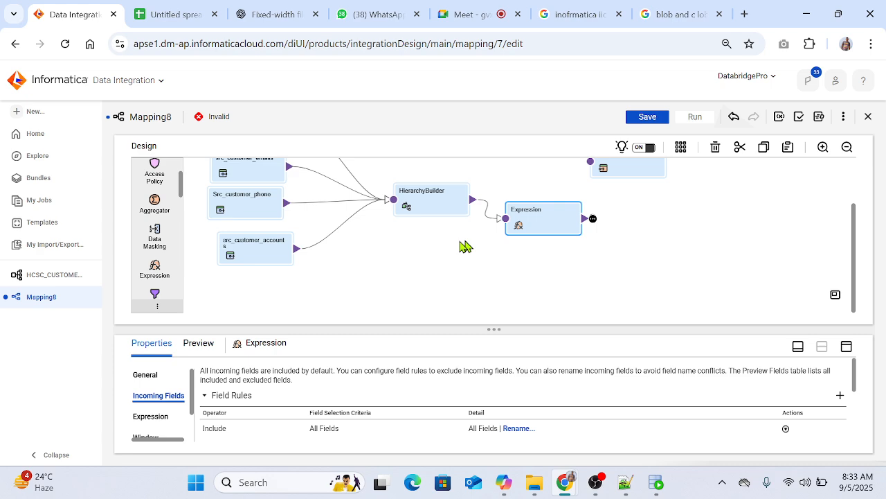
Step: Review the HierarchyBuilder's output settings, input settings and incoming fields, and compare them with the Expression transformation's incoming fields
left_click(418, 205)
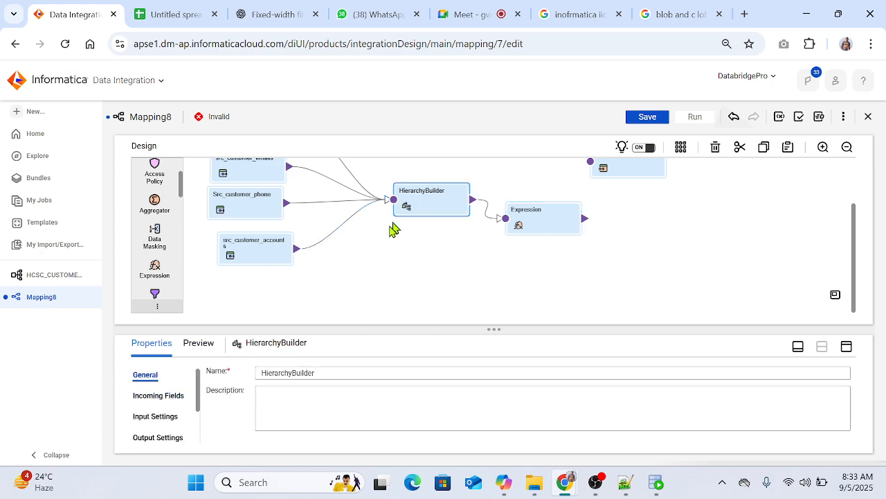
left_click(159, 439)
left_click(844, 348)
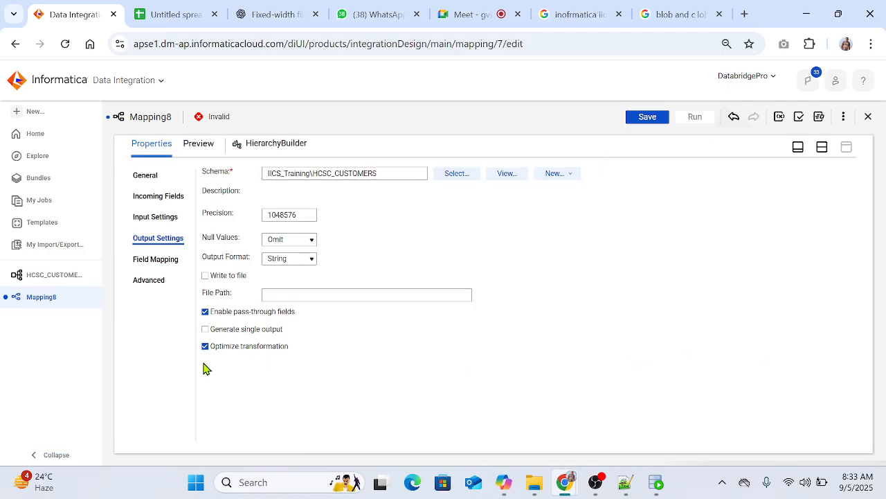
left_click(161, 219)
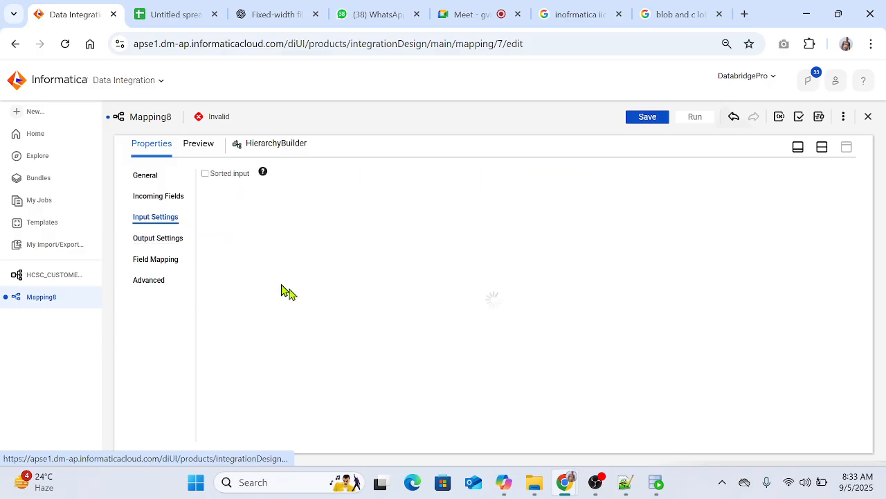
left_click(153, 198)
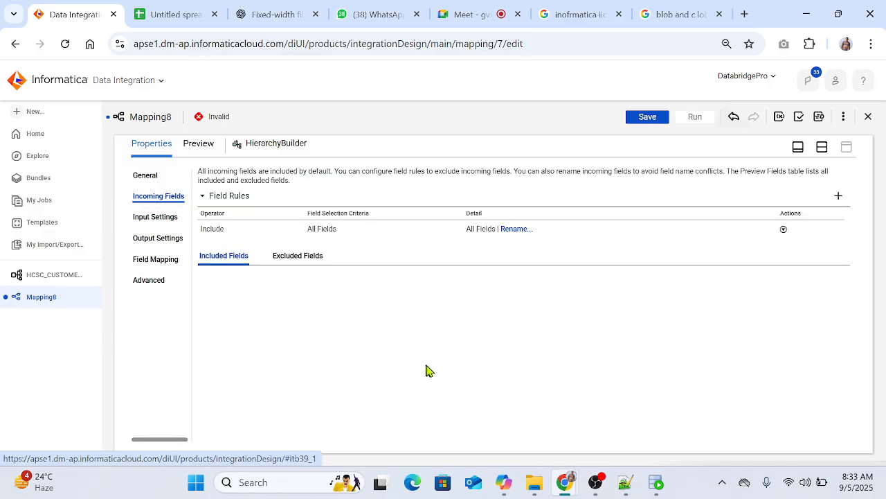
scroll(447, 390, "down", 5)
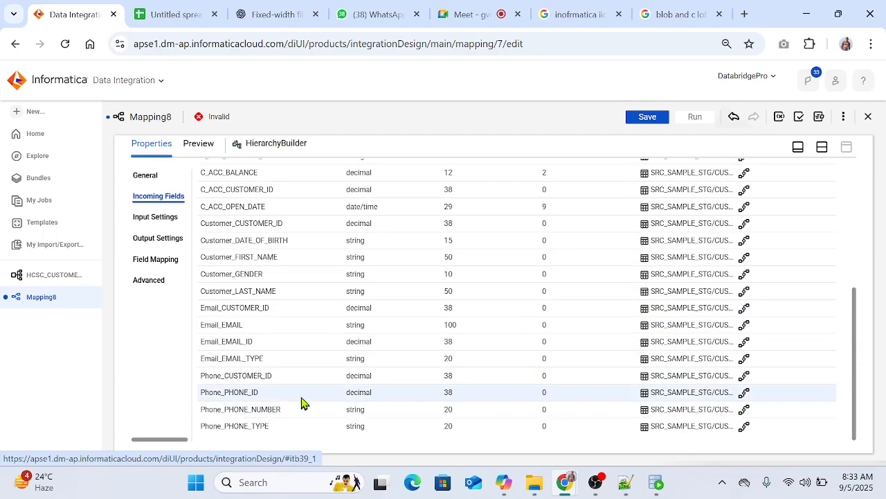
left_click(822, 147)
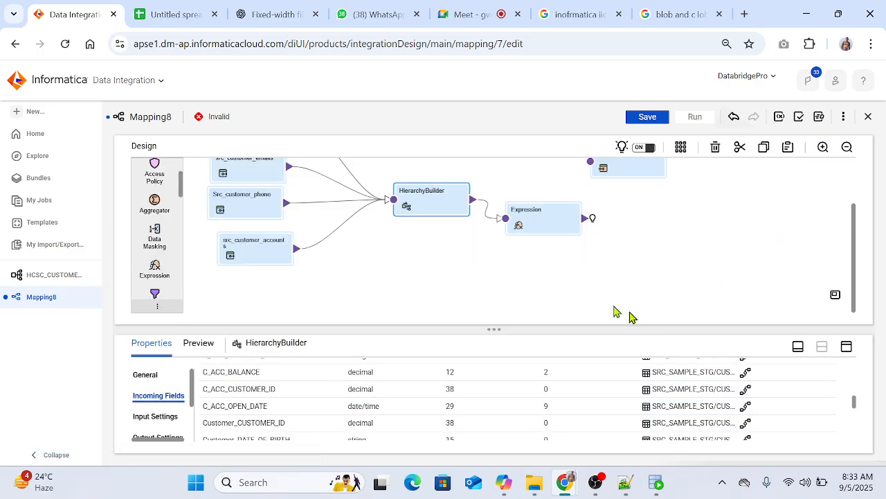
left_click(521, 225)
left_click(846, 346)
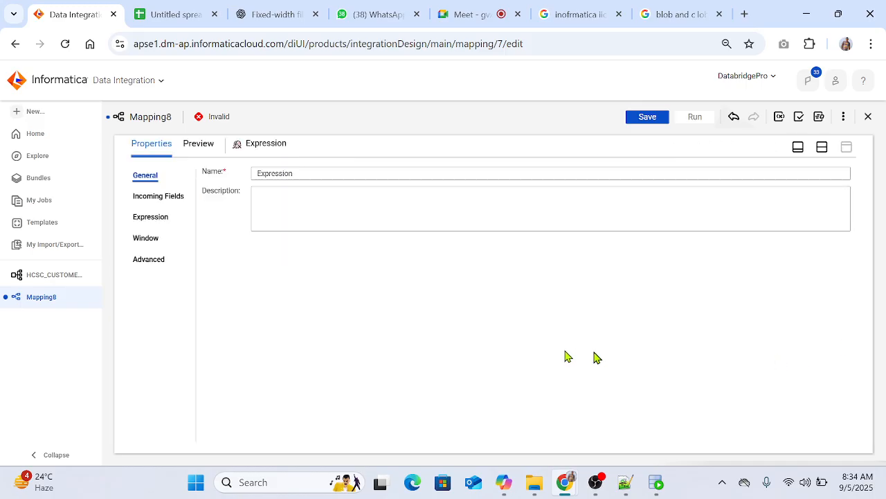
left_click(162, 203)
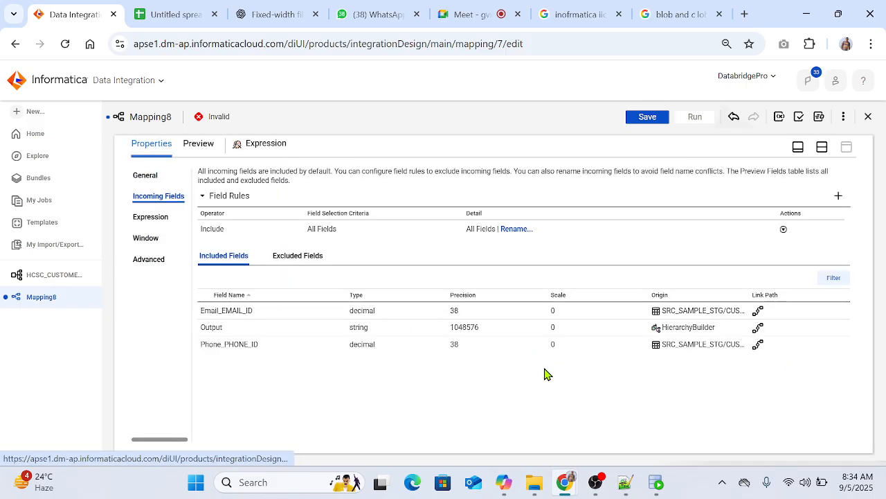
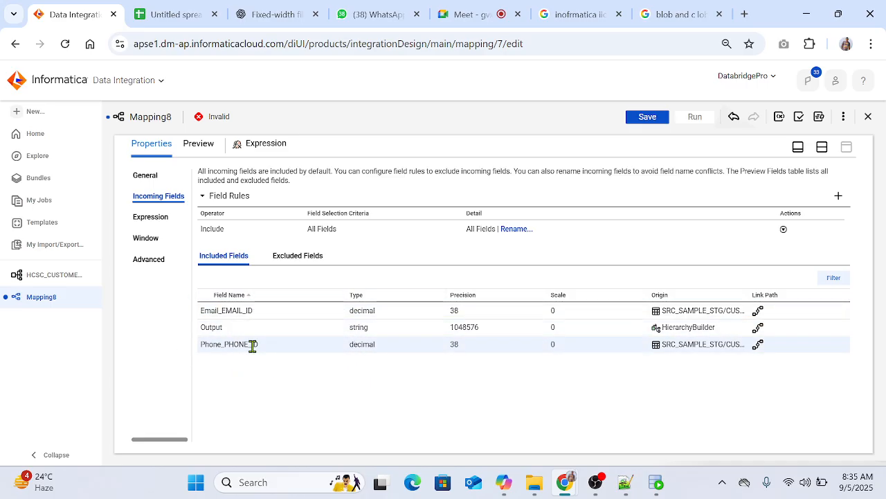
Step: Connect the Expression transformation's output to the TGT_Json_data target
left_click(821, 147)
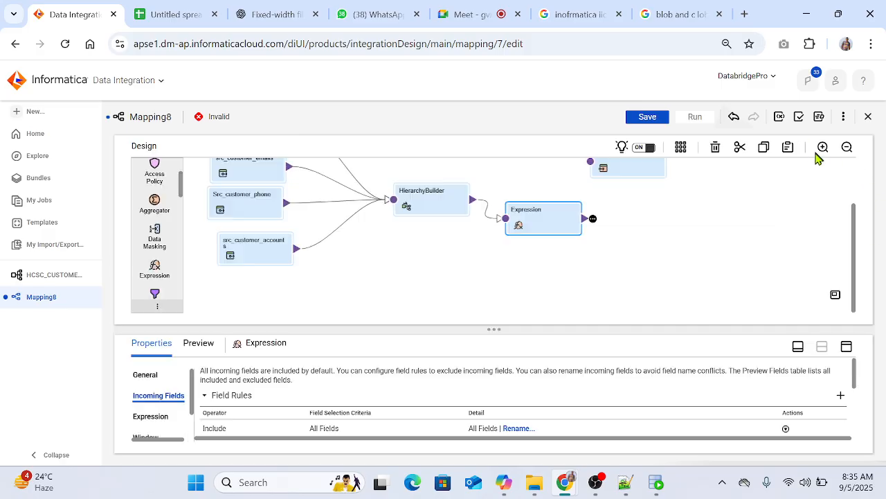
left_click_drag(590, 219, 590, 162)
left_click(846, 347)
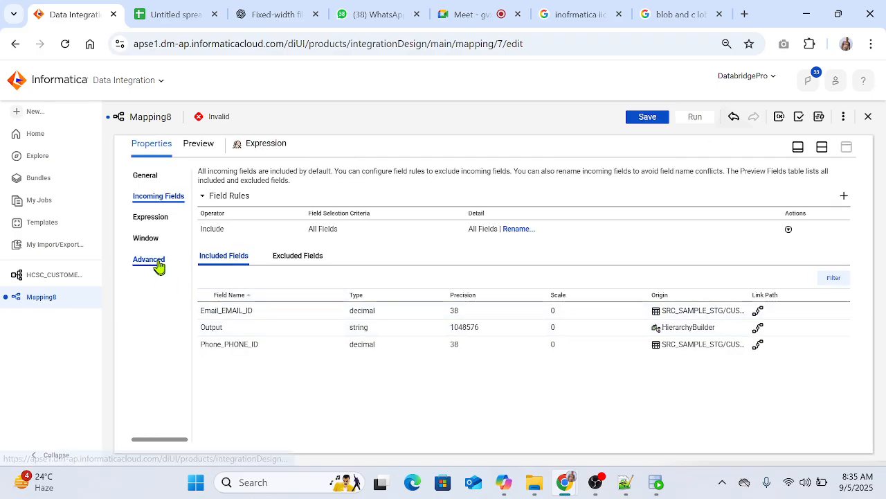
left_click(821, 146)
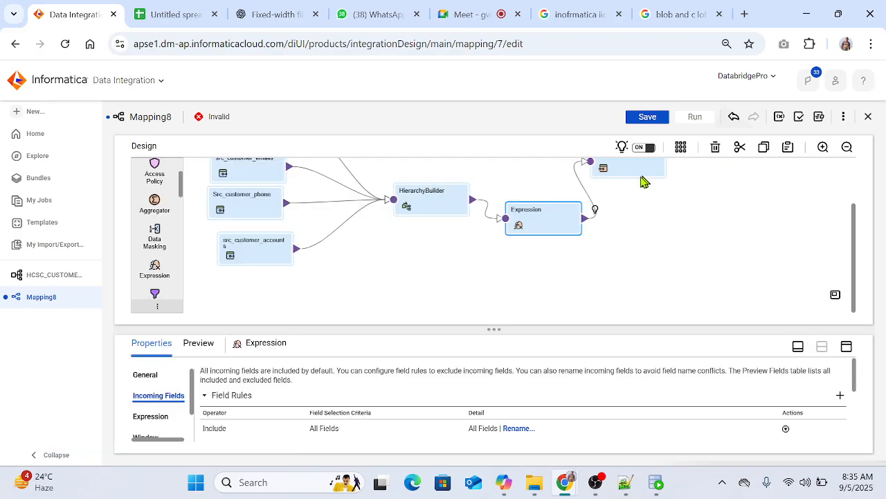
Step: Map the incoming Output field to DATA_JSON in the TGT_Json_data target and save the mapping
left_click(628, 172)
left_click(846, 346)
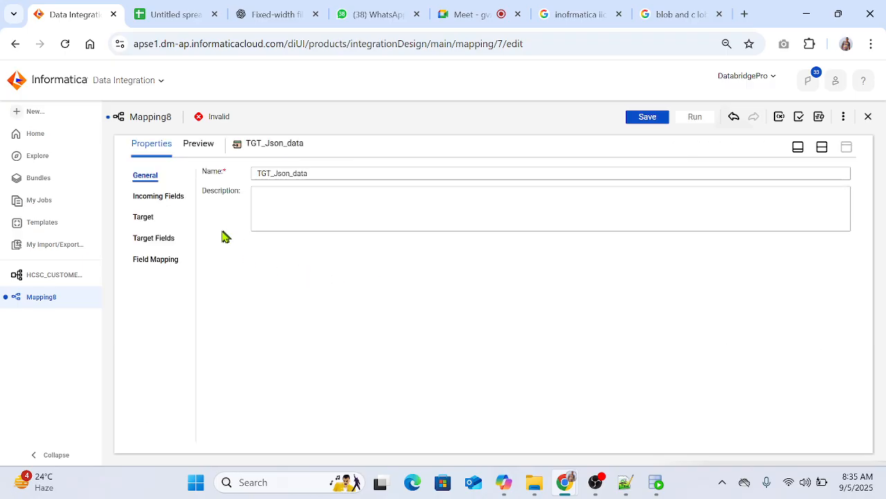
left_click(154, 262)
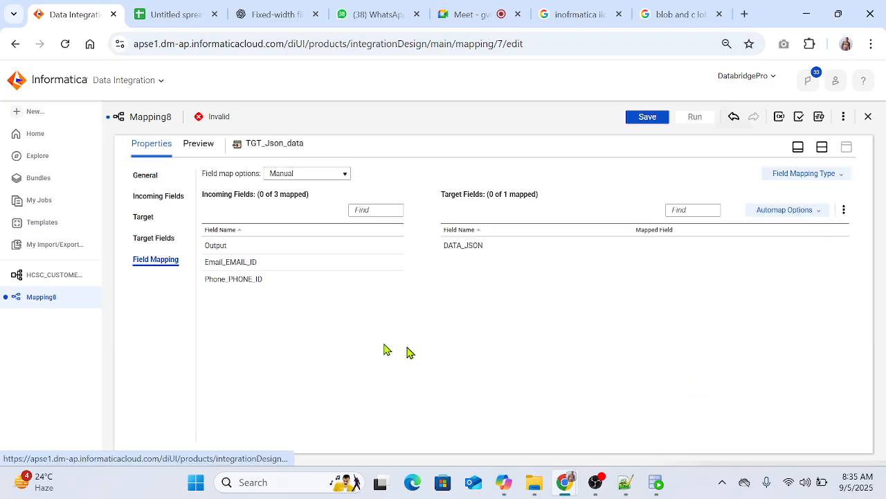
left_click_drag(251, 249, 561, 261)
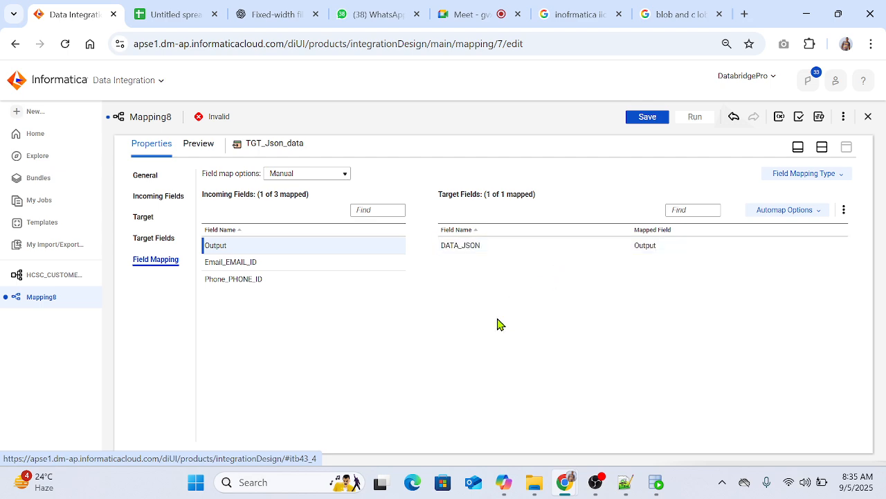
left_click(650, 117)
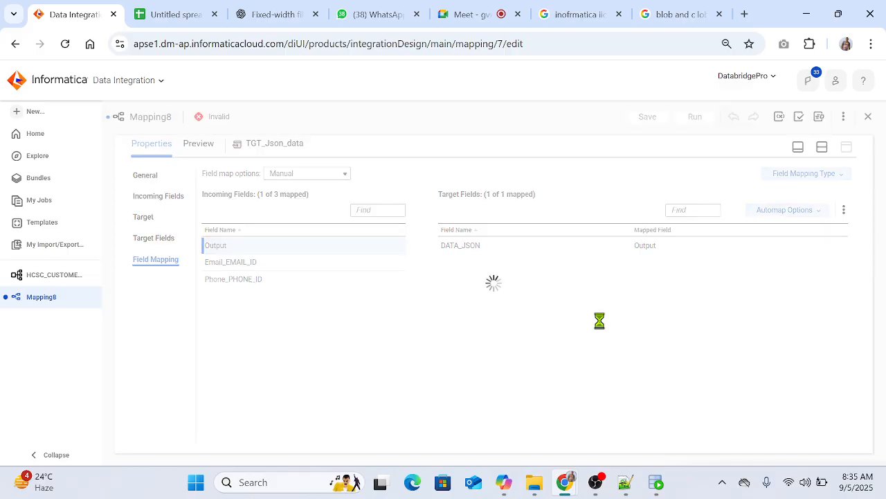
Step: Auto-arrange all transformations on the mapping canvas and save the mapping
left_click(823, 148)
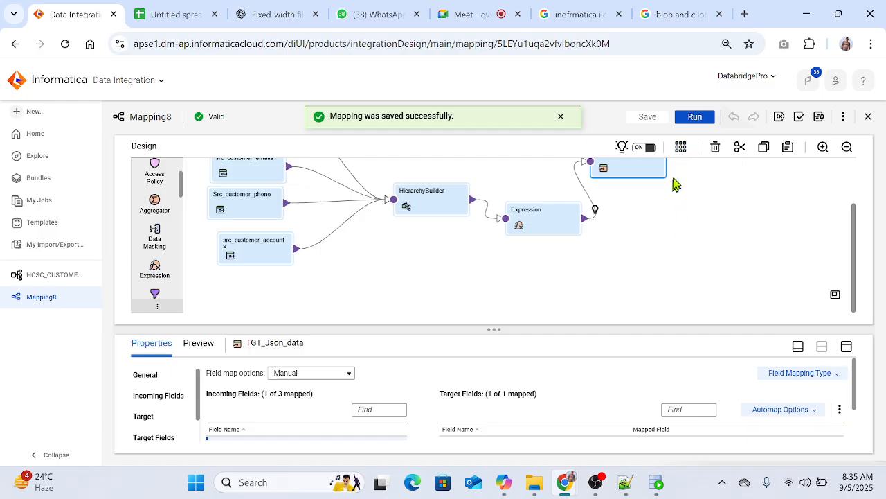
left_click(681, 146)
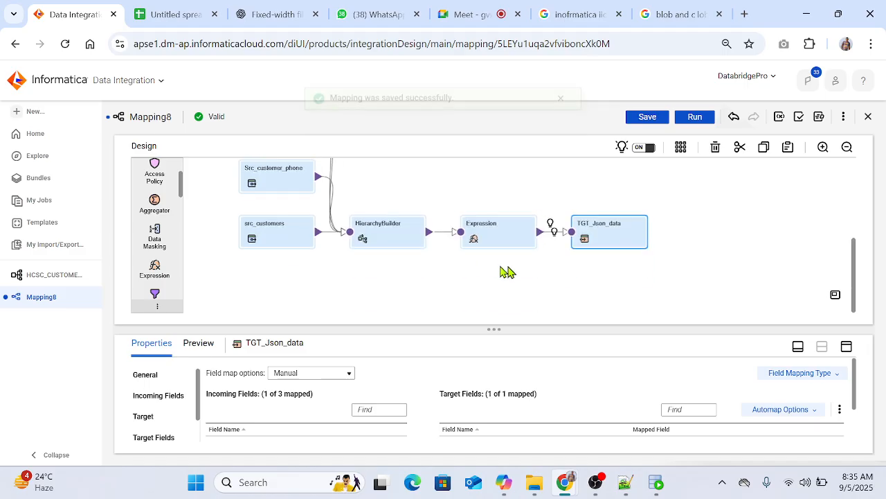
scroll(496, 290, "up", 3)
scroll(423, 234, "down", 3)
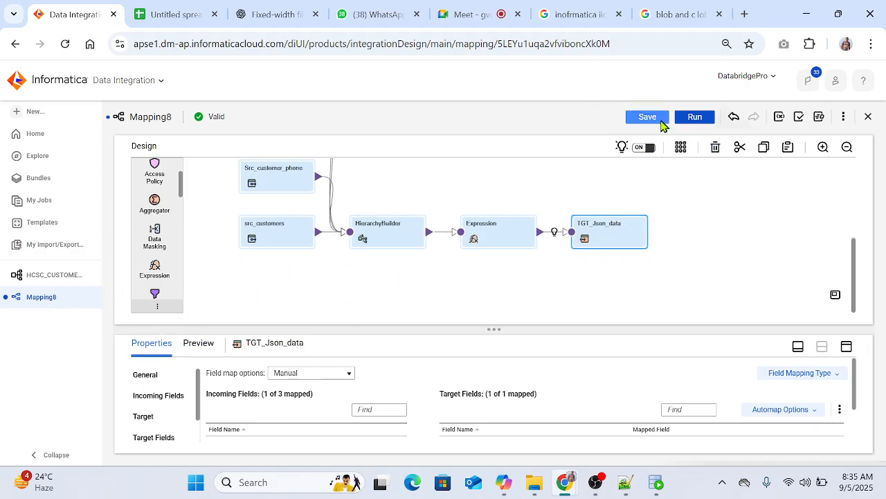
left_click(663, 124)
Step: Create a mapping task that uses the local Secure Agent as runtime environment instead of the hosted agent, with Mapping8 as its mapping
left_click(56, 113)
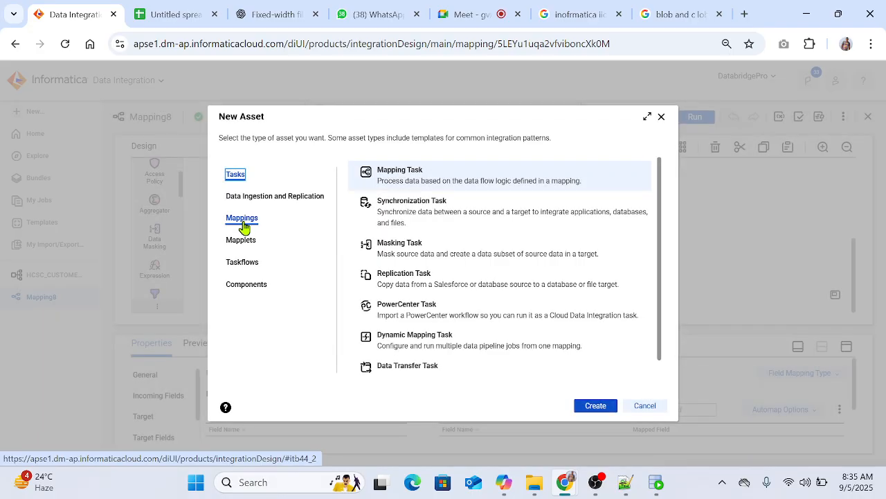
left_click(589, 407)
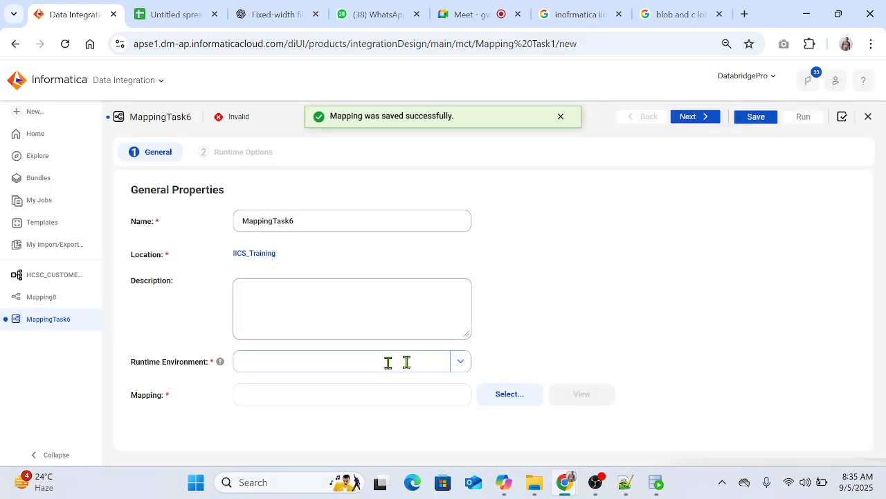
left_click(461, 364)
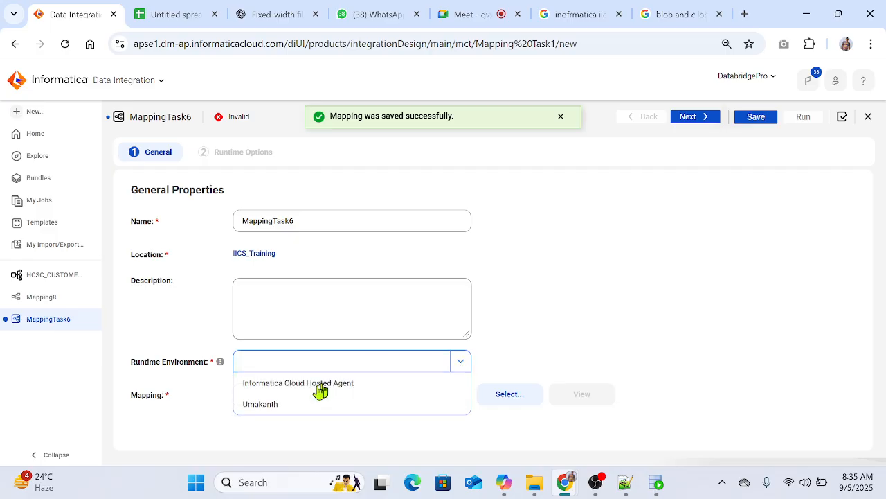
left_click(285, 405)
left_click(526, 394)
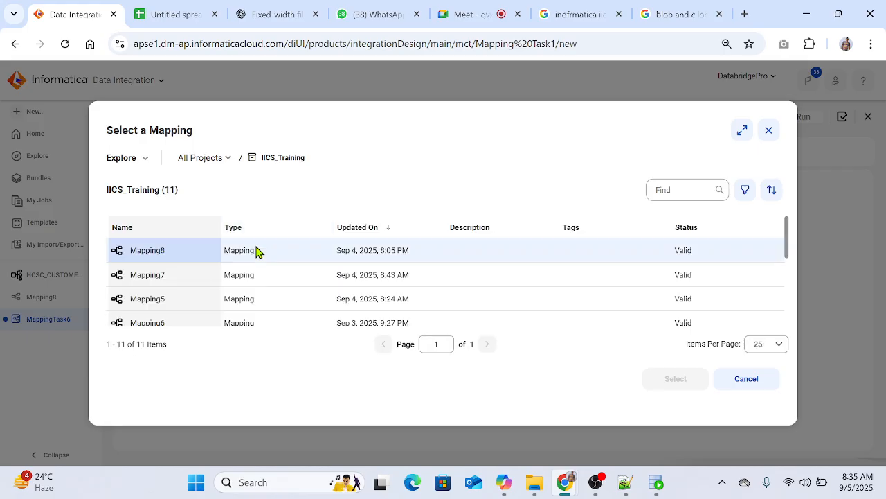
left_click(164, 253)
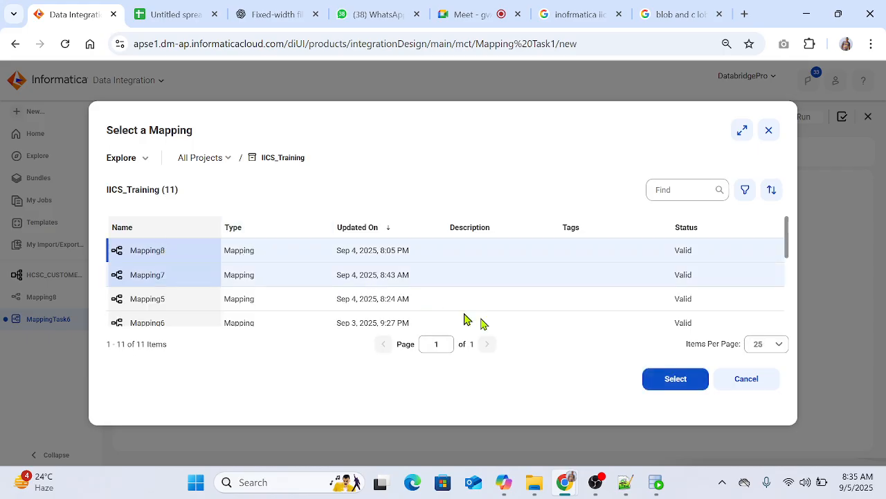
left_click(669, 380)
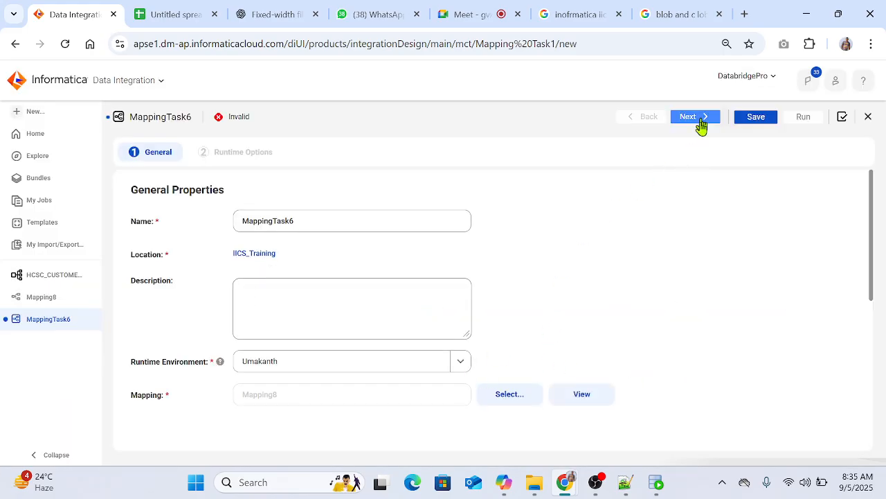
Step: Advance to the mapping task's runtime options, leave them at their defaults, and save and run the task
left_click(694, 117)
left_click(753, 117)
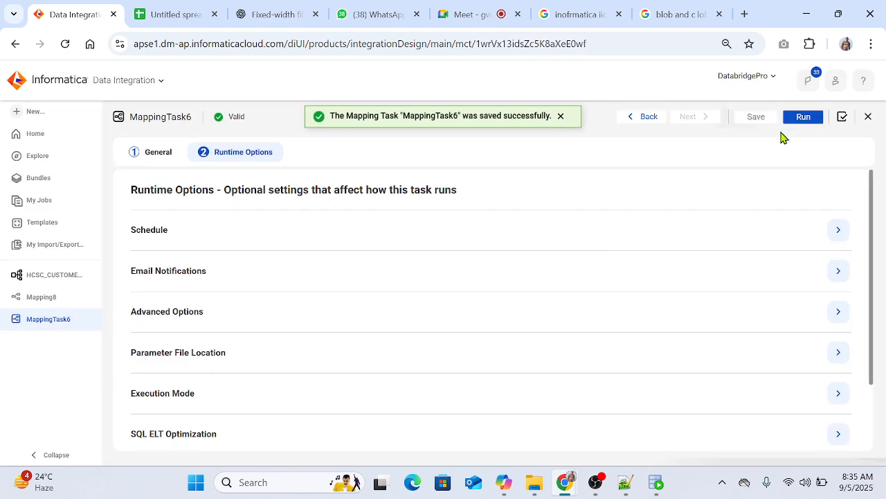
left_click(799, 118)
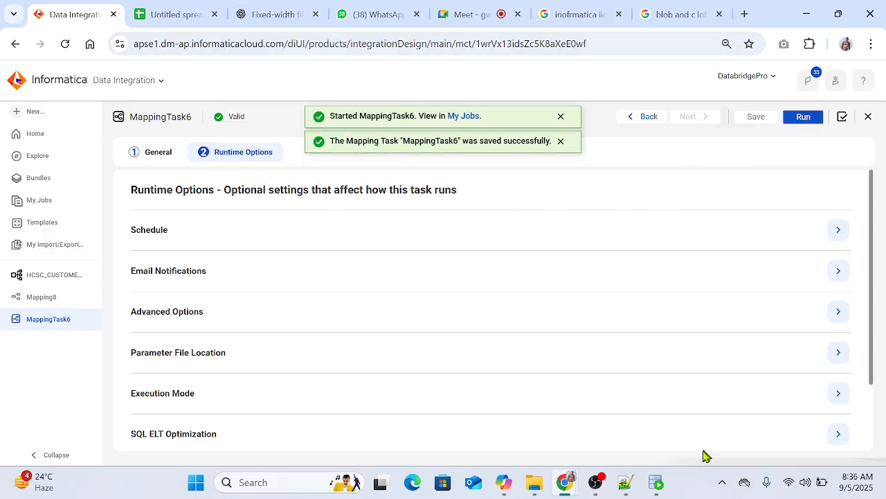
Step: Switch to Oracle SQL Developer and query all rows of JSON_DATE_CUSTOMERS in the Staging worksheet
left_click(656, 483)
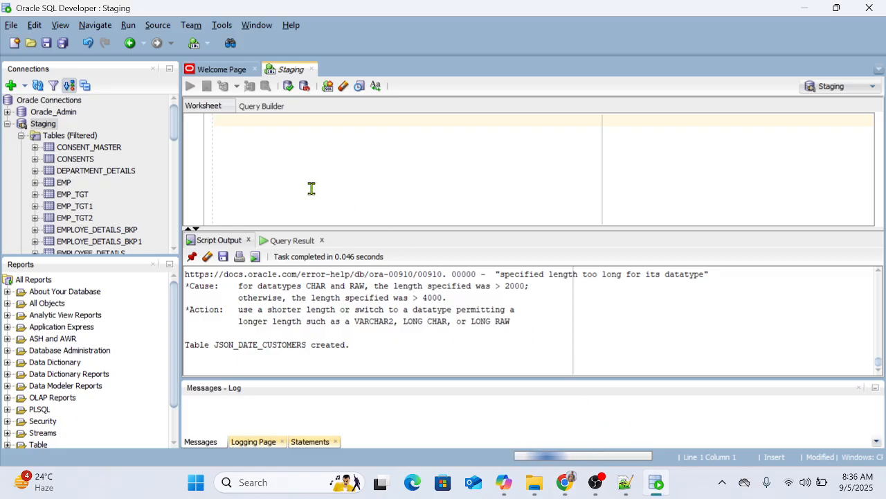
double_click(253, 345)
key("ctrl+c")
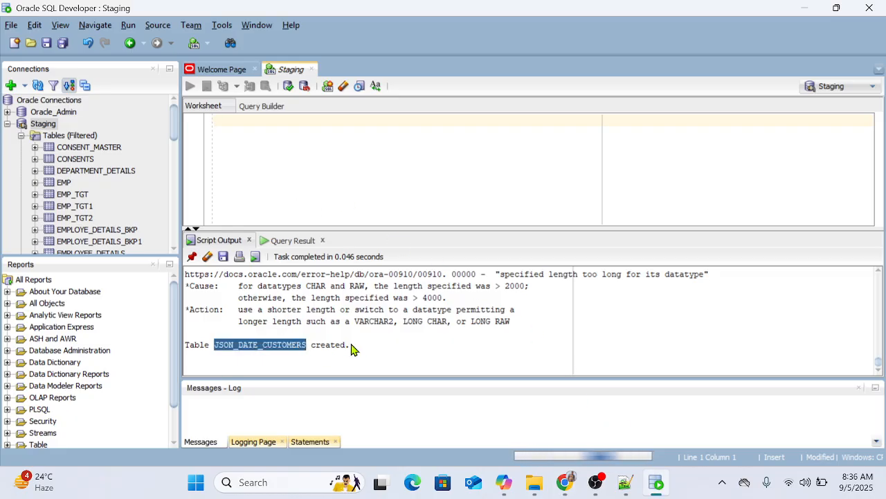
left_click(334, 164)
type("sele")
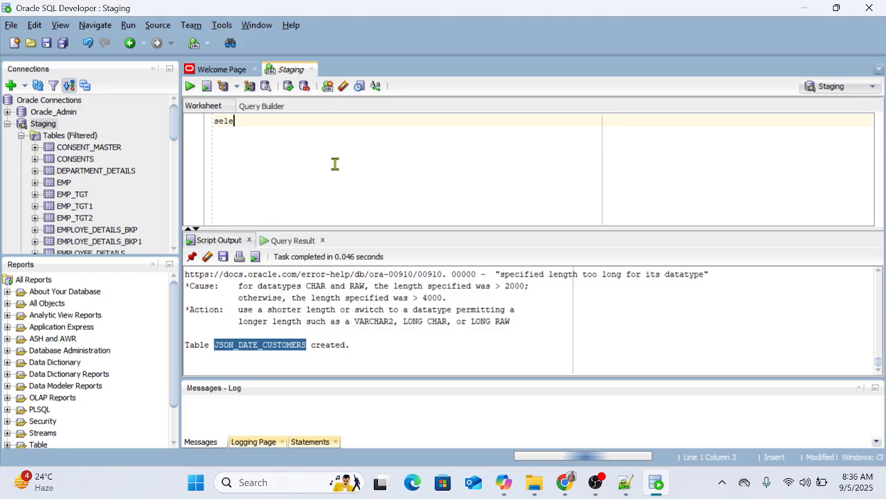
type("ct * from")
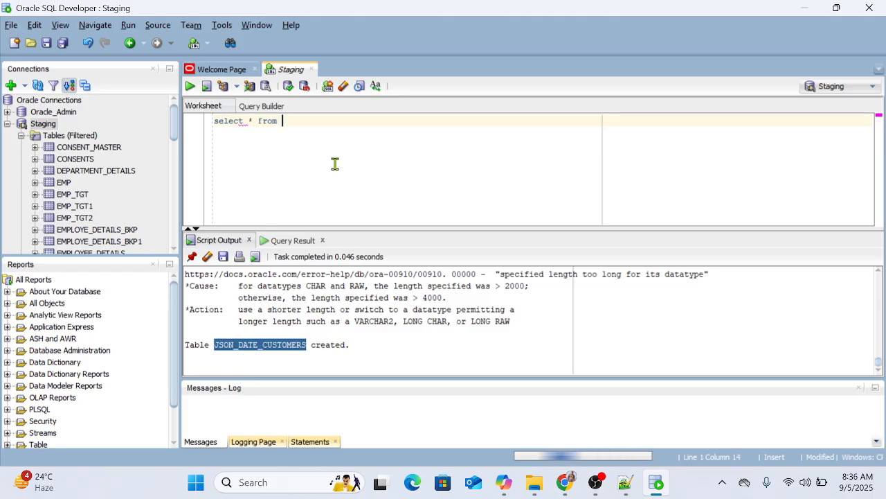
key("ctrl+v")
type(";")
key("ctrl+Return")
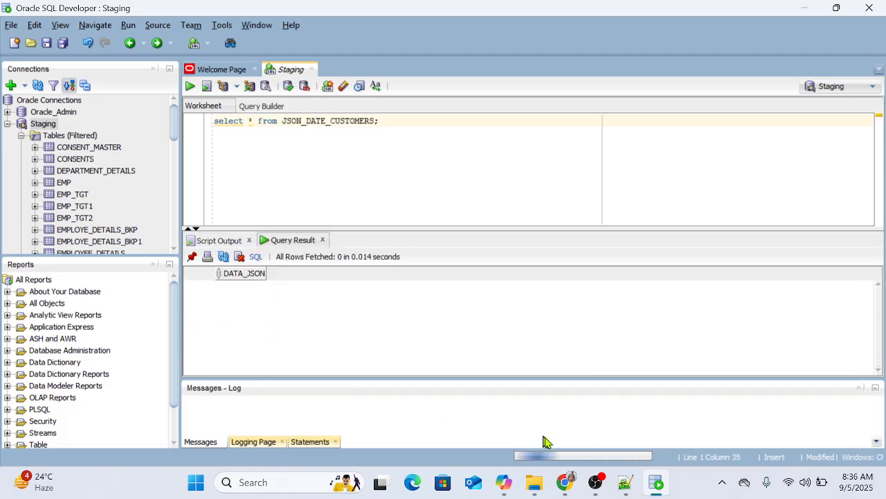
Step: Return to Informatica and check the MappingTask6-1 job's status and the row counts of each source and the target
mouse_move(565, 482)
left_click(461, 416)
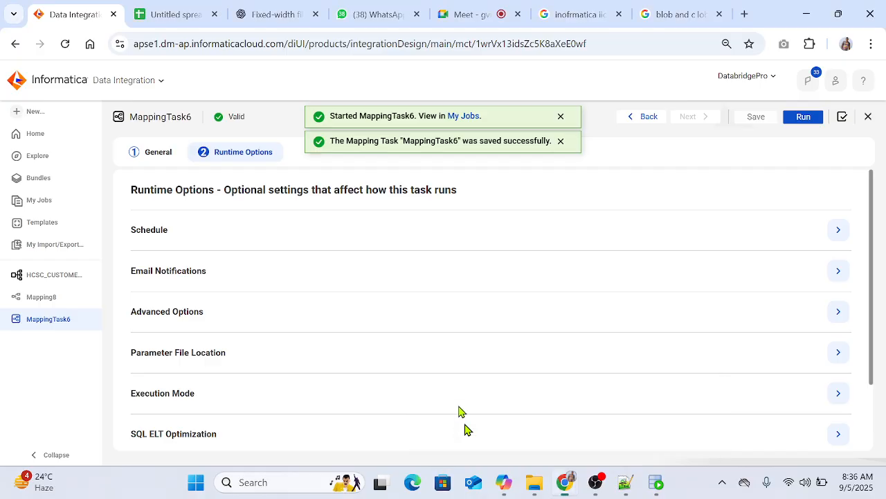
left_click(59, 204)
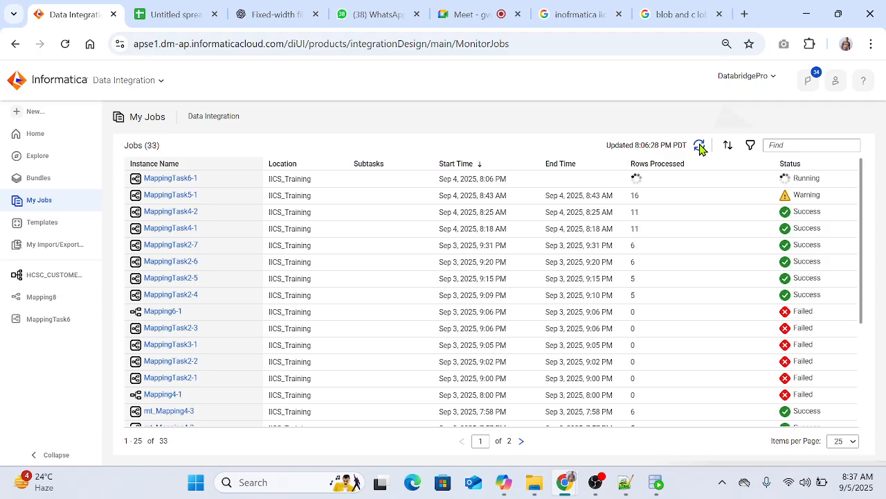
left_click(699, 146)
left_click(192, 189)
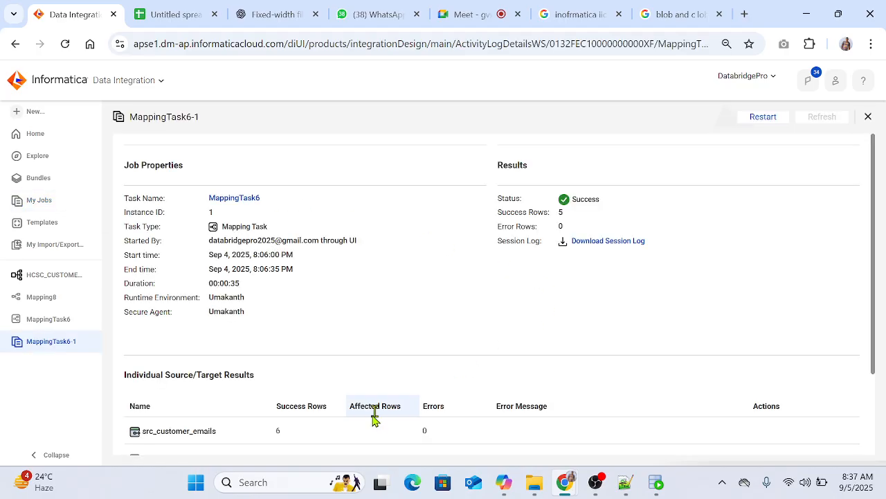
scroll(381, 418, "down", 2)
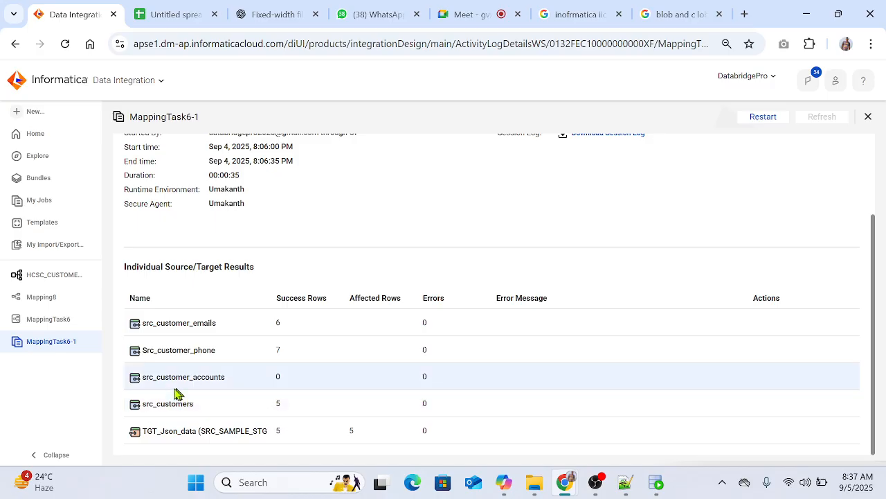
left_click_drag(253, 373, 282, 380)
Step: Inspect the HierarchyBuilder's field mapping in Mapping8
left_click(42, 298)
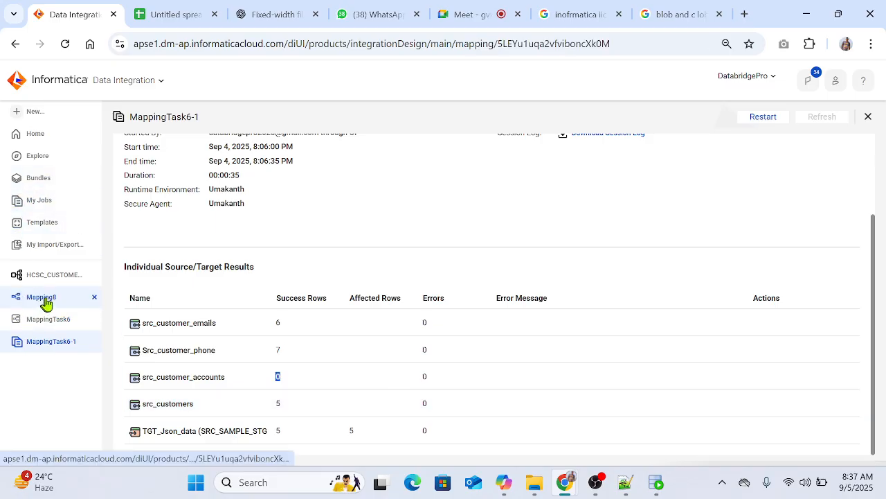
left_click(367, 238)
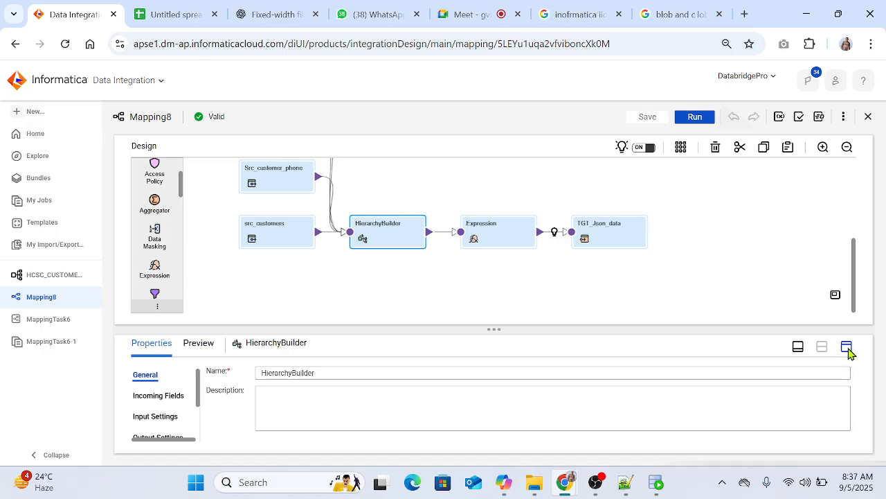
left_click(846, 348)
left_click(155, 261)
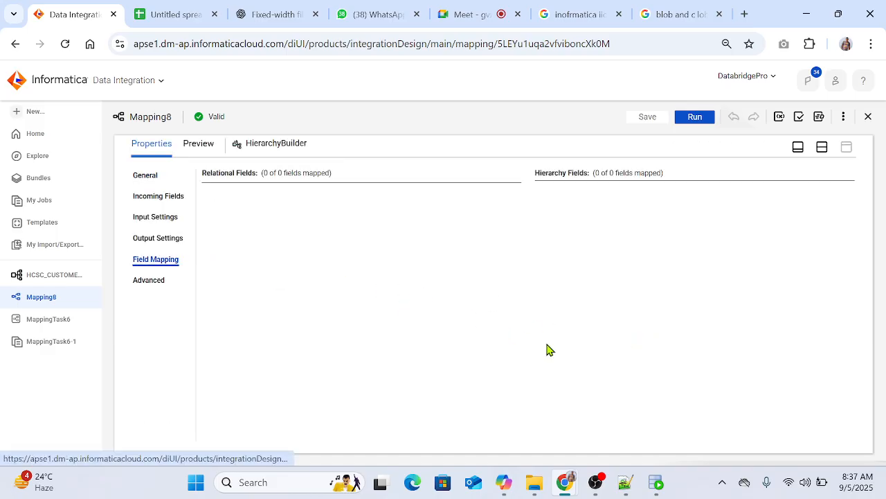
Step: Switch to Oracle SQL Developer and query all rows of customer_accounts in the Staging worksheet
left_click(656, 484)
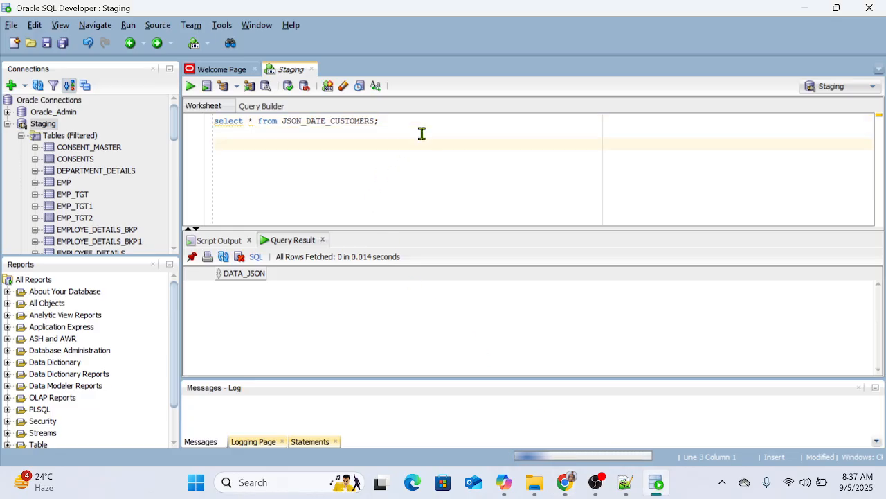
type("select *")
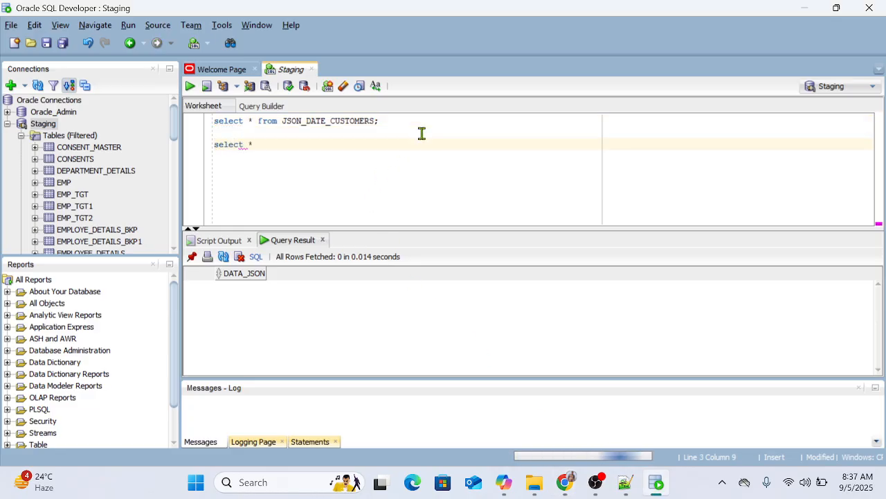
type(" from custom")
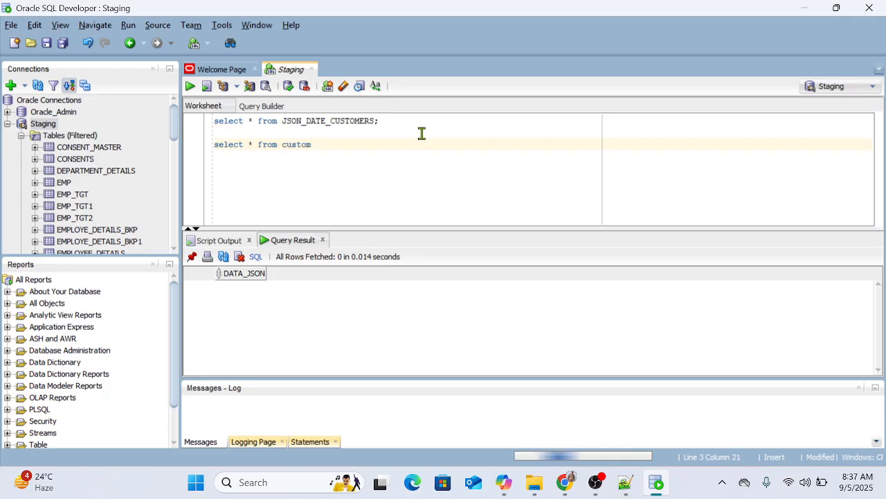
type("er_acc")
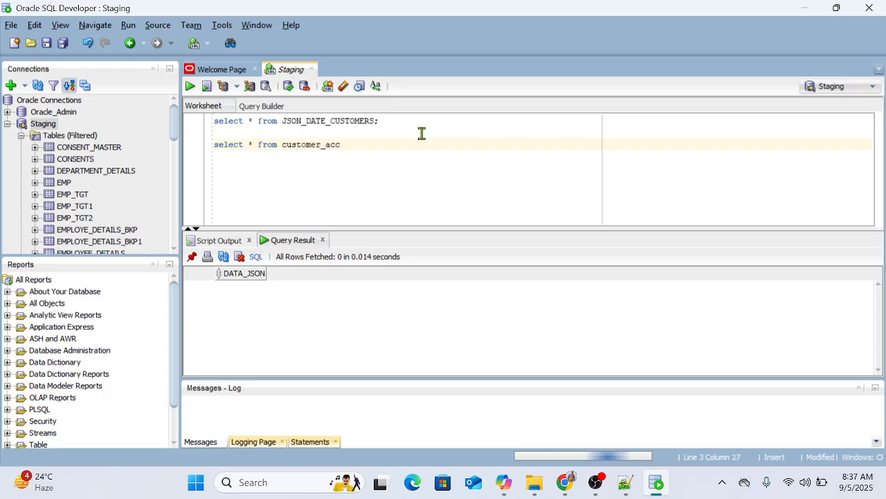
type("ounts;")
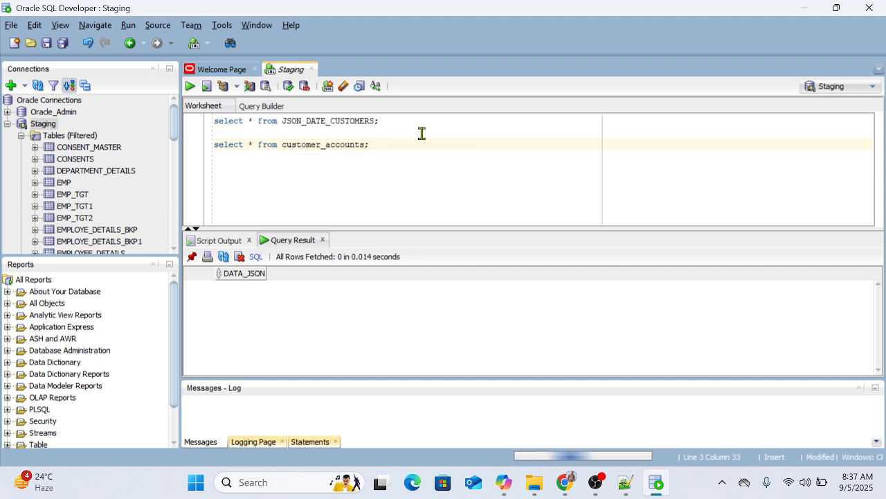
key("ctrl+Return")
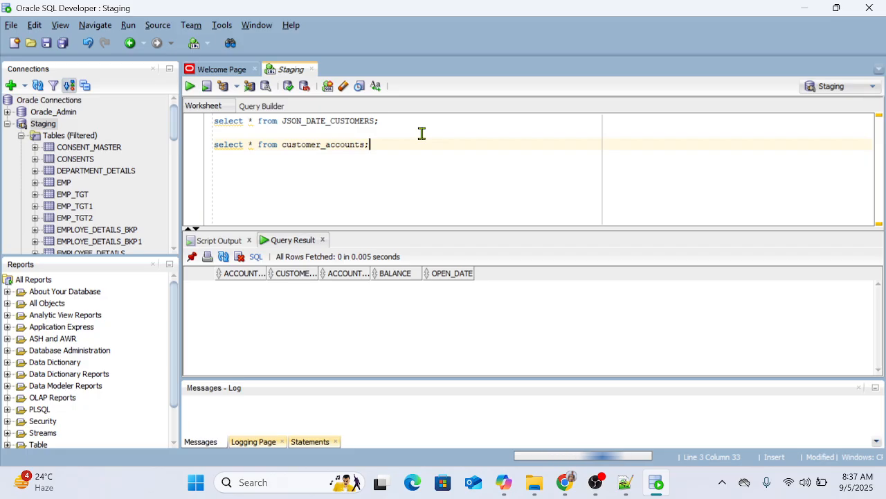
Step: Query all rows of JSON_DATE_CUSTOMERS again and copy the first row's DATA_JSON value
left_click(397, 123)
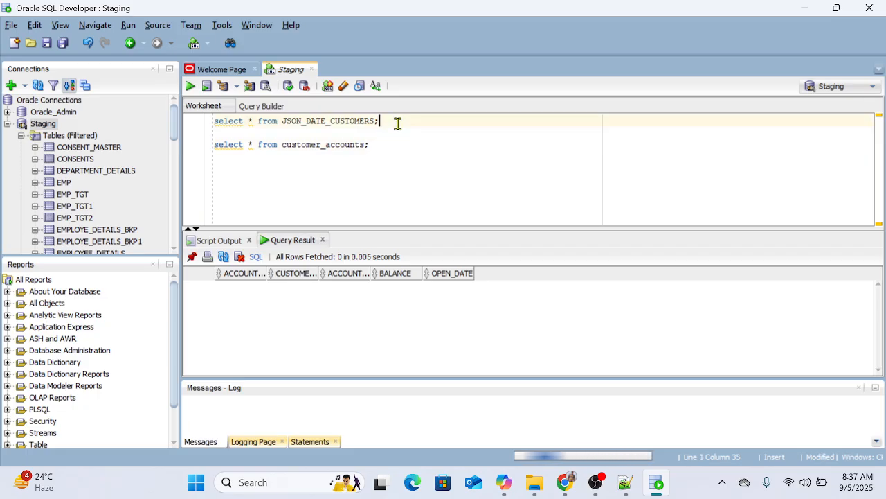
key("ctrl+Return")
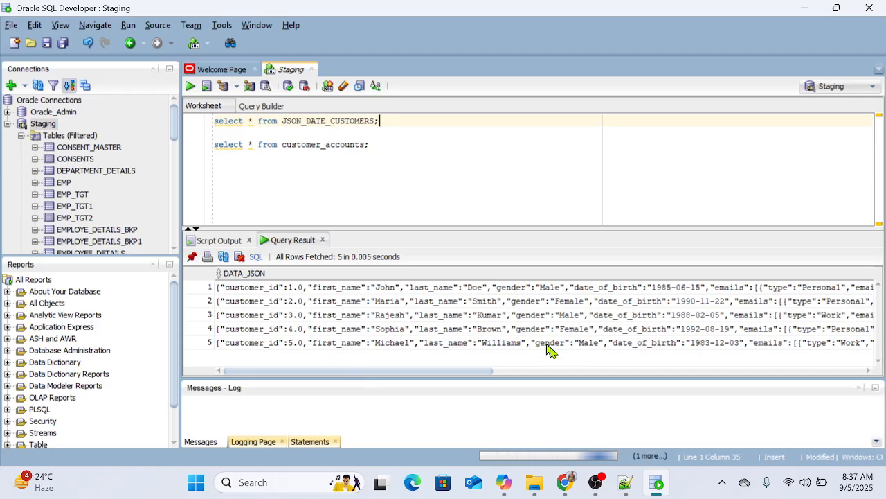
left_click_drag(257, 287, 253, 342)
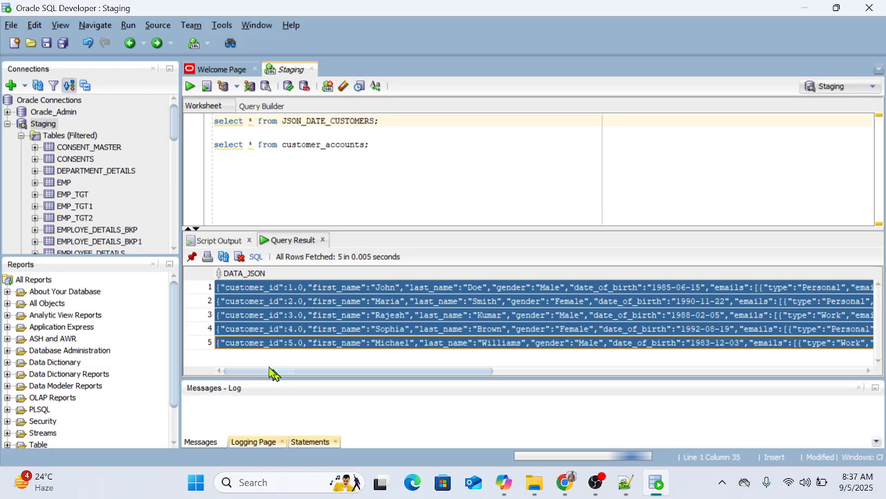
left_click(235, 287)
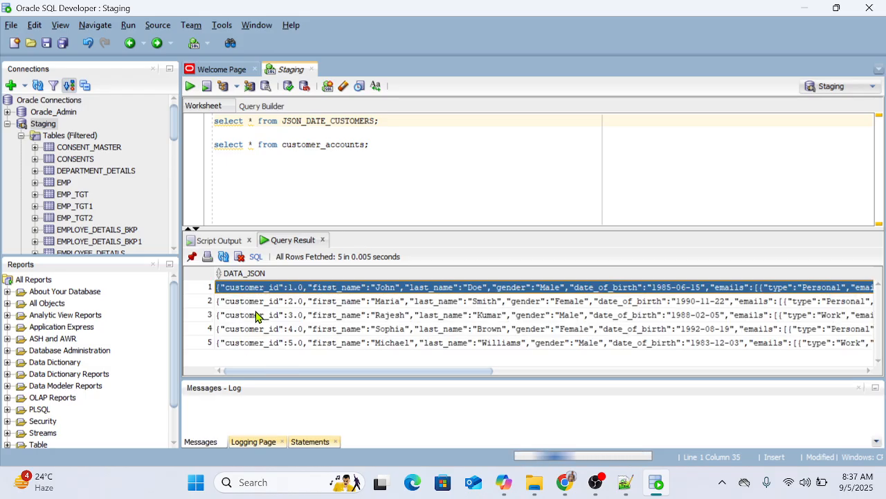
Step: Switch to Notepad++ and paste the copied JSON record into a new document
mouse_move(565, 482)
left_click(485, 419)
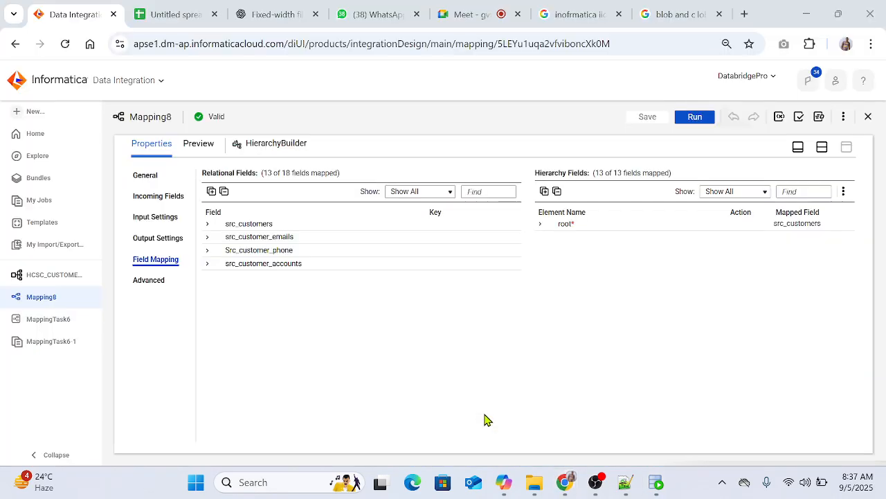
left_click(625, 482)
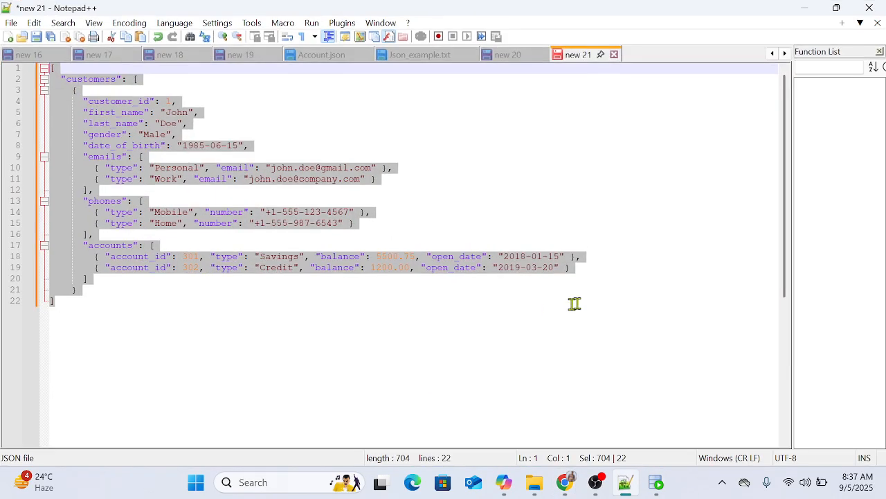
left_click(8, 36)
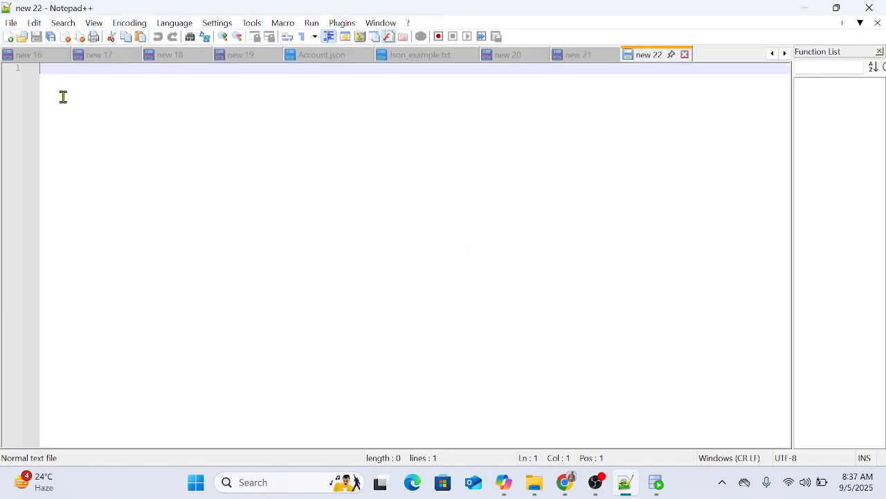
key("ctrl+v")
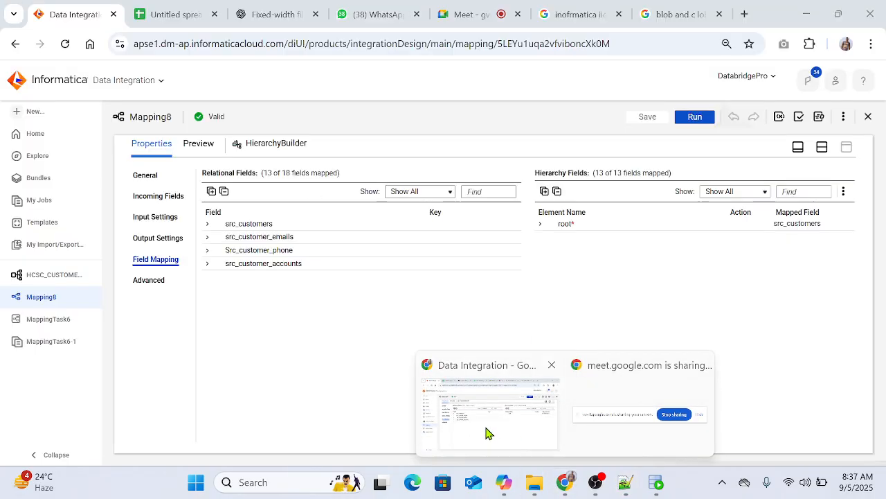
Step: Switch to Chrome, search Google for "json formatter" and open jsonformatter.org
left_click(488, 427)
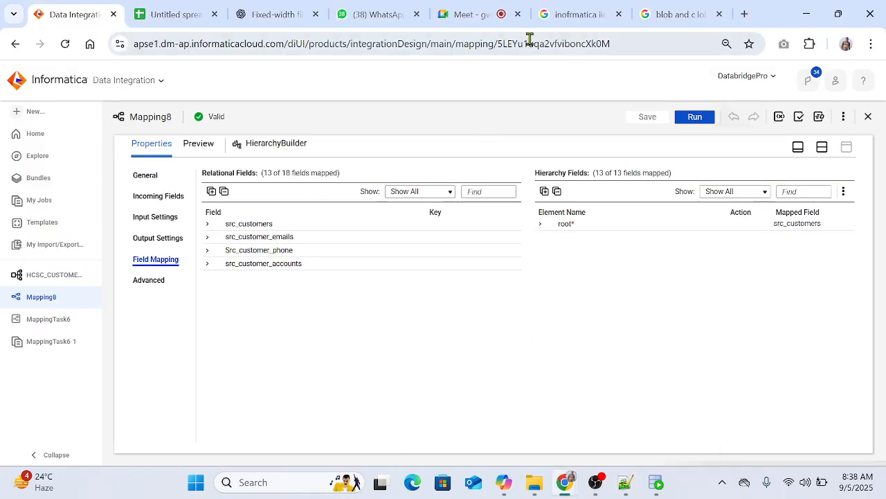
left_click(574, 17)
left_click(379, 79)
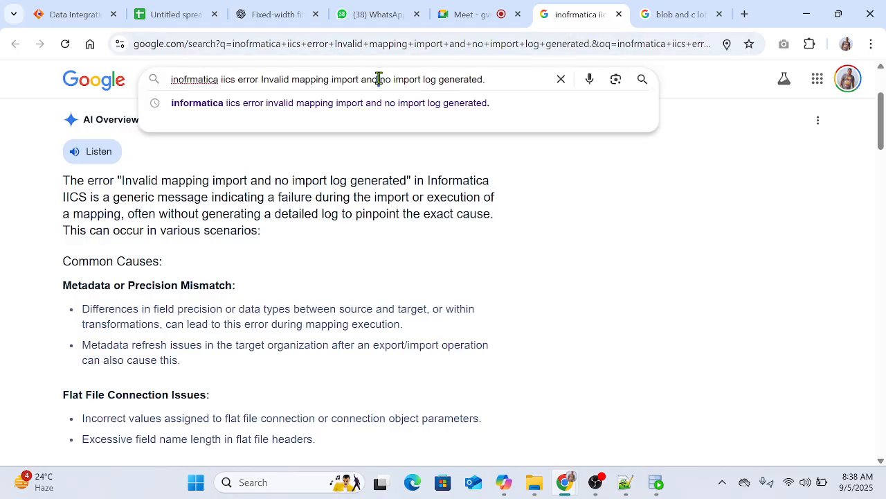
key("ctrl+a")
type("json")
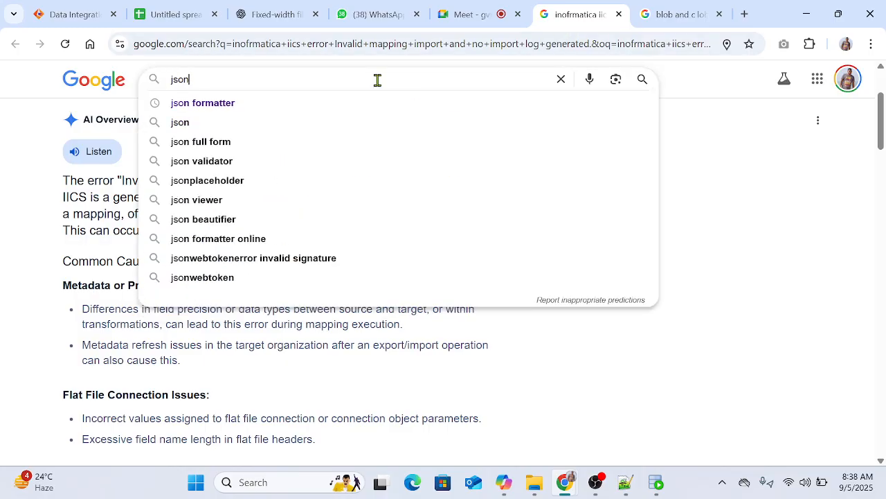
type(" formatter")
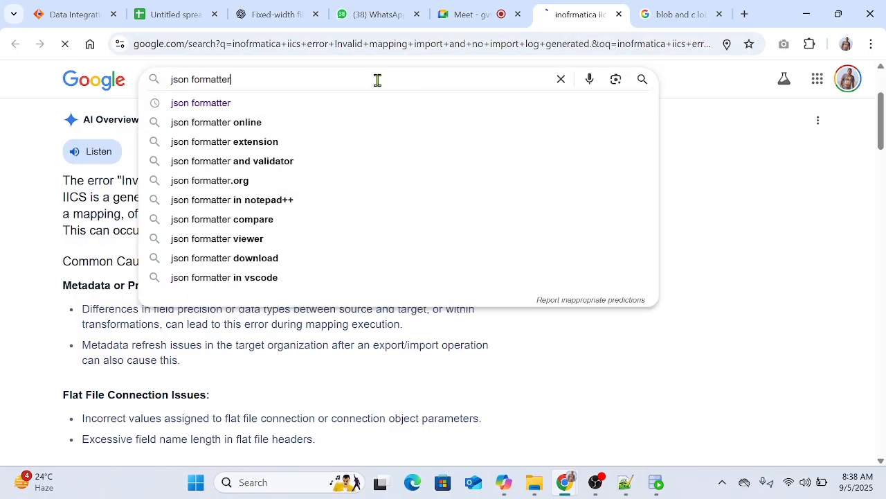
key("Return")
left_click(198, 217)
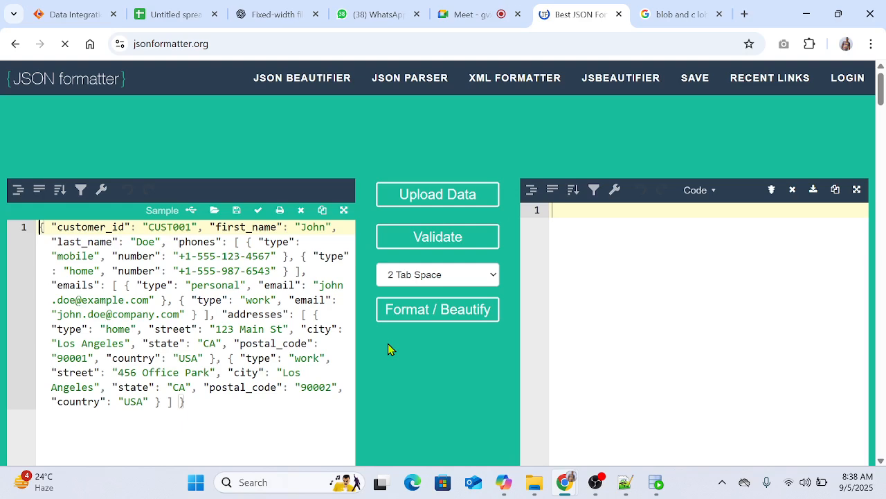
Step: Replace the formatter's input JSON with the copied customer record to produce its formatted version
left_click(190, 342)
key("ctrl+a")
key("ctrl+v")
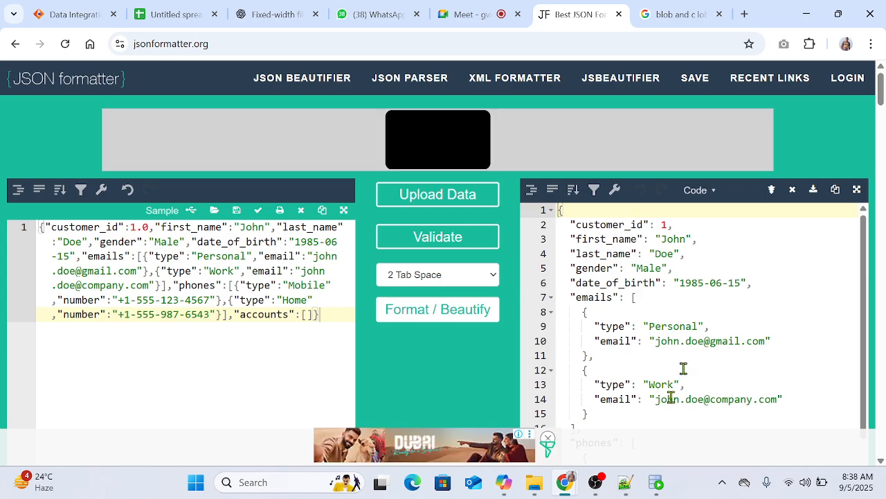
Step: Examine the formatted record, including its accounts array, and compare it with the raw single-line JSON
scroll(697, 331, "down", 5)
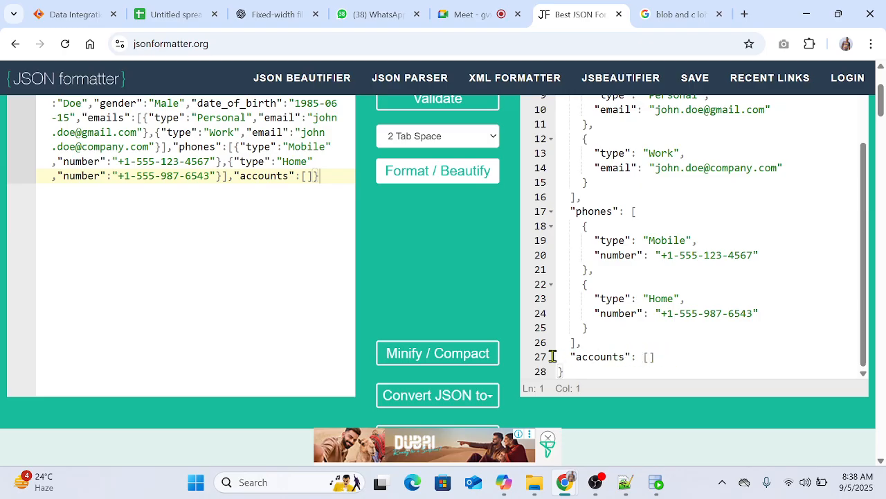
triple_click(572, 364)
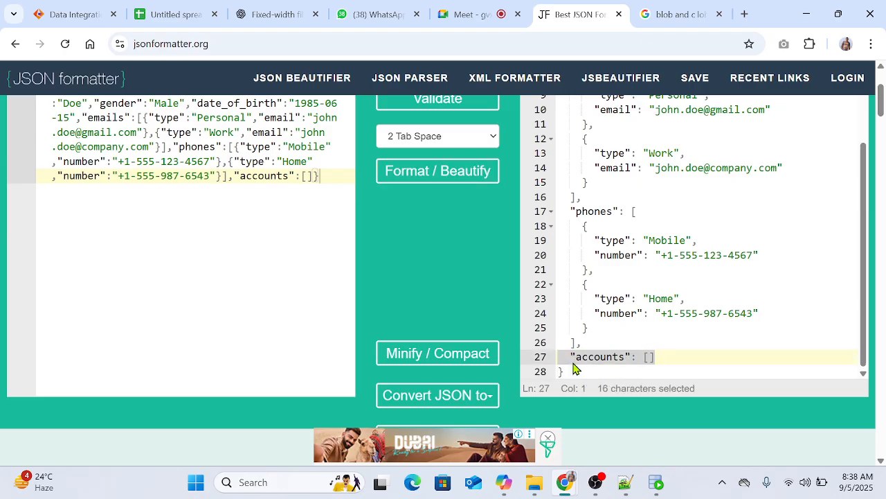
scroll(719, 296, "up", 5)
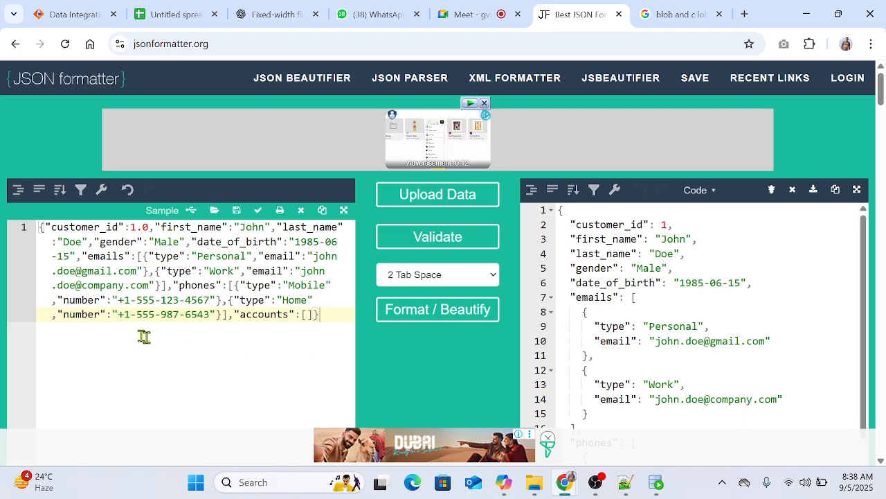
left_click_drag(42, 228, 224, 351)
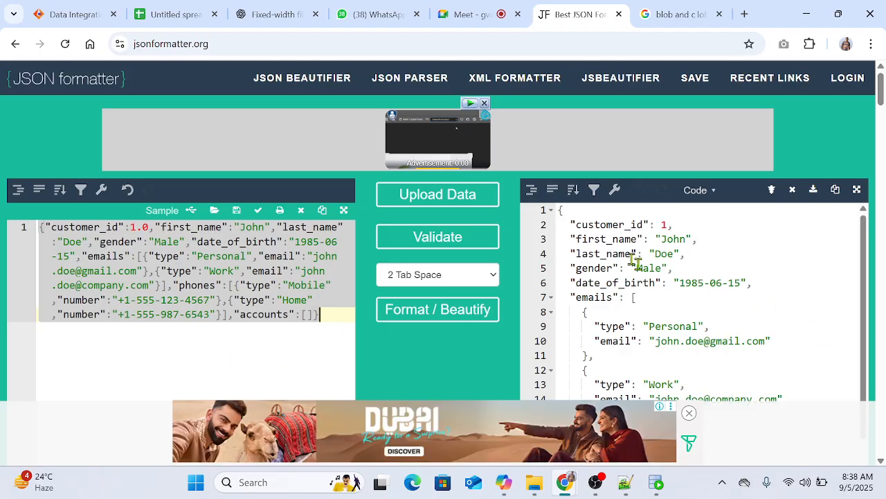
left_click_drag(572, 212, 777, 377)
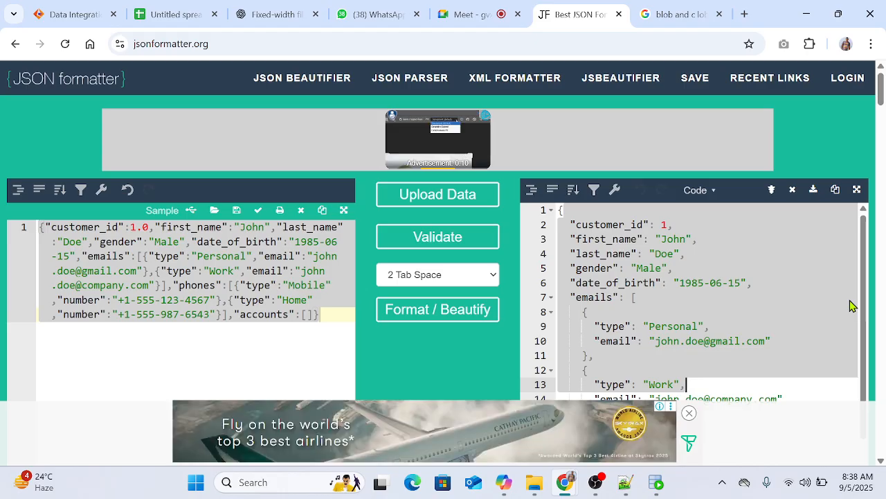
left_click(572, 239)
left_click_drag(558, 208, 722, 460)
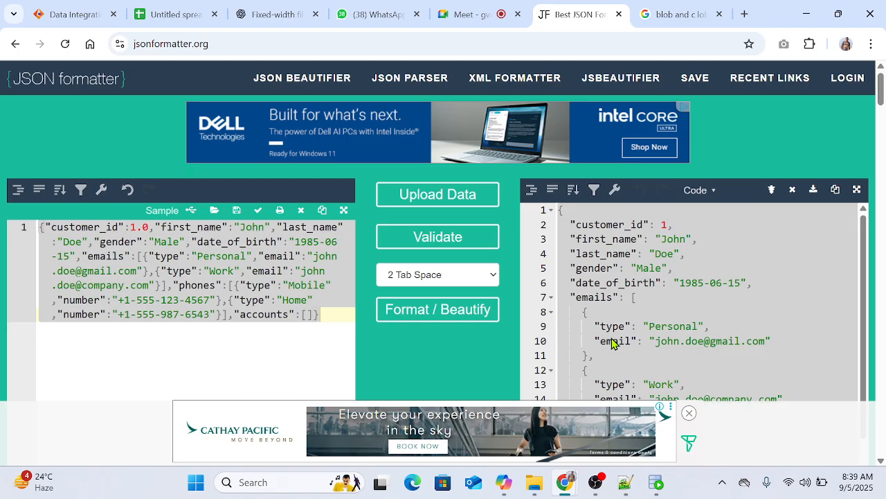
Step: Bring back Mapping8's design canvas in Informatica, and copy the Customer_Accounts INSERT statements from the ChatGPT conversation
left_click(65, 14)
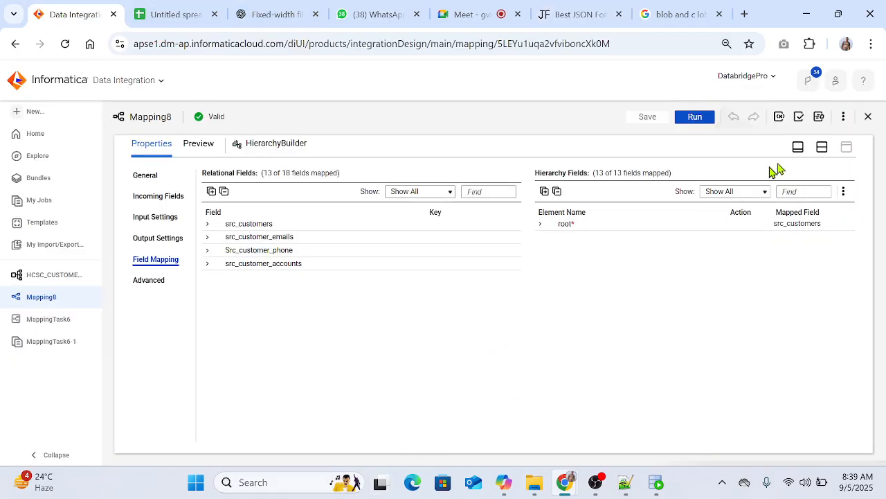
left_click(822, 147)
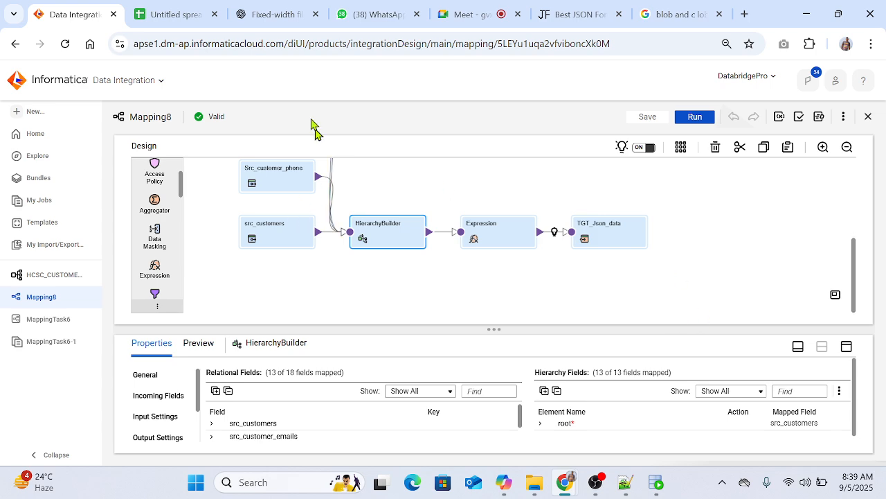
left_click(266, 14)
scroll(637, 325, "up", 15)
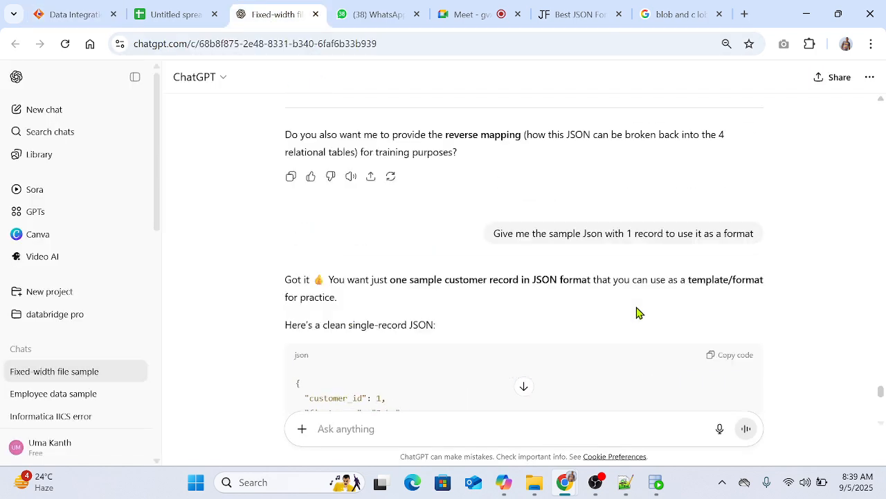
scroll(637, 313, "up", 15)
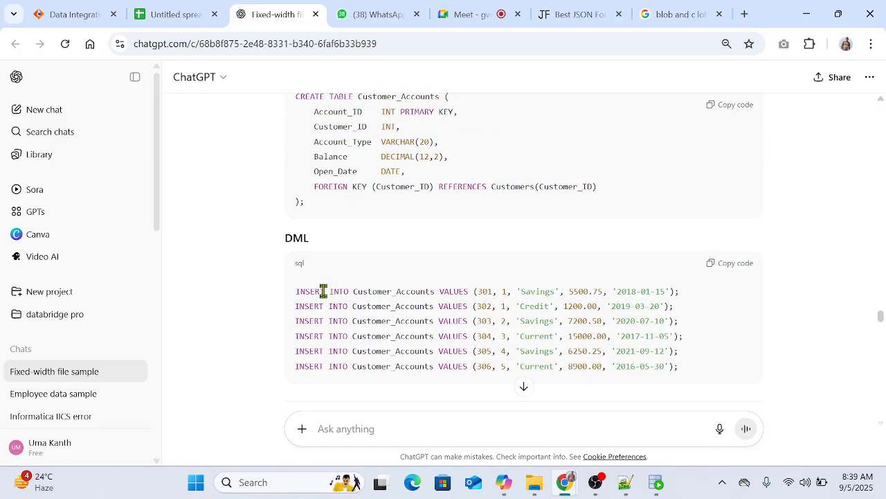
scroll(510, 283, "up", 1)
scroll(510, 283, "down", 1)
left_click(733, 267)
Step: In SQL Developer, paste the six Customer_Accounts INSERT statements below the queries and try to run them as a script
left_click(654, 482)
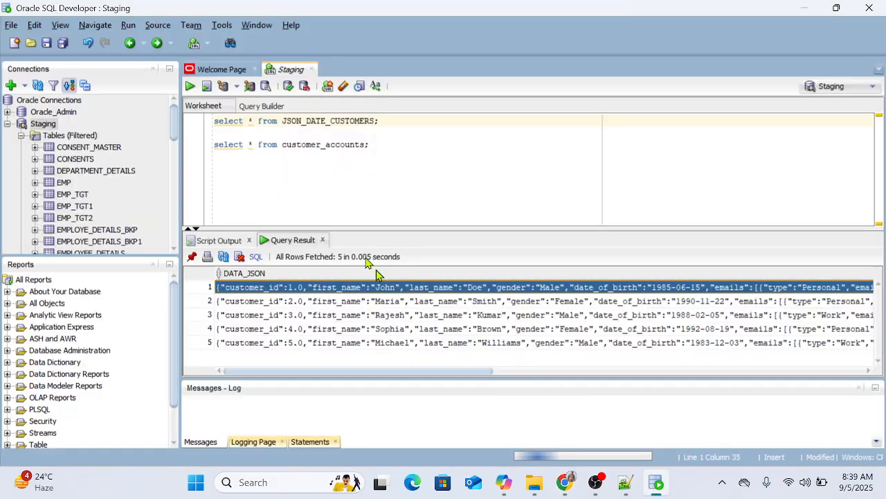
left_click(430, 169)
key("ctrl+v")
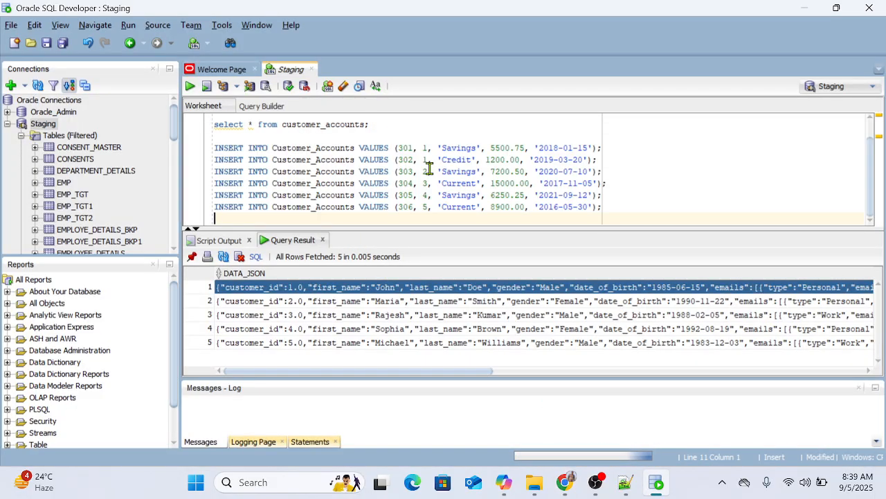
left_click_drag(613, 210, 212, 148)
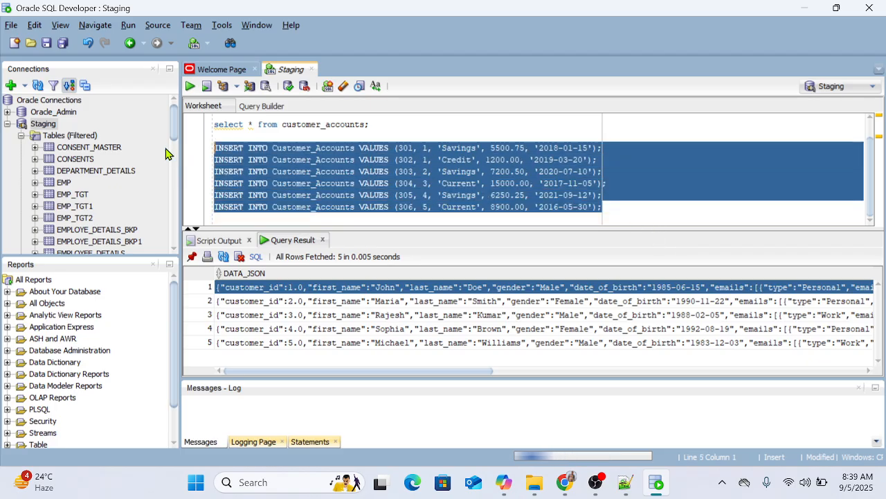
key("F5")
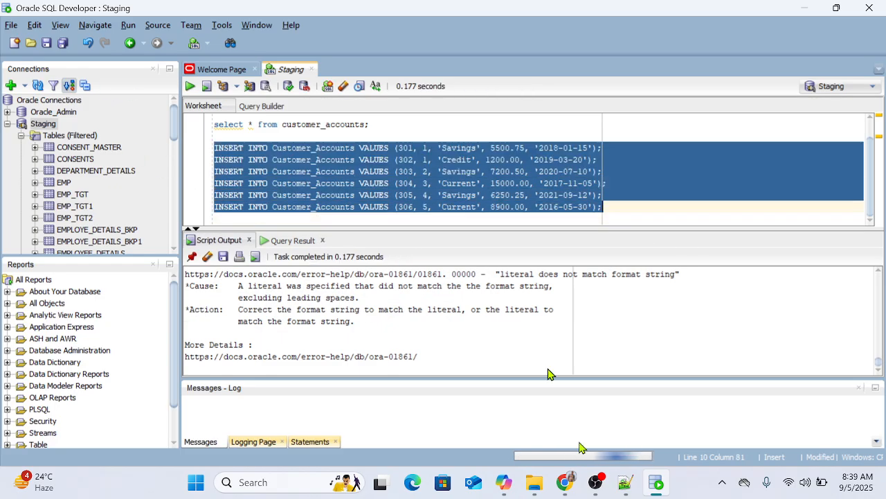
Step: Switch to Informatica in the browser, review Mapping8's design, and create a new asset of the Mapping type
mouse_move(565, 482)
left_click(480, 423)
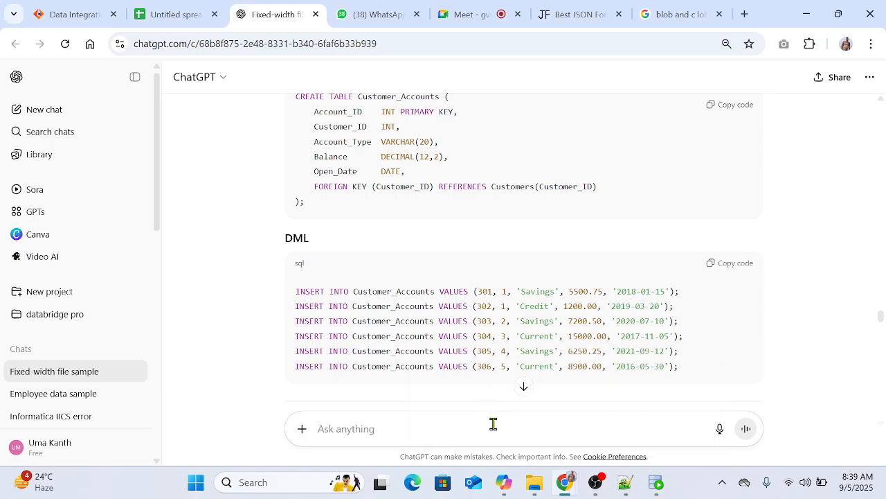
left_click(67, 19)
scroll(408, 294, "up", 2)
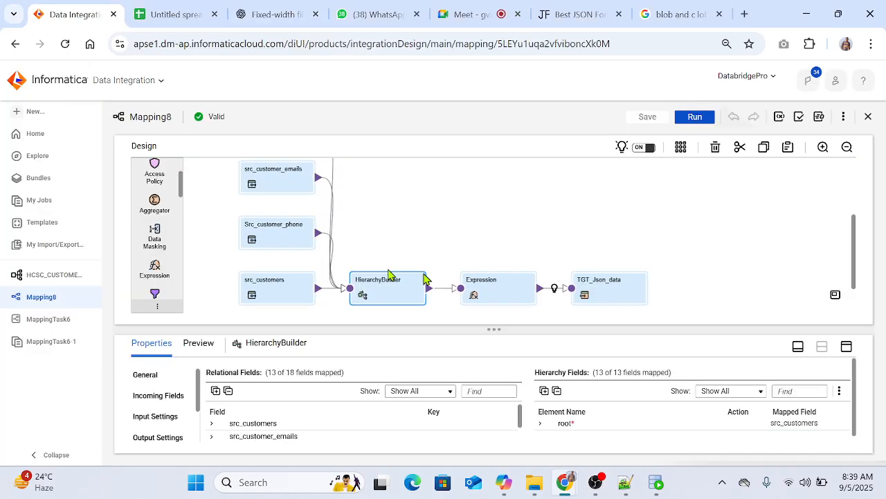
scroll(243, 186, "up", 2)
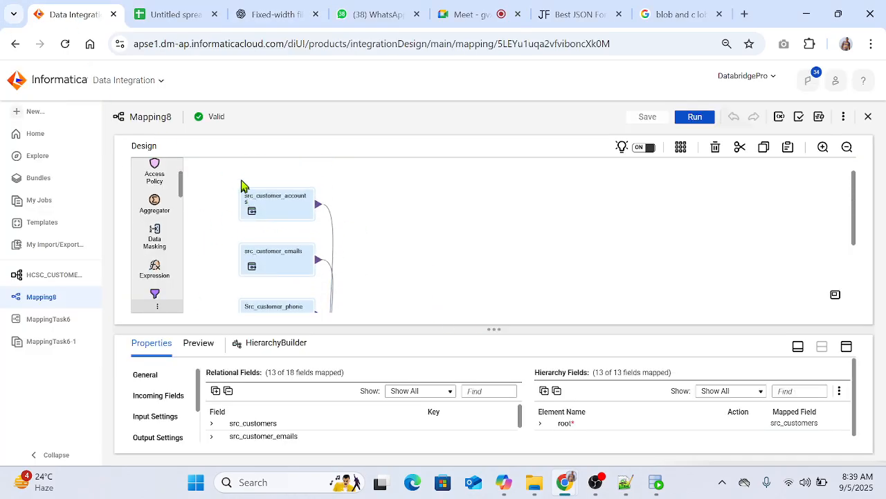
scroll(666, 300, "down", 4)
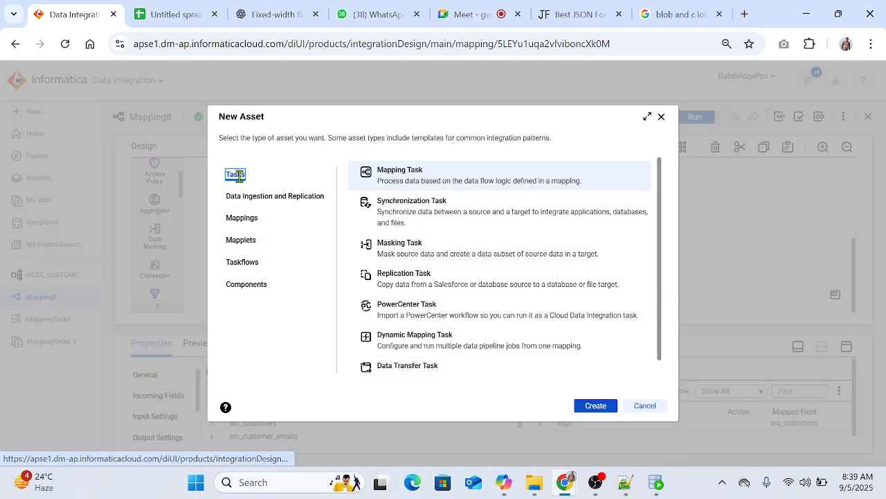
left_click(241, 241)
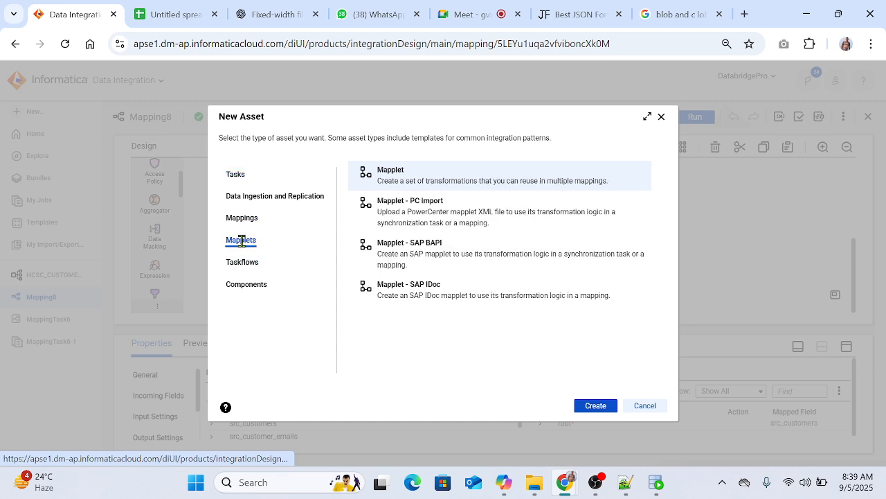
left_click(244, 220)
left_click(599, 407)
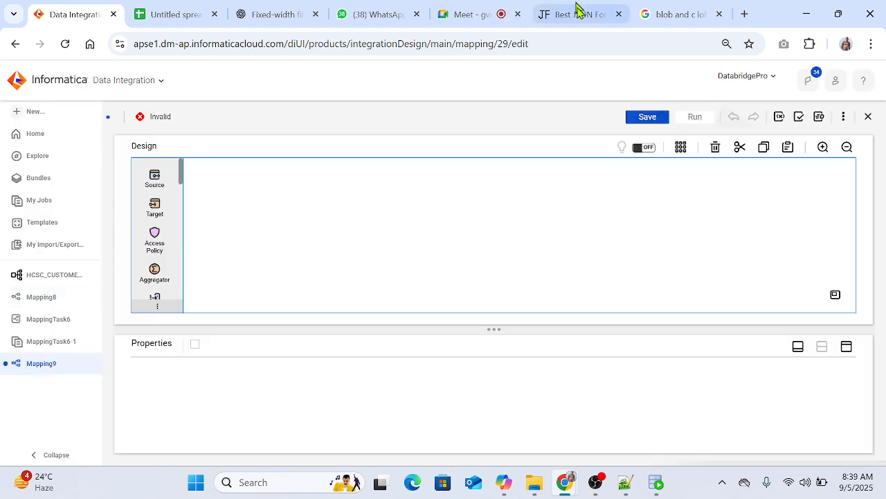
Step: In SQL Developer, query all rows of JSON_DATE_CUSTOMERS and inspect the first two customer JSON records
left_click(655, 484)
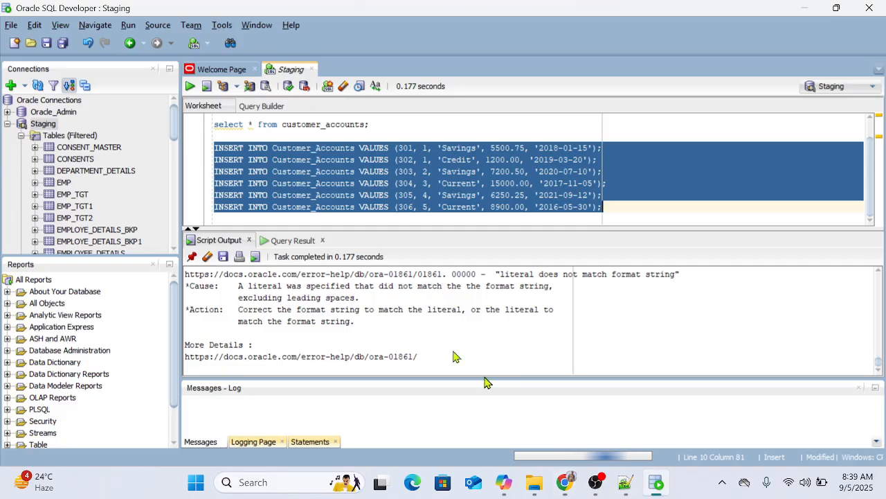
left_click(423, 137)
scroll(419, 166, "up", 1)
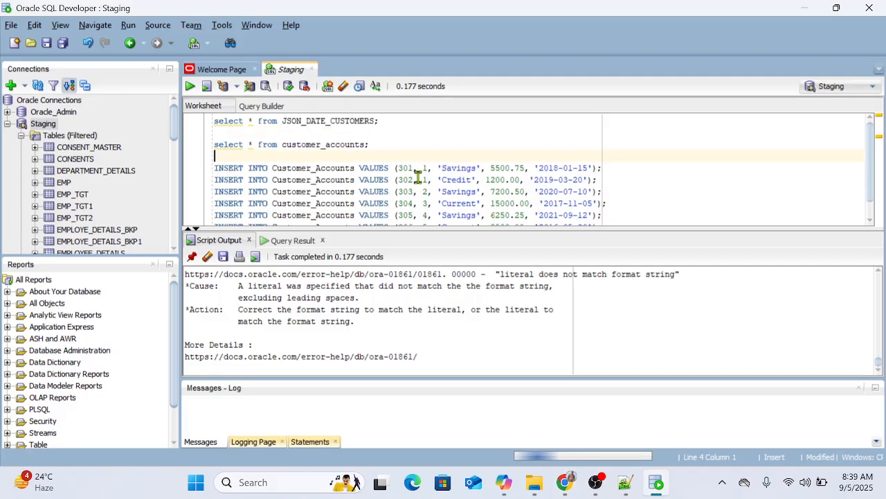
left_click(388, 121)
key("ctrl+Return")
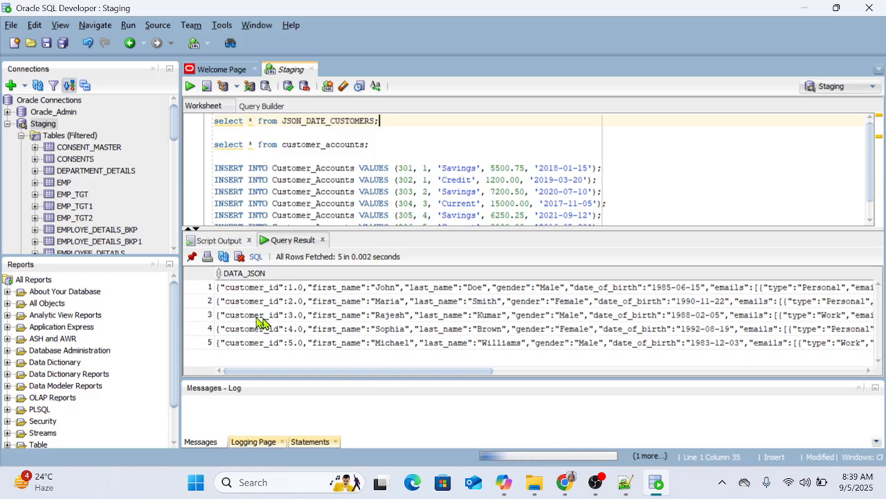
left_click(261, 291)
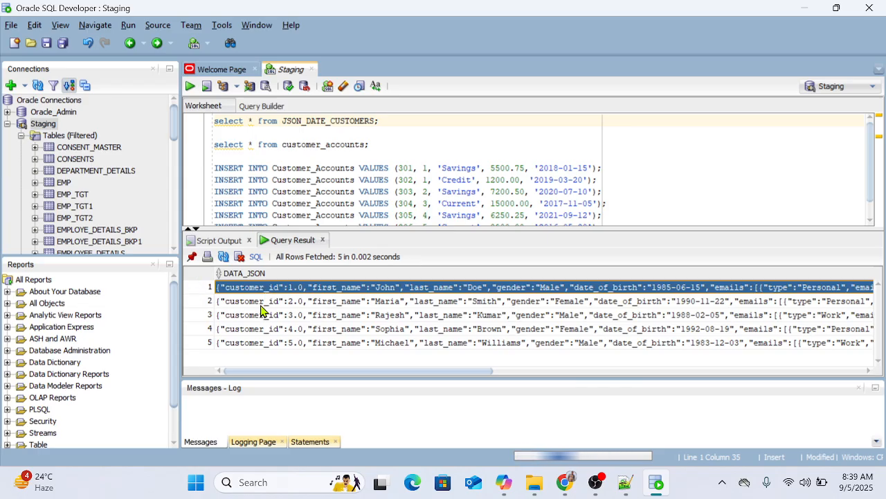
left_click(262, 305)
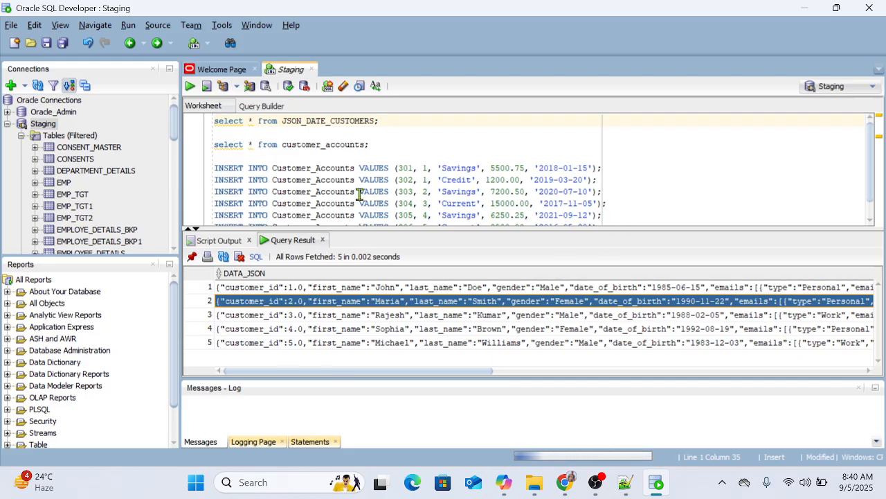
scroll(457, 187, "down", 1)
scroll(454, 183, "up", 1)
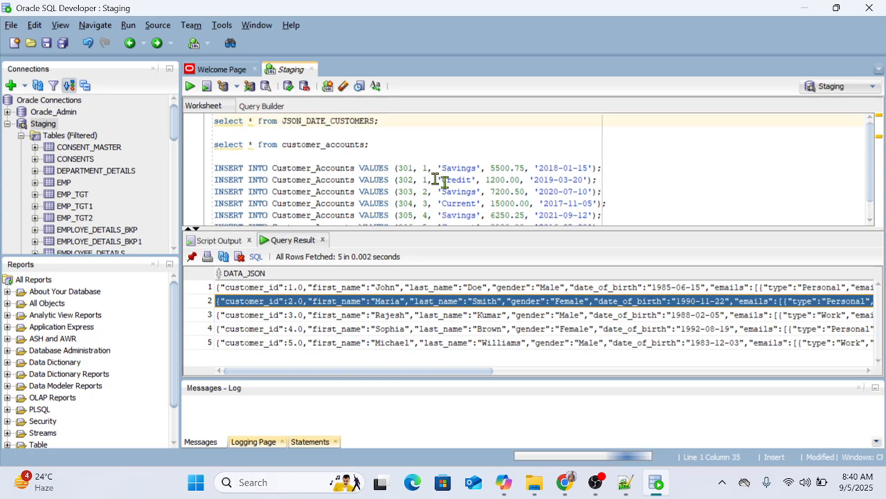
Step: Replace the date literals in the Customer_Accounts INSERT statements for accounts 301 and 302 with sysdate
left_click(376, 144)
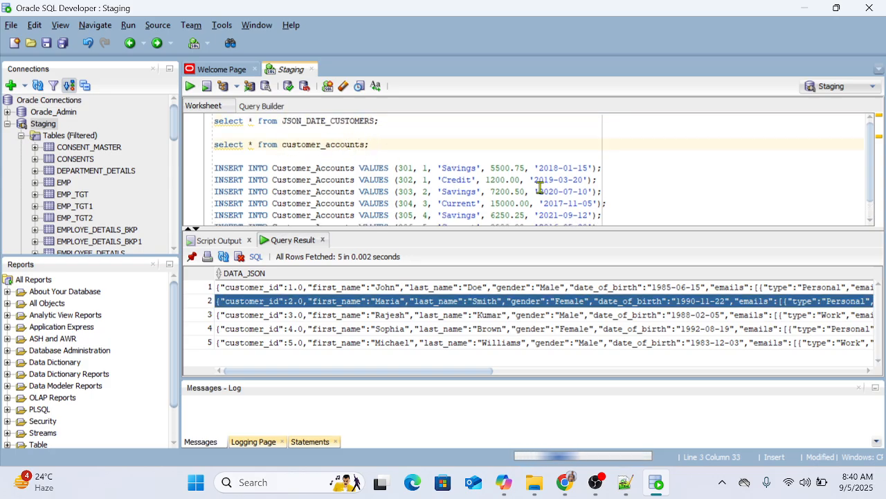
left_click_drag(543, 168, 588, 168)
key("Delete")
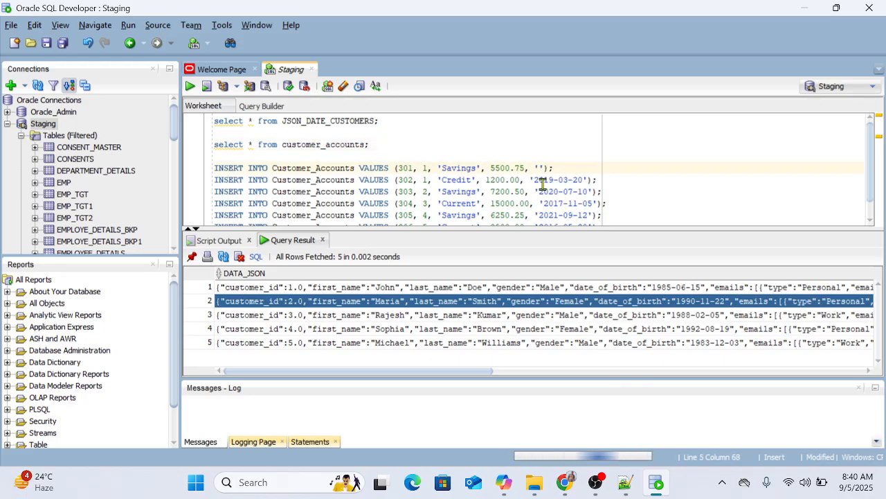
key("BackSpace")
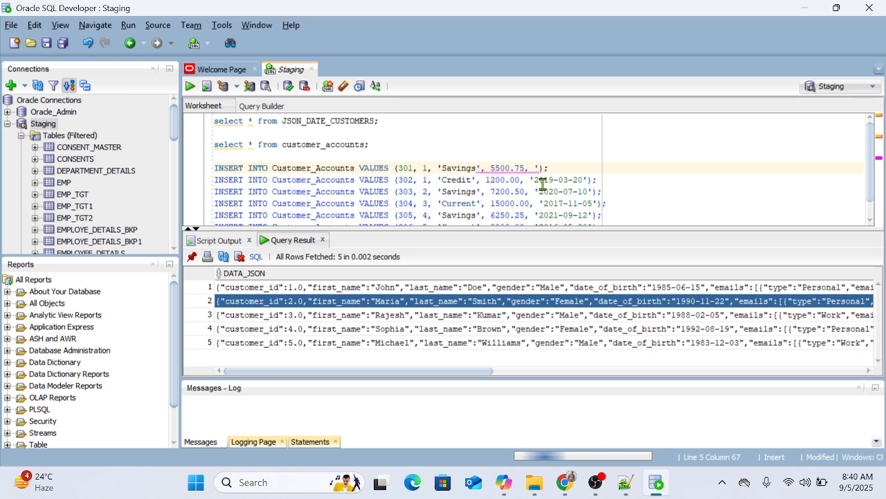
key("BackSpace")
type("sysdate")
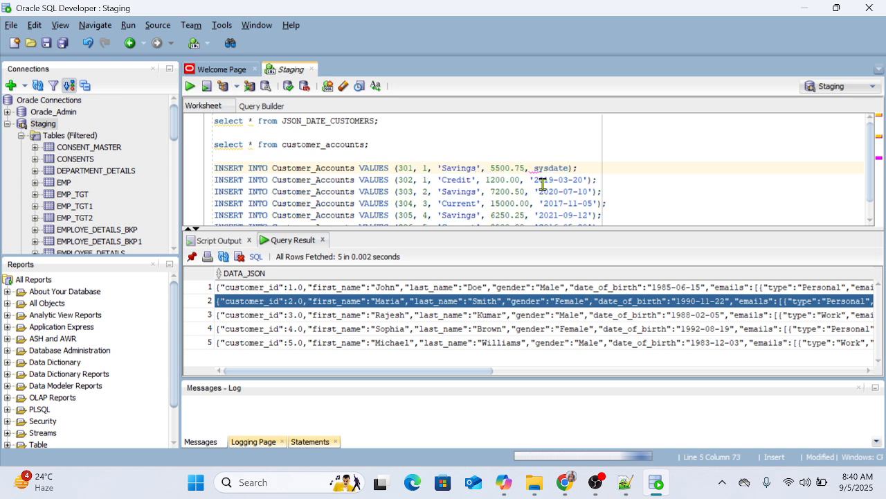
left_click_drag(589, 179, 534, 179)
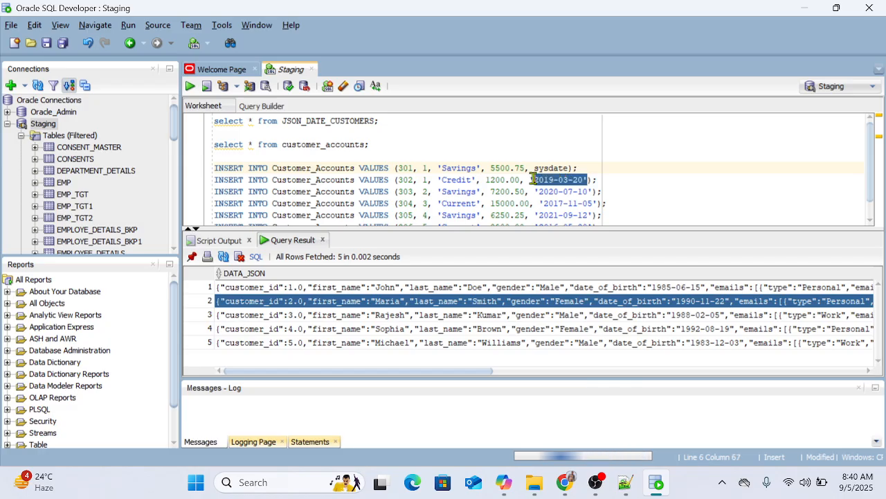
type("sysdate")
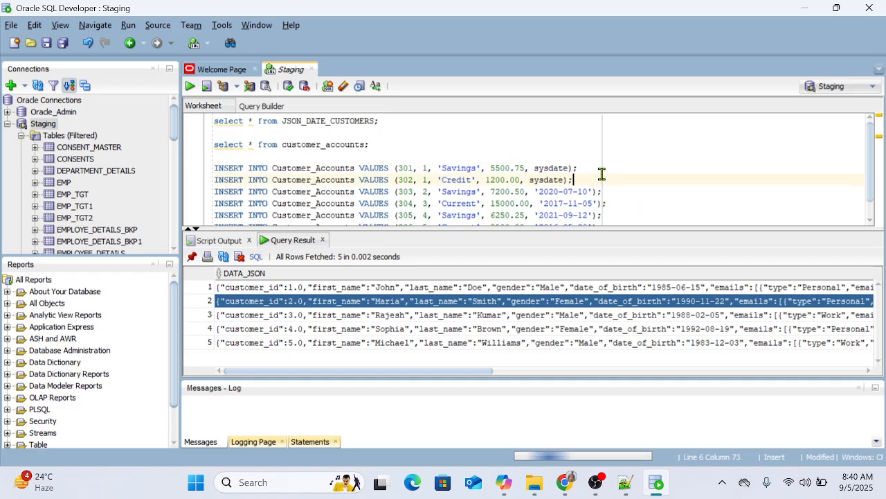
Step: Run the INSERT statements for accounts 301 and 302 one at a time
left_click(597, 166)
key("ctrl+Return")
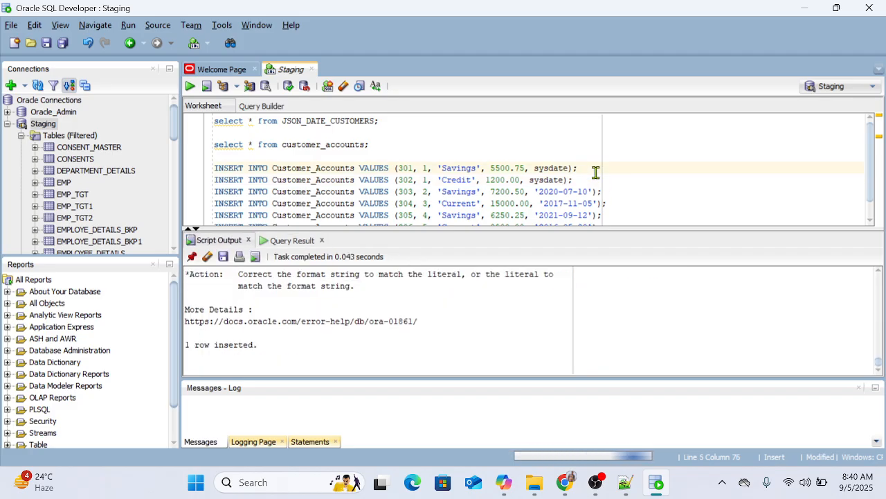
left_click(580, 180)
key("ctrl+Return")
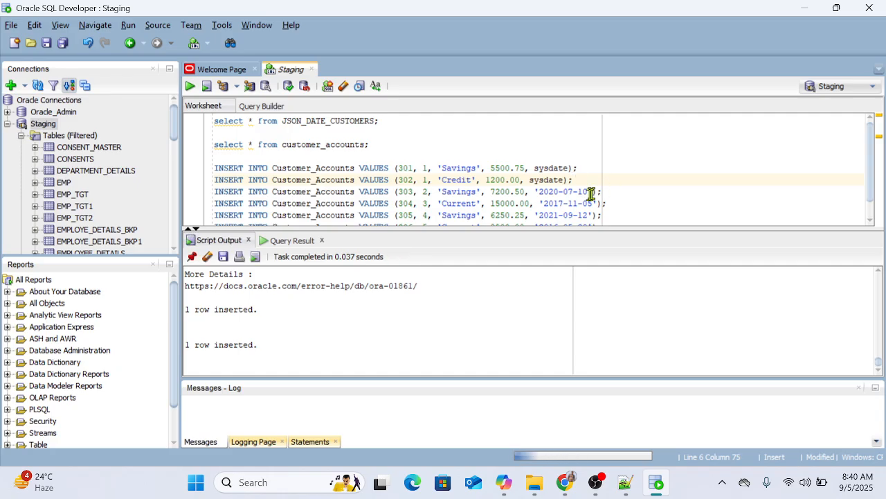
Step: Replace the dates in the INSERT statements for accounts 303 and 304 with sysdate, running each statement once edited
left_click_drag(593, 192, 561, 191)
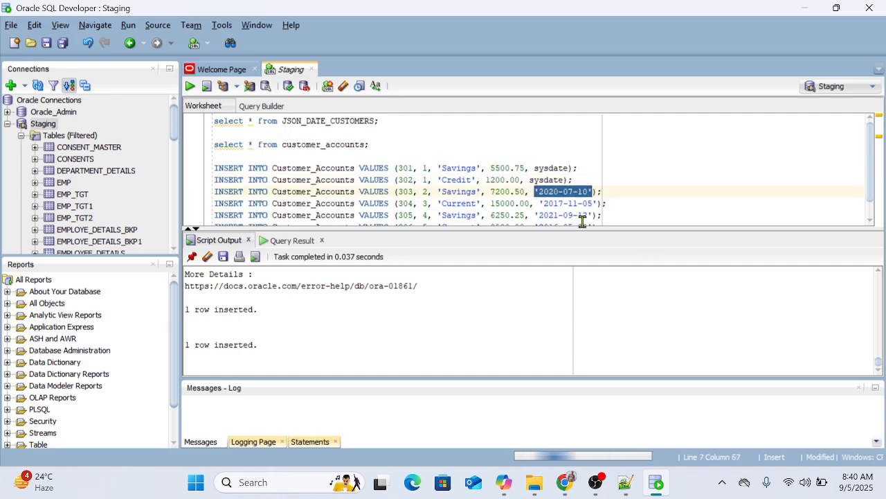
type("sysdate")
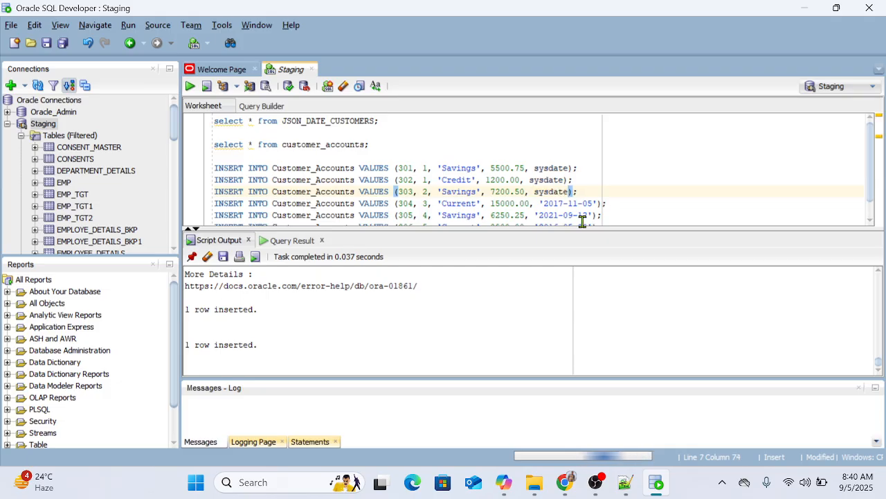
key("ctrl+Return")
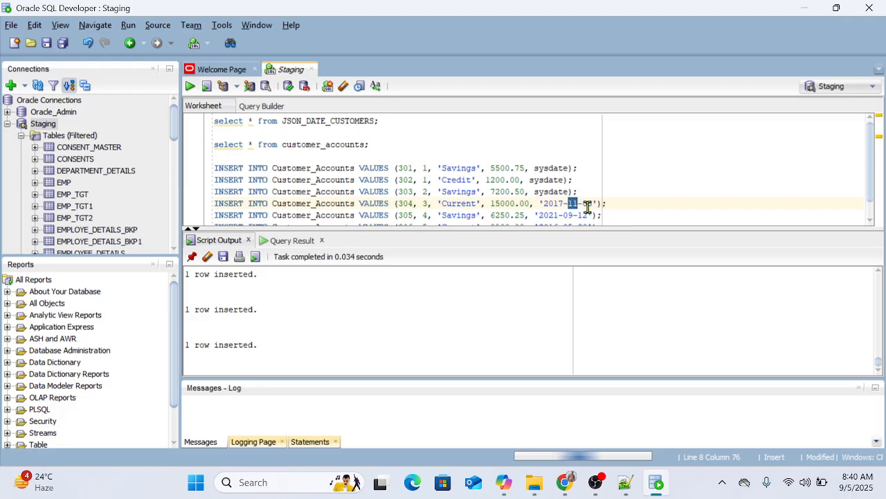
left_click_drag(598, 202, 544, 203)
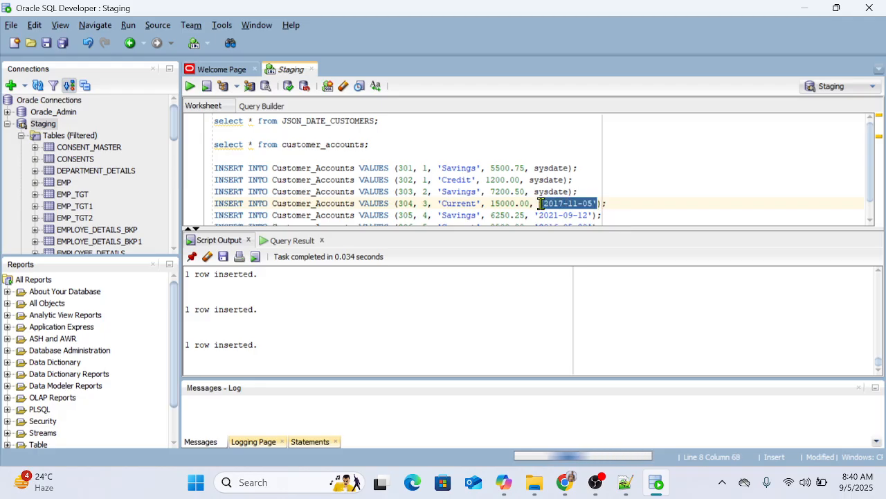
type("sysdate")
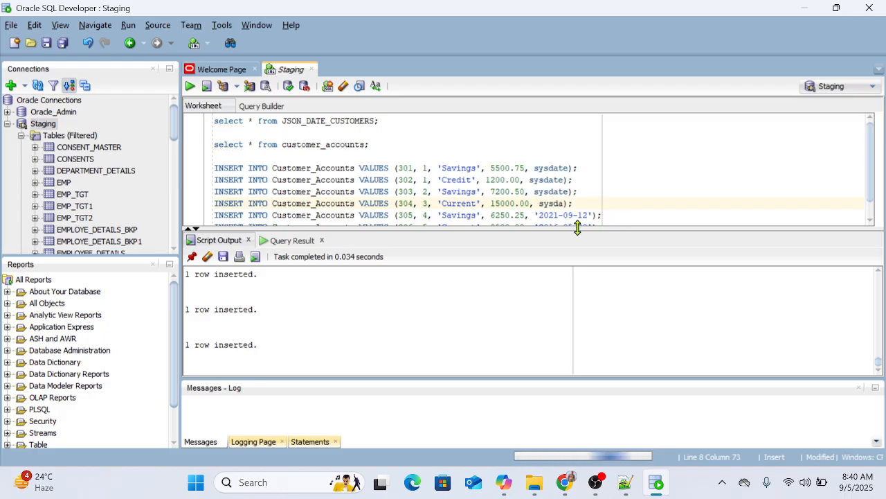
key("ctrl+Return")
Step: Change the dates in the INSERT statements for accounts 305 and 306 to sysdate and run each statement
scroll(636, 188, "down", 1)
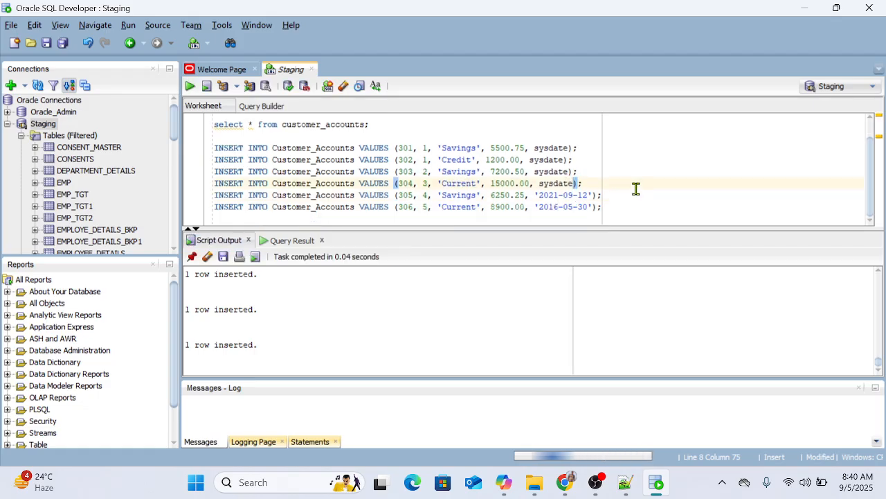
left_click_drag(537, 195, 588, 195)
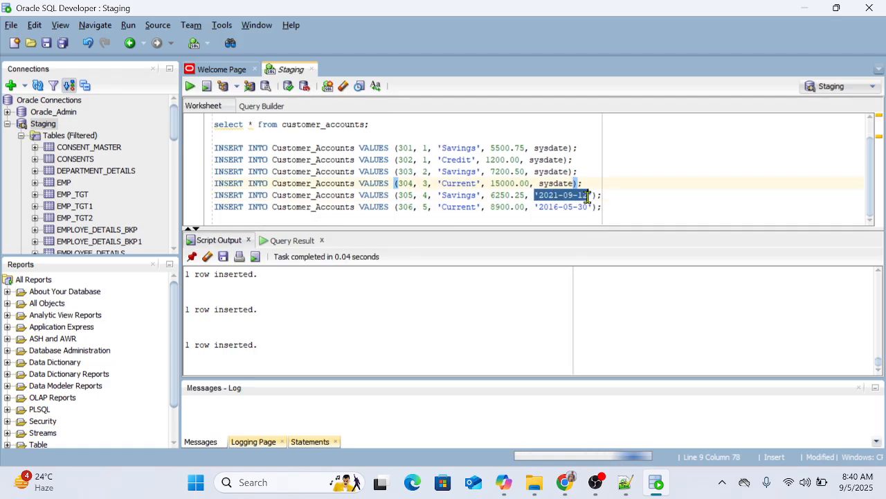
type("sysdate")
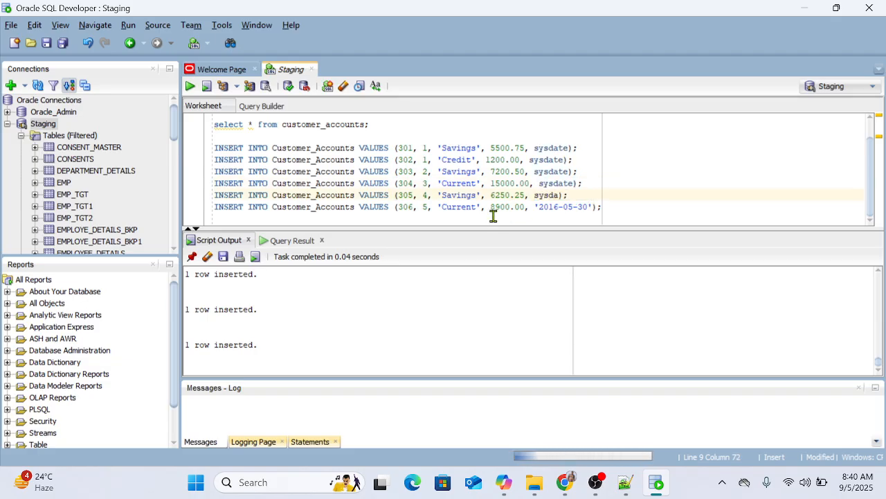
key("ctrl+Return")
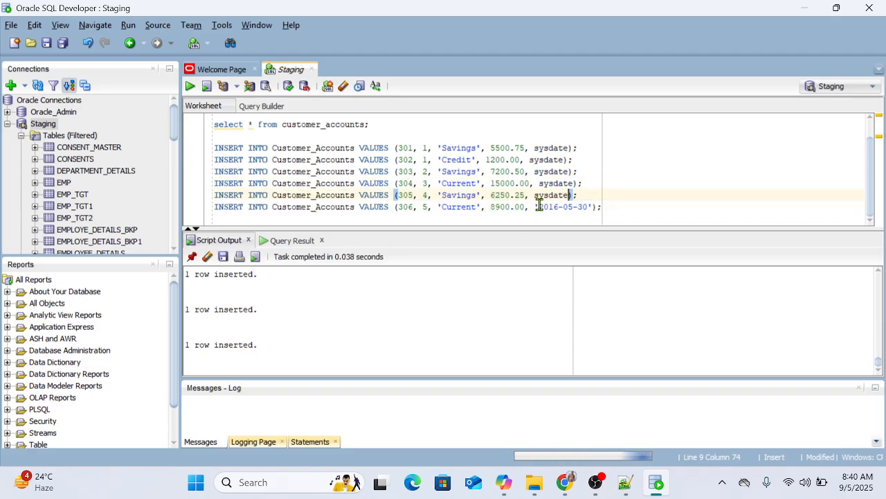
left_click_drag(535, 207, 592, 208)
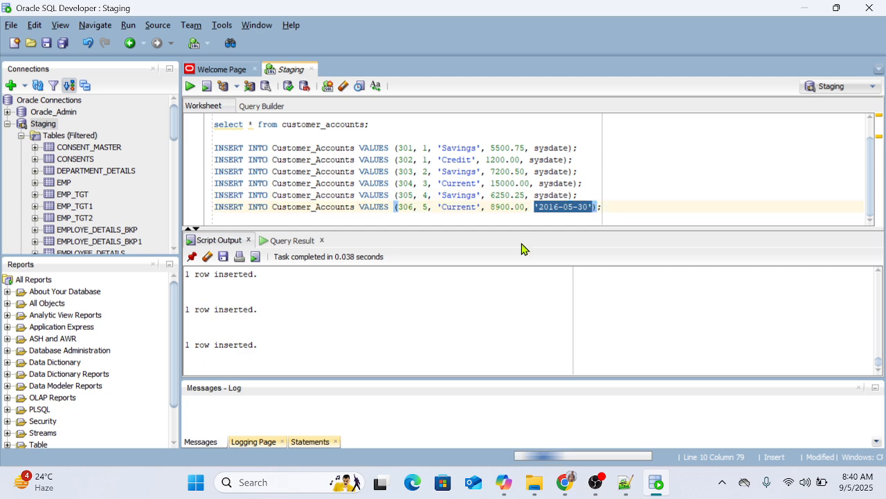
type("Sys")
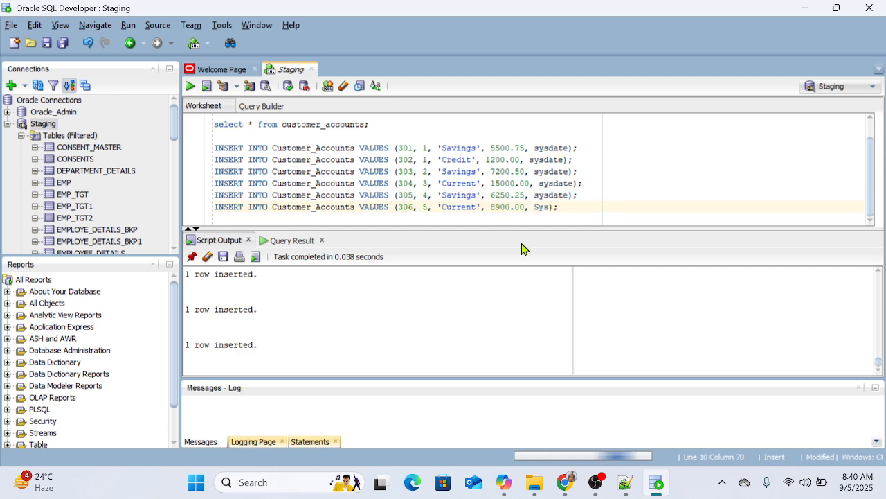
type("date")
key("ctrl+Return")
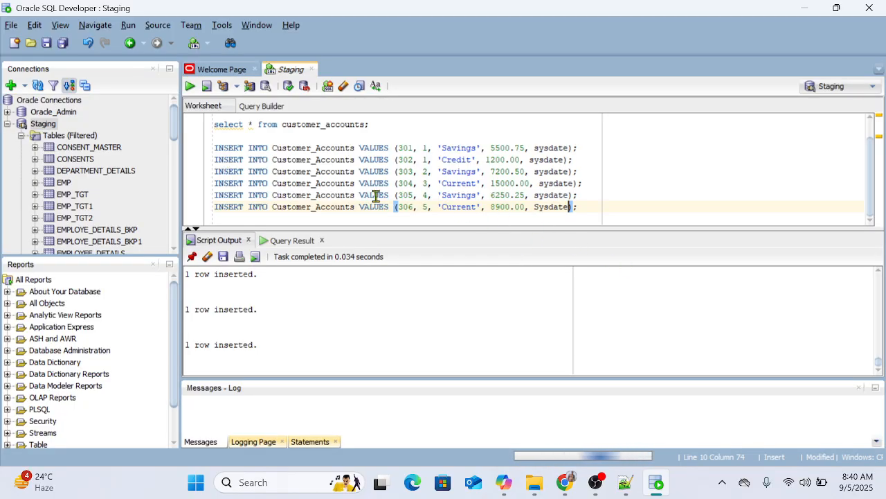
scroll(477, 201, "up", 1)
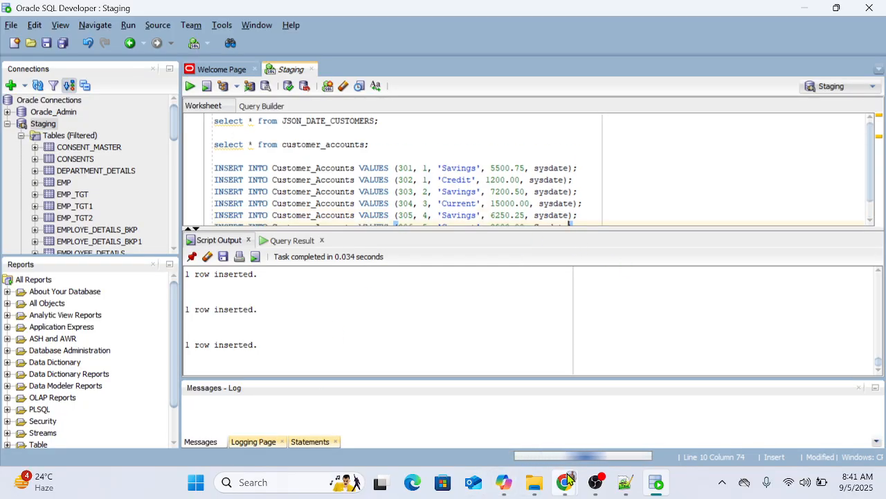
Step: Switch to Informatica Data Integration in the browser and set the Mapping9 Source connection to Conn_stg (Oracle)
mouse_move(546, 470)
left_click(477, 409)
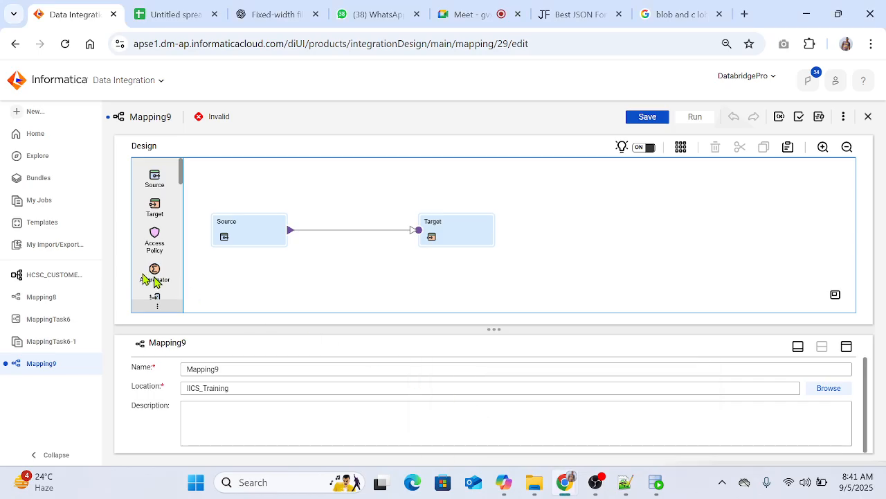
left_click_drag(244, 183, 503, 286)
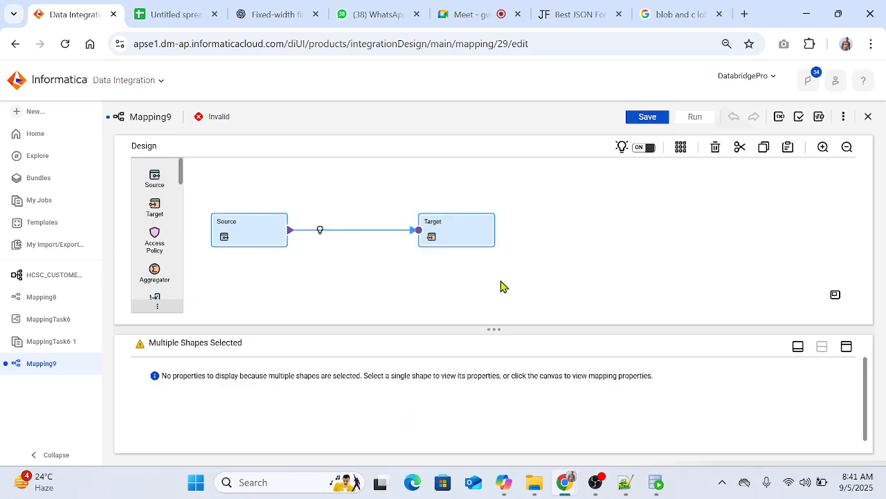
left_click(268, 234)
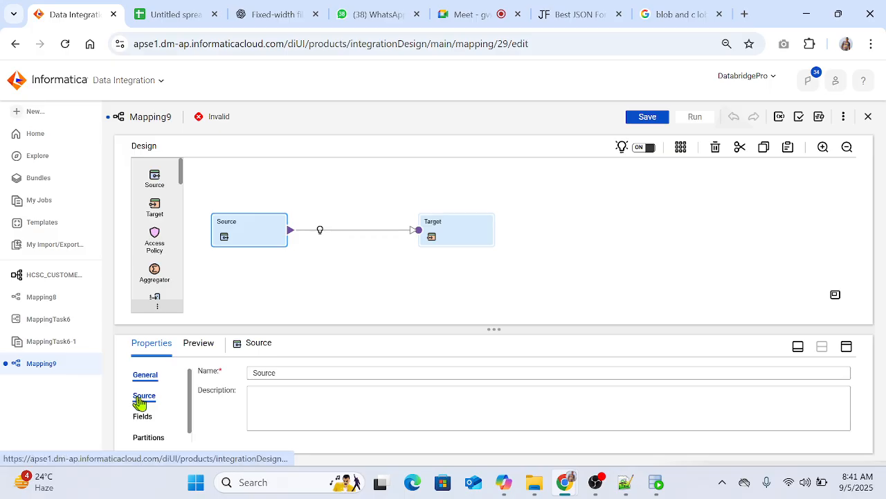
left_click(846, 346)
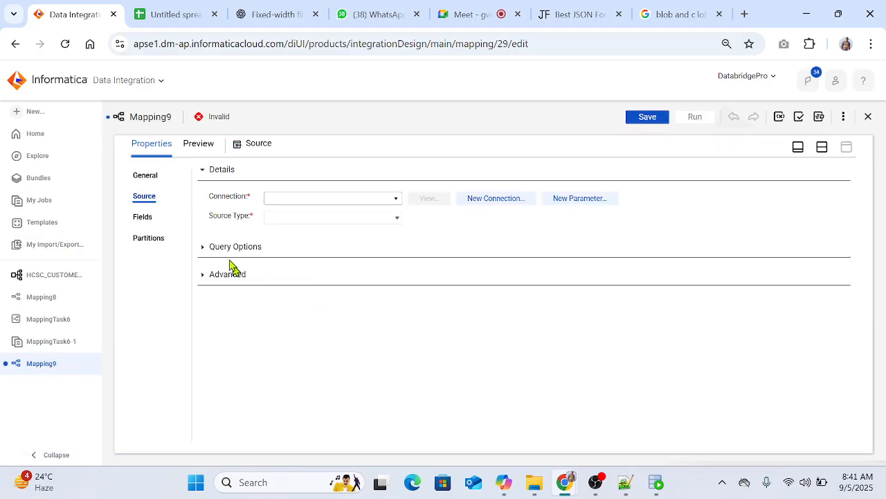
left_click(338, 200)
left_click(324, 253)
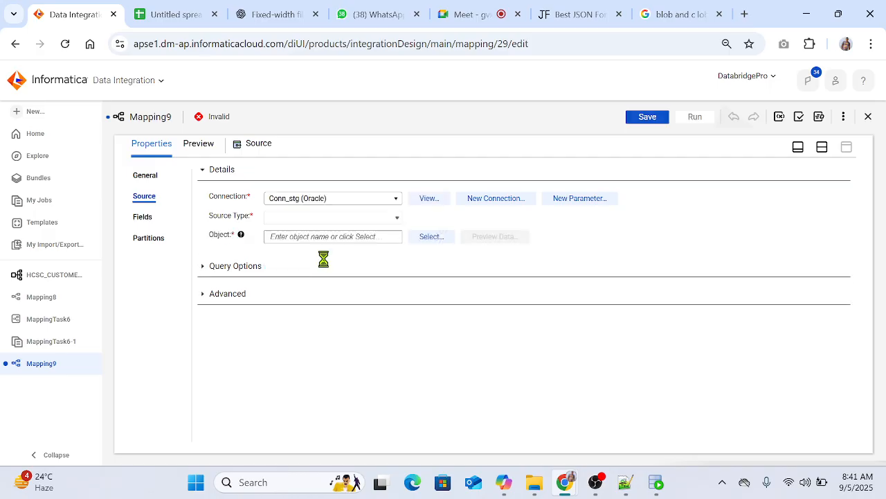
Step: Search the SRC_SAMPLE_STG schema for json and choose the JSON_DATE_CUSTOMERS table as the source object
left_click(441, 237)
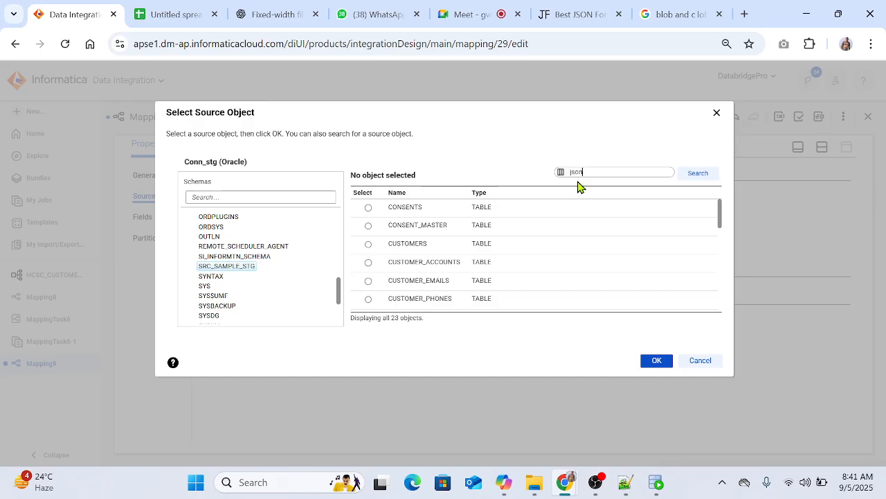
key("Return")
left_click(429, 215)
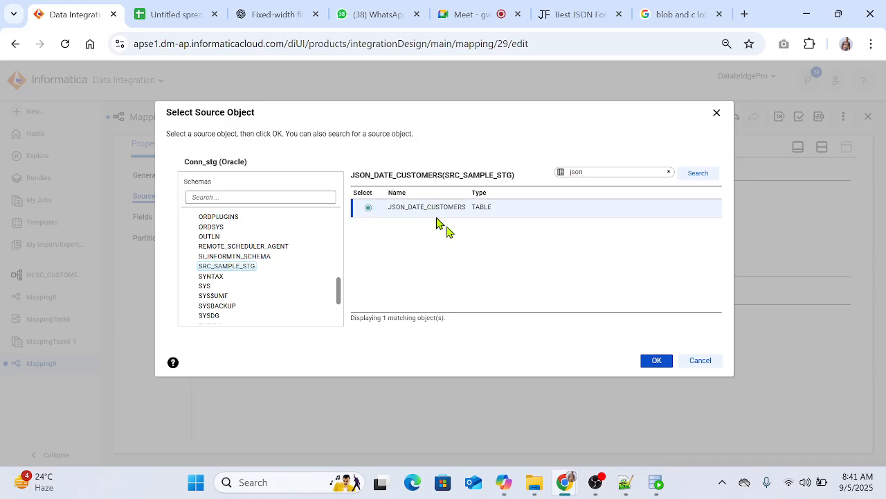
left_click(656, 361)
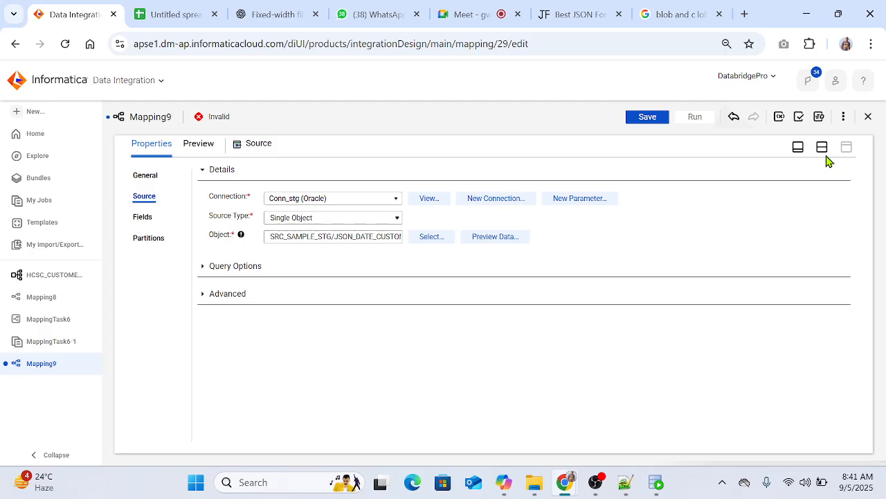
left_click(822, 148)
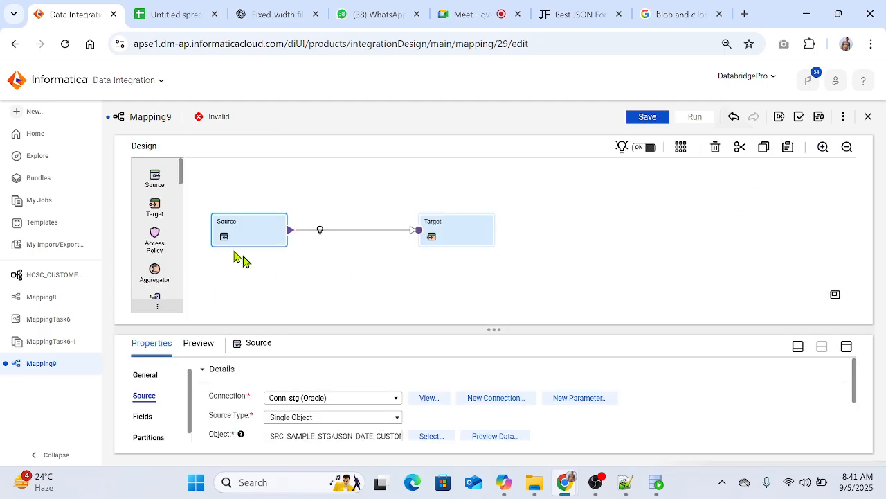
Step: Add a Hierarchy Parser to the mapping canvas and link the Source to it instead of to the Target
scroll(163, 259, "down", 1)
scroll(161, 270, "down", 3)
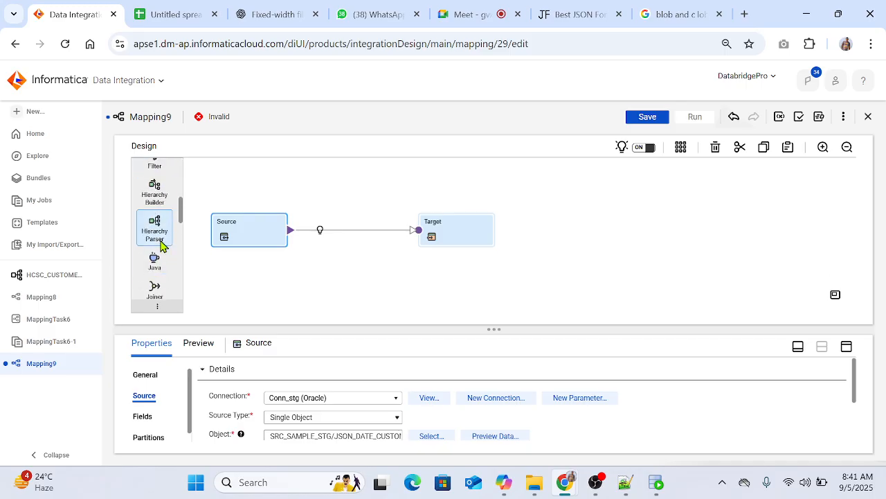
left_click_drag(160, 231, 441, 305)
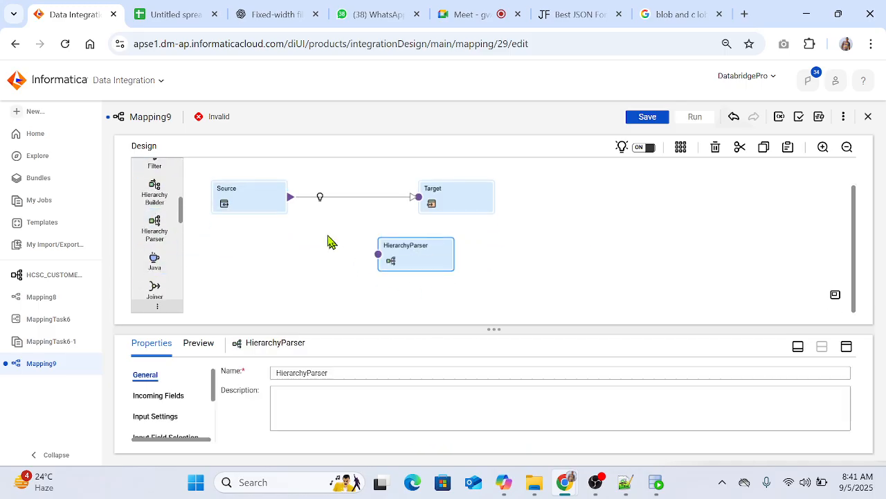
left_click(344, 188)
left_click(716, 147)
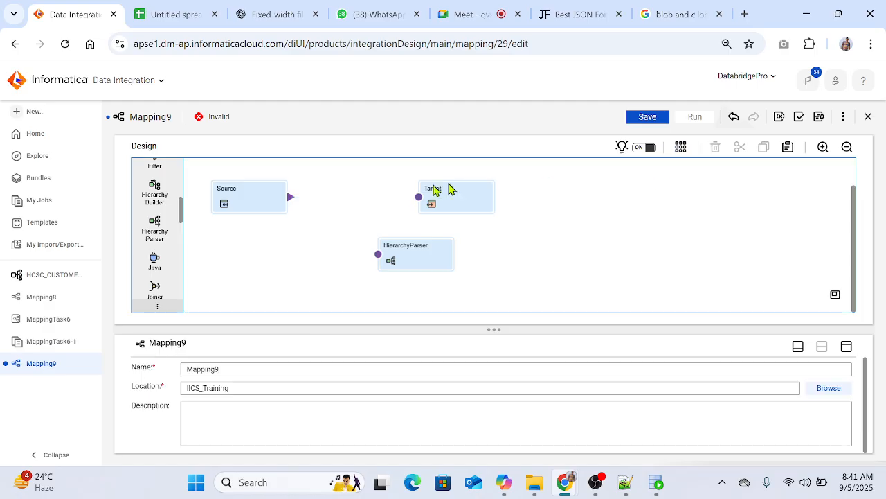
left_click_drag(289, 200, 378, 256)
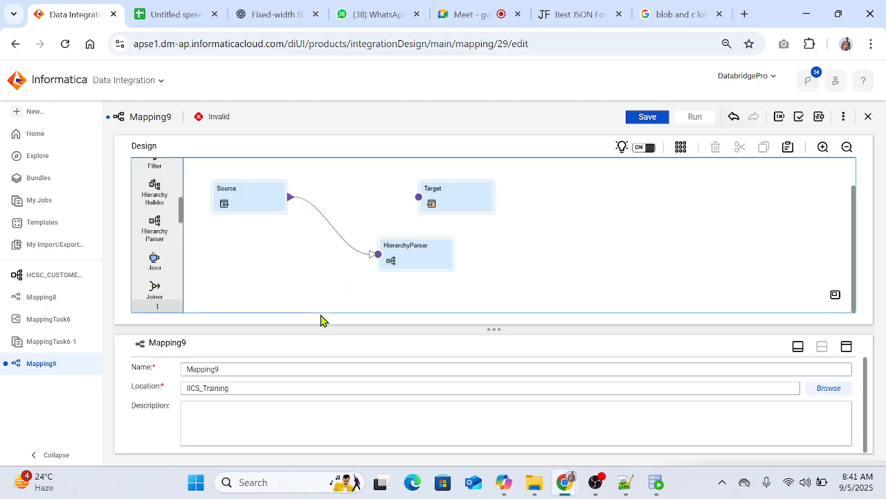
Step: Set the Hierarchy Parser's input schema to HCSC_CUSTOMERS from the IICS_Training project
left_click(416, 261)
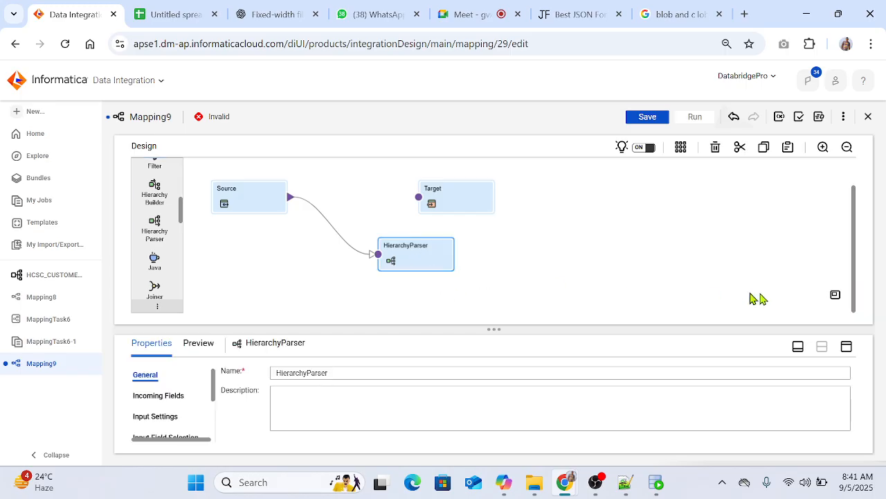
left_click(846, 346)
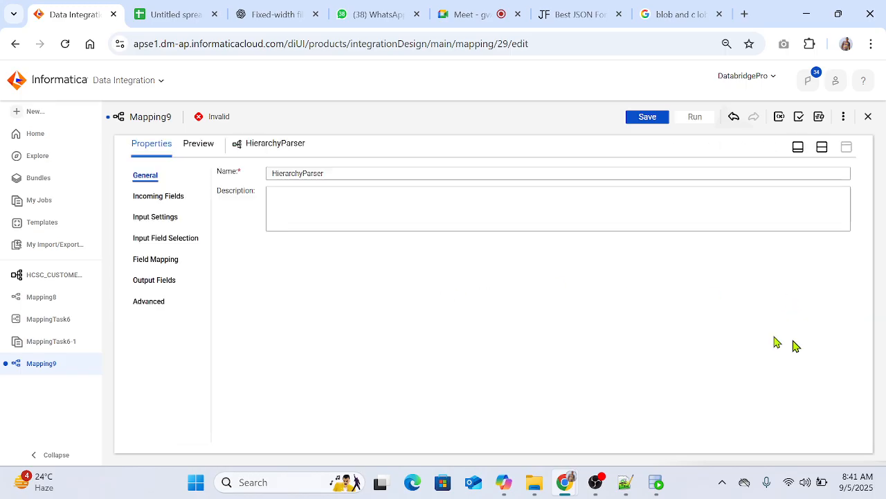
left_click(162, 221)
left_click(465, 193)
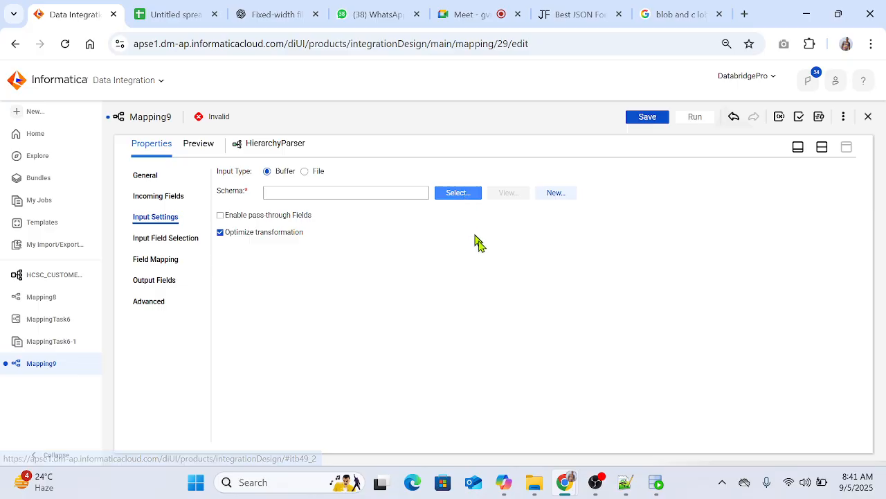
left_click(221, 254)
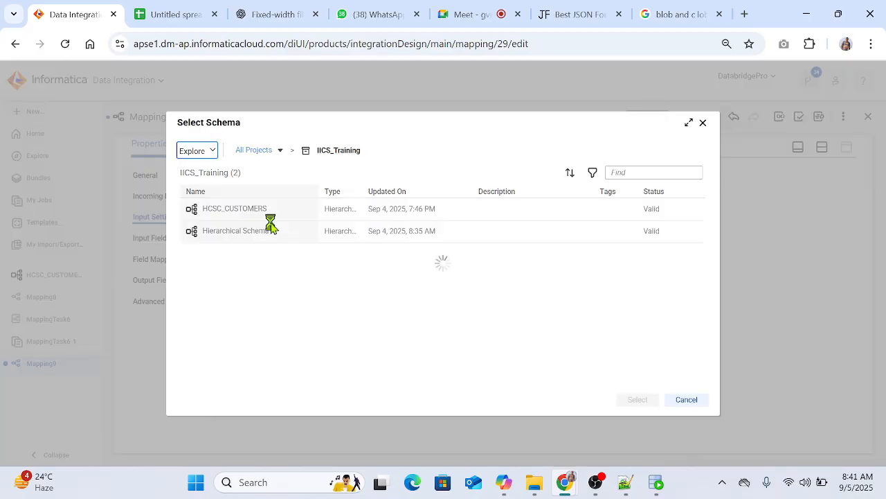
left_click(238, 218)
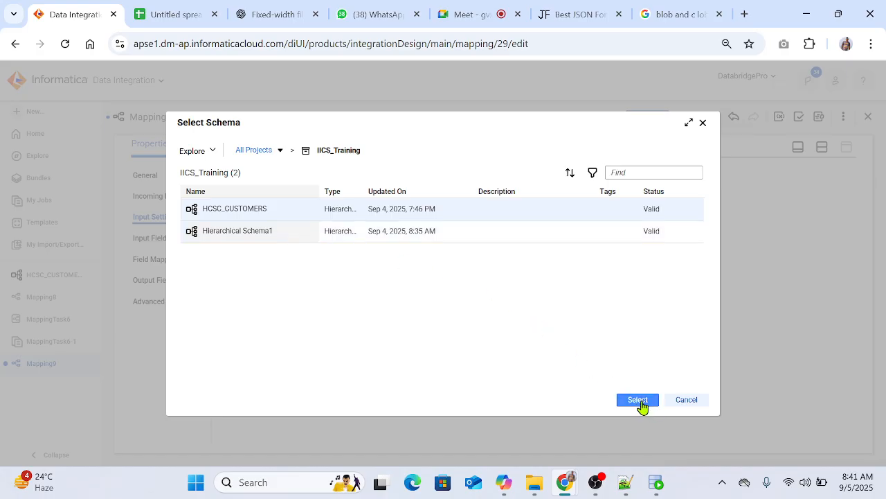
left_click(638, 402)
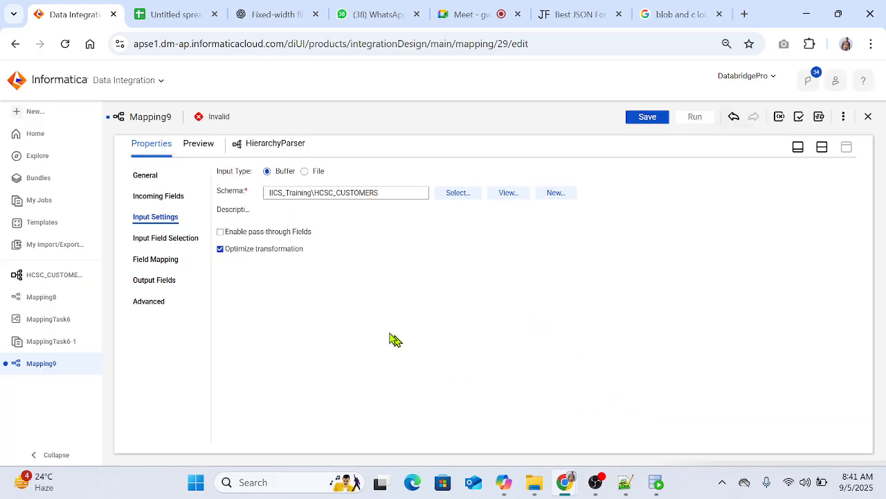
Step: Reposition the Hierarchy Parser closer beneath the Source and reconnect the Source output to it
left_click(823, 148)
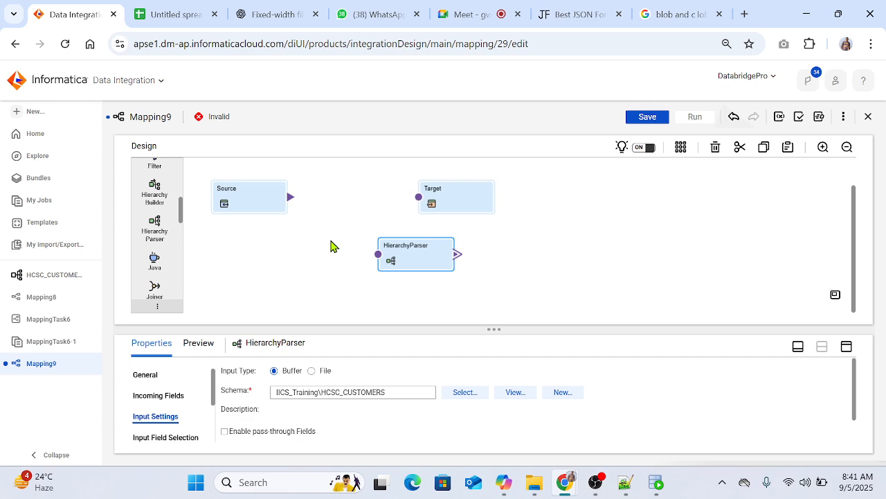
left_click_drag(428, 257, 386, 264)
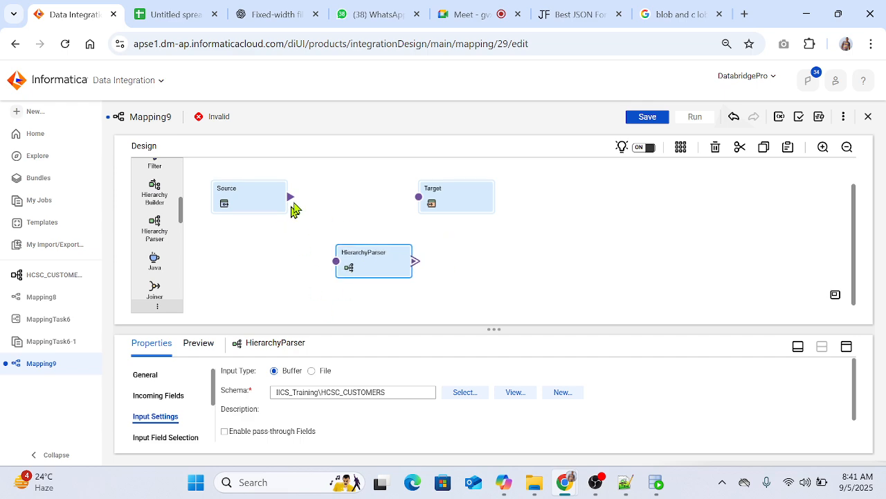
left_click_drag(291, 199, 336, 261)
Step: Map the incoming DATA_JSON field to the Hierarchy Parser's Input schema field
left_click(846, 348)
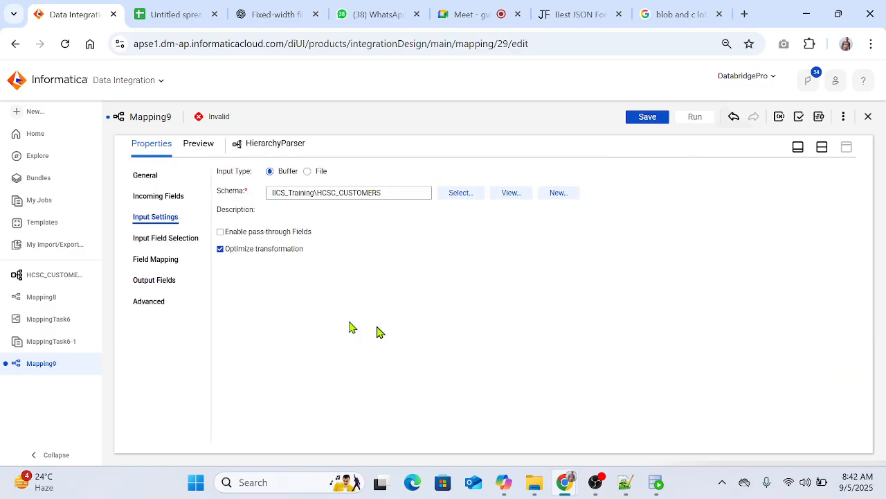
left_click(151, 239)
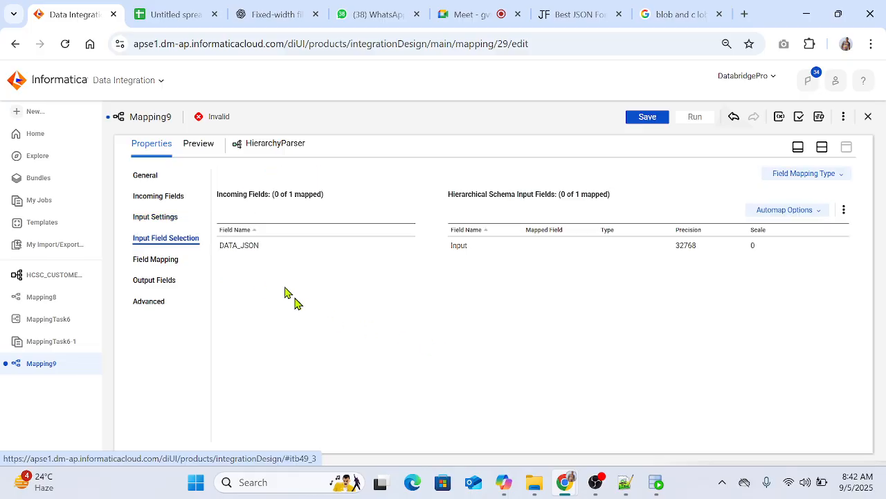
left_click(242, 246)
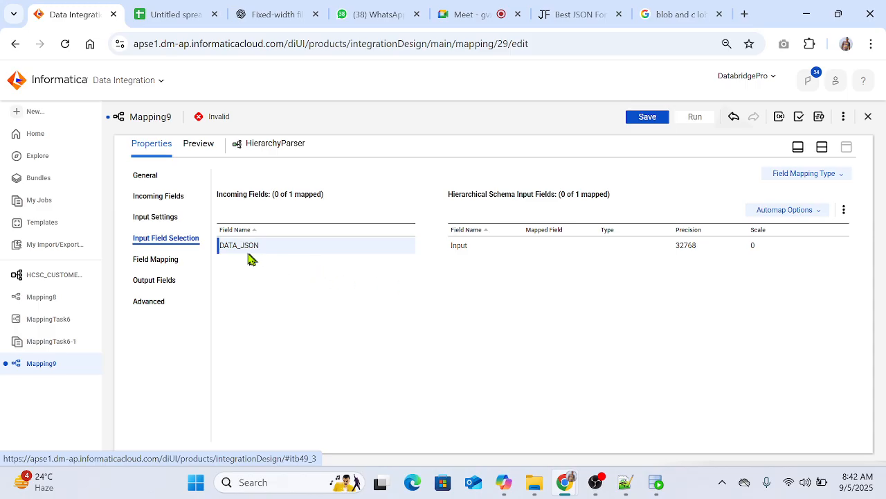
left_click_drag(248, 250, 508, 265)
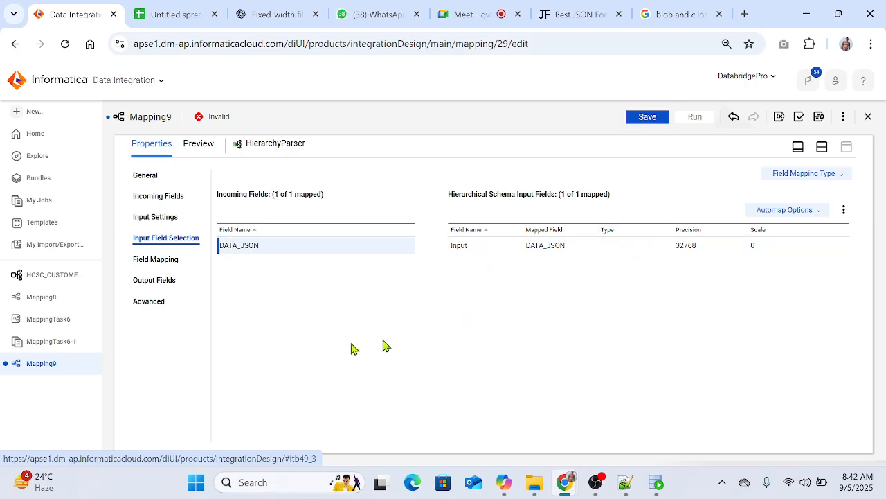
Step: Map all descendants of the schema's root element to relational fields and review the generated output groups
left_click(166, 265)
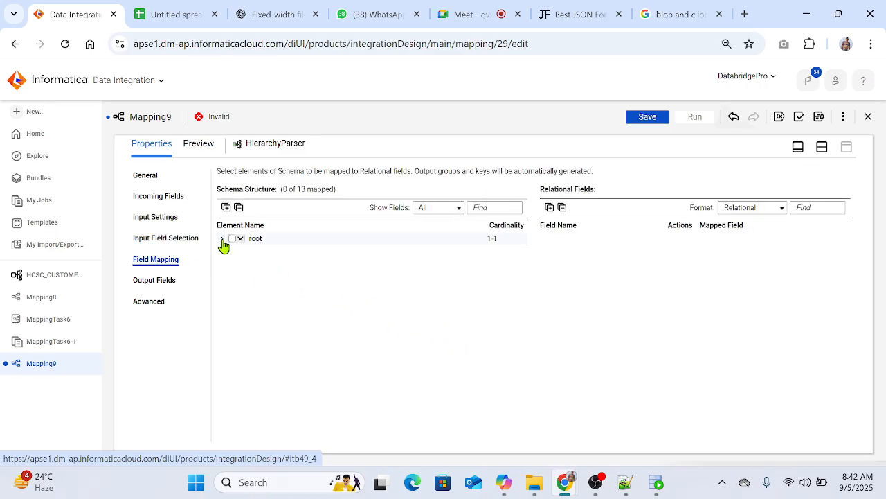
left_click(222, 239)
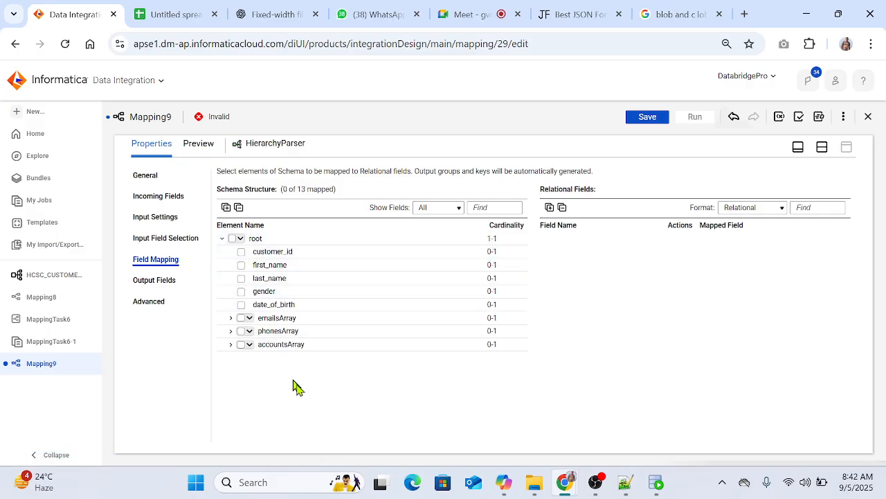
left_click(234, 240)
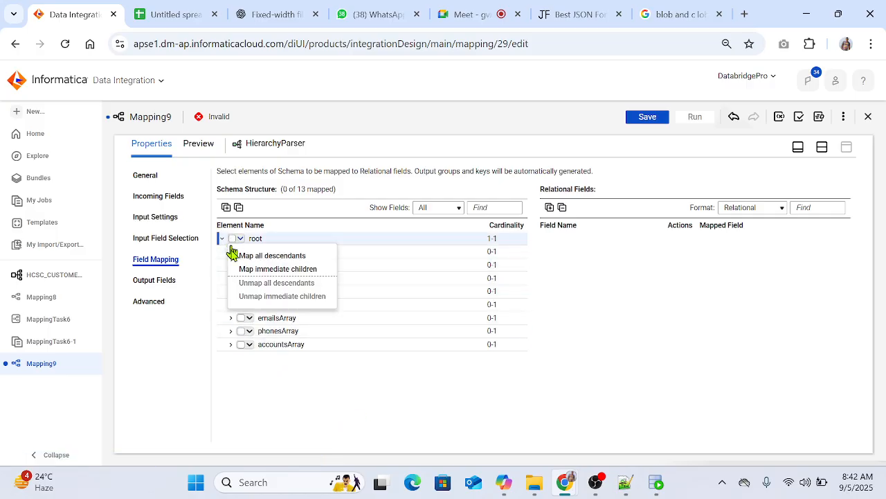
left_click(286, 257)
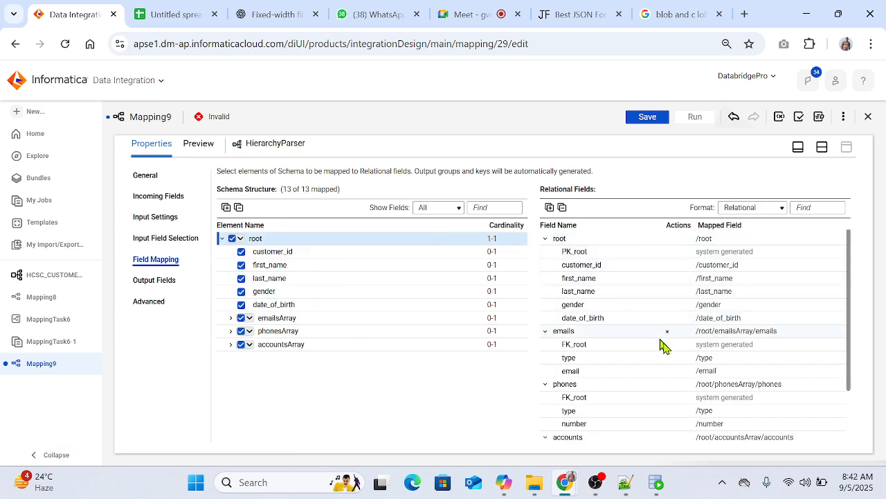
scroll(651, 377, "down", 1)
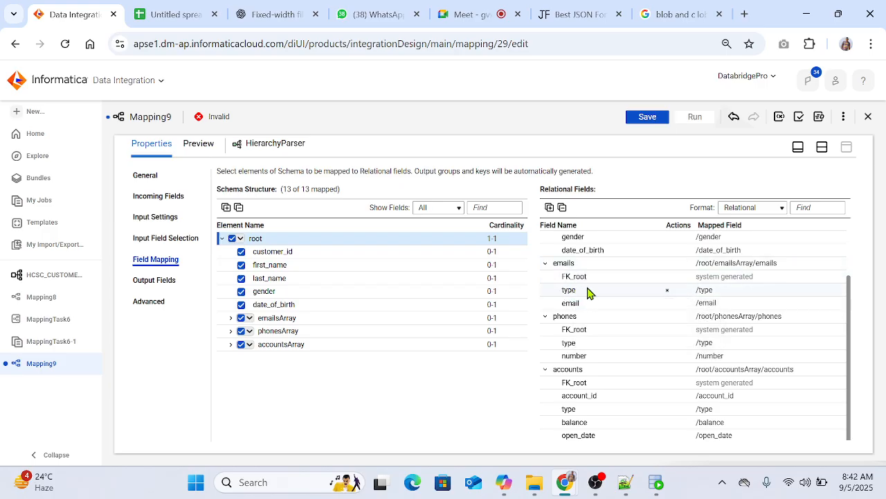
Step: Switch to Oracle SQL Developer and try to query all rows from account_emails in the Staging worksheet
left_click(557, 13)
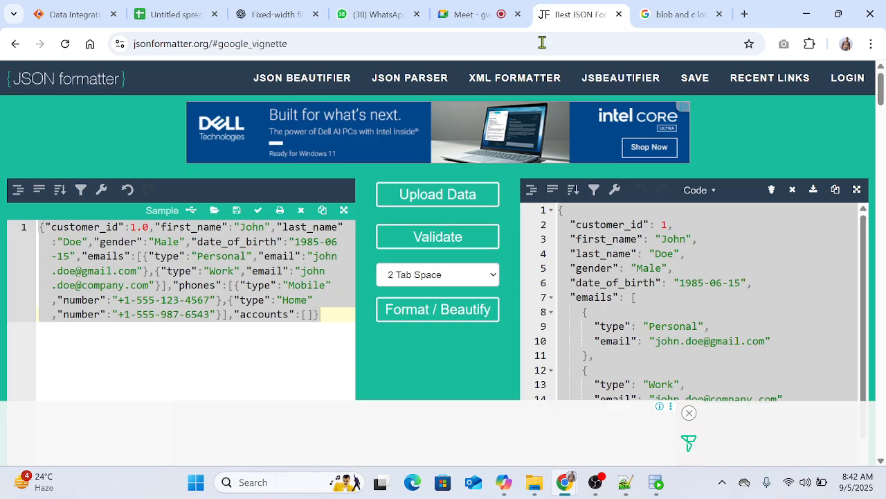
left_click(657, 484)
left_click(458, 151)
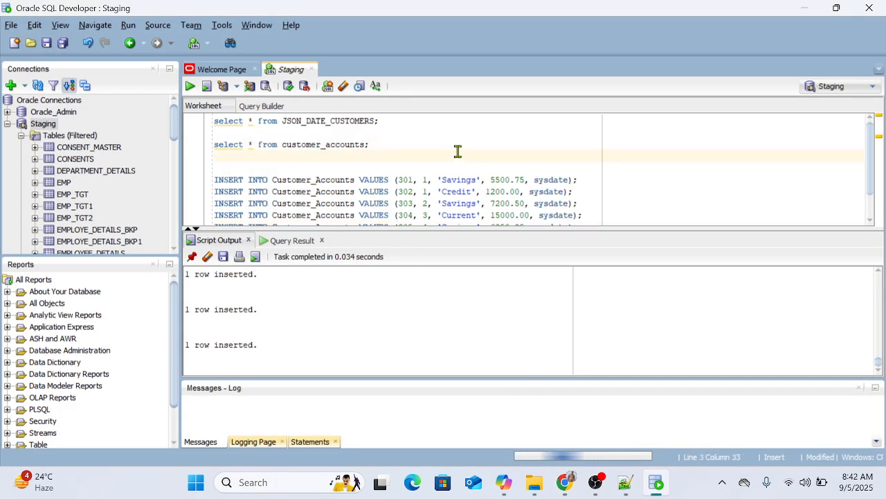
key("Return")
type("select ")
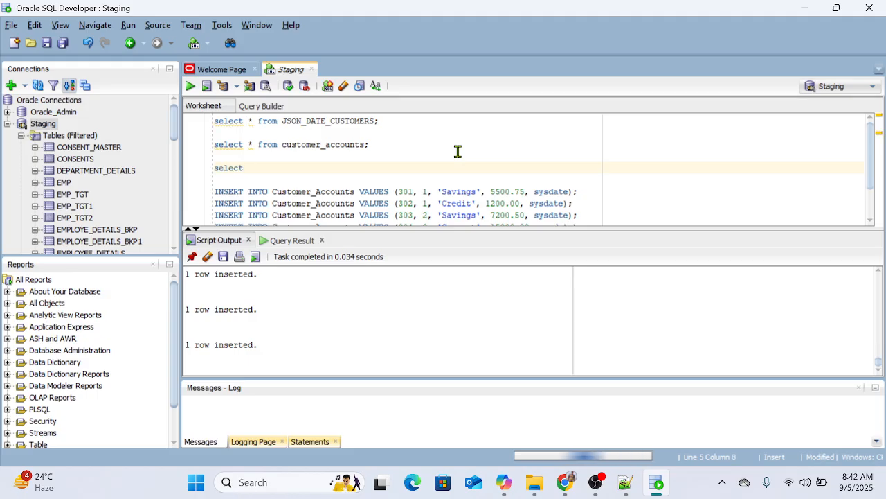
type("* from ")
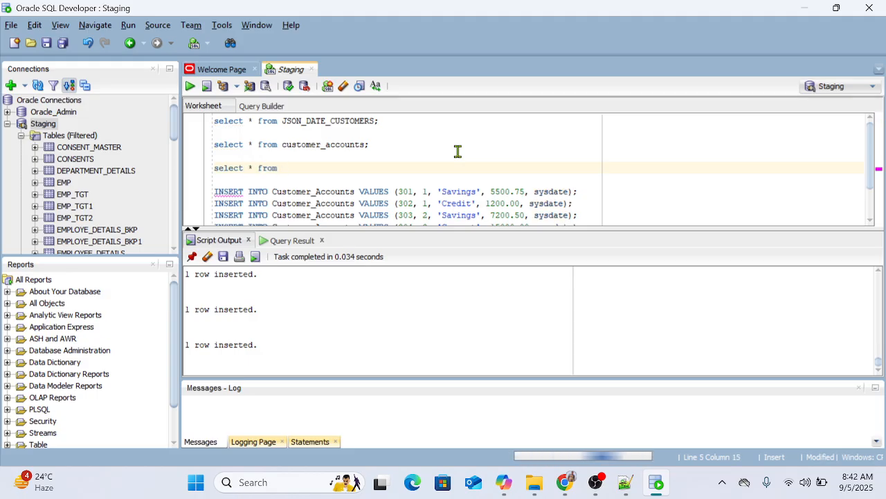
type("accoun")
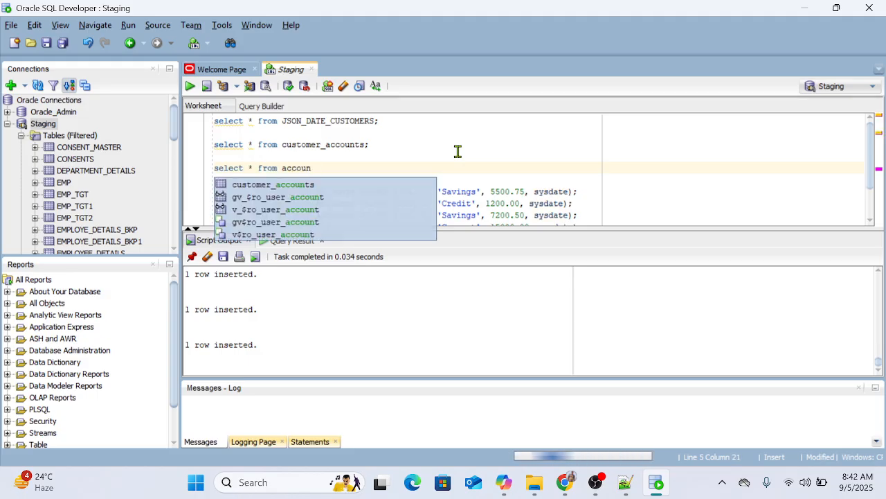
type("t_ema")
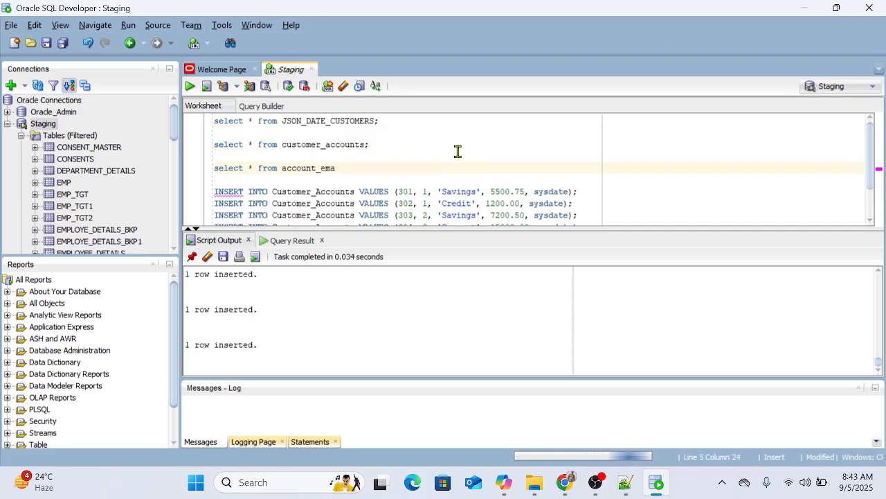
type("ils;")
key("ctrl+Return")
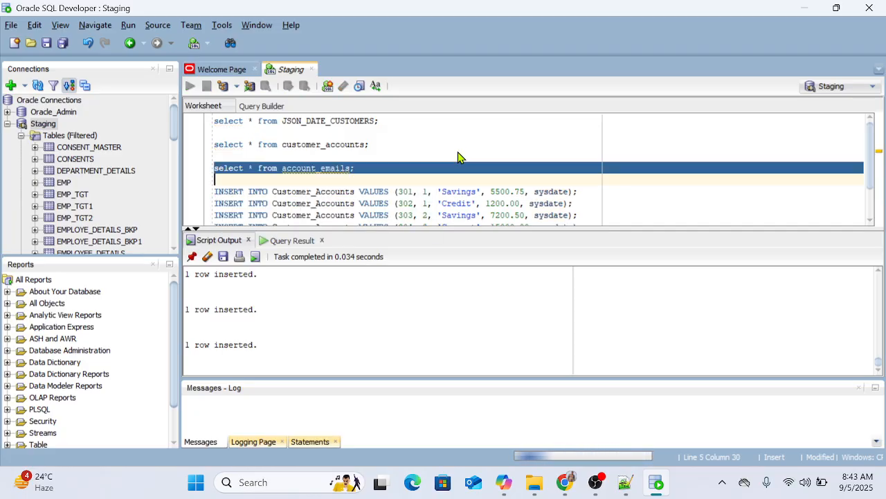
Step: Change the query's table name to customer_emails and run it
double_click(305, 171)
type("cust")
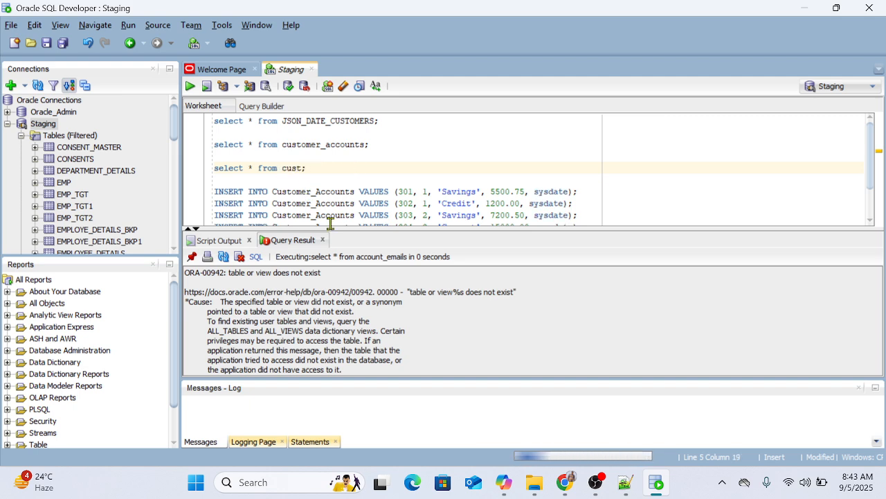
type("omer_ema")
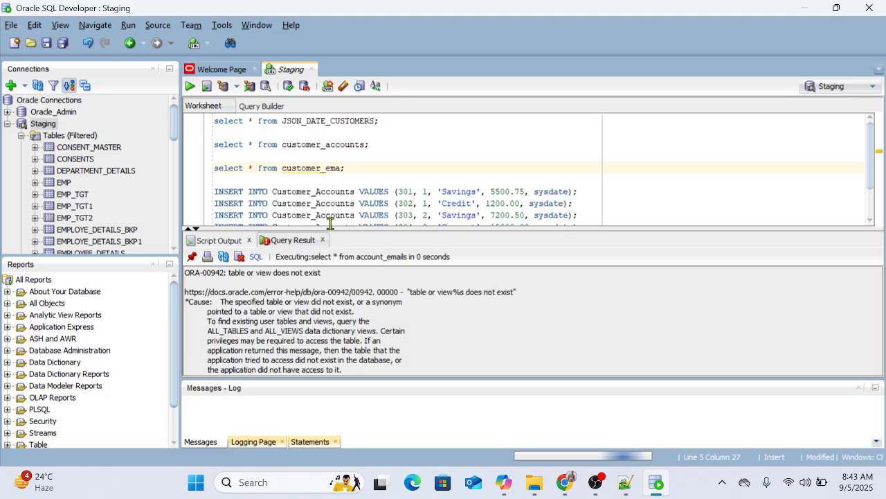
type("ils")
key("ctrl+Return")
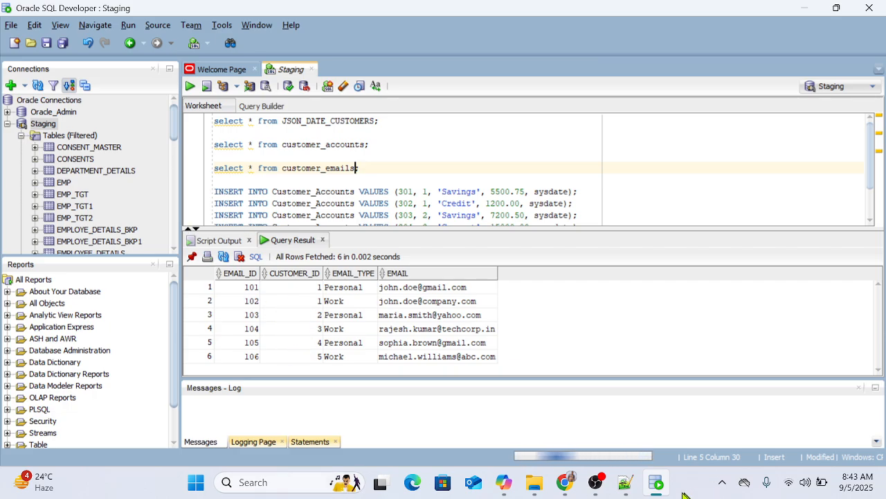
Step: Return to Mapping9 in Informatica and expand emailsArray and emails to compare their elements and keys with the relational output groups
left_click(657, 483)
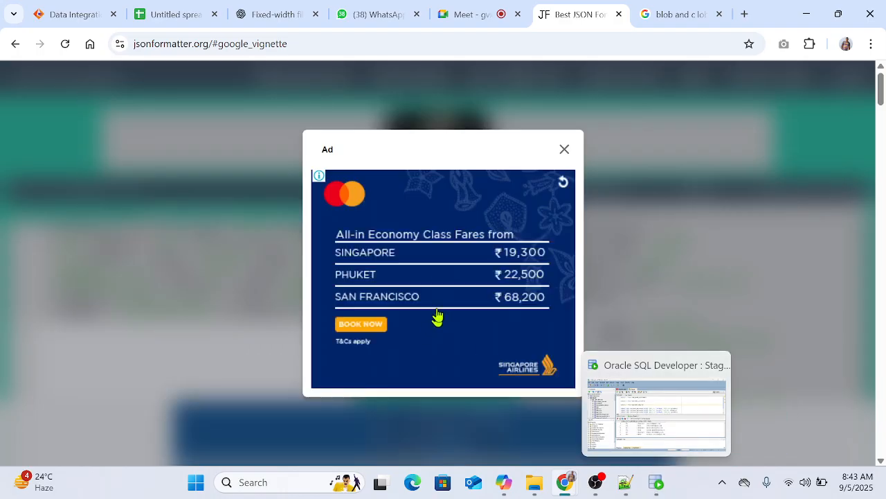
left_click(91, 15)
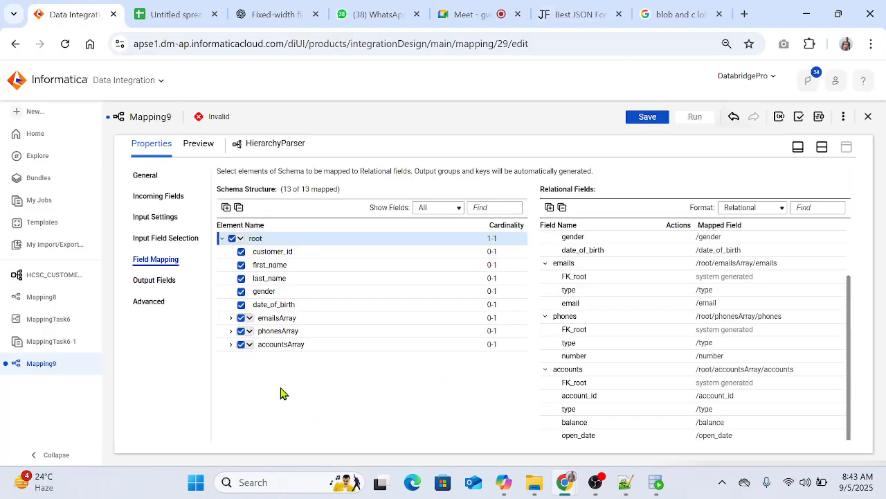
left_click(232, 319)
left_click(239, 331)
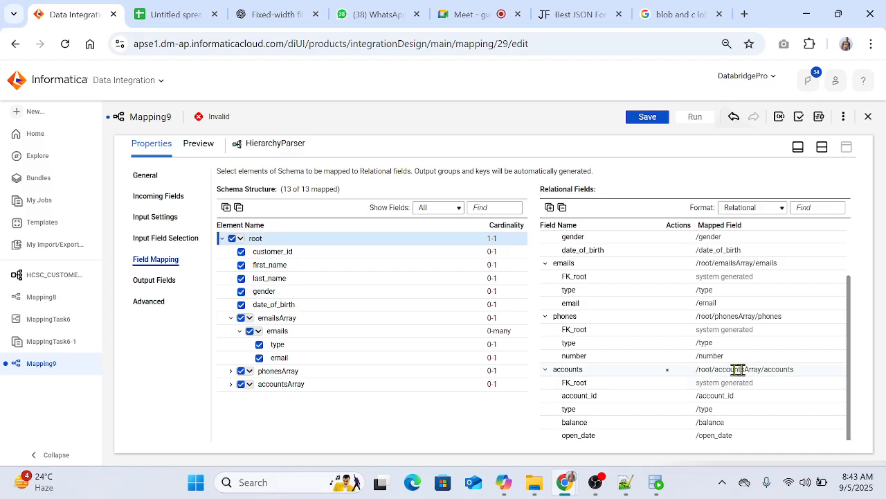
scroll(671, 410, "up", 2)
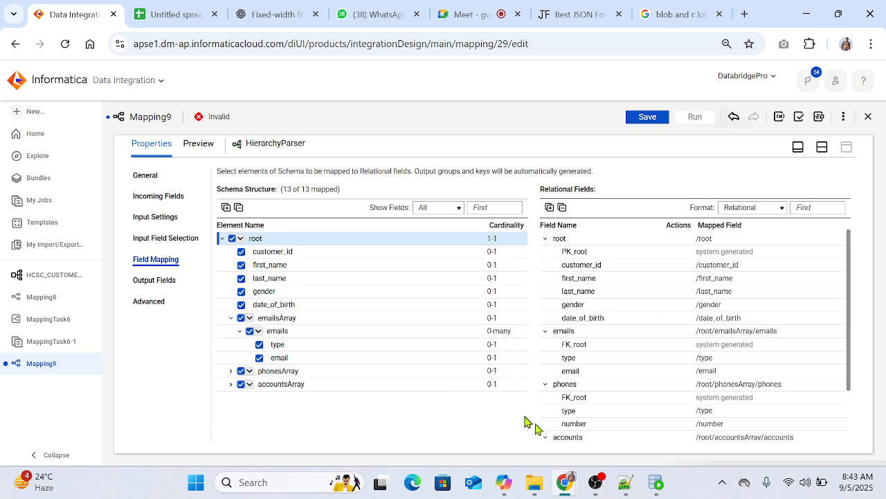
mouse_move(279, 346)
mouse_move(284, 361)
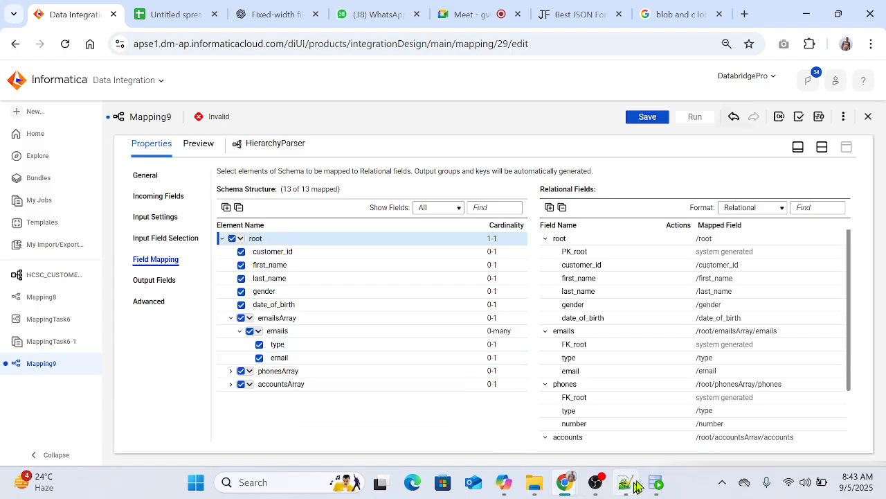
Step: Switch to File Explorer and open the Json_Files folder inside the desktop's IICS_Files folder
left_click(655, 484)
left_click(653, 486)
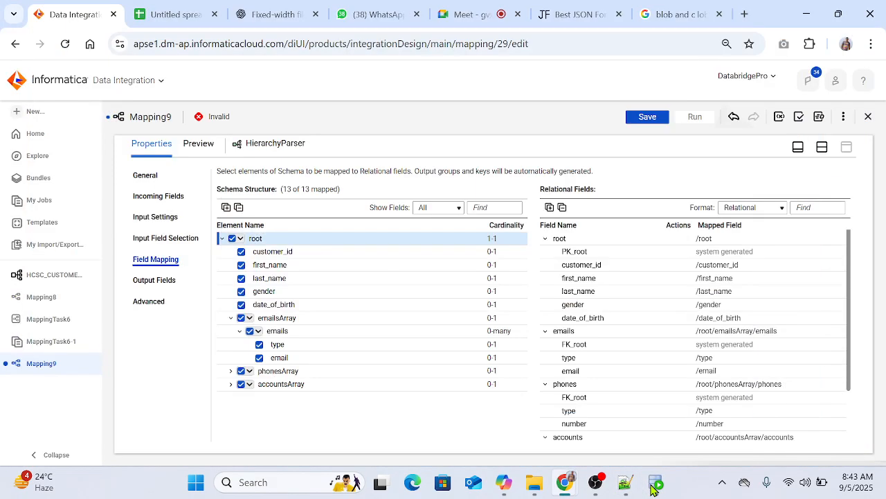
left_click(535, 486)
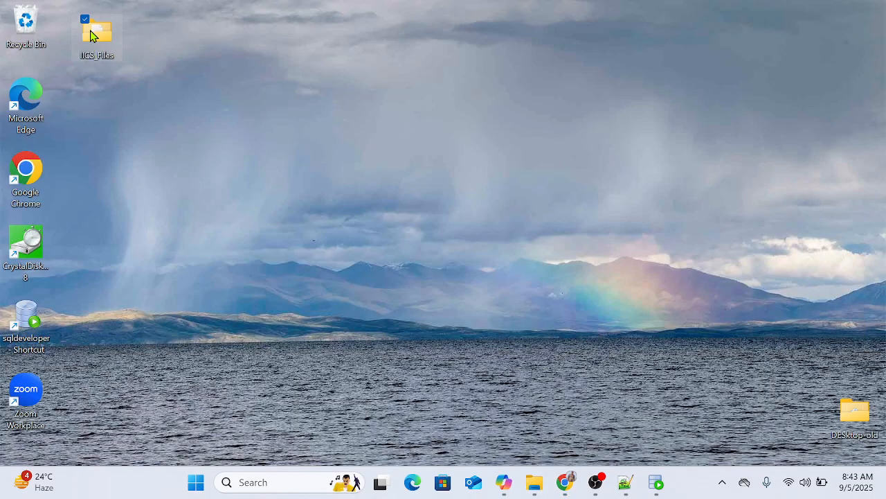
double_click(97, 33)
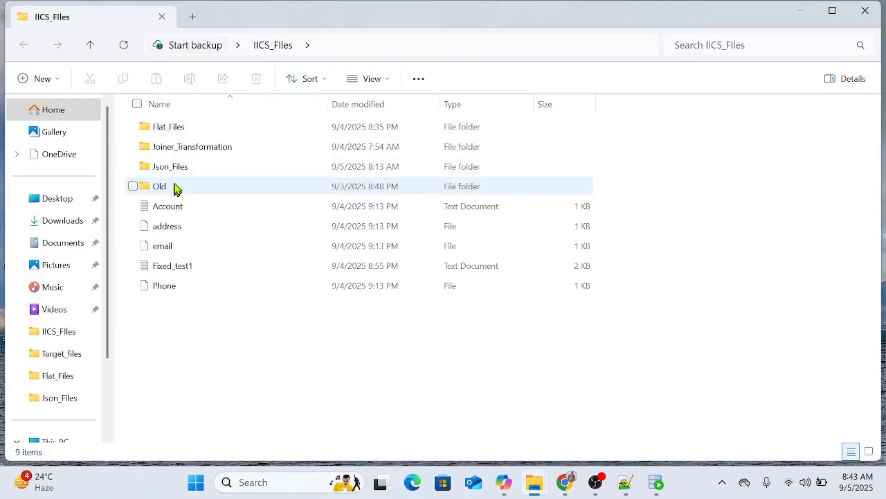
mouse_move(182, 173)
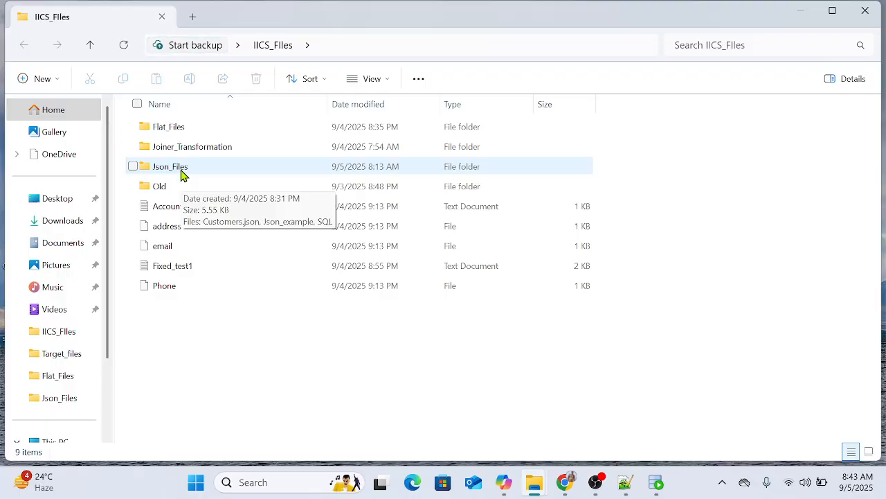
double_click(164, 167)
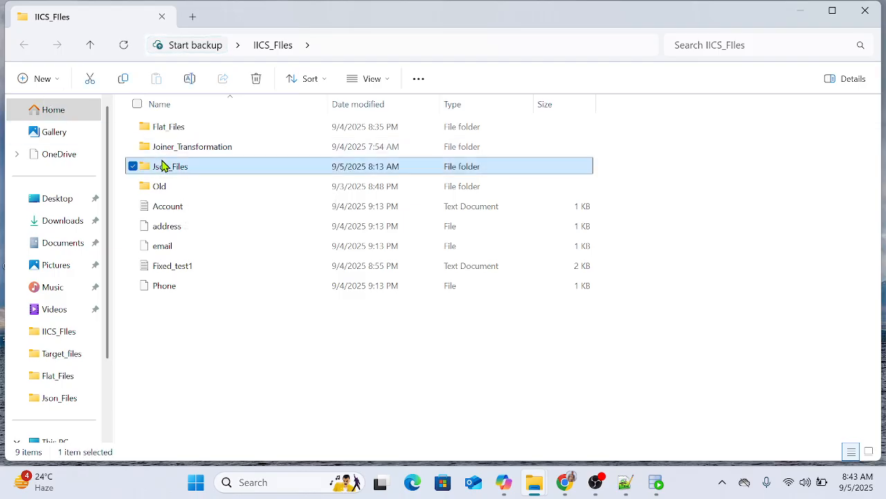
left_click(173, 133)
right_click(174, 134)
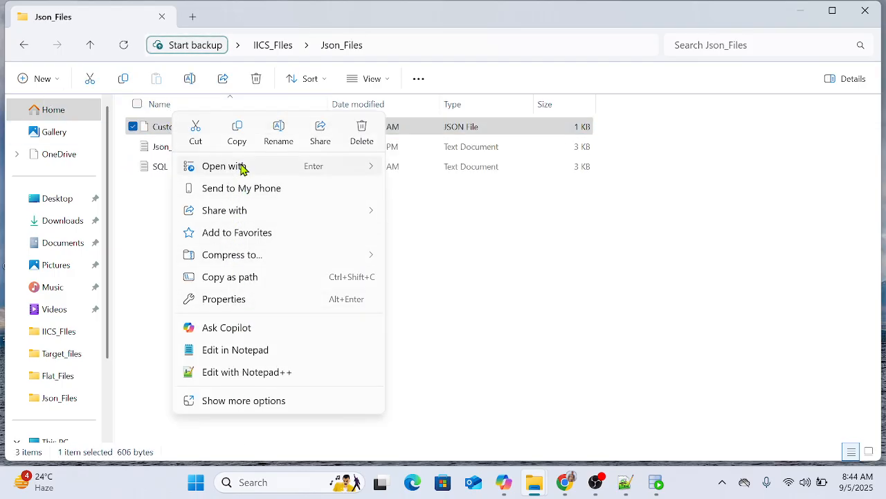
left_click(162, 134)
double_click(162, 134)
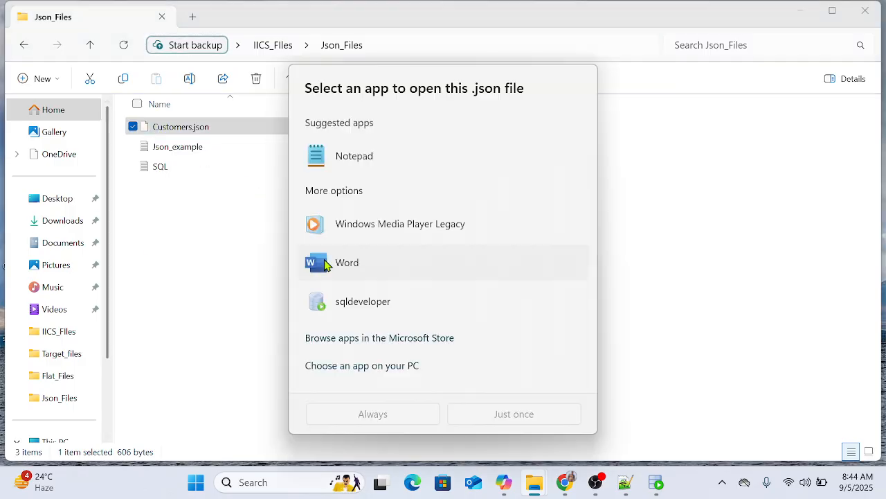
left_click(260, 220)
Step: Duplicate Customers.json within Json_Files and open the copy in a maximized Notepad window, using Notepad just once
left_click(171, 132)
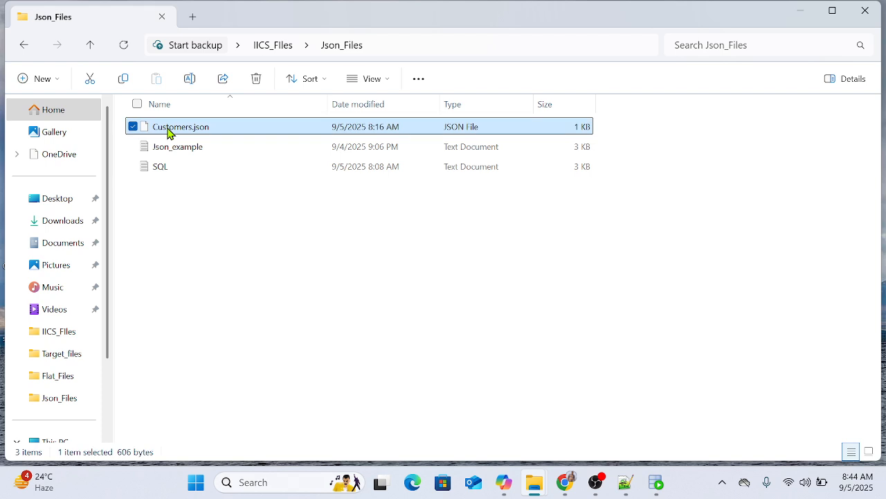
key("ctrl+c")
key("ctrl+v")
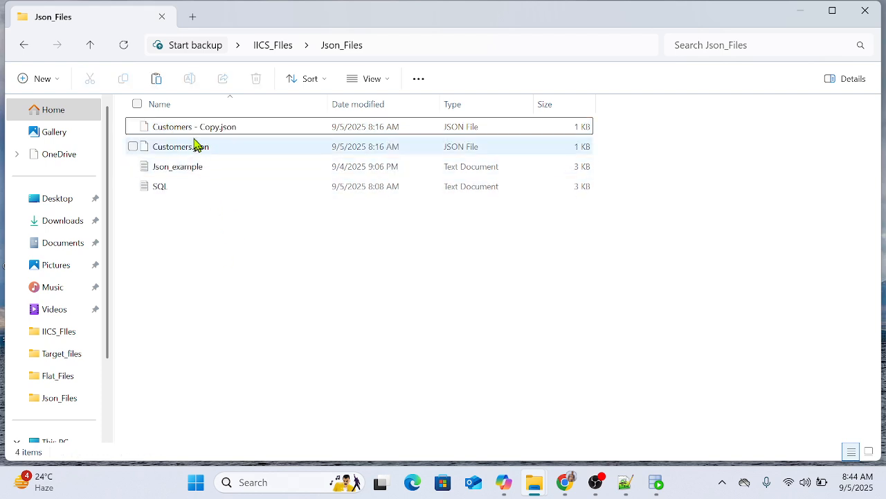
left_click(191, 131)
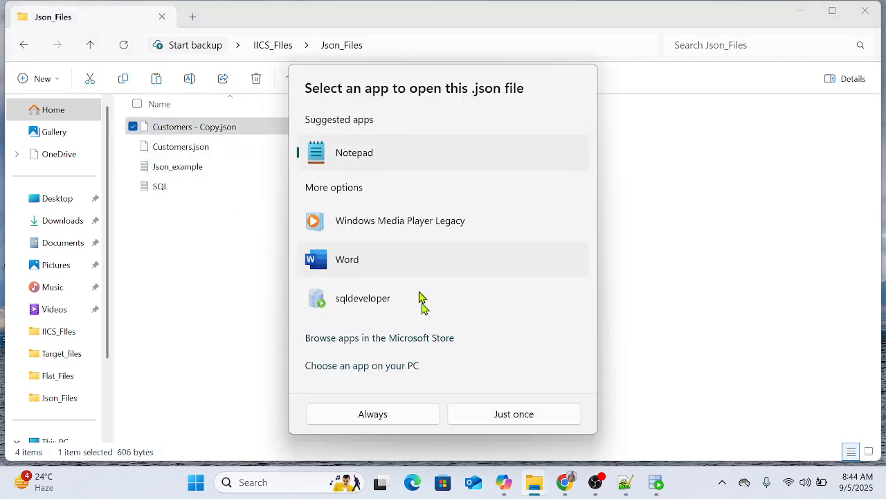
left_click(490, 413)
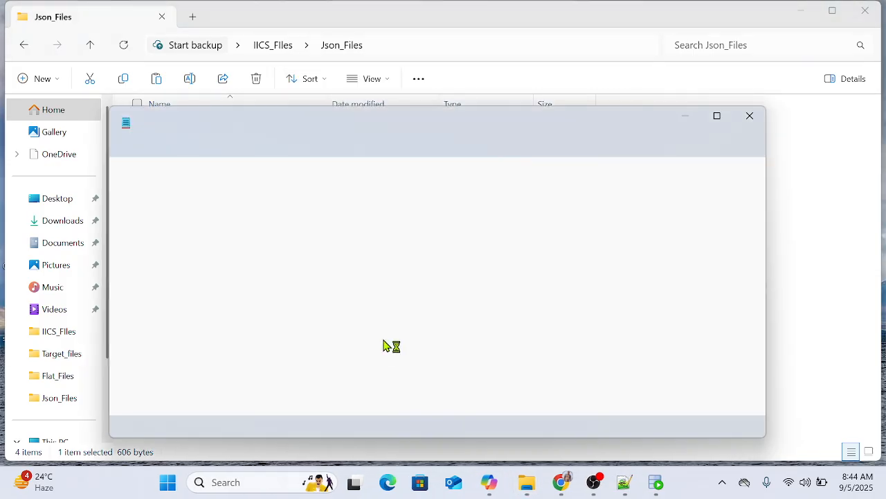
left_click(718, 118)
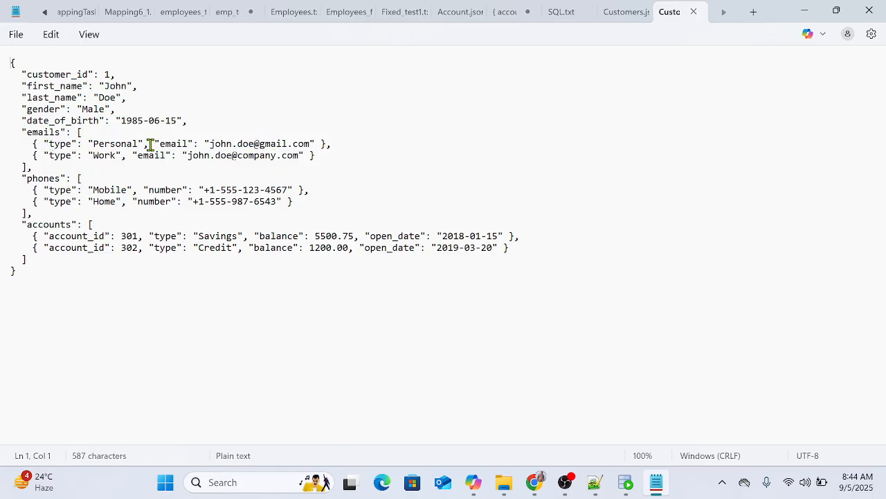
Step: Add the attribute "Acc_ID"="1" after the address in the Personal entry of the emails array
left_click(313, 144)
type(",\"Acc")
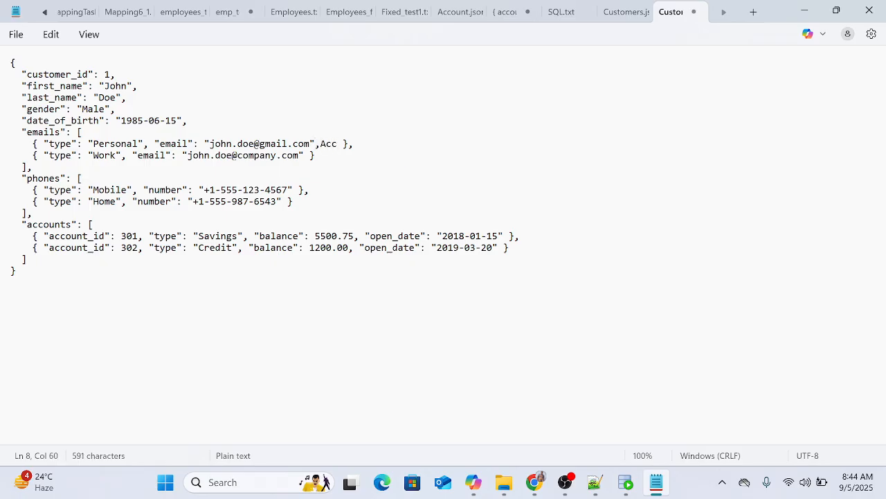
type("_ID\"=\"1")
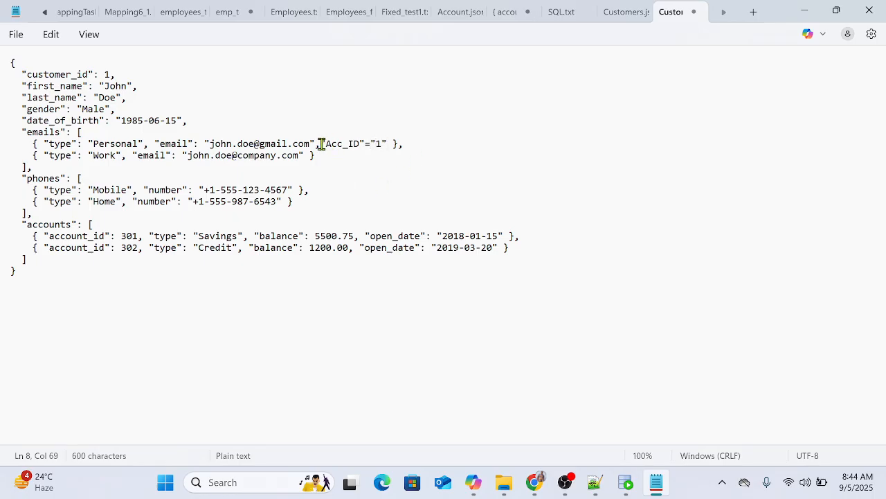
Step: Copy the "Acc_ID"="1" attribute to the end of the Work entry in the emails array
left_click_drag(321, 143, 383, 146)
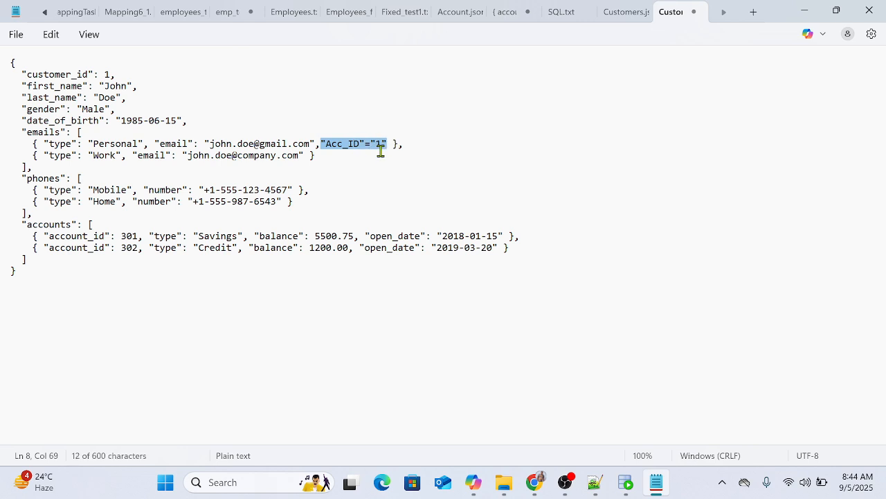
left_click(312, 159)
key("BackSpace")
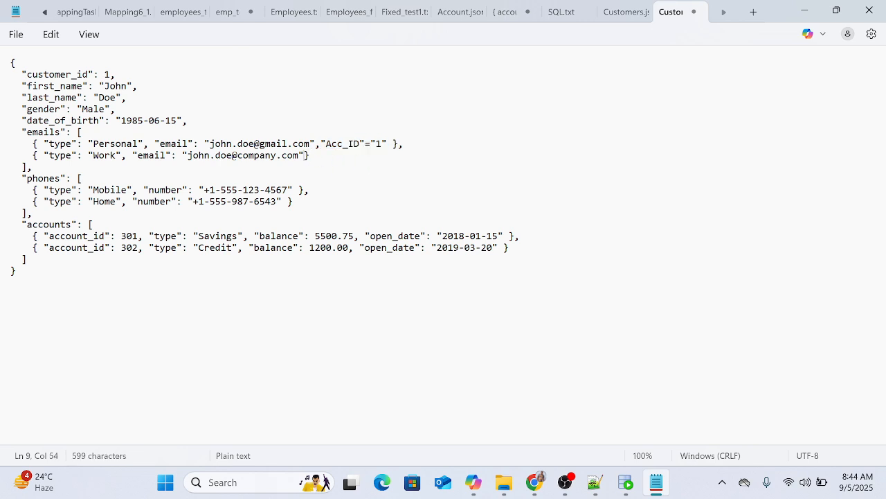
key("ctrl+v")
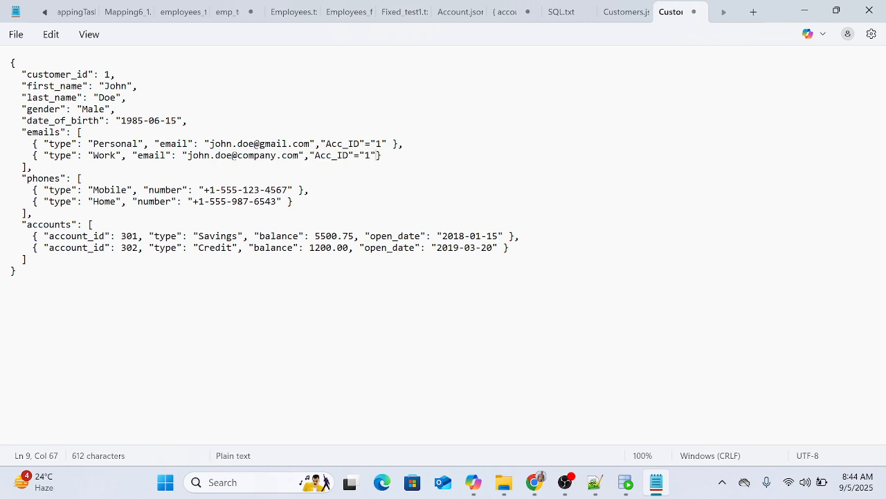
Step: Paste the "Acc_ID"="1" attribute at the end of both the Mobile and Home entries in the phones array
left_click(304, 186)
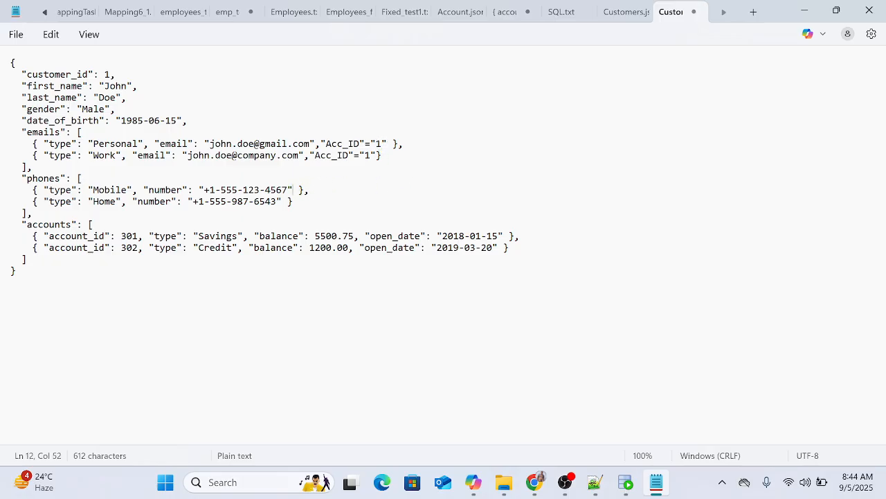
key("ctrl+v")
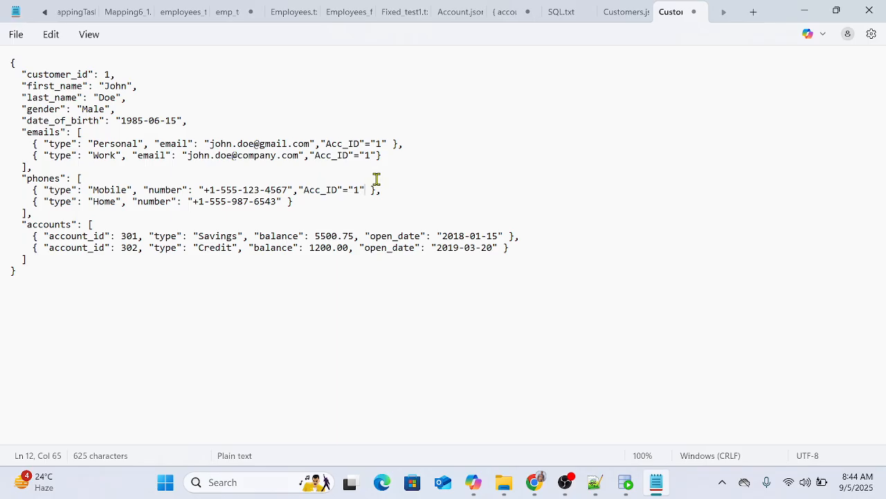
left_click(283, 201)
key("ctrl+v")
left_click(507, 236)
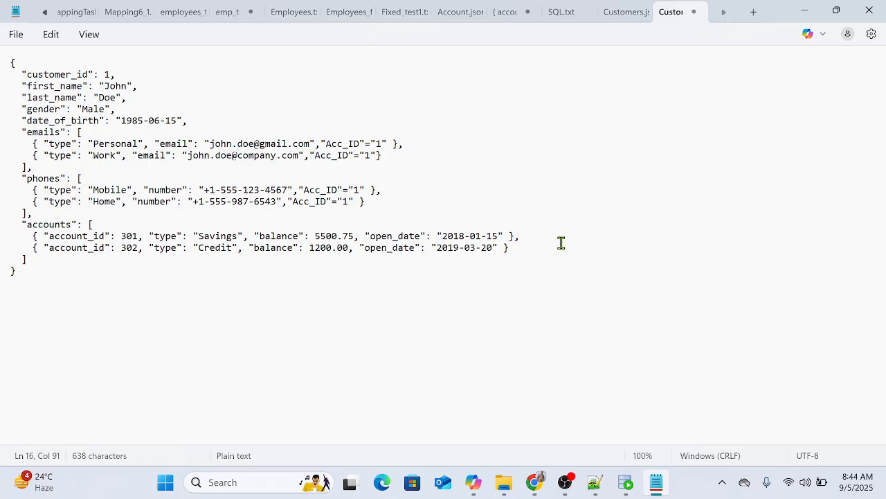
Step: Add the "Acc_ID"="1" attribute, separated by a comma, to the Savings and Credit entries in the accounts array and save the file
key("ctrl+v")
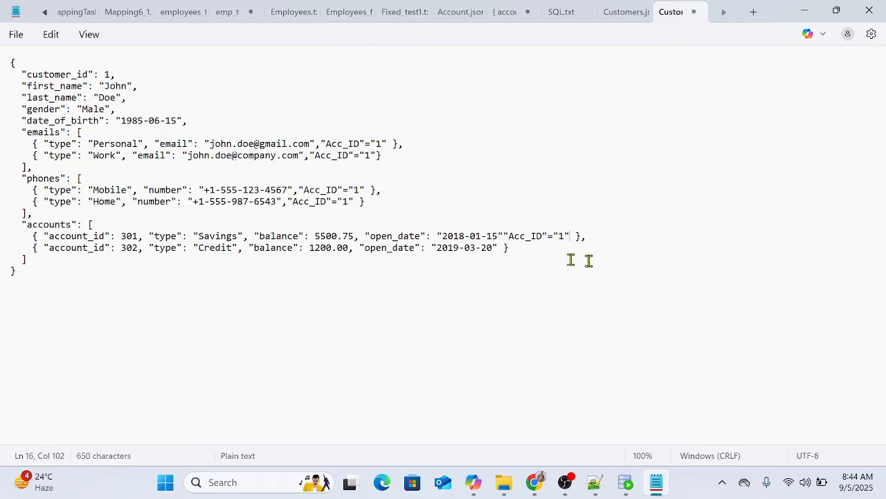
left_click(508, 238)
type(",")
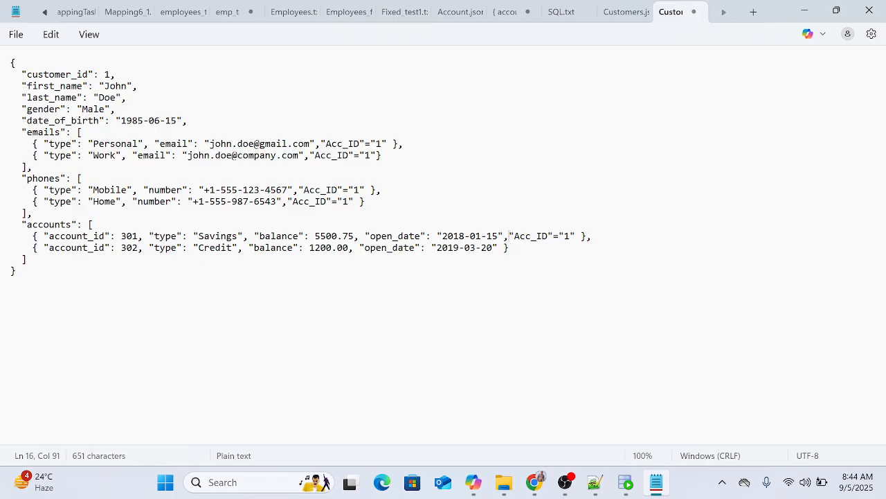
left_click(499, 247)
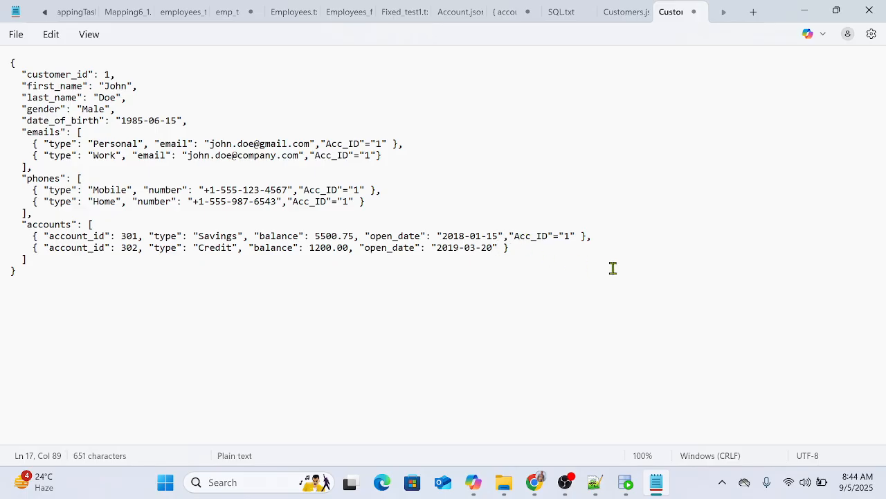
type(",")
key("ctrl+v")
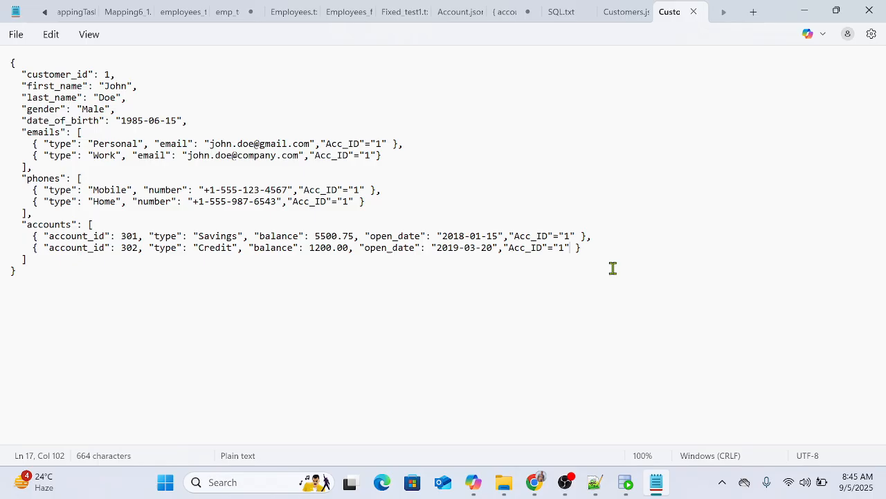
key("ctrl+a")
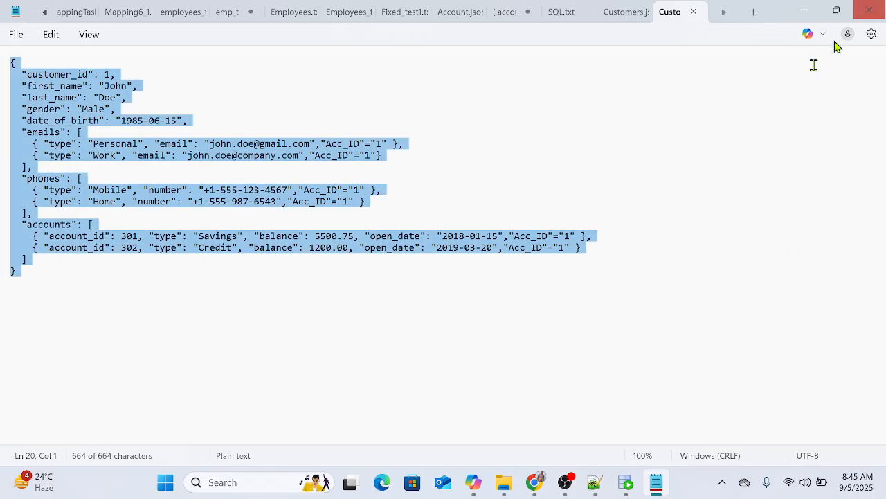
Step: Switch to Informatica Data Integration in Chrome and delete the HierarchyParser transformation from the Mapping9 canvas
mouse_move(537, 488)
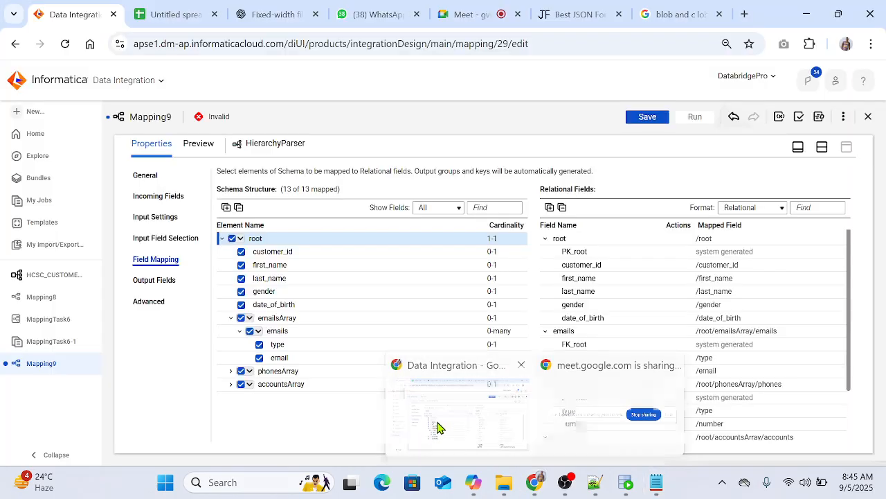
left_click(439, 424)
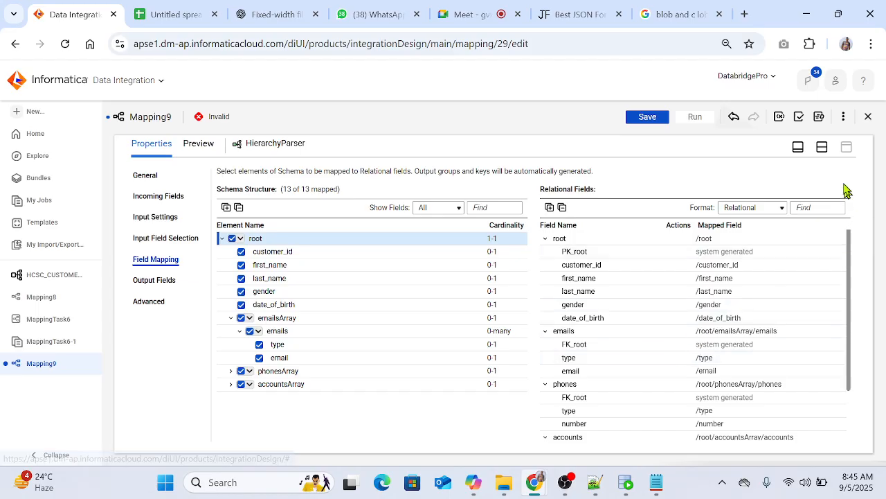
left_click(822, 147)
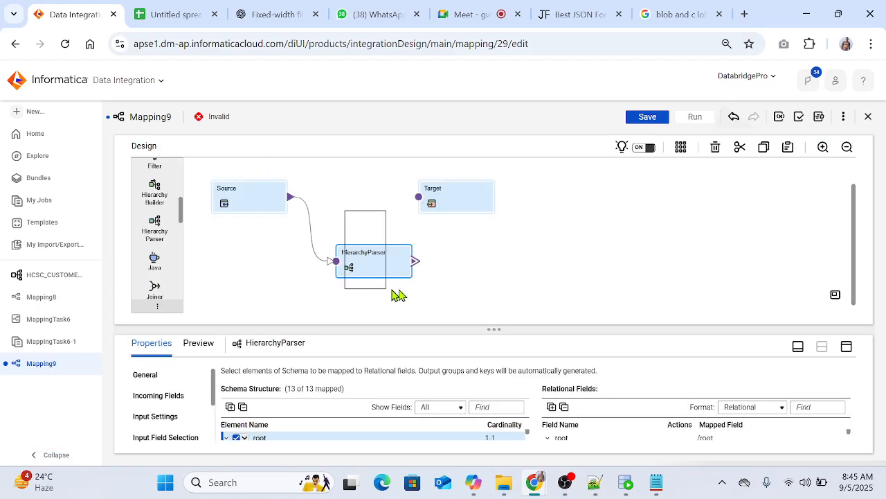
left_click(715, 147)
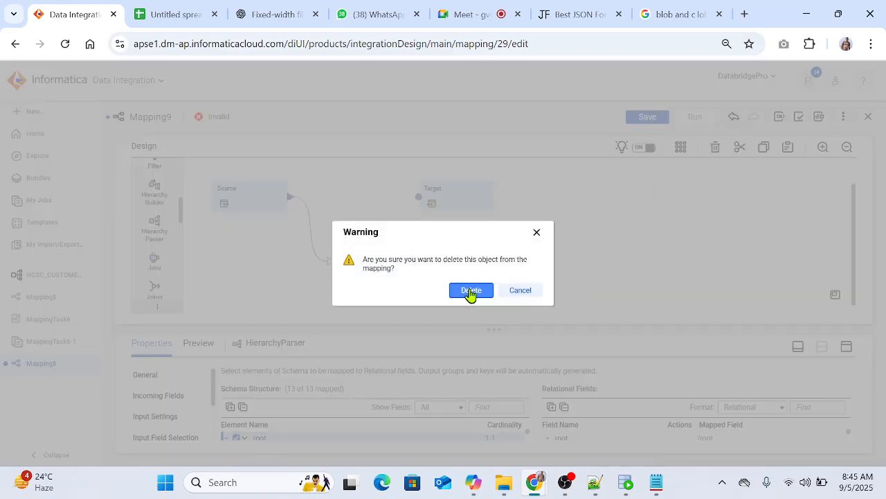
left_click(471, 290)
Step: Create a new Hierarchical Schema asset and name it HCSC_ACC_1
left_click(36, 112)
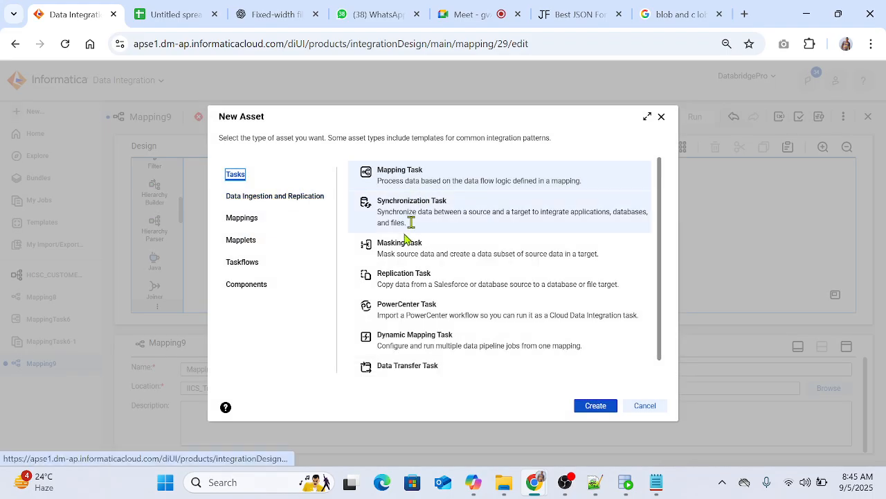
left_click(249, 286)
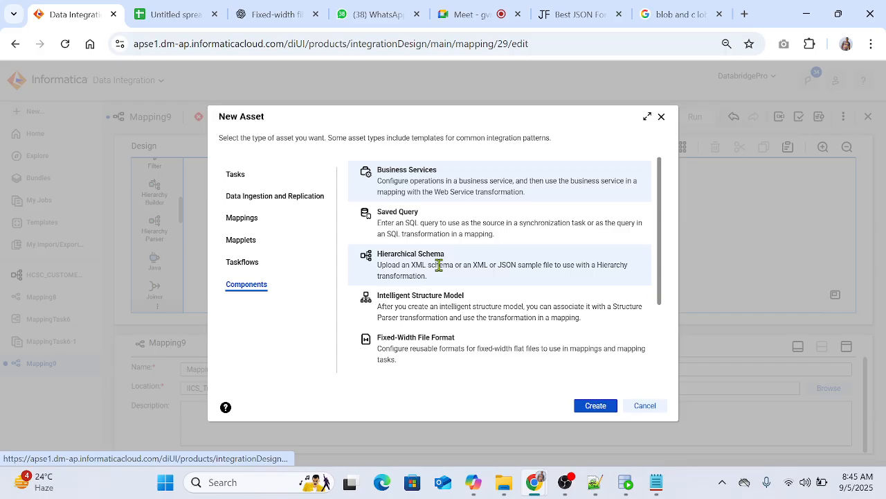
left_click(440, 266)
left_click(594, 407)
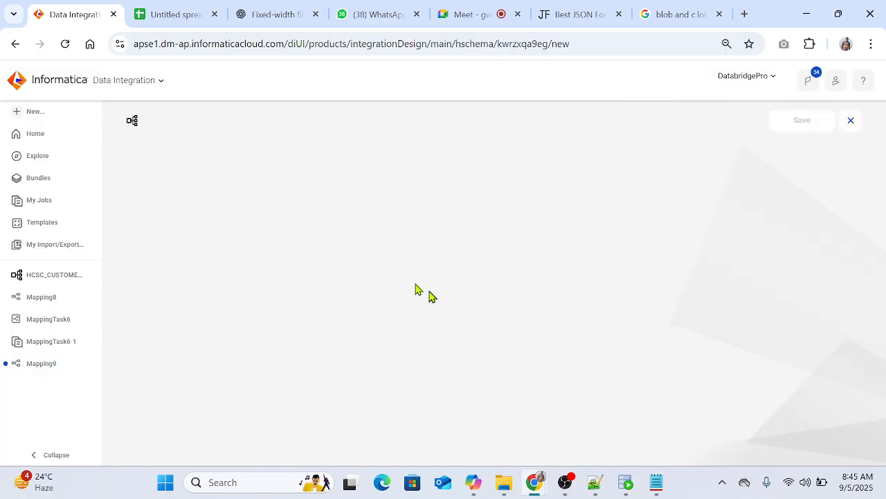
left_click(329, 159)
left_click_drag(329, 159, 158, 167)
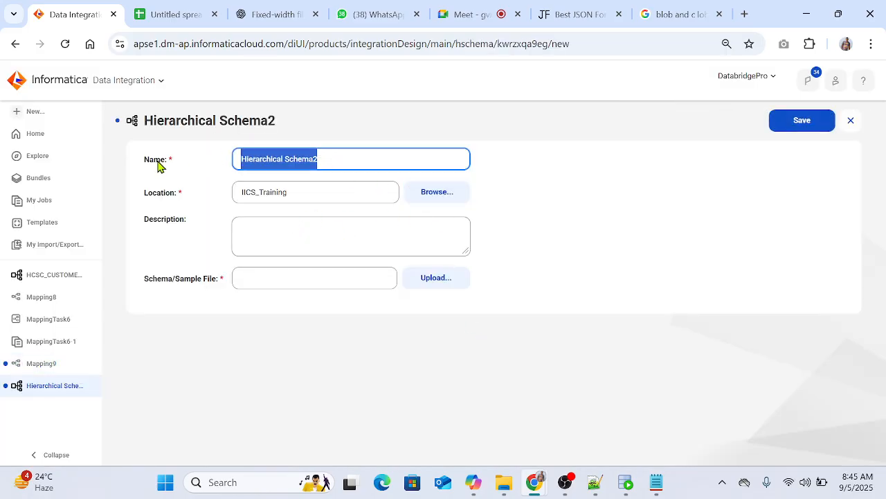
type("HCSC_")
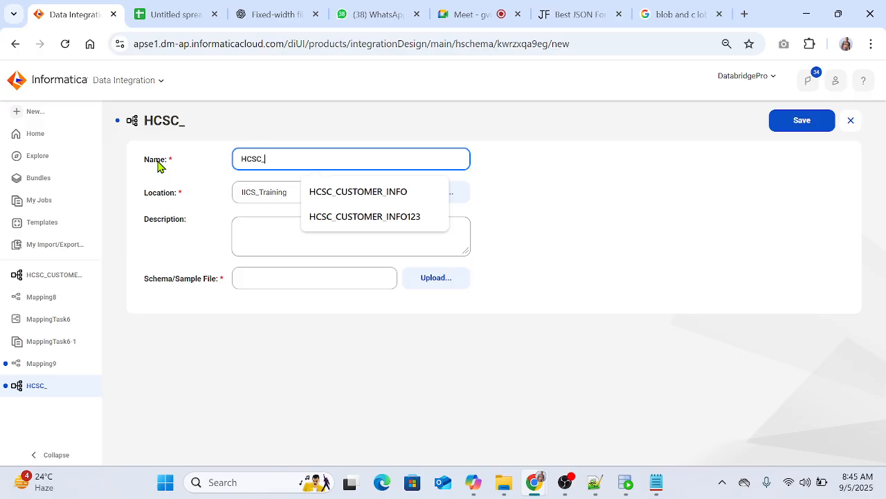
type("ACC_1")
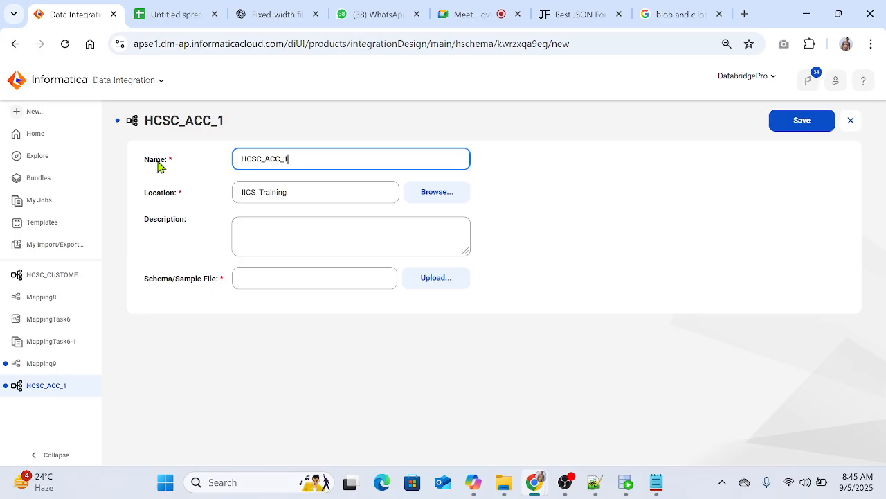
Step: Choose Customers - Copy.json from Json_Files as the schema sample file, validate it, and validate again after reviewing its contents
left_click(422, 278)
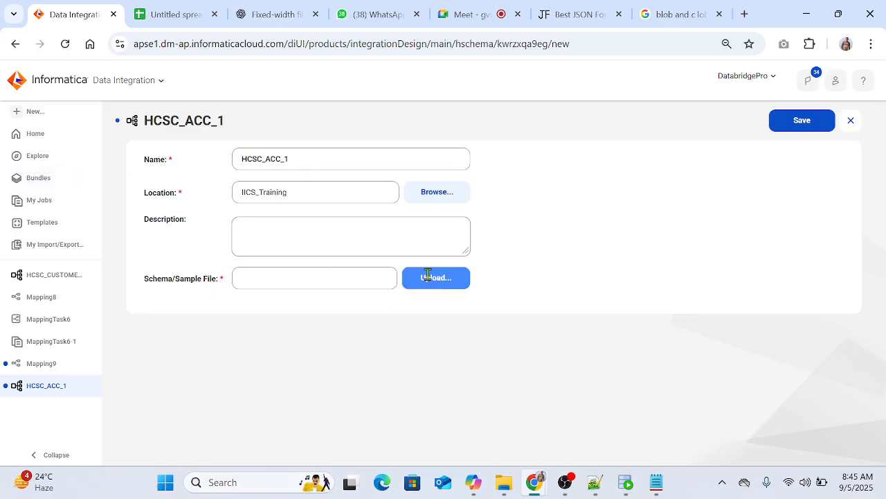
left_click(520, 227)
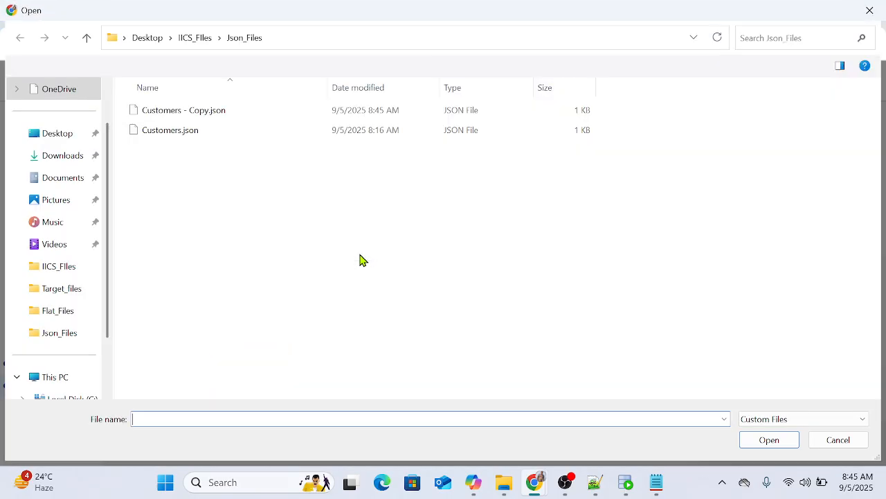
left_click(184, 110)
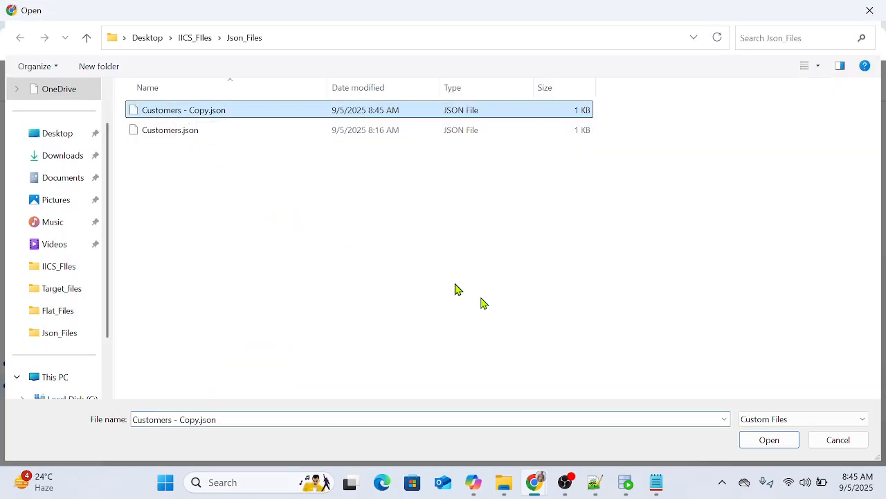
left_click(770, 443)
left_click(457, 374)
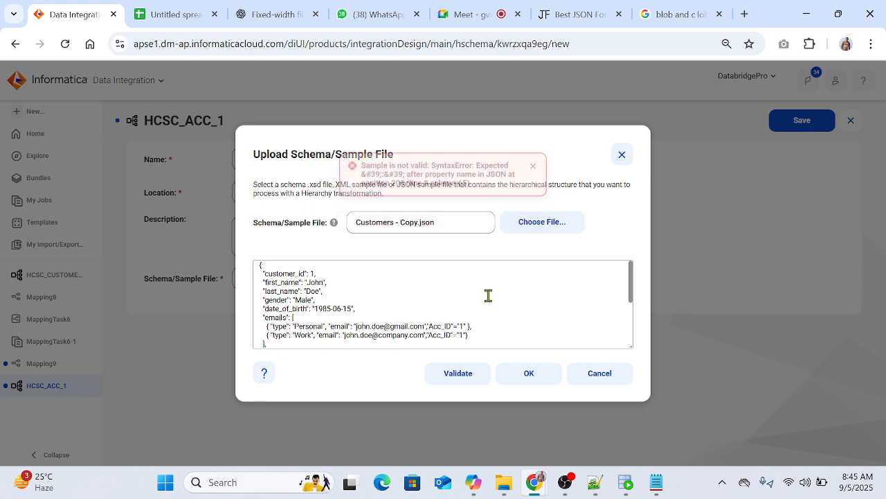
scroll(488, 296, "down", 3)
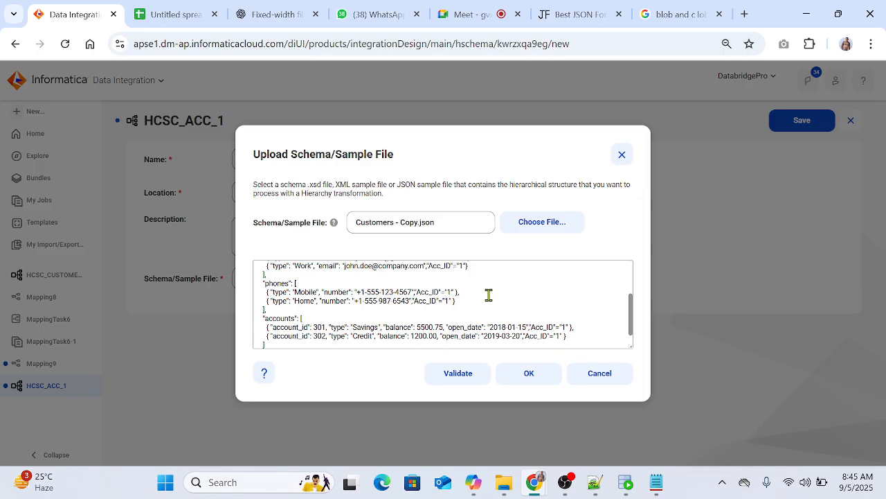
scroll(488, 295, "up", 5)
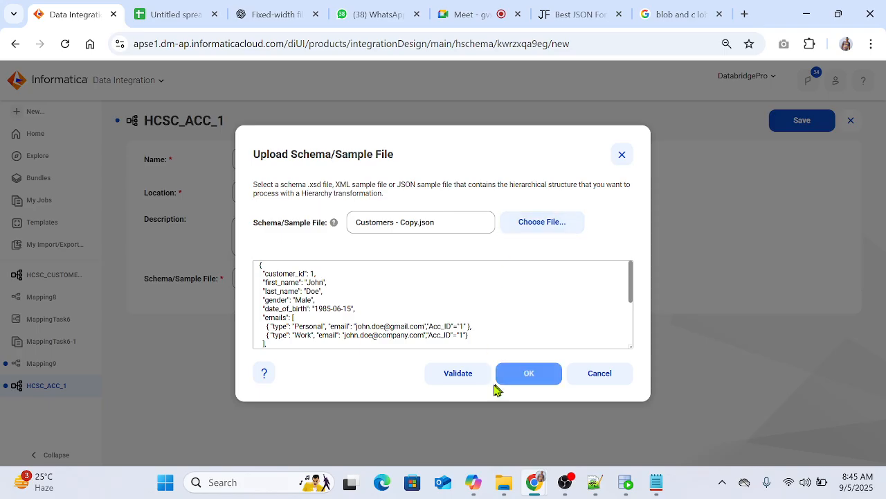
left_click(451, 373)
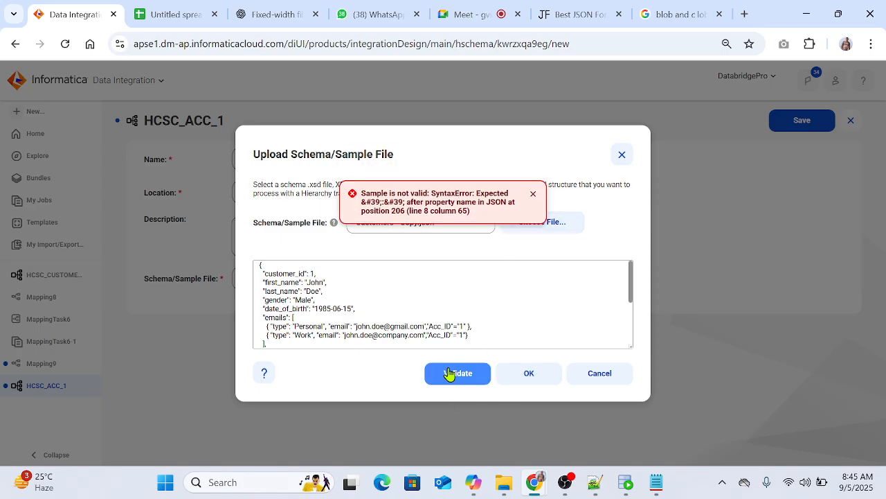
Step: Copy the whole sample JSON into the new 22 document in Notepad++, replacing its contents
left_click(438, 322)
key("ctrl+a")
key("ctrl+c")
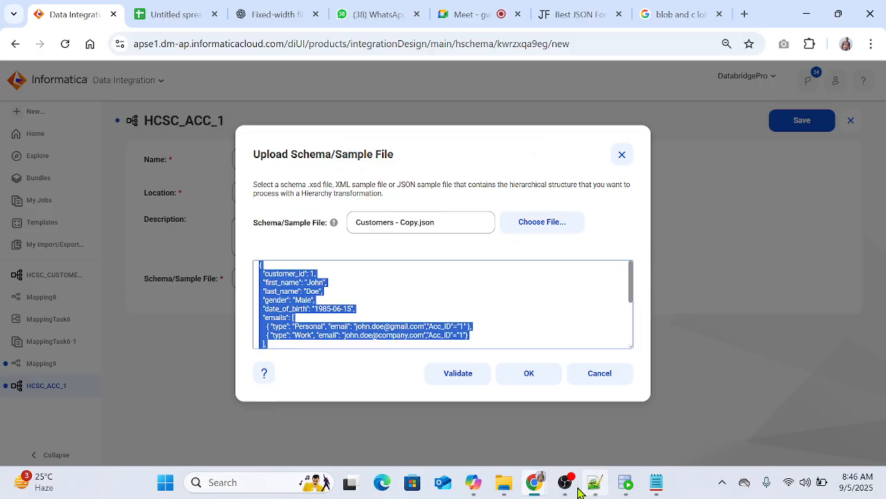
left_click(578, 488)
left_click(592, 486)
key("ctrl+a")
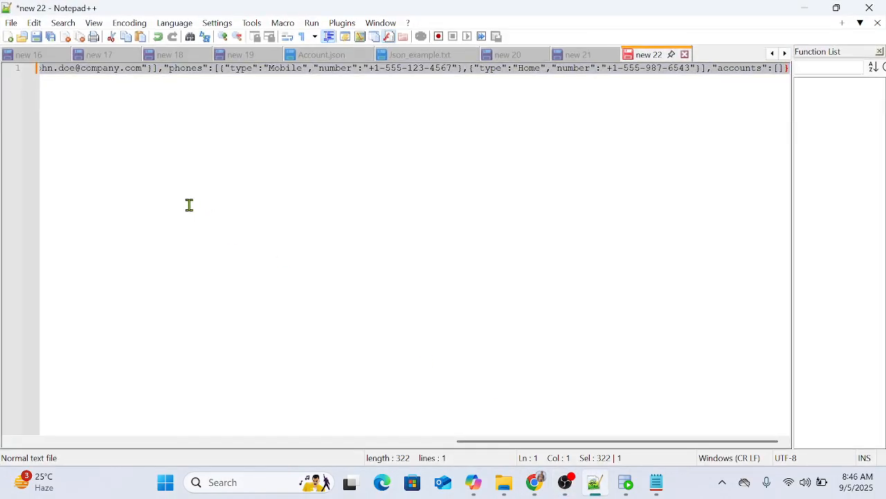
key("ctrl+v")
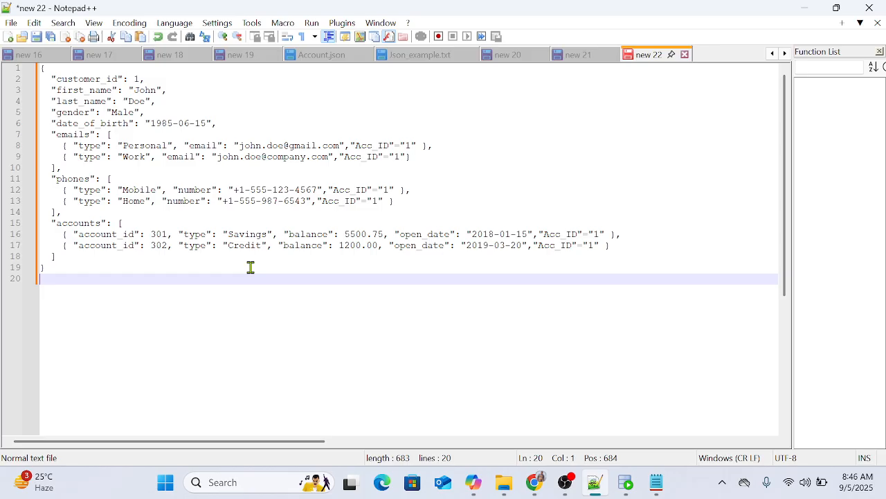
Step: Remove the space before the closing brace in the Personal, Mobile, Home, Savings and Credit entries
left_click(188, 233)
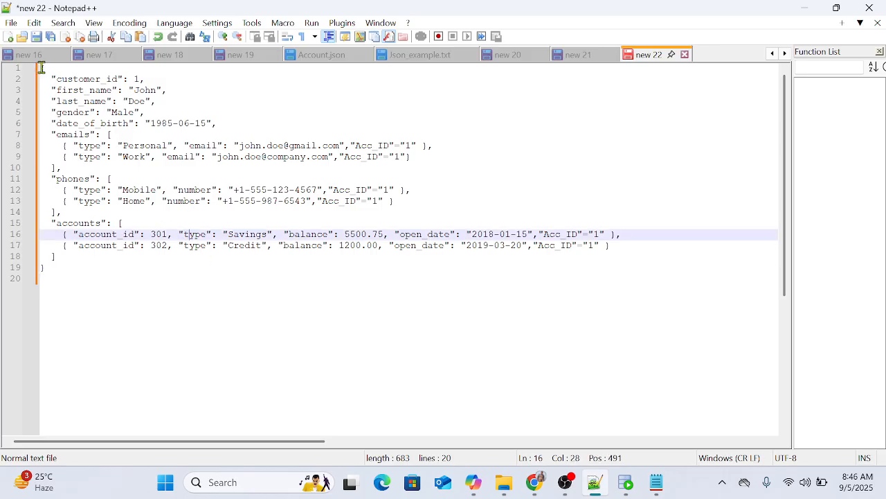
left_click_drag(40, 69, 75, 157)
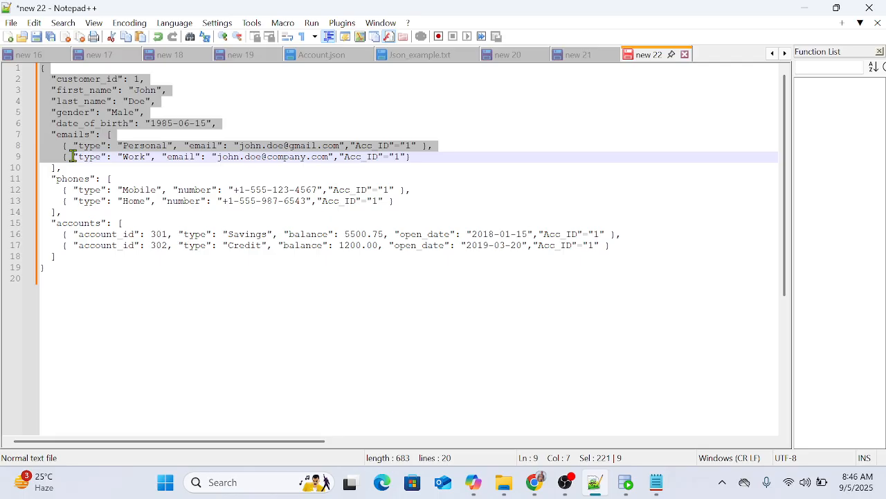
left_click_drag(72, 157, 40, 156)
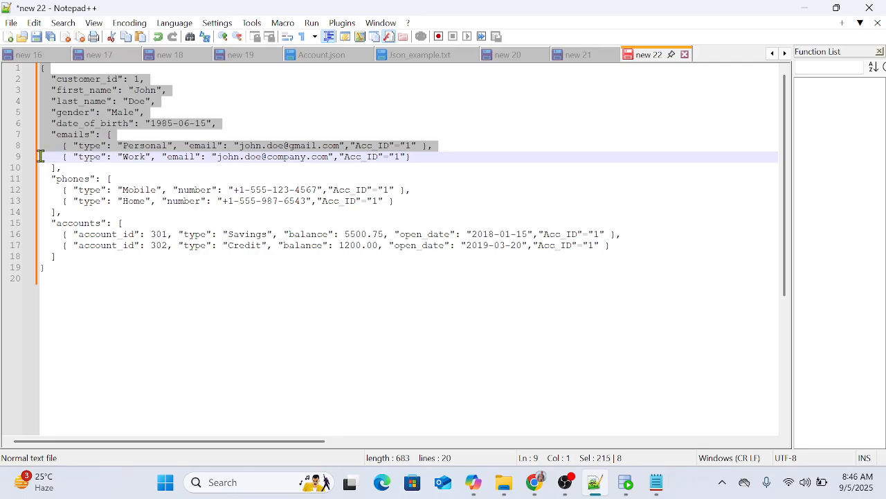
left_click(430, 144)
key("BackSpace")
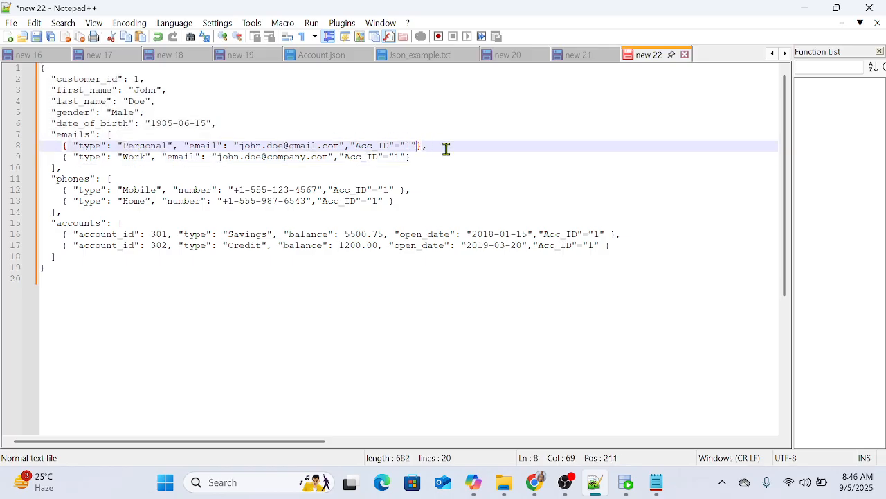
left_click(398, 190)
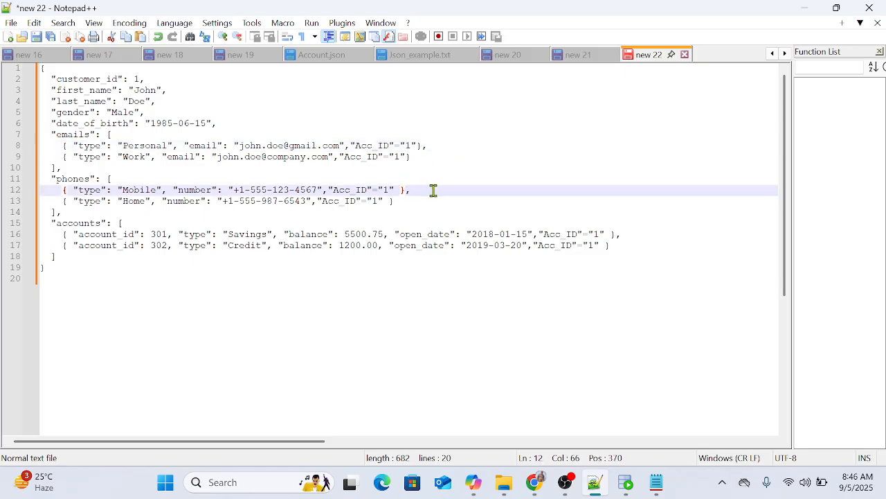
key("BackSpace")
left_click(390, 201)
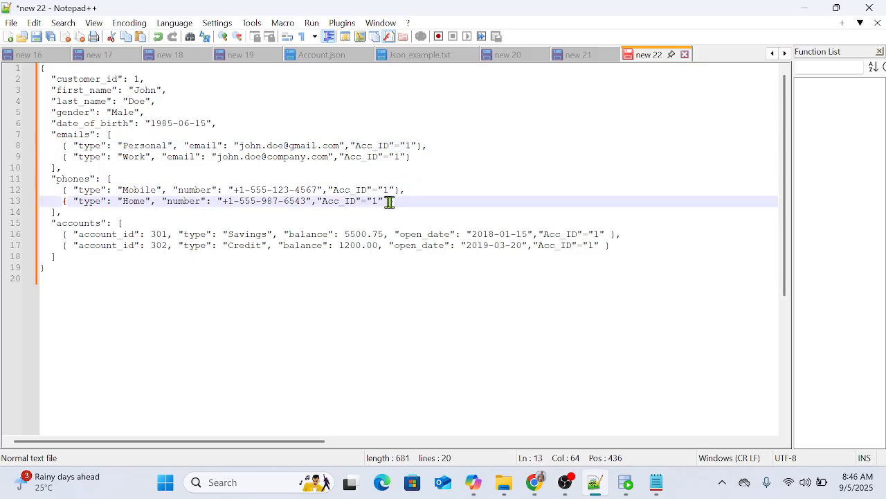
key("BackSpace")
left_click(609, 234)
key("BackSpace")
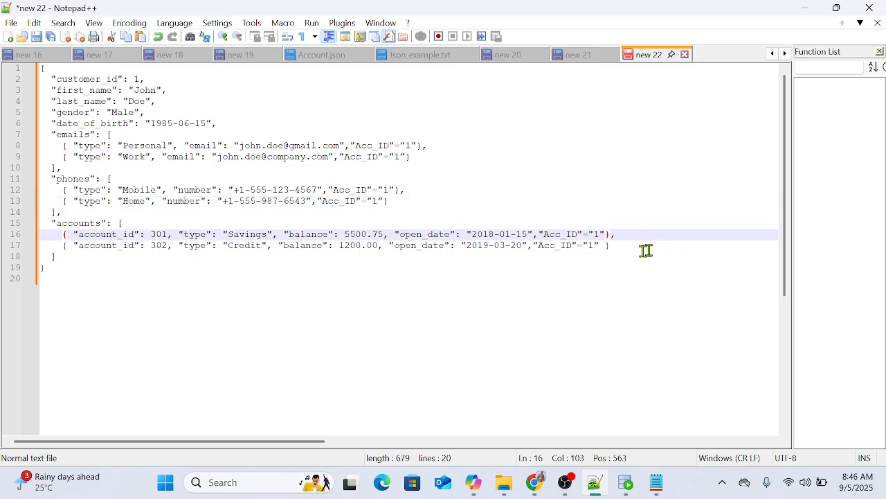
left_click(607, 245)
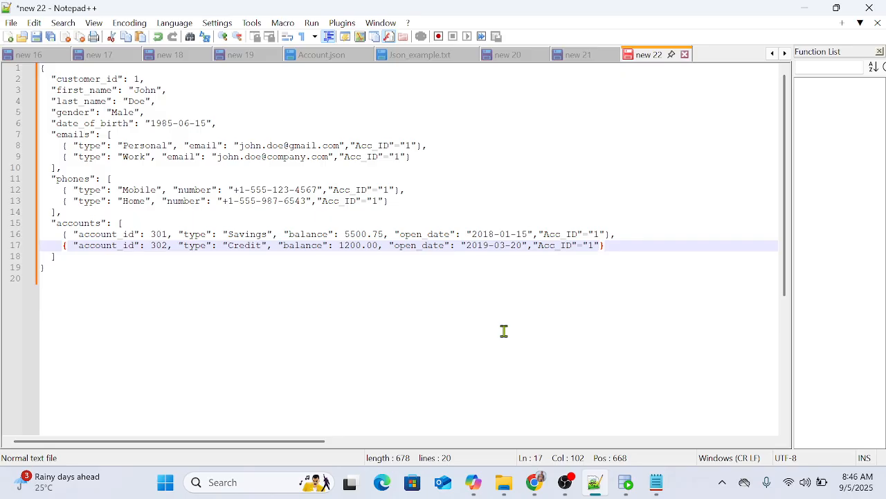
Step: Replace the contents of Customers - Copy.json in Notepad with the whole JSON from the new 22 document and save it
key("ctrl+a")
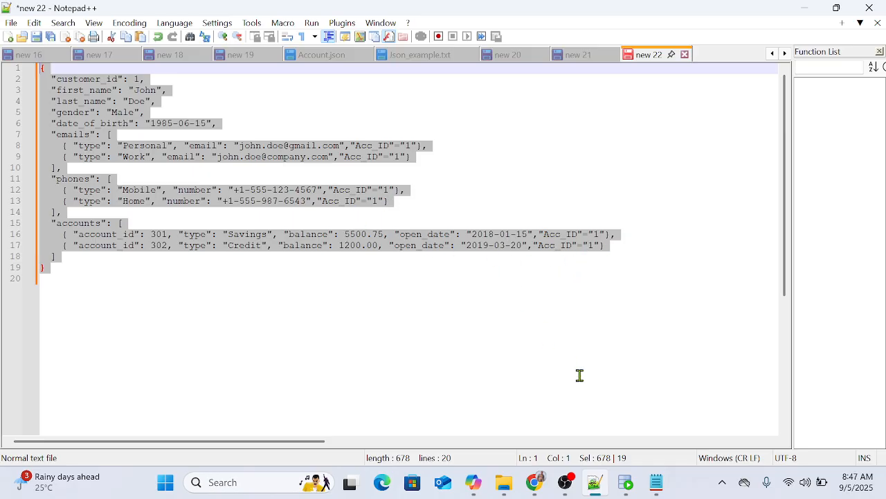
left_click(656, 482)
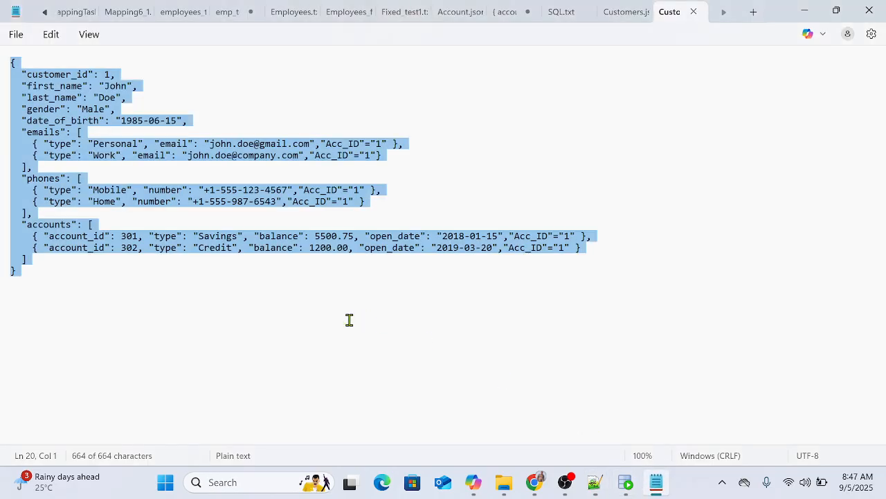
key("ctrl+v")
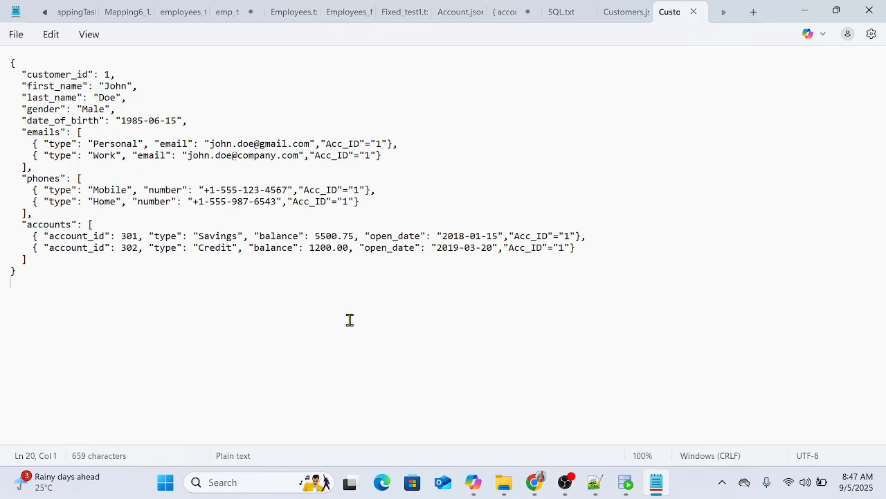
left_click(390, 143)
left_click(595, 481)
left_click(500, 348)
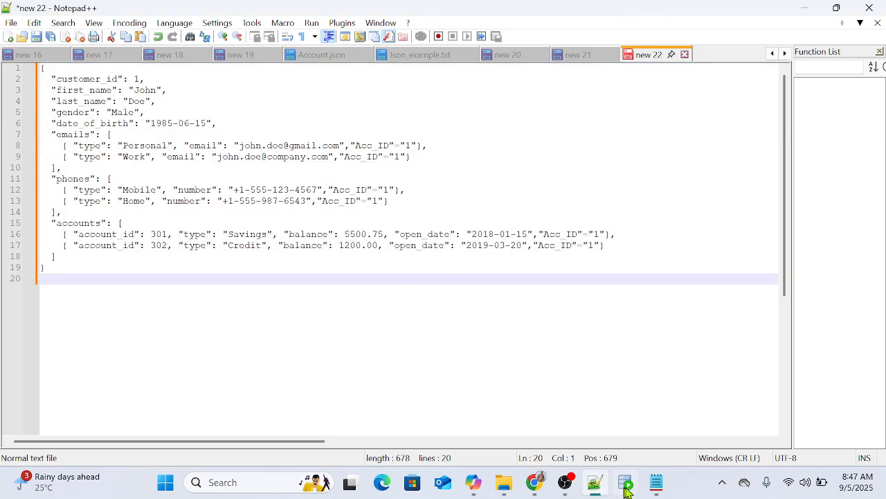
left_click(654, 483)
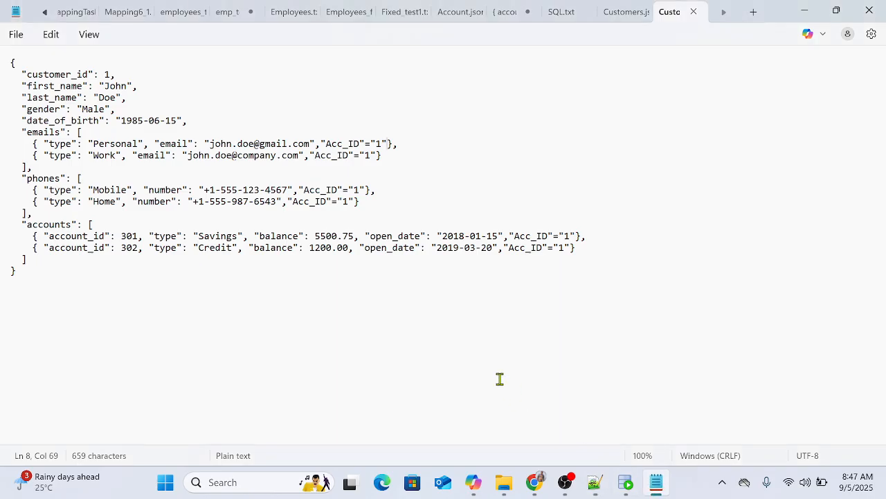
Step: Back in Informatica, cancel the current upload, choose Customers - Copy.json again as the HCSC_ACC_1 sample file, and validate it
left_click(533, 484)
left_click(451, 424)
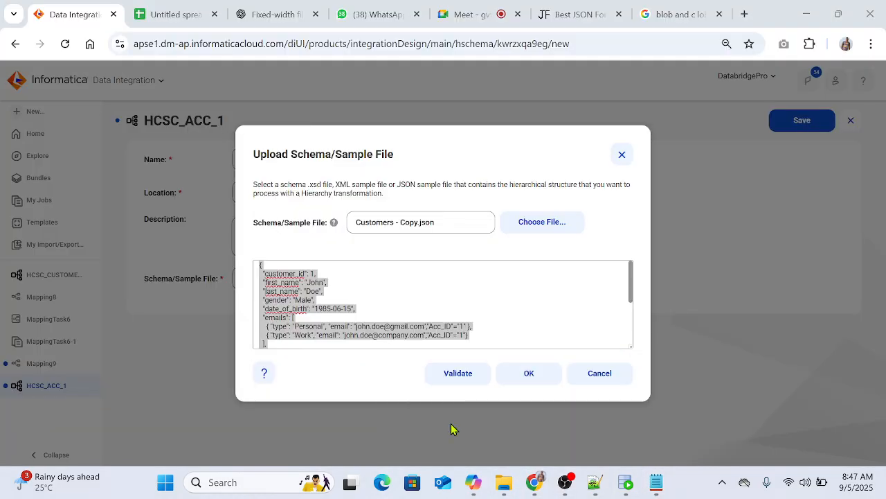
left_click(600, 373)
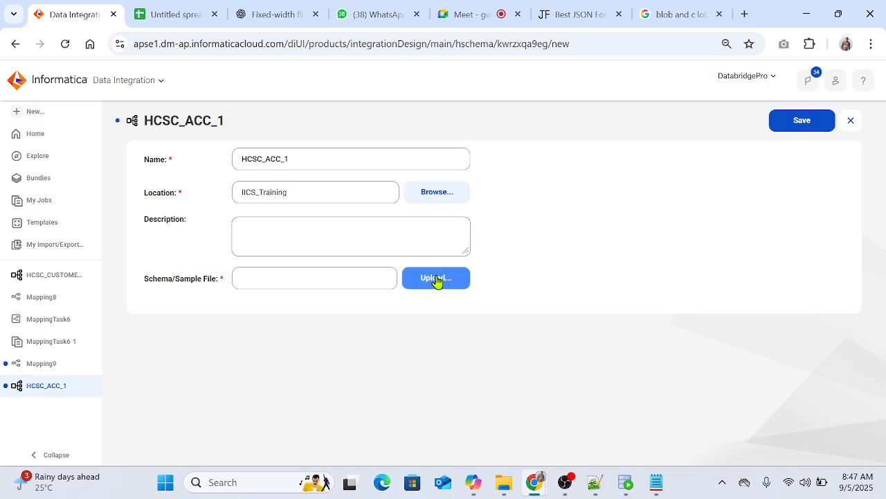
left_click(436, 278)
left_click(542, 223)
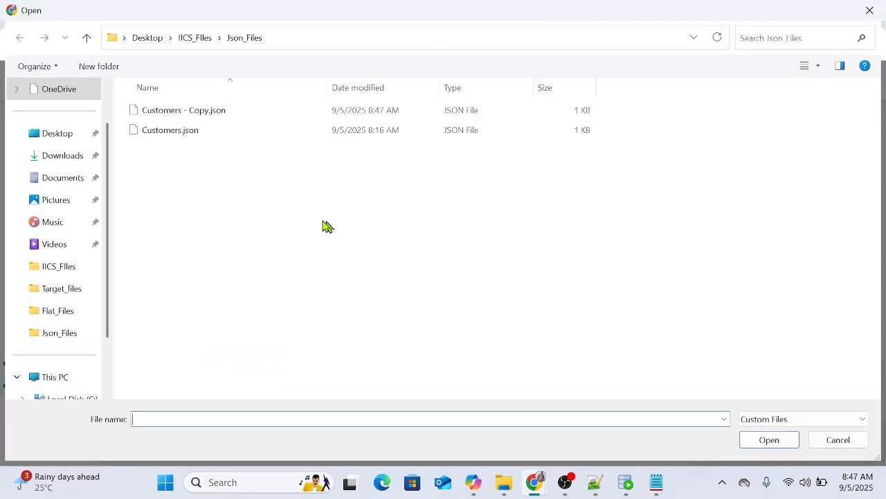
double_click(187, 111)
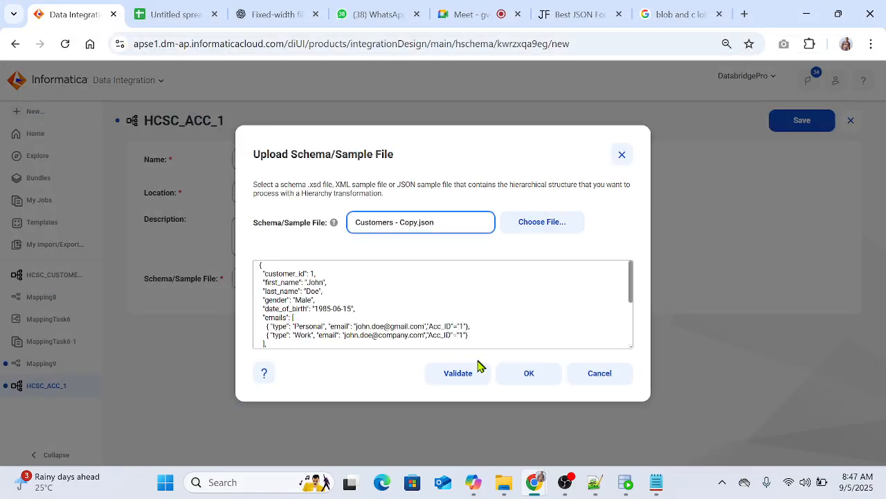
left_click(469, 373)
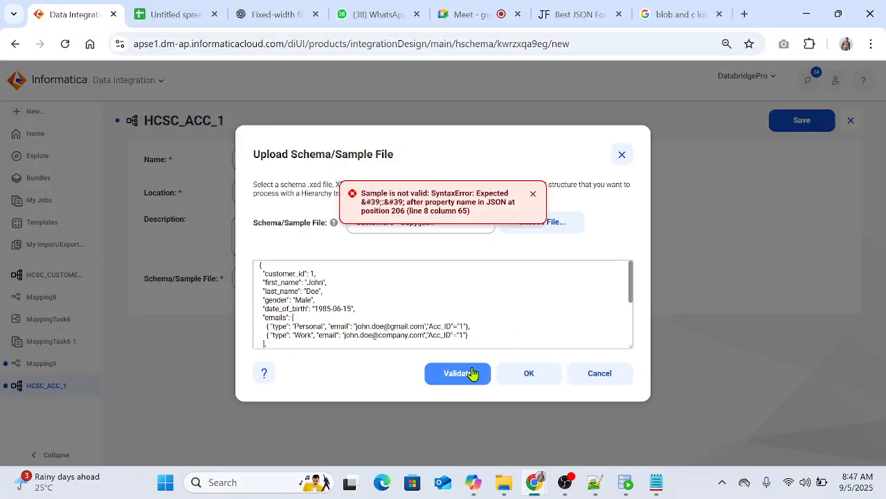
left_click_drag(363, 199, 487, 216)
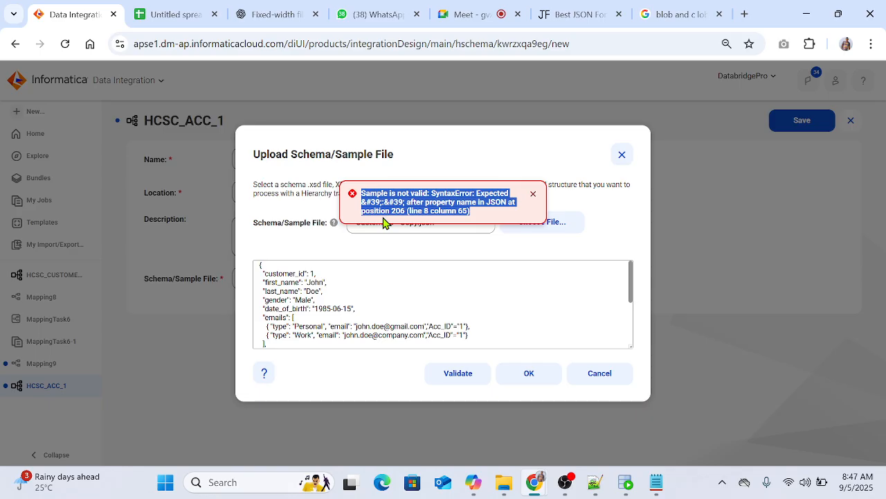
left_click(495, 313)
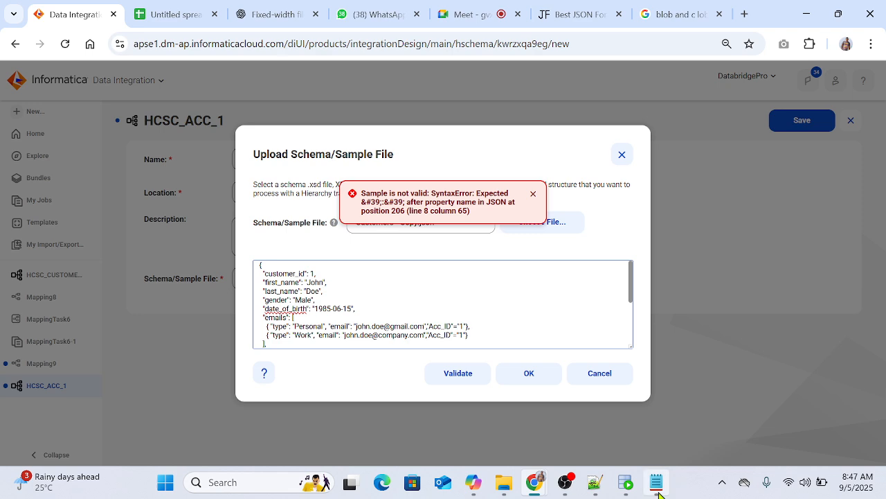
Step: Copy the whole Customers - Copy.json text from Notepad and paste it after the existing input on jsonformatter.org
left_click(656, 483)
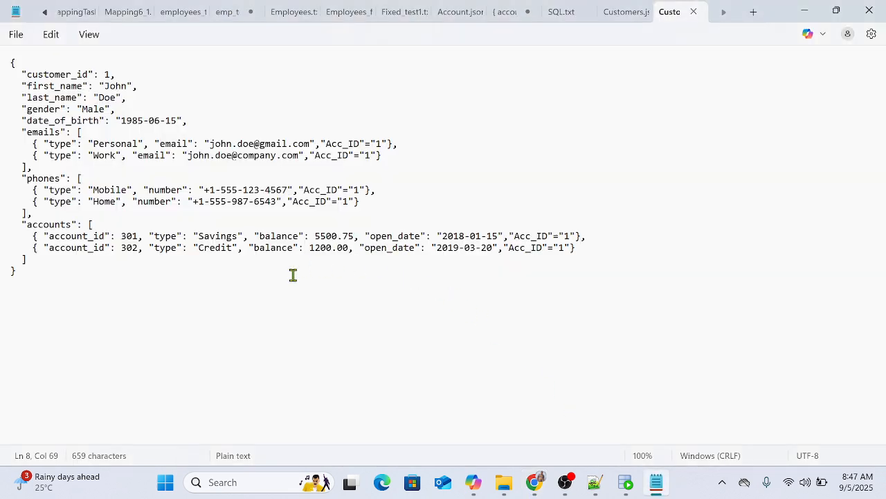
key("ctrl+a")
mouse_move(539, 489)
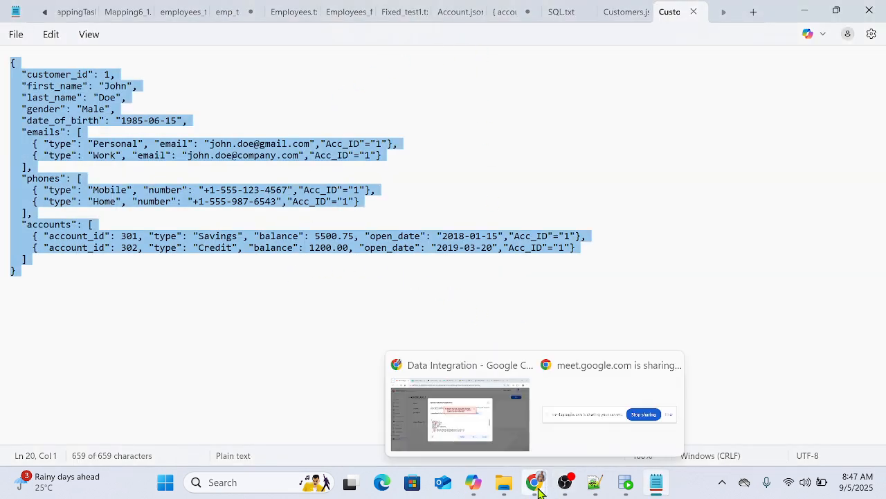
left_click(451, 418)
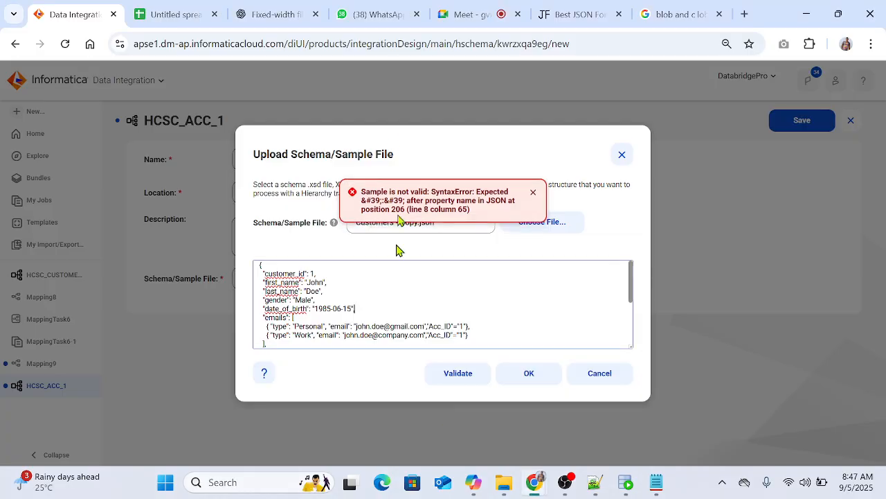
left_click(574, 17)
left_click(563, 150)
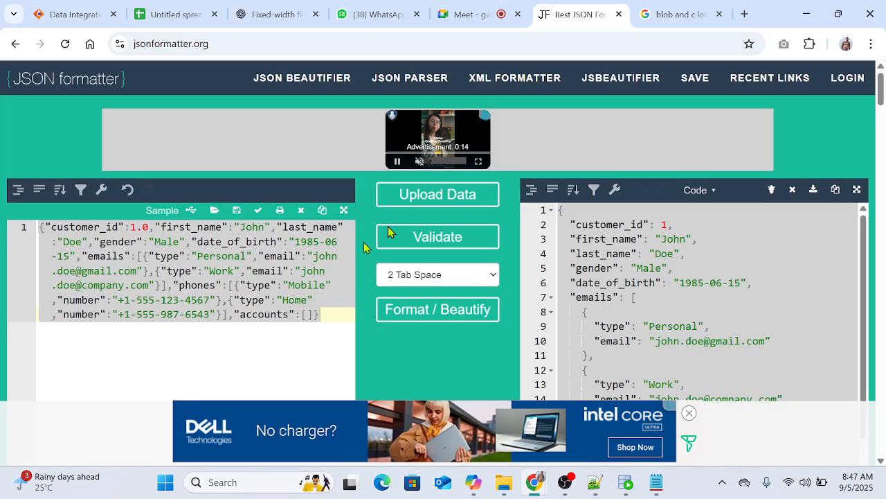
left_click(216, 360)
key("ctrl+v")
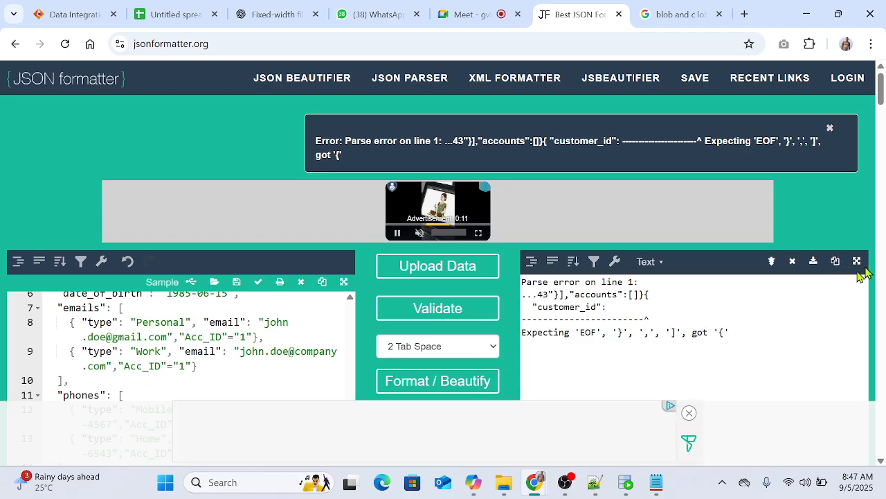
Step: Examine the formatter's parse error against the input, from the one-line record at its start to the accounts entries
scroll(535, 302, "down", 4)
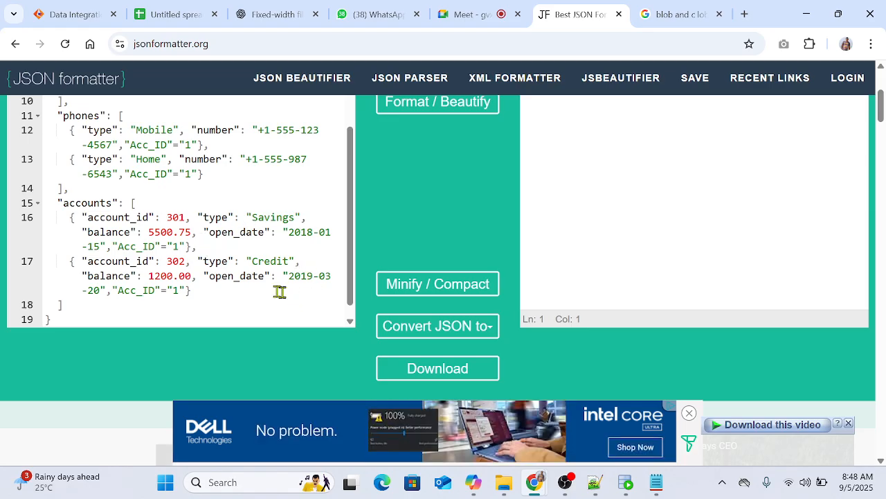
left_click(113, 247)
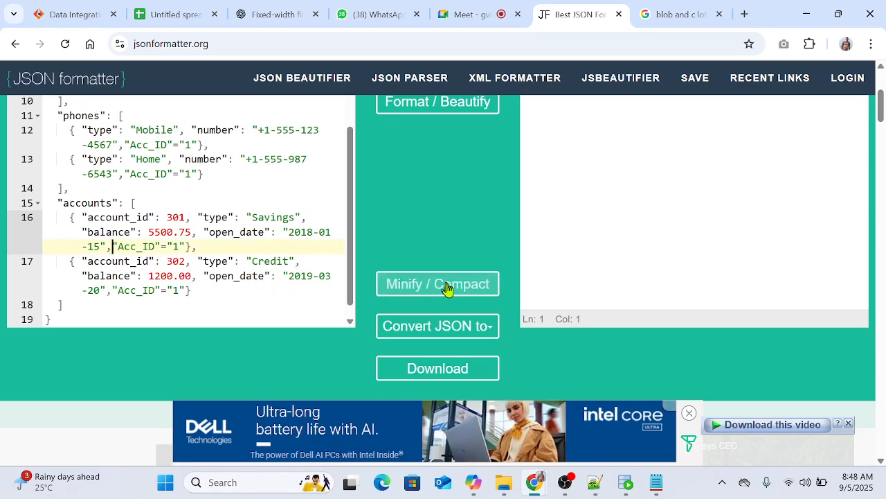
scroll(450, 243, "up", 1)
scroll(644, 239, "up", 1)
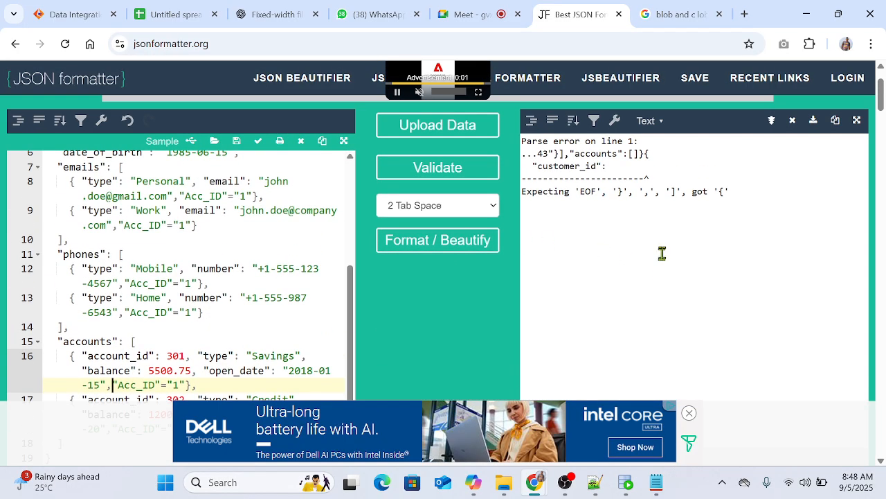
scroll(662, 254, "down", 2)
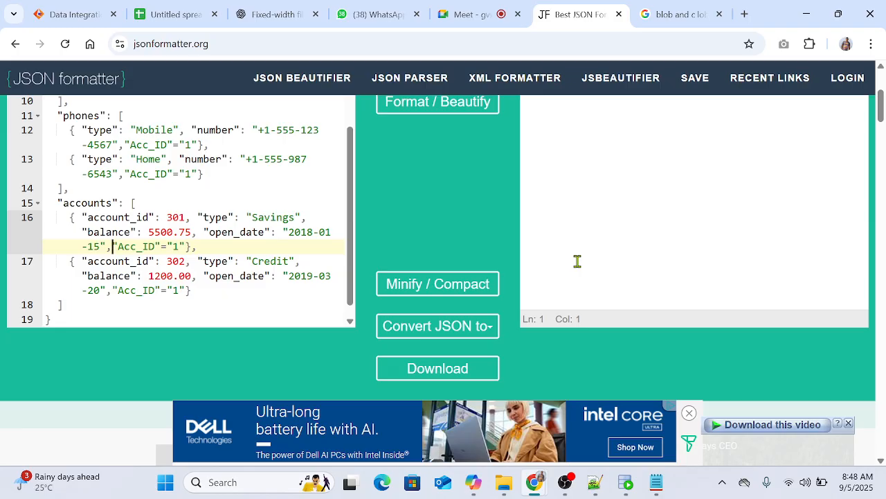
scroll(577, 261, "up", 3)
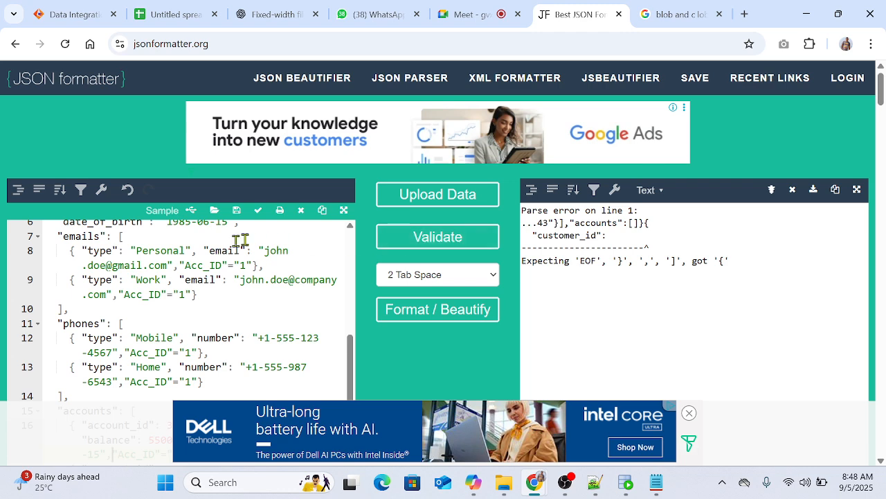
scroll(243, 298, "up", 3)
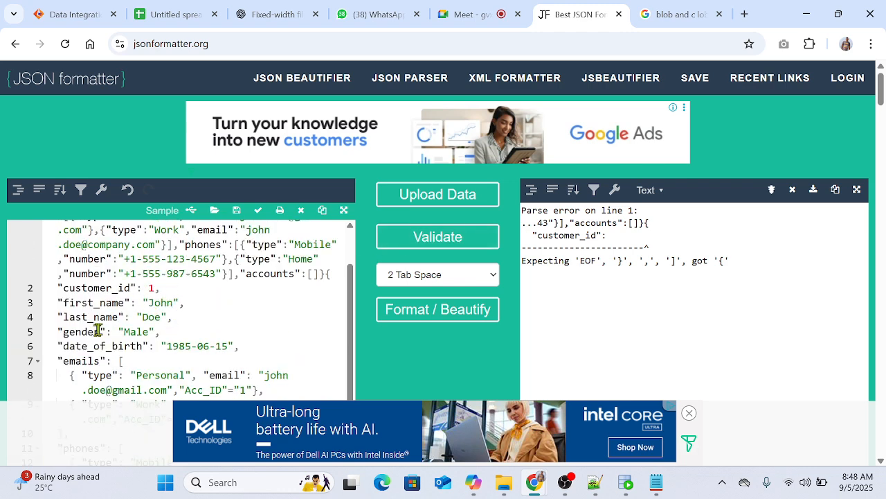
scroll(138, 297, "up", 2)
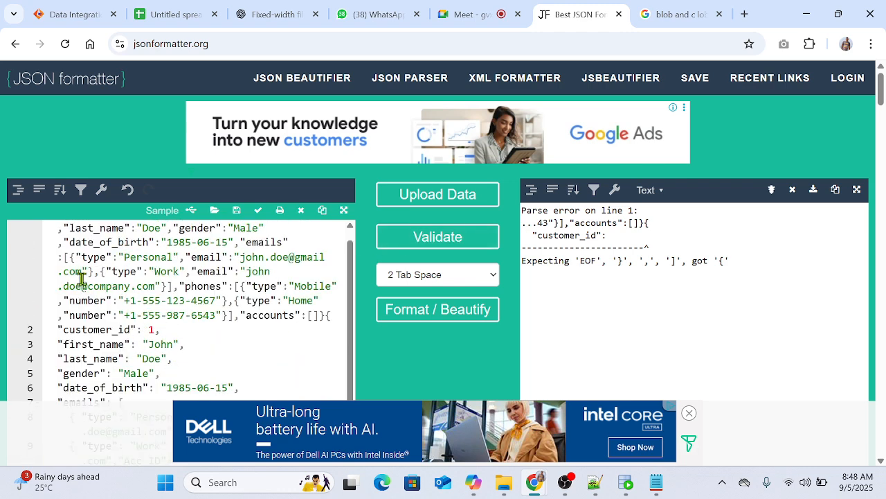
left_click(166, 298)
scroll(287, 356, "down", 2)
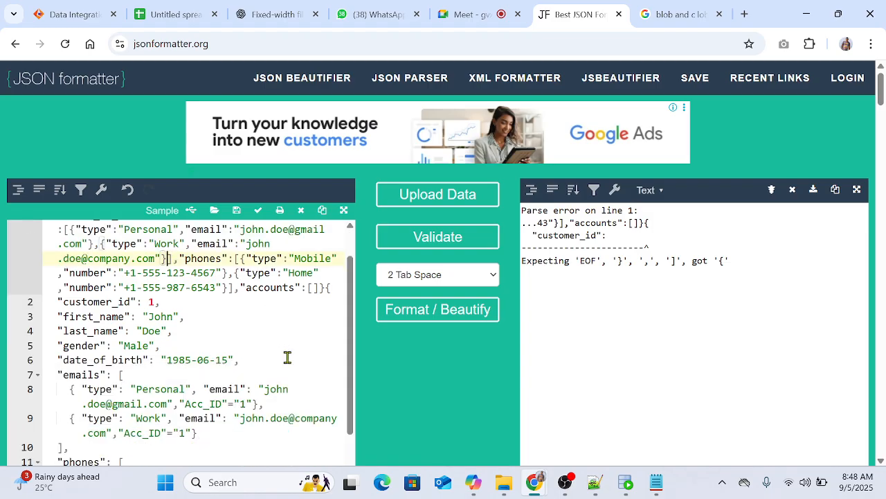
scroll(612, 340, "down", 1)
scroll(582, 336, "down", 2)
scroll(252, 277, "up", 5)
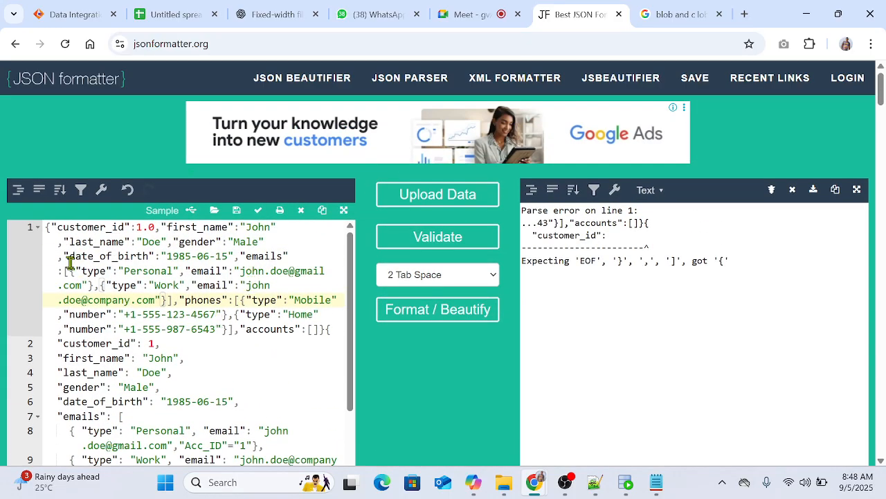
left_click_drag(44, 227, 143, 285)
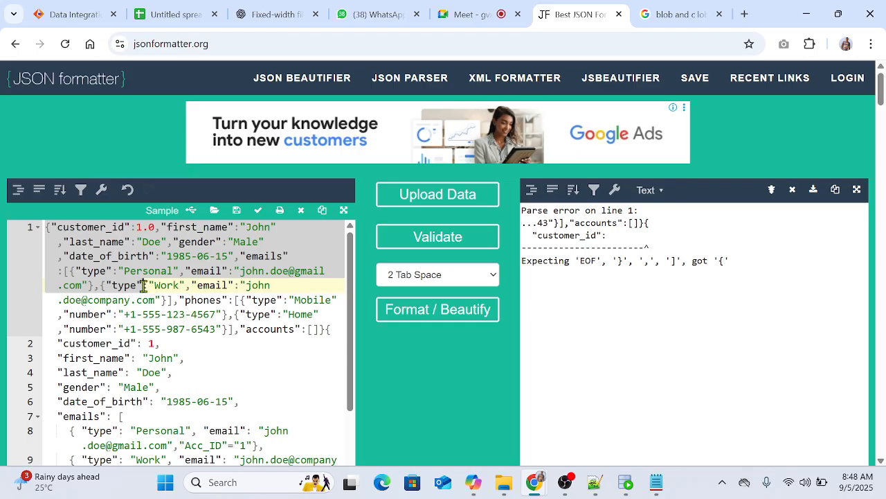
left_click_drag(143, 285, 285, 311)
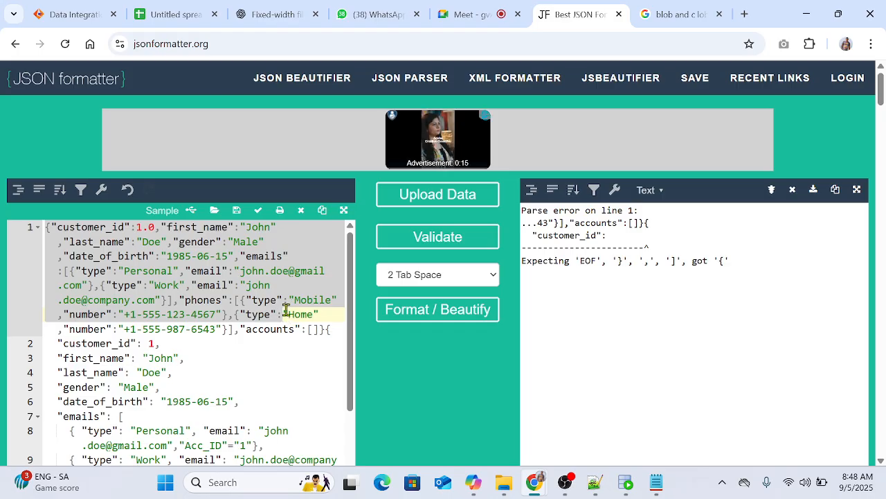
left_click(273, 371)
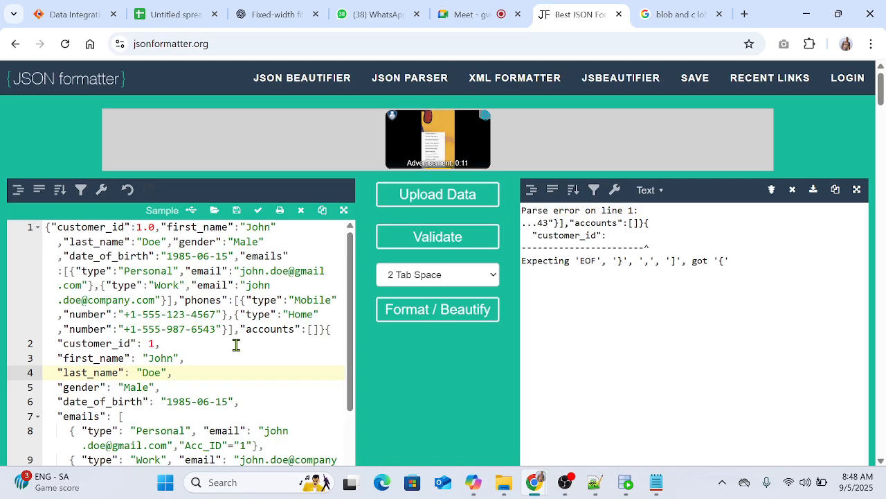
scroll(237, 344, "down", 1)
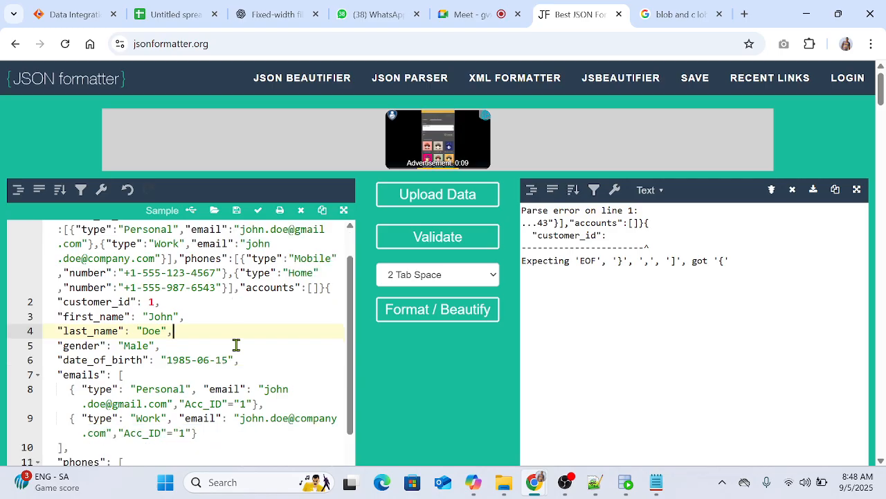
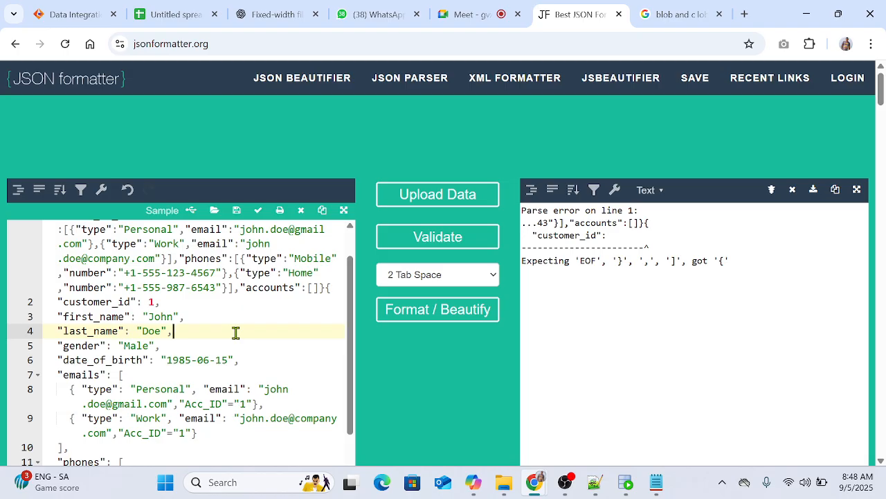
Step: Open Customers.json from the Json_Files folder in Notepad, using Notepad just this once for the file type
left_click_drag(240, 288, 315, 287)
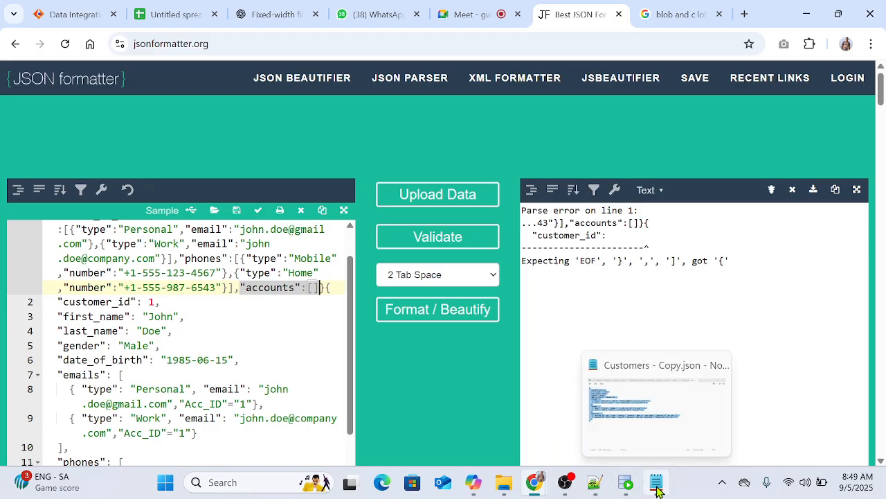
mouse_move(626, 488)
key("super+d")
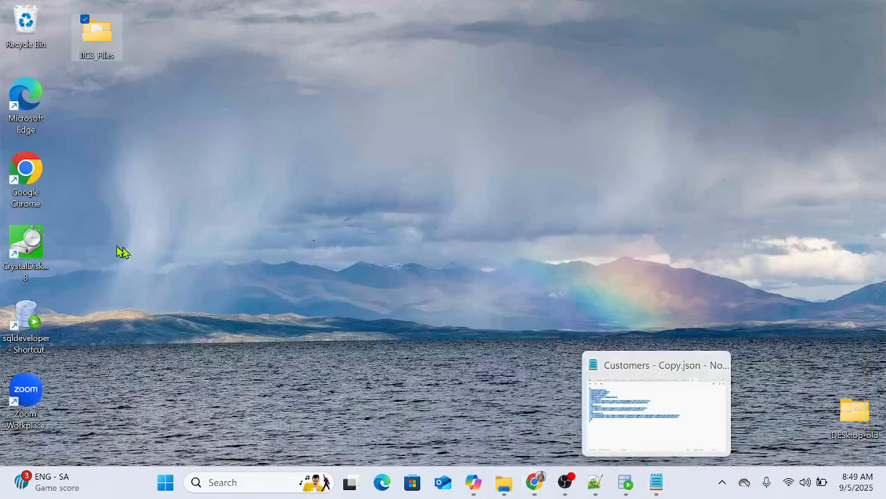
key("super+d")
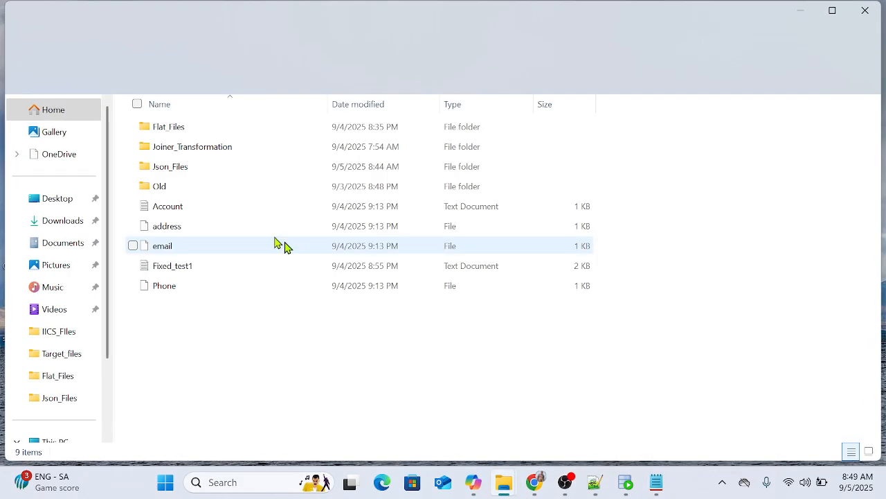
double_click(175, 168)
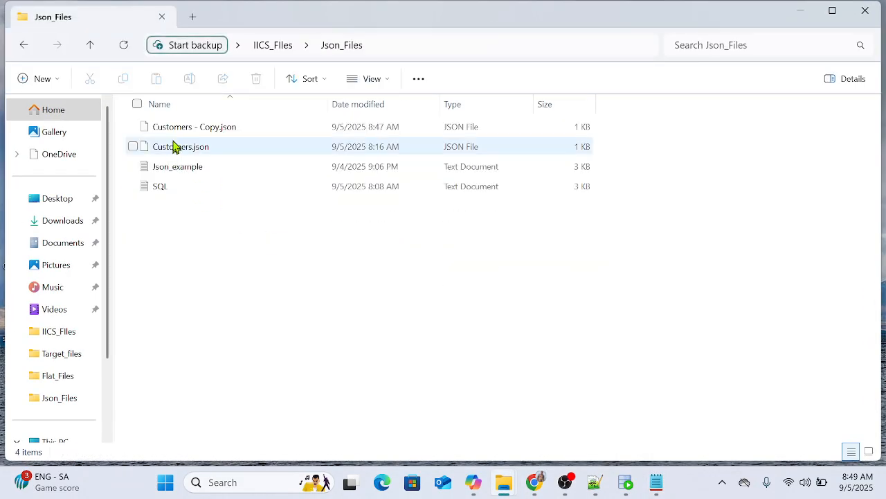
left_click(174, 146)
key("Return")
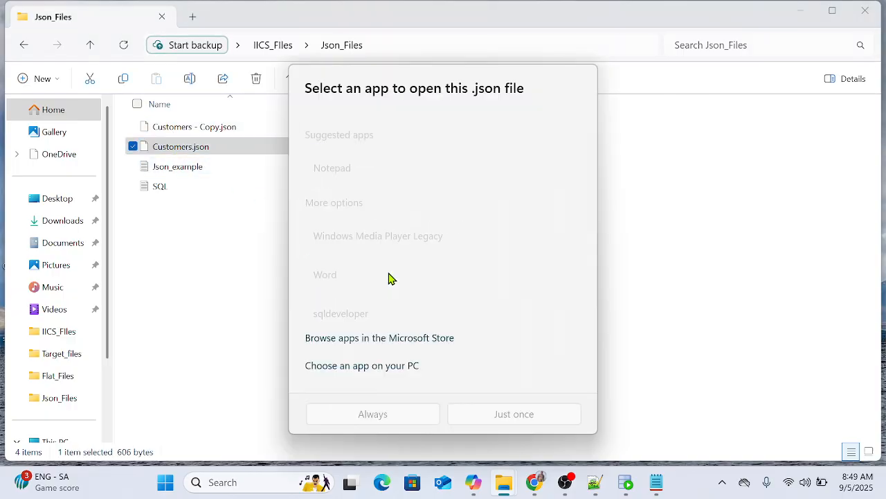
left_click(350, 154)
left_click(488, 409)
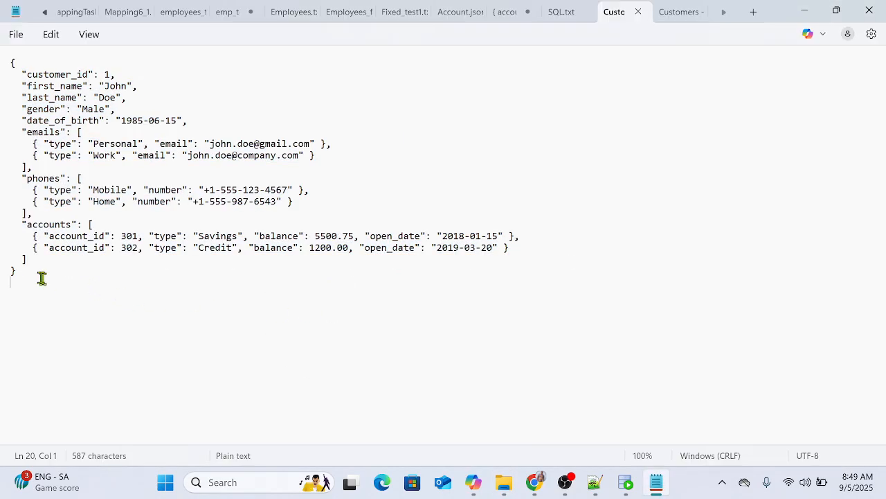
Step: Copy the whole Customers.json text and replace the contents of the new 22 document in Notepad++ with it
left_click_drag(42, 277, 3, 61)
key("ctrl+c")
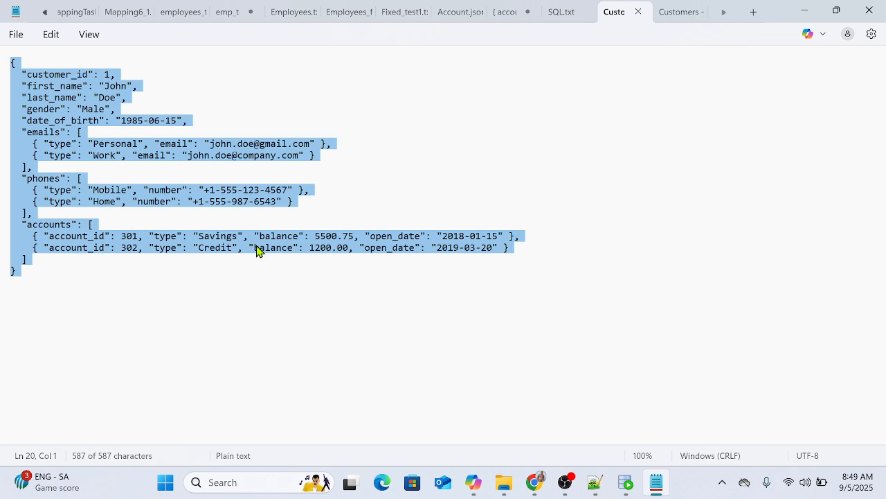
left_click(595, 483)
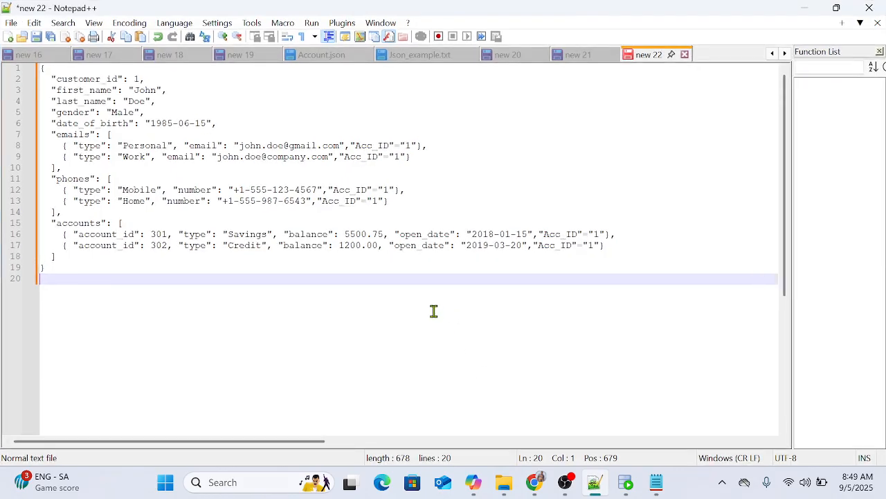
left_click(433, 312)
left_click(433, 312)
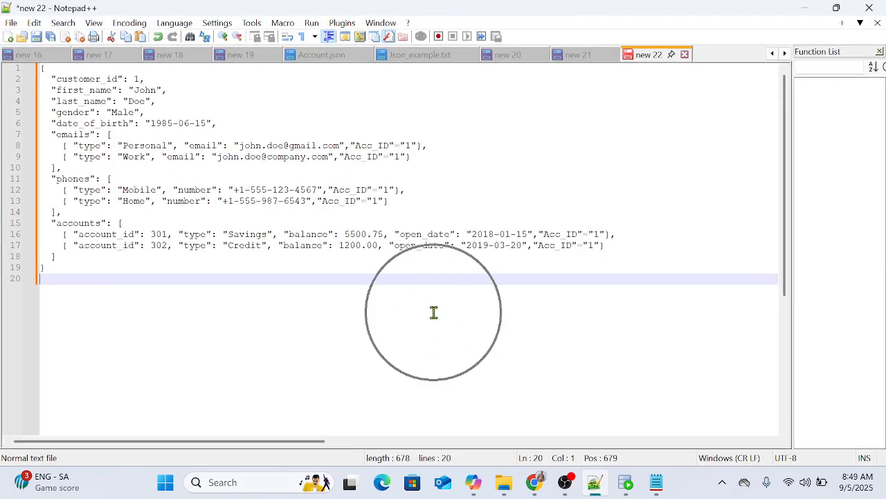
key("ctrl")
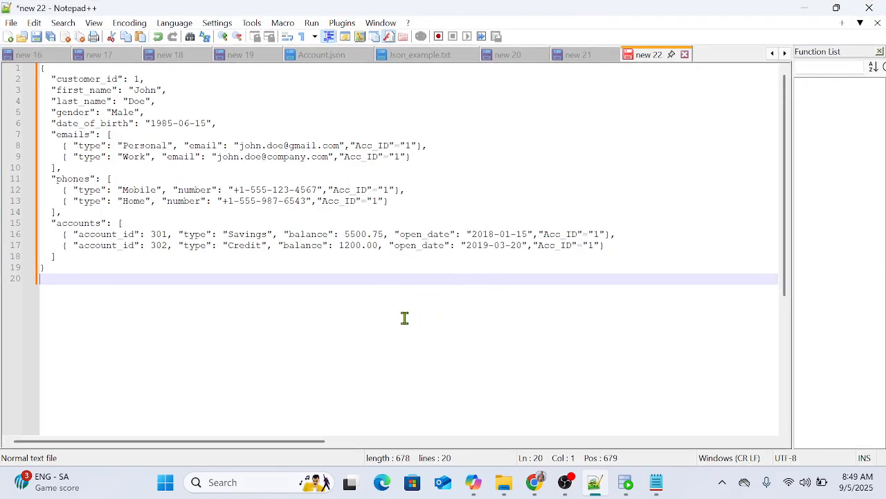
key("ctrl+a")
key("ctrl+v")
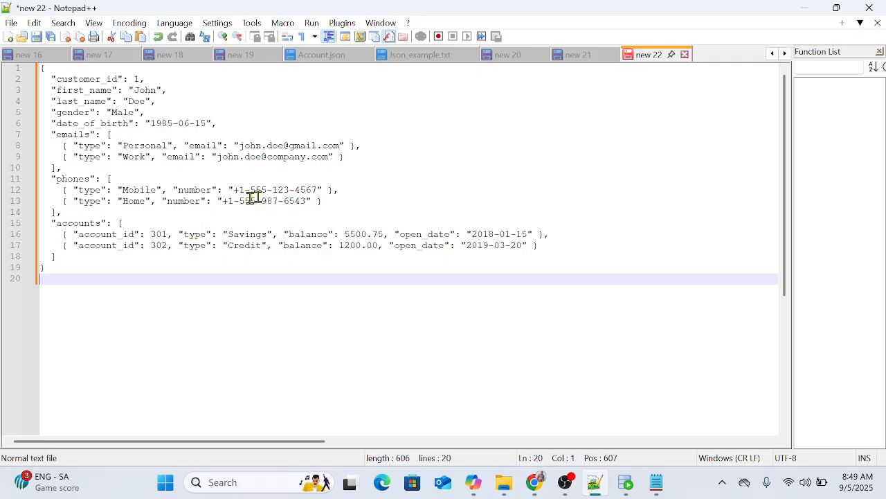
Step: Add an "ID":1 pair after the email value in the Personal email record and copy the pair
left_click(350, 146)
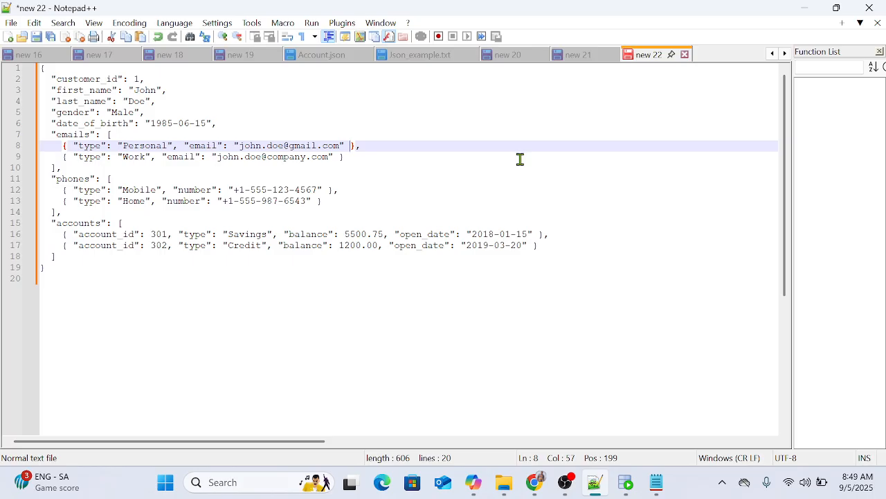
key("ctrl+a")
left_click(345, 145)
type(", \"ID")
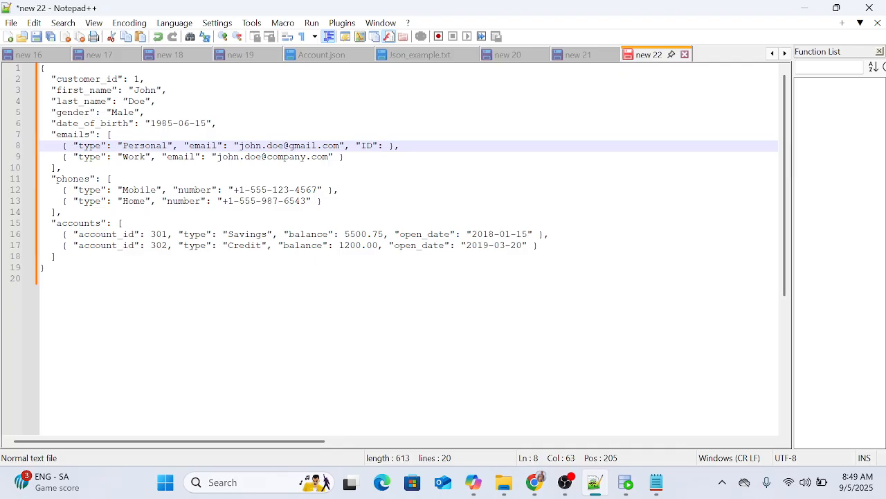
type("1")
left_click_drag(392, 146, 361, 146)
key("ctrl+c")
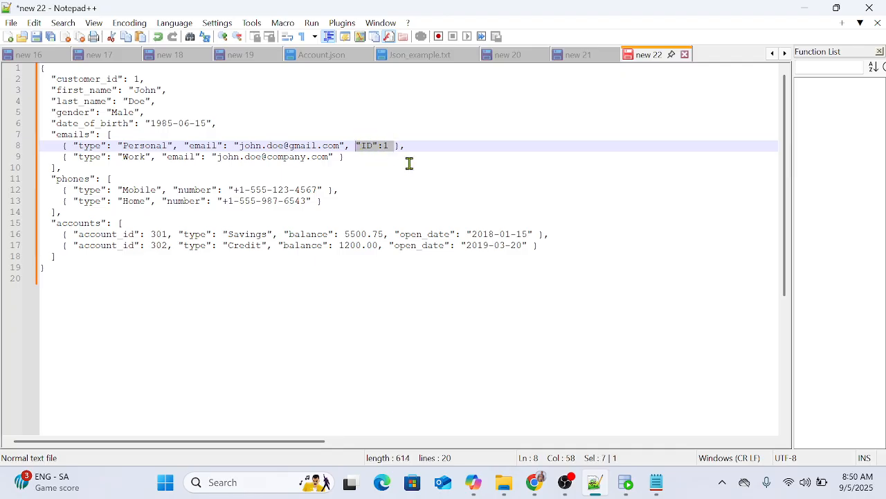
Step: Examine the old input on jsonformatter.org down to the accounts entries, checking how each Acc_ID key is separated from its value
left_click(655, 486)
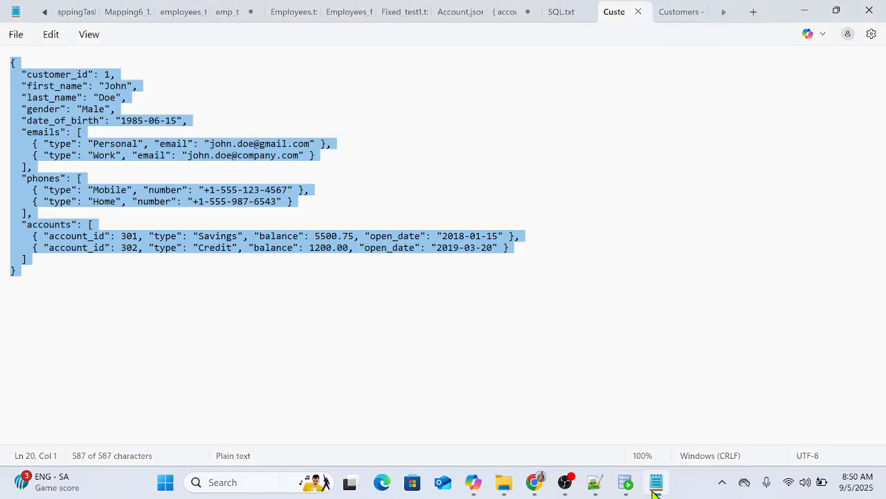
left_click(655, 488)
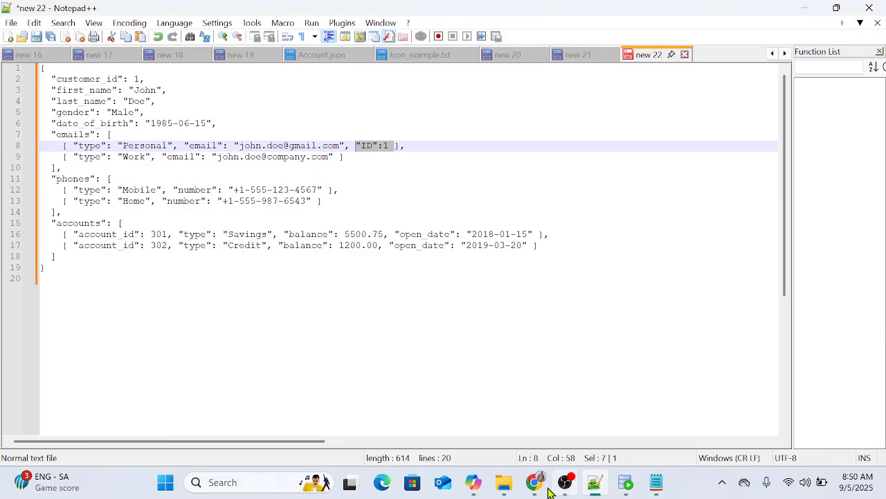
mouse_move(534, 482)
left_click(447, 417)
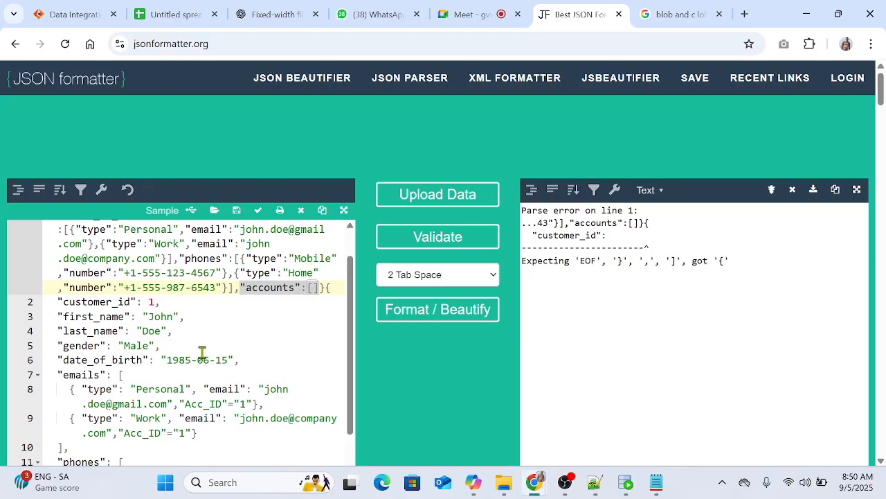
scroll(201, 351, "down", 1)
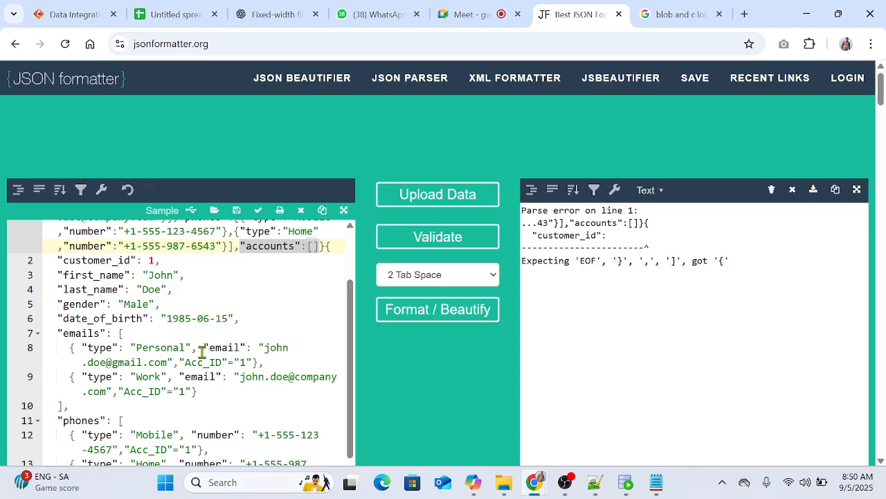
left_click(157, 274)
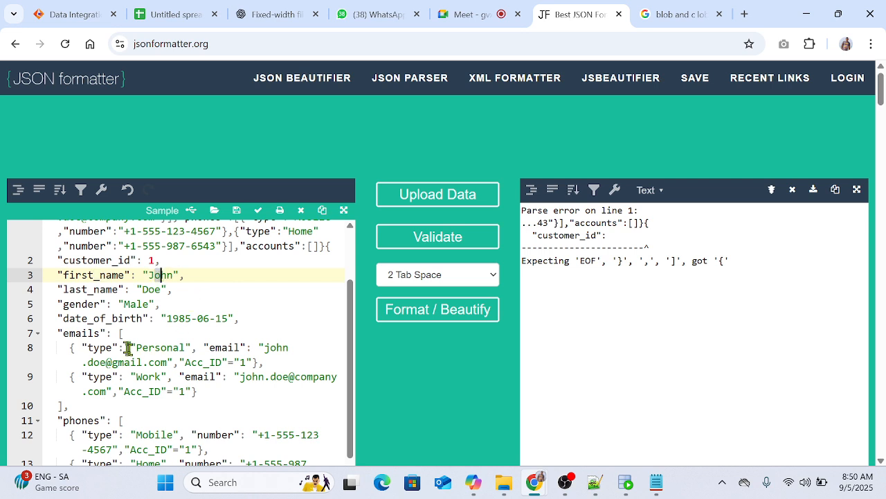
left_click(88, 289)
left_click(88, 304)
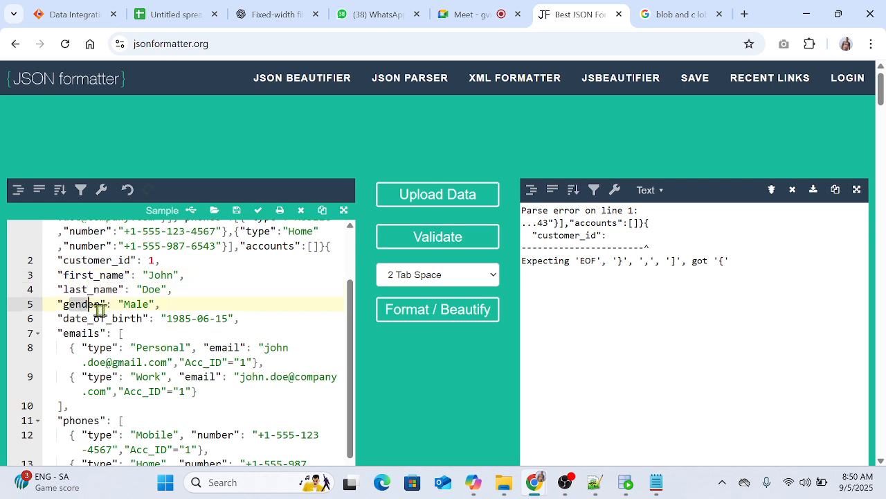
left_click(110, 308)
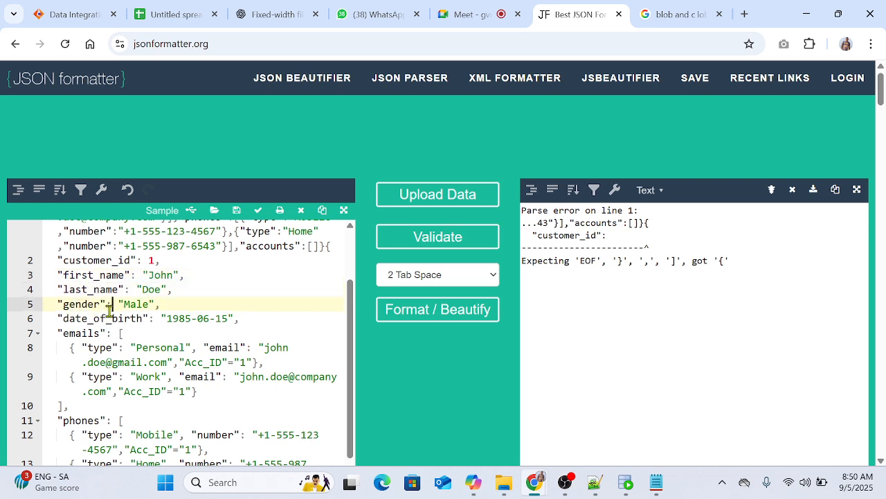
scroll(148, 313, "down", 3)
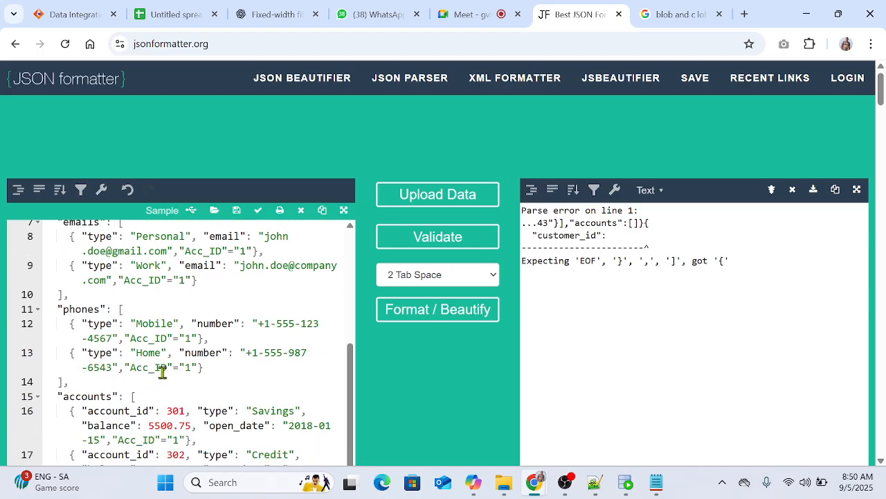
double_click(176, 367)
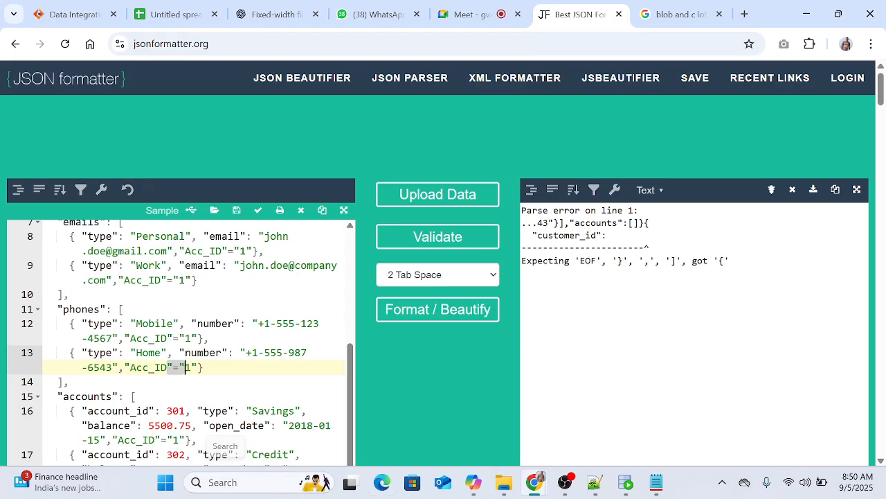
left_click(657, 482)
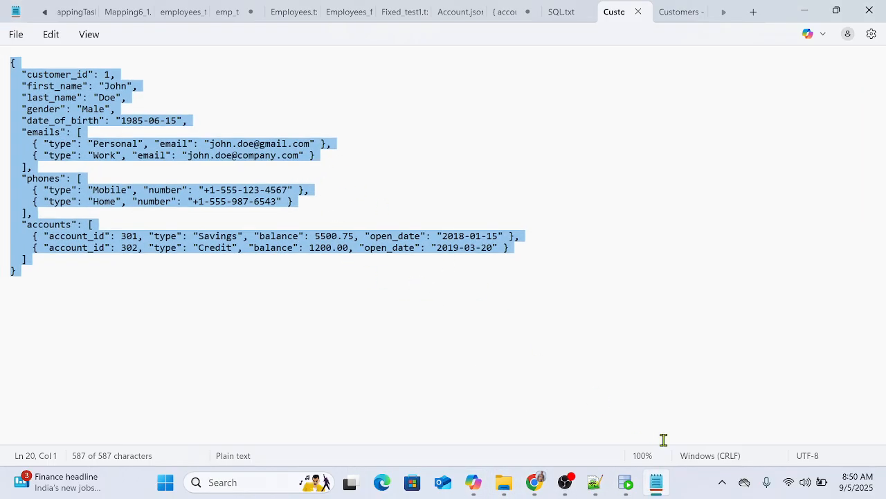
left_click(655, 485)
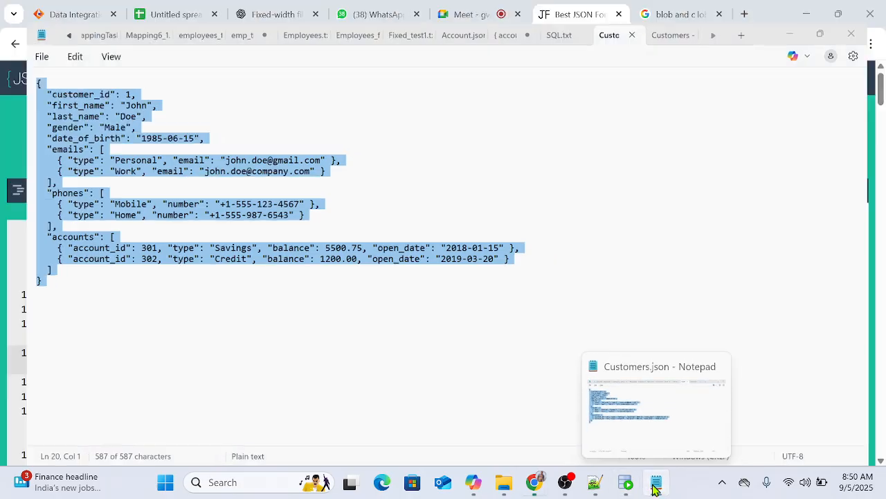
Step: Back in the new 22 document, add "ID":1 to the Work email record and to the Mobile and Home phone records
left_click(596, 481)
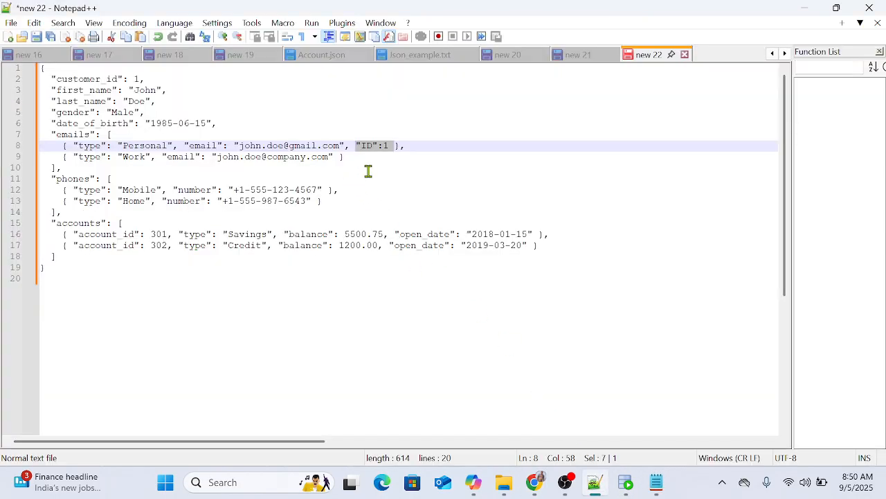
left_click(332, 157)
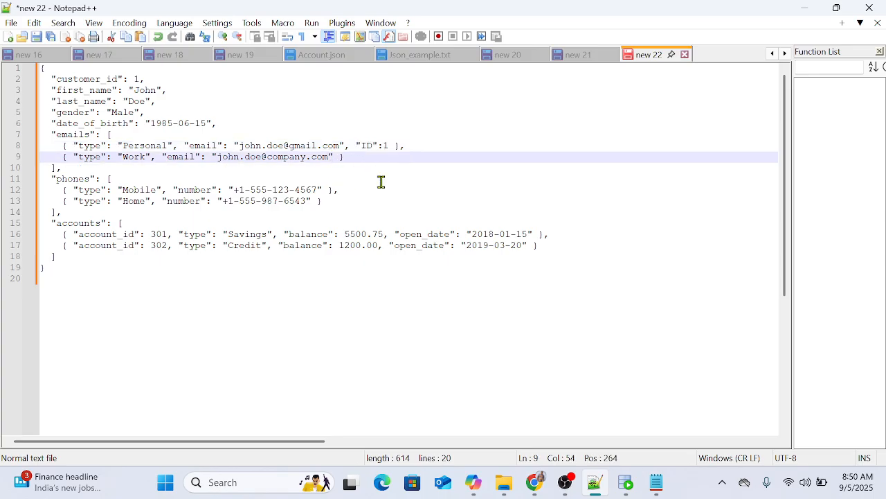
type(", \"ID\":1")
left_click(322, 189)
type(", ")
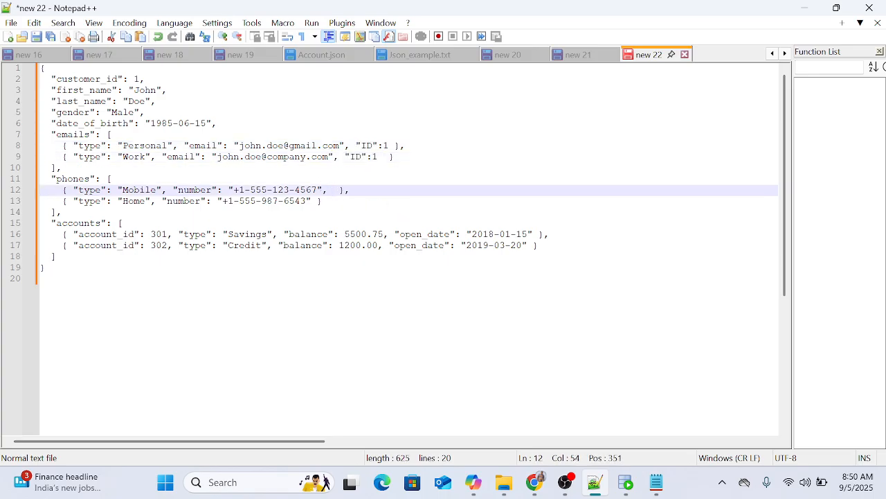
type("\"ID\":1")
left_click(313, 201)
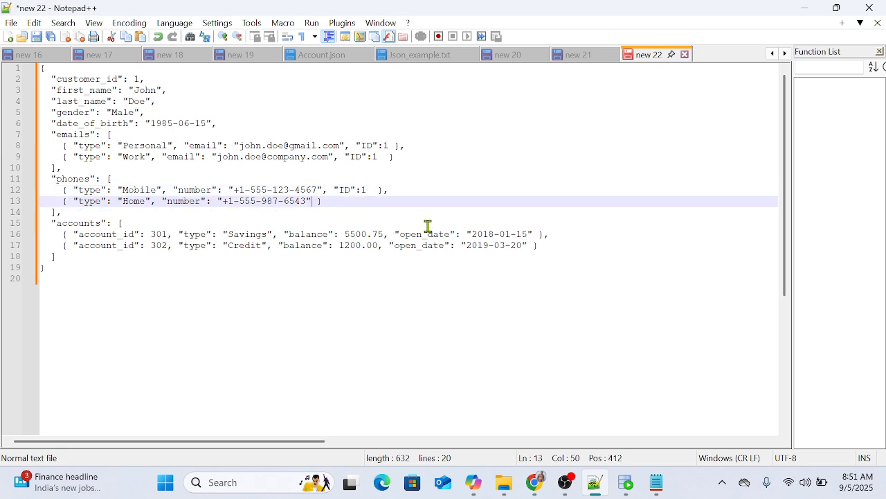
type(", \"ID\":1")
Step: Add "ID":1 after the open_date value in both the Savings and Credit account records
left_click(533, 234)
type(",")
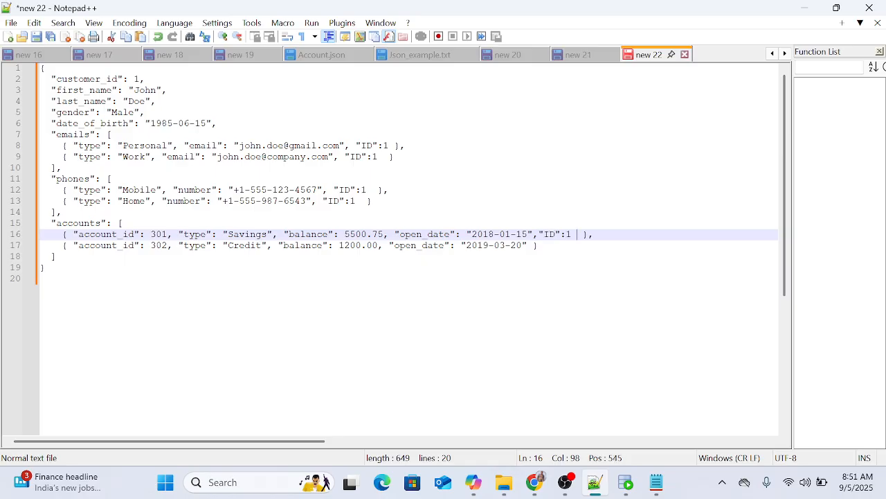
left_click(532, 246)
type(",")
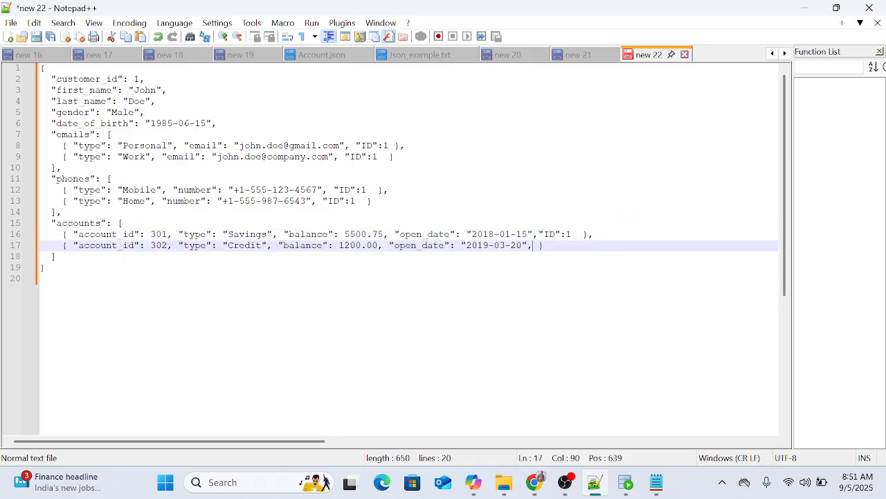
key("ctrl+v")
Step: Replace the contents of Customers - Copy.json in Notepad with the whole edited JSON, save it and close Notepad
key("ctrl+a")
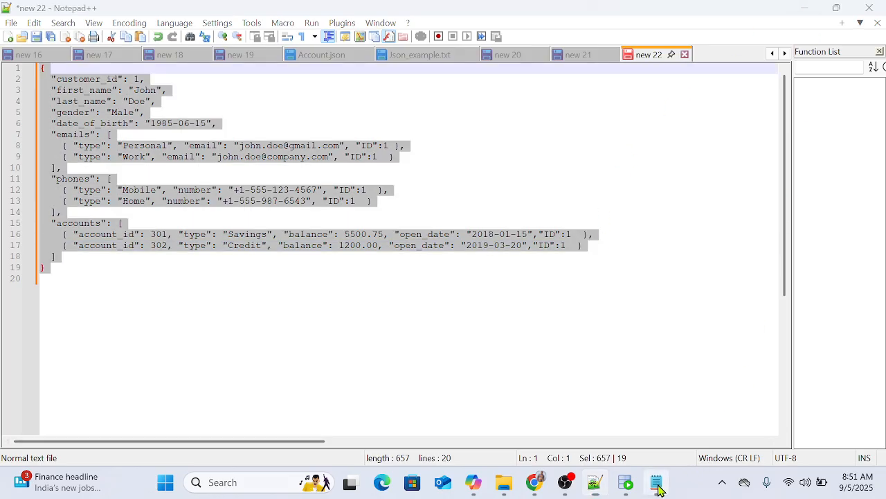
left_click(657, 491)
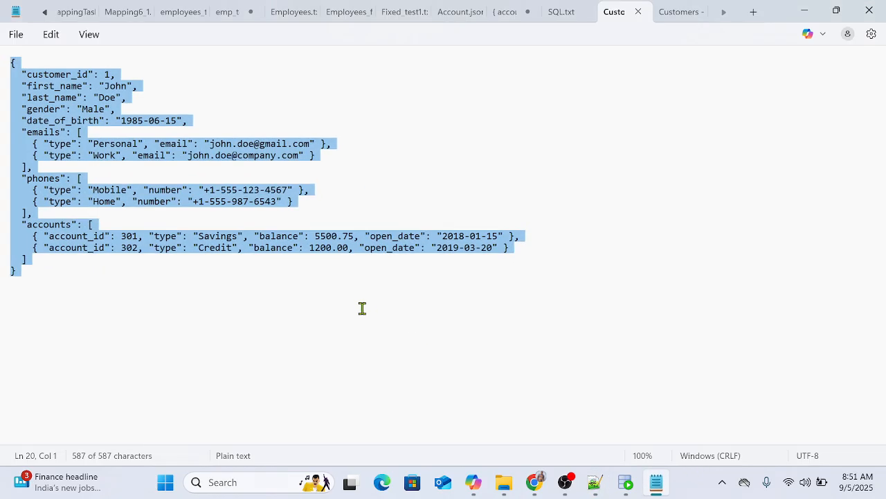
left_click(682, 14)
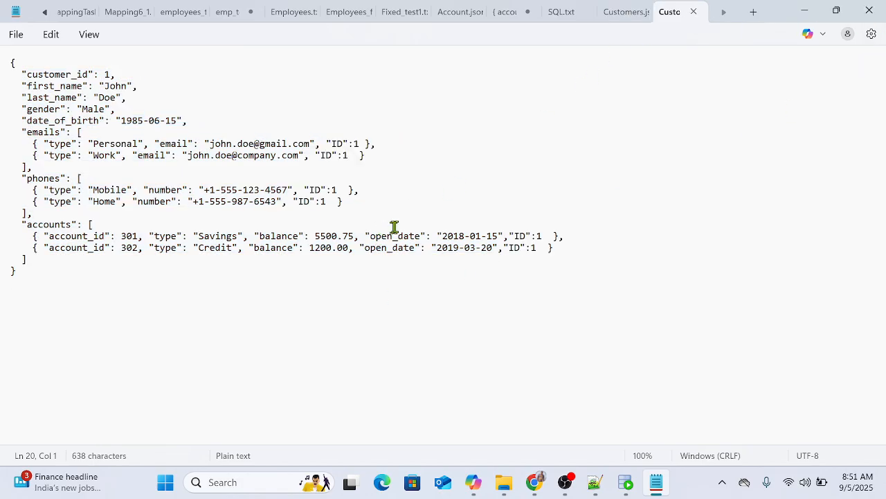
left_click(869, 12)
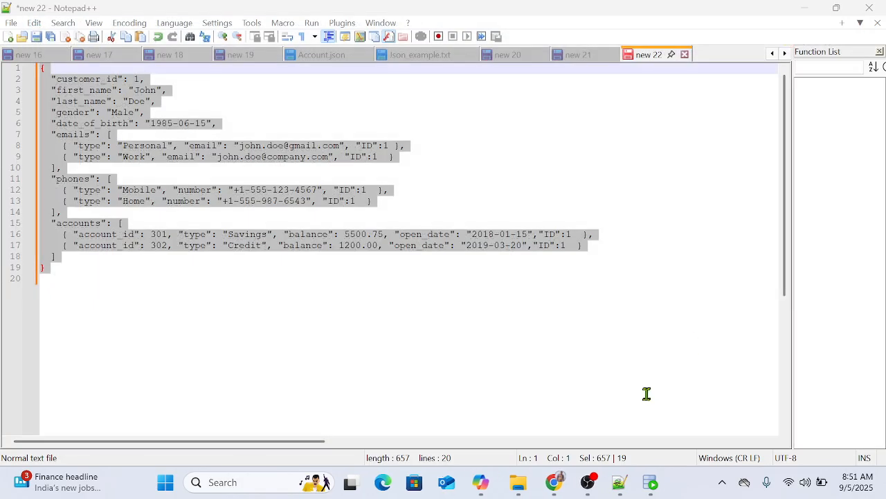
Step: Switch to the Informatica Data Integration page in Chrome and dismiss the upload holding the old Acc_ID sample for HCSC_ACC_1
mouse_move(565, 481)
left_click(438, 405)
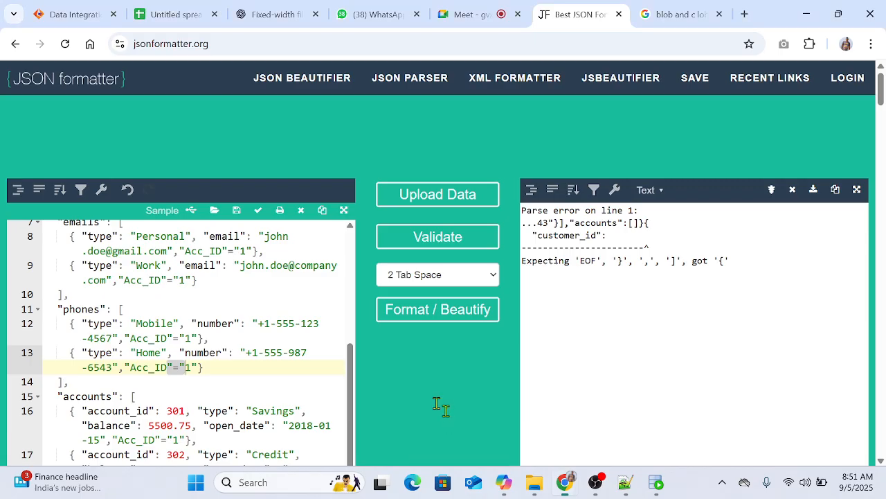
left_click(70, 15)
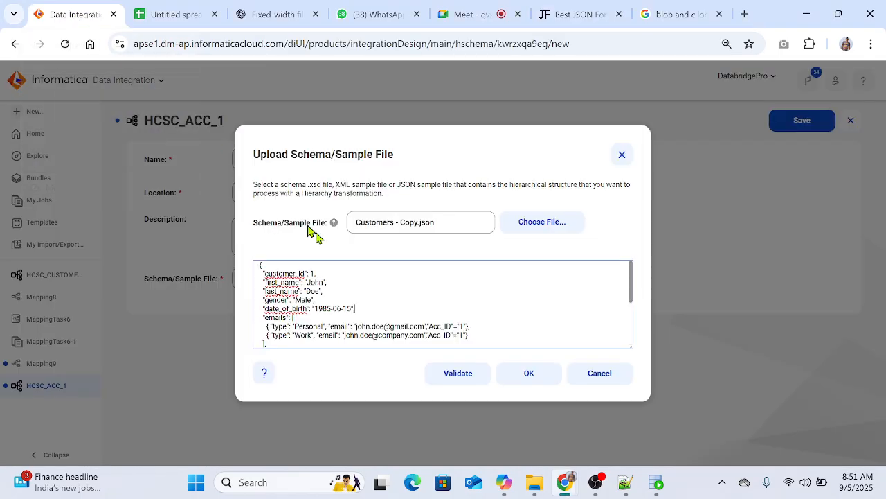
left_click(620, 153)
left_click(444, 194)
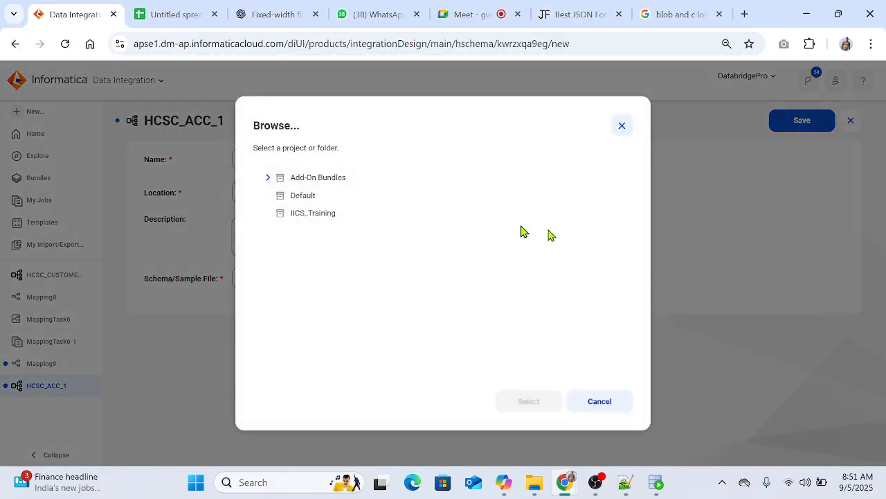
left_click(611, 409)
Step: Upload and validate the revised Customers - Copy.json as HCSC_ACC_1's sample file, and save the schema
left_click(442, 279)
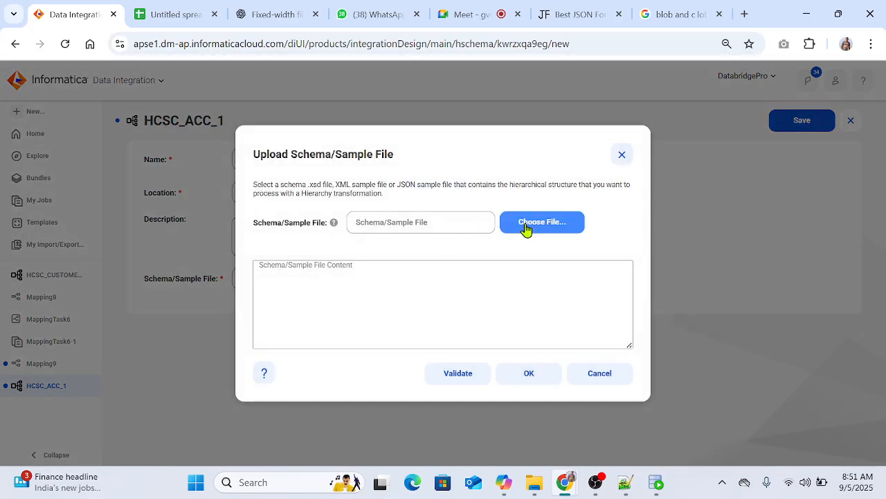
left_click(351, 222)
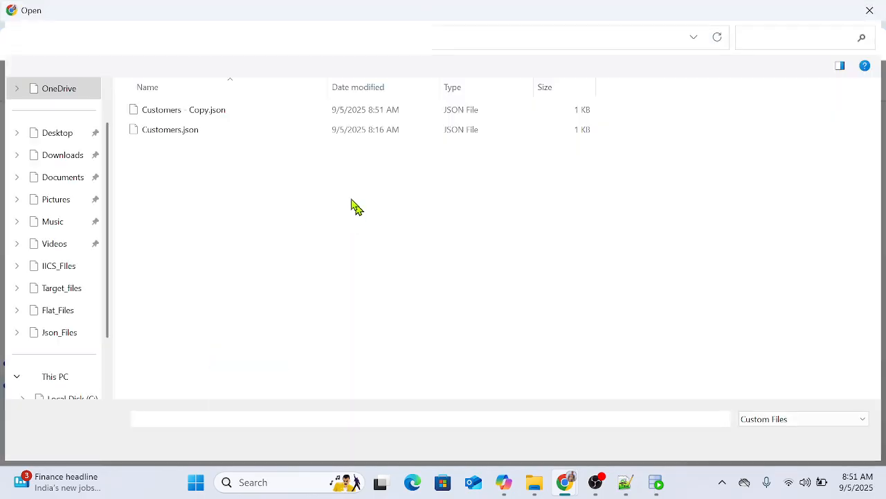
double_click(194, 116)
left_click(465, 378)
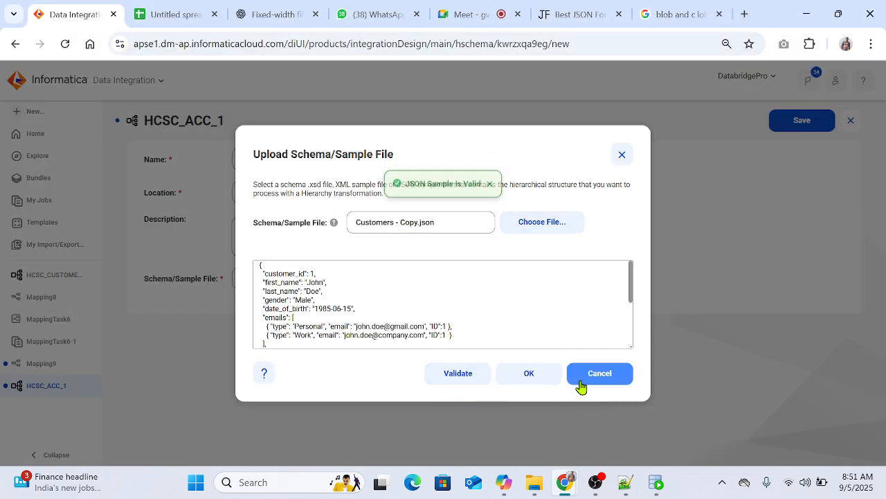
left_click(531, 377)
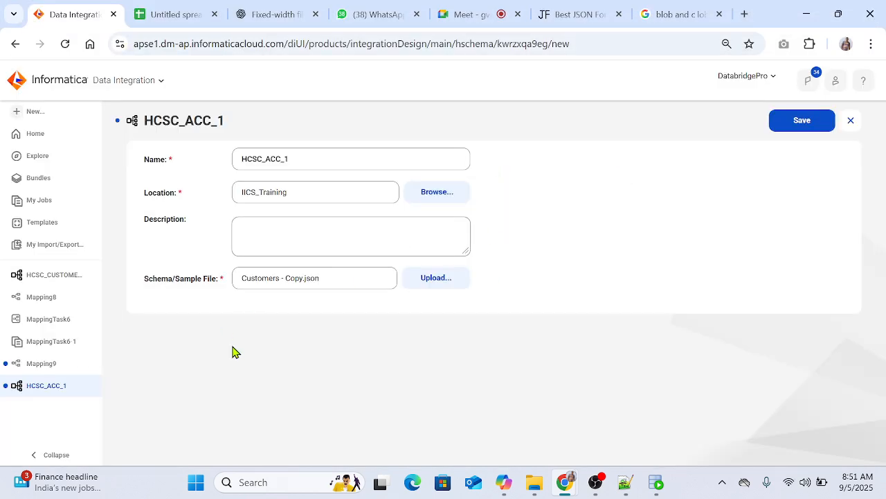
left_click(793, 128)
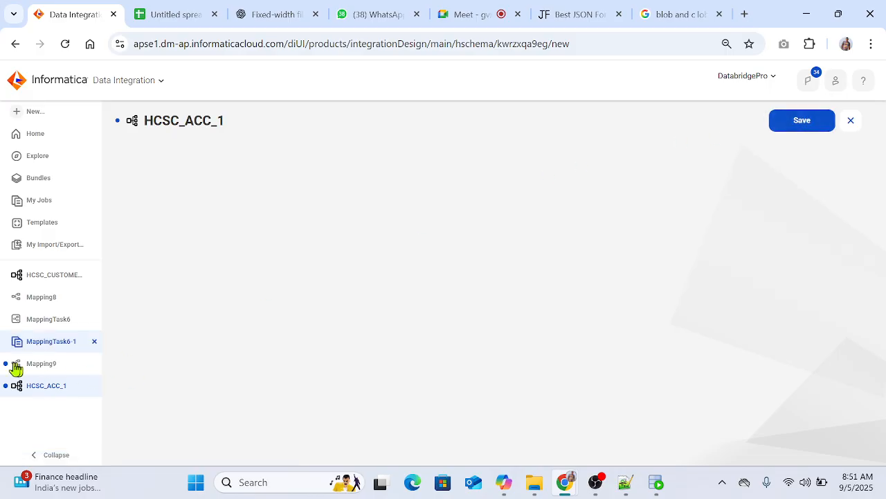
Step: Open Mapping9 and add a Hierarchy Parser transformation to its canvas below the Source and Target
left_click(16, 366)
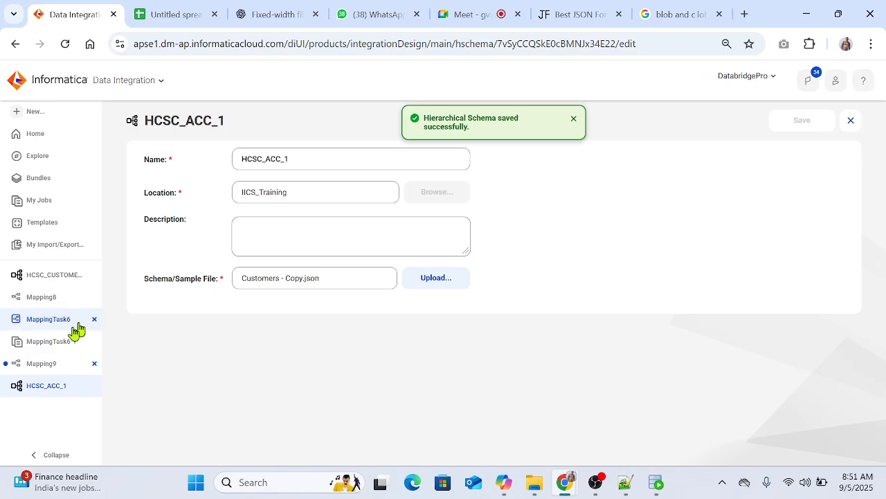
left_click(86, 361)
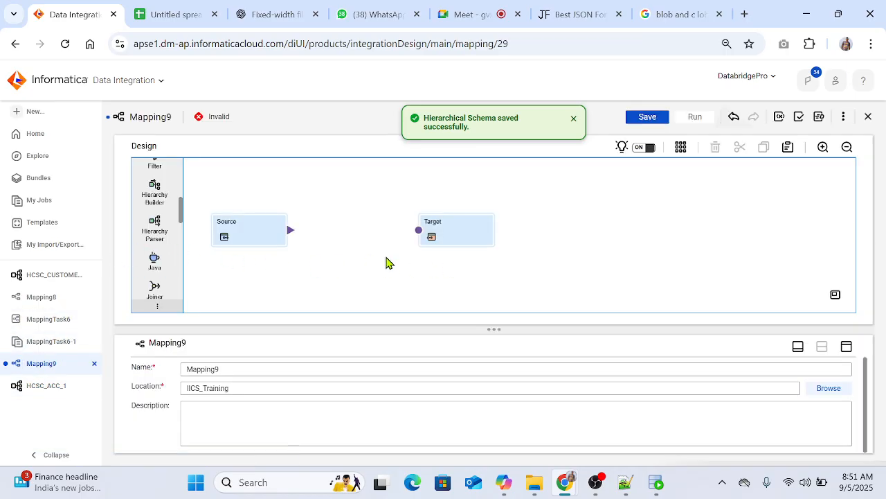
left_click_drag(151, 239, 320, 284)
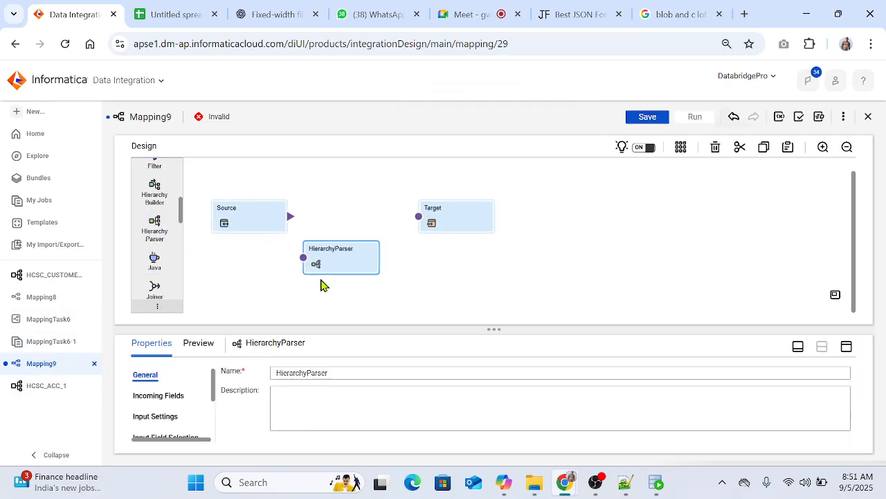
Step: Set the Hierarchy Parser's input schema to HCSC_ACC_1 from the IICS_Training project
left_click(144, 416)
left_click(470, 393)
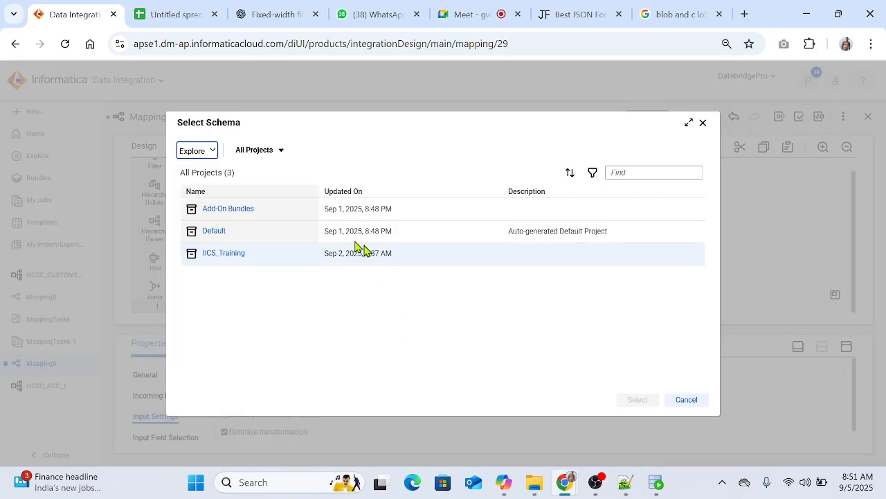
double_click(355, 263)
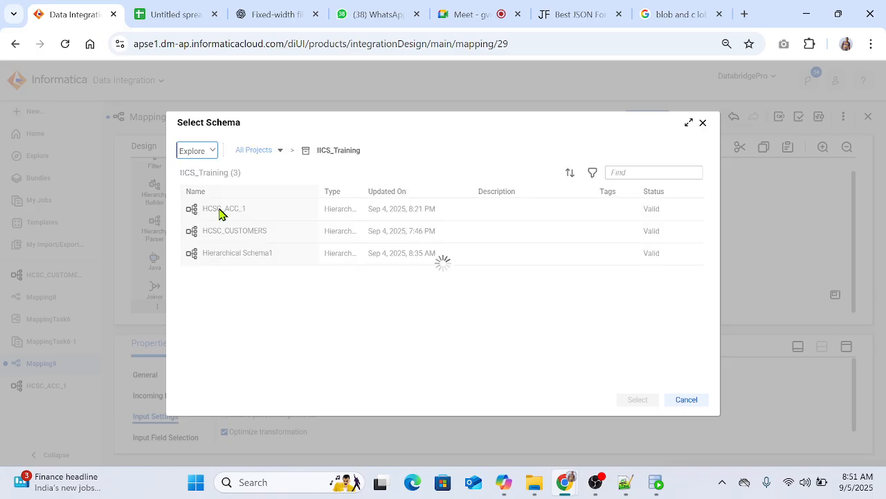
left_click(247, 215)
left_click(638, 400)
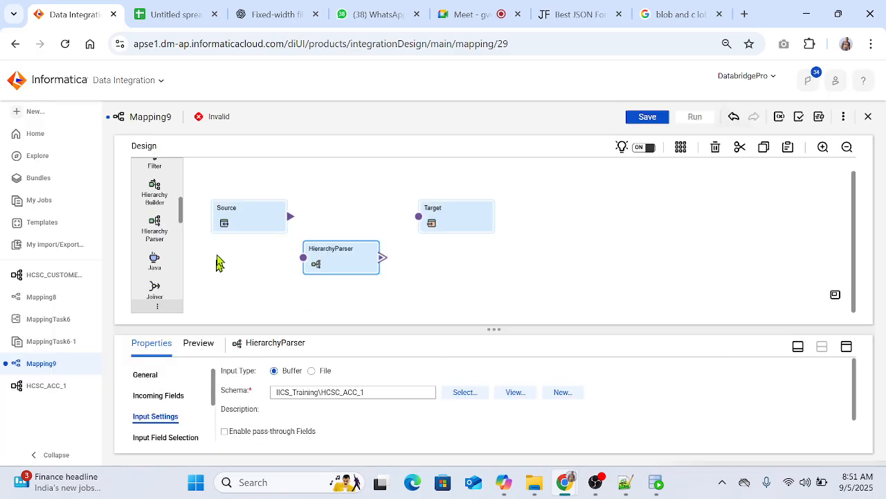
Step: Connect the Source to the HierarchyParser and map all descendants of its root element to relational fields
left_click_drag(349, 258, 385, 261)
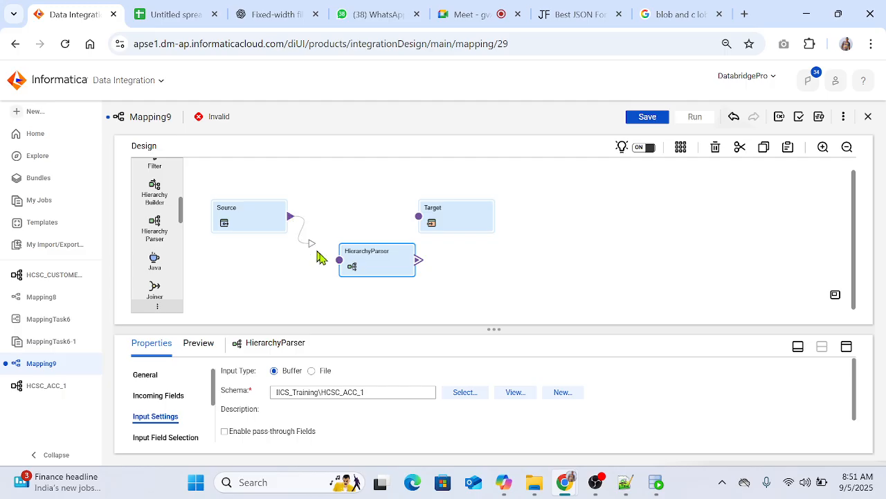
left_click(846, 347)
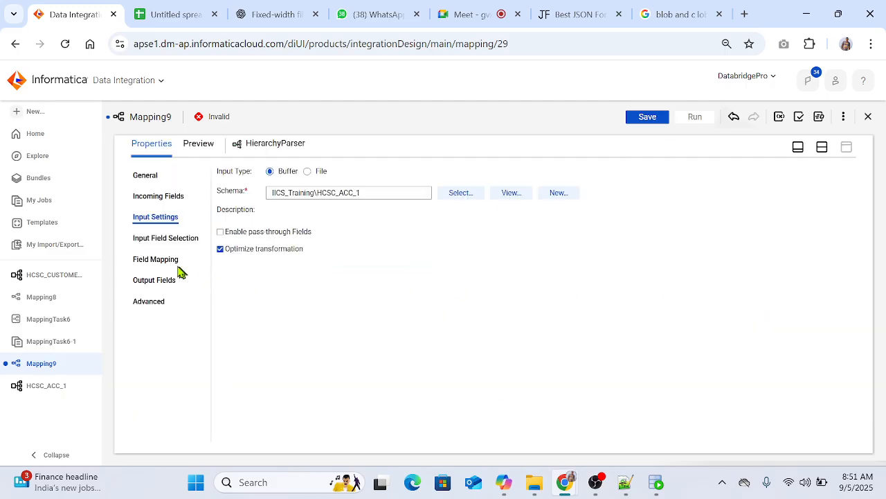
left_click(161, 260)
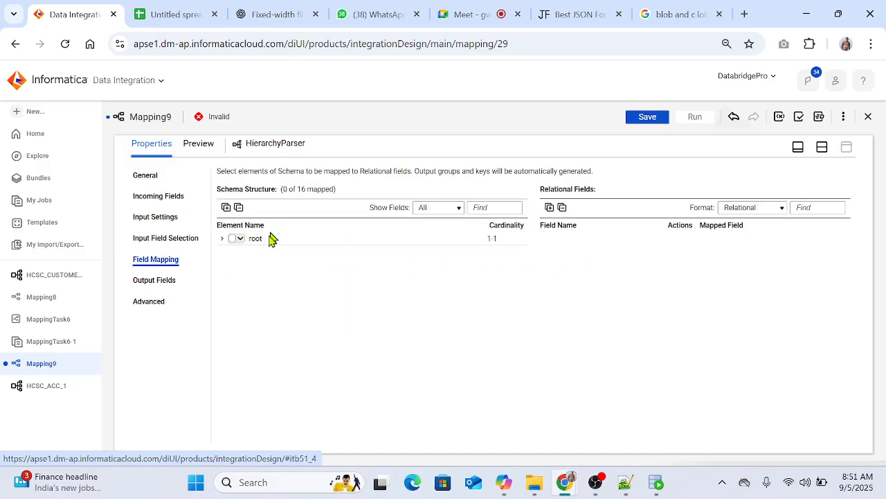
left_click(222, 239)
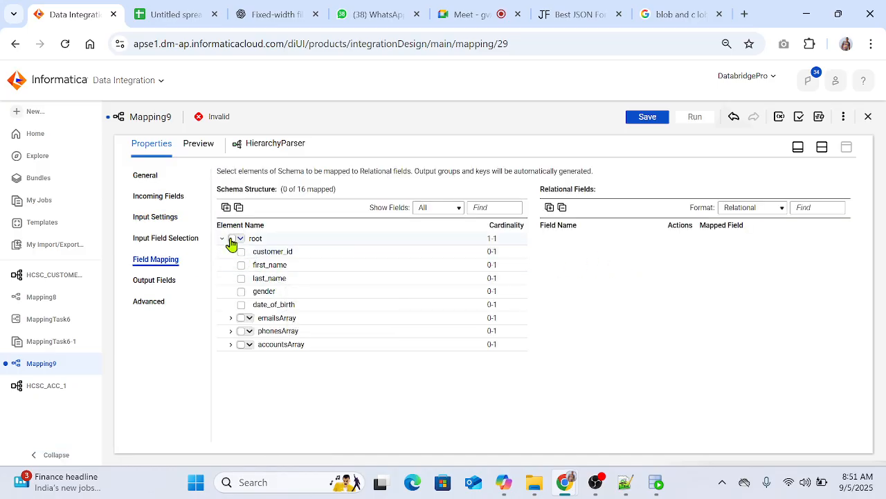
left_click(240, 238)
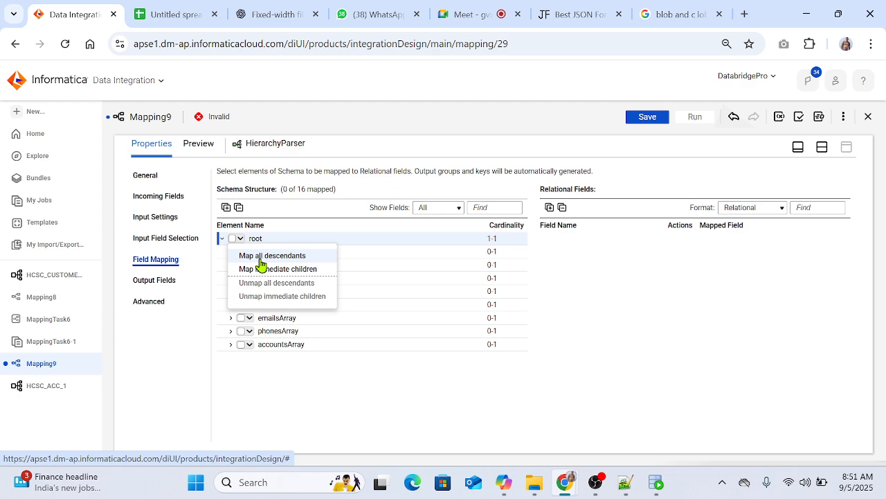
left_click(263, 257)
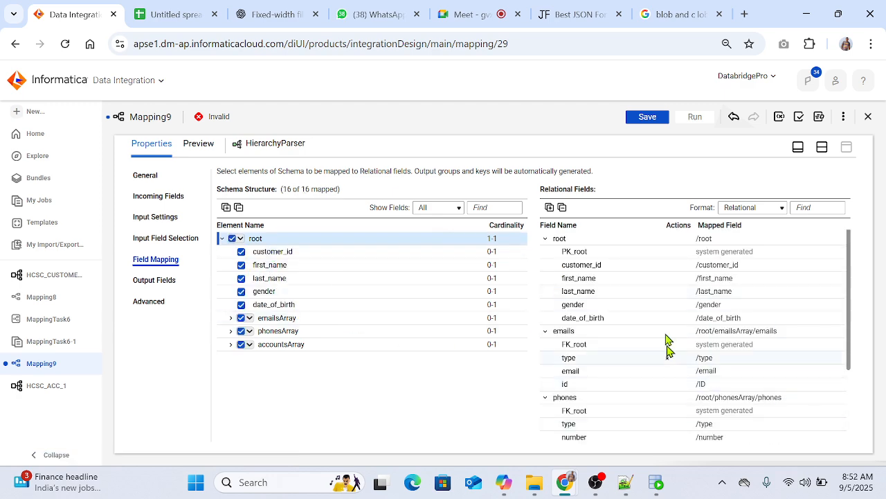
Step: Move the Target farther from the HierarchyParser and add four Expression transformations between them, stacked one below another
left_click(820, 148)
left_click_drag(457, 220, 723, 206)
scroll(166, 254, "up", 5)
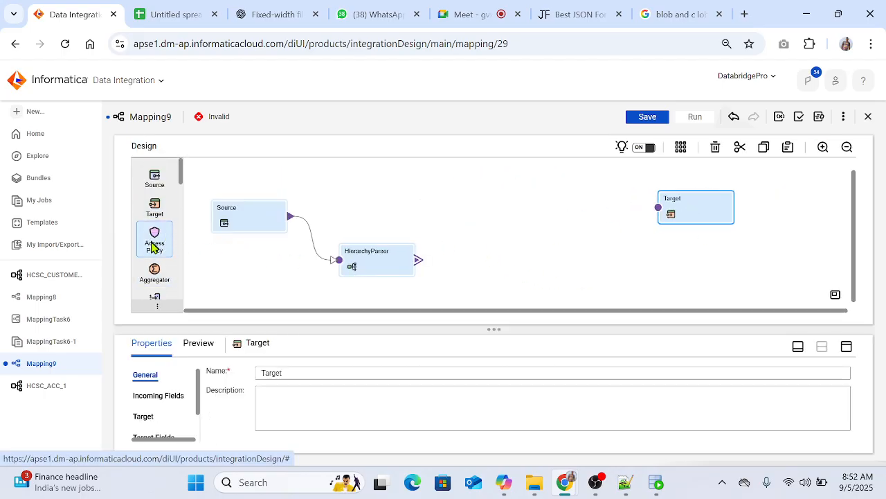
scroll(154, 247, "down", 4)
scroll(157, 246, "up", 3)
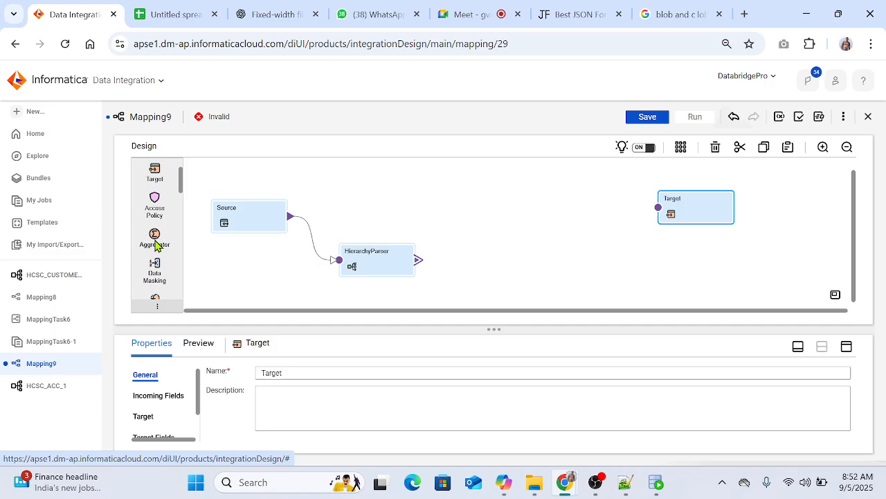
scroll(157, 246, "down", 1)
left_click_drag(155, 266, 485, 190)
left_click_drag(157, 271, 478, 255)
left_click_drag(159, 283, 484, 277)
left_click_drag(140, 275, 507, 285)
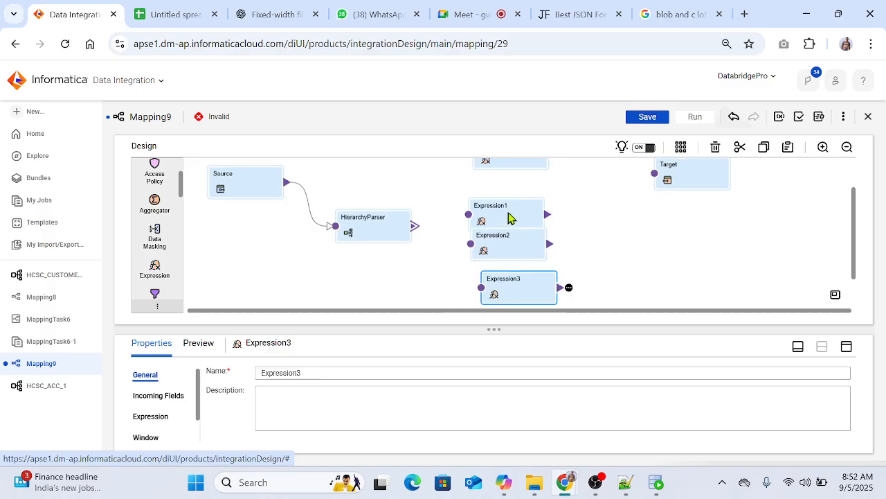
left_click_drag(509, 218, 513, 200)
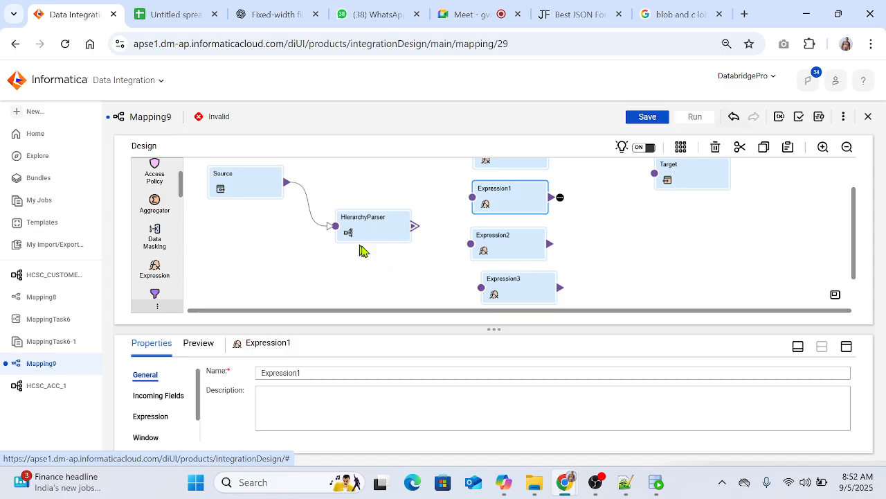
Step: Link the HierarchyParser's root output group to Expression and its emails output group to Expression1
scroll(408, 275, "up", 1)
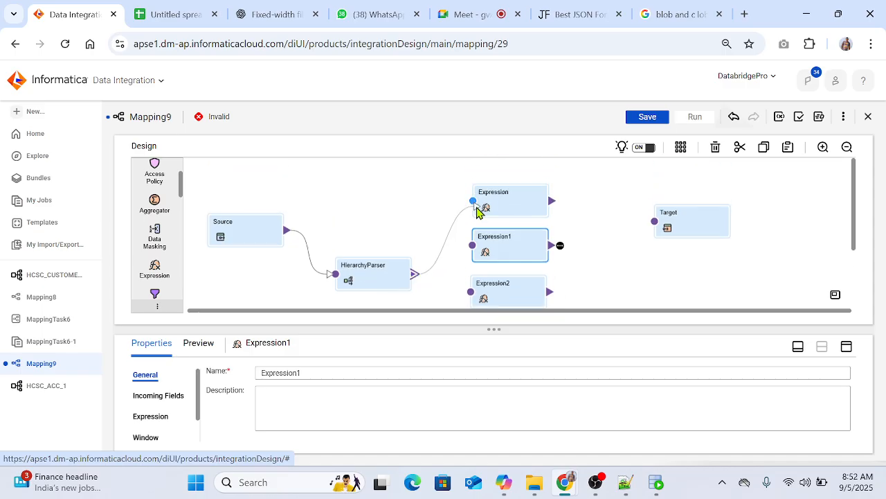
left_click_drag(474, 208, 474, 207)
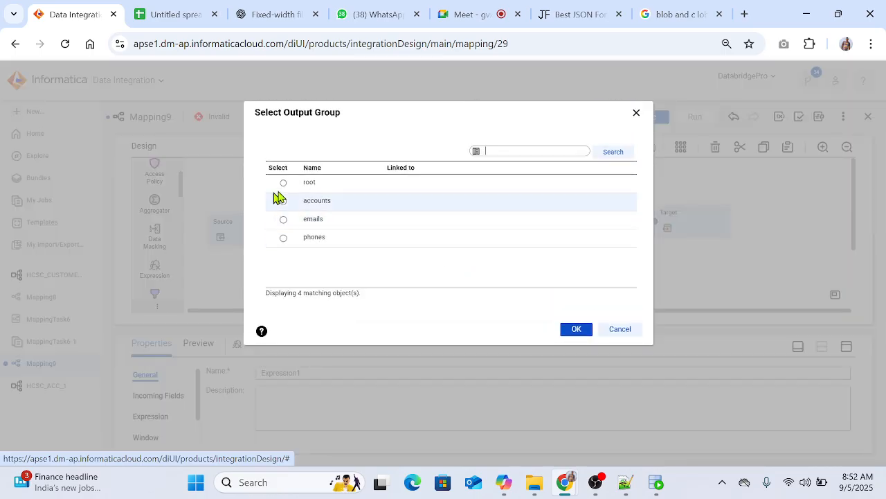
left_click(283, 183)
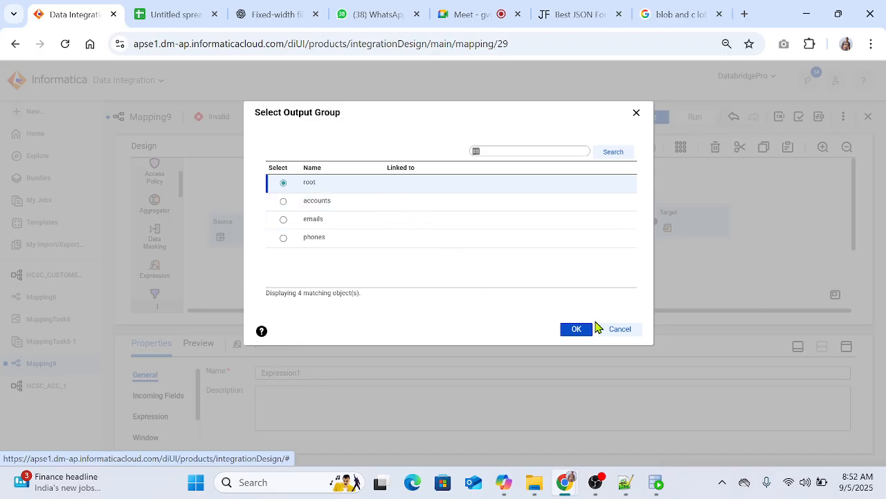
left_click(580, 329)
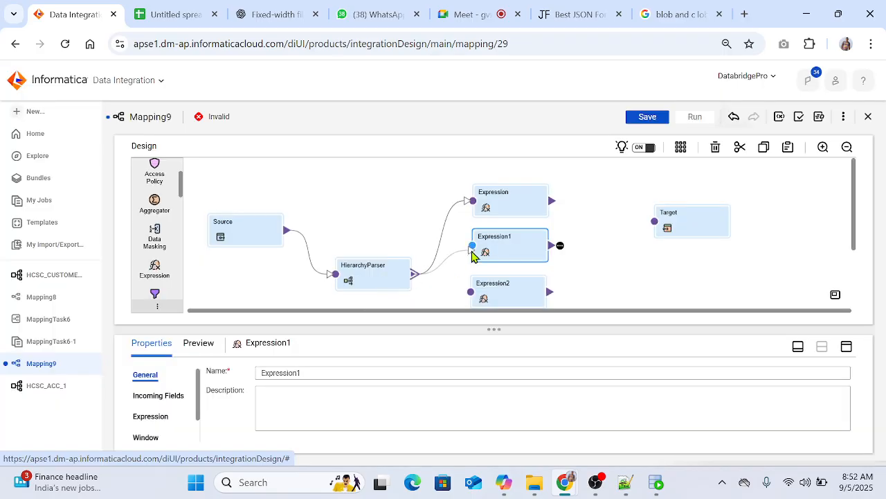
left_click_drag(472, 255, 472, 247)
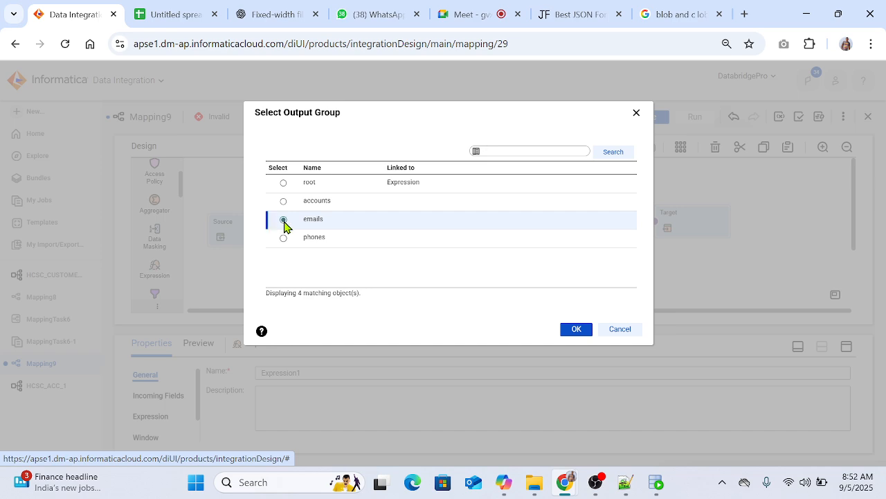
left_click(586, 331)
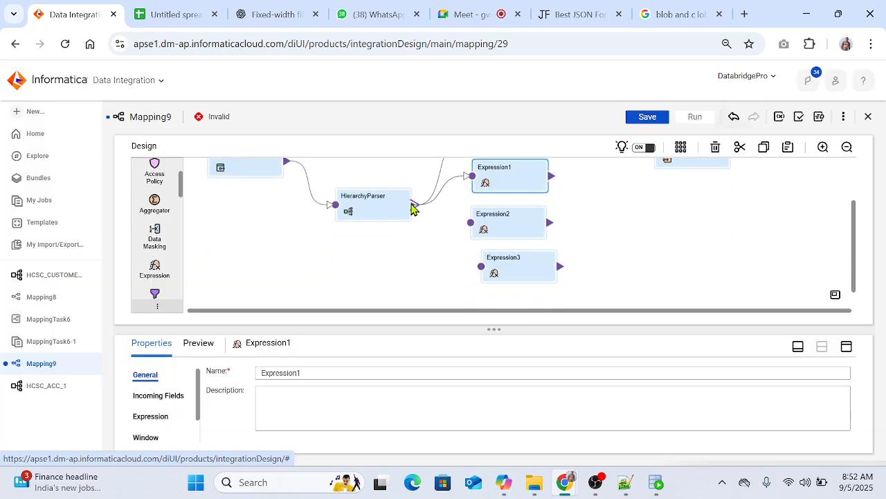
Step: Link the HierarchyParser's phones output group to Expression2 and its accounts output group to Expression3
left_click_drag(414, 210, 473, 223)
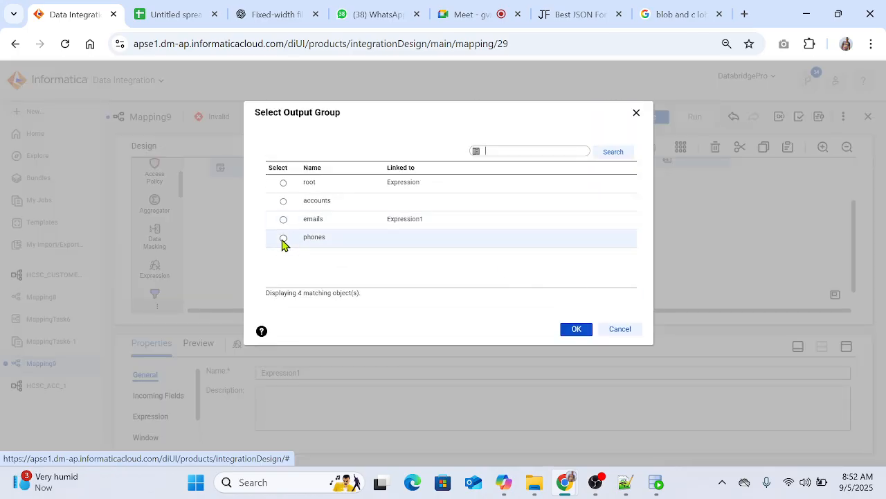
left_click(568, 330)
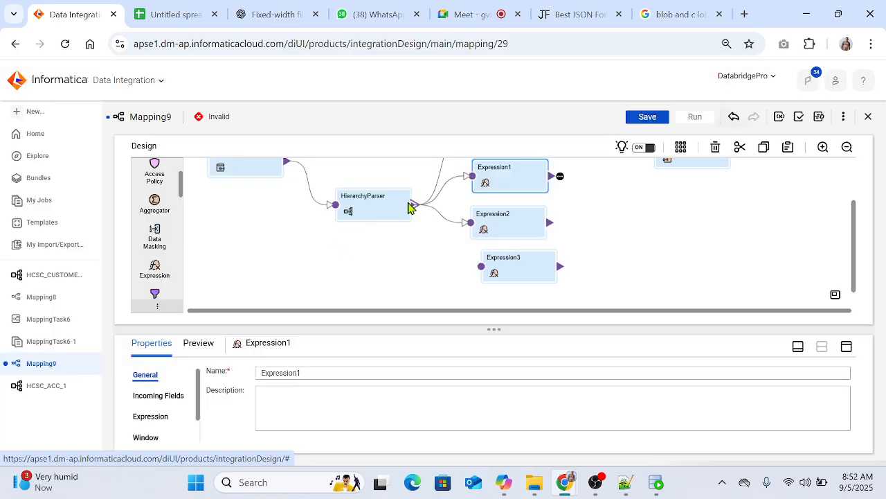
left_click_drag(476, 271, 478, 269)
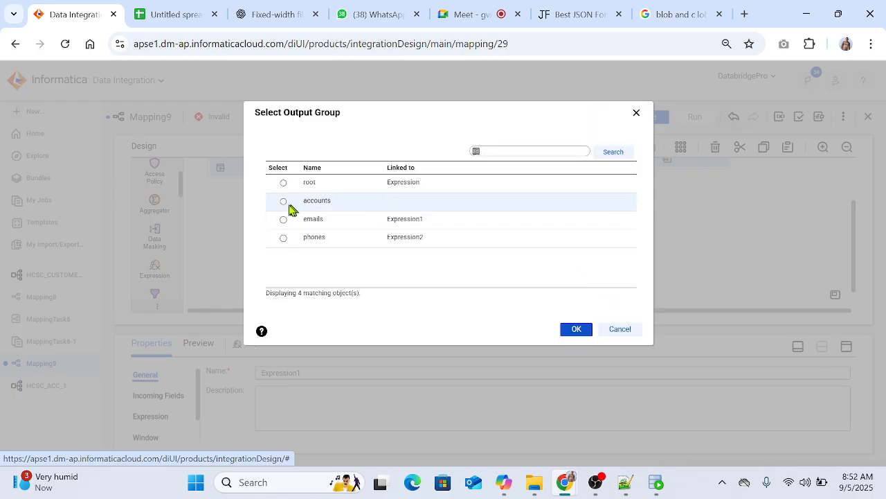
left_click(562, 331)
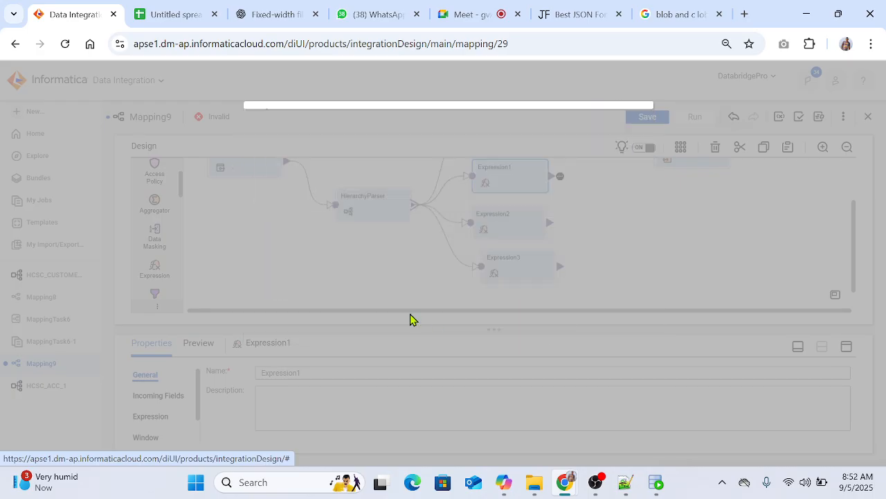
Step: Line up the Target beside Expression and point it to the SRC_SAMPLE_STG CUSTOMERS table through the Conn_stg (Oracle) connection
scroll(646, 262, "up", 2)
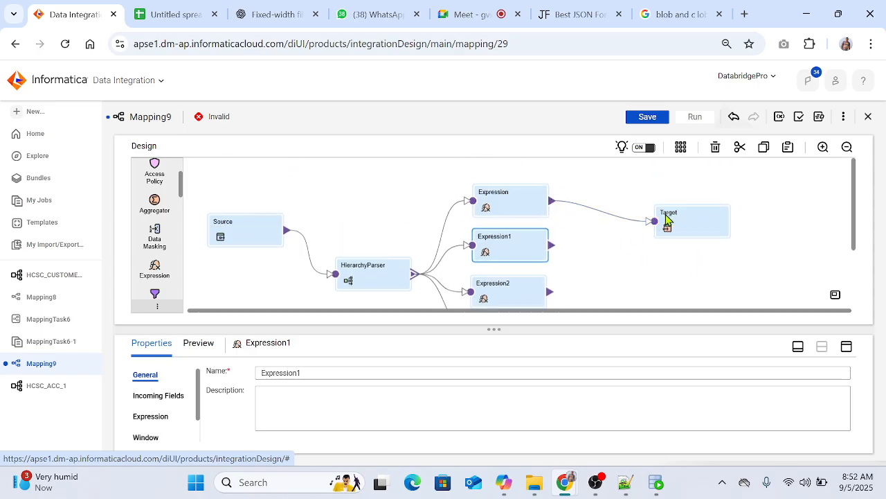
mouse_move(667, 219)
left_mouse_down()
mouse_move(678, 212)
mouse_move(668, 208)
left_mouse_up()
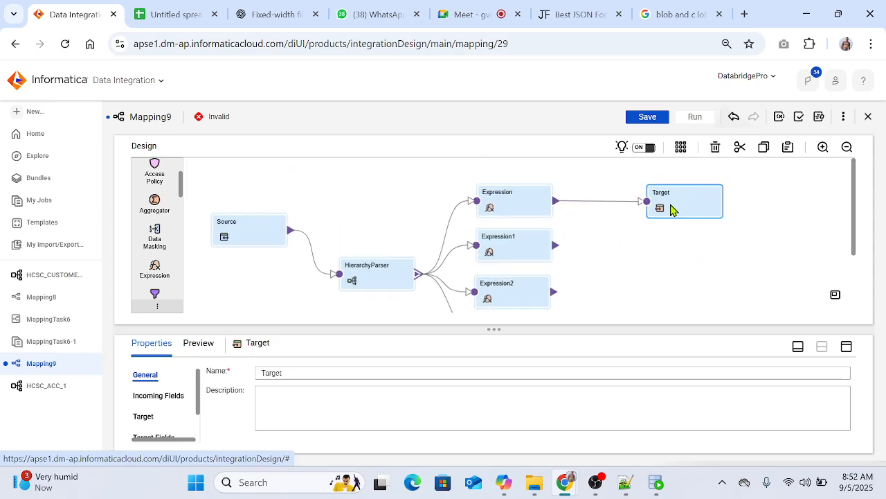
left_click(143, 417)
left_click(846, 346)
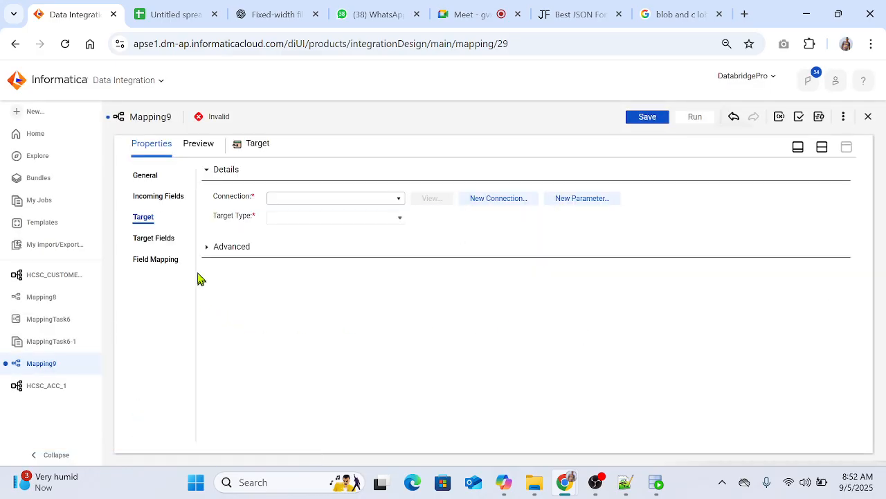
left_click(323, 201)
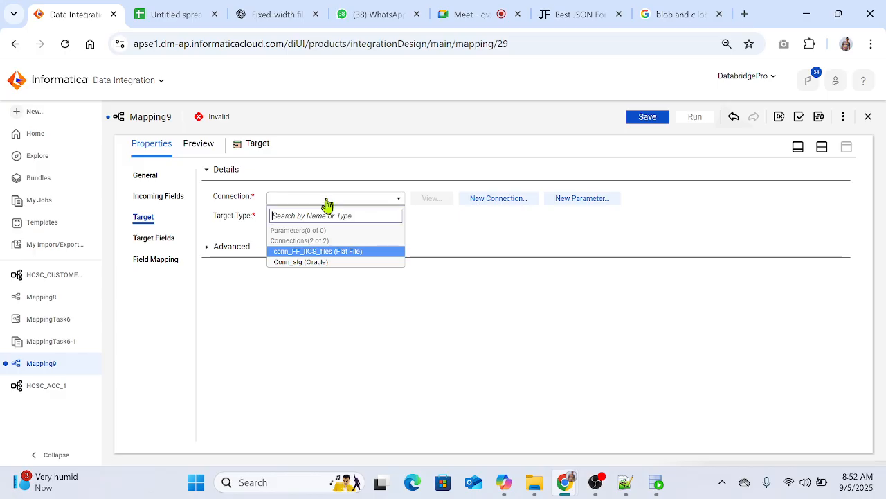
left_click(304, 263)
left_click(432, 236)
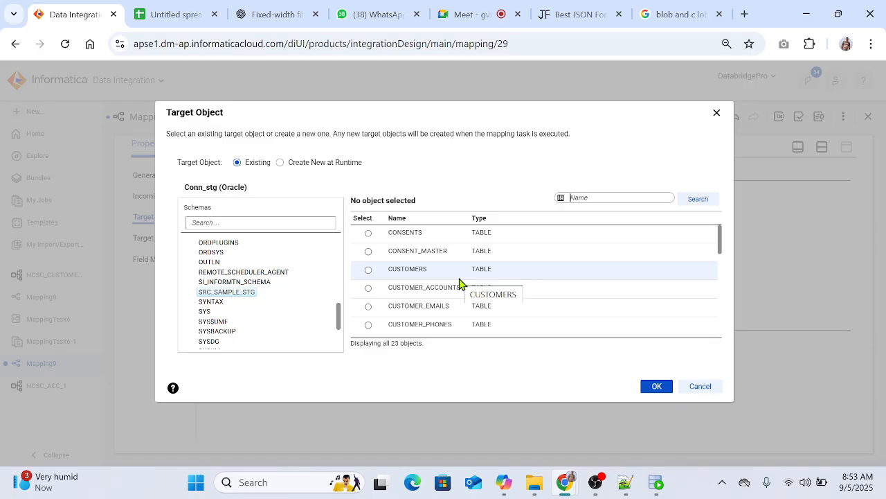
left_click(421, 270)
left_click(654, 386)
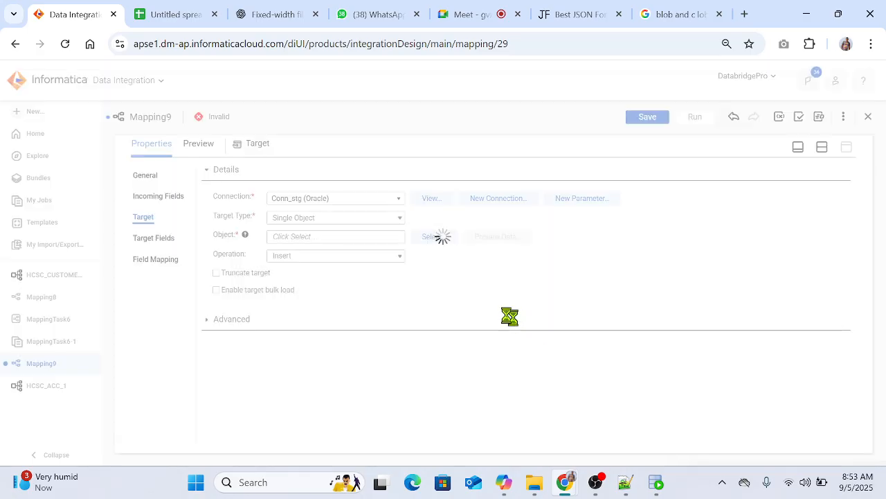
Step: Map the Target's incoming customer fields to the CUSTOMERS columns automatically with Smart Map
left_click(135, 264)
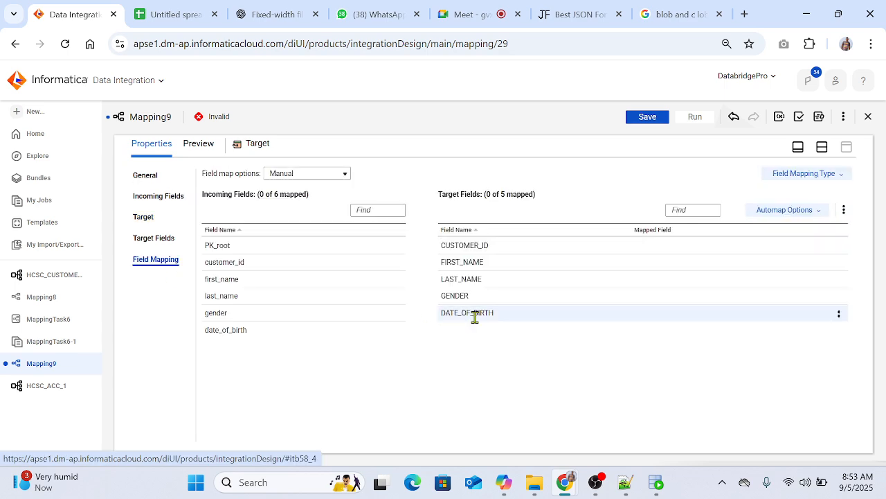
left_click(800, 215)
left_click(753, 251)
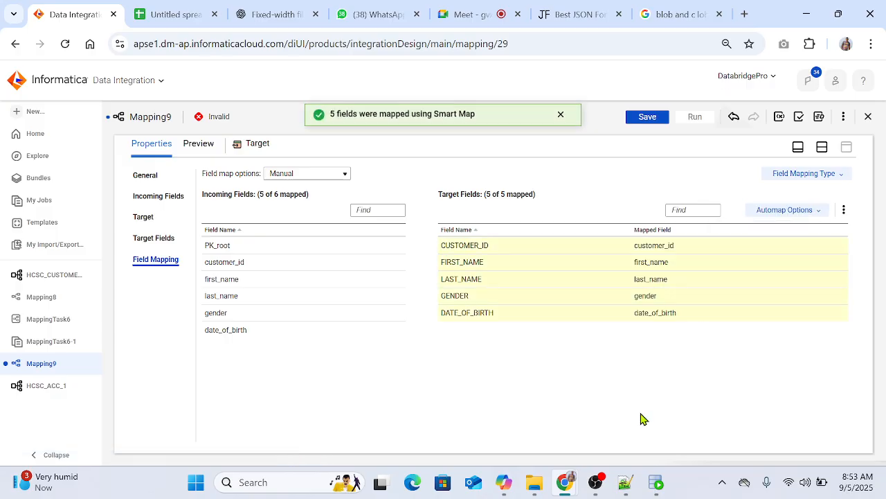
Step: Return to the mapping canvas and arrange all the transformations automatically
left_click(823, 149)
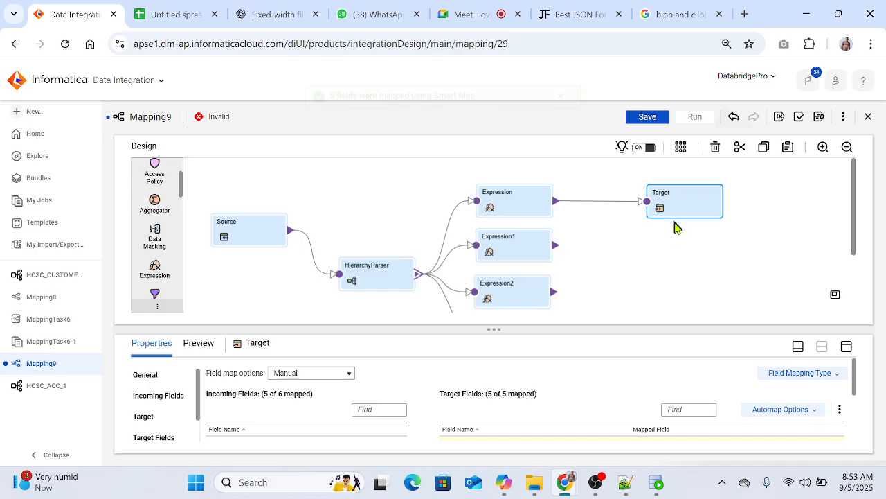
left_click(679, 257)
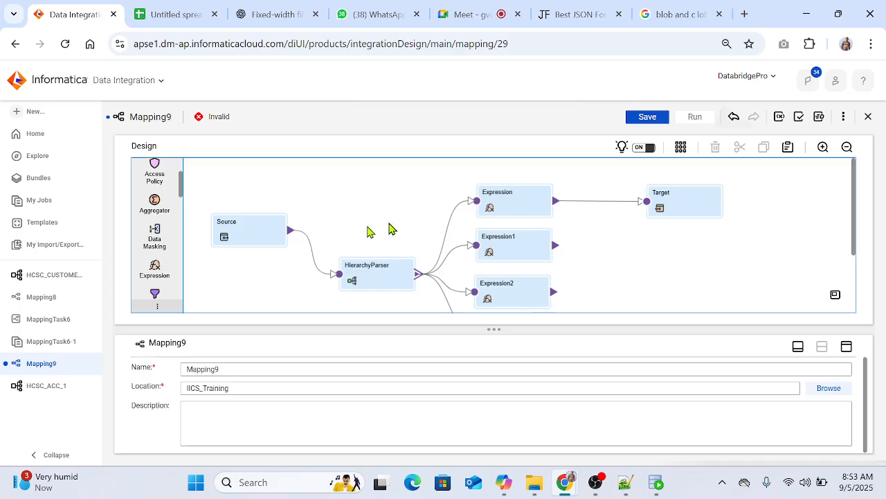
left_click(689, 208)
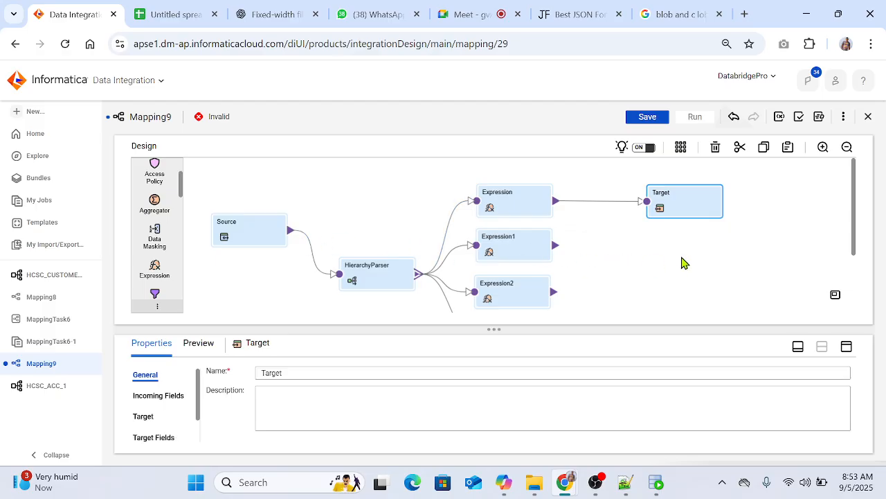
scroll(682, 260, "down", 2)
scroll(683, 259, "up", 2)
scroll(692, 249, "down", 2)
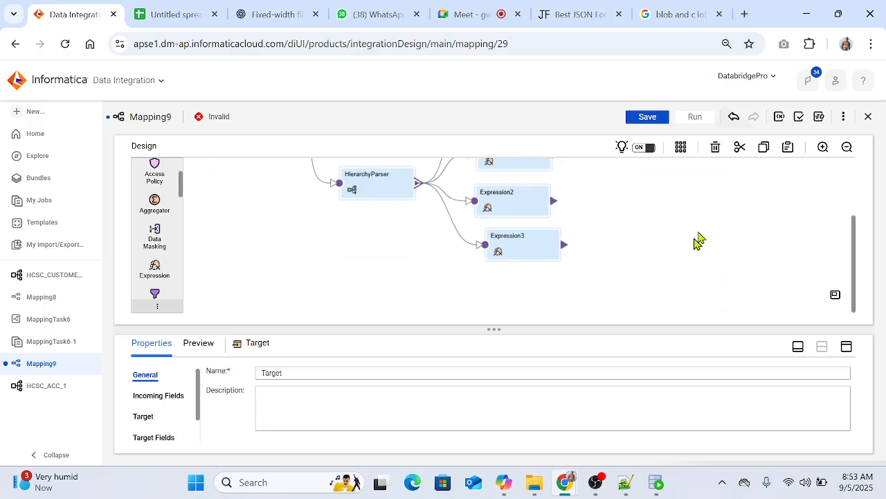
left_click(681, 151)
scroll(623, 260, "up", 2)
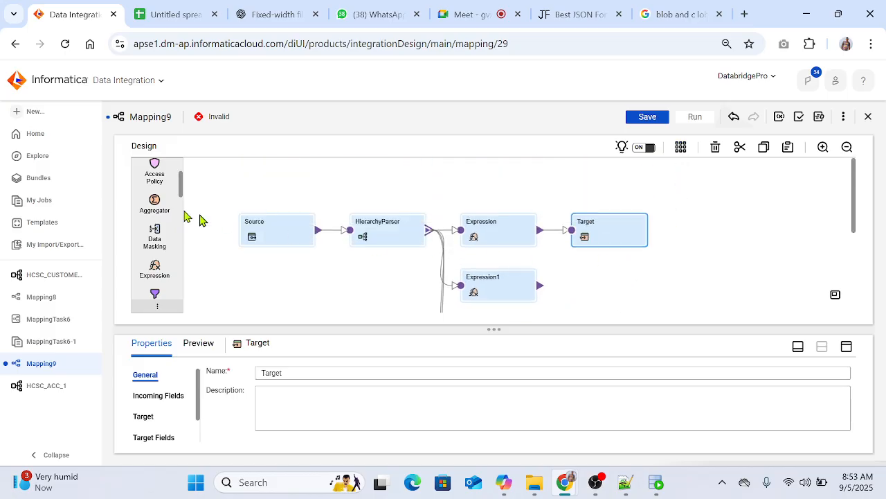
Step: Add a second Target beside Expression1 and link Expression1 to it
scroll(161, 249, "up", 2)
left_click_drag(155, 206, 593, 280)
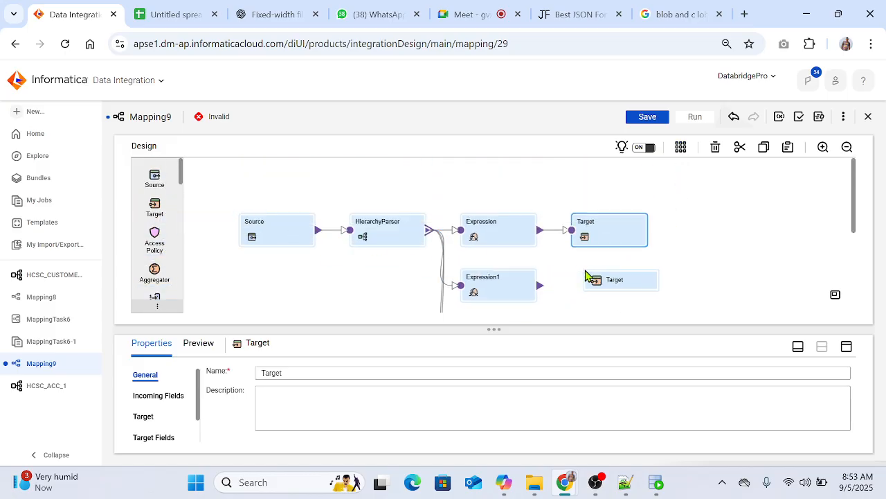
scroll(529, 292, "down", 1)
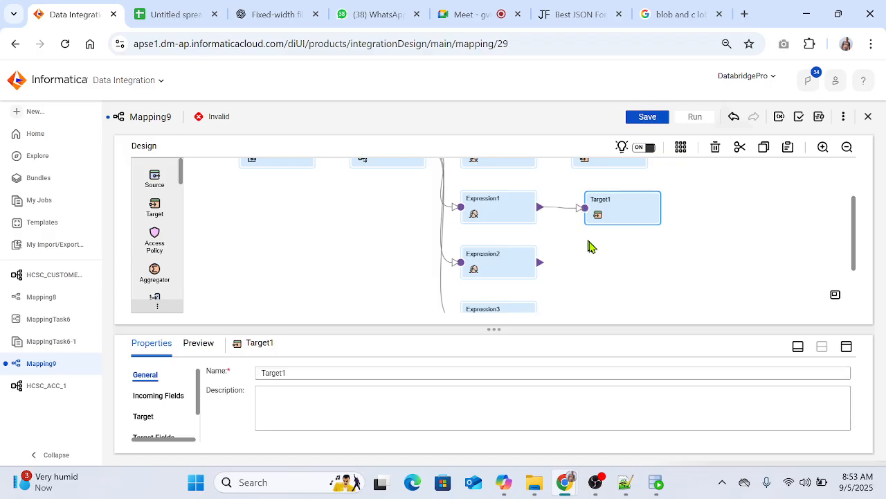
Step: Point Target1 to the CUSTOMER_EMAILS table through the Conn_stg (Oracle) connection and open its field mapping
left_click(846, 348)
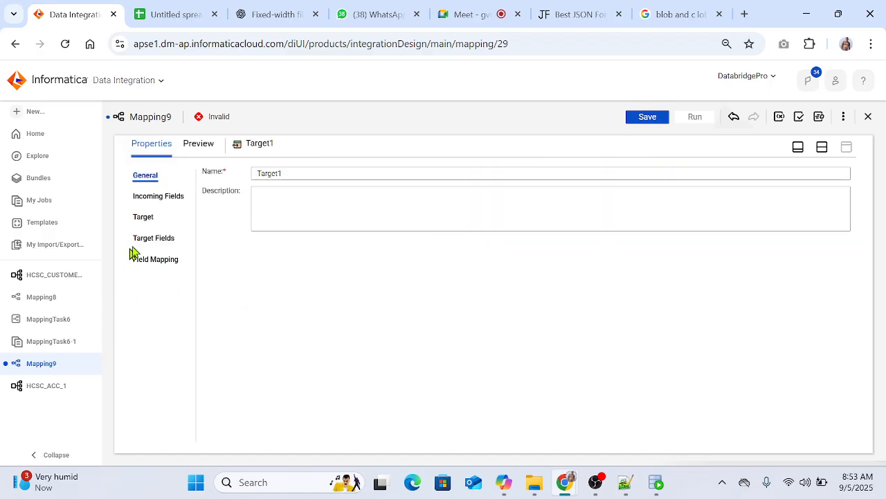
left_click(145, 219)
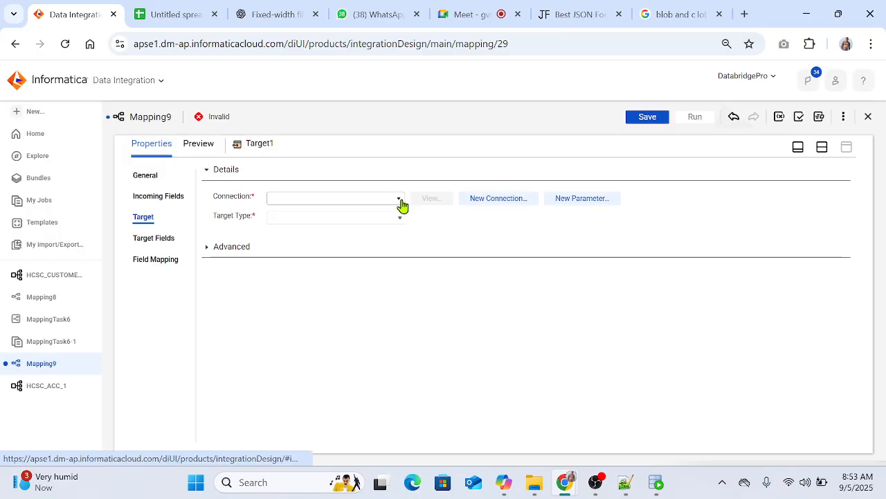
left_click(398, 199)
left_click(294, 253)
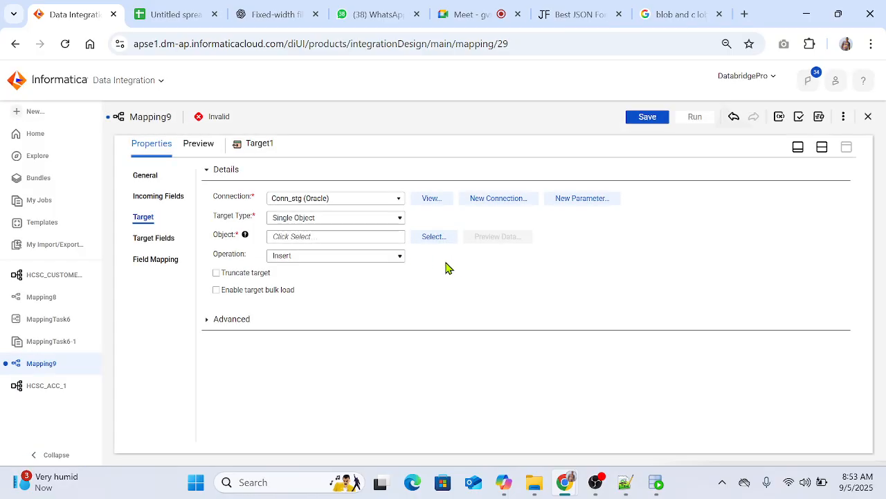
left_click(434, 238)
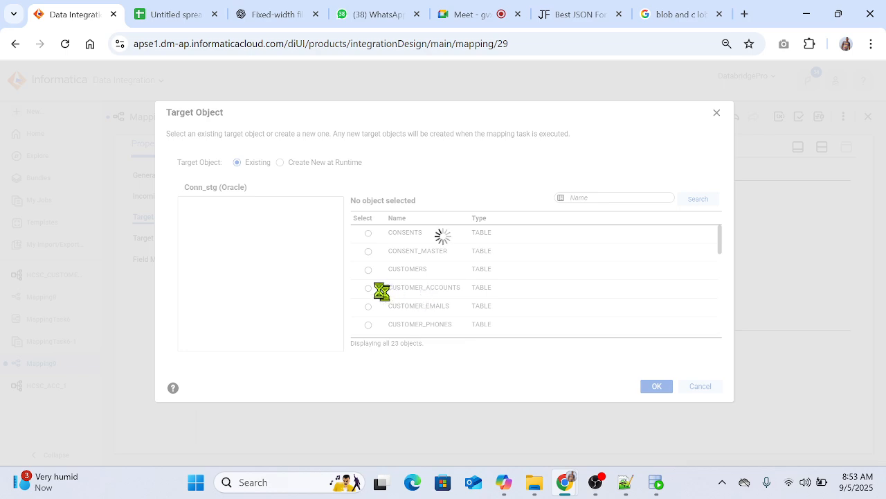
scroll(468, 284, "down", 1)
scroll(468, 284, "down", 5)
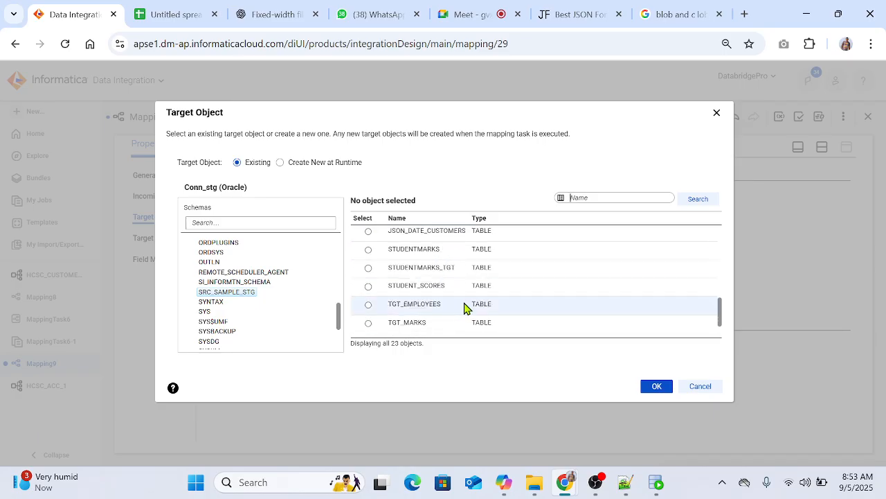
scroll(465, 308, "up", 5)
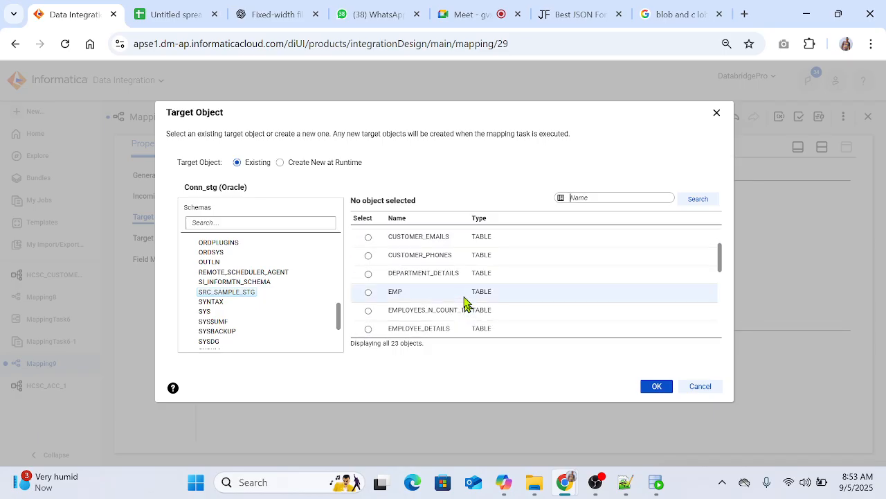
left_click(408, 240)
left_click(656, 384)
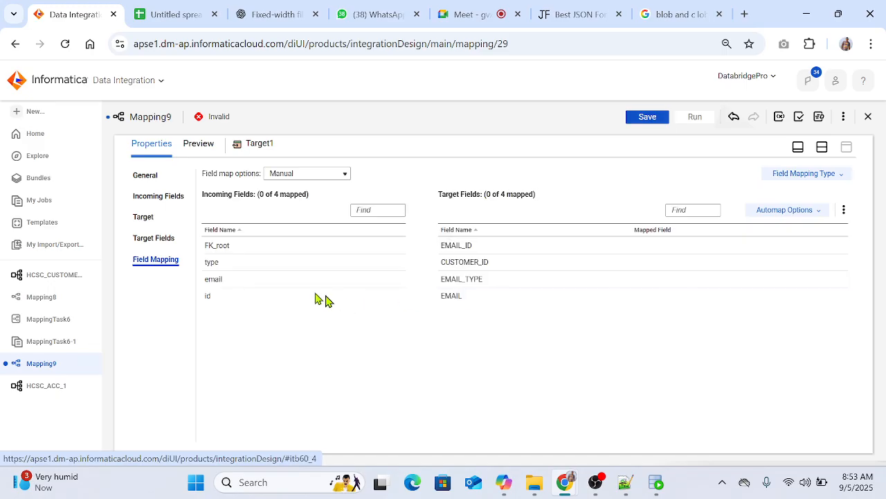
Step: Map id to CUSTOMER_ID, email to EMAIL, FK_root to EMAIL_ID and type to EMAIL_TYPE in Target1
left_click_drag(336, 298, 552, 271)
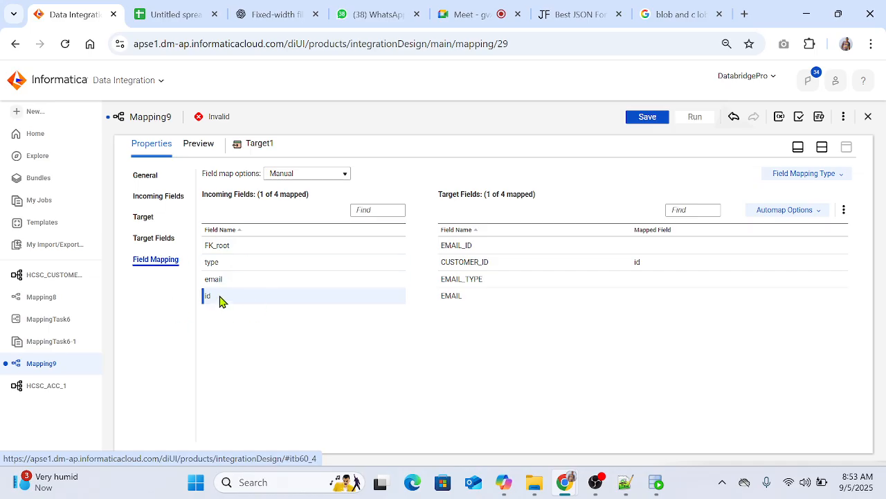
mouse_move(221, 300)
left_click_drag(313, 286, 597, 305)
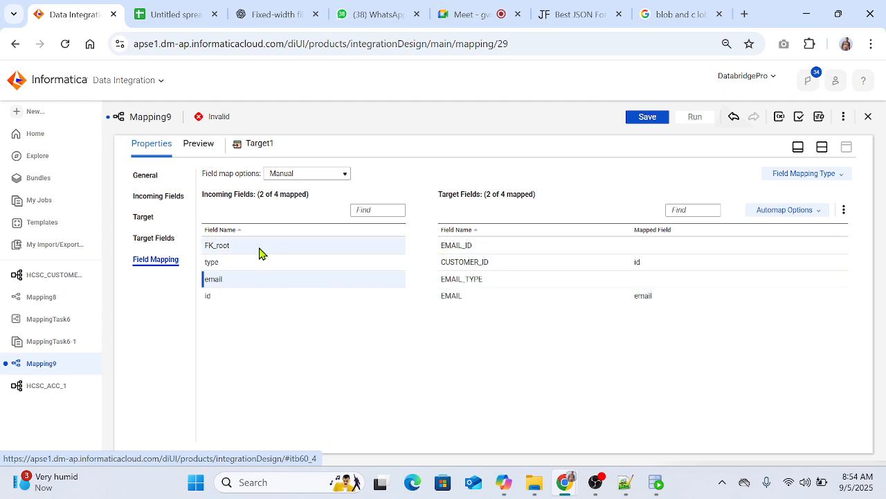
left_click_drag(259, 248, 572, 252)
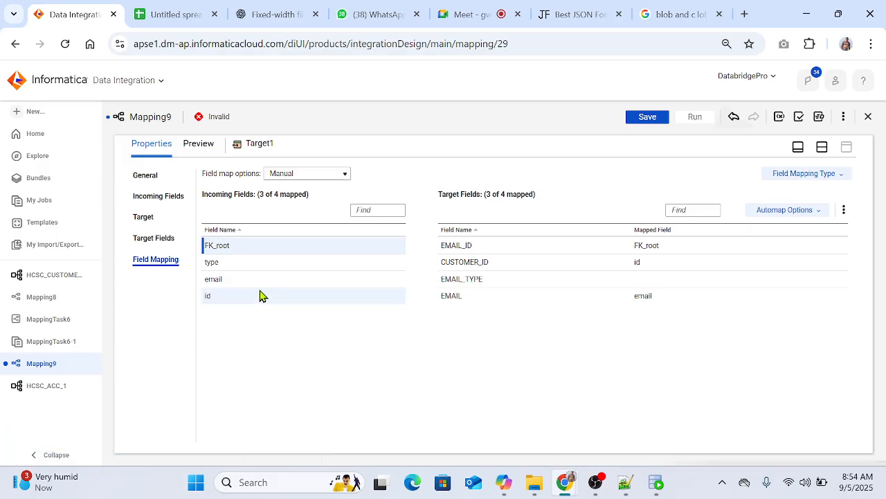
left_click_drag(264, 268, 581, 279)
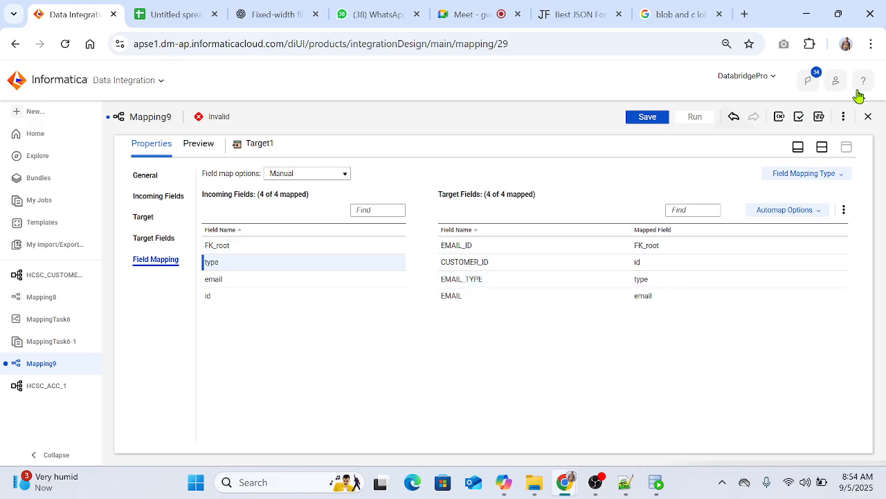
Step: Add a third Target to the canvas beside Expression2 and link Expression2 to it
left_click(823, 147)
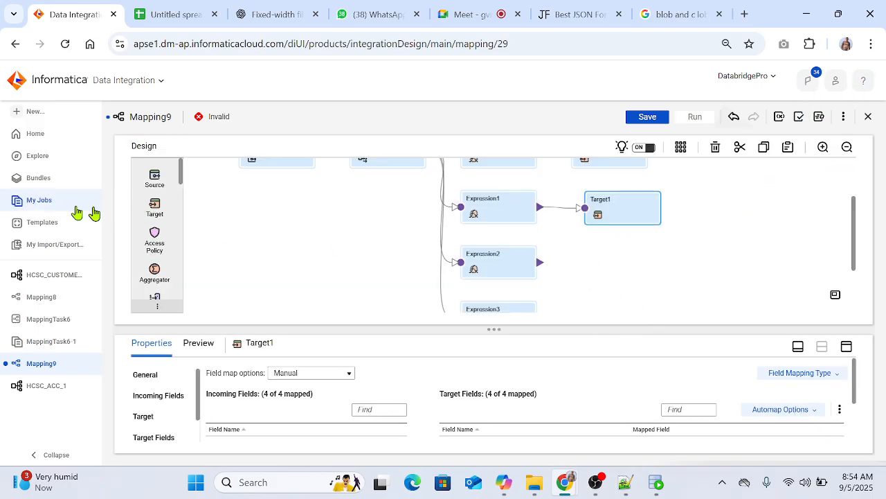
left_click_drag(155, 209, 589, 267)
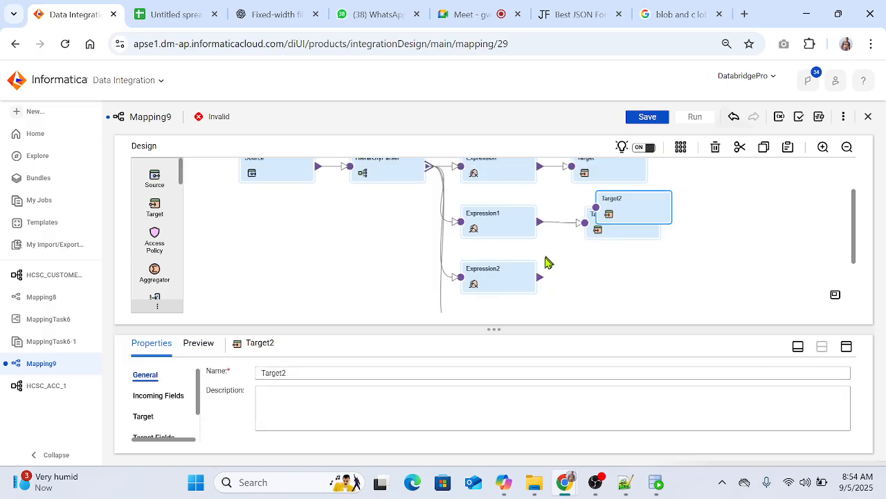
left_click_drag(625, 211, 589, 284)
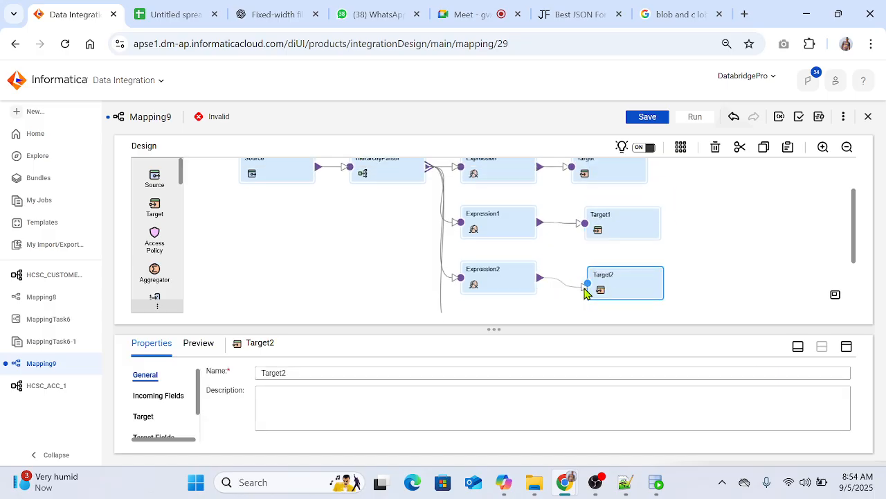
Step: Point Target2 to the CUSTOMER_PHONES table through the Conn_stg (Oracle) connection and open its field mapping
left_click(846, 346)
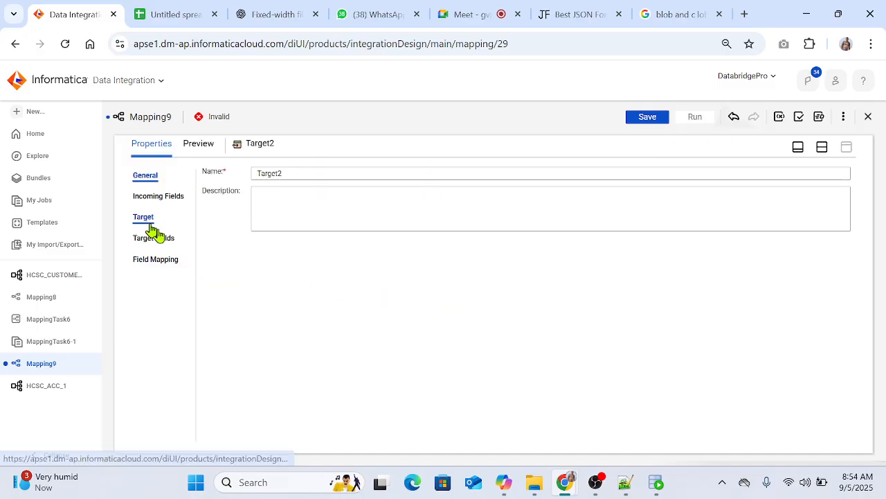
left_click(151, 224)
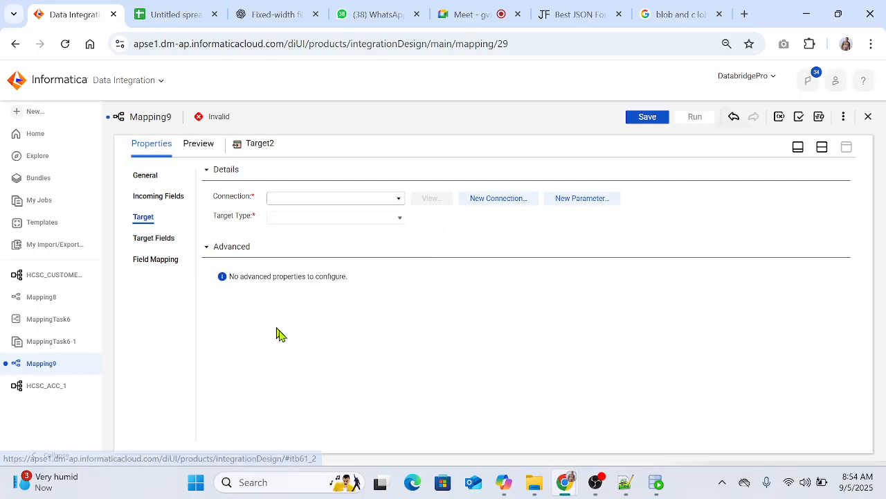
left_click(343, 199)
left_click(330, 251)
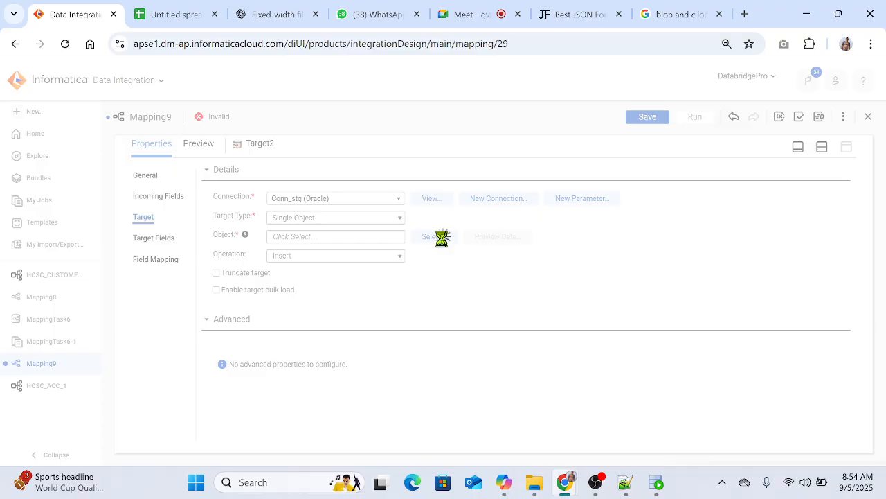
left_click(434, 237)
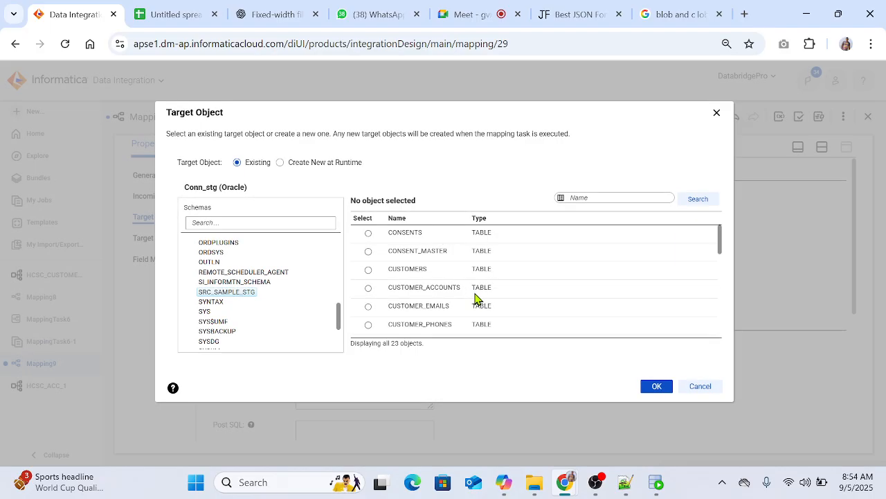
left_click(443, 324)
left_click(655, 386)
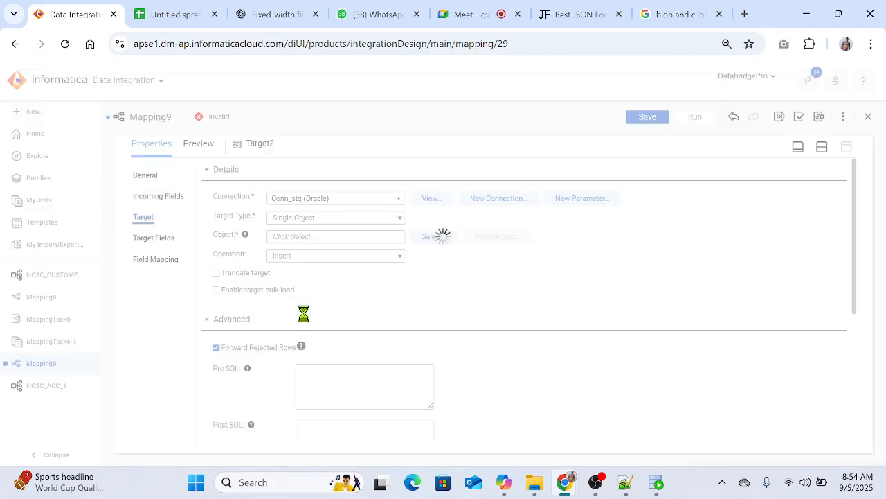
left_click(149, 260)
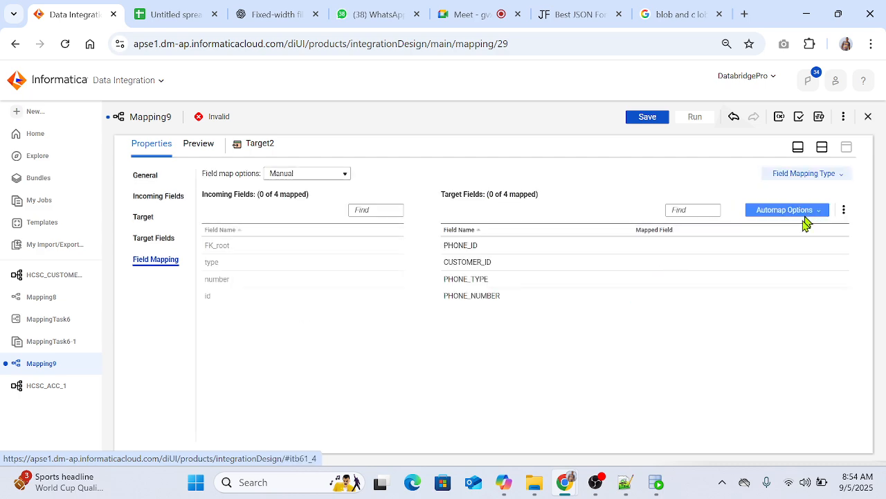
Step: Map id, type and number to CUSTOMER_ID, PHONE_TYPE and PHONE_NUMBER with Smart Map, and FK_root to PHONE_ID in Target2
left_click(769, 211)
left_click(756, 247)
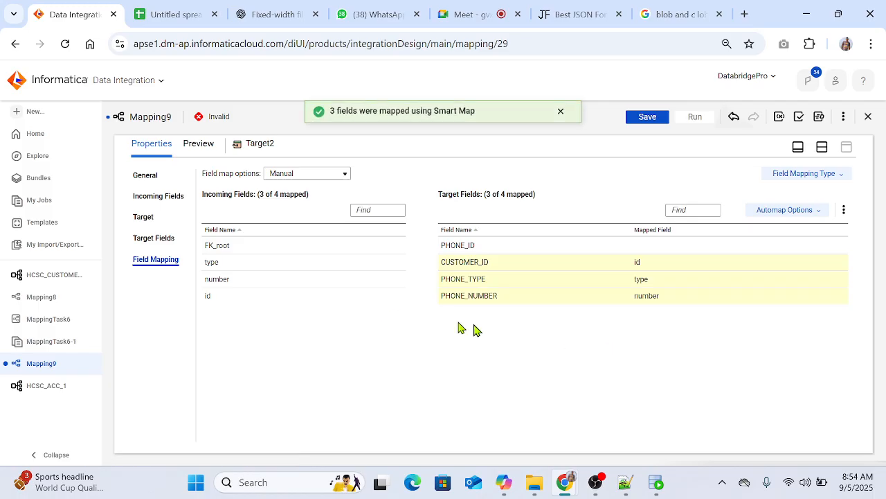
left_click_drag(254, 250, 562, 254)
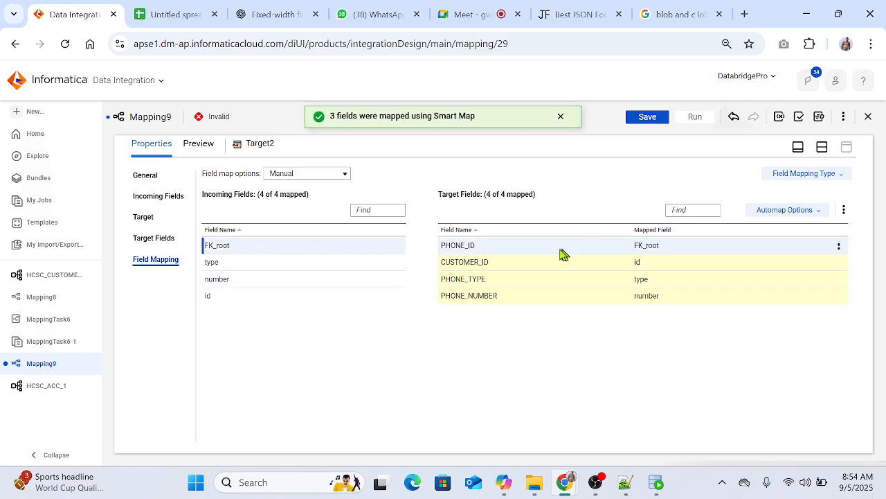
Step: Add a fourth Target to the canvas beside Expression3 and link Expression3 to it
left_click(822, 147)
scroll(685, 267, "down", 3)
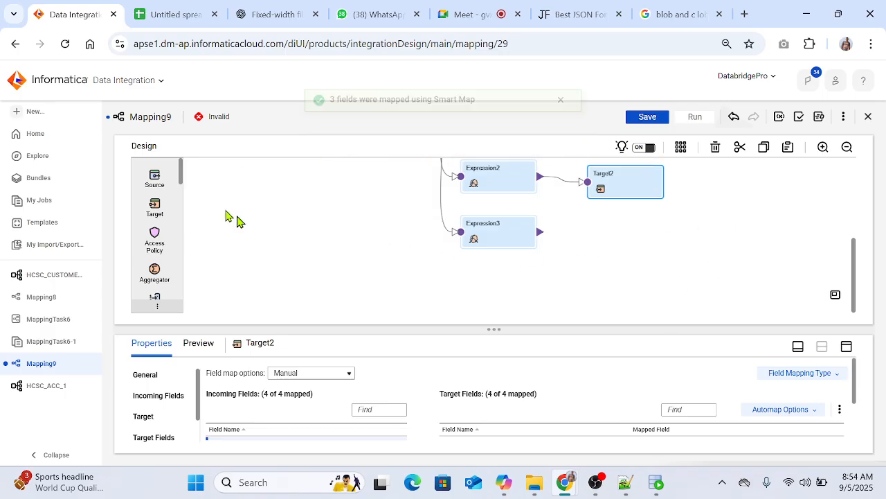
left_click_drag(155, 208, 510, 243)
scroll(626, 269, "up", 3)
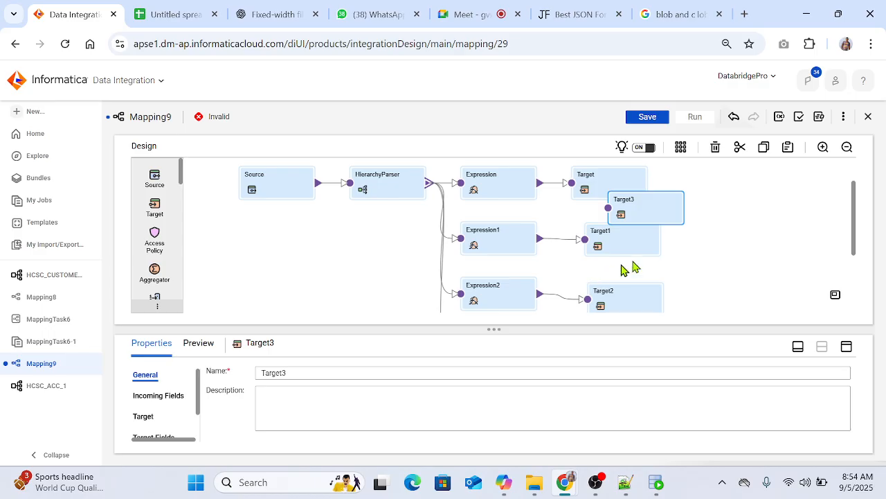
left_click_drag(667, 217, 631, 259)
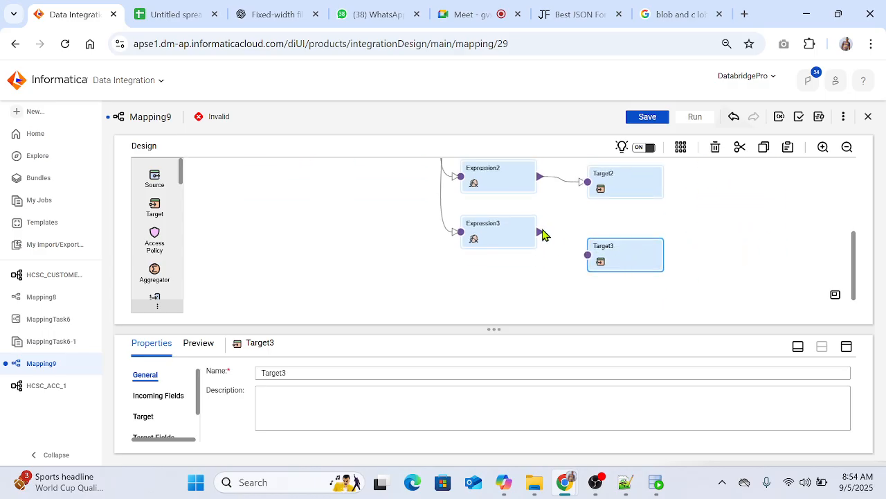
left_click(552, 243)
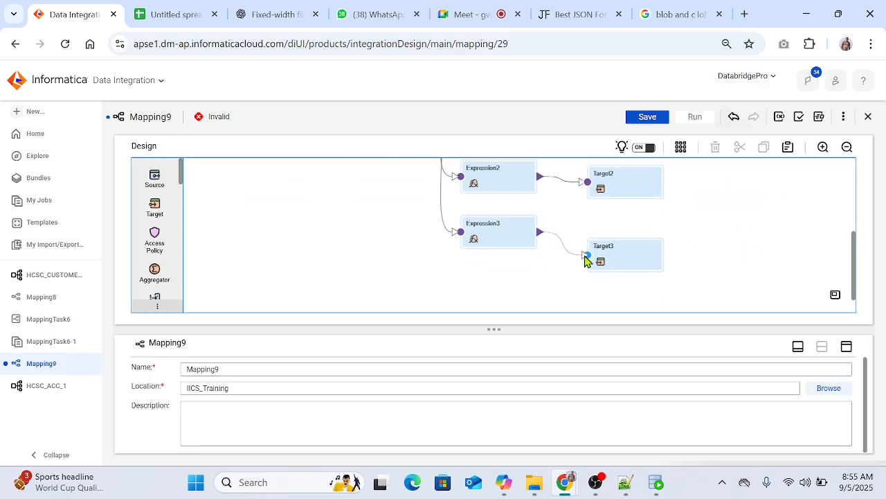
left_click_drag(585, 258, 587, 256)
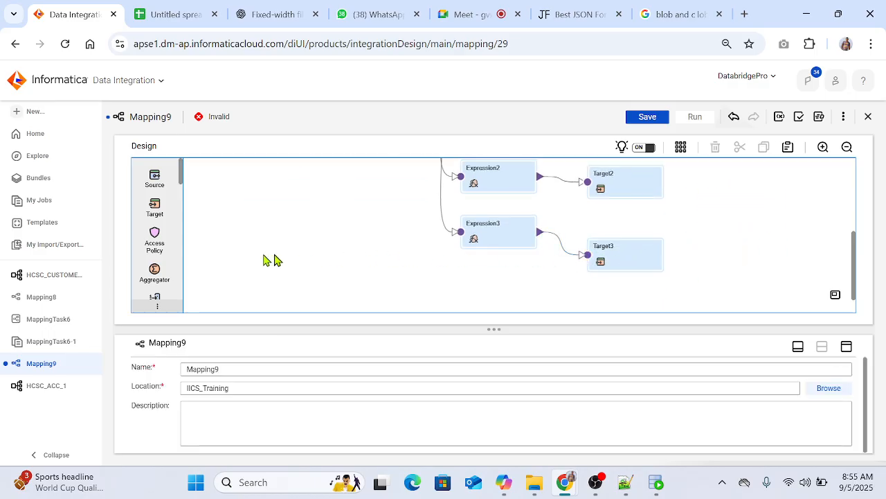
Step: Point Target3 to the CUSTOMER_ACCOUNTS table through the Conn_stg (Oracle) connection
left_click(625, 259)
left_click(845, 348)
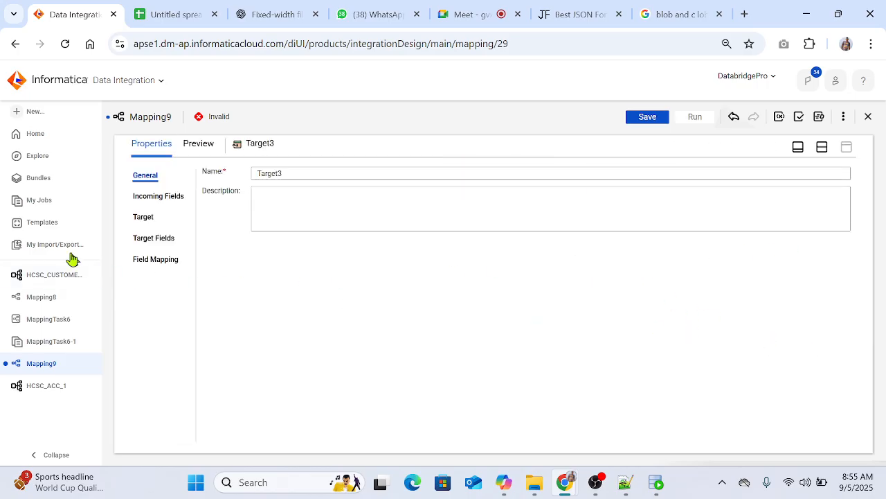
left_click(144, 219)
left_click(398, 199)
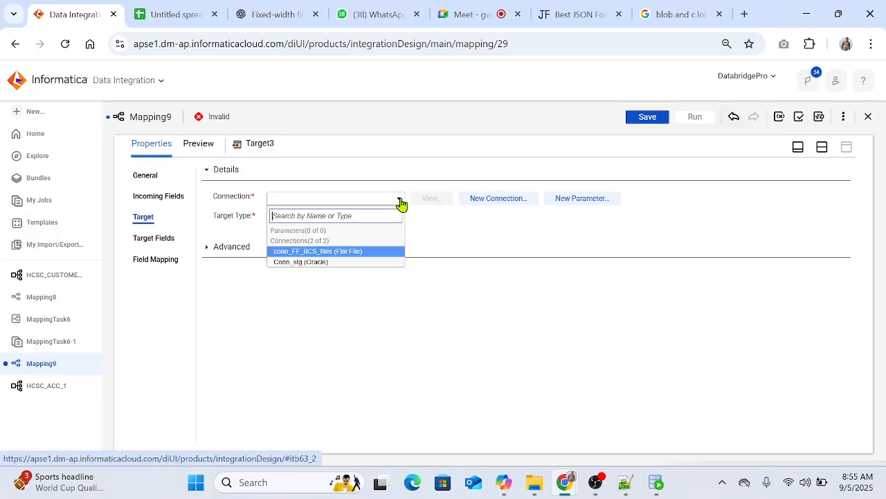
left_click(326, 261)
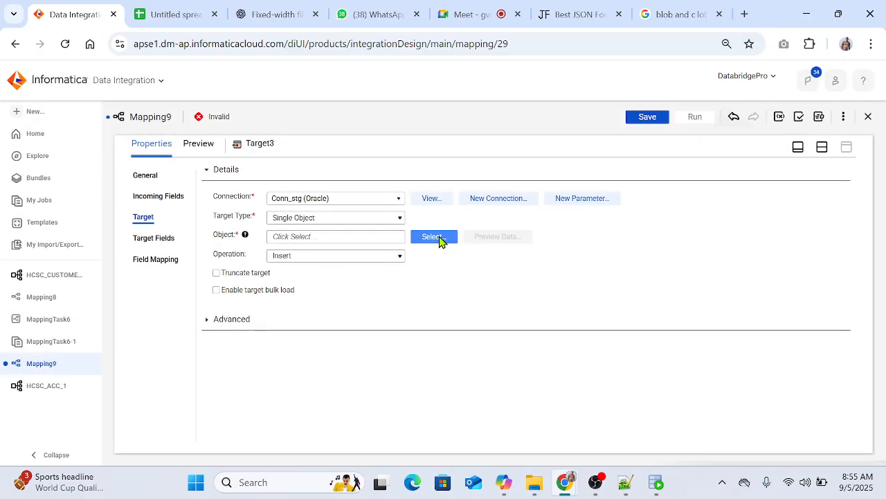
left_click(434, 237)
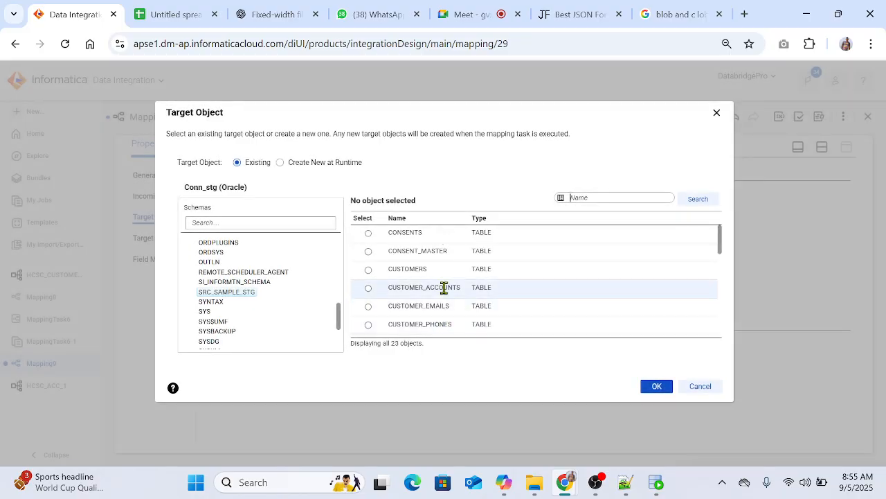
left_click(444, 287)
left_click(644, 385)
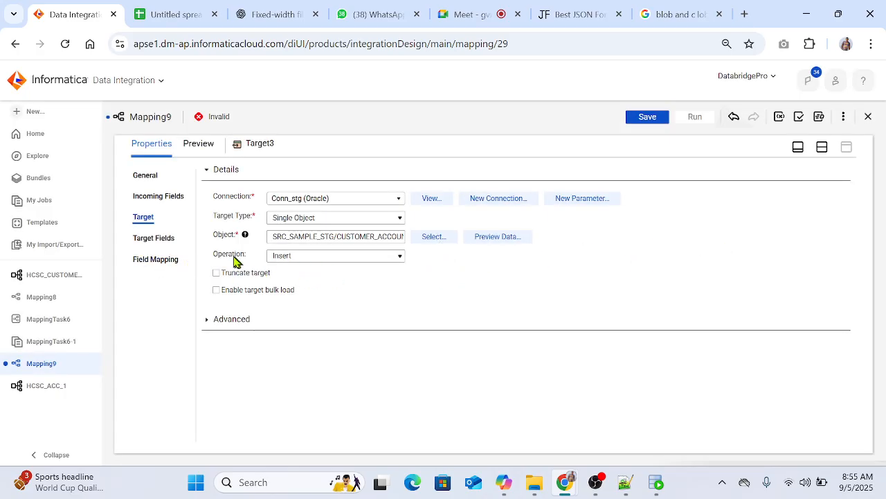
Step: Map the incoming account fields to the CUSTOMER_ACCOUNTS columns in Target3 with Smart Map and save Mapping9
left_click(160, 260)
left_click(786, 210)
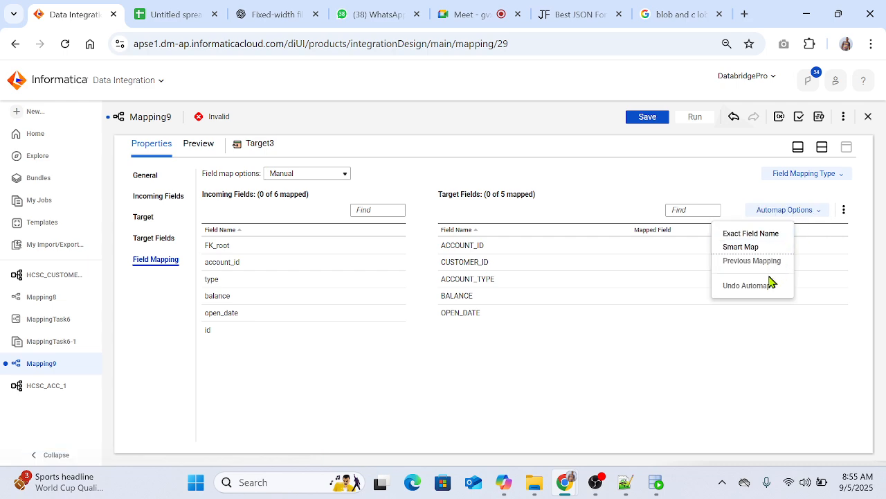
left_click(739, 246)
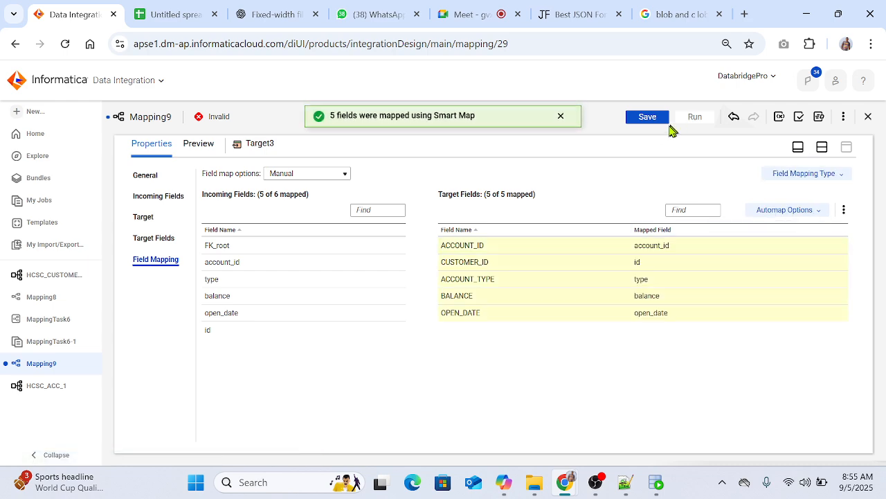
left_click(647, 116)
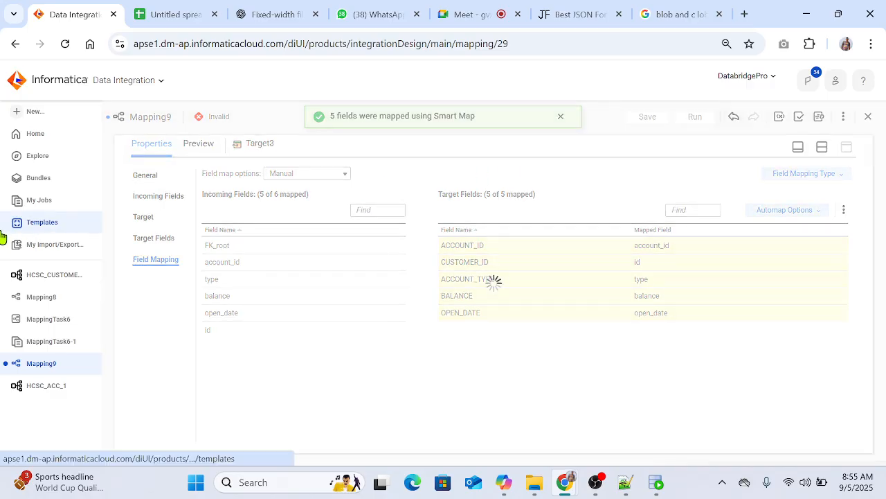
Step: Try to create a mapping task that runs Mapping9 on the local agent's runtime environment
left_click(29, 112)
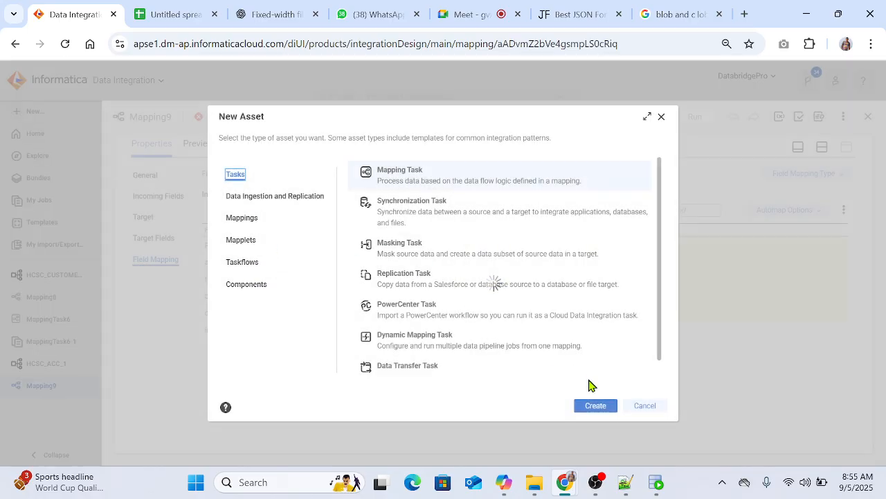
left_click(590, 404)
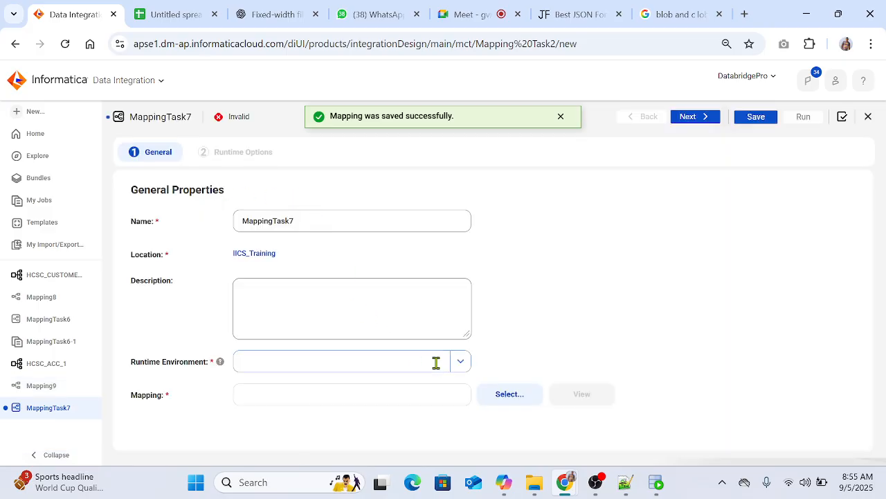
left_click(435, 362)
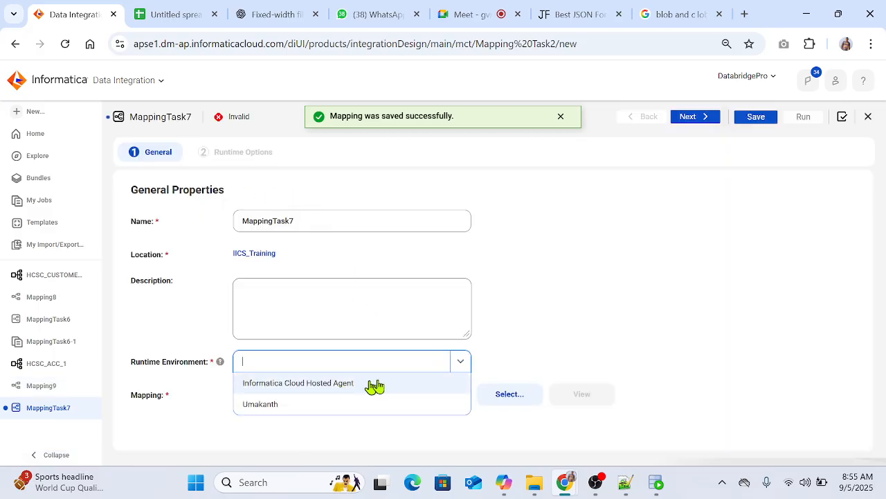
left_click(317, 405)
left_click(513, 395)
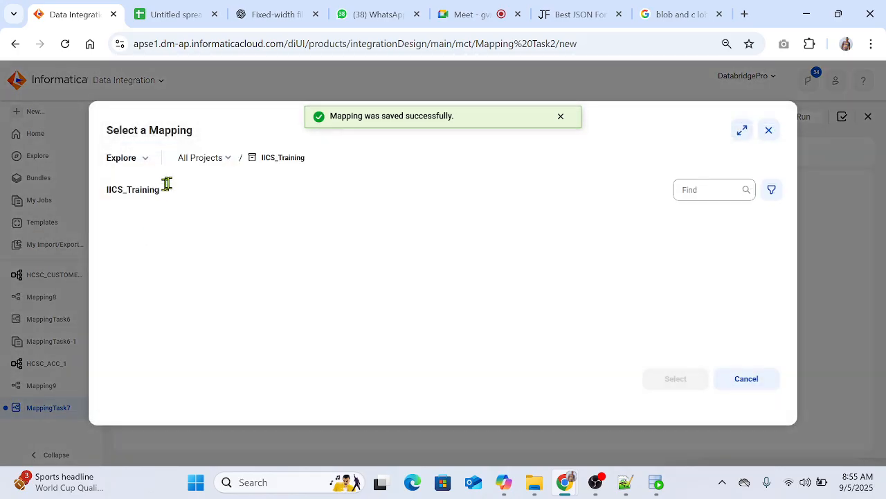
left_click(166, 250)
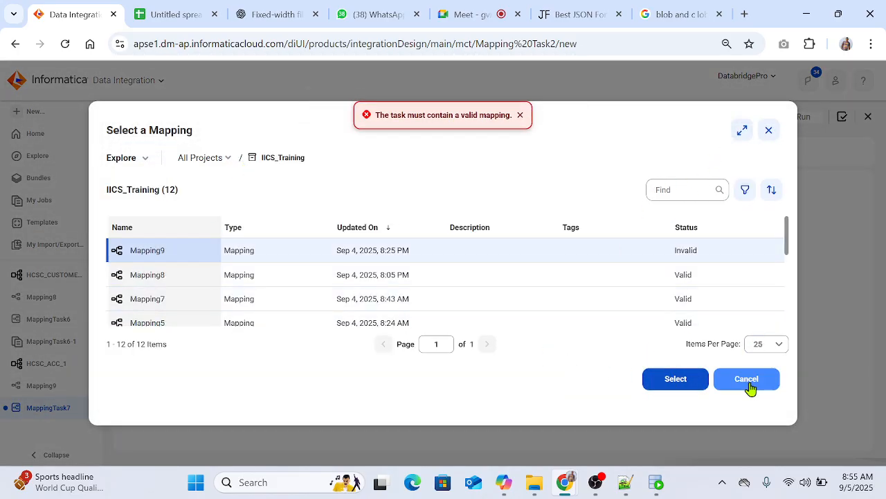
left_click(747, 379)
Step: Return to Mapping9, show its canvas and examine the validation errors
left_click(42, 386)
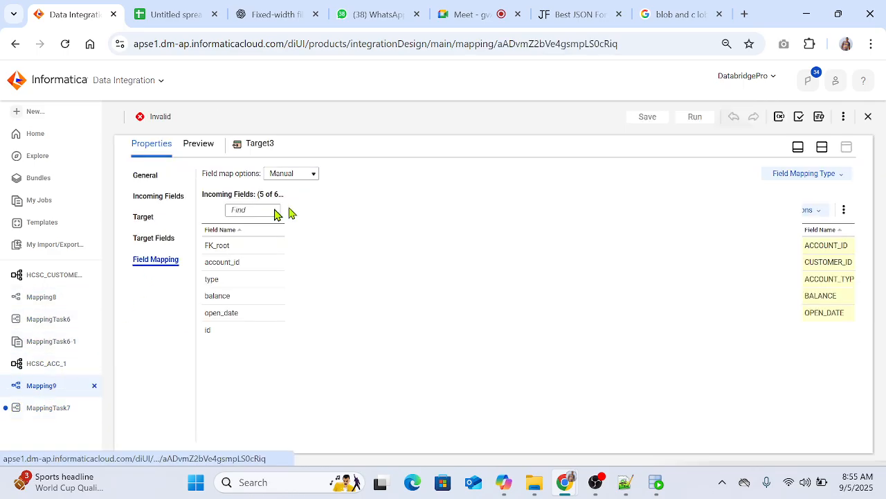
left_click(822, 147)
left_click(799, 116)
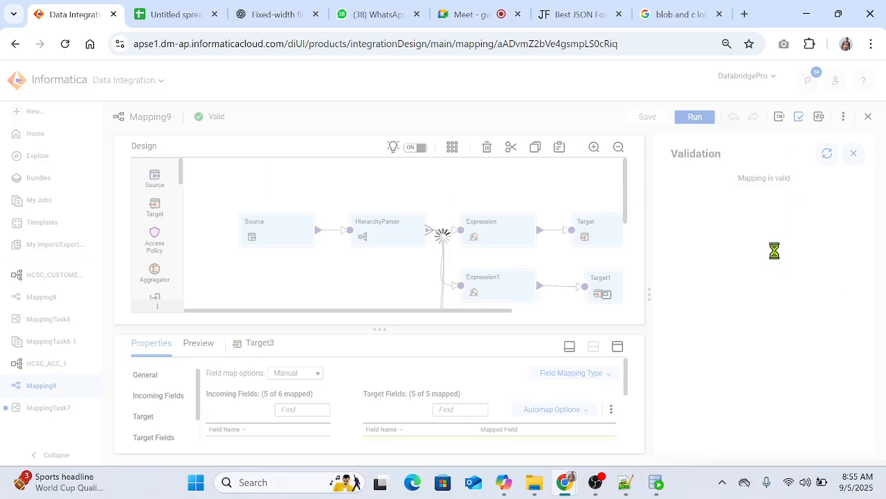
left_click(844, 195)
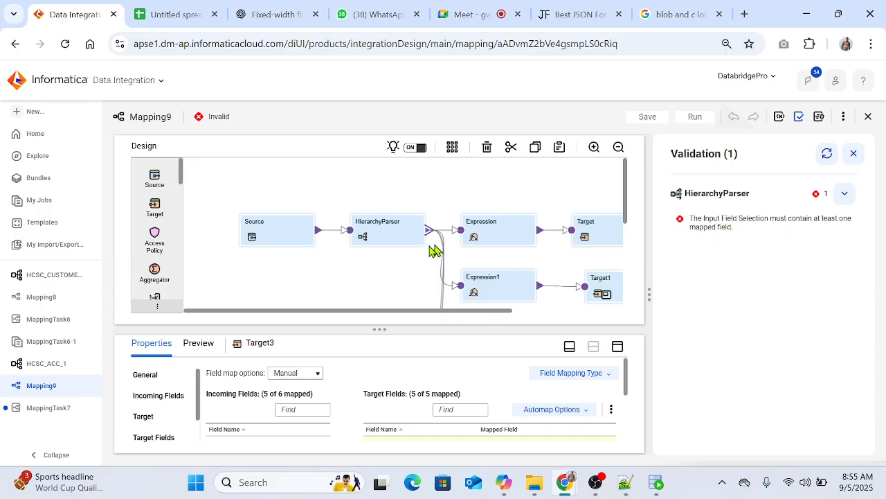
Step: Map DATA_JSON to the Input field in the HierarchyParser's input field selection and save Mapping9
left_click(385, 236)
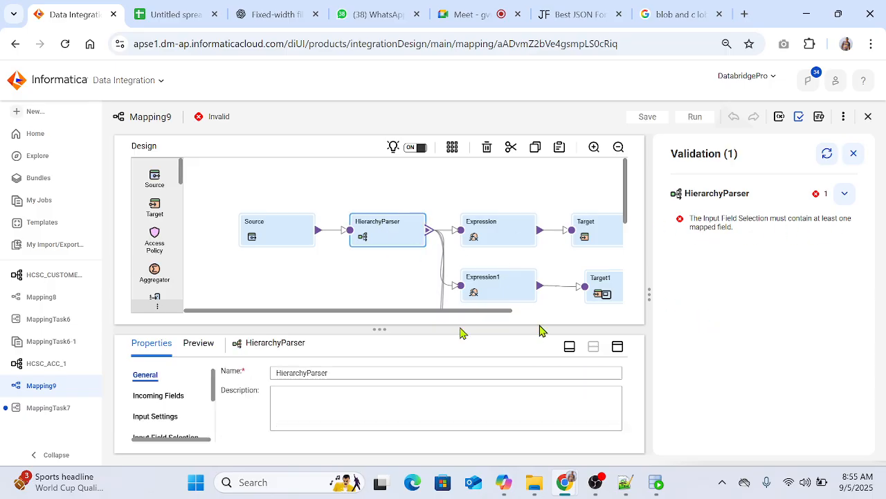
left_click(165, 416)
left_click(618, 346)
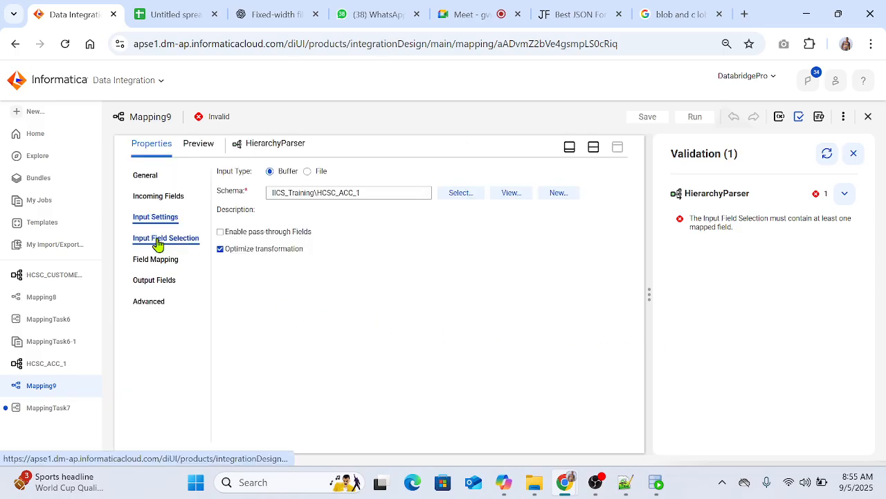
left_click_drag(247, 253, 420, 251)
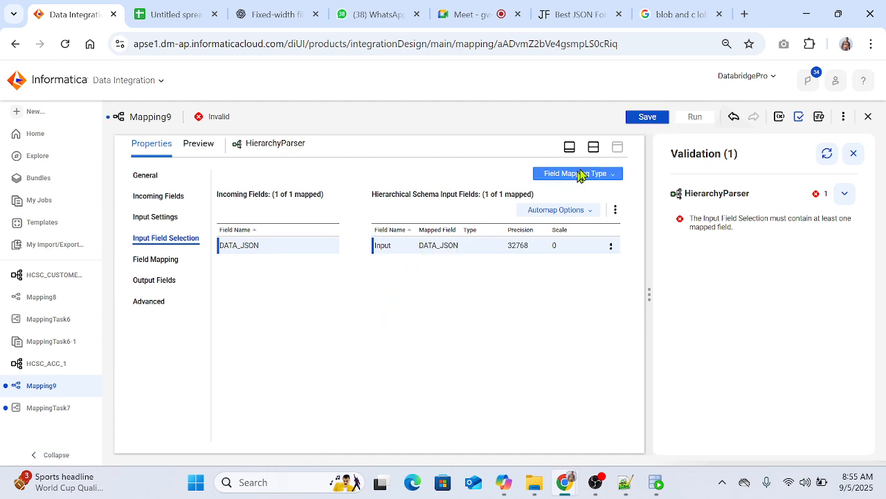
left_click(647, 119)
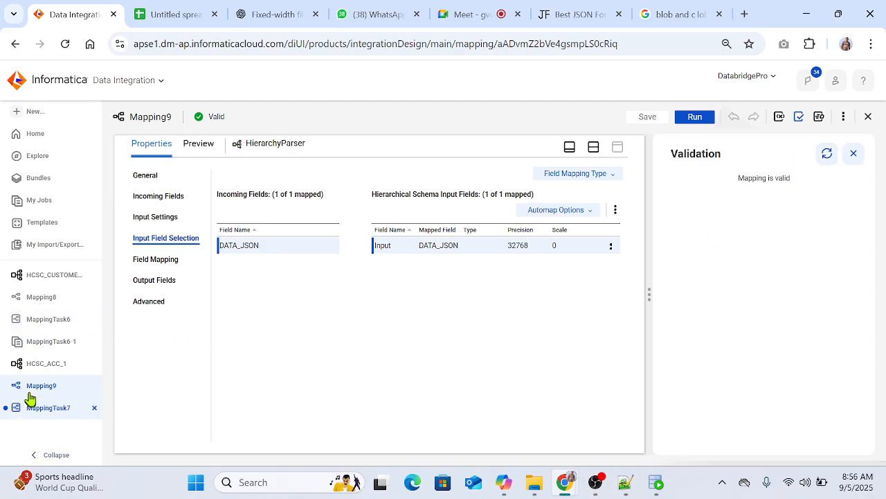
Step: Try to save MappingTask7 without a mapping, and close it with its changes discarded
left_click(43, 408)
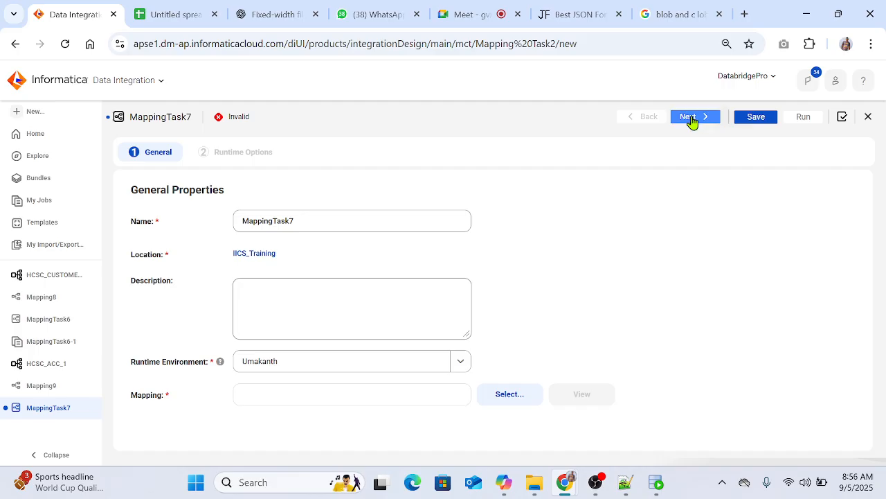
left_click(755, 117)
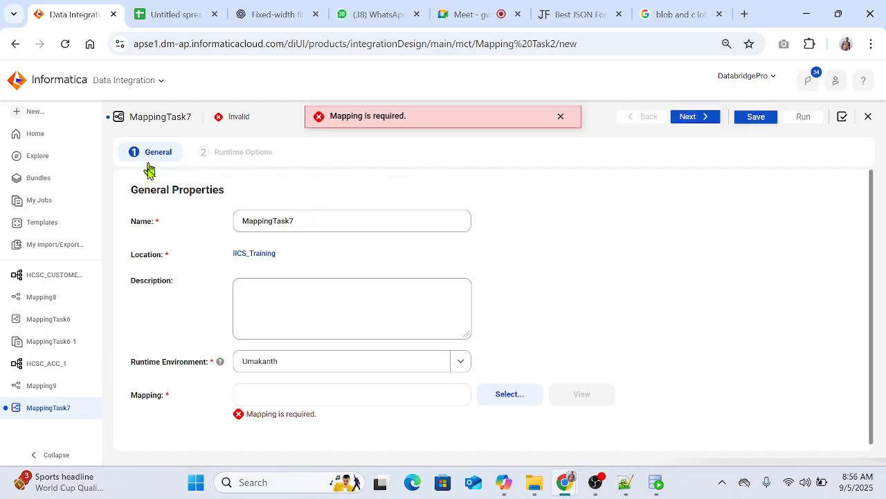
left_click(868, 117)
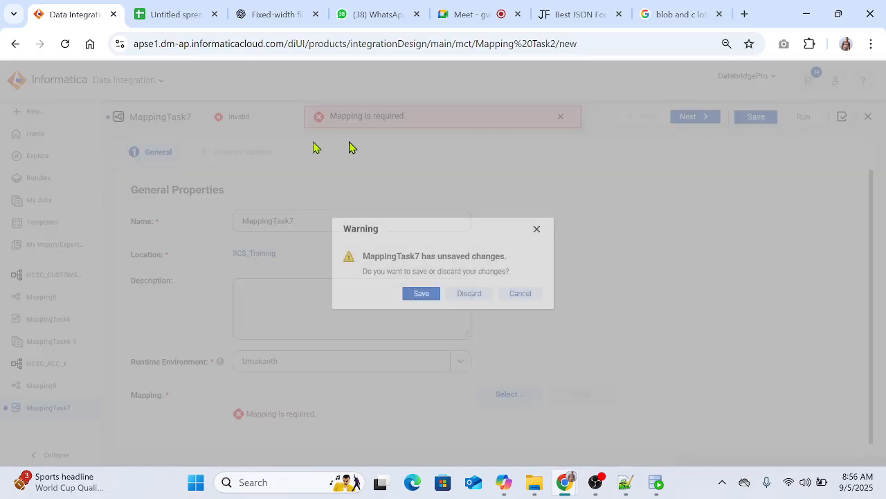
left_click(462, 290)
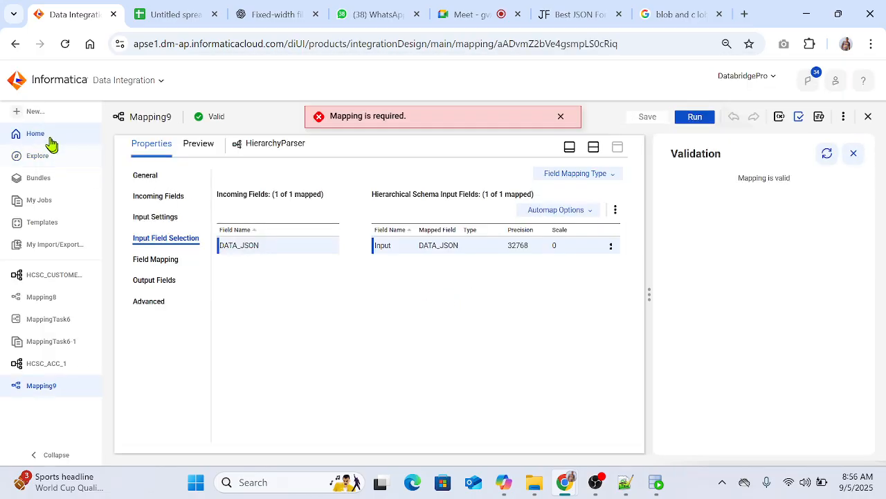
Step: Create a new mapping task, MappingTask7, with the local agent as runtime environment and Mapping9 as its mapping
left_click(39, 118)
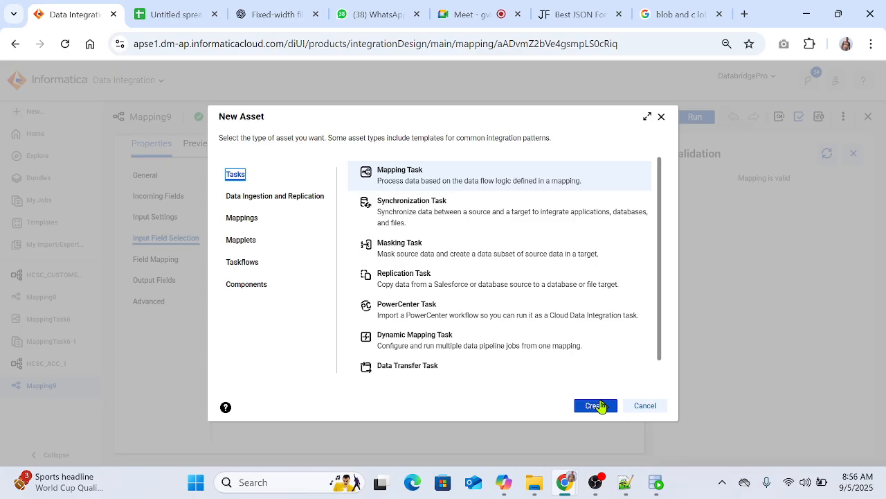
left_click(595, 406)
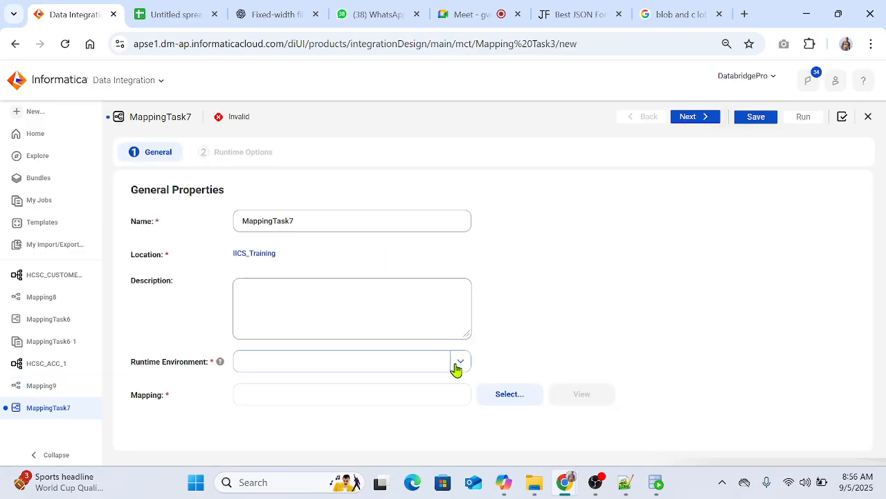
left_click(458, 363)
left_click(306, 408)
left_click(499, 394)
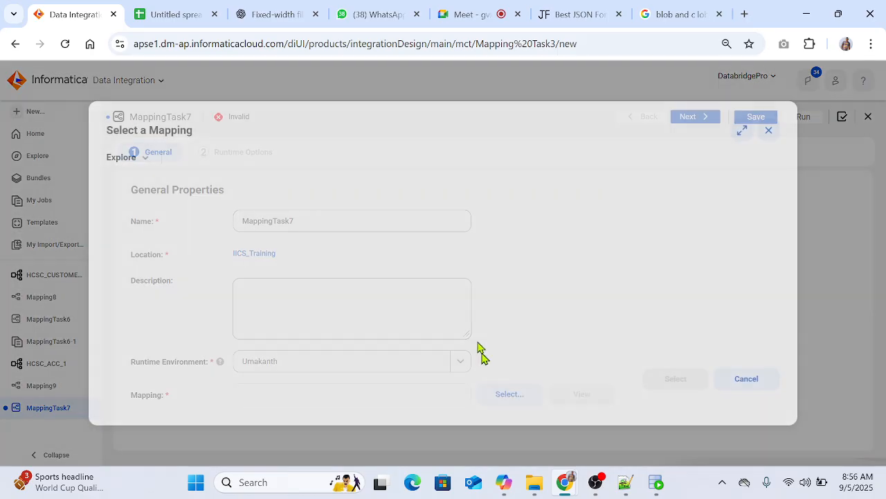
left_click(189, 254)
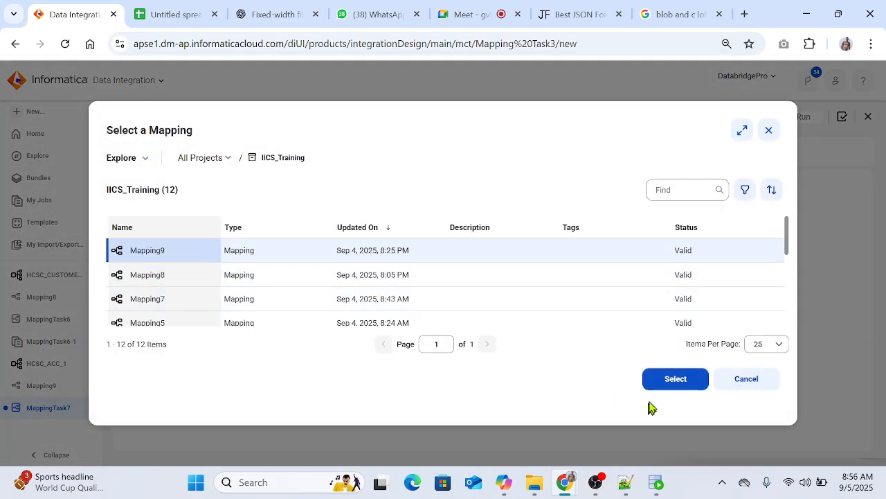
left_click(663, 378)
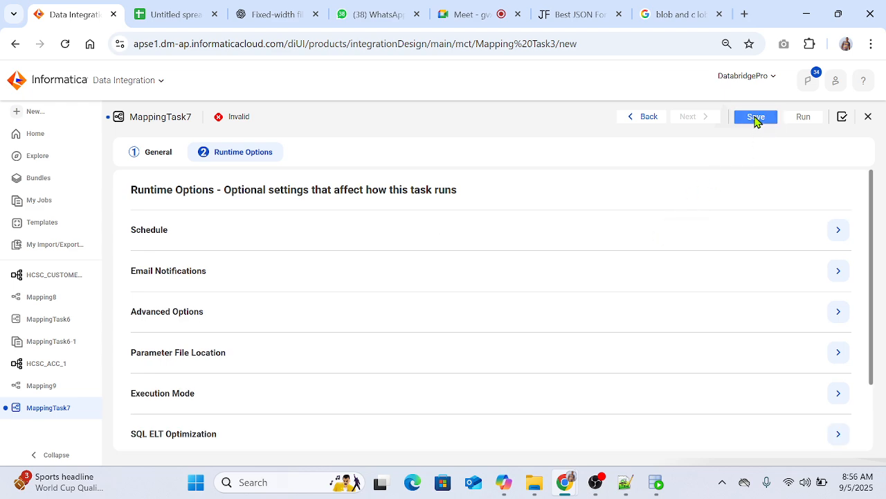
Step: Save and run MappingTask7, and show its run in My Jobs
left_click(756, 117)
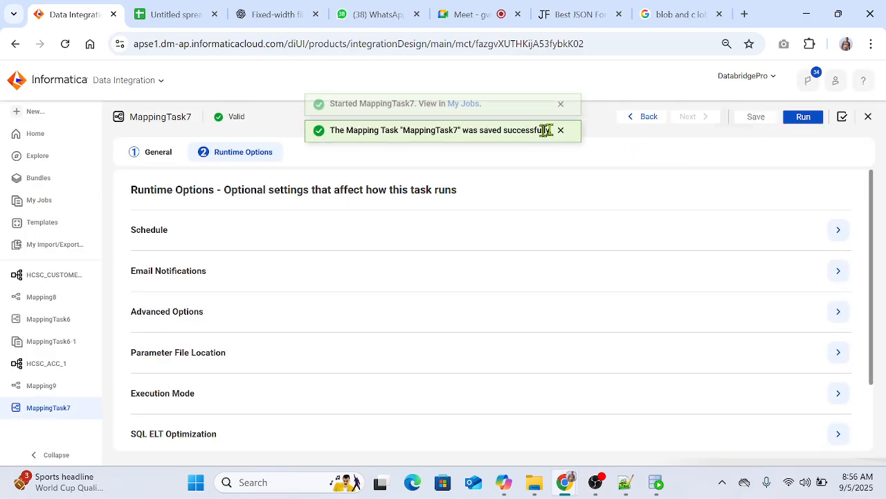
left_click(458, 116)
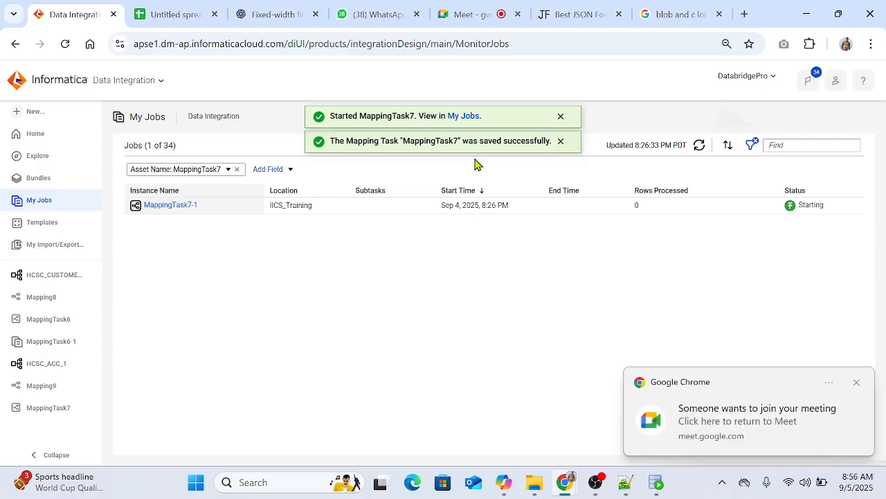
Step: Switch to Google Meet, admit the waiting participant and return to the Informatica jobs list
left_click(476, 14)
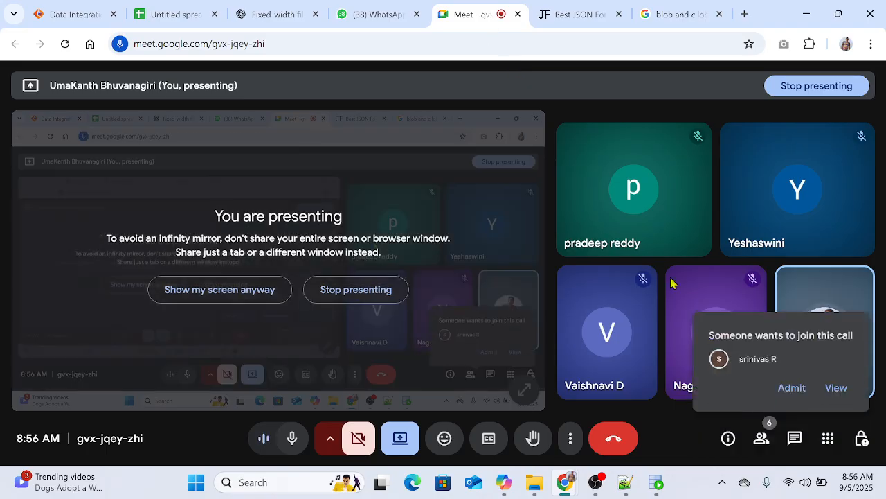
left_click(791, 388)
left_click(72, 15)
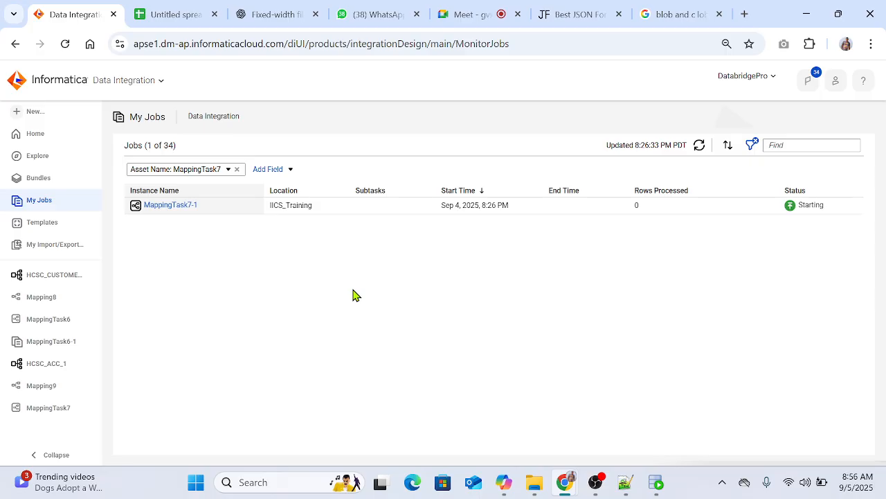
Step: Refresh the jobs list, open the MappingTask7-1 run and examine its individual source and target results
left_click(699, 146)
left_click(159, 206)
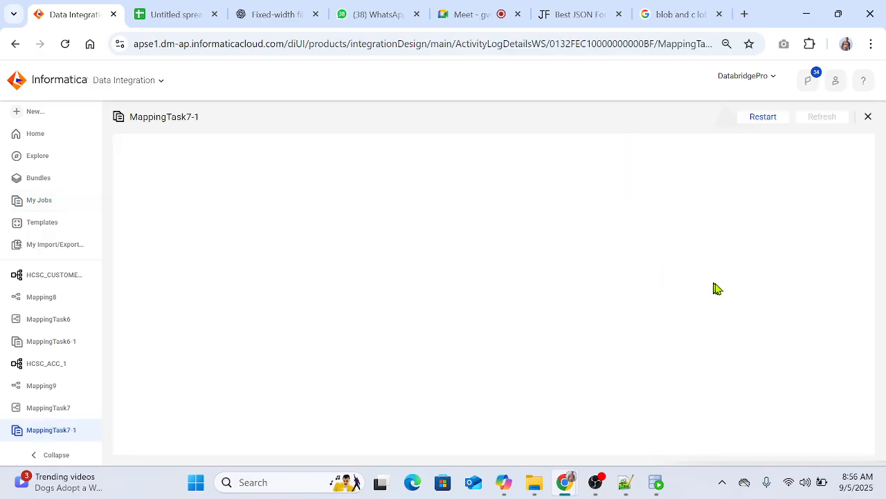
scroll(697, 319, "down", 2)
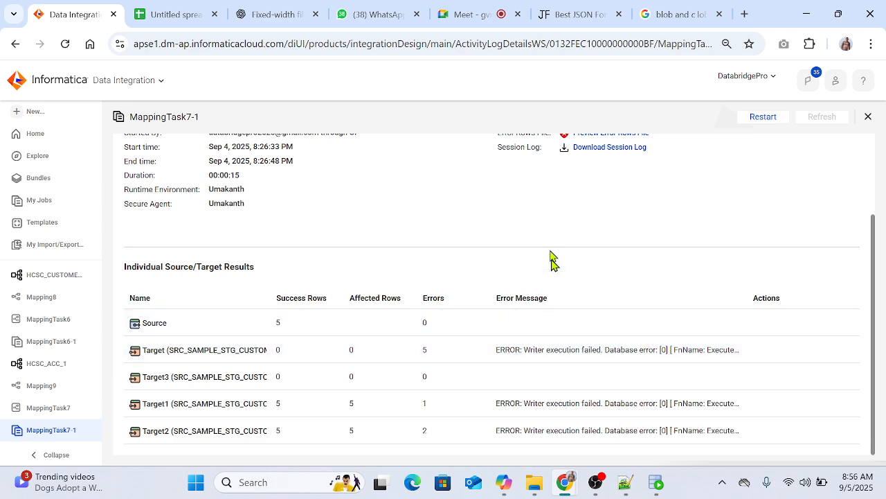
Step: Switch to the ChatGPT conversation and examine the primary key definitions in the Customer_Accounts and Customer_Phones DDL
left_click(240, 16)
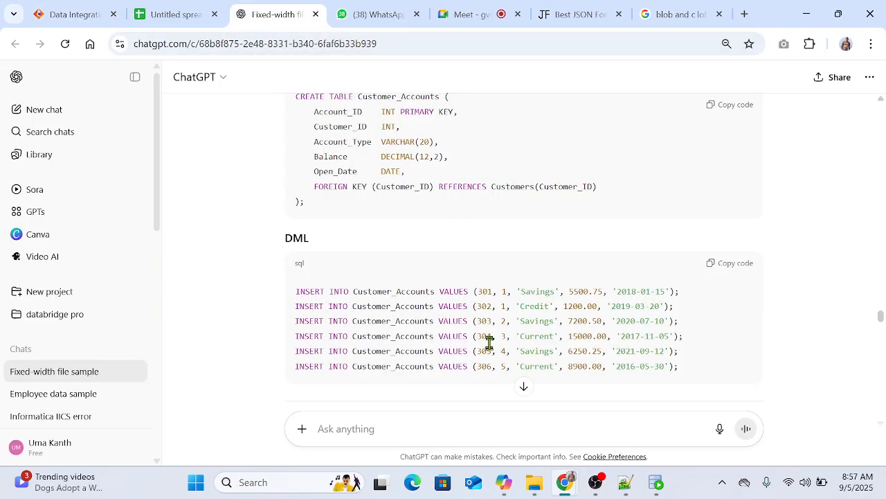
scroll(506, 317, "up", 1)
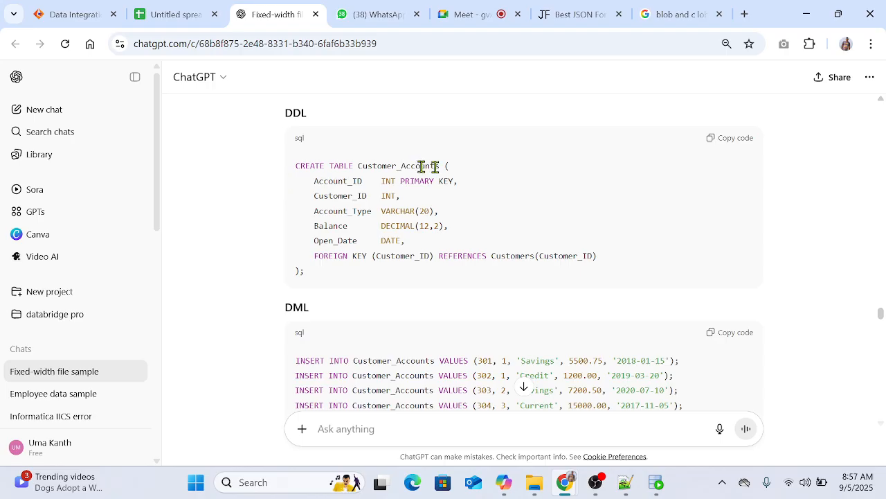
left_click_drag(381, 181, 458, 181)
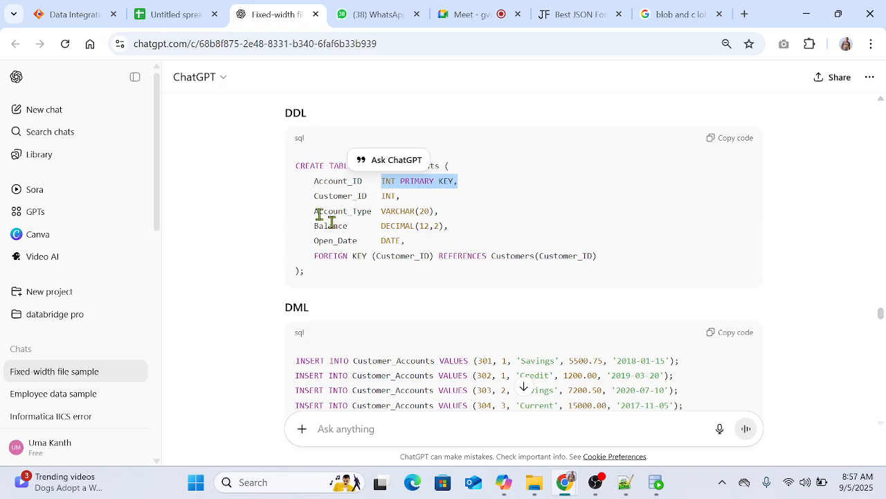
left_click(269, 228)
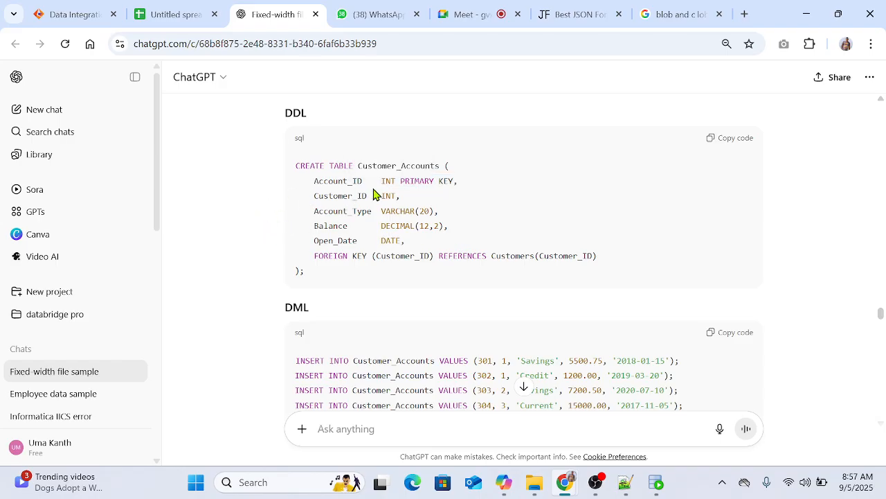
scroll(420, 212, "up", 10)
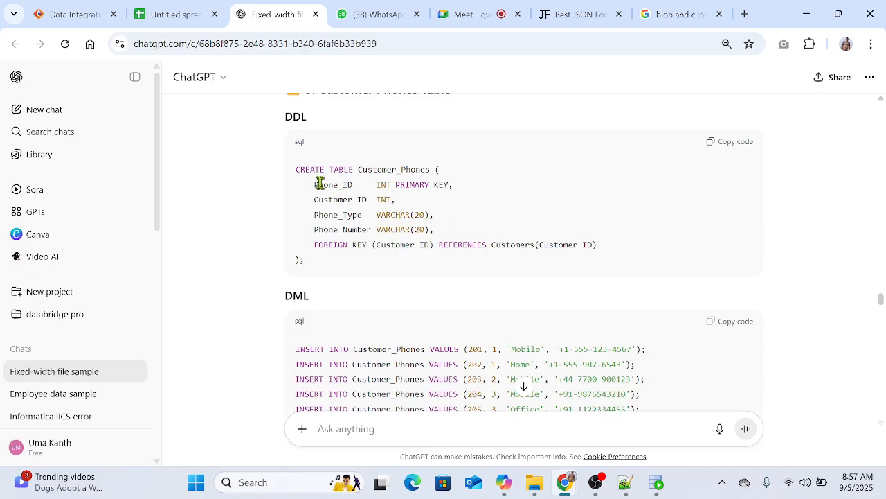
double_click(320, 185)
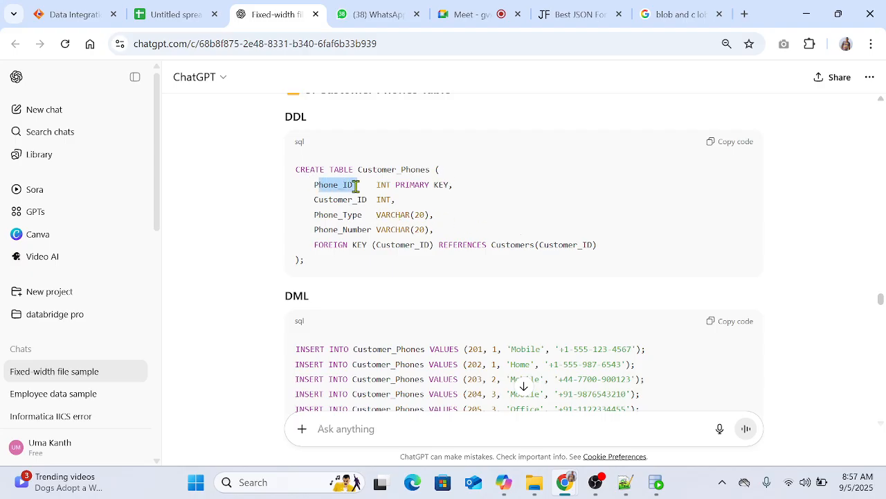
left_click_drag(376, 184, 449, 185)
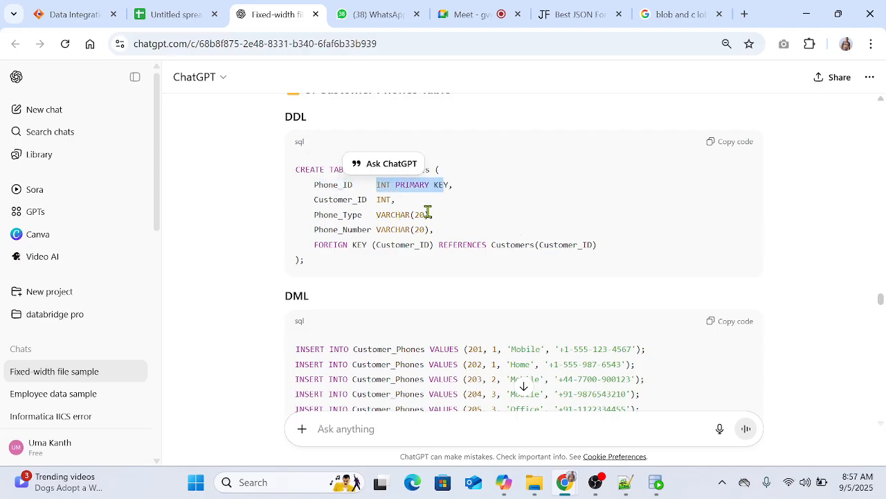
left_click(325, 186)
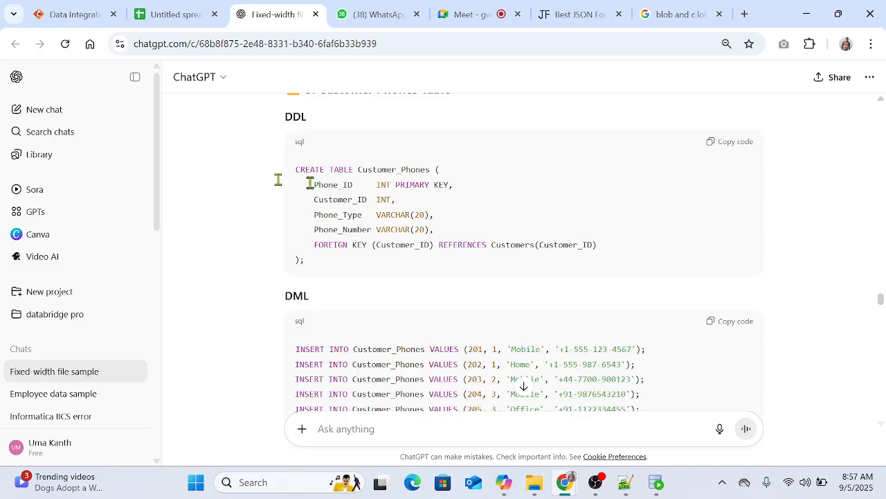
Step: Return to Mapping9 in Informatica, close the validation results and show the design canvas together with the properties
left_click(82, 14)
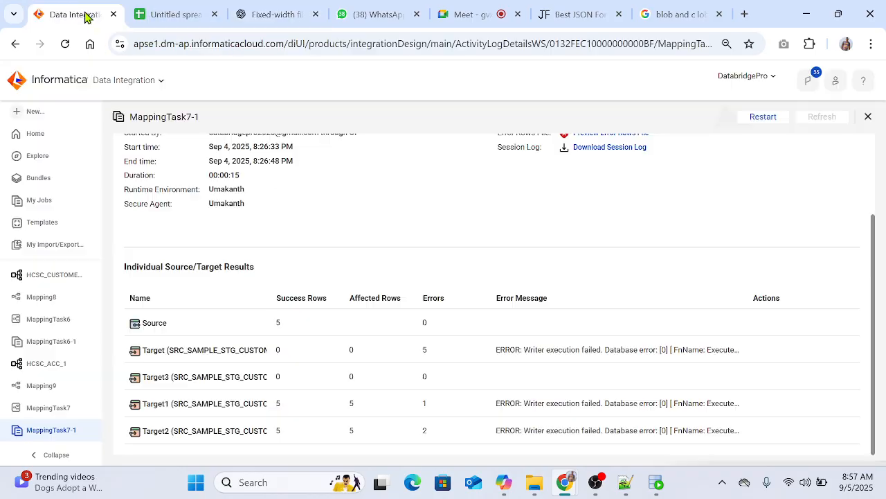
left_click(48, 280)
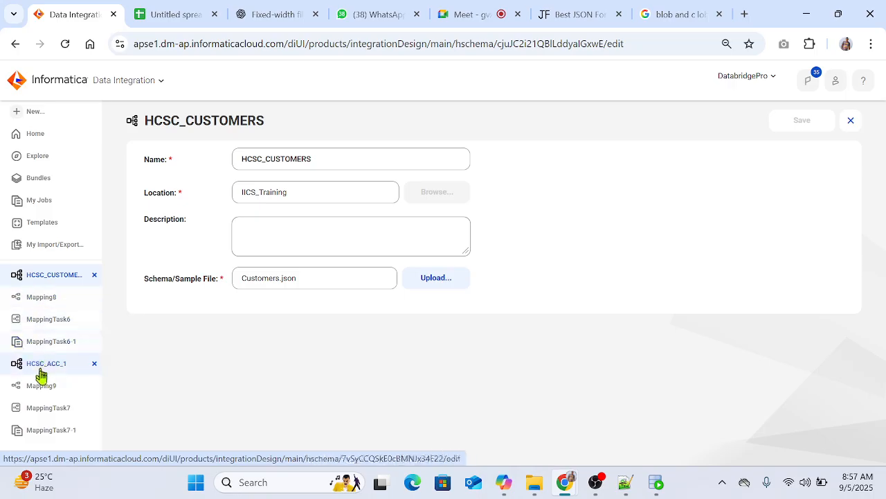
left_click(76, 385)
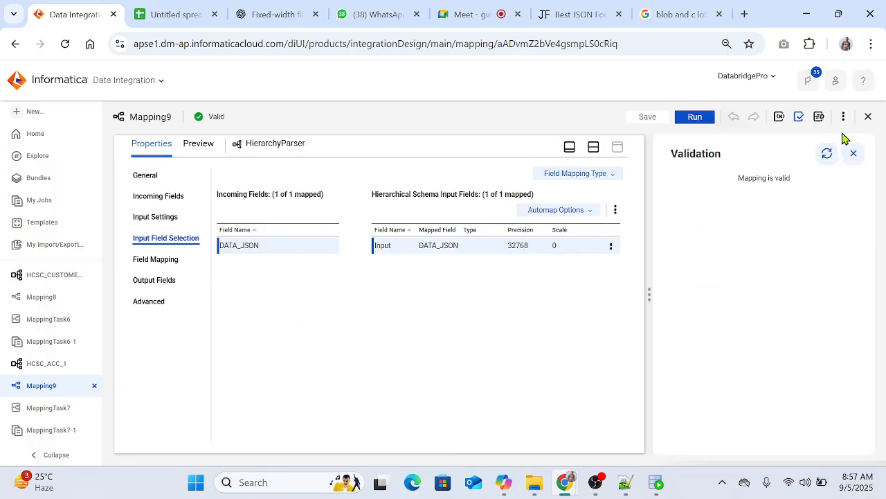
left_click(854, 153)
left_click(819, 148)
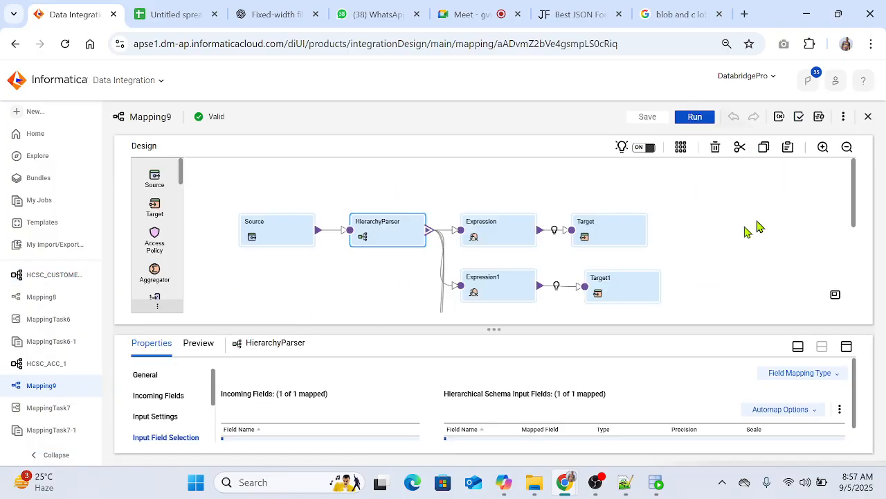
Step: Examine Target1's field mapping, checking which incoming field feeds EMAIL_ID
left_click(618, 241)
left_click(629, 284)
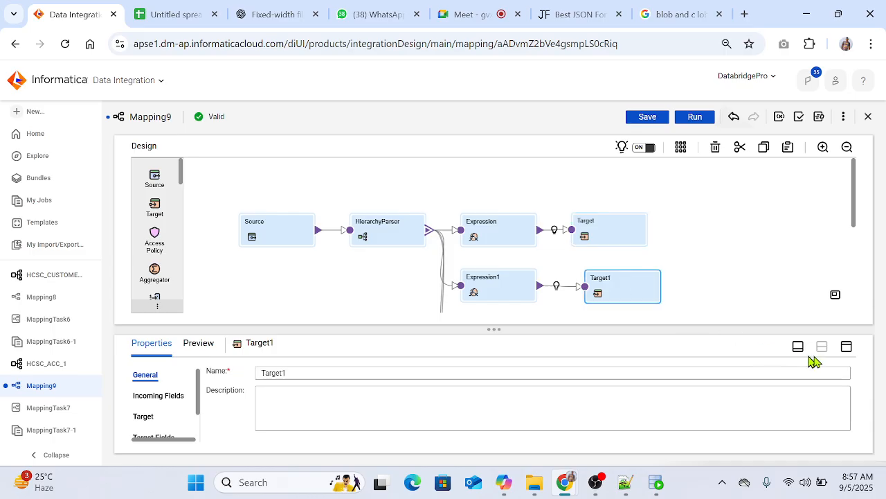
left_click(847, 346)
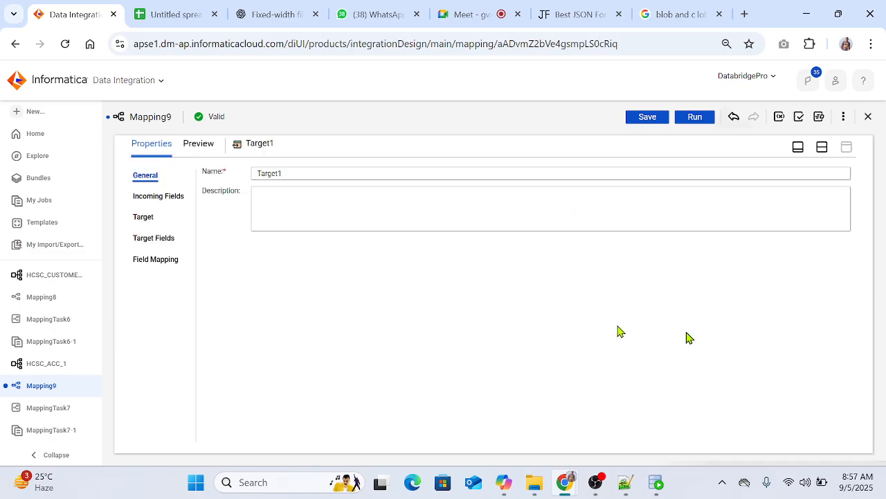
left_click(153, 267)
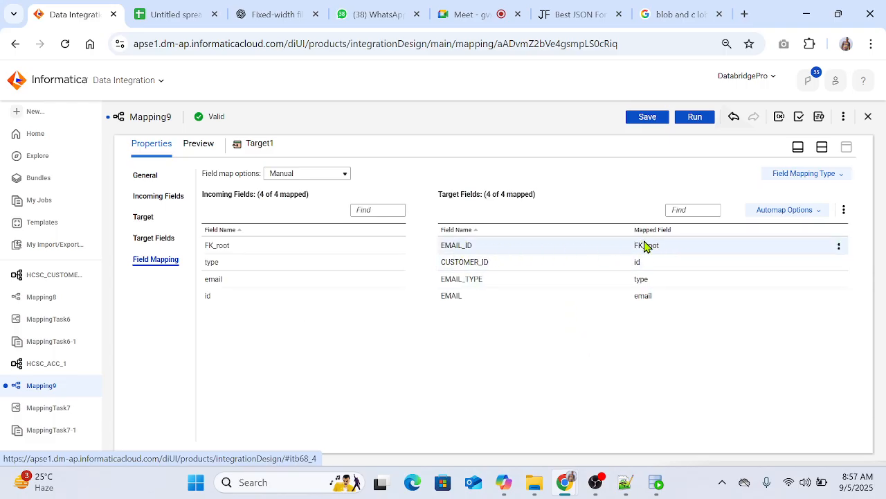
mouse_move(643, 246)
left_click_drag(444, 245, 475, 247)
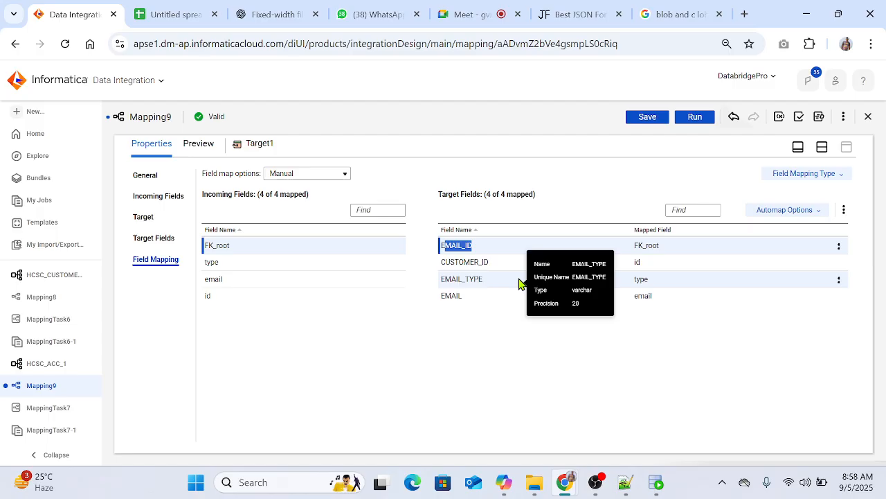
left_click(523, 378)
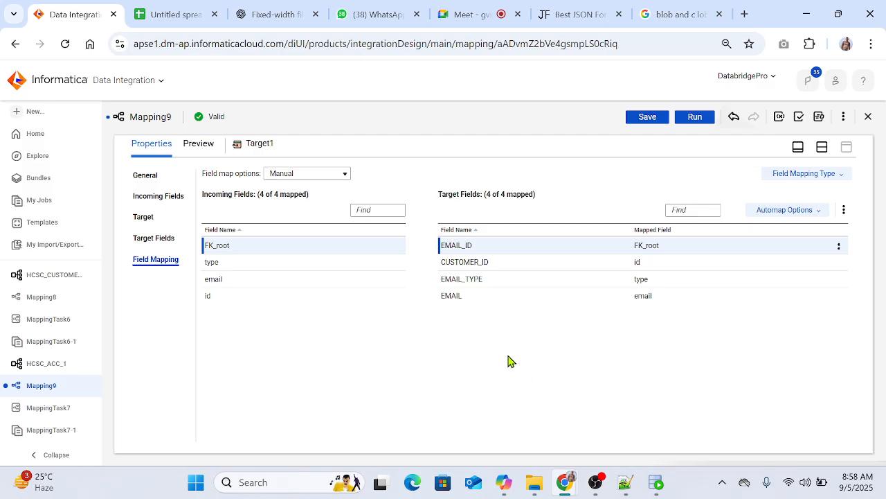
Step: Review the Mapping9 flow from Source to the targets, select its upper shapes and look through the available transformations
left_click(822, 147)
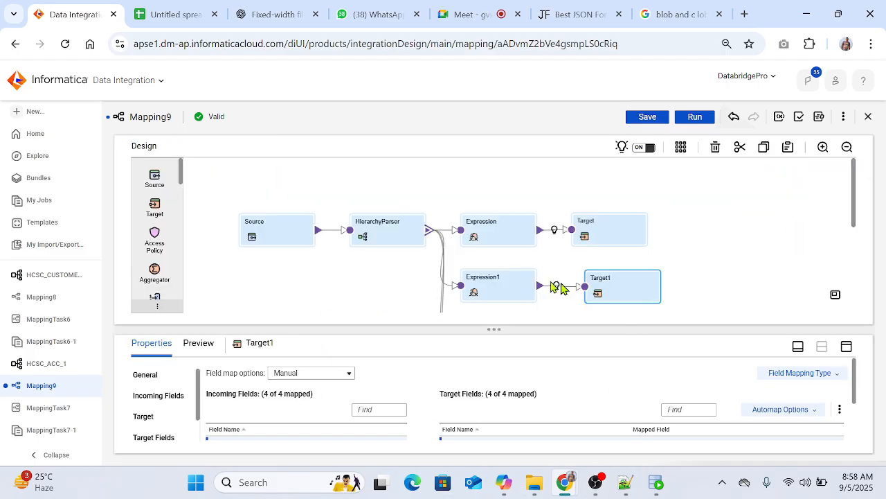
scroll(578, 251, "down", 2)
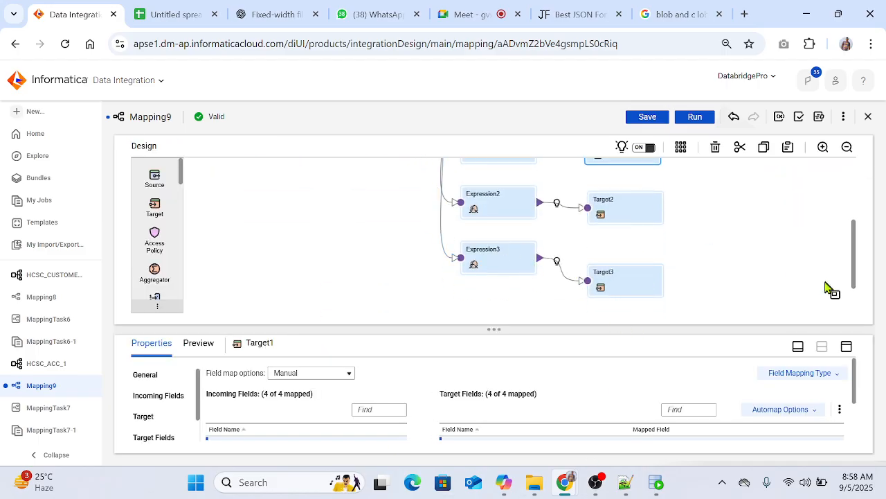
scroll(827, 287, "up", 2)
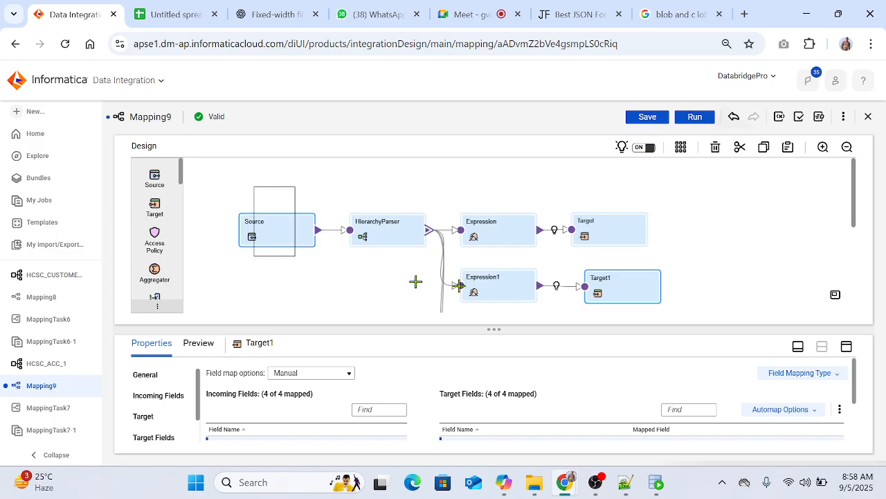
left_click_drag(415, 281, 697, 330)
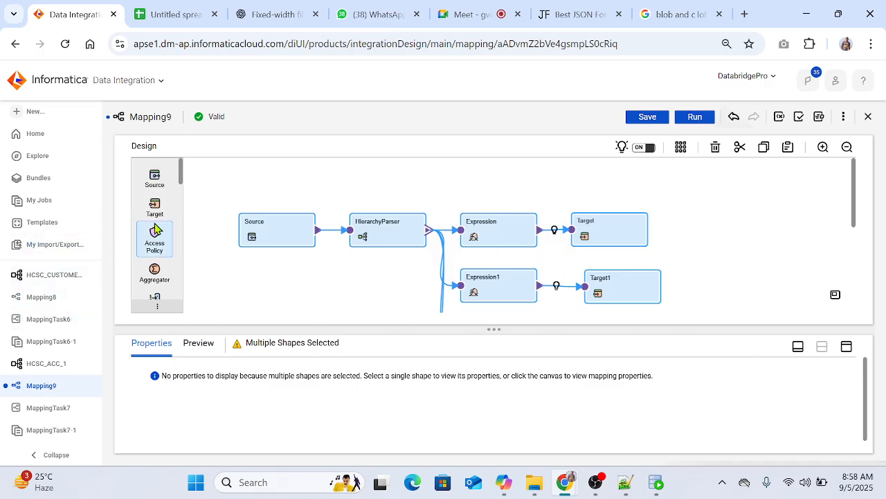
scroll(157, 270, "down", 5)
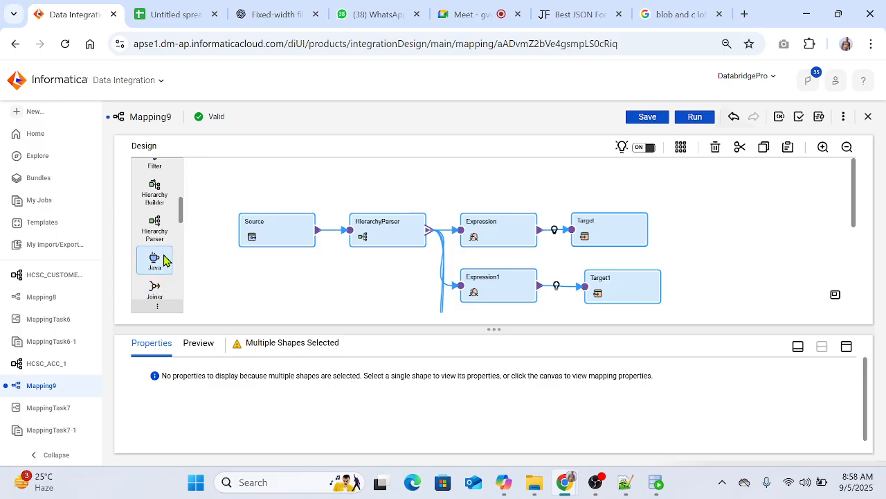
scroll(159, 282, "down", 5)
scroll(158, 280, "down", 3)
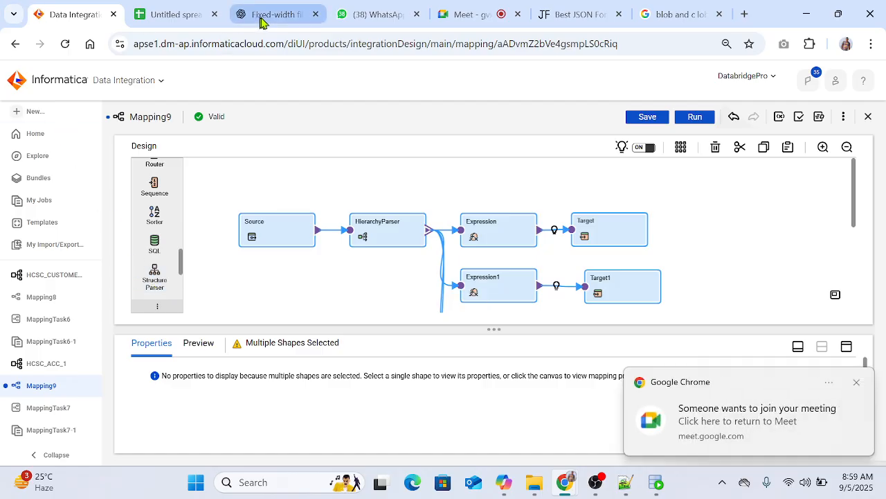
Step: Switch to Google Meet, admit another waiting participant and return to the Mapping9 canvas
left_click(723, 422)
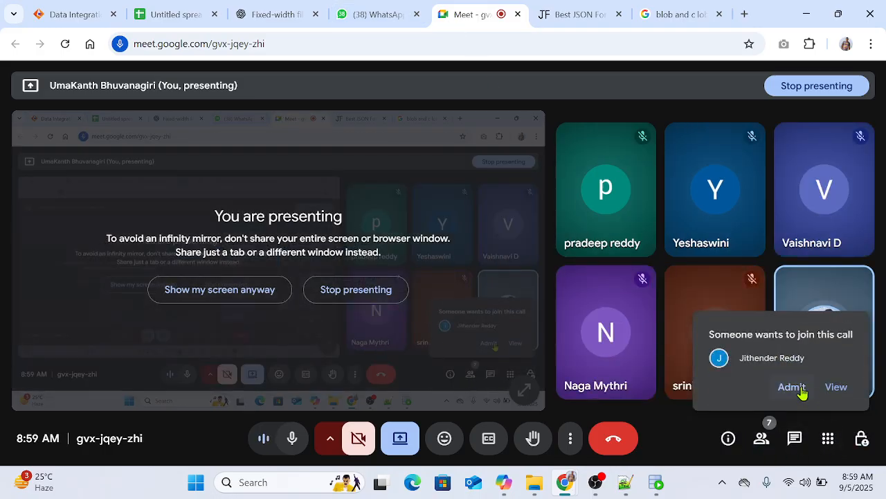
left_click(793, 408)
left_click(64, 11)
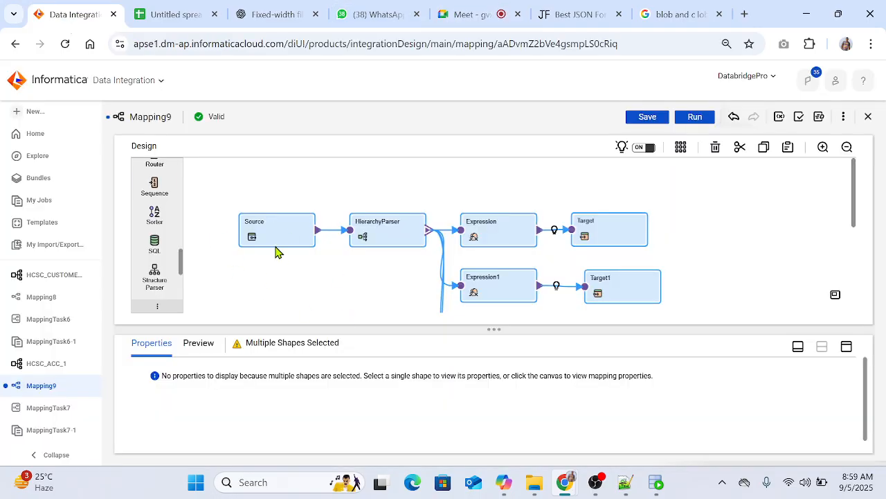